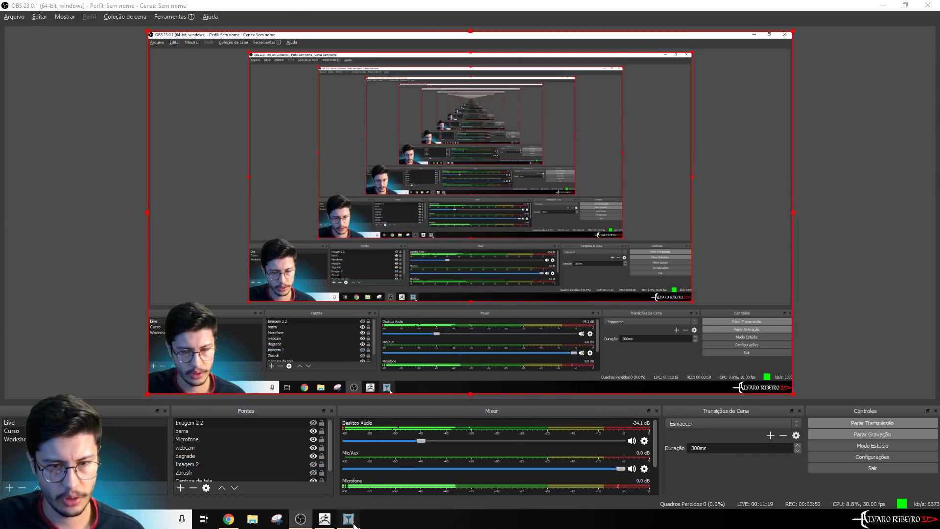
Bring up Lobo Render Full.png and zoom in on the figure's head
left_click(348, 519)
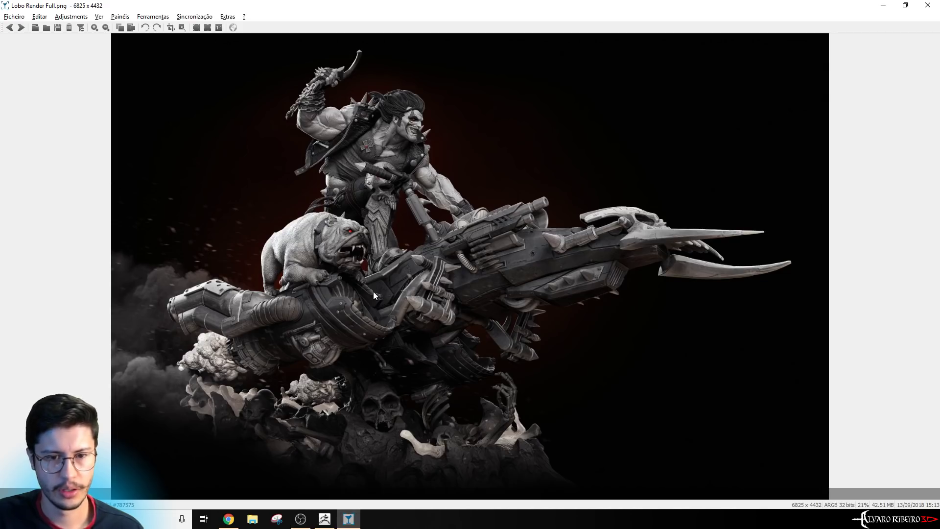
scroll(373, 292, "up", 1)
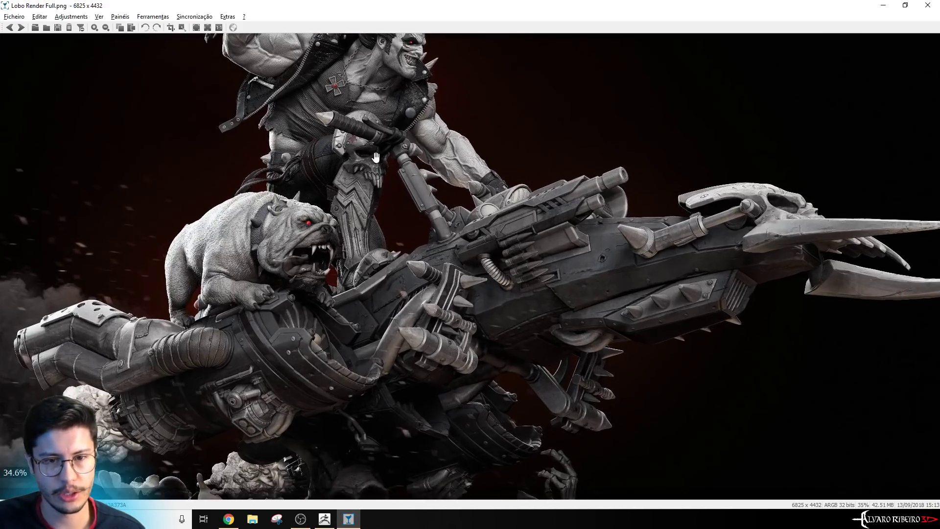
left_click_drag(373, 194, 493, 181)
scroll(493, 181, "up", 1)
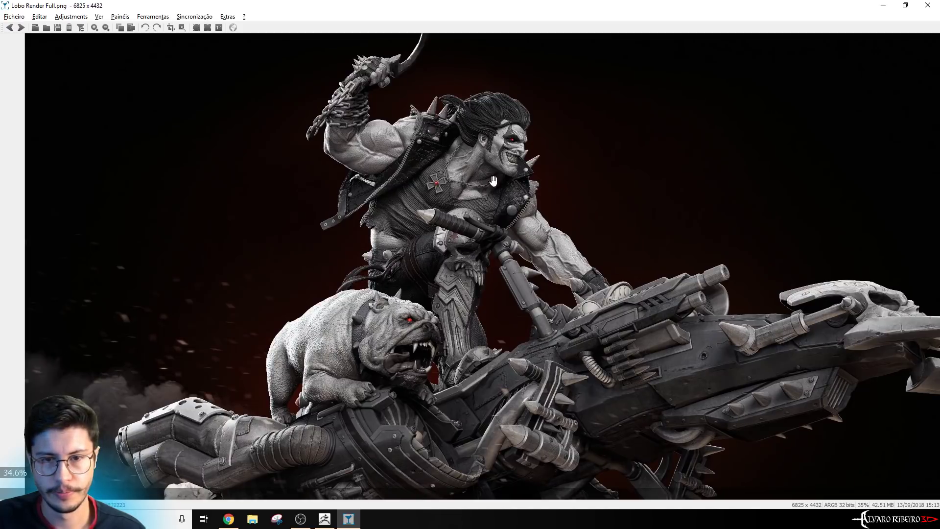
scroll(509, 176, "up", 1)
scroll(568, 211, "up", 1)
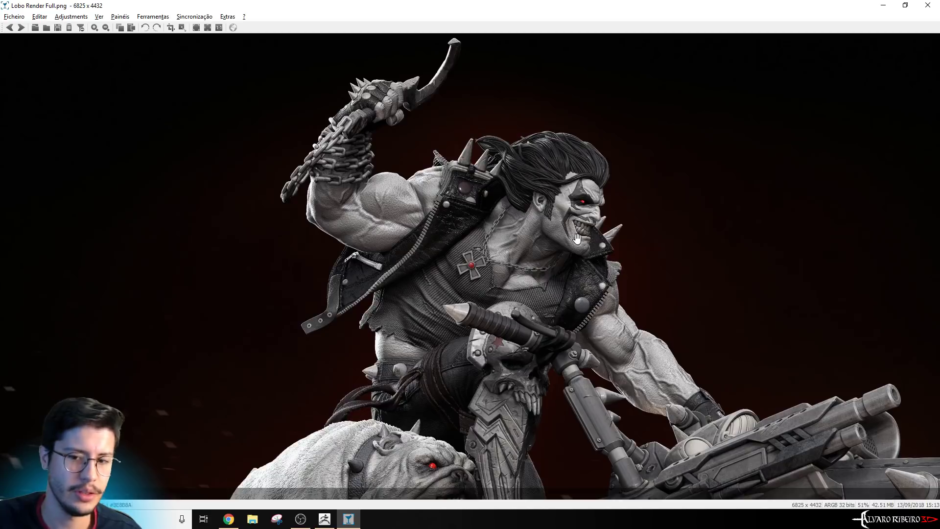
scroll(600, 322, "up", 2)
Pan down to inspect the bulldog and bike details, then zoom back out
left_click_drag(600, 322, 612, 167)
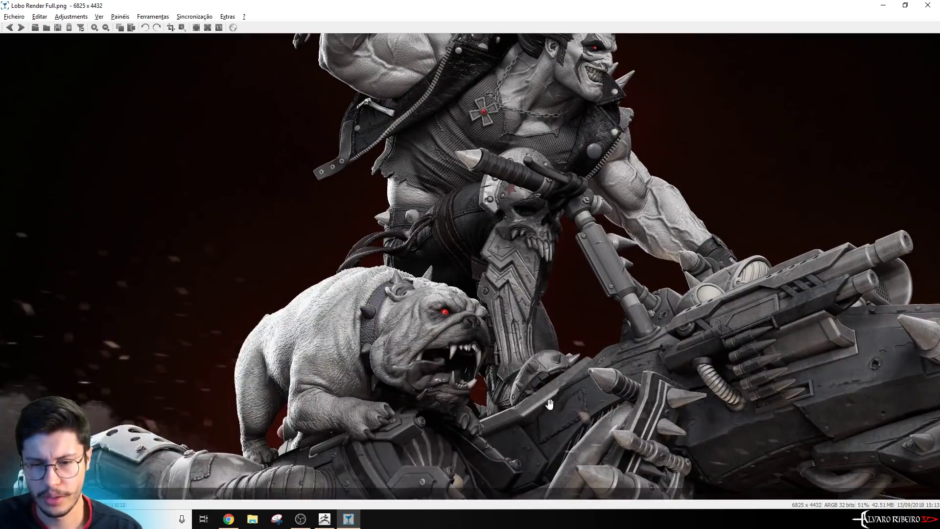
scroll(602, 332, "up", 1)
scroll(490, 342, "up", 1)
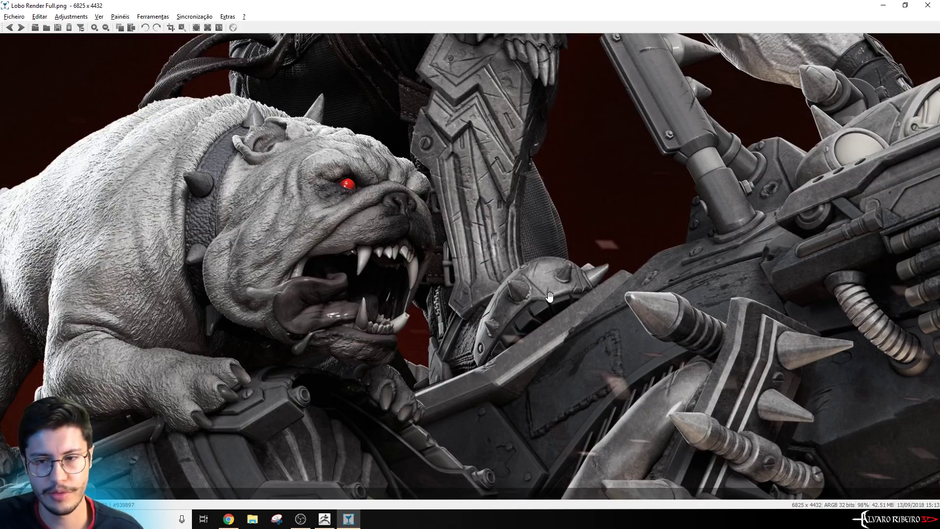
scroll(549, 297, "down", 2)
scroll(551, 338, "down", 1)
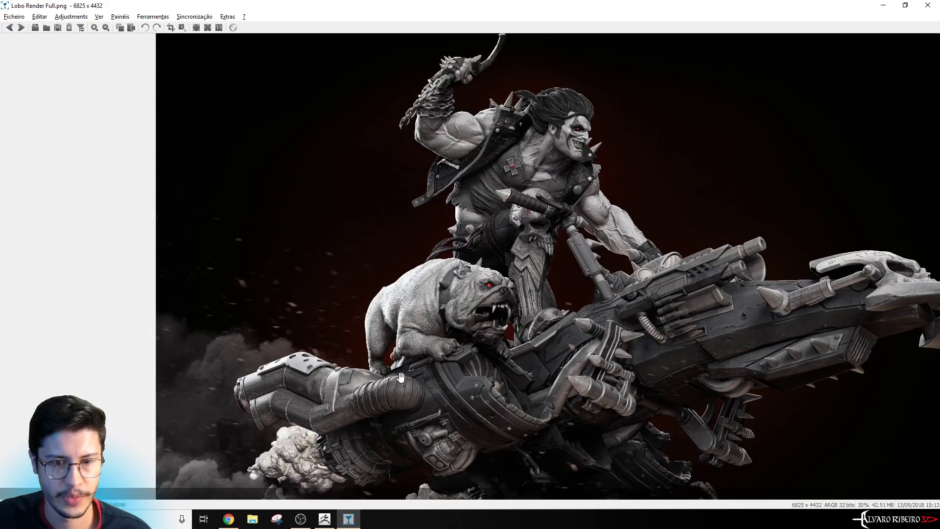
left_click(233, 522)
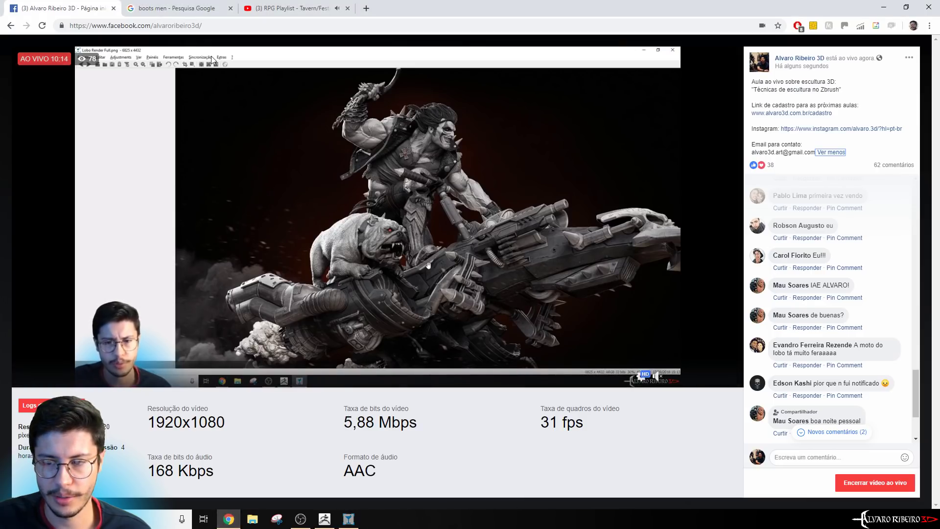
Scroll through the comments on the Facebook live broadcast
scroll(887, 326, "down", 2)
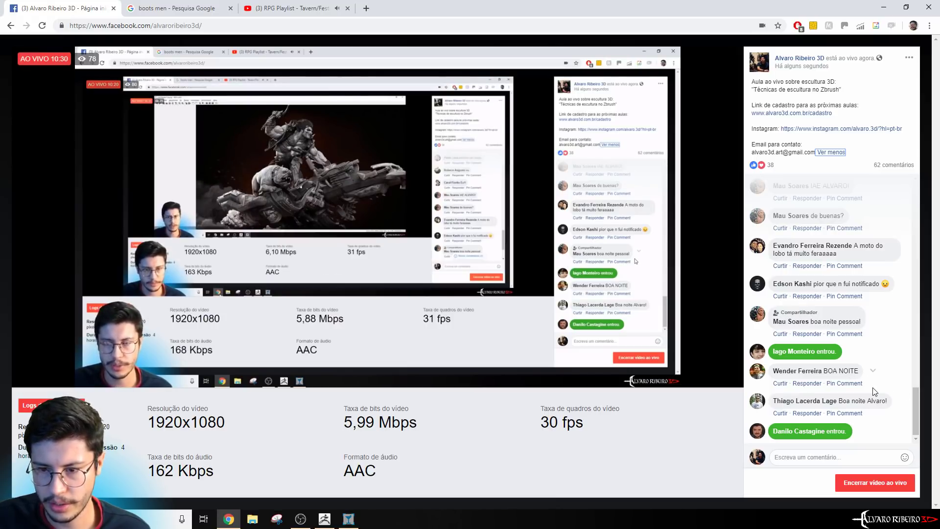
scroll(875, 392, "up", 3)
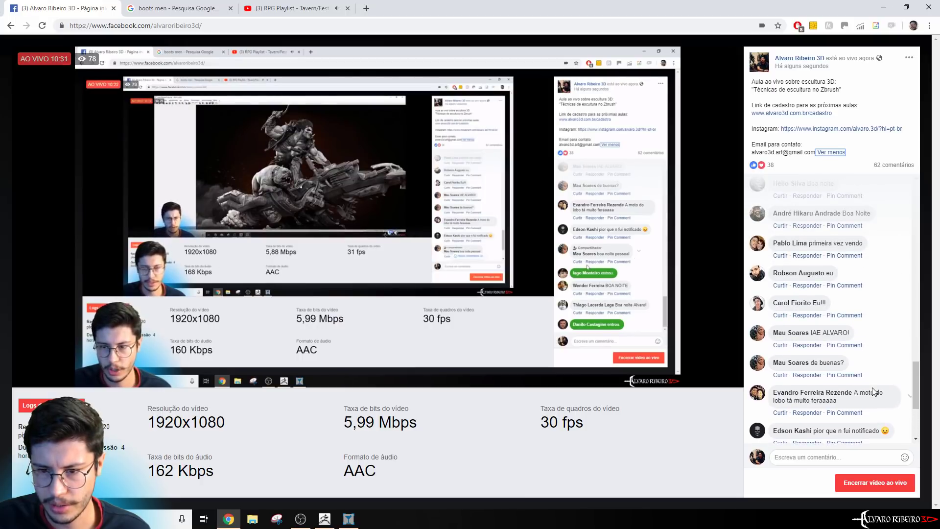
scroll(870, 390, "down", 3)
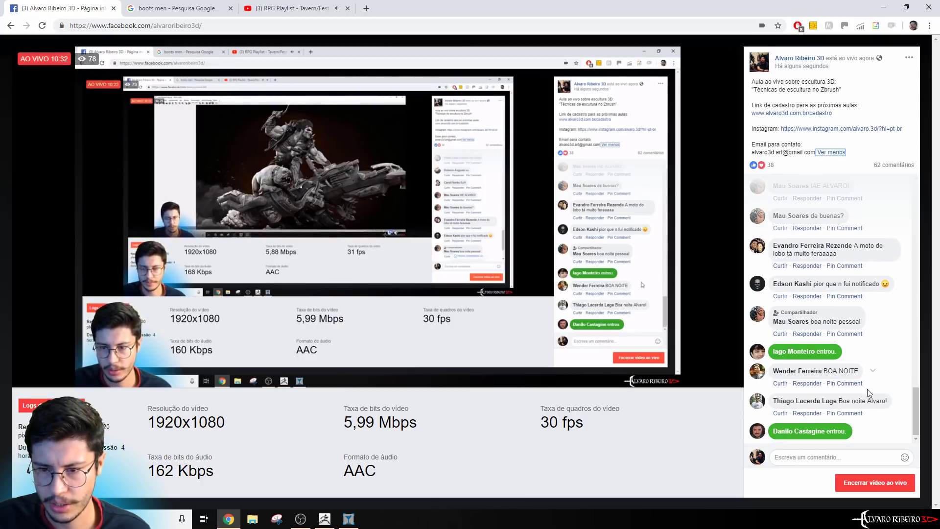
Glance back at the Lobo render, then open a new browser tab
left_click(348, 519)
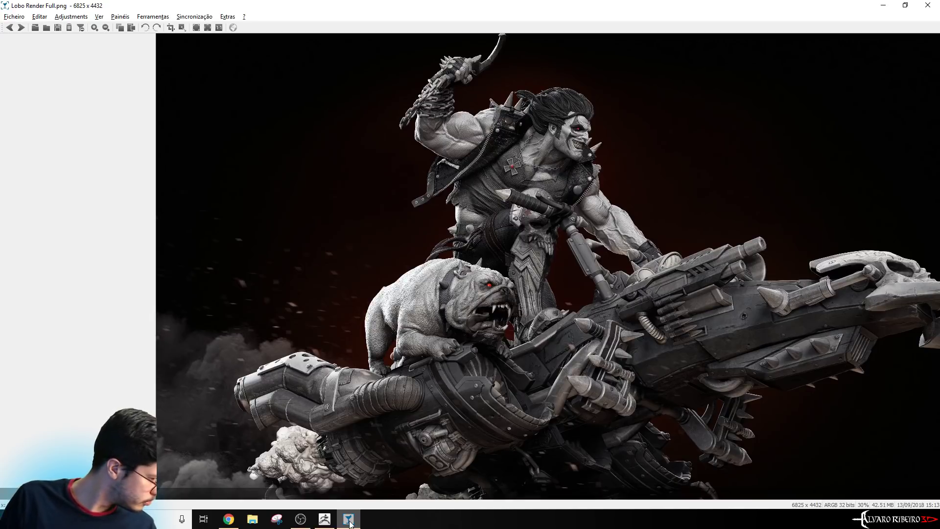
left_click(229, 519)
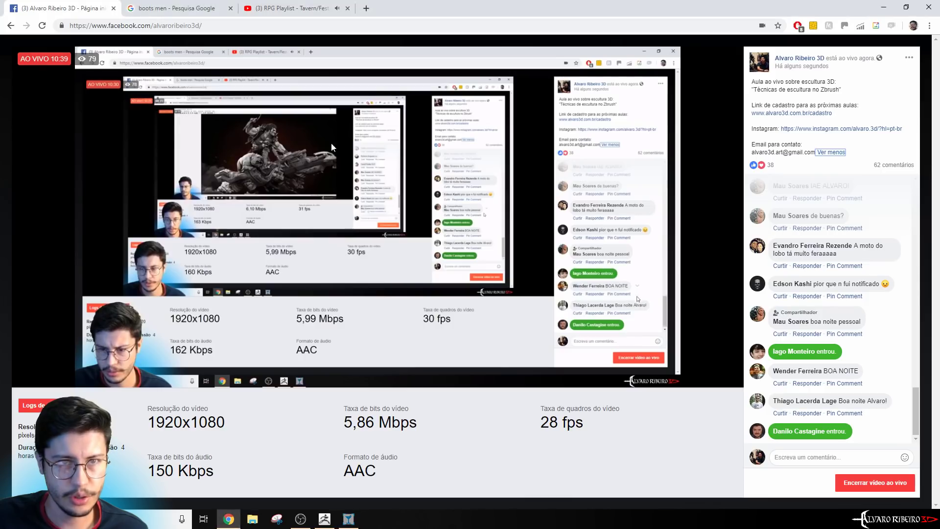
key("ctrl+t")
Go to Instagram and view both photos of the profile's newest post
type("in")
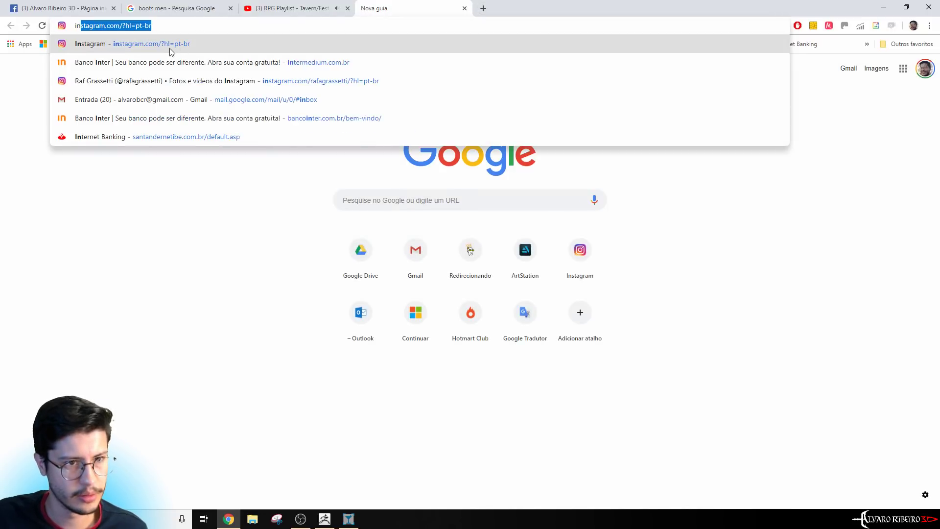
left_click(169, 48)
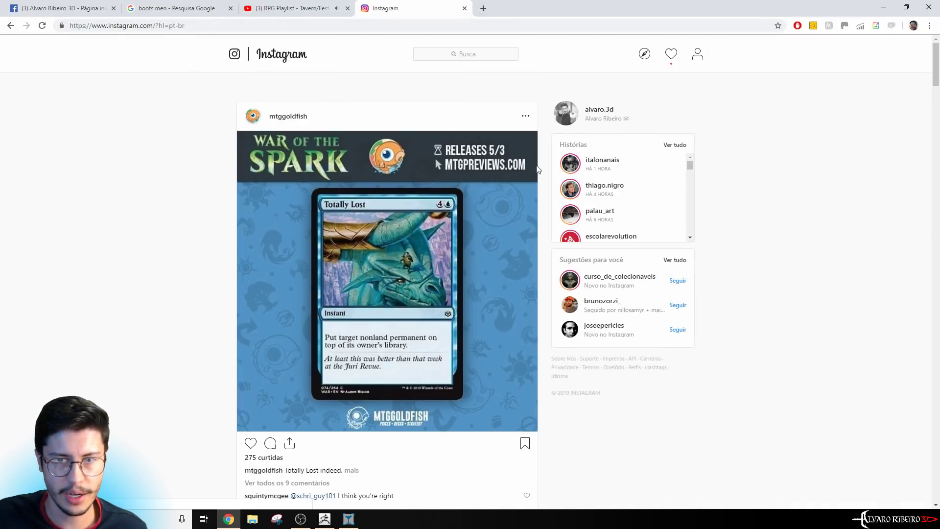
left_click(698, 57)
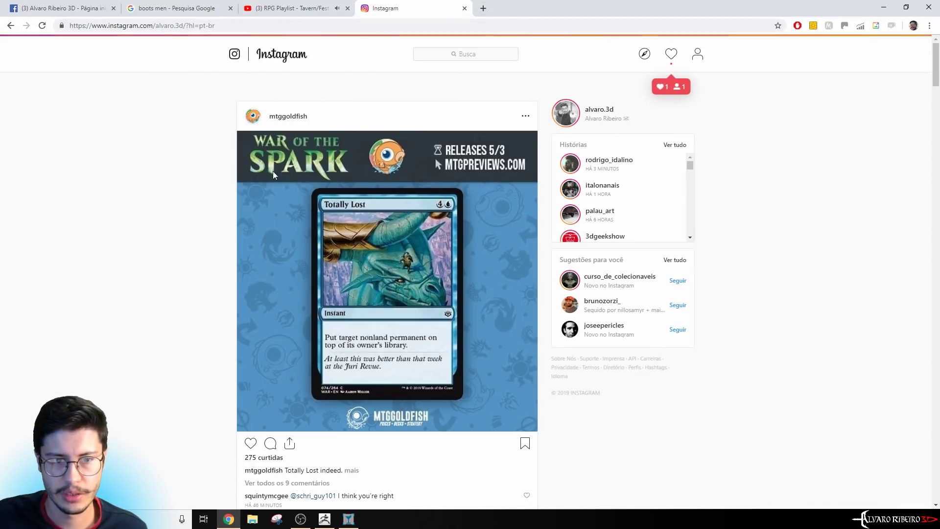
left_click(285, 351)
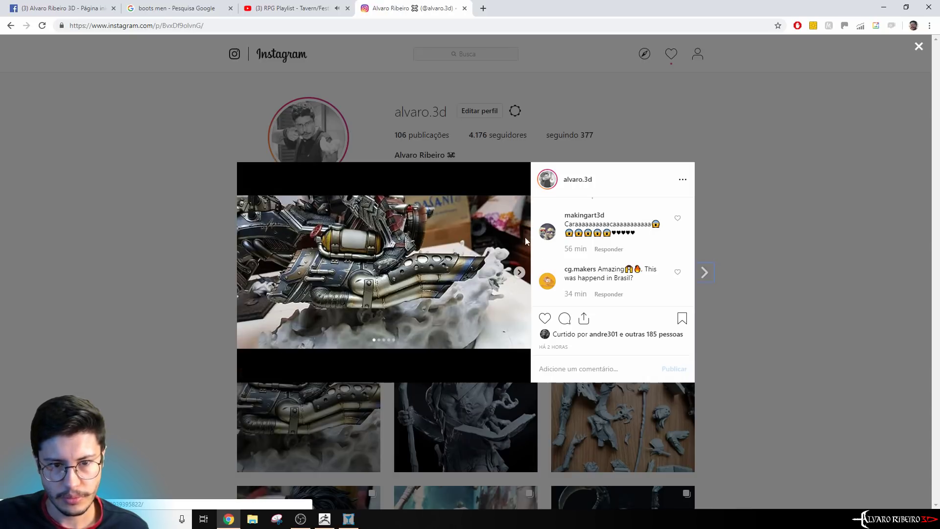
left_click(520, 266)
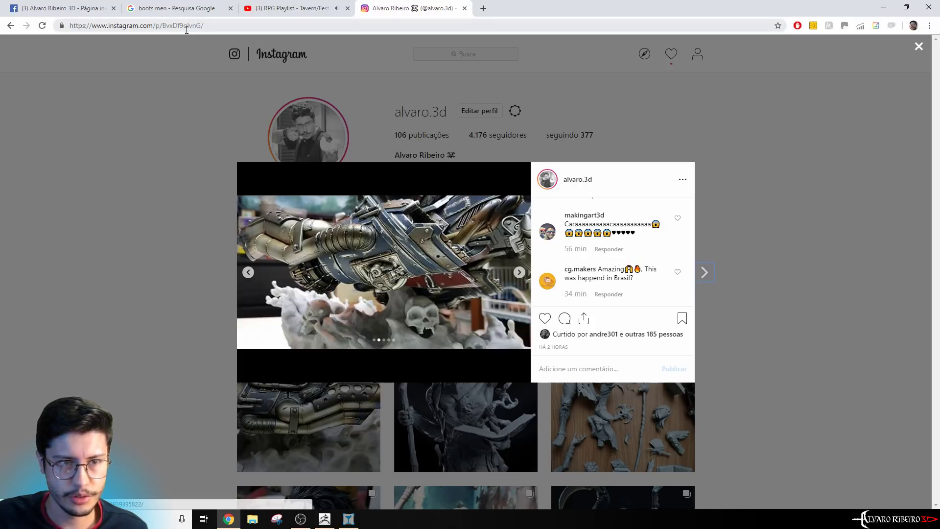
Enter 'facebook.com' as the address to load the Facebook news feed
left_click(205, 26)
type("facebook.com")
key("Return")
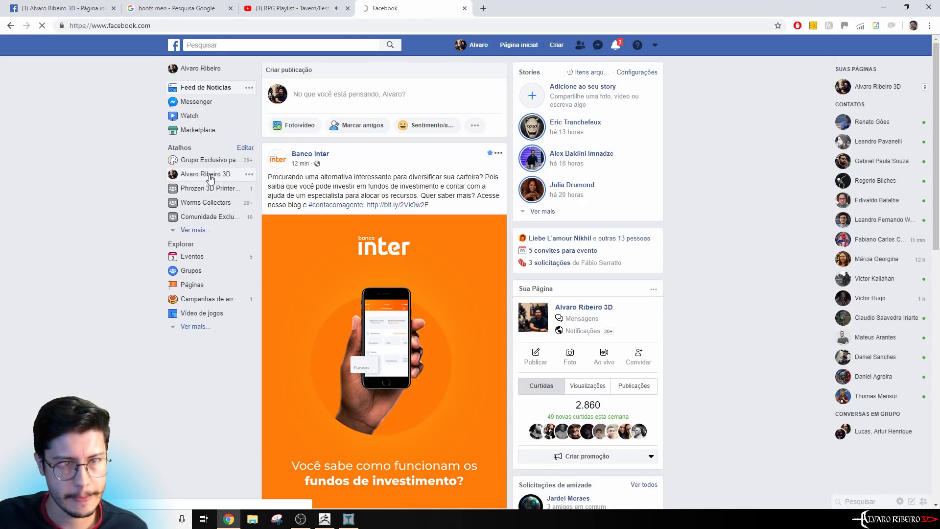
Open the artist's Facebook page and scroll down to the bike sculpture photo post
left_click(210, 175)
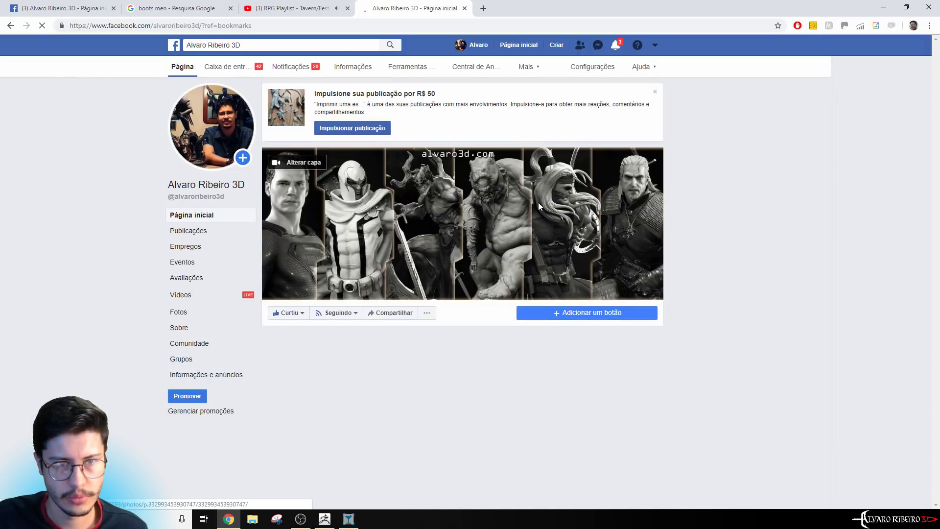
scroll(538, 200, "down", 4)
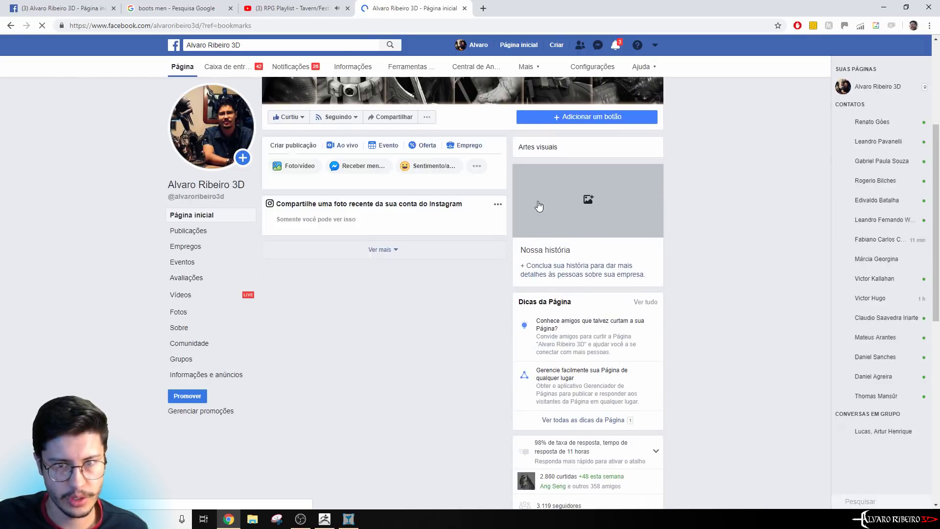
scroll(538, 205, "down", 3)
scroll(536, 205, "down", 4)
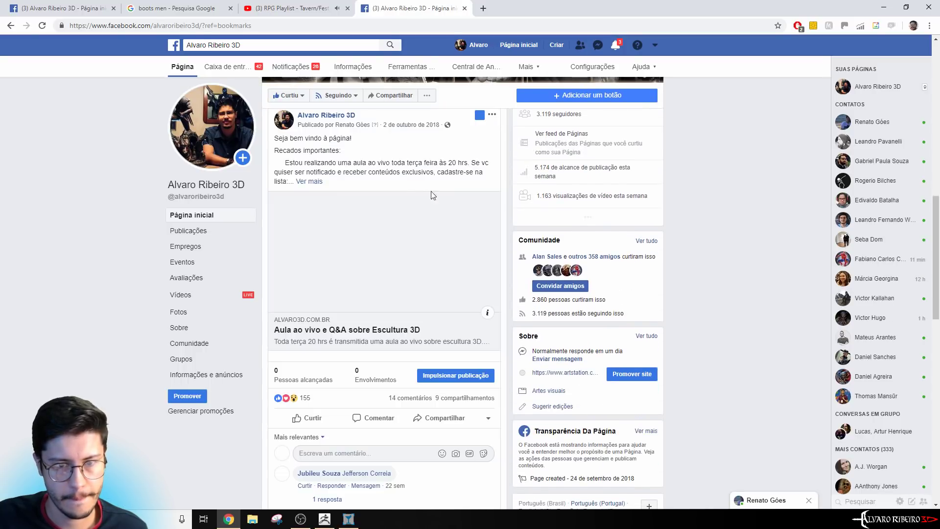
scroll(421, 191, "down", 5)
scroll(418, 192, "up", 1)
scroll(419, 192, "down", 2)
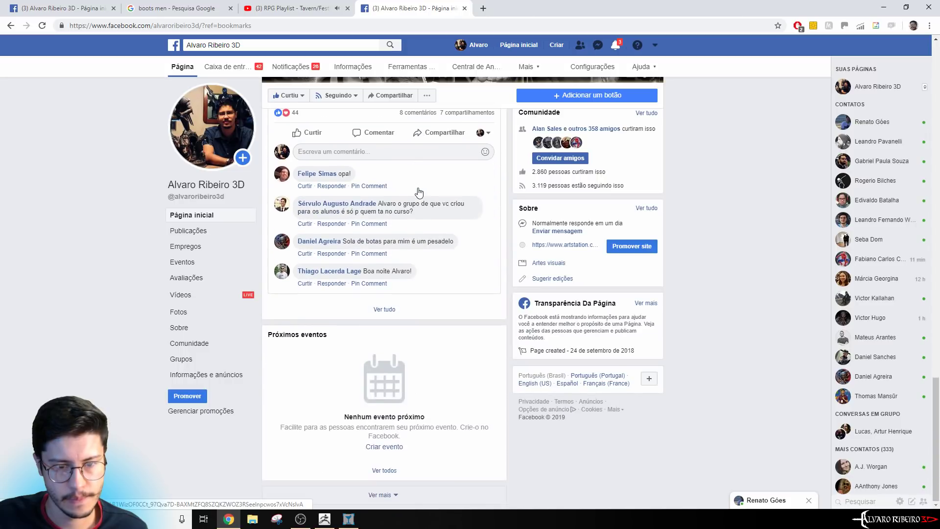
scroll(386, 230, "down", 5)
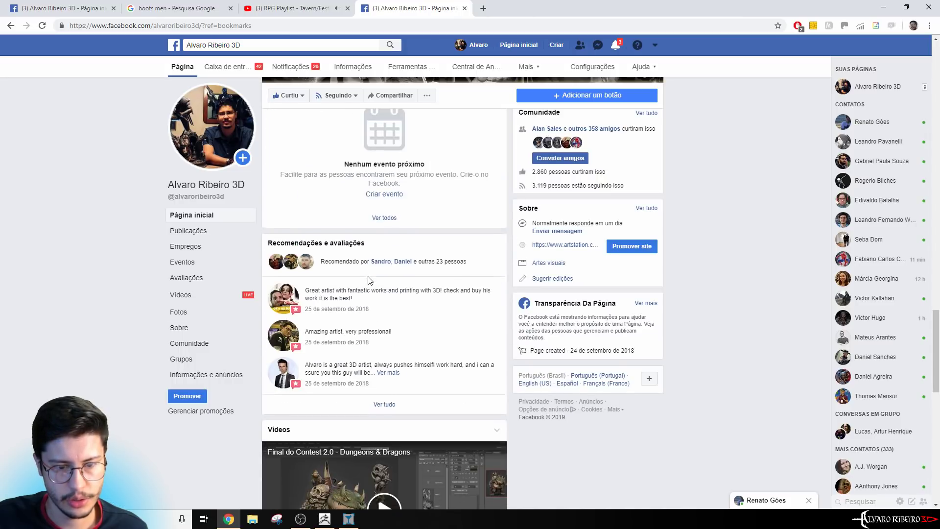
scroll(382, 245, "down", 5)
scroll(375, 264, "down", 6)
scroll(369, 281, "down", 1)
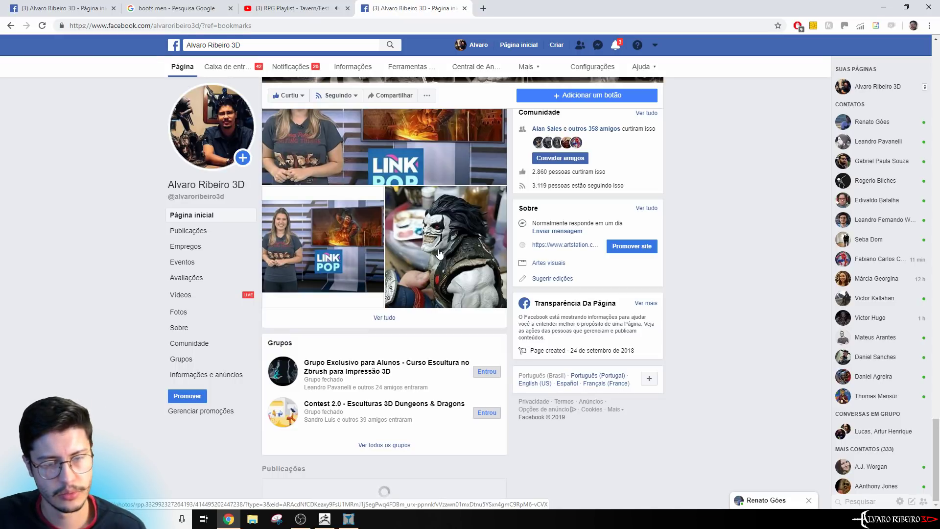
scroll(426, 235, "down", 3)
scroll(401, 196, "down", 6)
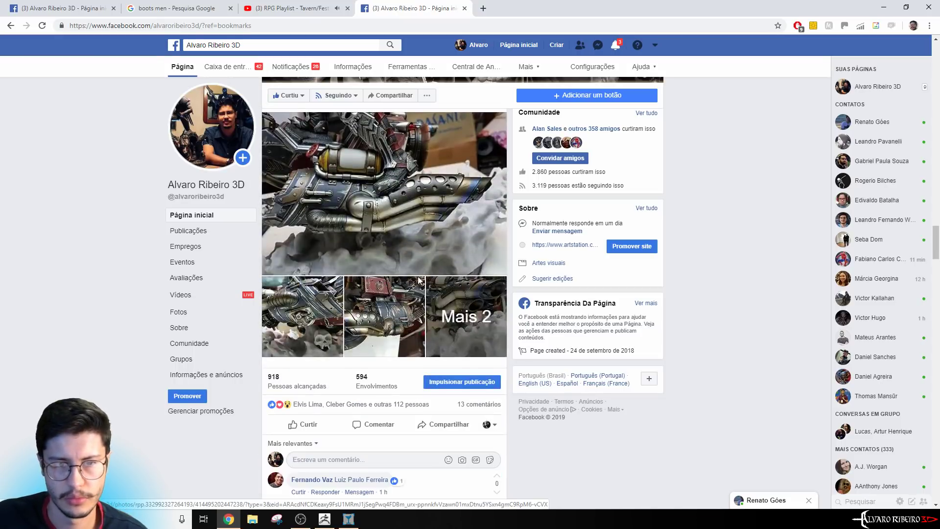
Step through the bike sculpture gallery to the exhaust pipes photo, then close the tab
left_click(392, 185)
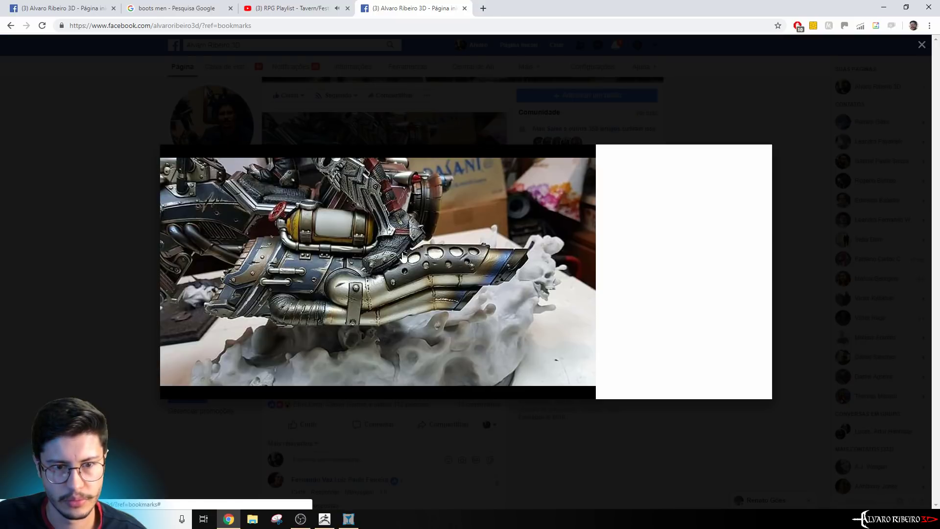
left_click(564, 268)
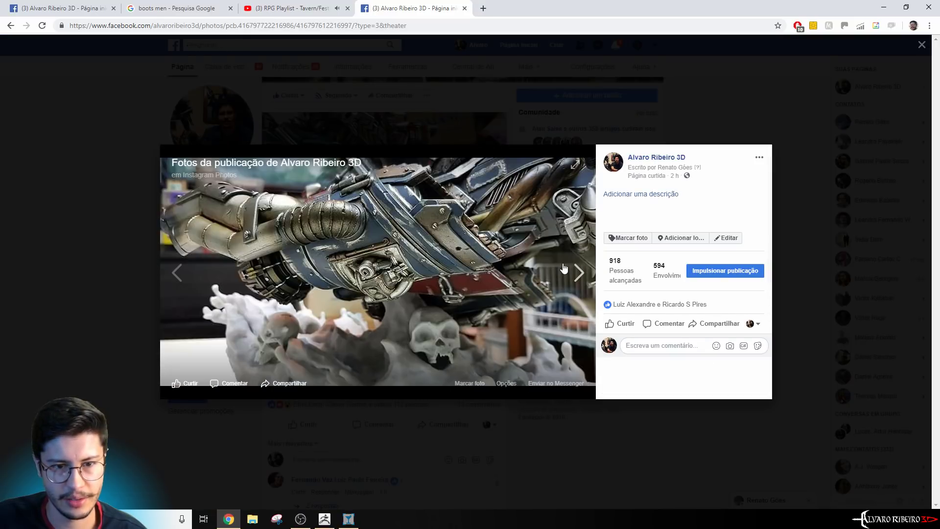
left_click(564, 268)
left_click(564, 268)
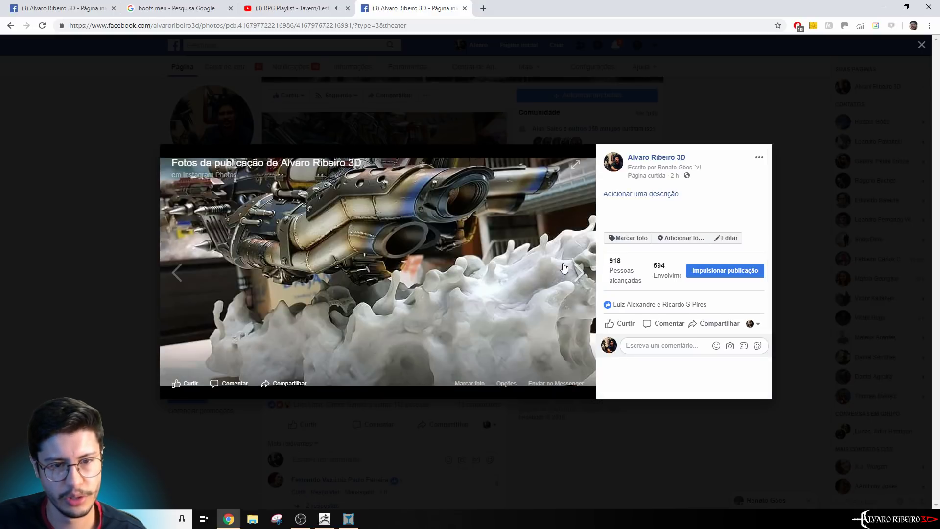
left_click(564, 268)
left_click(543, 261)
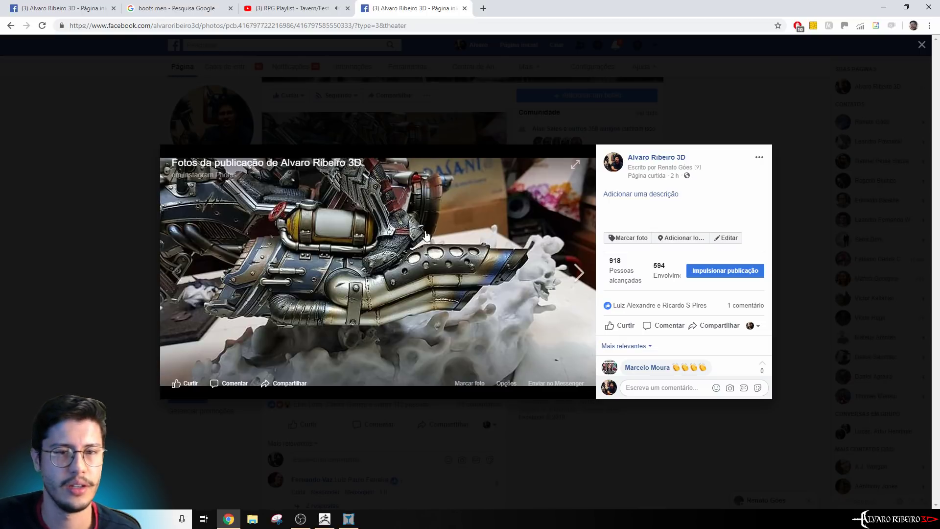
left_click(464, 9)
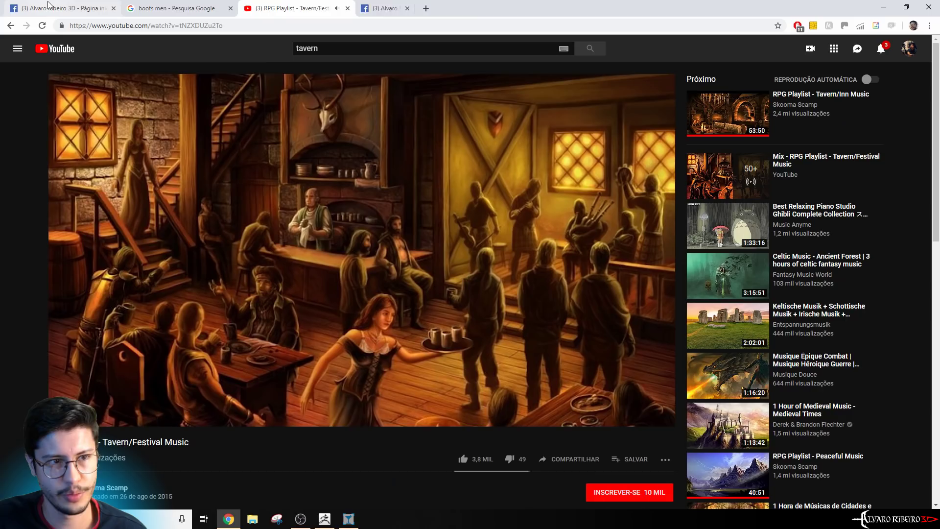
Bring ZBrush to the front and turn the Anatomia2 body toward a frontal view
left_click(325, 519)
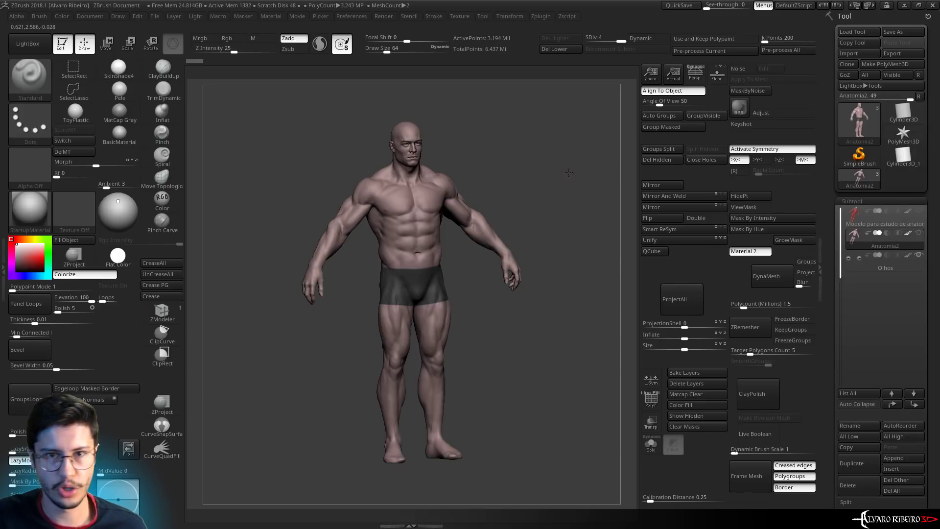
left_click_drag(571, 172, 557, 177)
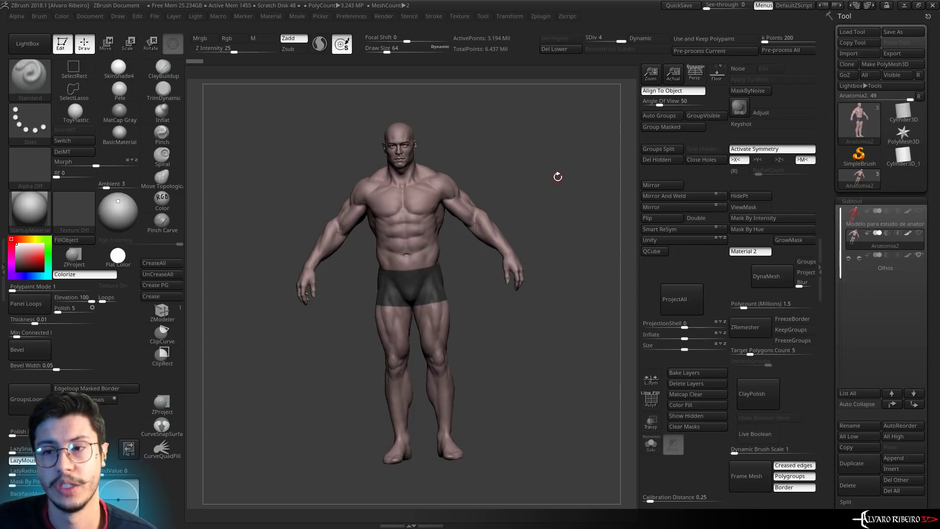
Select the red muscle subtool and start deleting it, then cancel the confirmation
left_click(653, 220)
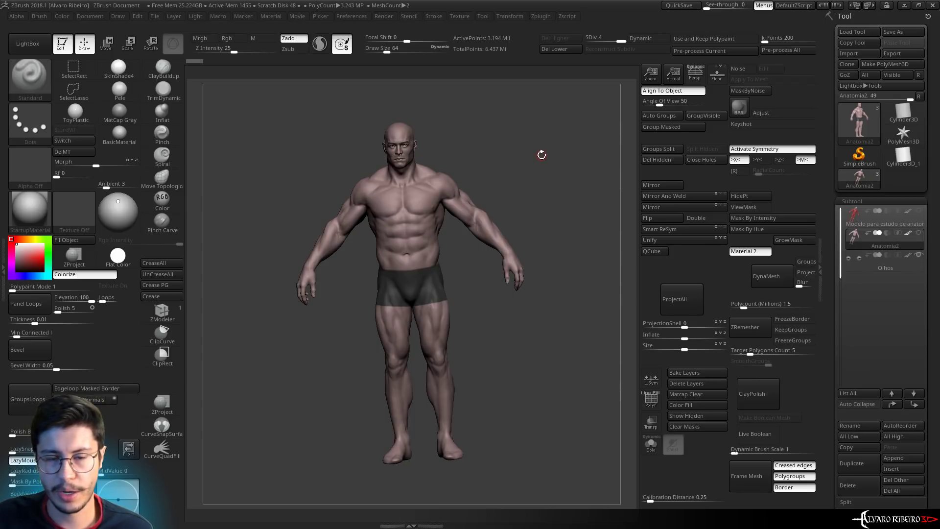
left_click_drag(540, 155, 558, 177)
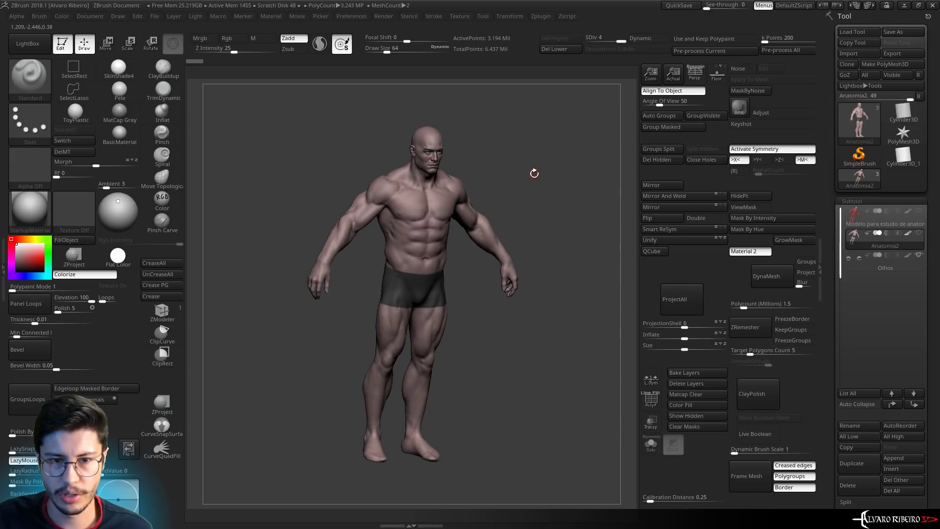
left_click(852, 221)
left_click_drag(579, 187, 547, 193)
key("shift")
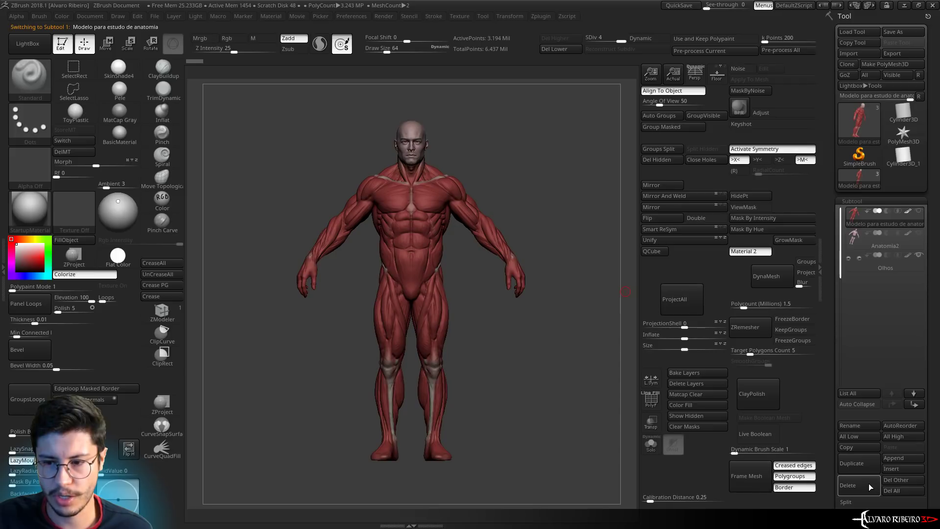
left_click(870, 486)
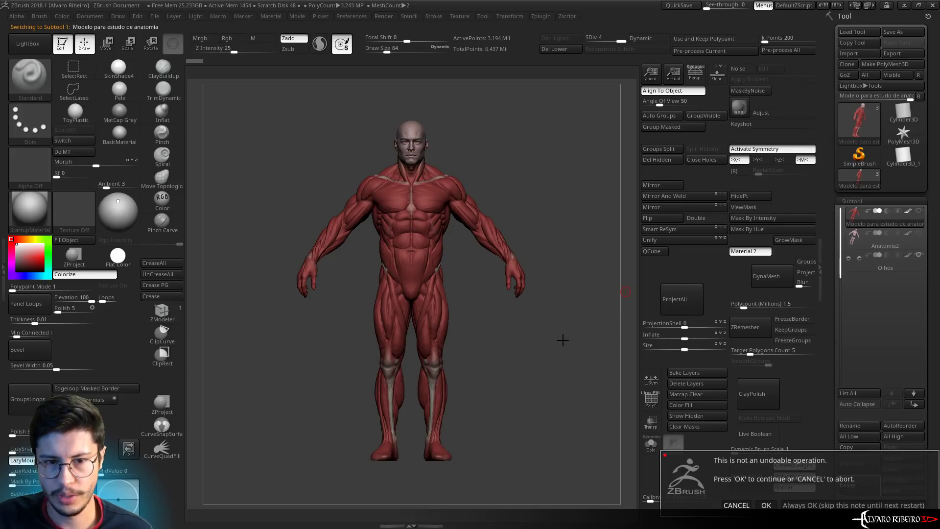
key("Escape")
Reselect 'Modelo para estudo de anatomia' and delete it, confirming with OK
left_click_drag(539, 339, 563, 331, "shift")
key("alt+Down")
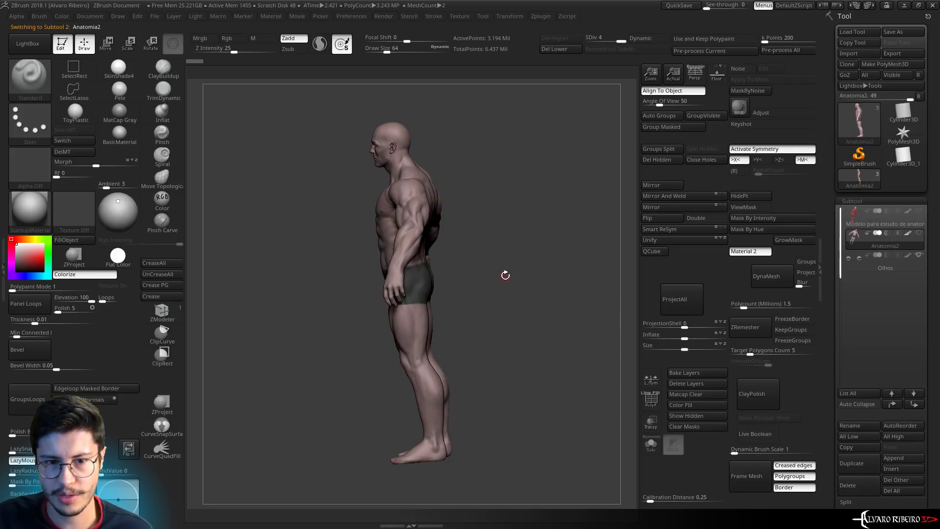
left_click_drag(506, 275, 471, 265, "shift")
mouse_move(485, 369)
left_mouse_down("alt")
mouse_move(472, 409)
mouse_move(447, 378)
left_mouse_up("alt")
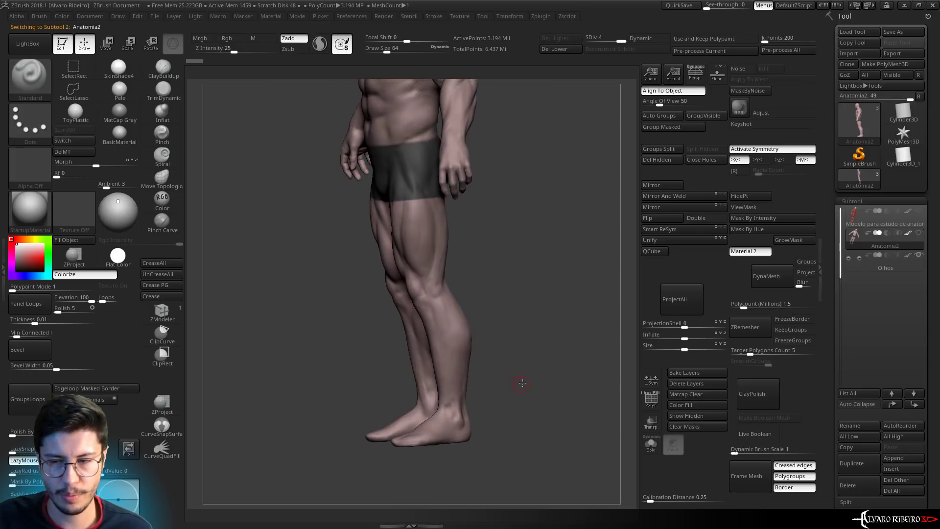
left_click_drag(521, 383, 576, 310, "shift")
left_click(877, 218)
left_click(856, 491)
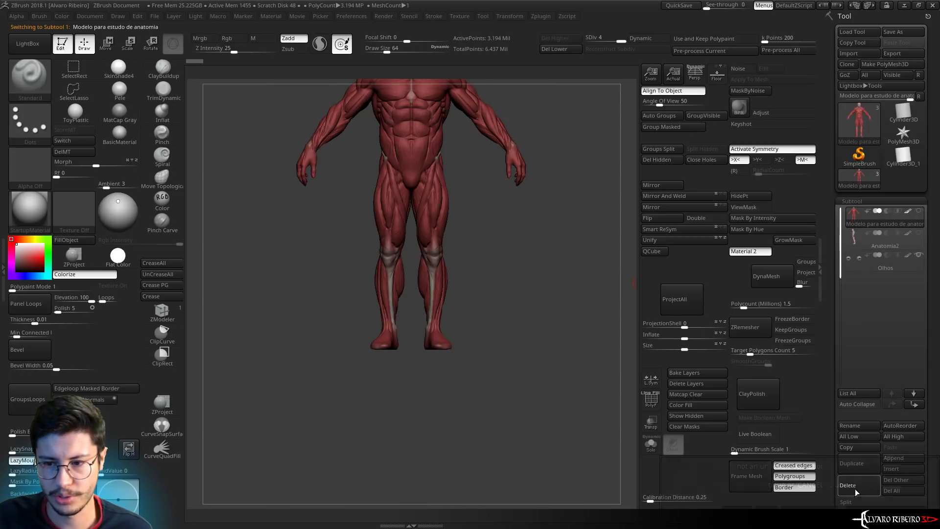
left_click(736, 483)
mouse_move(506, 273)
left_mouse_down()
mouse_move(463, 295)
mouse_move(499, 298)
left_mouse_up()
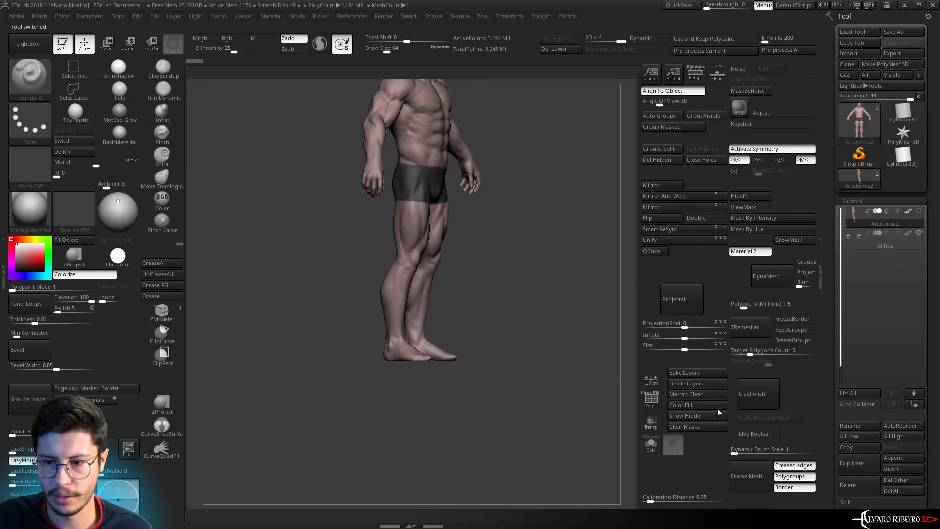
Duplicate the body as Anatomia3 at SDiv 1 with the polygon wireframe showing
left_click(845, 466)
left_click_drag(615, 365, 616, 348, "shift")
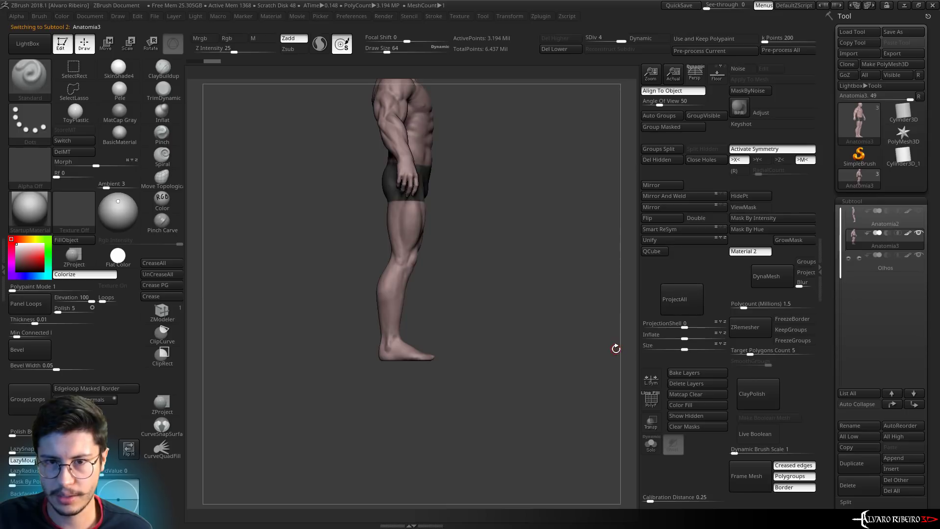
left_click_drag(601, 40, 588, 40)
left_click_drag(431, 389, 362, 419, "alt")
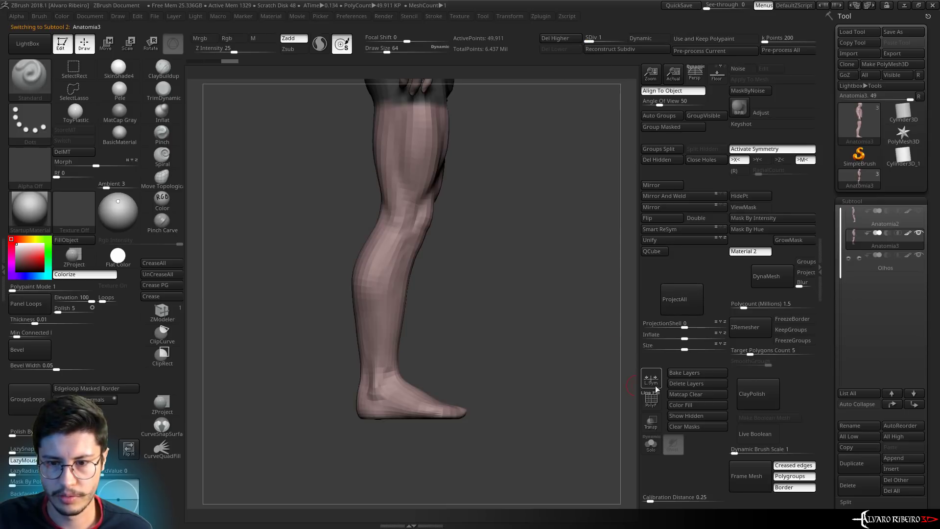
key("shift+f")
left_click_drag(272, 484, 543, 279, "ctrl+shift")
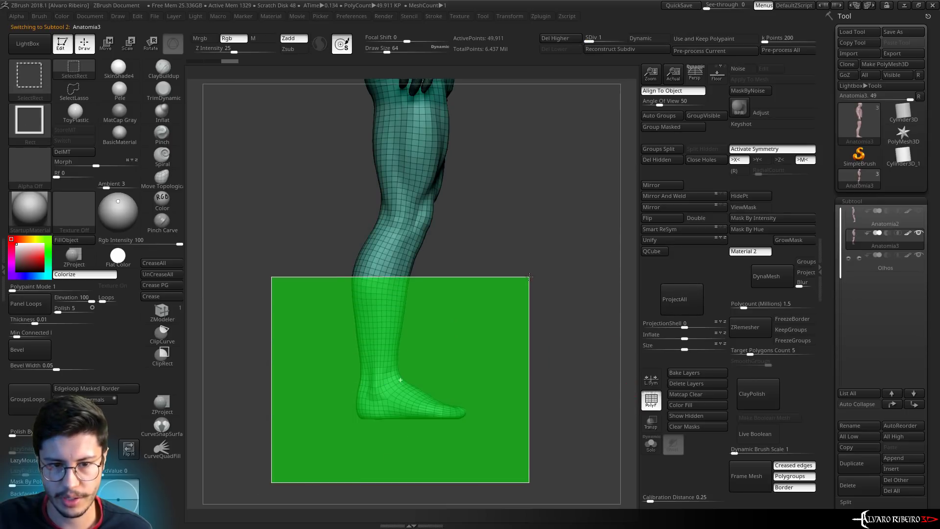
Polygroup and hide the upper leg, delete it, and rebuild subdivisions on the remaining foot
left_click(73, 89, "ctrl+shift")
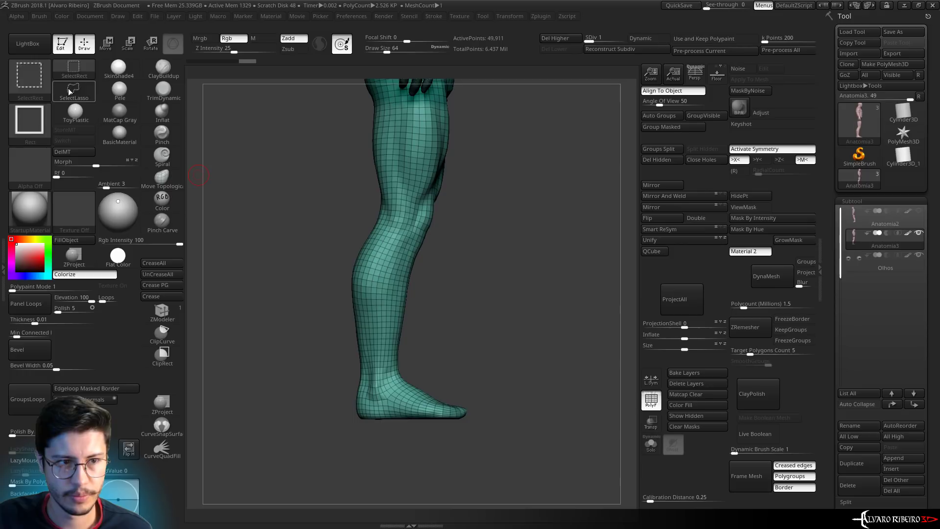
left_click(378, 278, "ctrl+shift")
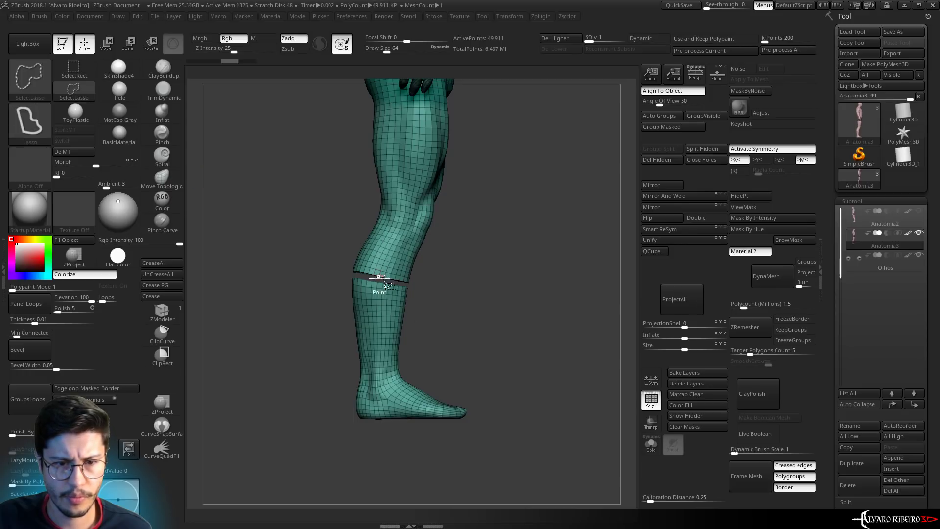
left_click(657, 127)
left_click(593, 137, "ctrl+shift")
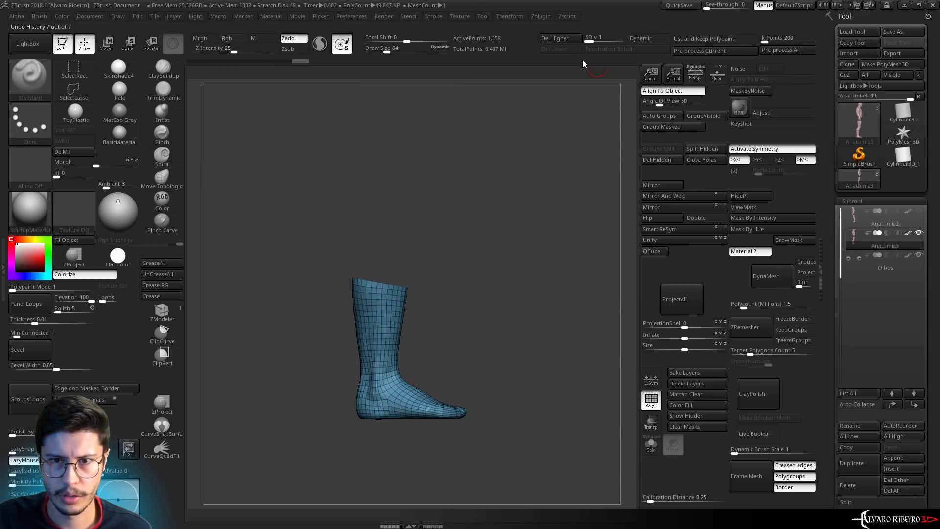
left_click(621, 39)
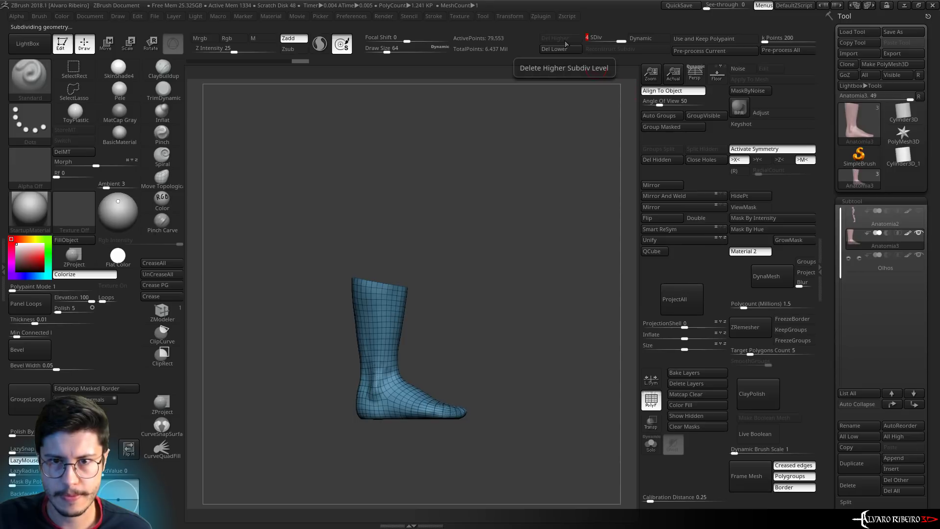
left_click(654, 157)
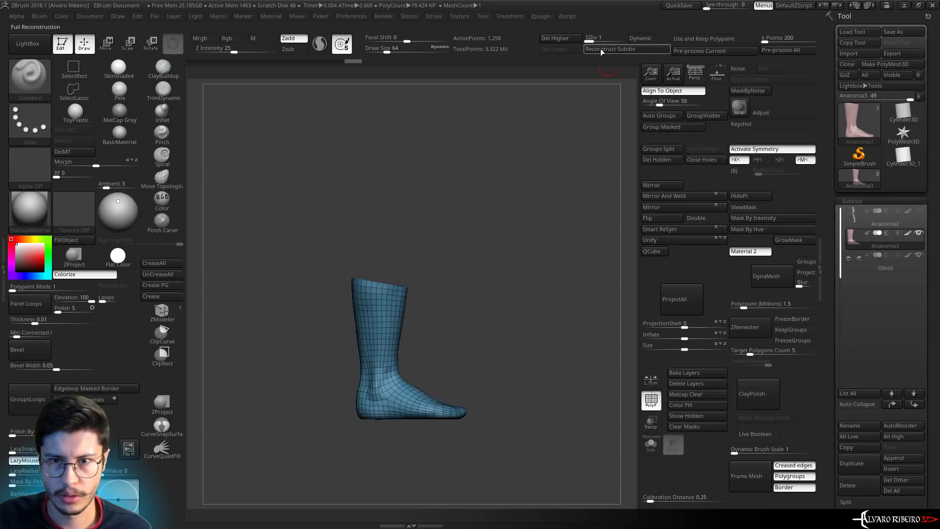
key("f")
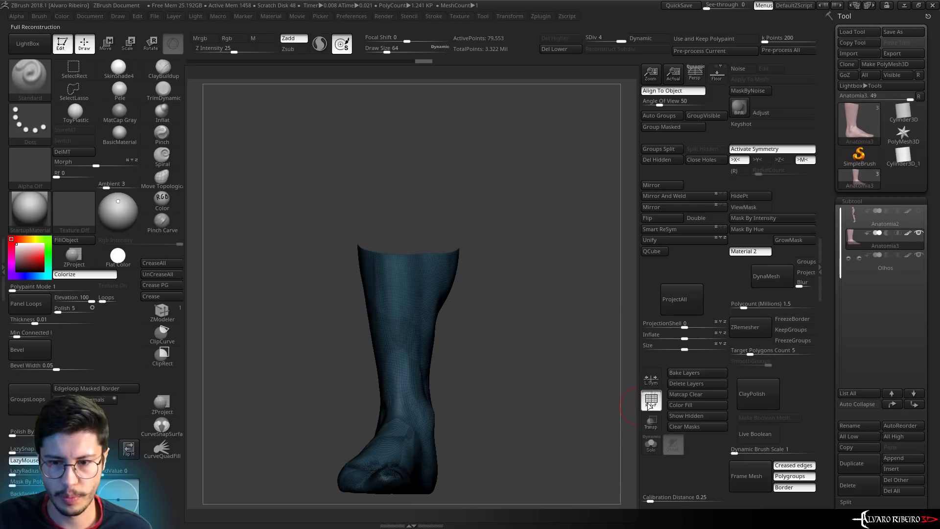
left_click(650, 404)
left_click_drag(513, 245, 627, 301)
left_click(857, 214)
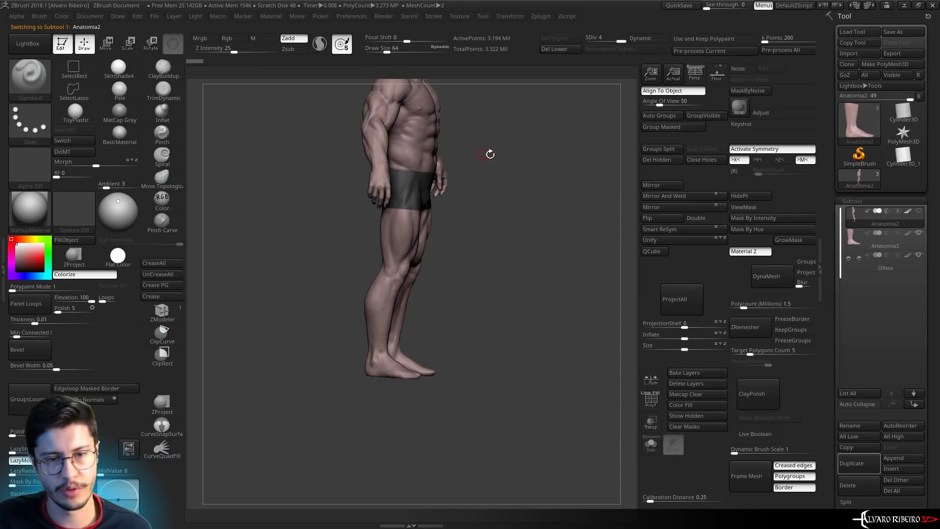
Switch to Anatomia3, frame the foot and rotate it to a full side view
mouse_move(489, 153)
left_mouse_down()
mouse_move(516, 191)
mouse_move(404, 200)
left_mouse_up()
left_click_drag(599, 143, 631, 160)
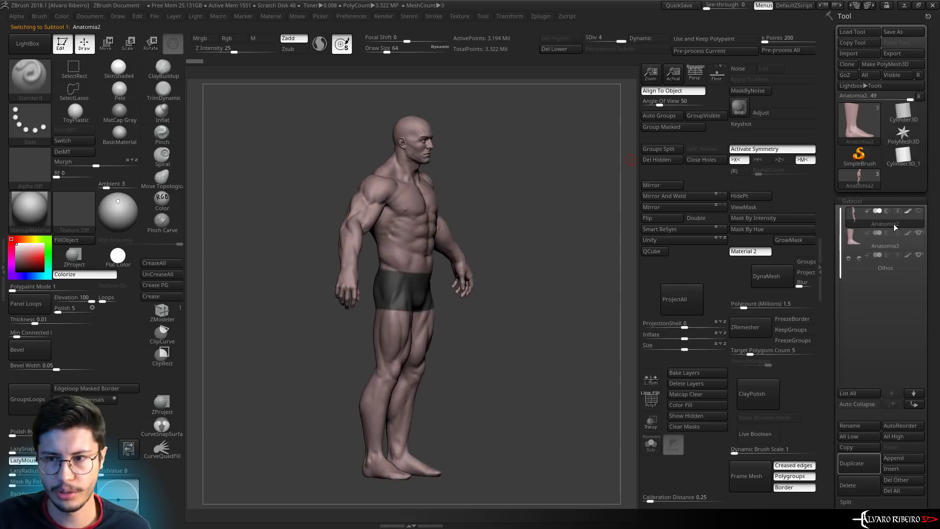
key("Down")
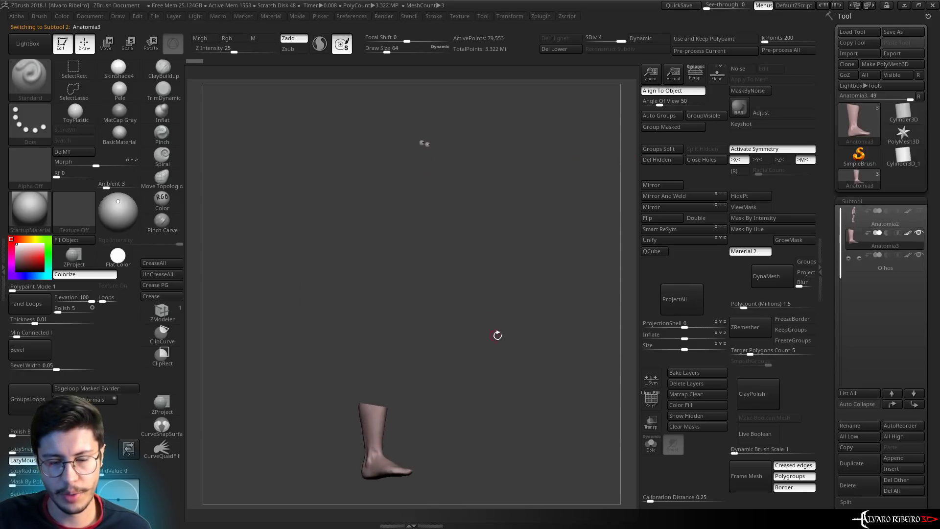
mouse_move(489, 390)
left_mouse_down("alt")
mouse_move(558, 275)
mouse_move(656, 424)
left_mouse_up("alt")
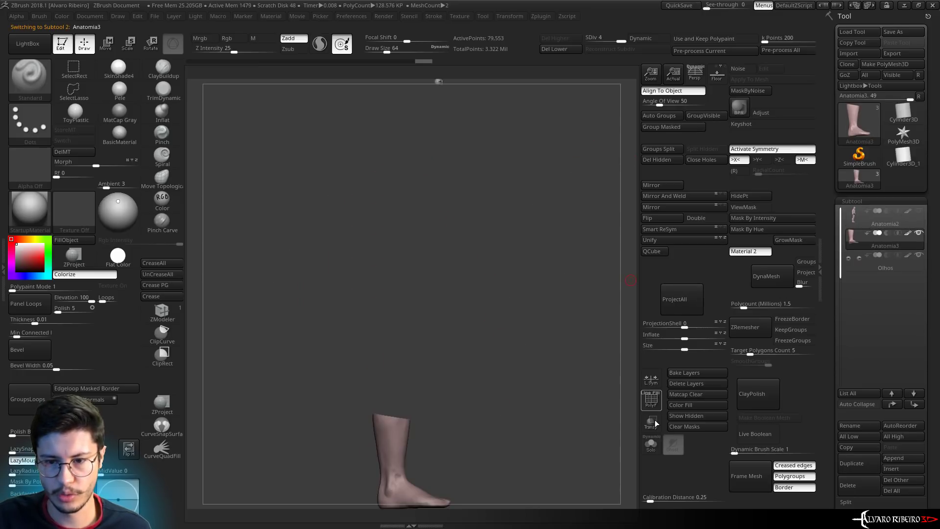
key("f")
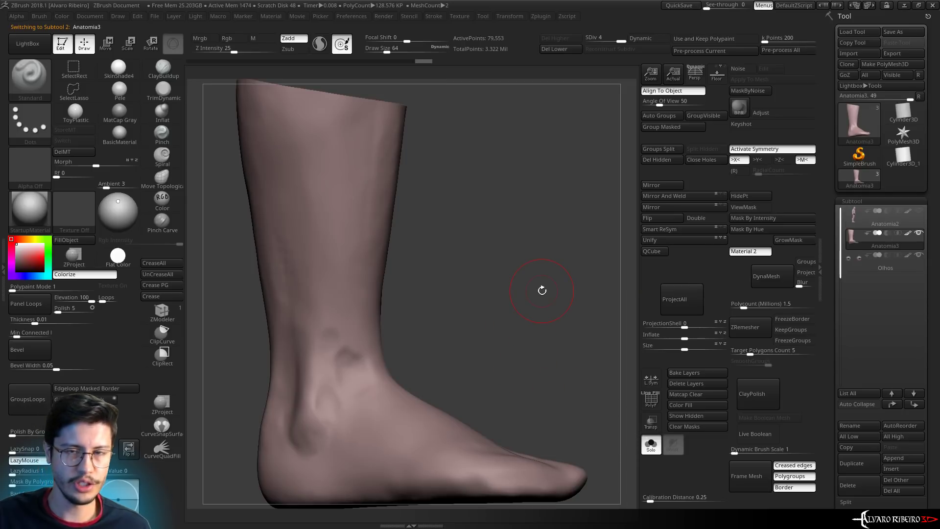
mouse_move(544, 291)
left_mouse_down("alt")
mouse_move(507, 218)
mouse_move(465, 207)
left_mouse_up("alt")
mouse_move(496, 238)
left_mouse_down()
mouse_move(388, 245)
mouse_move(566, 256)
mouse_move(523, 226)
left_mouse_up()
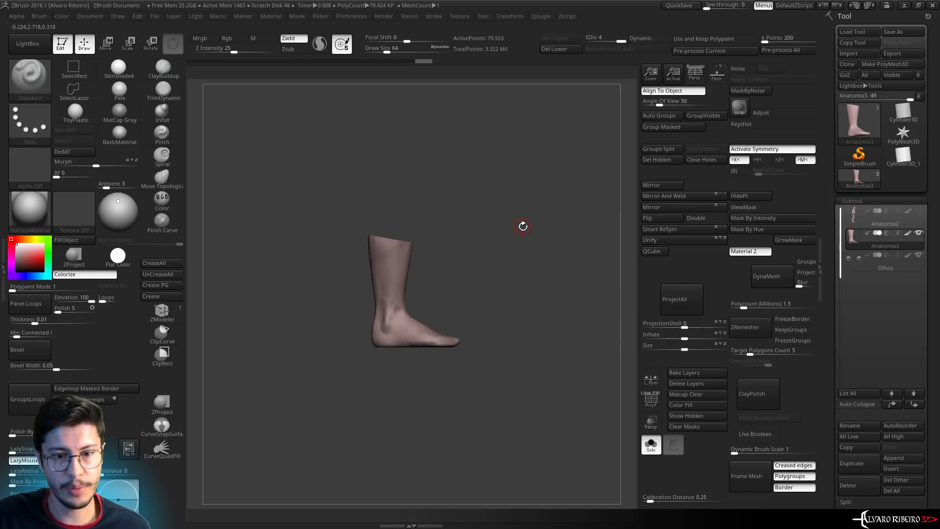
left_click_drag(480, 279, 523, 305, "alt")
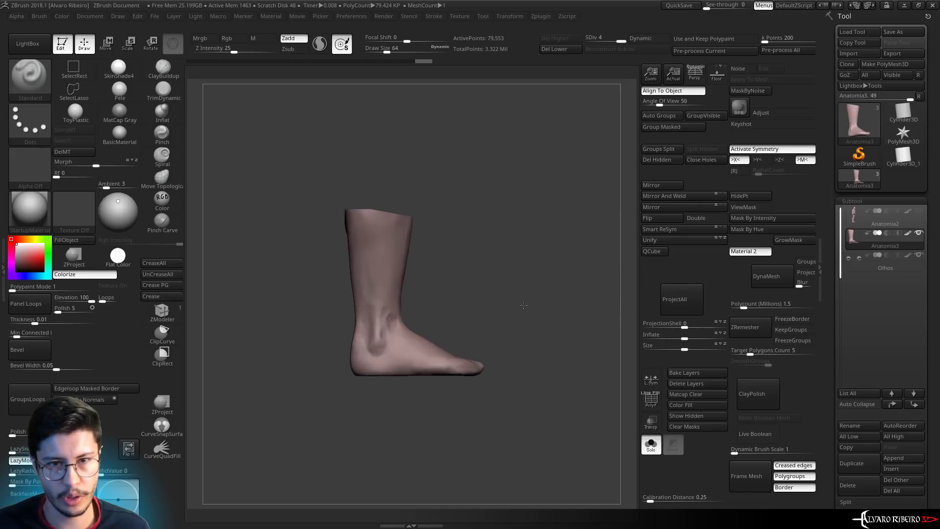
left_click_drag(506, 348, 507, 220)
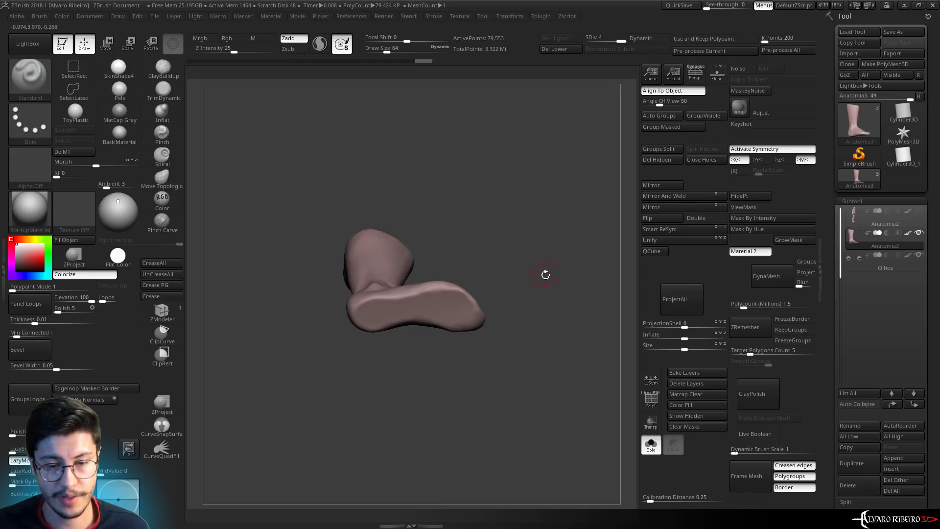
mouse_move(546, 274)
left_mouse_down()
mouse_move(545, 216)
mouse_move(546, 245)
mouse_move(560, 260)
left_mouse_up()
key("super")
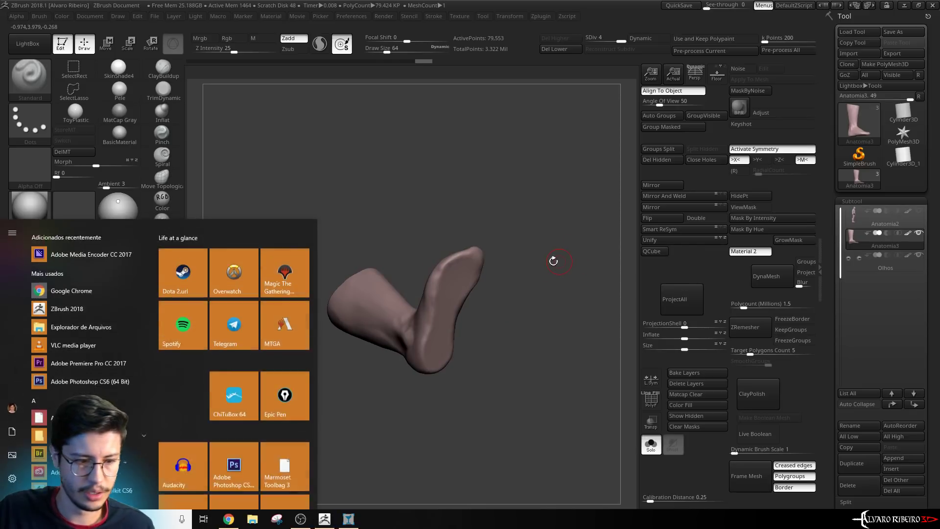
key("super")
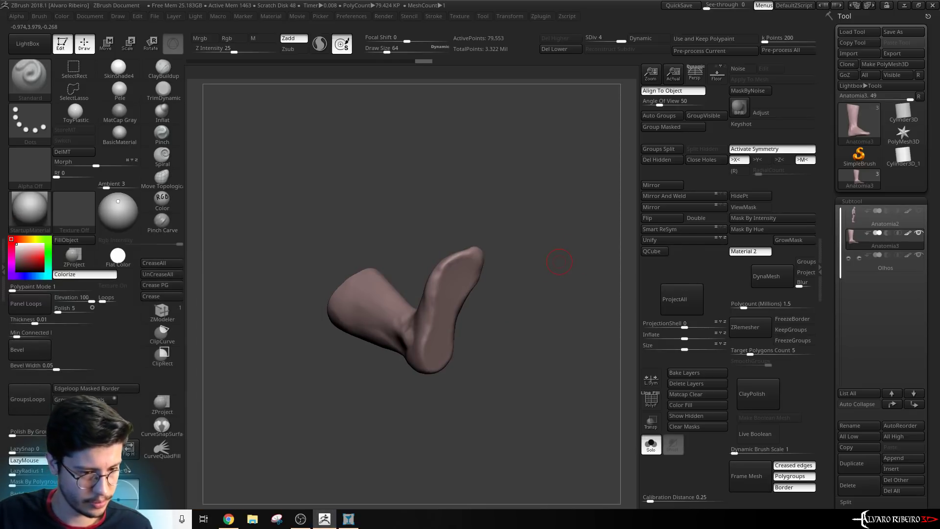
key("super")
type("epi")
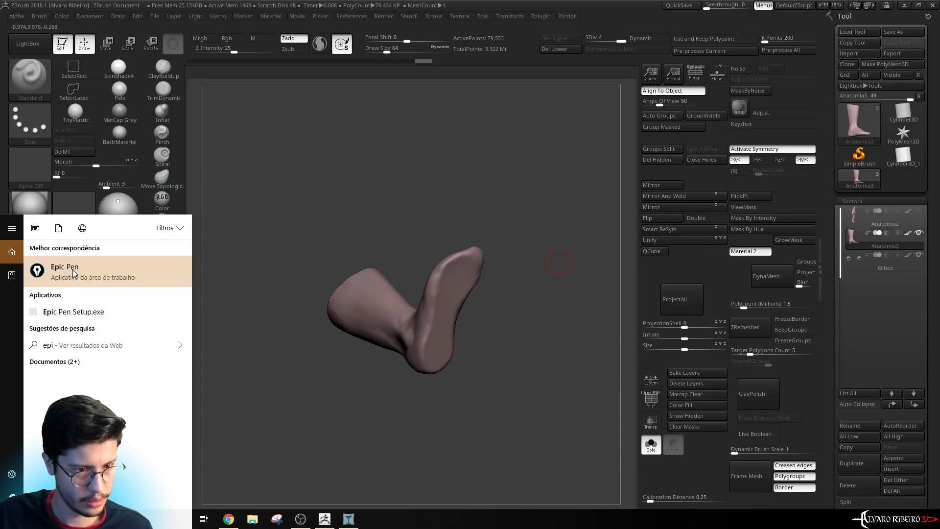
key("Return")
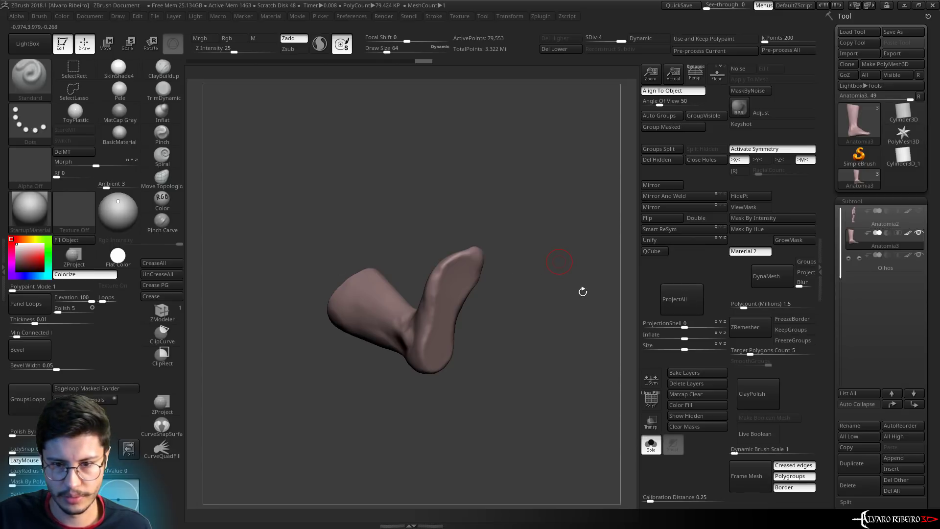
mouse_move(568, 320)
left_mouse_down()
mouse_move(558, 321)
mouse_move(613, 336)
left_mouse_up()
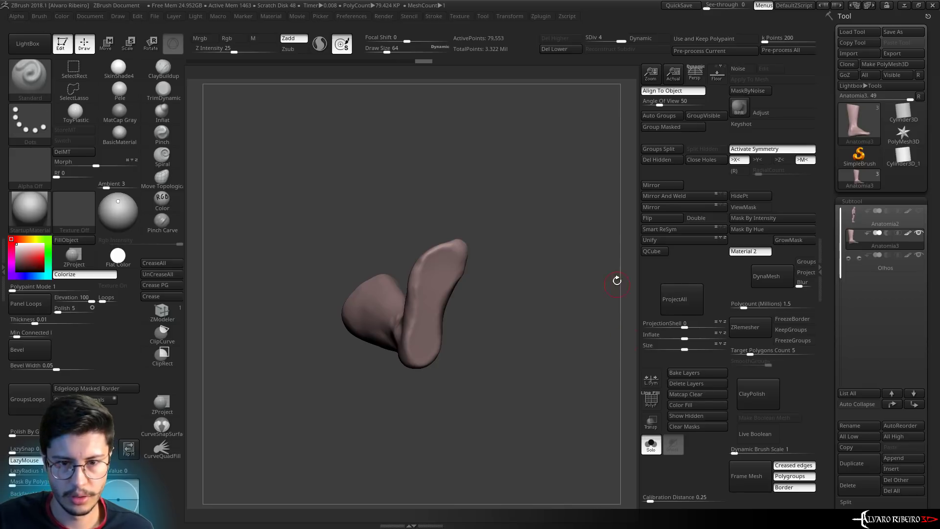
mouse_move(617, 277)
left_mouse_down()
mouse_move(558, 279)
mouse_move(572, 285)
left_mouse_up()
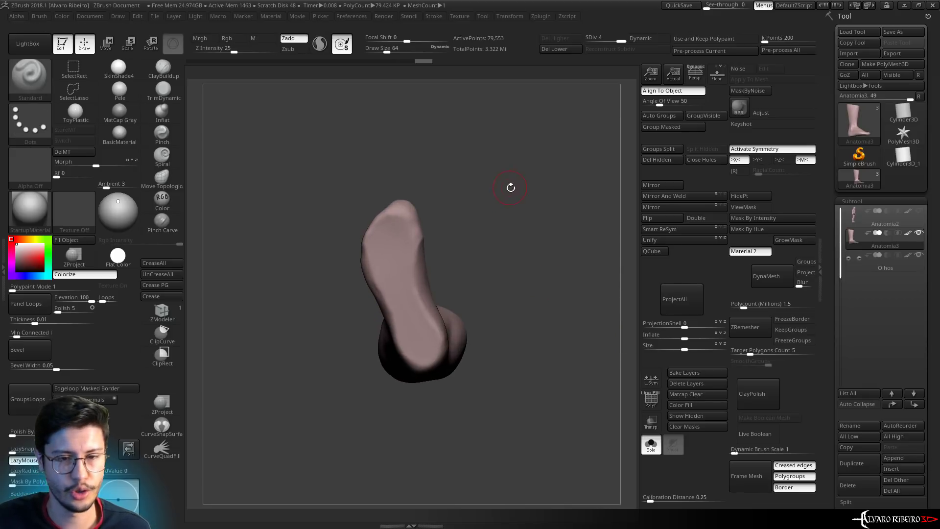
mouse_move(509, 191)
left_mouse_down()
mouse_move(516, 186)
mouse_move(510, 193)
left_mouse_up()
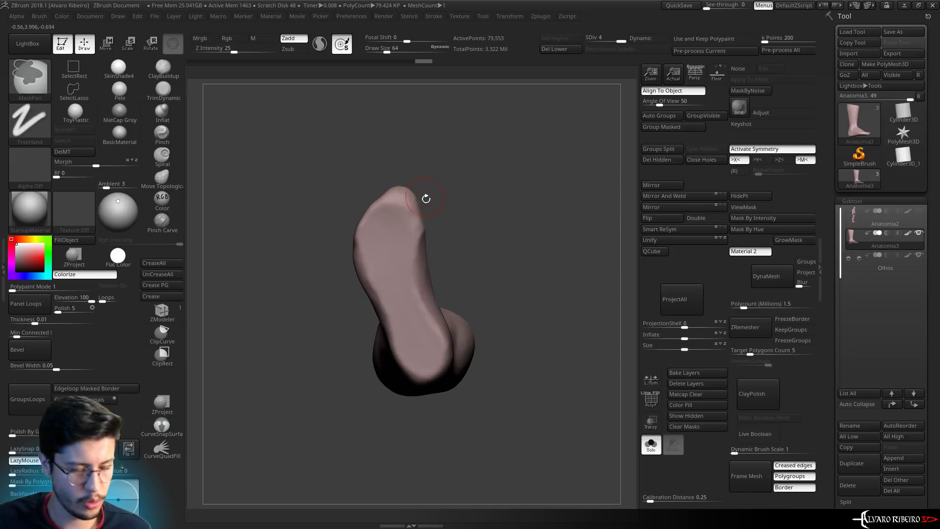
mouse_move(365, 249)
left_mouse_down()
mouse_move(409, 364)
mouse_move(442, 334)
mouse_move(419, 223)
left_mouse_up()
left_click_drag(415, 293, 415, 202)
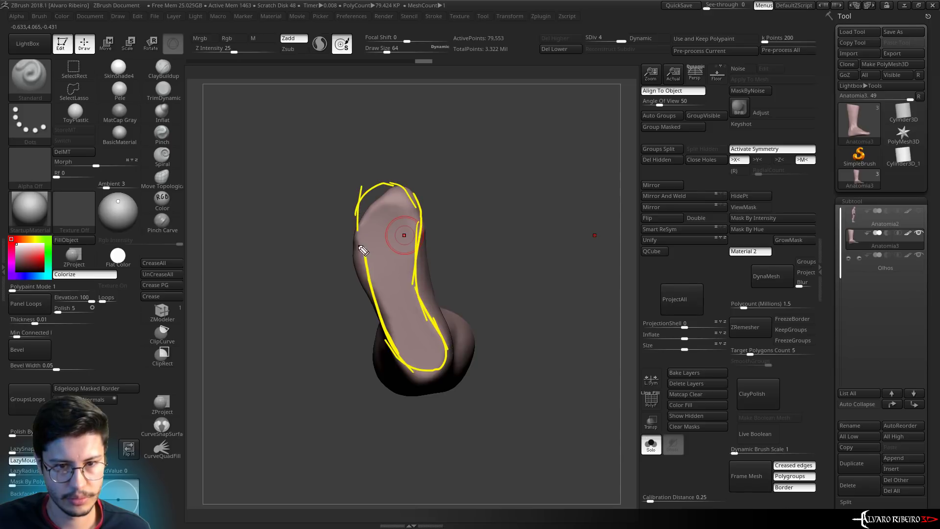
left_click_drag(363, 283, 377, 190)
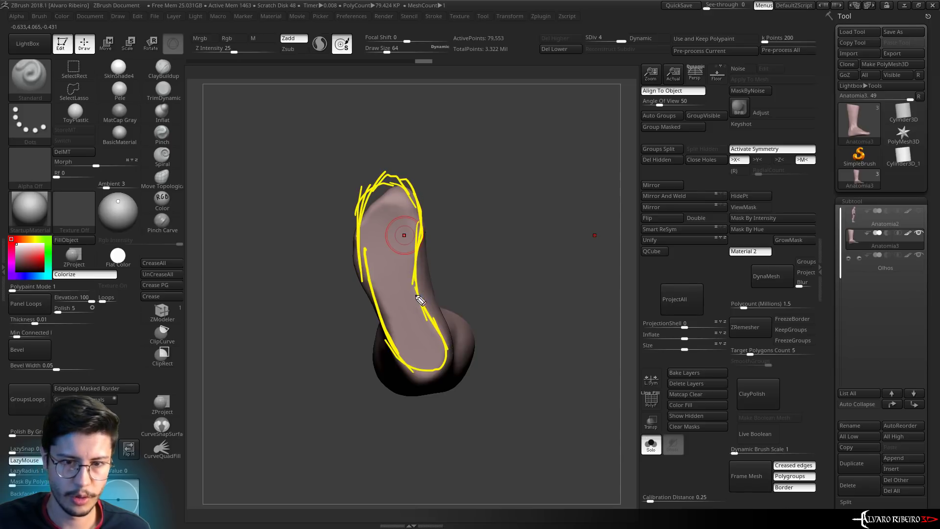
left_click_drag(417, 223, 450, 346)
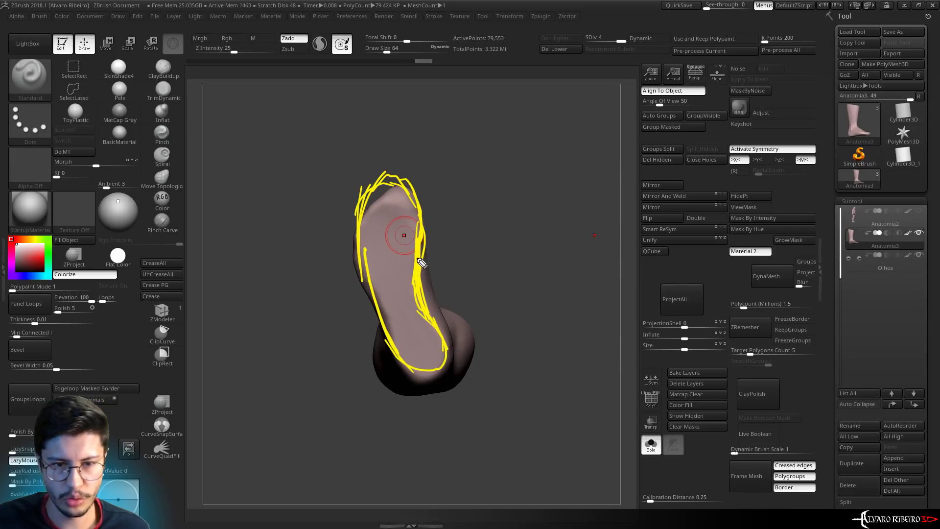
mouse_move(421, 264)
left_mouse_down()
mouse_move(424, 210)
mouse_move(433, 374)
mouse_move(447, 339)
left_mouse_up()
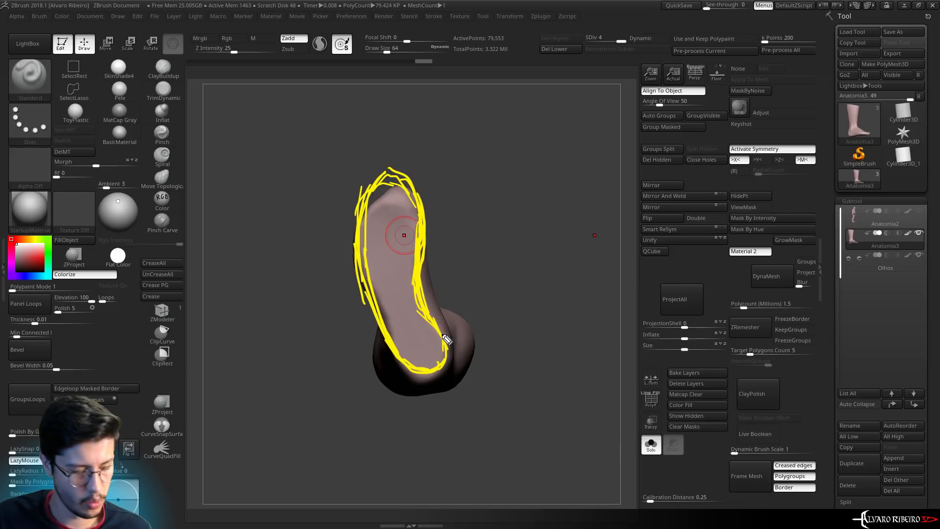
left_click_drag(446, 339, 447, 339)
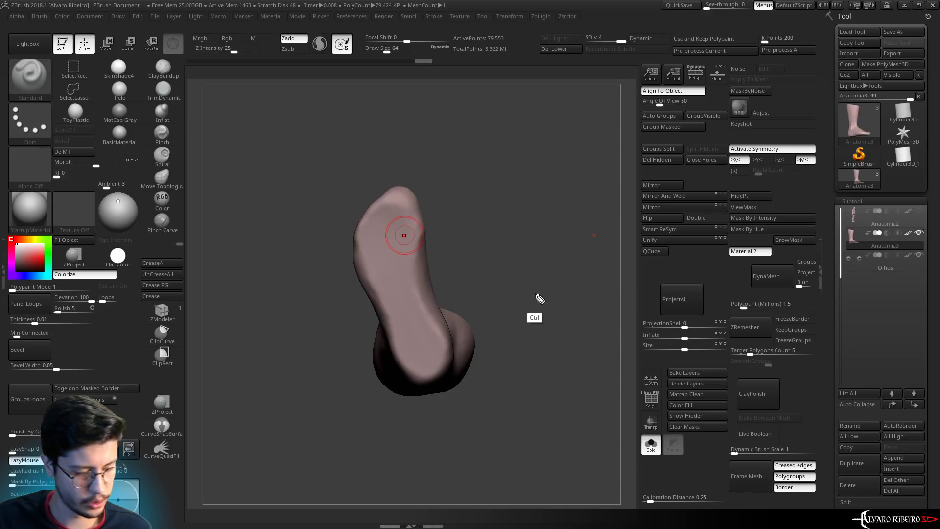
mouse_move(535, 292)
left_mouse_down()
mouse_move(584, 240)
mouse_move(505, 275)
mouse_move(505, 260)
left_mouse_up()
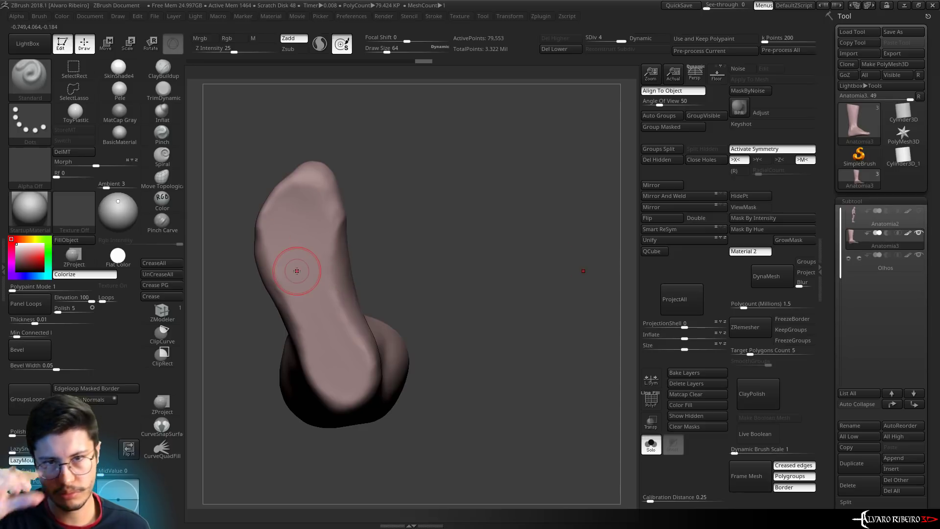
Duplicate the foot as Anatomia4, keep only a thin sole slice, and delete lower subdivisions
left_click_drag(588, 339, 613, 306, "shift")
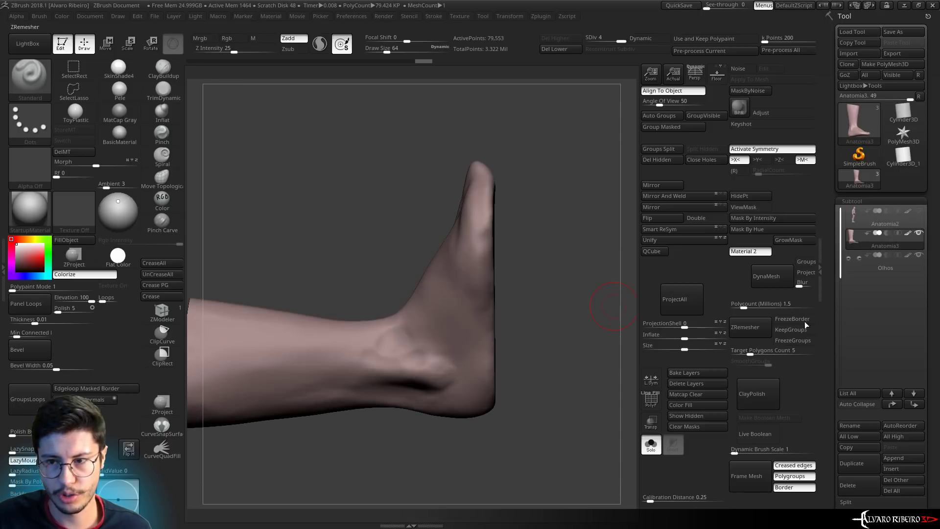
left_click(852, 463)
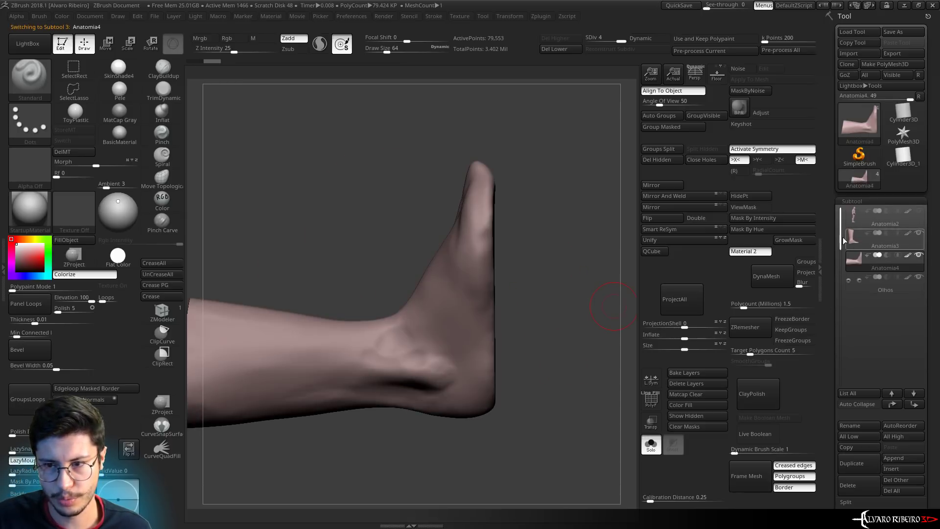
mouse_move(571, 162)
left_mouse_down("ctrl+shift")
mouse_move(512, 443)
mouse_move(488, 135)
left_mouse_up("ctrl+shift")
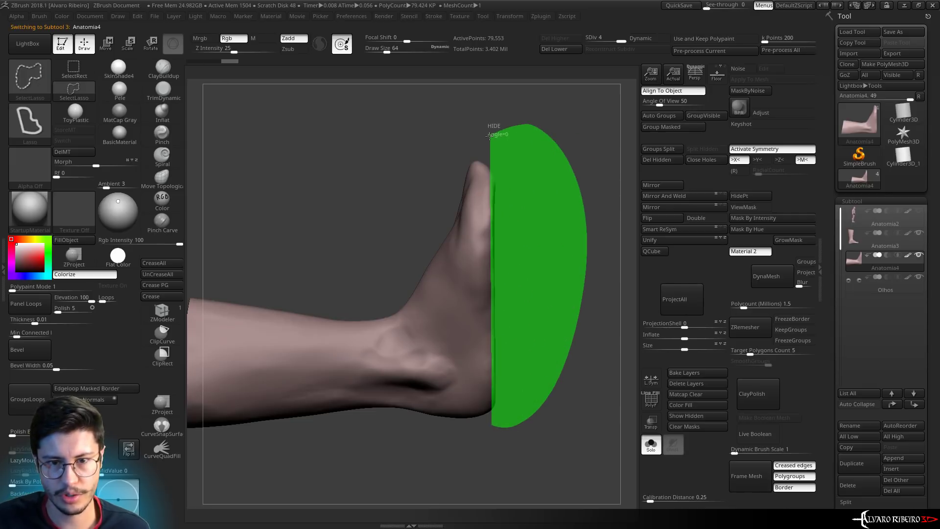
mouse_move(550, 154)
left_mouse_down()
mouse_move(470, 185)
mouse_move(533, 208)
left_mouse_up()
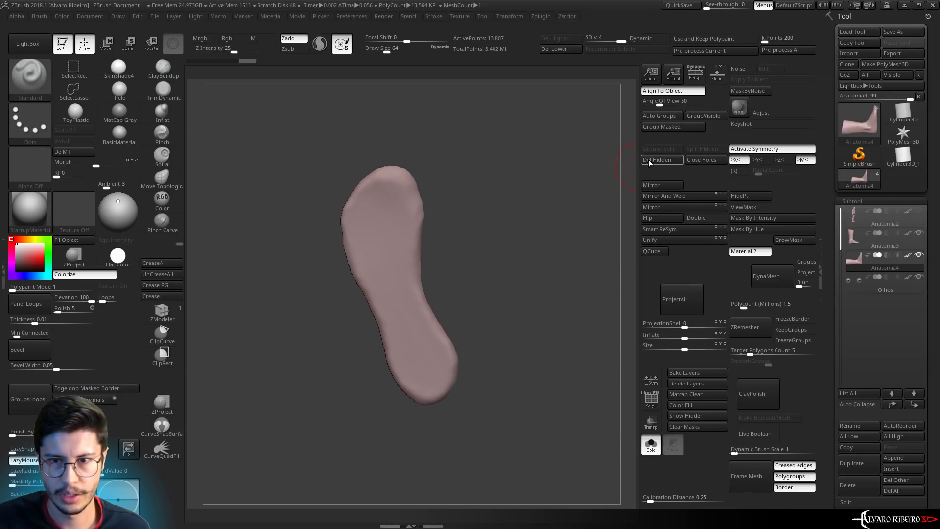
left_click(567, 50)
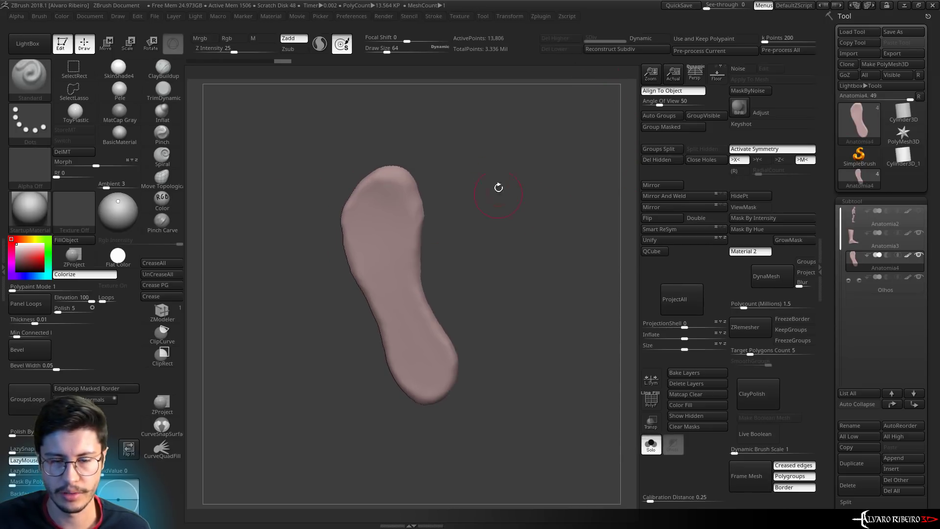
mouse_move(497, 187)
left_mouse_down()
mouse_move(576, 191)
mouse_move(586, 178)
left_mouse_up()
Enter Move mode with a transpose line instead of the gizmo, laid across the sole
left_click_drag(516, 178, 487, 213)
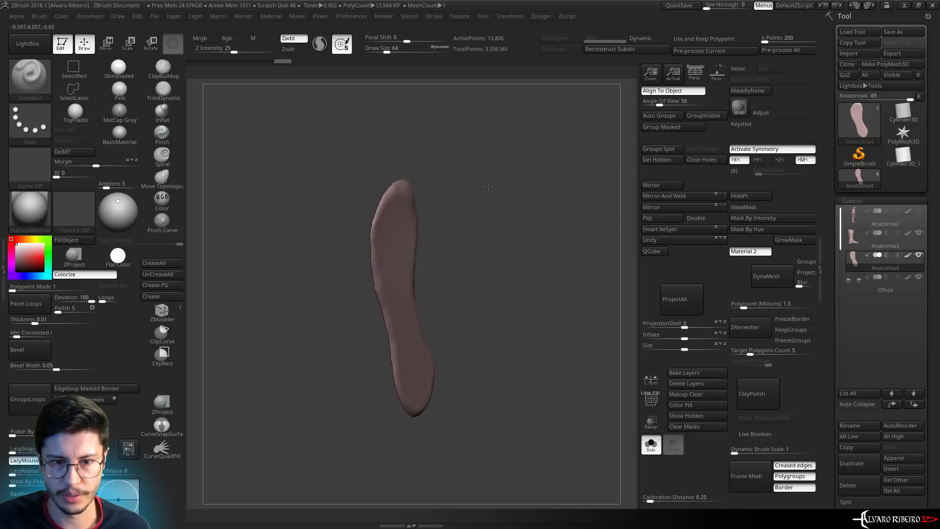
key("w")
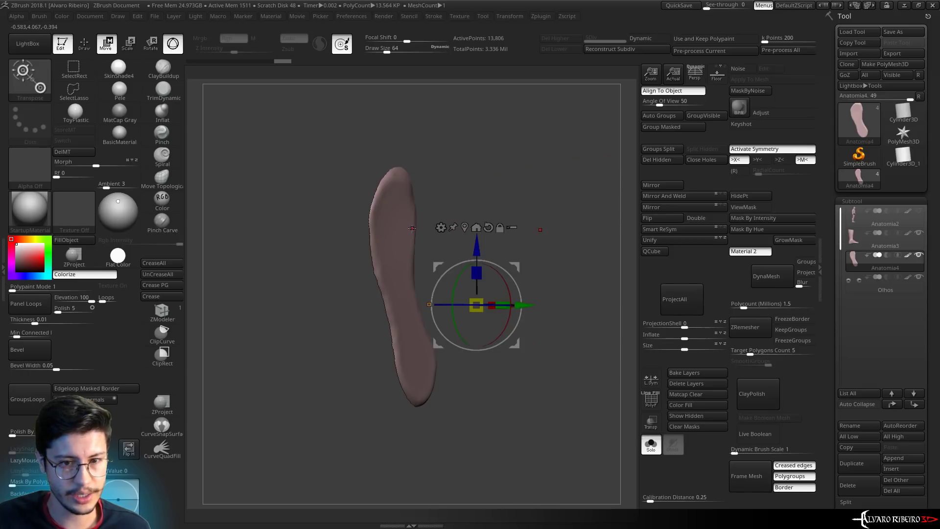
key("y")
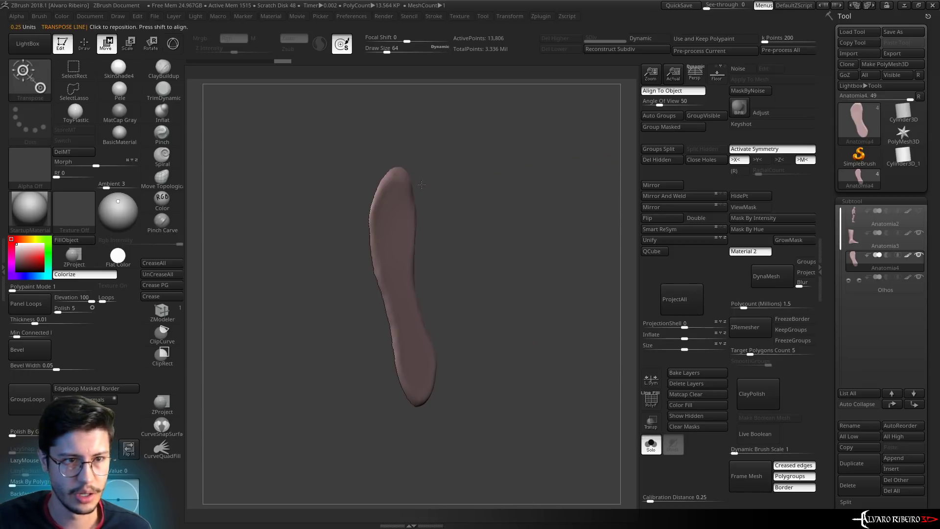
left_click_drag(385, 222, 464, 153)
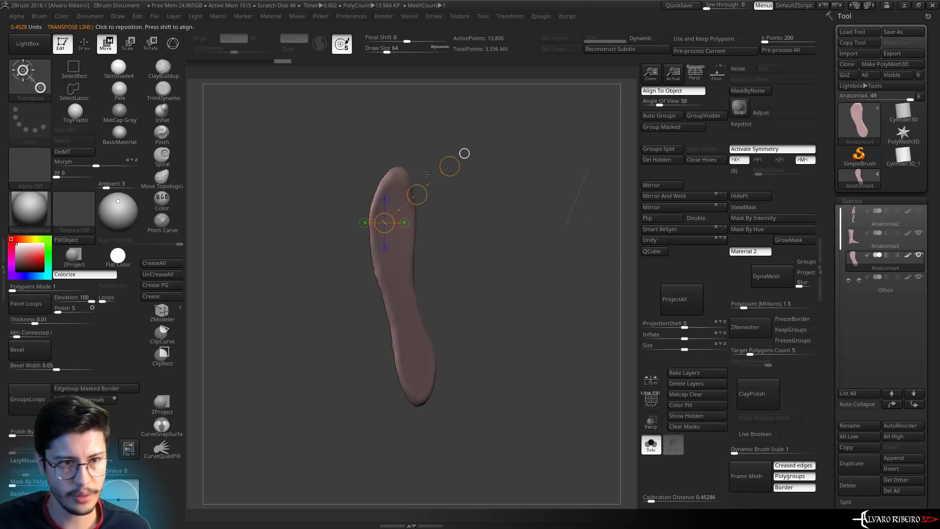
left_click_drag(564, 289, 482, 283, "shift")
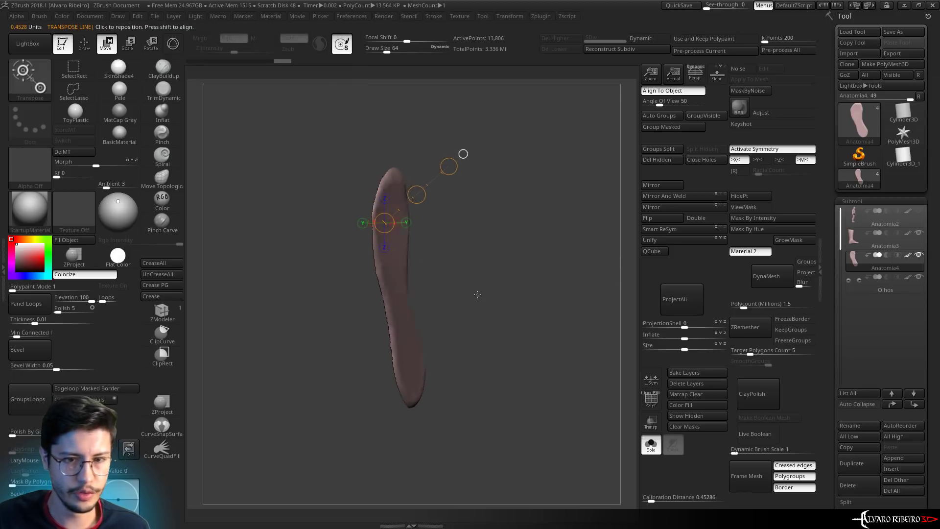
left_click_drag(387, 291, 487, 289)
mouse_move(382, 255)
left_mouse_down()
mouse_move(491, 249)
mouse_move(442, 250)
mouse_move(417, 332)
mouse_move(537, 250)
mouse_move(520, 250)
left_mouse_up()
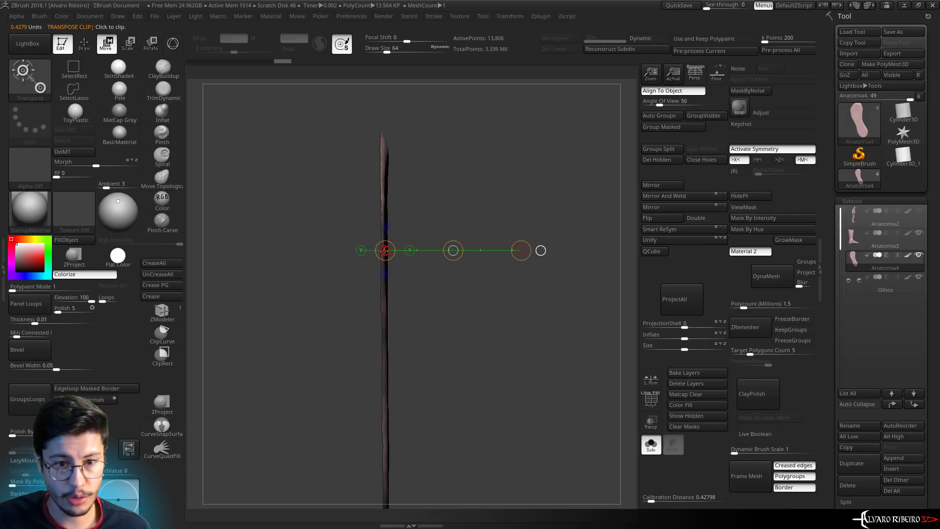
left_click(385, 250)
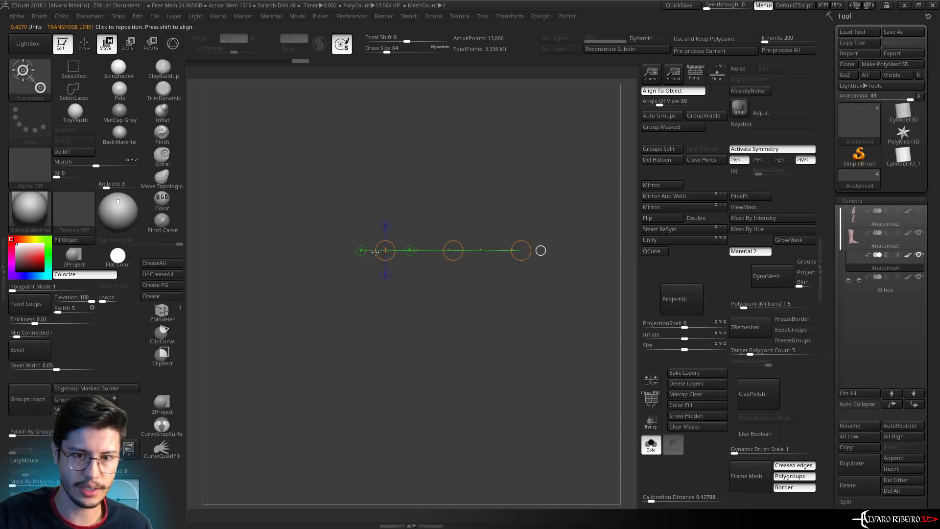
Undo the transpose change to restore the flat sole piece
key("ctrl+z")
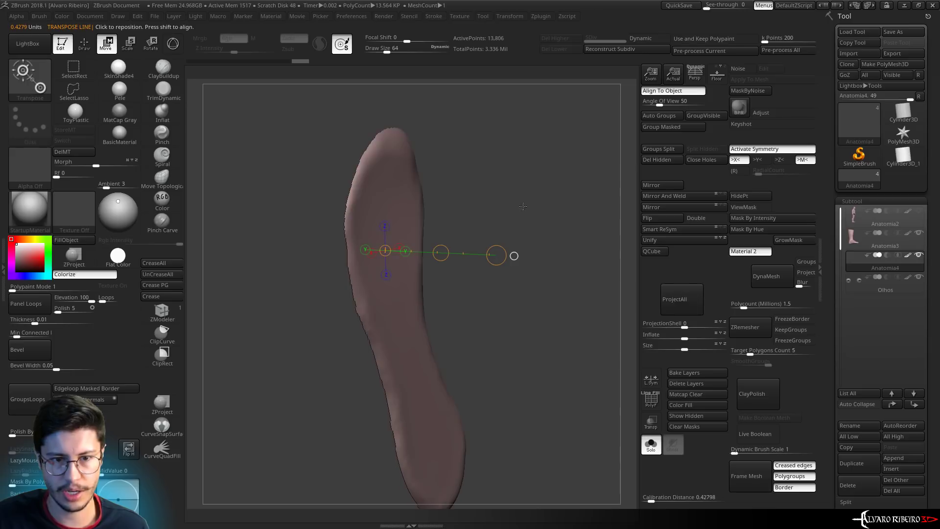
key("ctrl+shift+z")
key("ctrl+z")
key("ctrl+z")
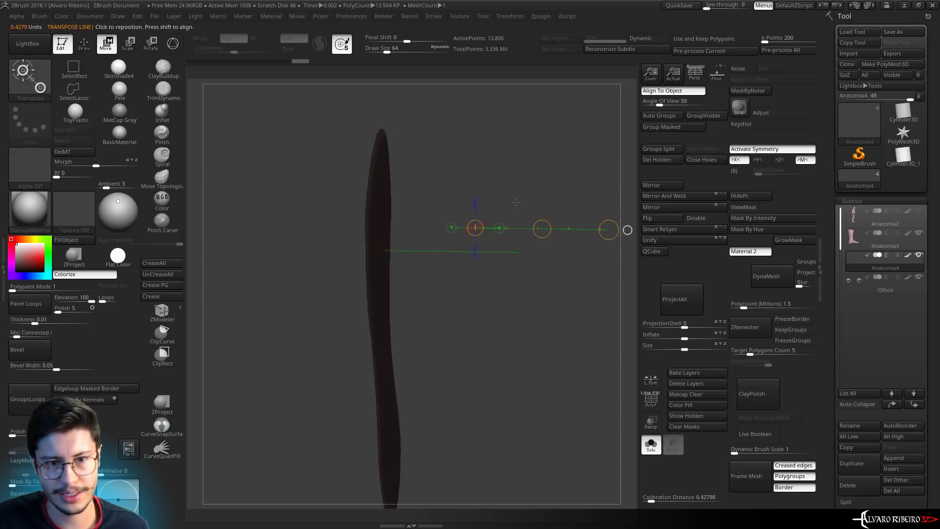
key("ctrl+z")
key("ctrl+z")
key("ctrl+z")
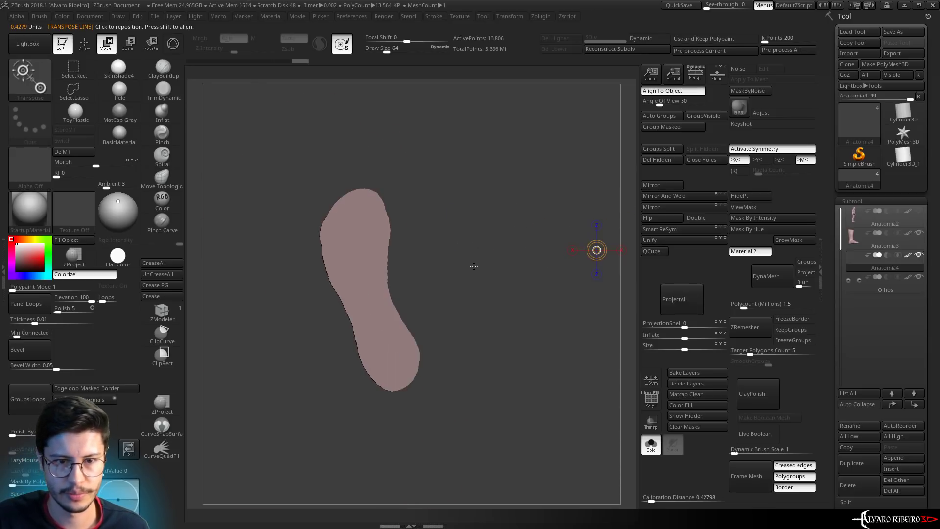
Turn off mirrored symmetry and enlarge the sculpting brush to about 143
left_click_drag(474, 267, 542, 295, "alt")
key("q")
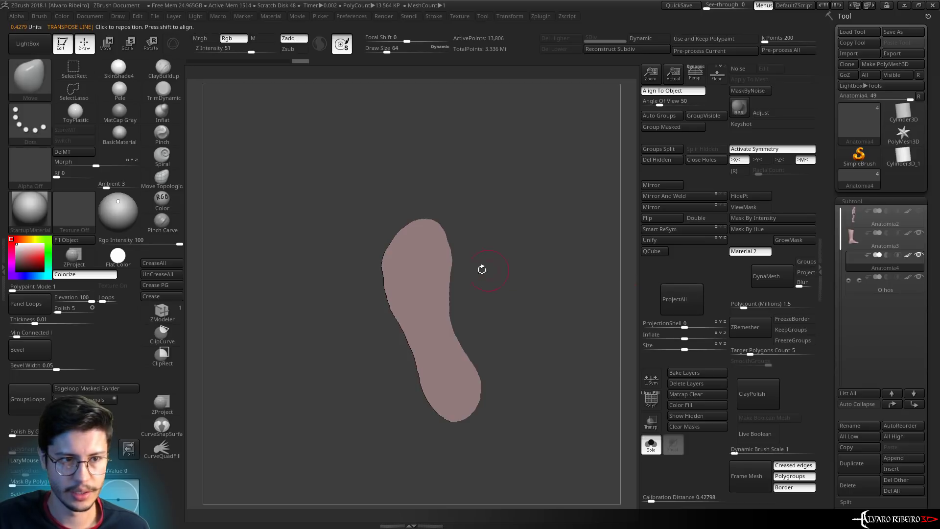
left_click_drag(483, 269, 487, 237)
key("x")
key("s")
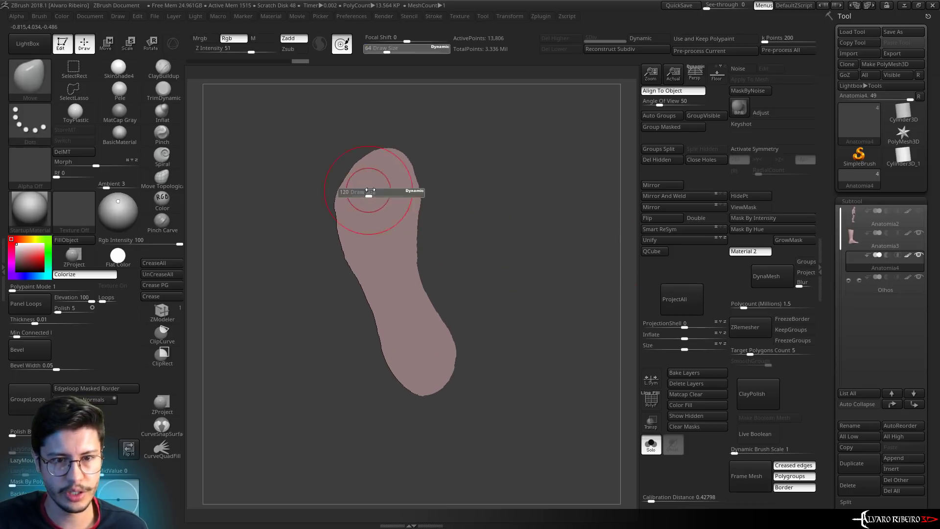
mouse_move(361, 195)
left_mouse_down()
mouse_move(367, 156)
mouse_move(381, 185)
mouse_move(370, 169)
left_mouse_up()
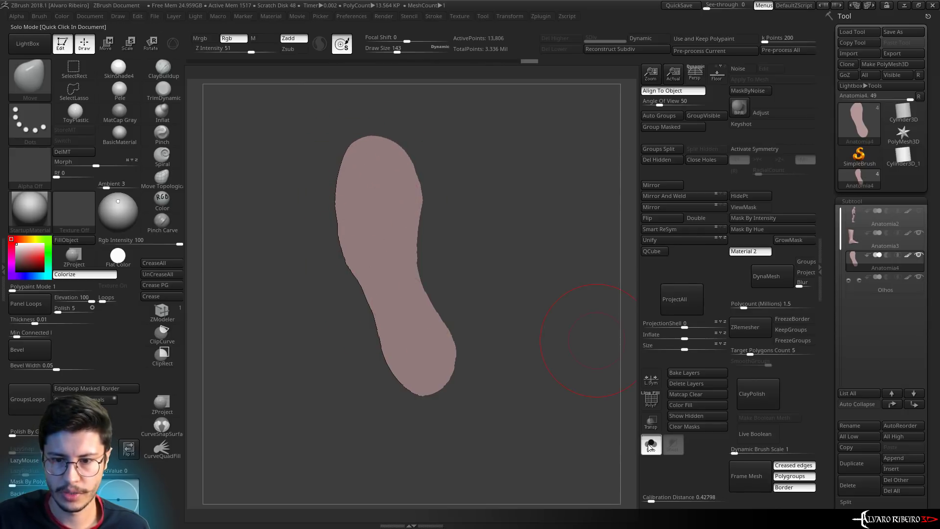
From a side view, pull the sole's toe and heel ends outward to fit the foot
left_click_drag(598, 340, 547, 301, "shift")
key("w")
mouse_move(367, 310)
left_mouse_down()
mouse_move(420, 311)
mouse_move(365, 310)
left_mouse_up()
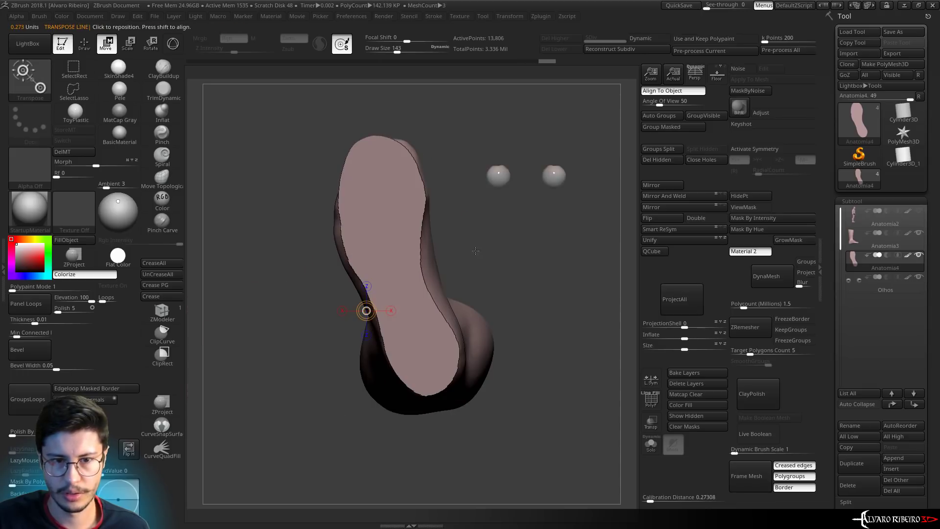
key("q")
left_click_drag(374, 154, 370, 139)
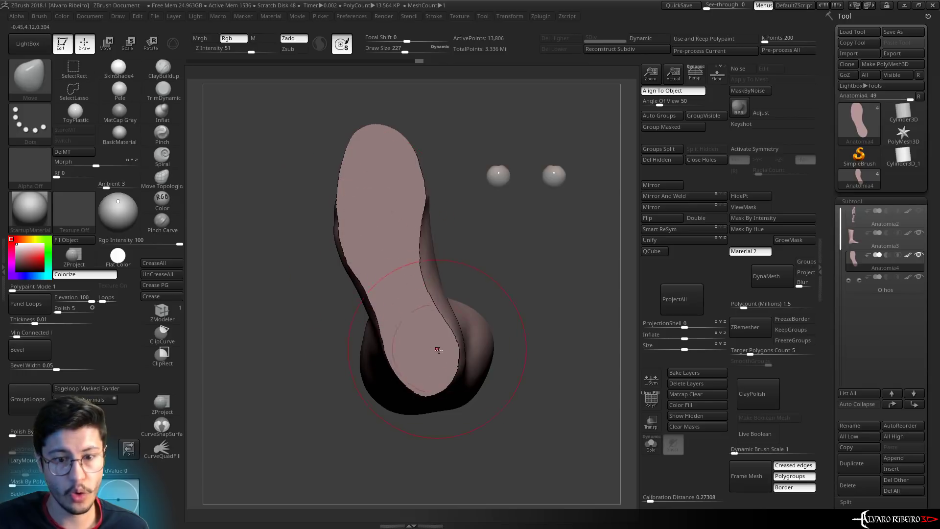
left_click_drag(431, 346, 435, 382)
Adjust the brush size down to about 59, up to 85, then to 29 and slightly larger
key("bracketleft")
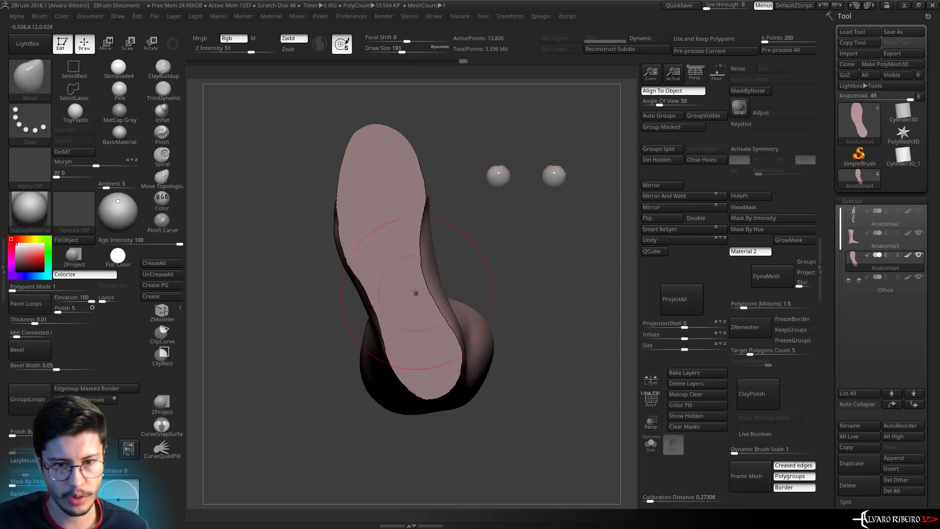
key("bracketleft")
key("bracketleft")
key("bracketleft")
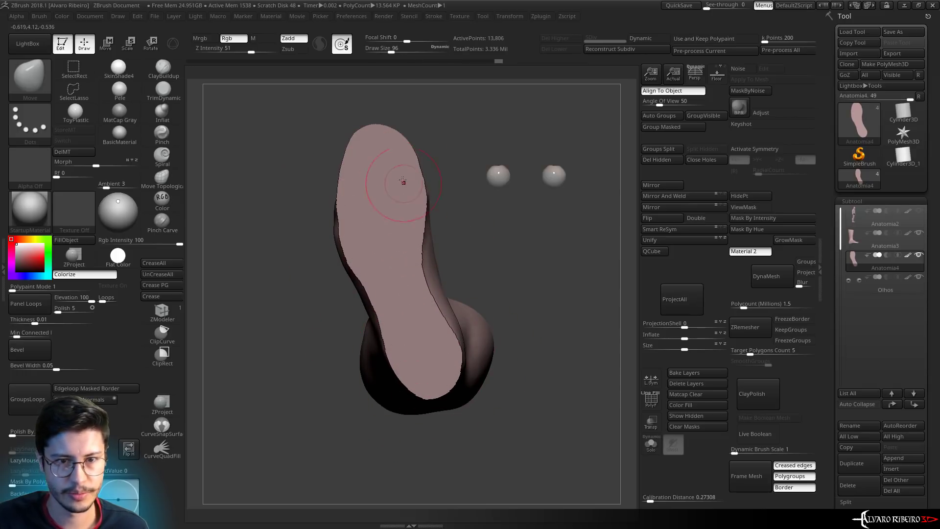
key("bracketleft")
key("bracketleft")
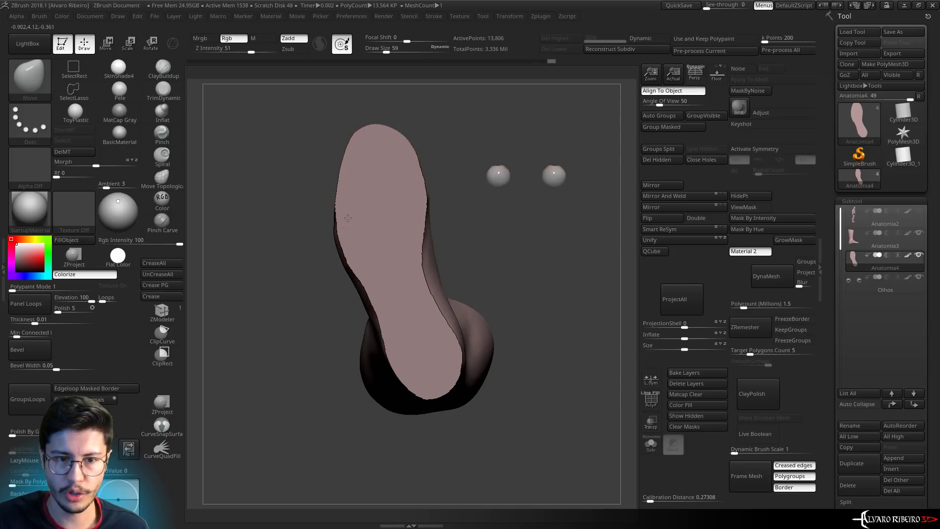
key("s")
left_click_drag(357, 177, 377, 145)
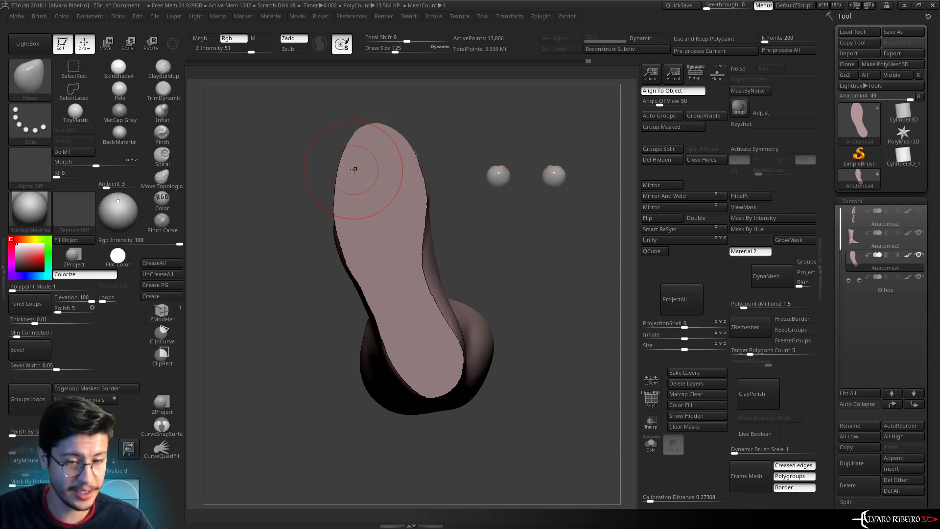
key("s")
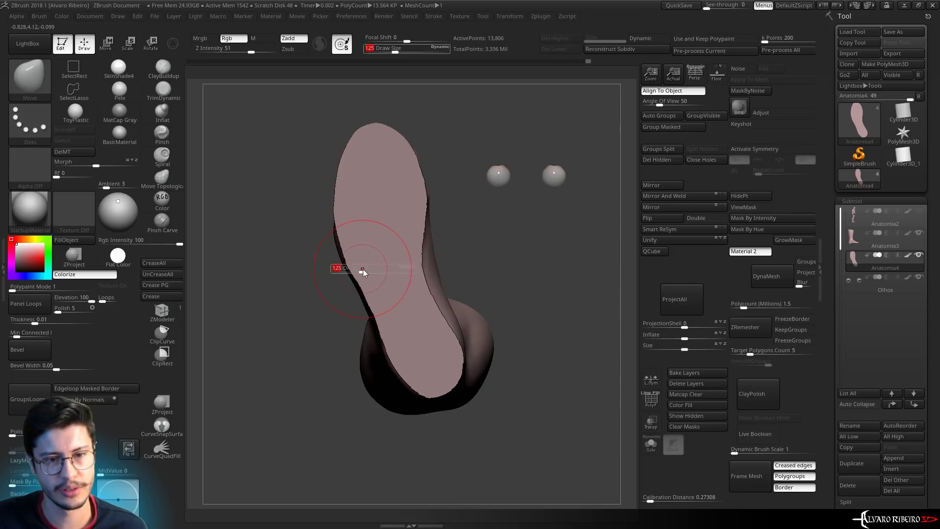
left_click_drag(363, 269, 353, 264)
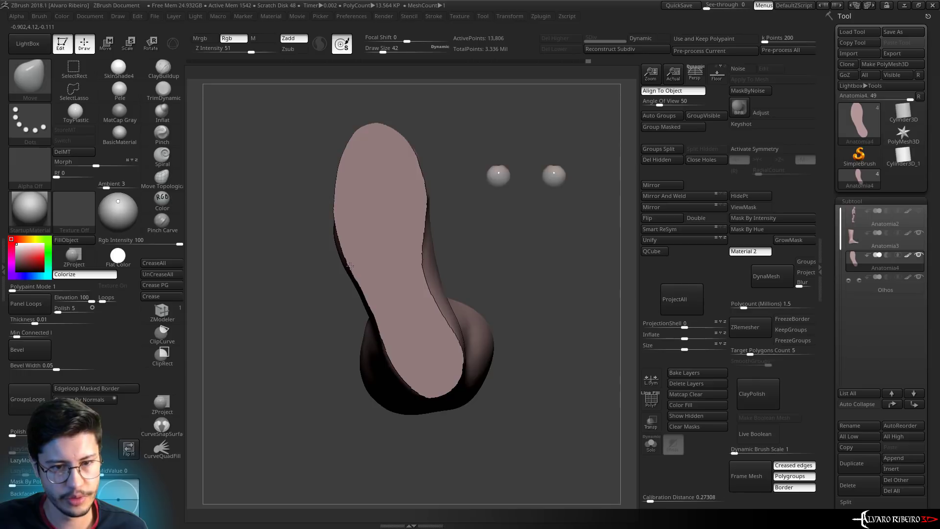
key("bracketright")
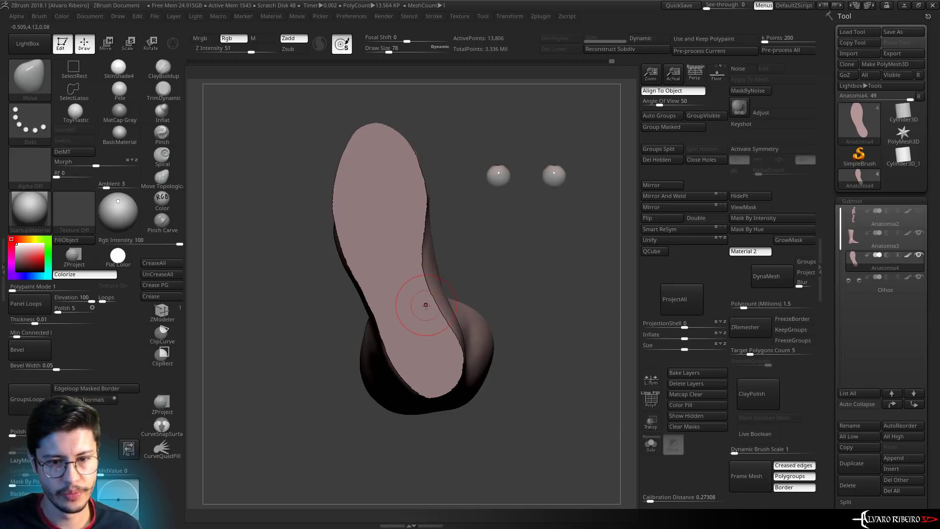
Set Draw Size to 120 and turn on the PolyF wireframe over the sole
key("s")
left_click_drag(430, 330, 446, 361)
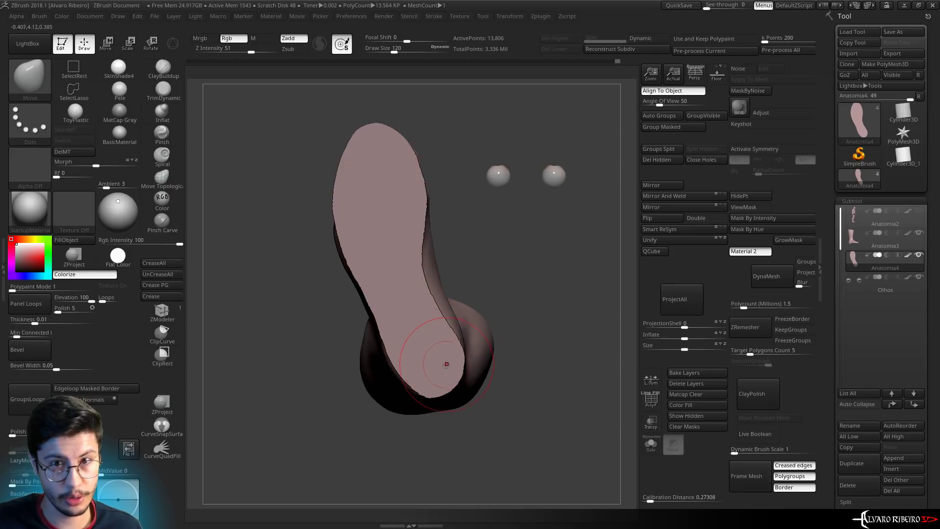
mouse_move(483, 313)
left_mouse_down()
mouse_move(567, 275)
mouse_move(542, 269)
mouse_move(517, 278)
mouse_move(541, 279)
left_mouse_up()
key("shift+f")
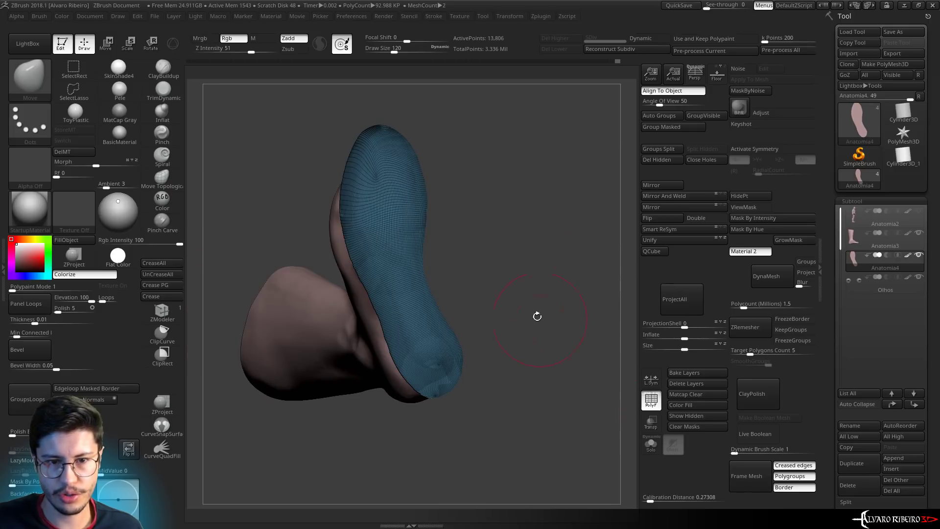
Run ZRemesher on the insole and compare it with and without wireframe
mouse_move(537, 316)
left_mouse_down()
mouse_move(539, 279)
mouse_move(485, 308)
left_mouse_up()
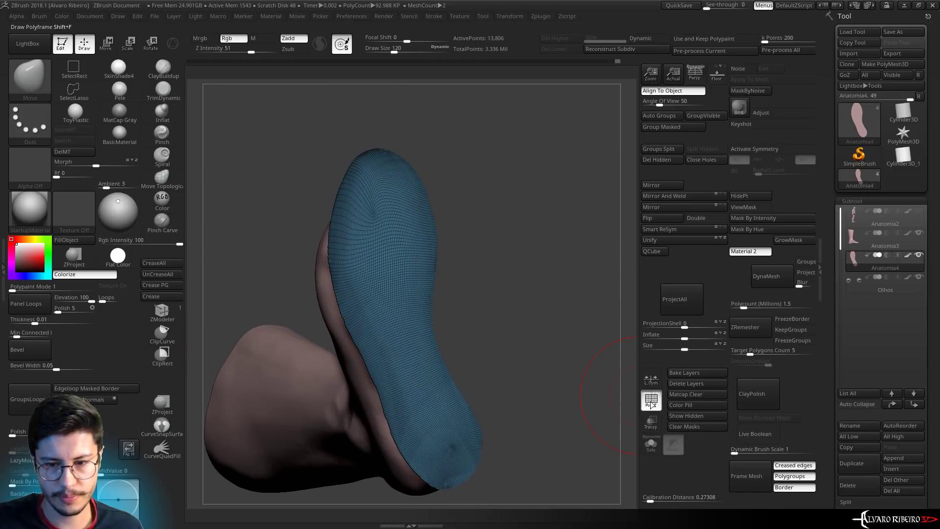
key("shift+f")
left_click_drag(588, 343, 524, 273)
left_click_drag(531, 321, 567, 325)
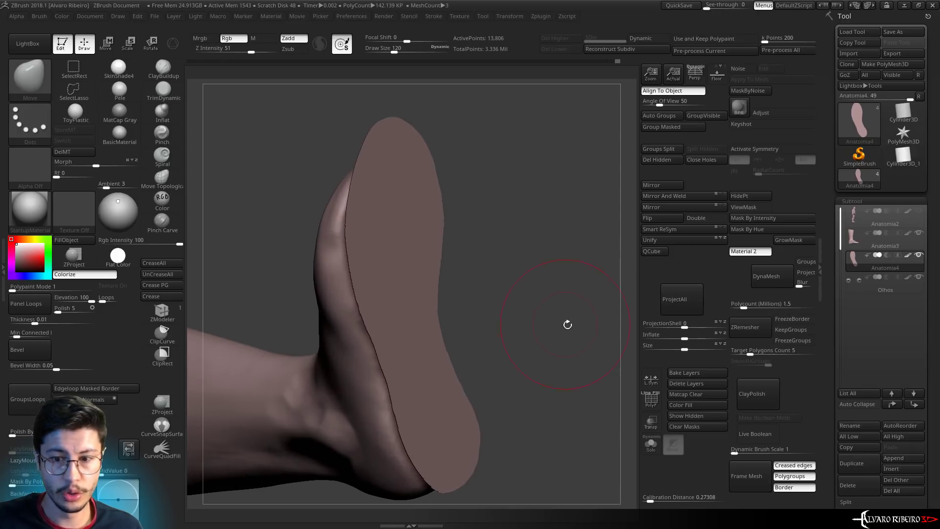
left_click(732, 333)
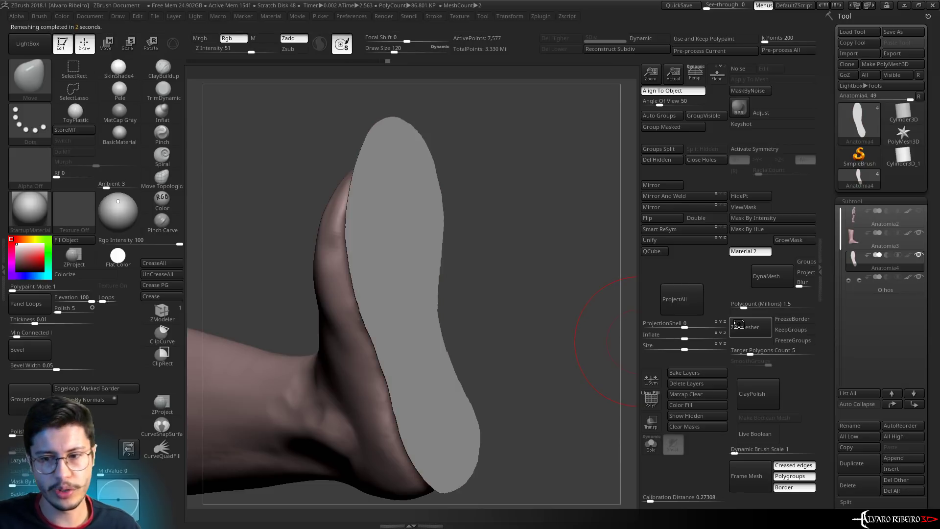
left_click(651, 399)
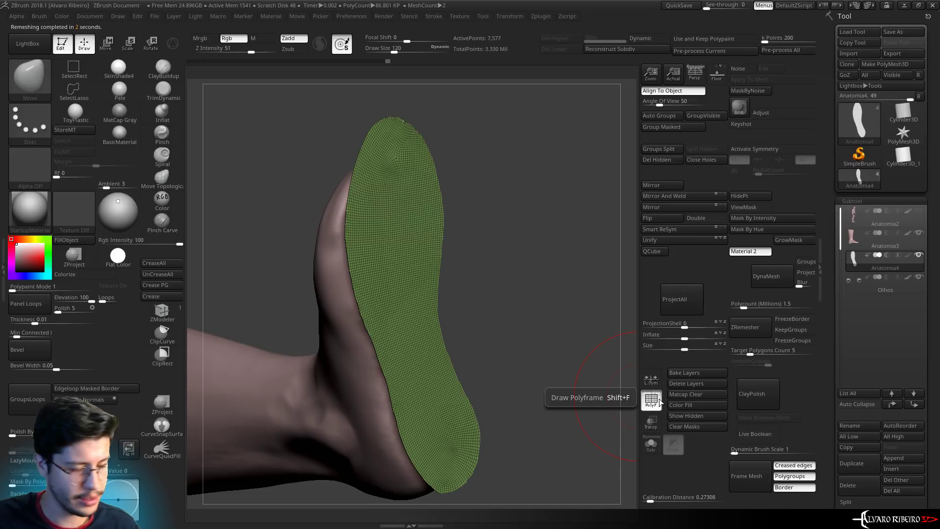
left_click(660, 401)
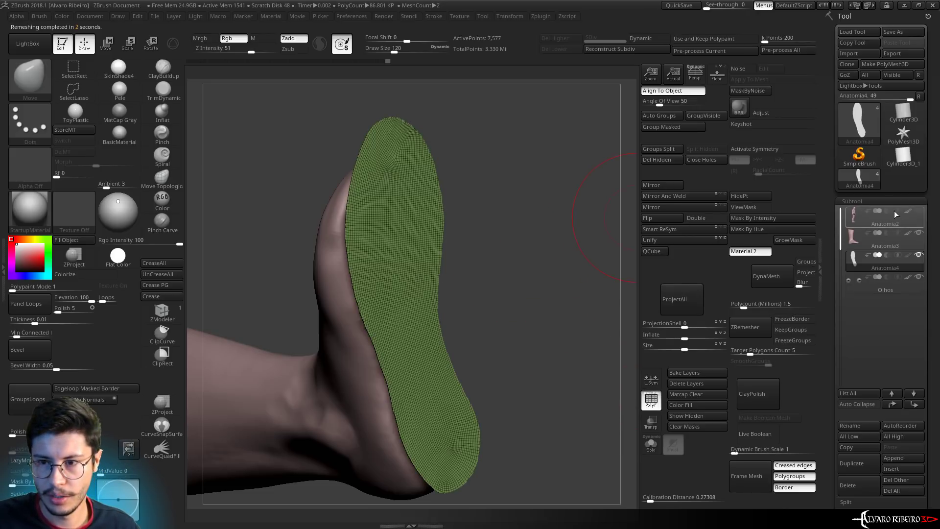
Under Tool > Geometry > ZRemesher, lower Target Polygons Count from 5 to 1
left_click(861, 201)
left_click(868, 213)
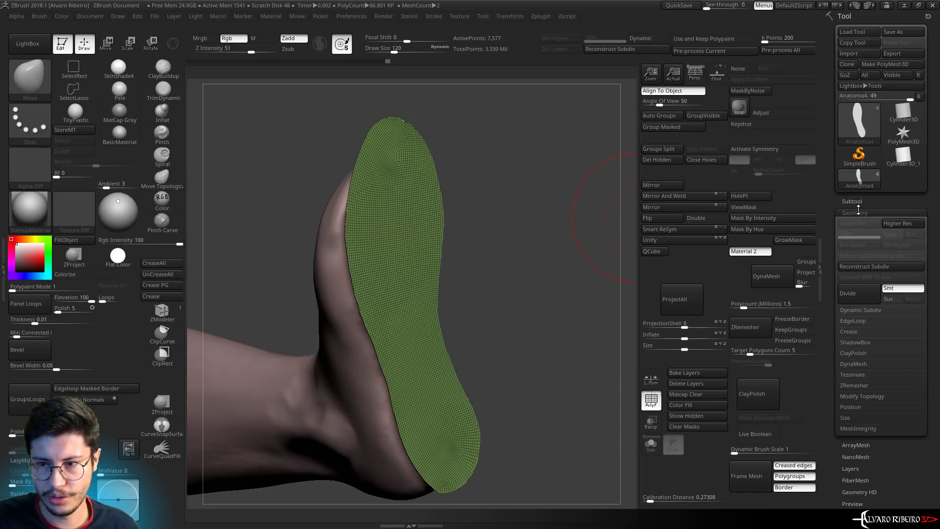
left_click(857, 385)
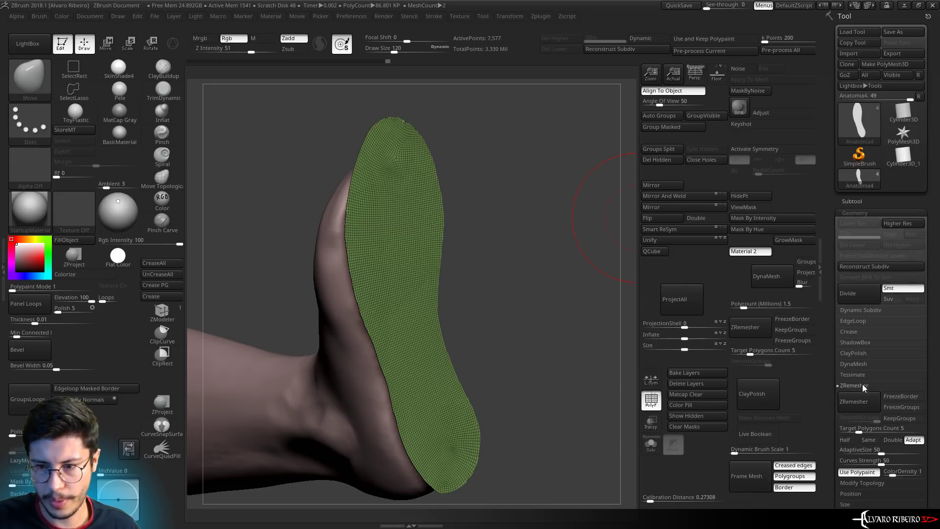
mouse_move(412, 258)
right_mouse_down()
mouse_move(490, 162)
mouse_move(326, 171)
mouse_move(563, 235)
right_mouse_up()
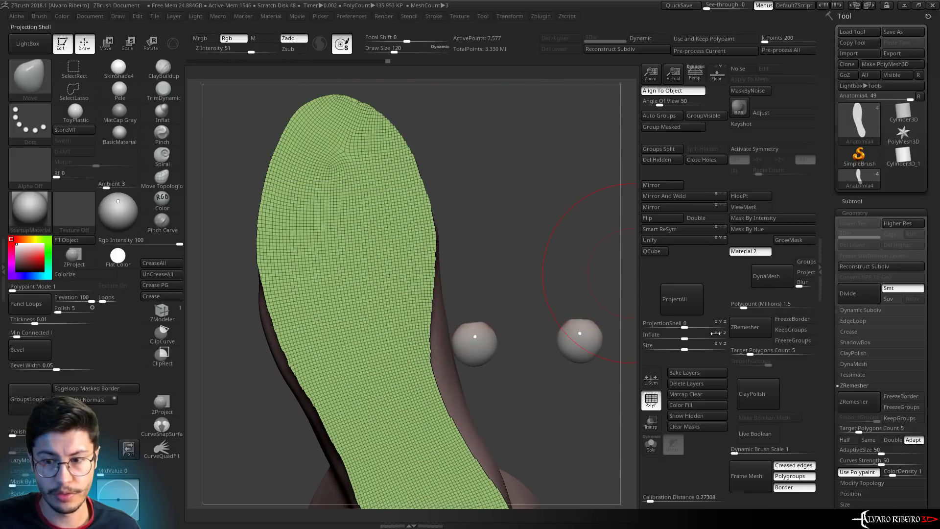
left_click_drag(749, 353, 740, 351)
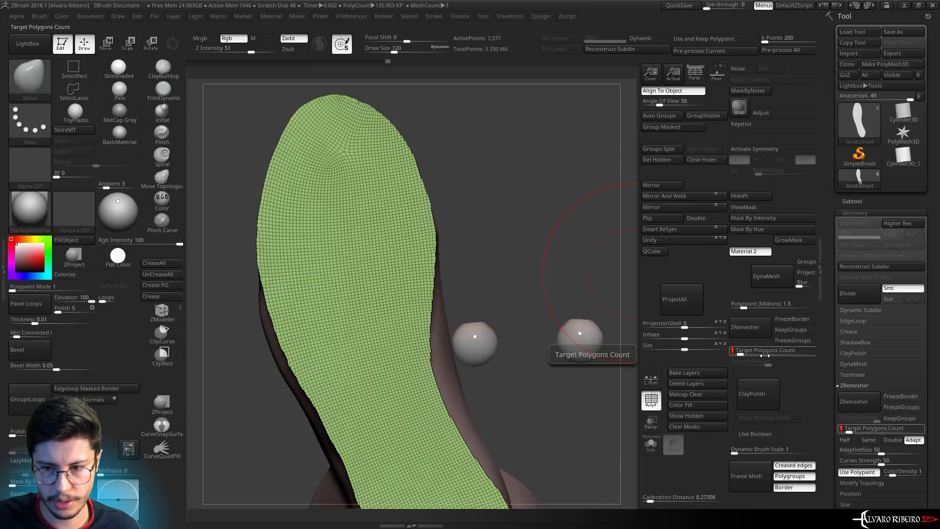
Re-run ZRemesher at target 1 several times, comparing results with undo and redo
left_click(760, 330)
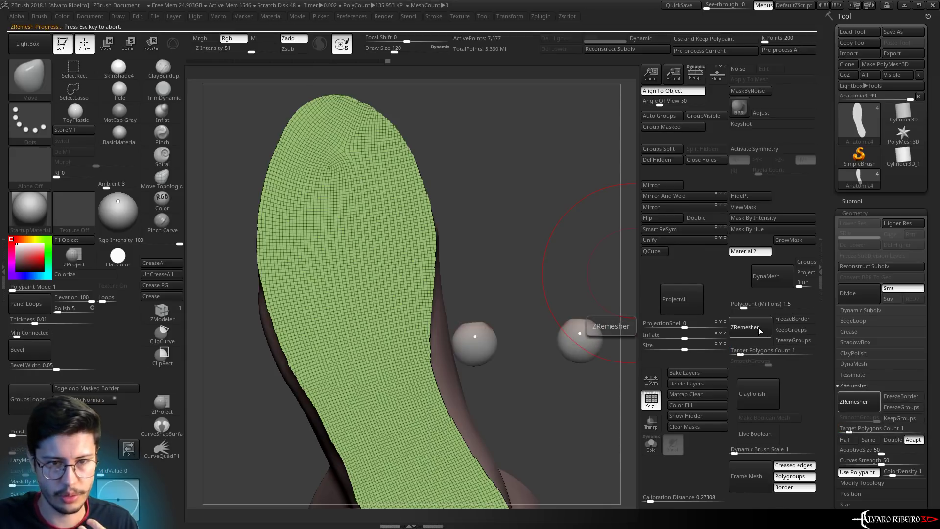
left_click_drag(574, 229, 557, 238)
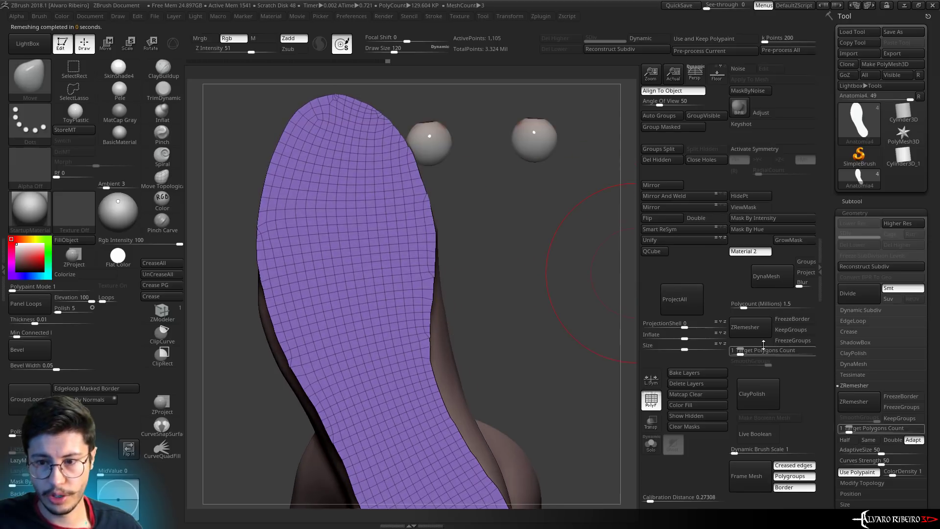
left_click(755, 329)
key("ctrl+z")
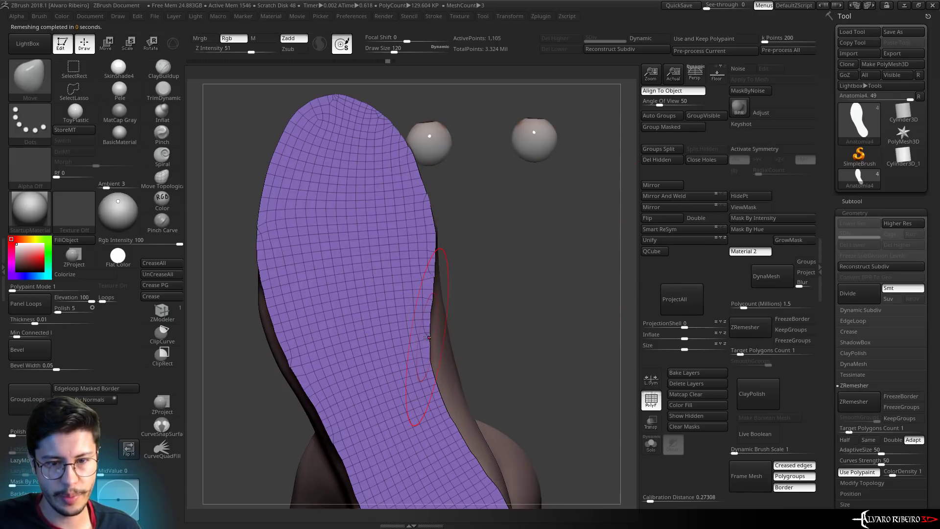
key("ctrl+shift+z")
mouse_move(369, 333)
left_mouse_down()
mouse_move(548, 296)
mouse_move(498, 215)
mouse_move(563, 98)
left_mouse_up()
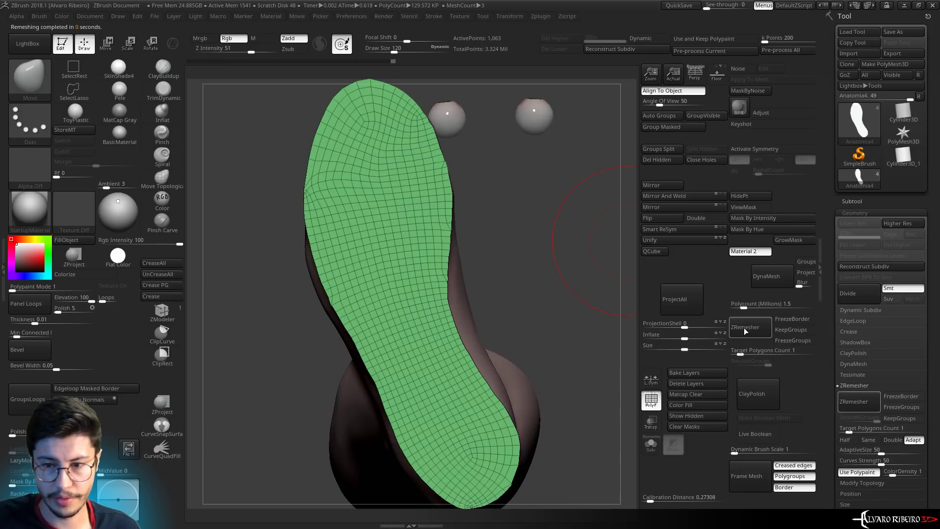
left_click(746, 331)
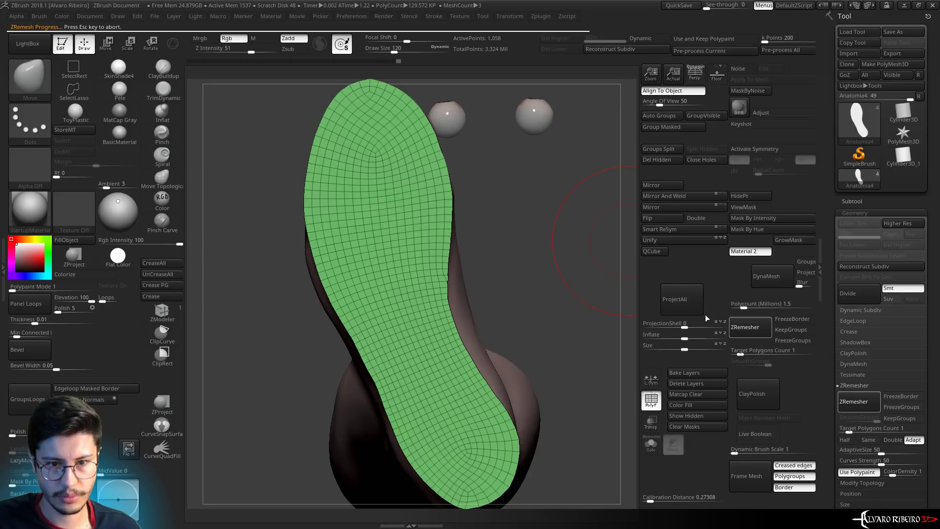
Set Draw Size to 4 and inspect the 1,052-point quad grid from the side
left_click_drag(518, 262, 538, 280)
mouse_move(538, 280)
right_mouse_down("ctrl")
mouse_move(472, 200)
mouse_move(552, 248)
right_mouse_up("ctrl")
key("s")
key("Return")
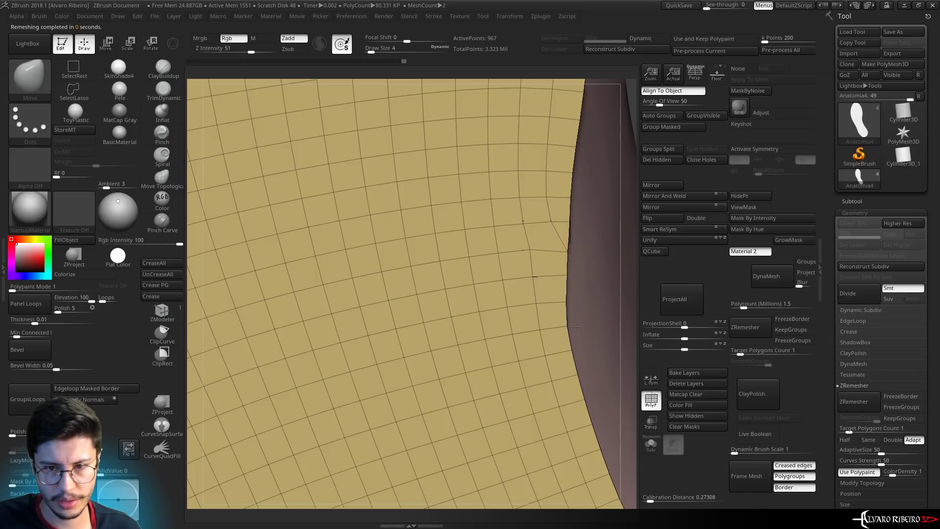
key("f")
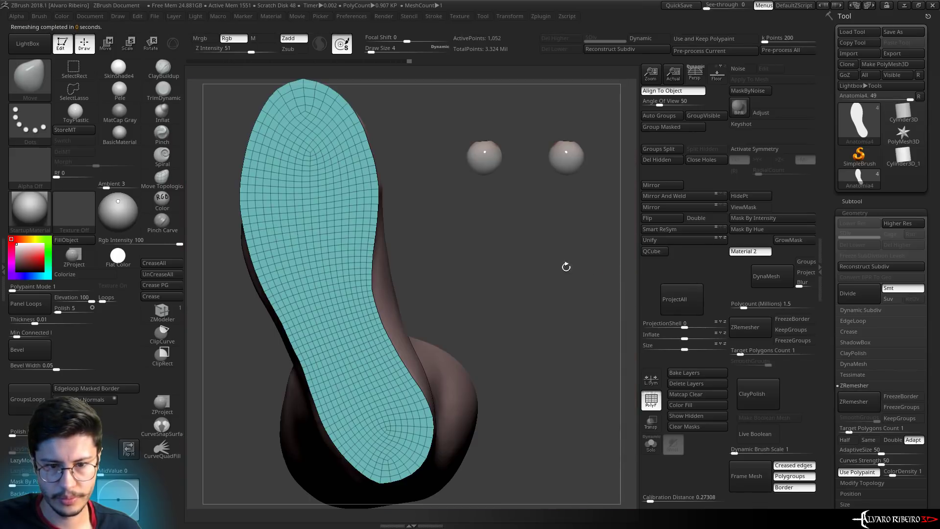
mouse_move(533, 267)
left_mouse_down()
mouse_move(502, 237)
mouse_move(555, 256)
mouse_move(460, 216)
mouse_move(477, 216)
mouse_move(508, 317)
mouse_move(501, 280)
left_mouse_up()
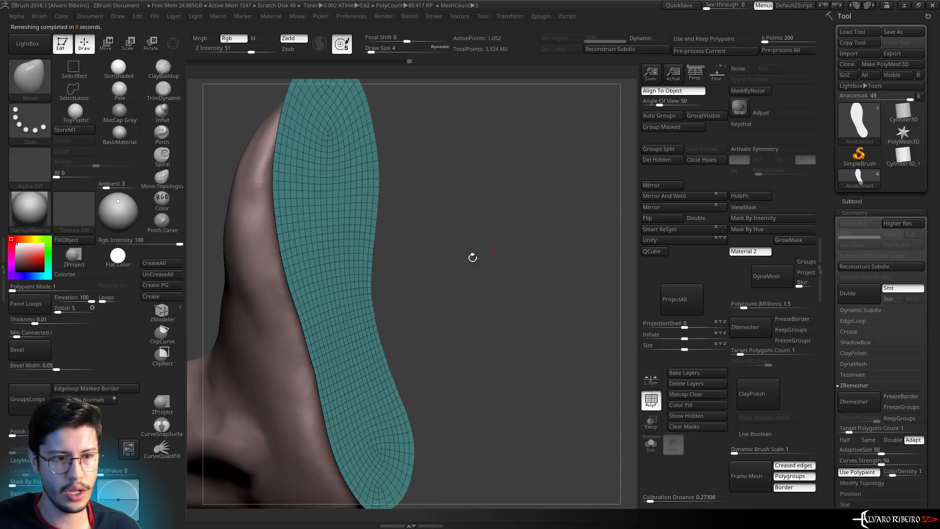
left_click_drag(382, 221, 128, 293)
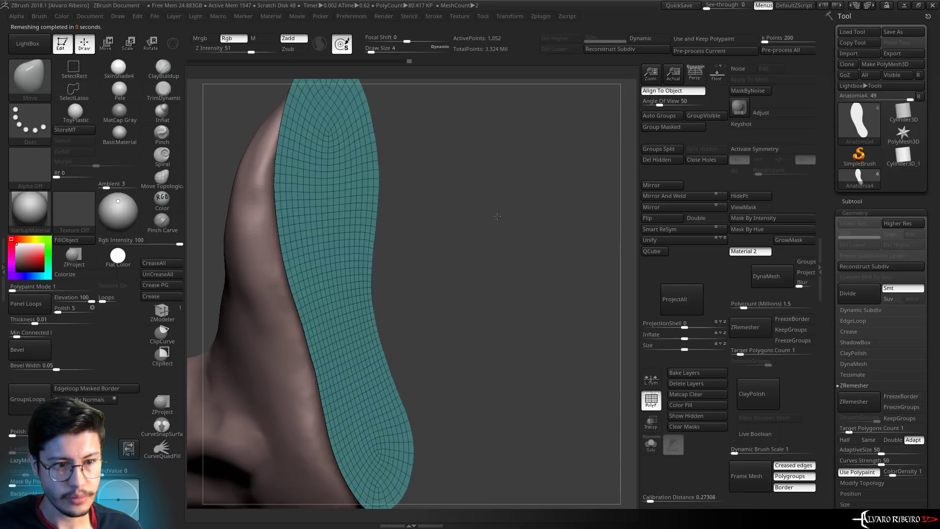
Load the ZModeler brush and enable Double-sided display on the insole
left_click(161, 314)
left_click(26, 81)
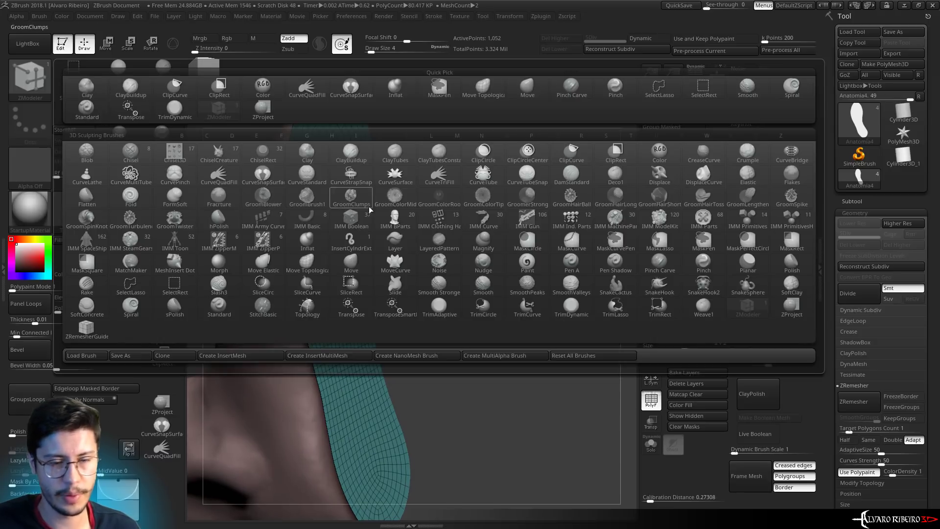
left_click(747, 314)
left_click_drag(455, 253, 468, 207)
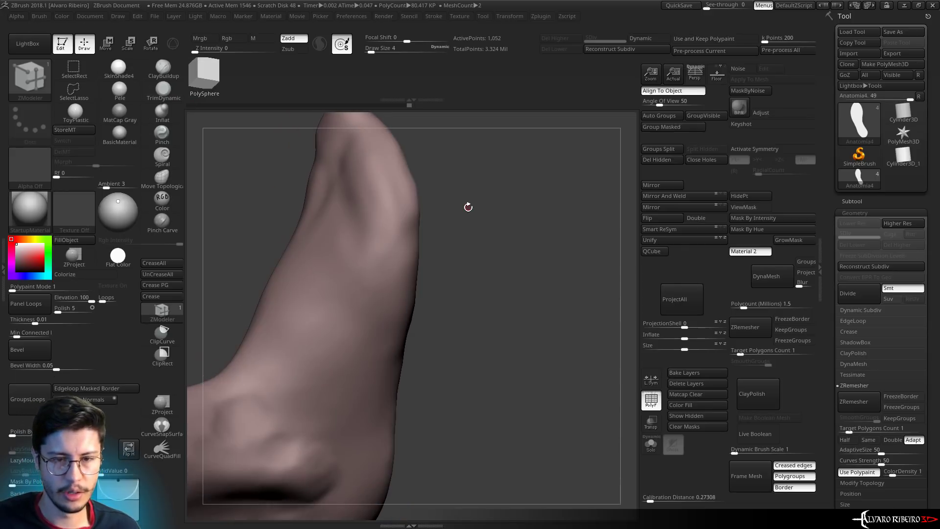
left_click_drag(524, 252, 658, 223)
left_click(699, 220)
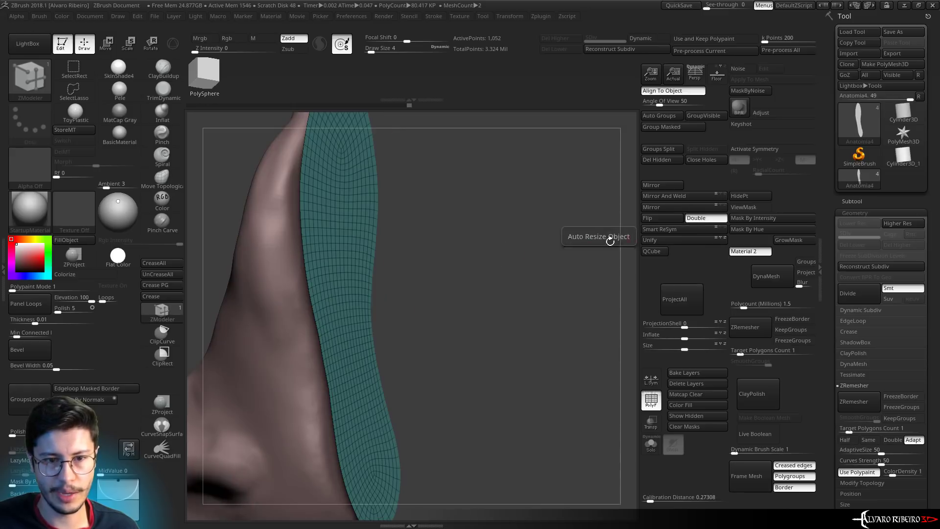
mouse_move(489, 244)
left_mouse_down()
mouse_move(449, 233)
mouse_move(504, 266)
left_mouse_up()
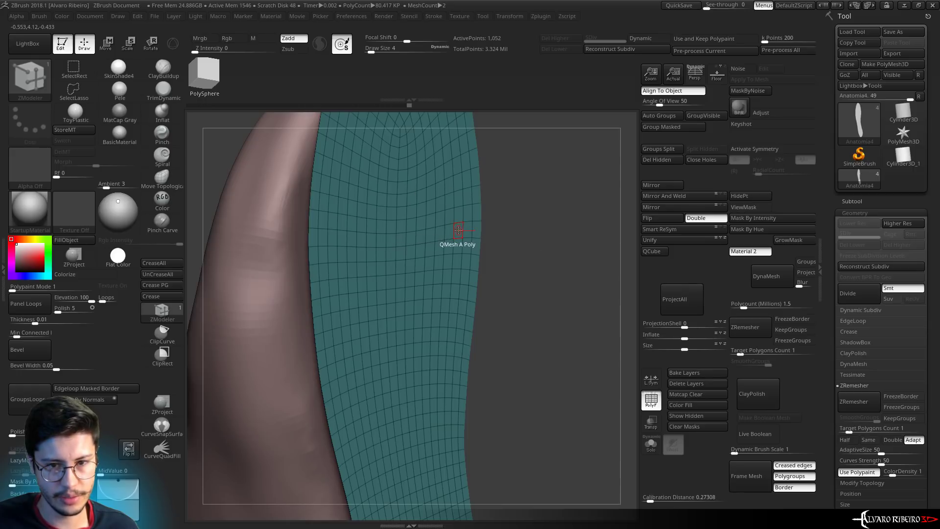
Set the ZModeler polygon action to Extrude with the Polygroup All target
key("space")
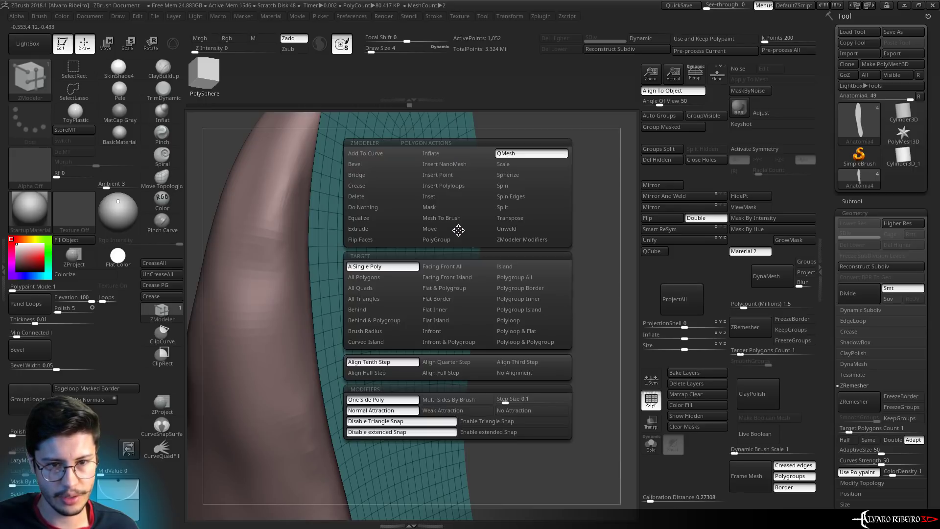
left_click(378, 230)
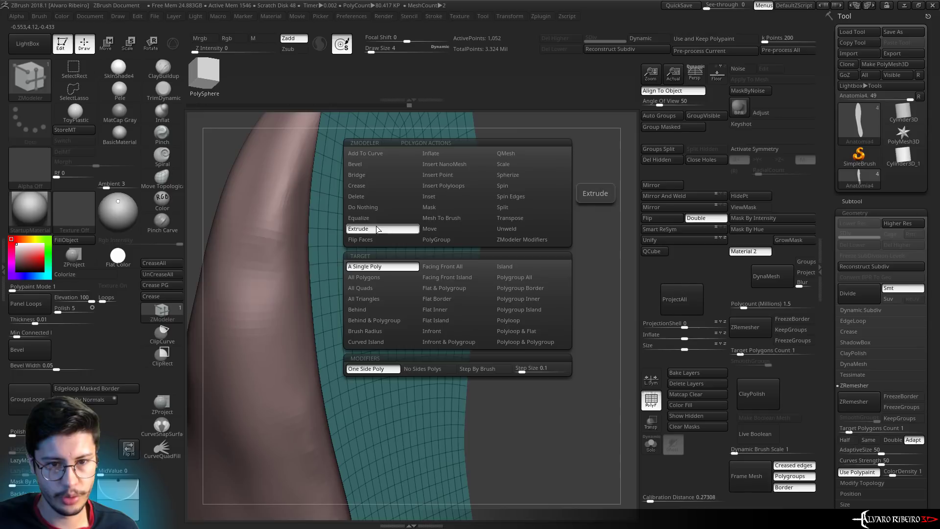
left_click(517, 277)
left_click_drag(517, 281, 509, 254)
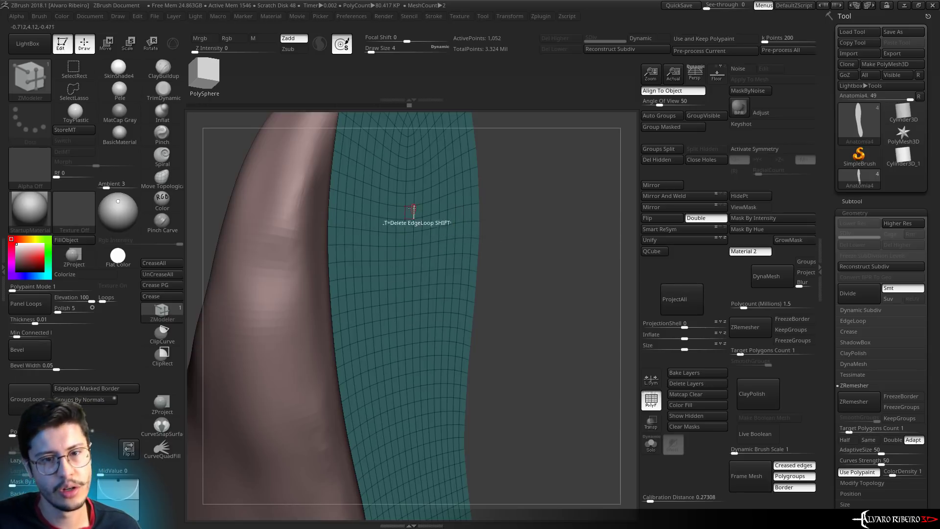
Extrude the insole's polygroup into a thick slab of 2,104 points
mouse_move(544, 317)
left_mouse_down()
mouse_move(542, 300)
mouse_move(456, 296)
left_mouse_up()
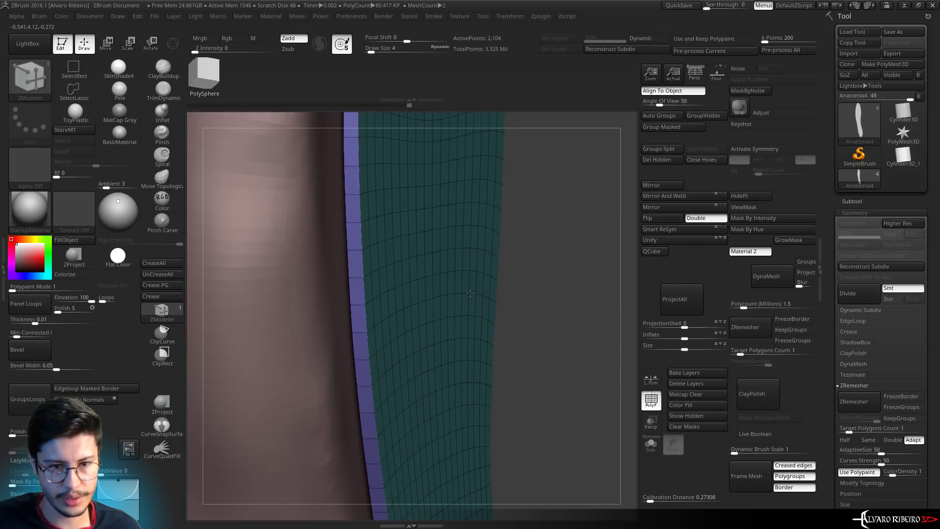
left_click_drag(457, 295, 432, 300)
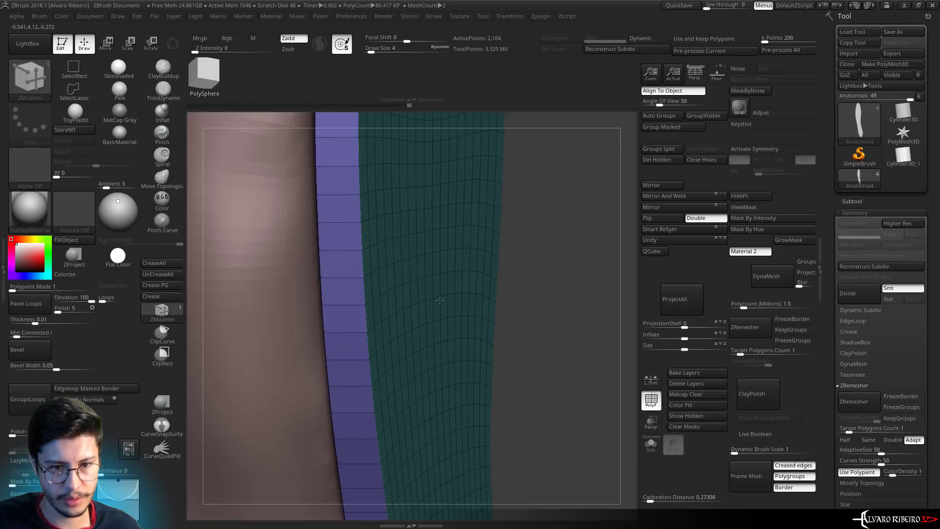
key("f")
mouse_move(541, 247)
left_mouse_down()
mouse_move(470, 279)
mouse_move(544, 408)
mouse_move(562, 208)
left_mouse_up()
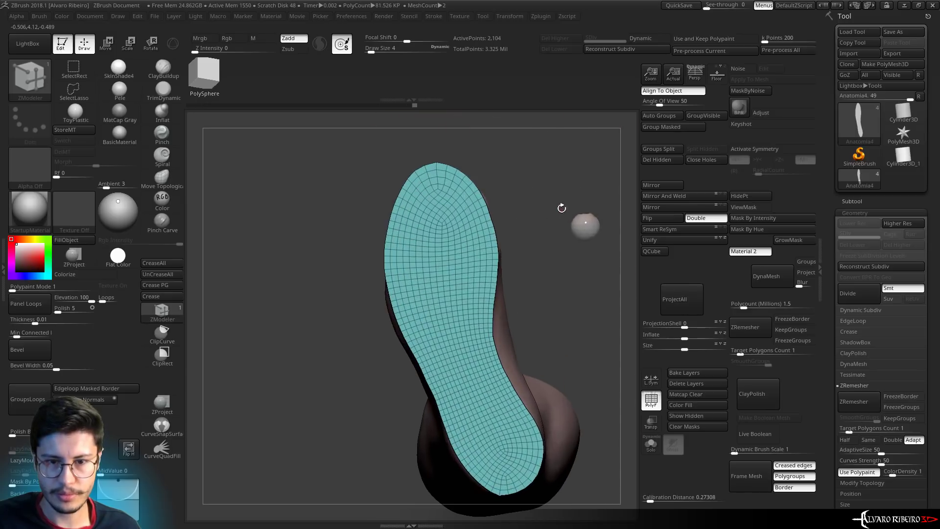
Resize the brush to 221 and turn on Solo to hide the foot
key("s")
mouse_move(482, 210)
left_mouse_down()
mouse_move(509, 210)
mouse_move(453, 208)
left_mouse_up()
key("s")
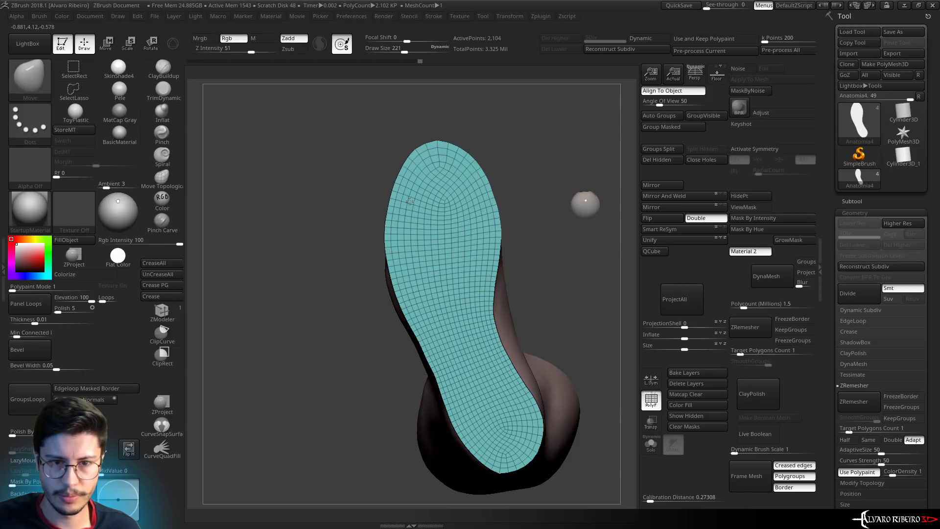
mouse_move(519, 205)
left_mouse_down()
mouse_move(540, 167)
mouse_move(585, 341)
mouse_move(587, 314)
mouse_move(612, 371)
mouse_move(584, 185)
mouse_move(603, 187)
left_mouse_up()
left_click(651, 443)
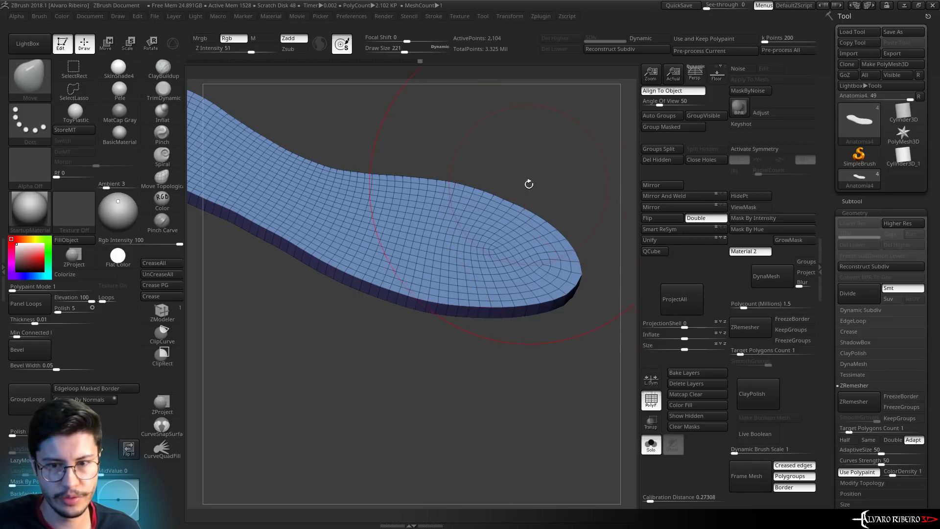
Enable Dynamic Subdiv, hide PolyF, and toggle between smoothed and faceted insole views
left_click_drag(529, 183, 545, 147)
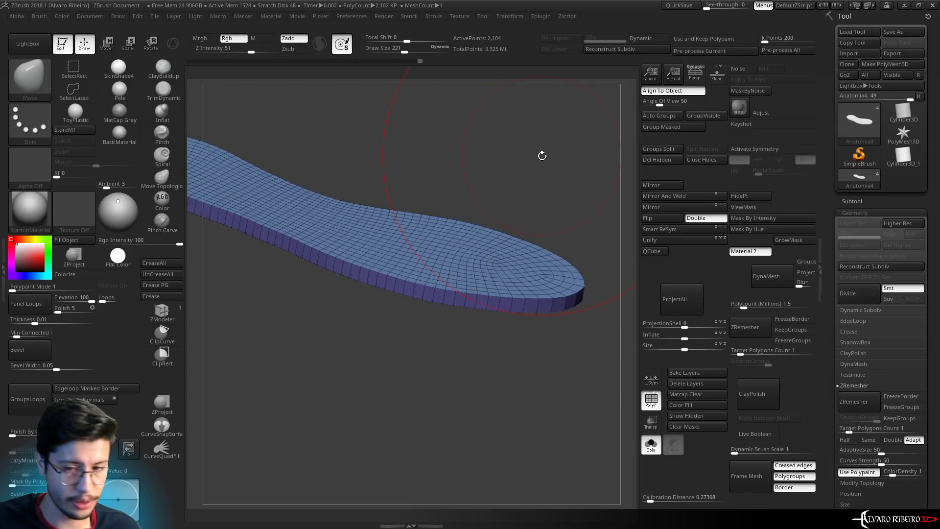
key("d")
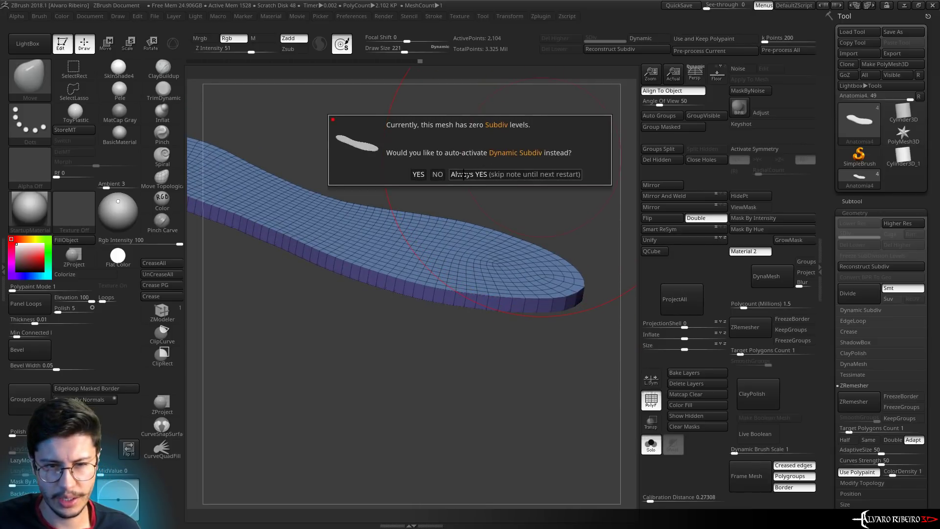
left_click(463, 174)
left_click(656, 411)
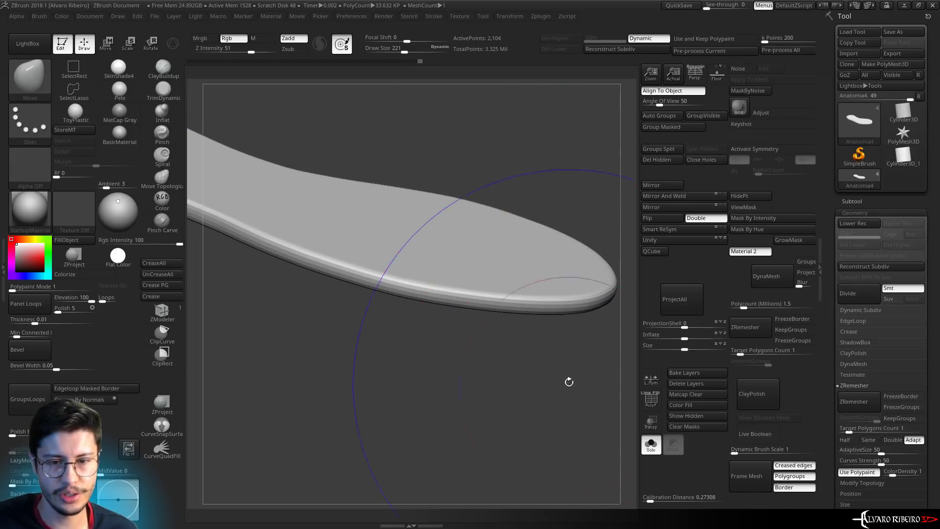
key("shift+d")
key("d")
key("shift+d")
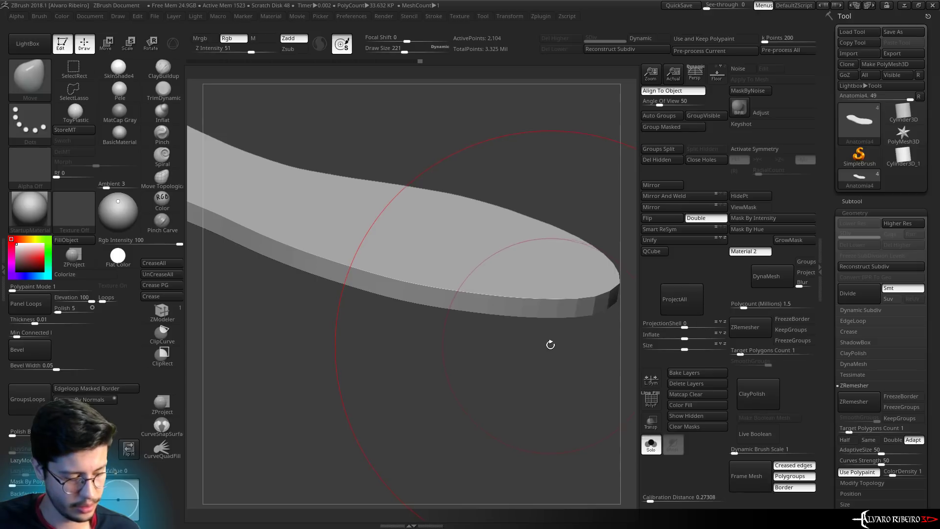
key("d")
key("shift+d")
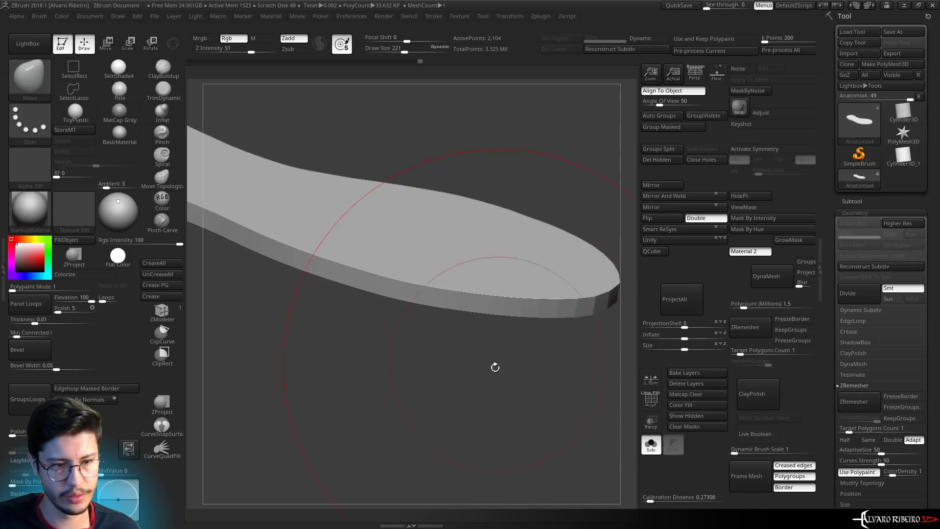
left_click_drag(495, 367, 483, 371)
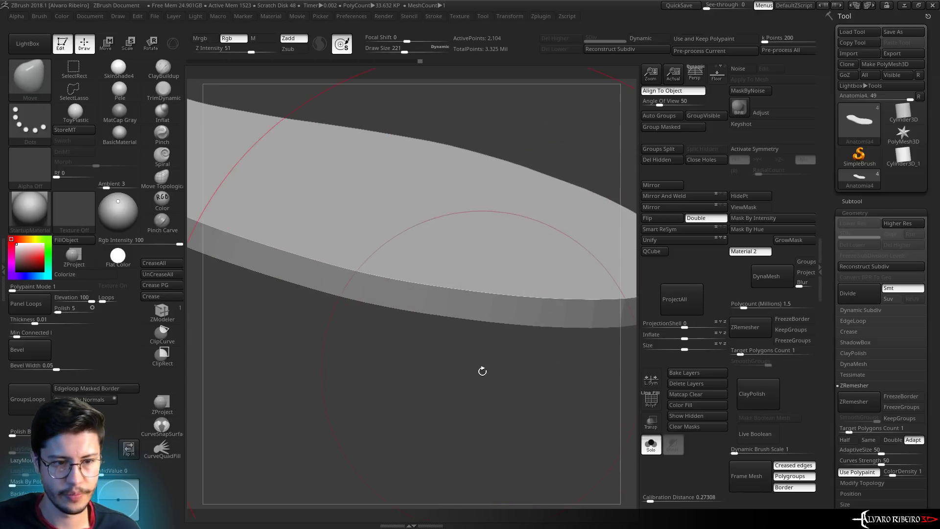
Set ZModeler's edge action to Crease with EdgeLoop Complete, with PolyF wireframe showing
key("d")
left_click(157, 313)
key("shift+d")
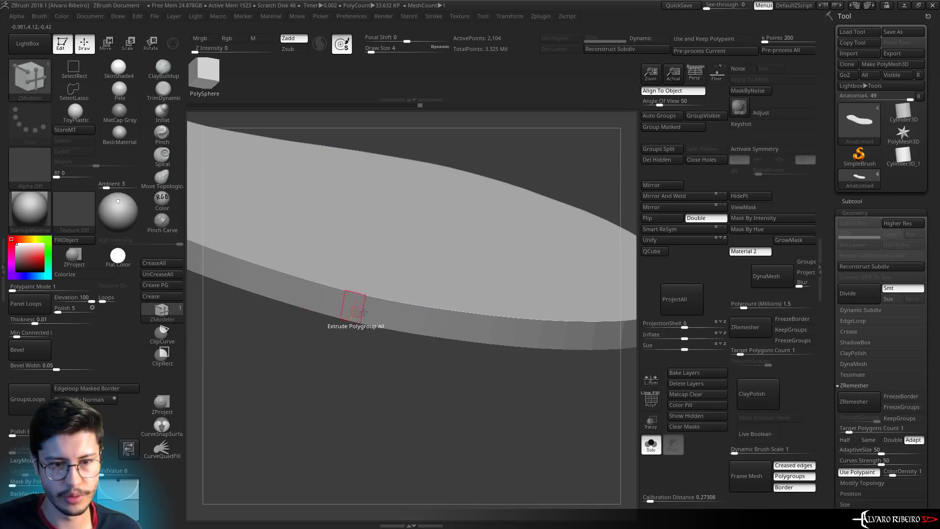
left_click(658, 397)
scroll(446, 306, "up", 2)
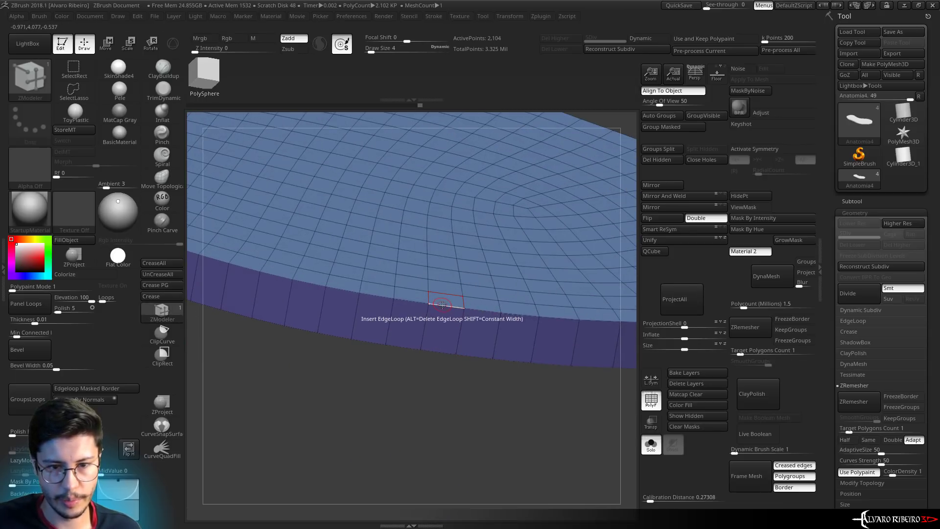
key("space")
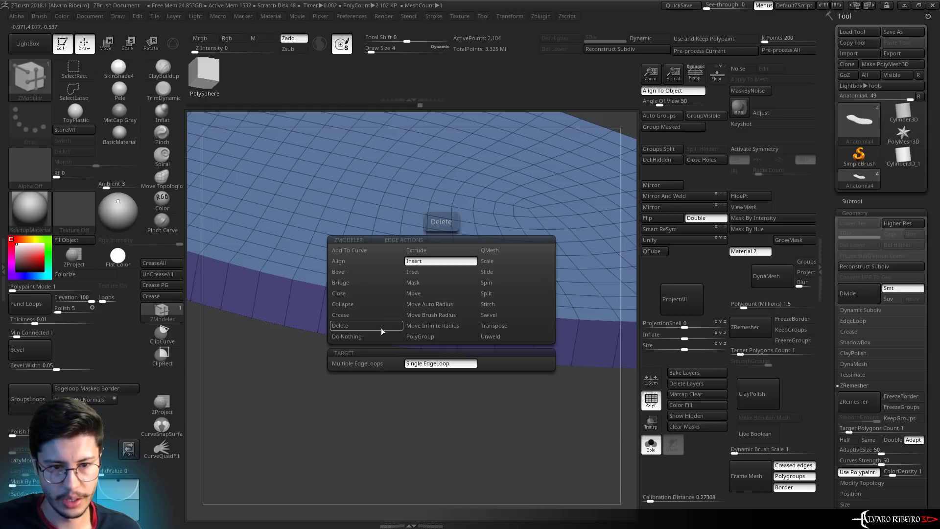
left_click(362, 315)
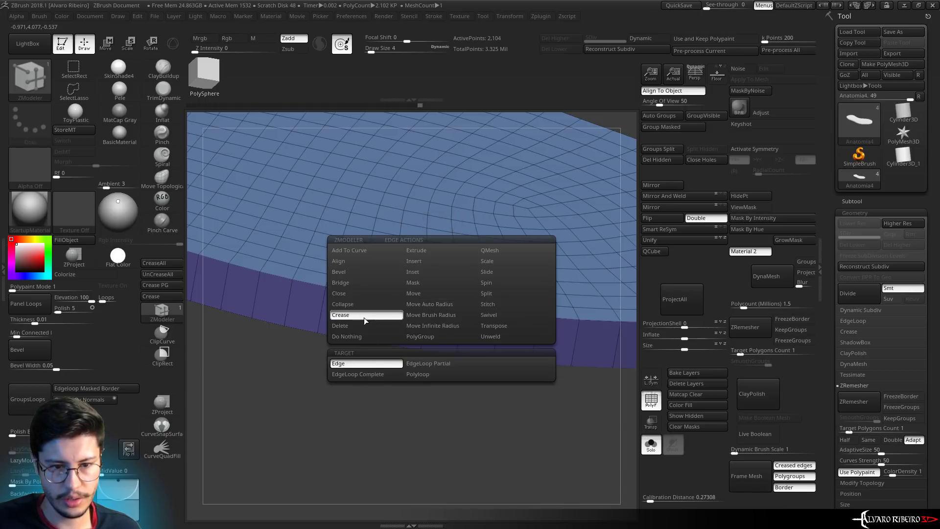
left_click(378, 375)
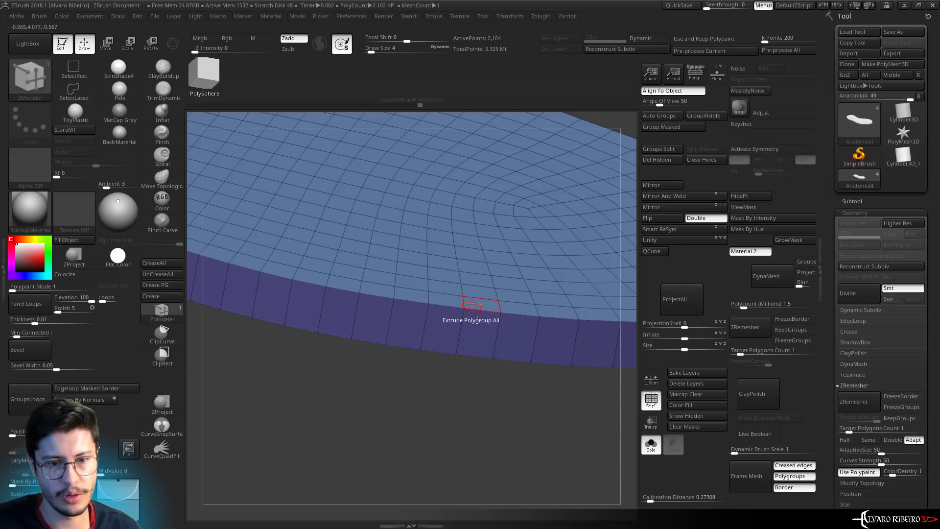
Crease the insole's rim edge loop and check it with Dynamic smoothing on
left_click_drag(476, 320, 461, 352)
key("d")
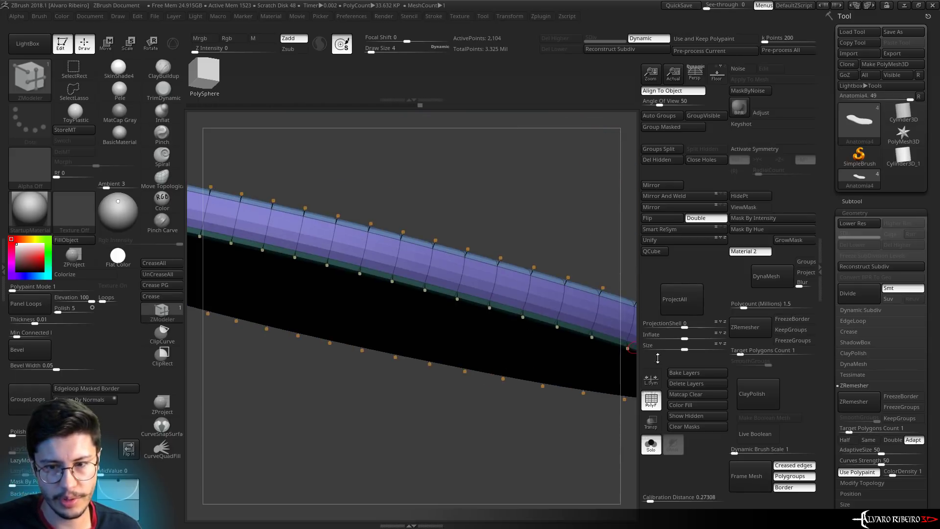
key("ctrl+z")
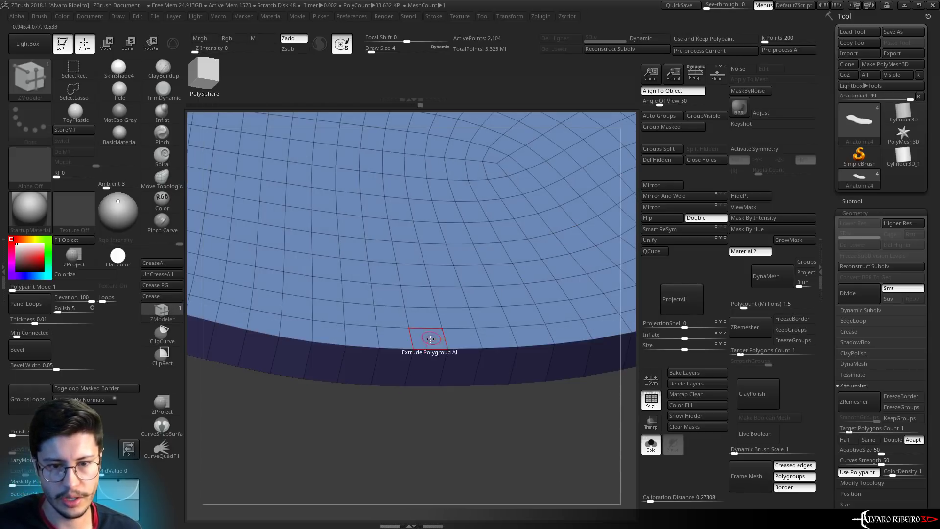
key("ctrl+z")
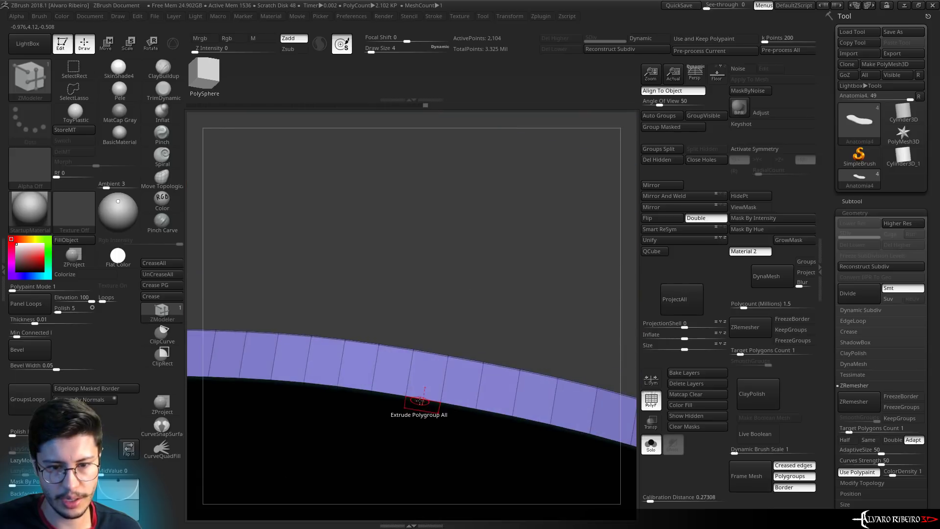
key("ctrl+z")
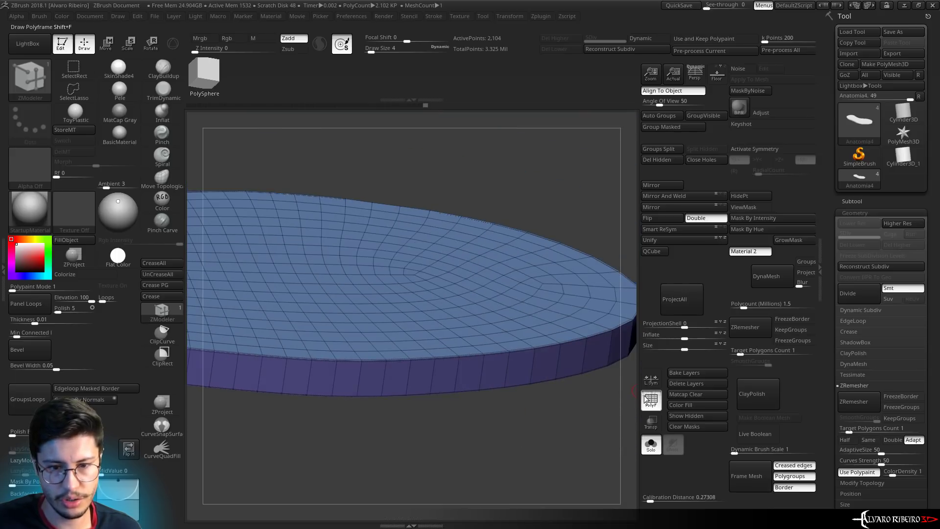
left_click(651, 399)
key("ctrl+shift+z")
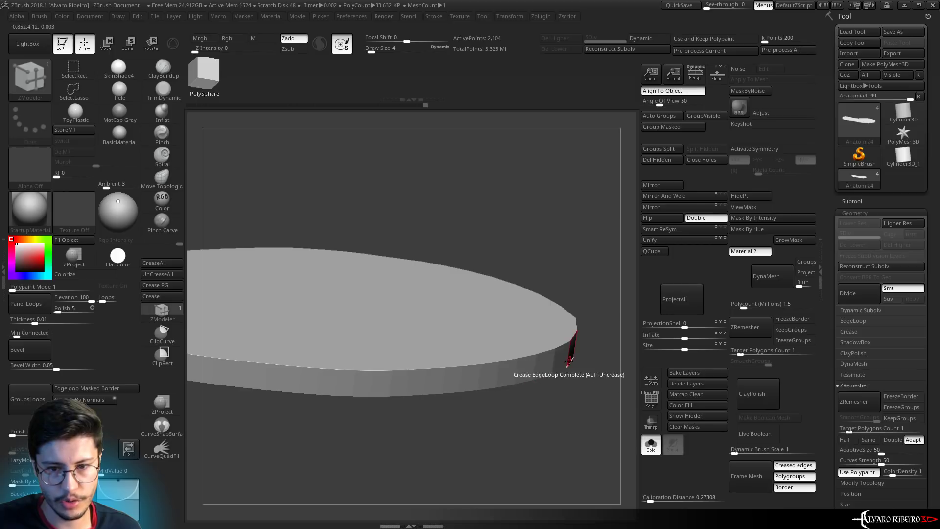
key("d")
Inspect the crisp creased rim, then turn Solo off to show the foot on the insole
mouse_move(483, 377)
left_mouse_down()
mouse_move(496, 353)
mouse_move(436, 358)
left_mouse_up()
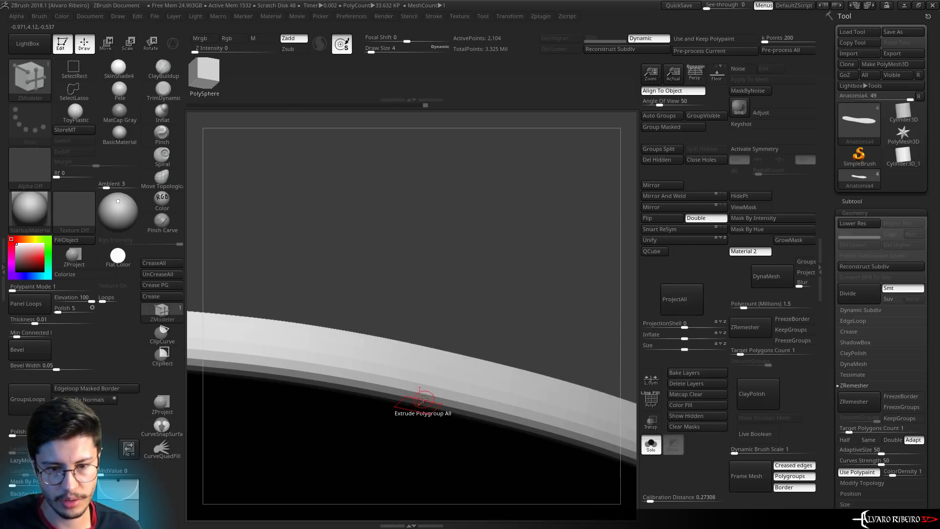
mouse_move(451, 293)
left_mouse_down()
mouse_move(413, 398)
mouse_move(451, 276)
mouse_move(420, 392)
mouse_move(412, 249)
mouse_move(518, 302)
mouse_move(539, 273)
mouse_move(474, 289)
left_mouse_up()
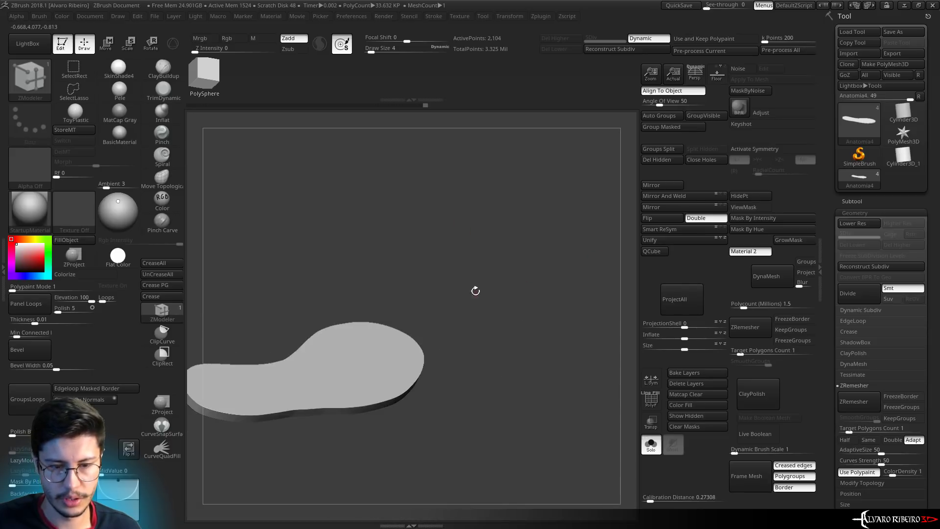
key("f")
left_click_drag(552, 212, 559, 272, "shift")
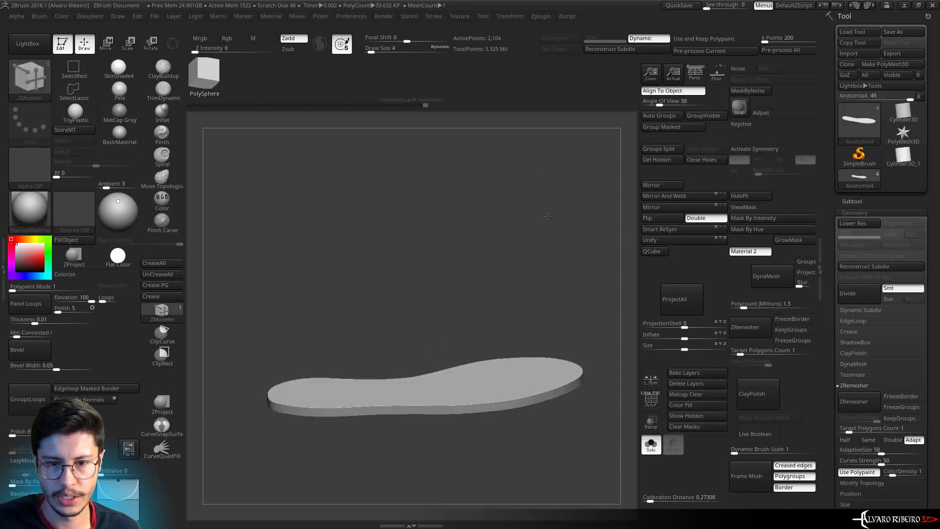
left_click(651, 443)
mouse_move(573, 319)
left_mouse_down("alt")
mouse_move(499, 281)
mouse_move(586, 265)
mouse_move(548, 269)
left_mouse_up("alt")
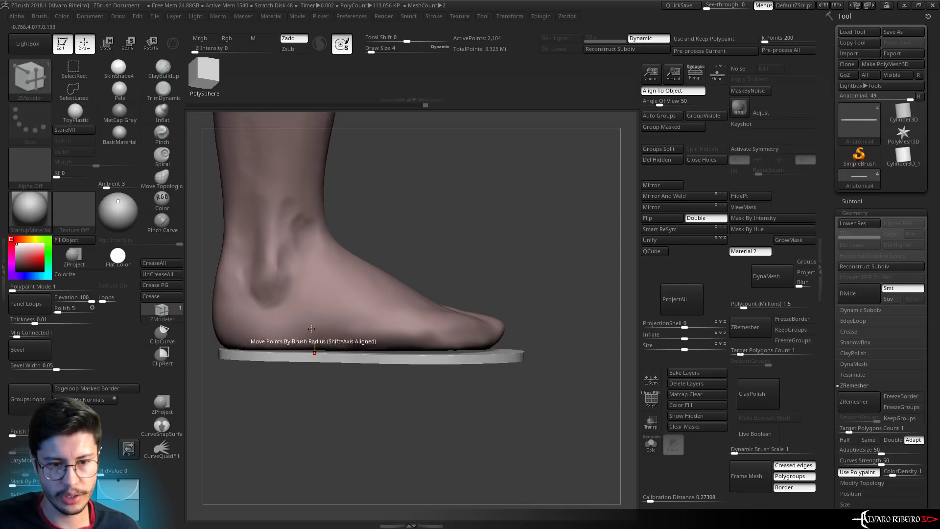
left_click(353, 345)
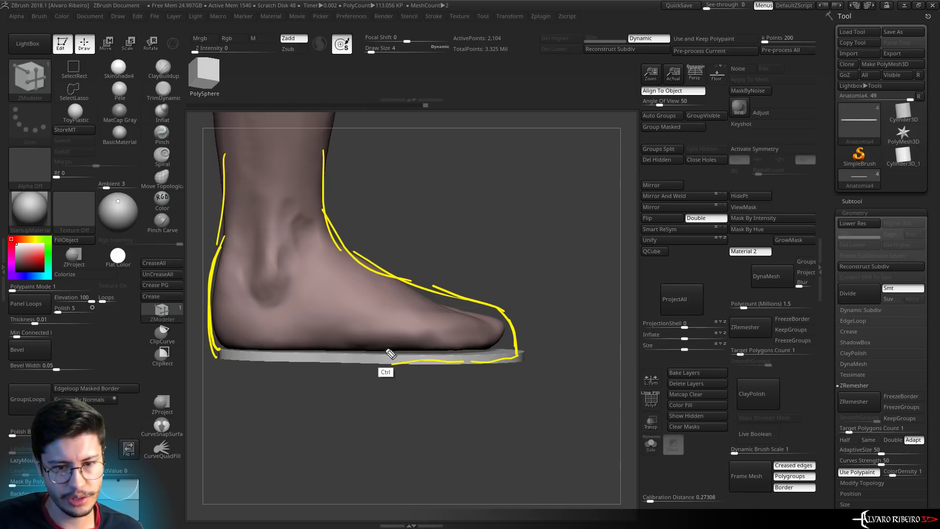
key("ctrl+z")
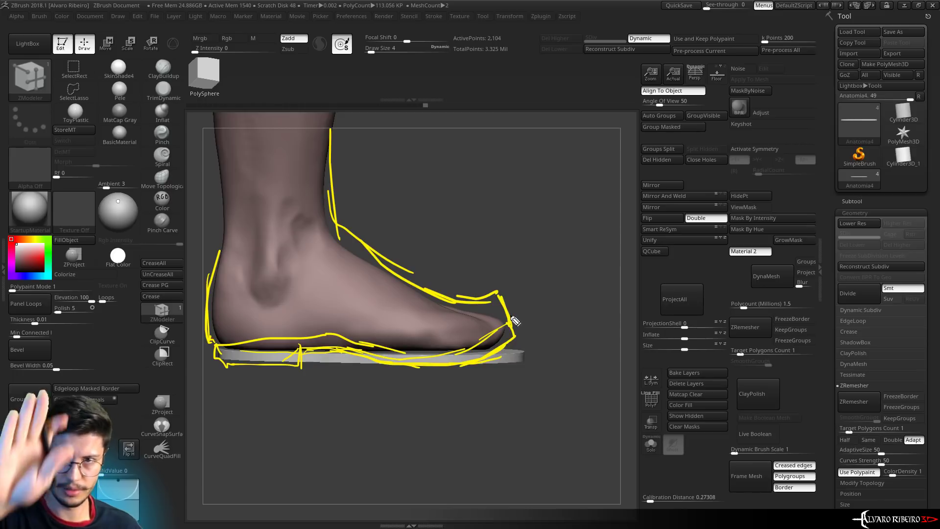
key("e")
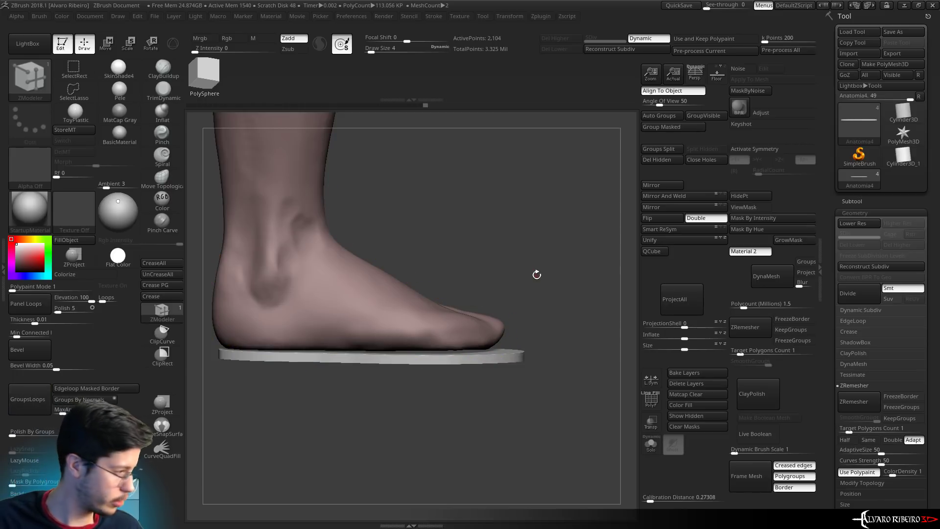
Open Chrome's 'boots men' image search and scroll to the brown leather lace-up boot
key("super")
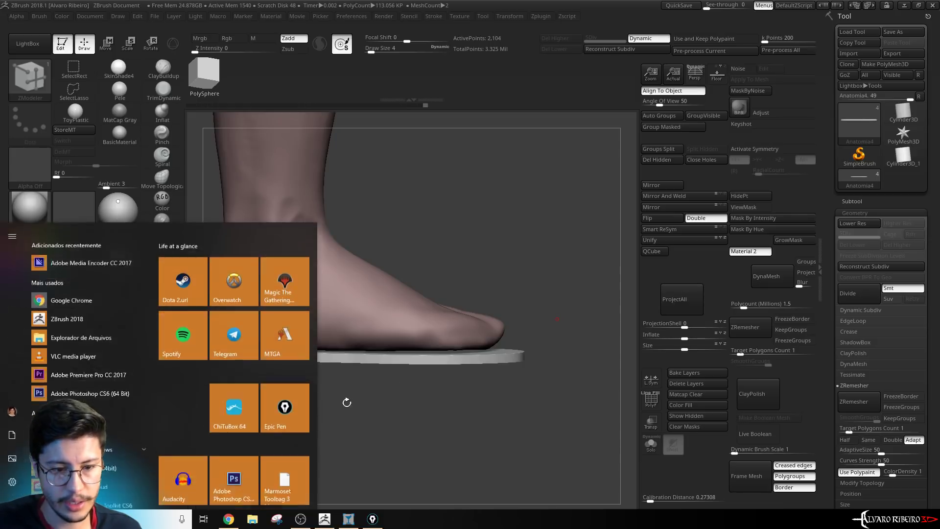
left_click(138, 522)
left_click(164, 4)
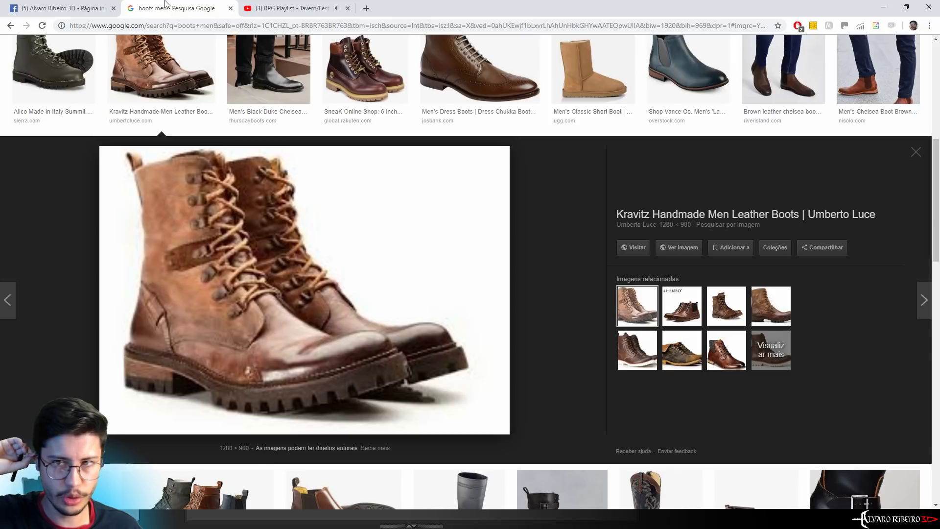
scroll(164, 149, "up", 5)
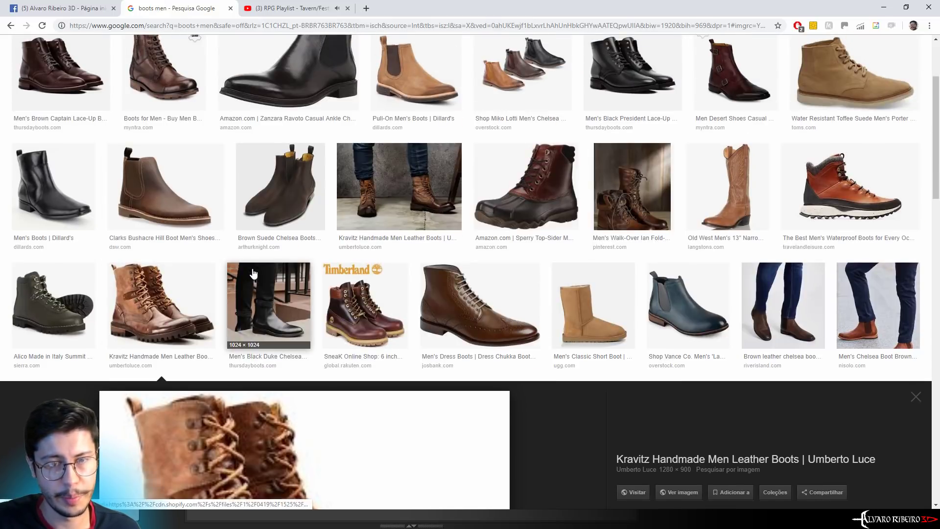
scroll(290, 295, "up", 3)
scroll(290, 294, "down", 3)
scroll(291, 294, "down", 4)
scroll(291, 303, "down", 2)
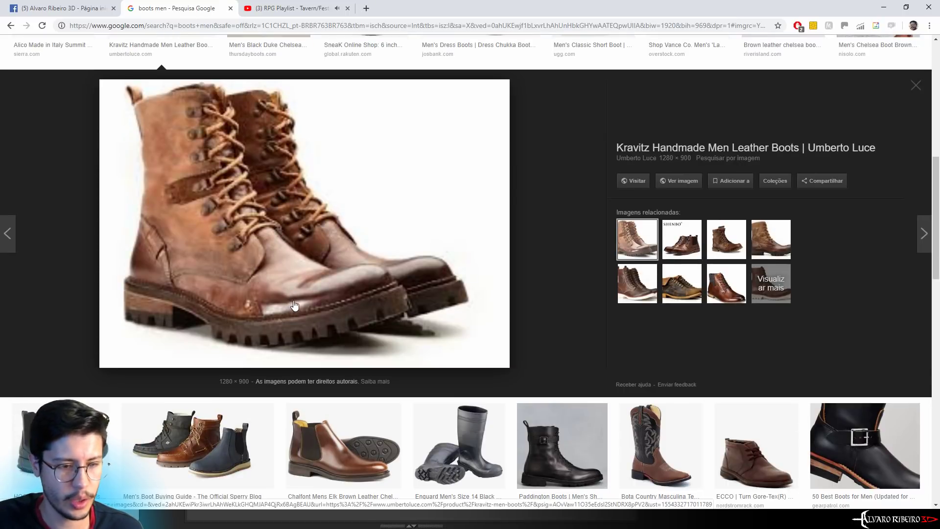
scroll(251, 352, "down", 1)
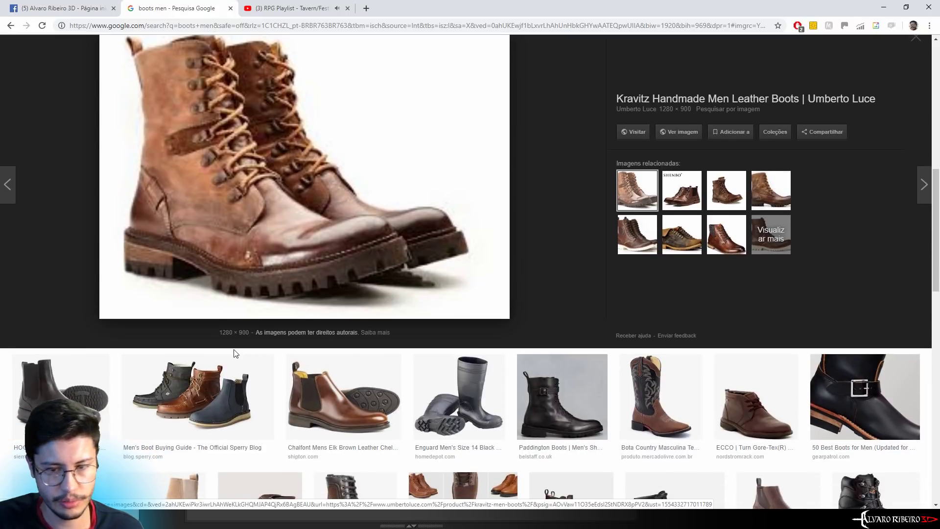
Back in ZBrush, pick the Move brush and turn on the PolyF wireframe
key("alt+Tab")
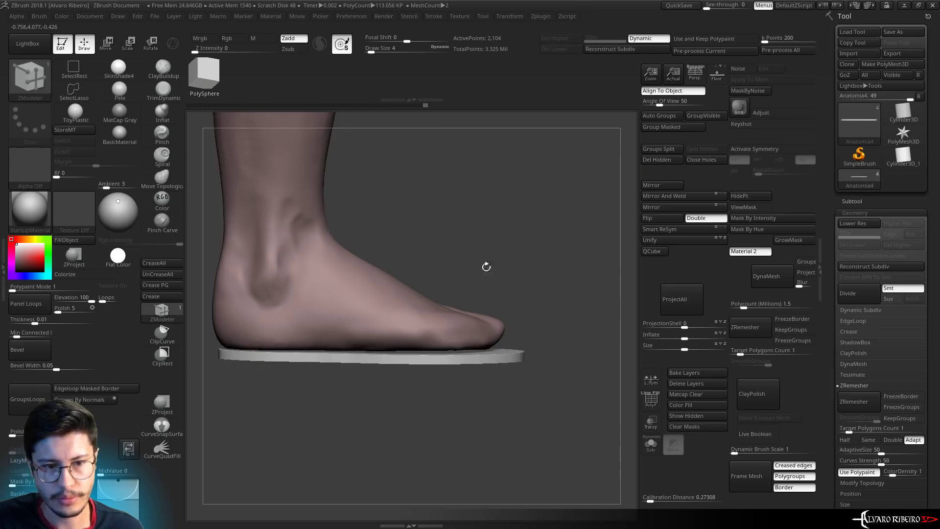
mouse_move(505, 278)
left_mouse_down()
mouse_move(511, 253)
mouse_move(560, 327)
mouse_move(504, 212)
mouse_move(520, 218)
left_mouse_up()
key("b")
key("m")
key("v")
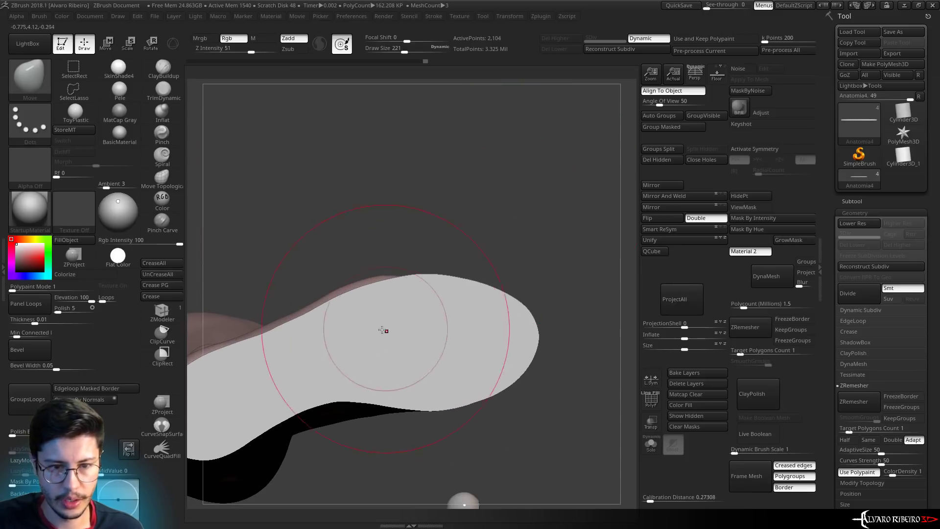
key("s")
left_click(650, 399)
key("f")
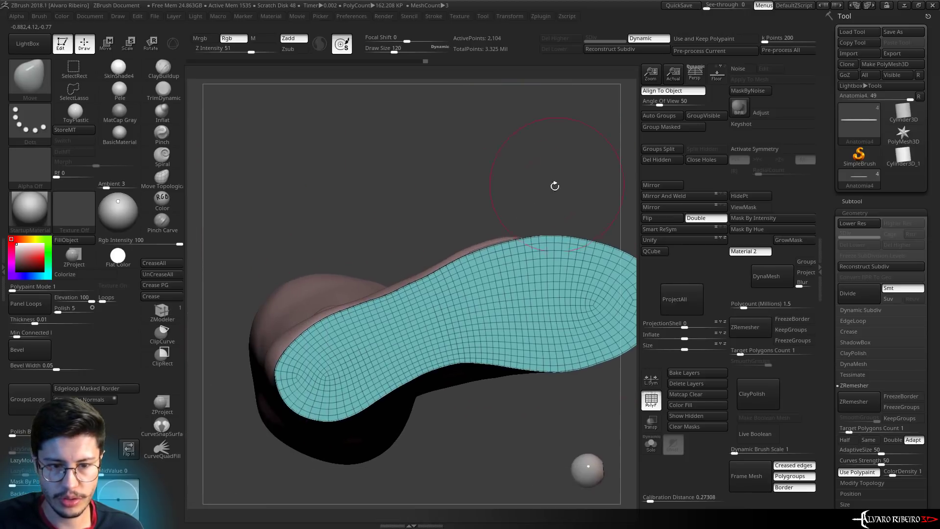
key("s")
left_click(456, 262)
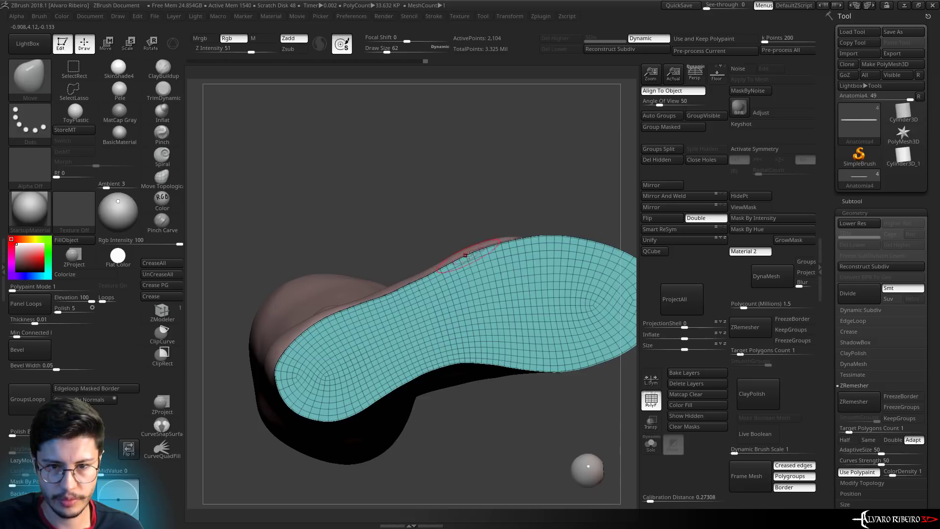
Orbit to inspect the insole from the side and underneath the foot
mouse_move(469, 255)
left_mouse_down()
mouse_move(503, 289)
mouse_move(530, 361)
left_mouse_up()
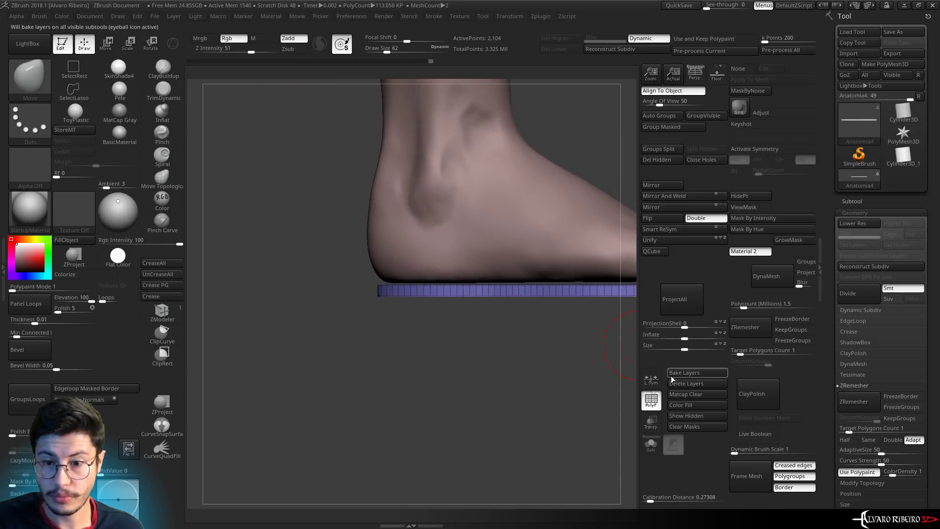
mouse_move(592, 388)
left_mouse_down()
mouse_move(475, 245)
mouse_move(455, 231)
mouse_move(405, 240)
left_mouse_up()
left_click_drag(399, 204, 391, 219)
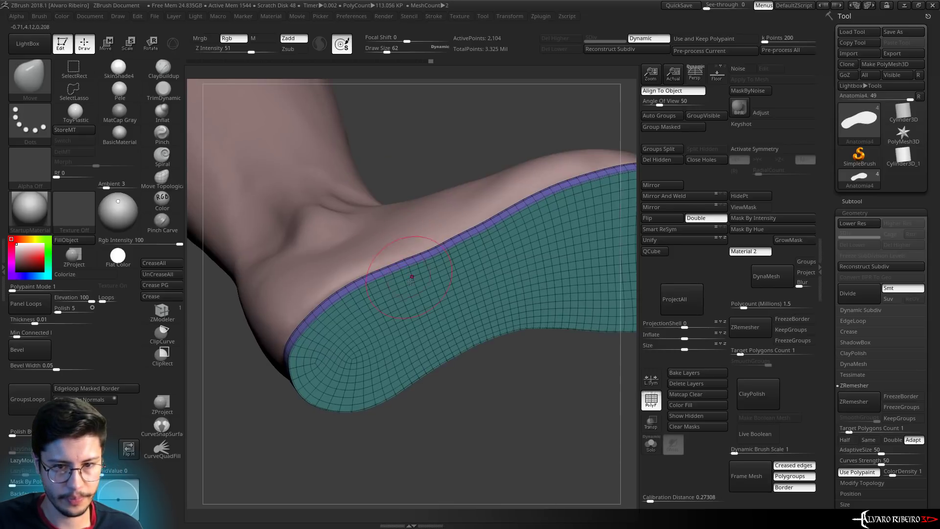
mouse_move(411, 280)
left_mouse_down()
mouse_move(494, 419)
mouse_move(346, 352)
mouse_move(431, 349)
mouse_move(419, 157)
left_mouse_up()
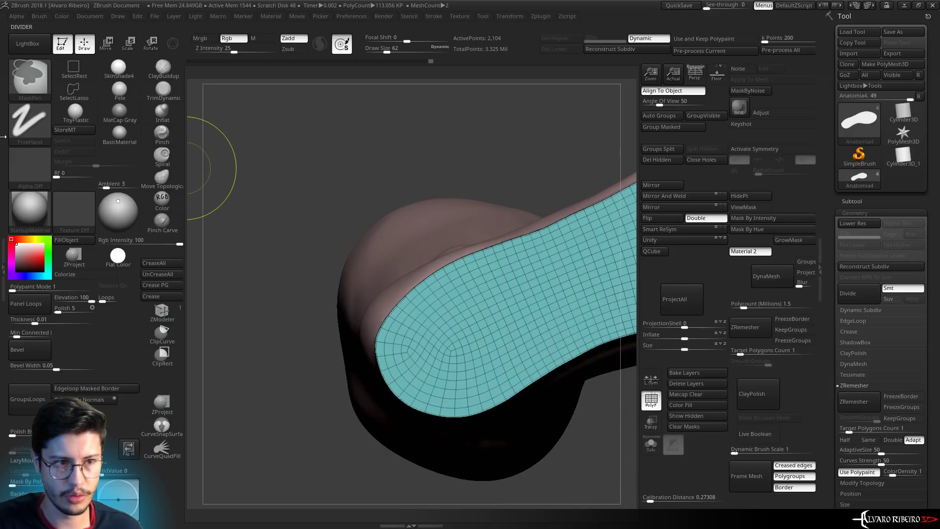
With a Lasso mask stroke, mask the insole's left end, invert it, and refine the mask
left_click(30, 123)
left_click(255, 141)
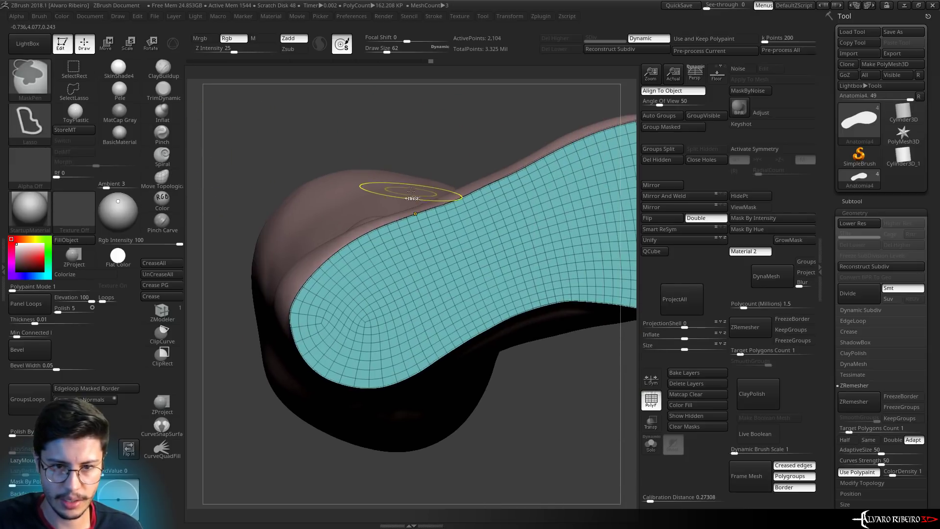
left_click_drag(388, 146, 516, 425, "ctrl")
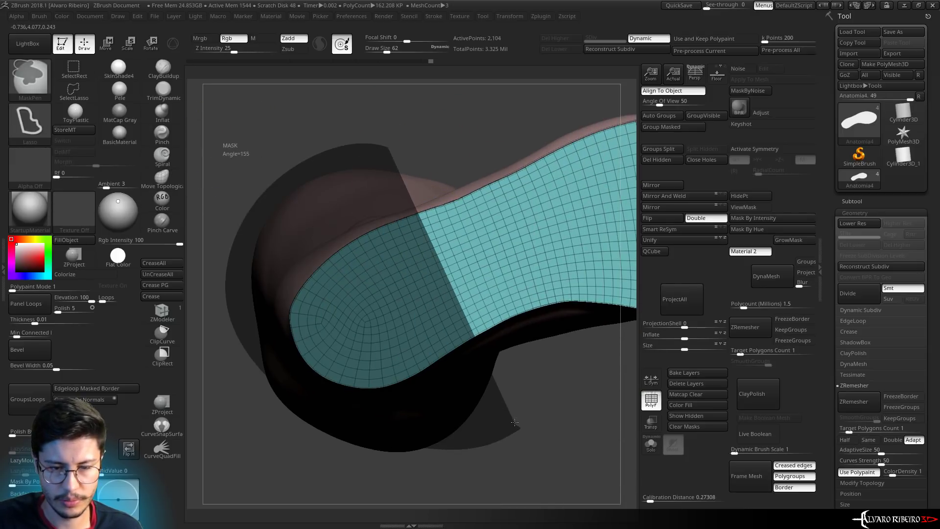
mouse_move(606, 439)
left_mouse_down()
mouse_move(540, 328)
mouse_move(550, 287)
left_mouse_up()
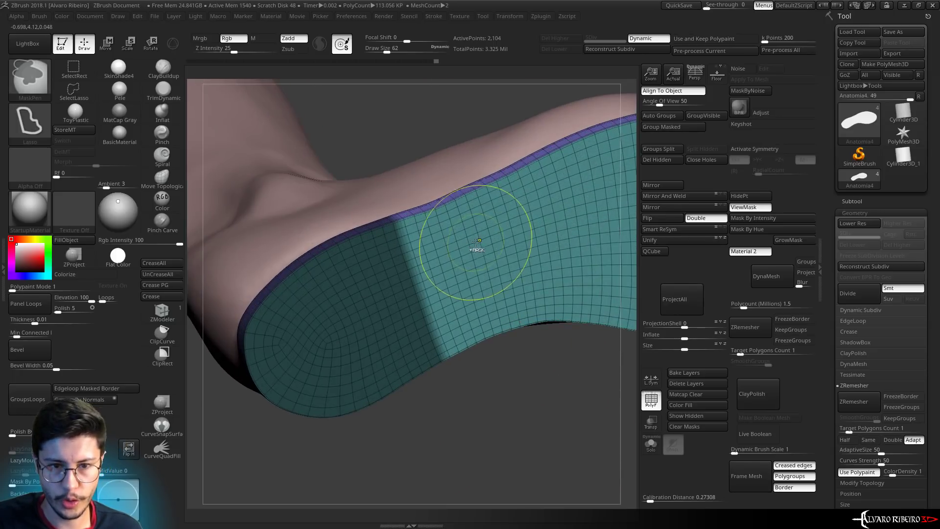
left_click(507, 372, "ctrl")
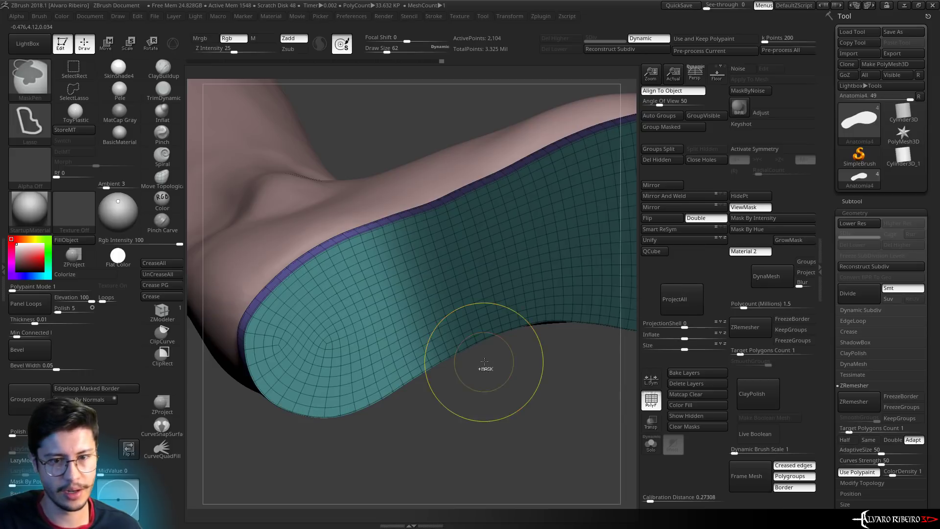
left_click_drag(482, 363, 430, 304, "ctrl")
key("ctrl+a")
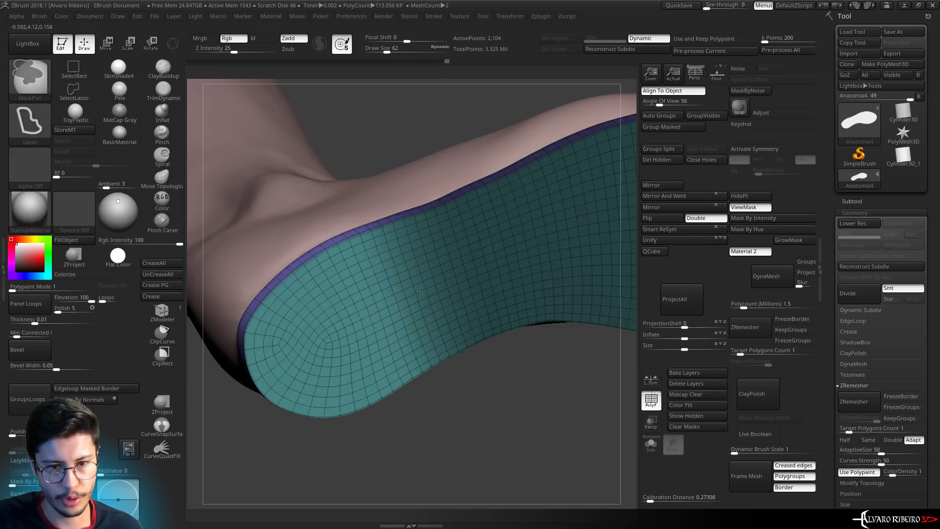
left_click_drag(495, 403, 436, 376)
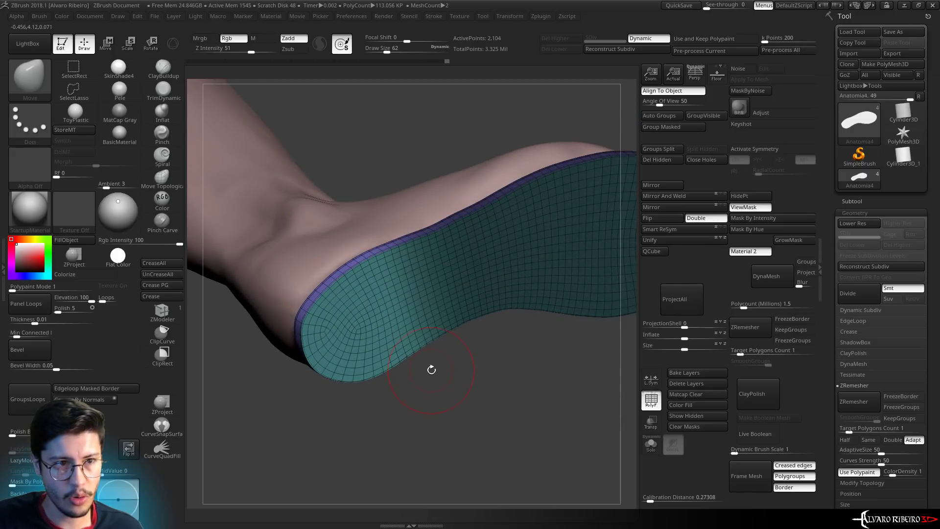
From a side view, bend the insole's unmasked lower end slightly toward the foot with the Transpose line
key("w")
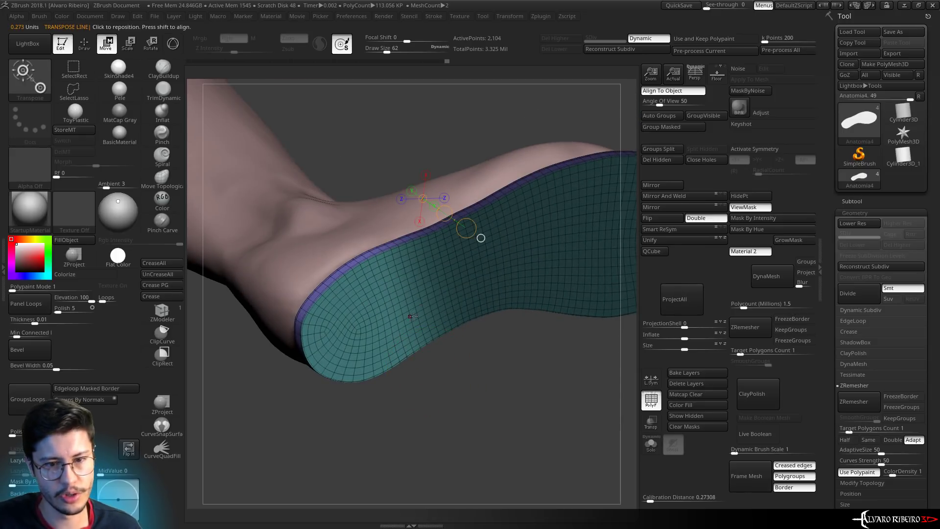
left_click_drag(459, 467, 456, 477, "shift")
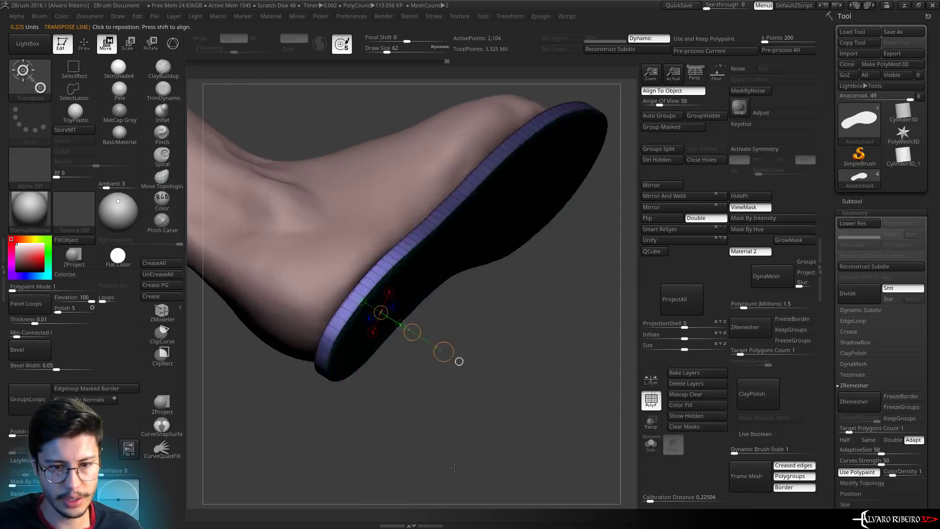
scroll(400, 330, "up", 2)
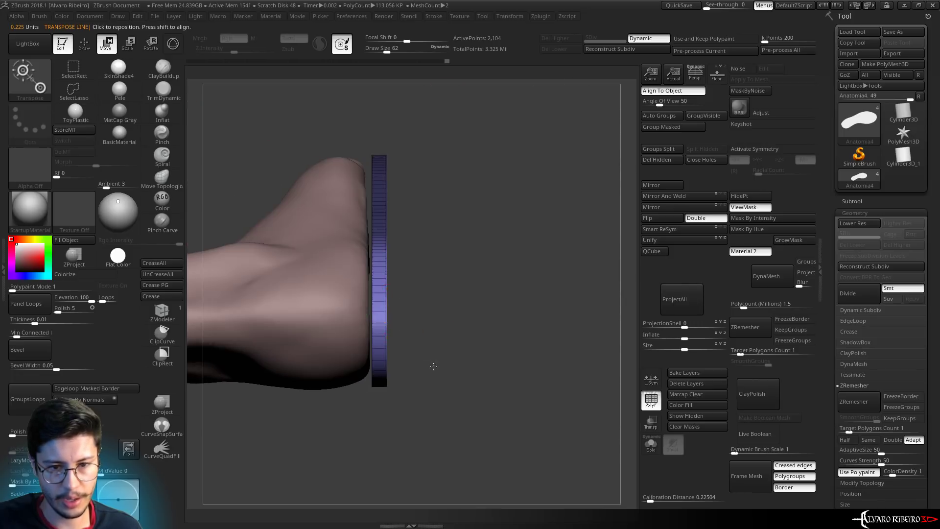
left_click_drag(428, 313, 412, 312)
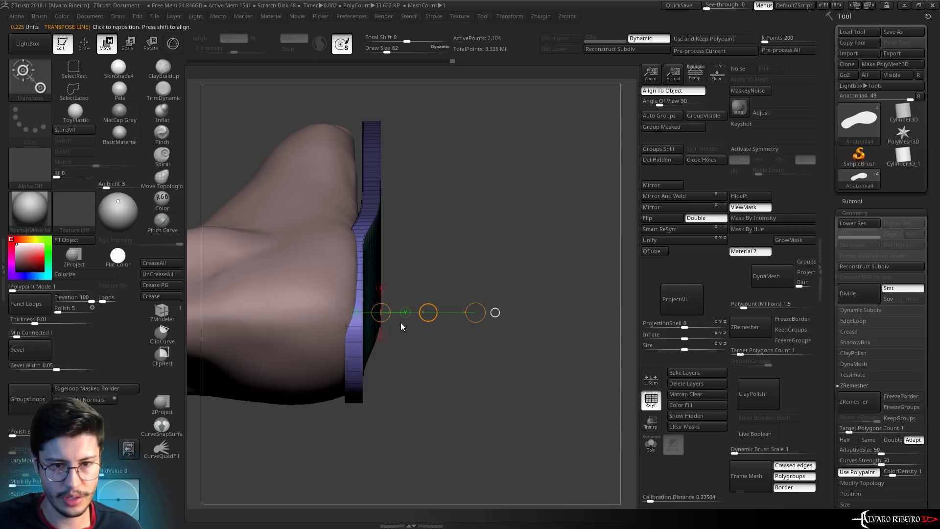
left_click(452, 396)
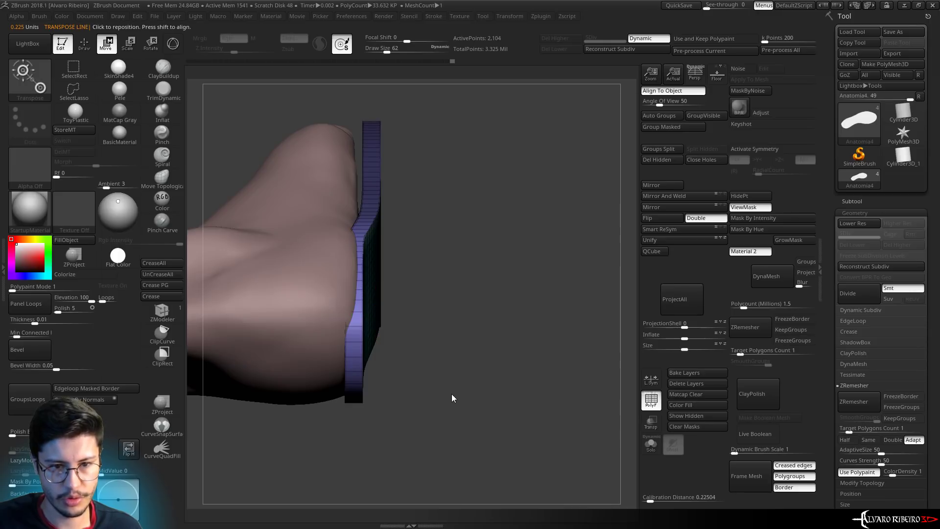
left_click_drag(466, 410, 462, 407)
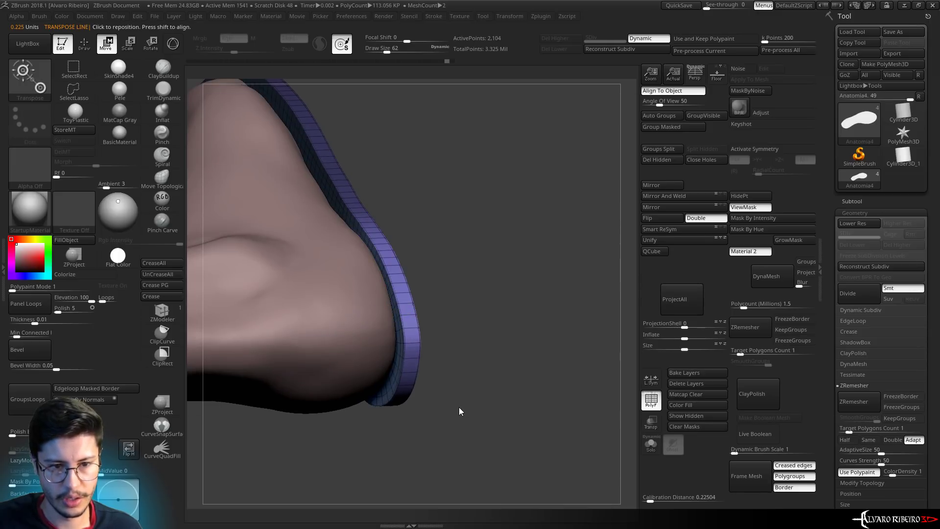
key("alt+Tab")
Look over the brown leather boots reference in Chrome, then return to ZBrush
left_click(293, 333)
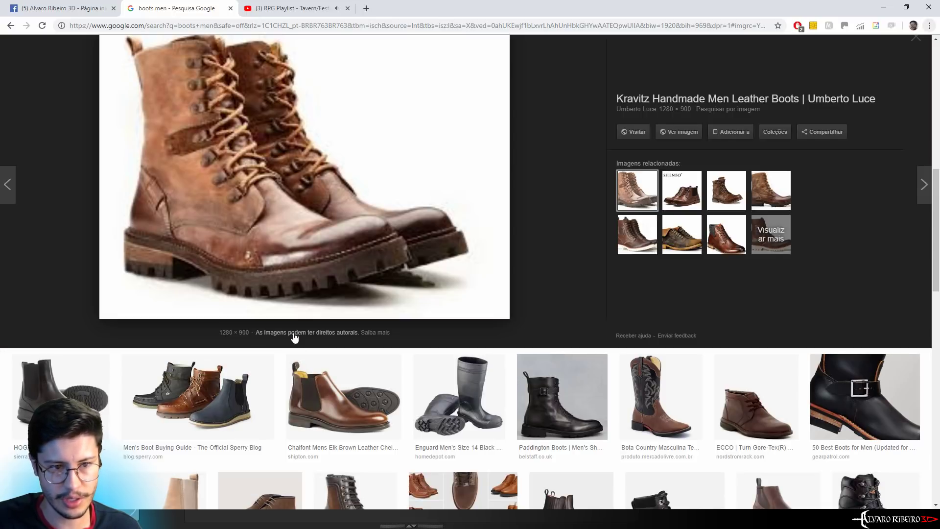
key("alt+Tab")
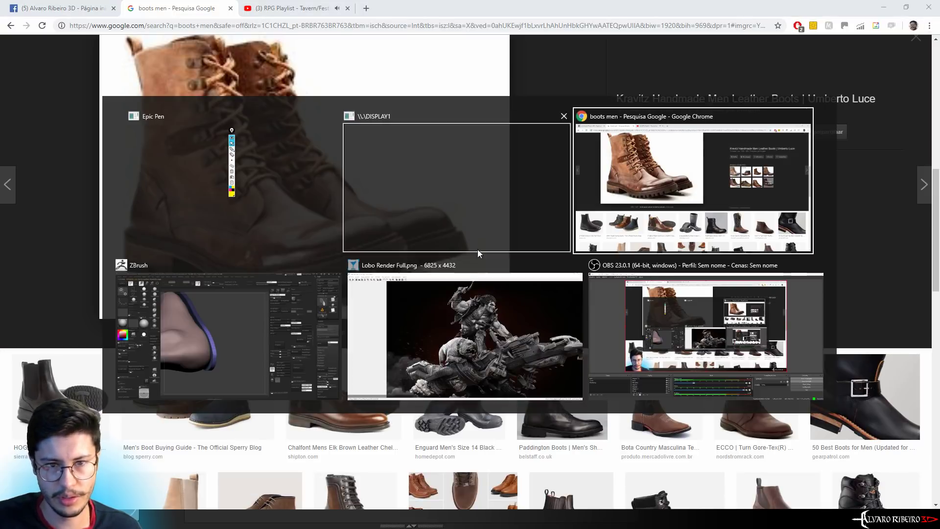
key("alt+Tab")
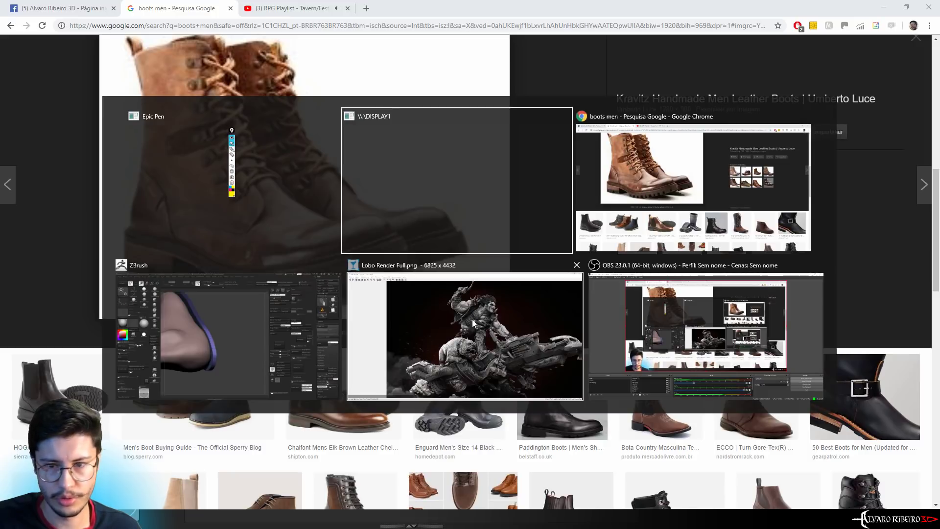
left_click(254, 343)
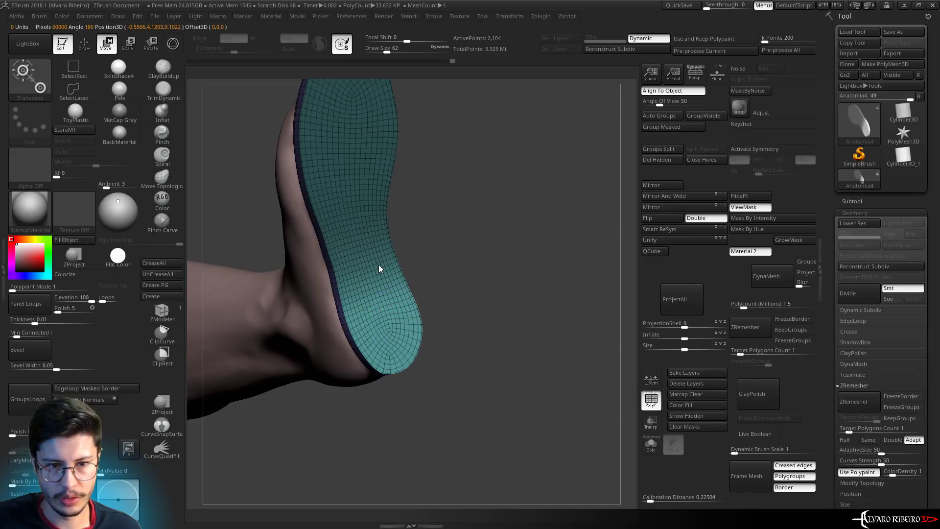
Bend the insole's lower end toward the foot and shift it slightly right
left_click_drag(416, 315, 404, 319)
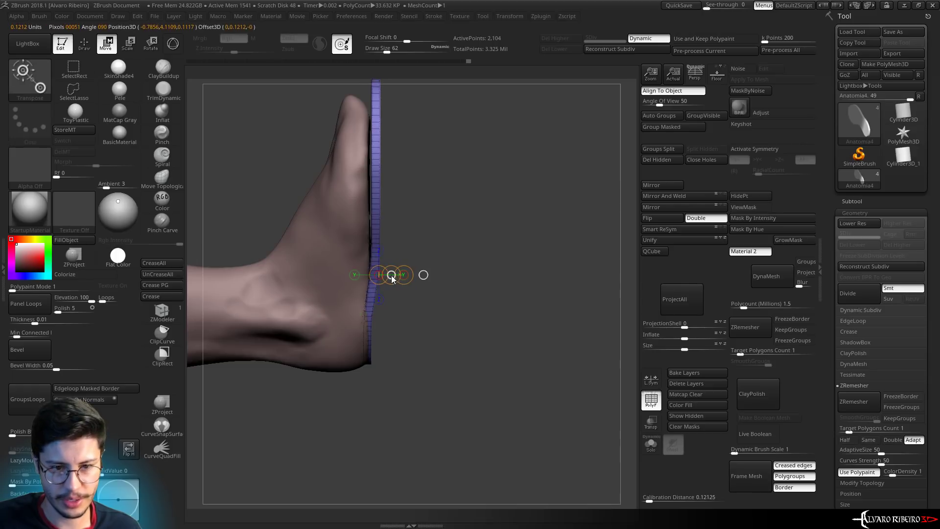
left_click_drag(399, 280, 489, 239)
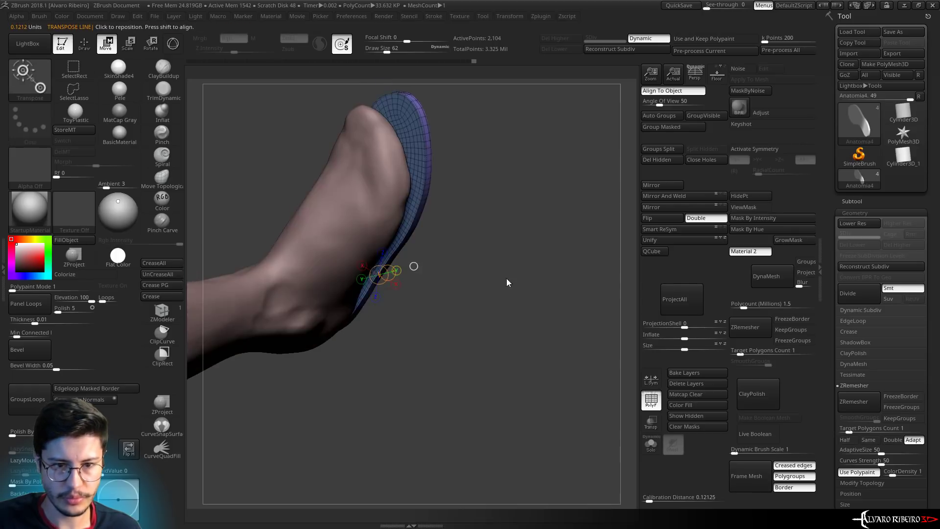
key("q")
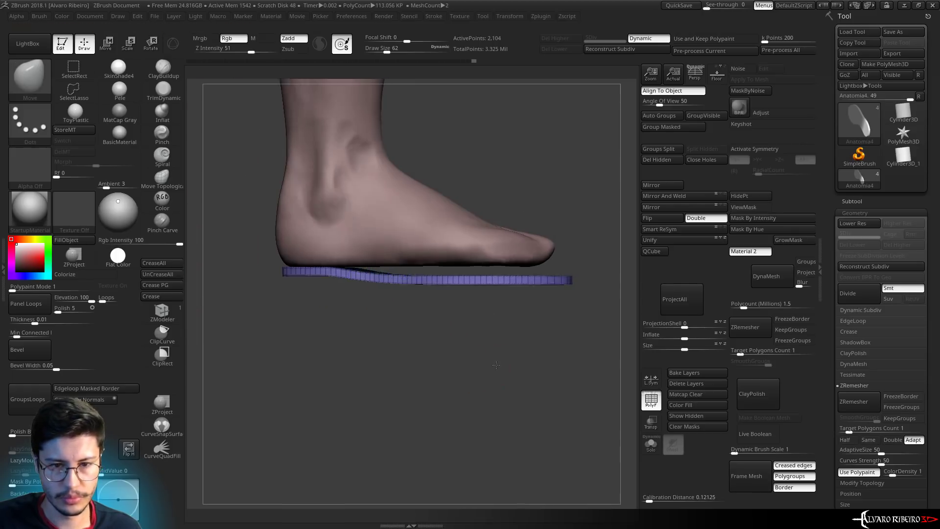
mouse_move(505, 294)
left_mouse_down()
mouse_move(506, 362)
mouse_move(458, 356)
left_mouse_up()
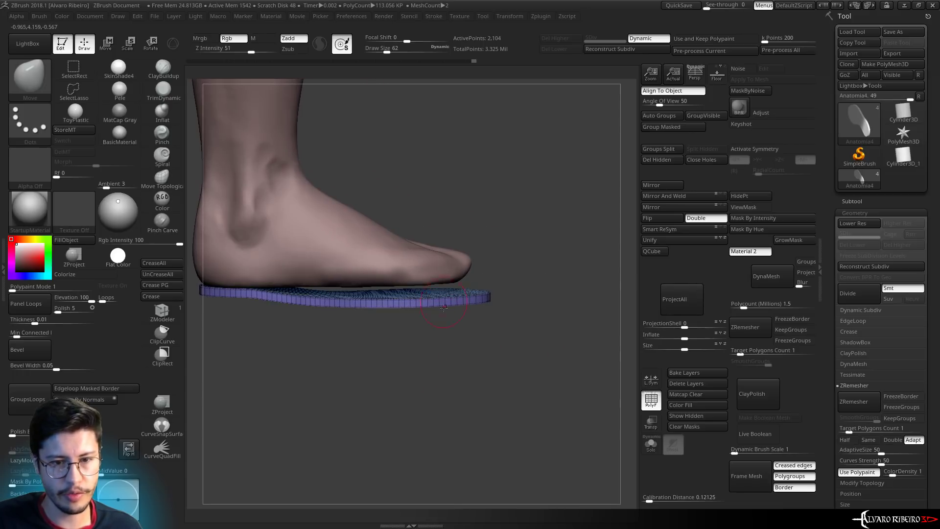
left_click_drag(428, 311, 445, 346, "shift")
key("alt+Tab")
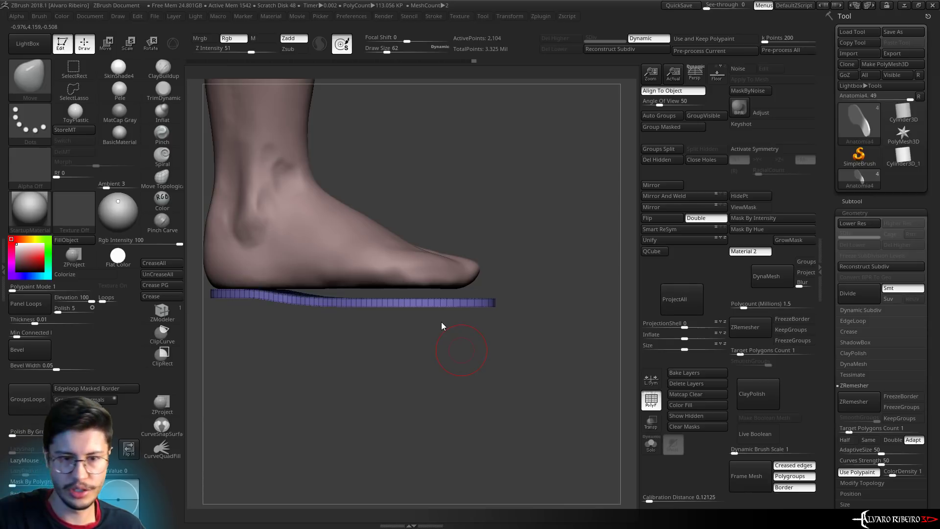
Make the foot active and push its sole down slightly with an enlarged Move brush
mouse_move(457, 280)
left_mouse_down()
mouse_move(526, 222)
mouse_move(392, 247)
left_mouse_up()
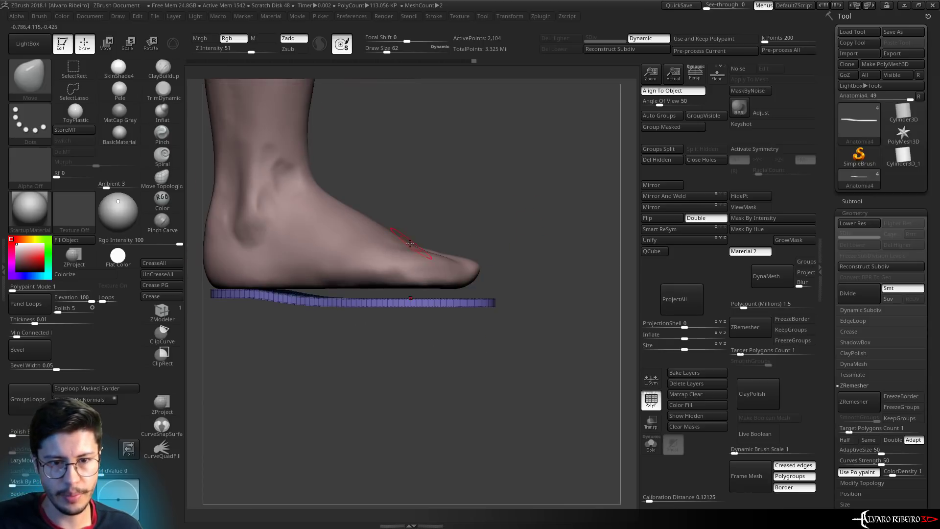
left_click(390, 248, "alt")
left_click_drag(422, 210, 458, 231, "alt")
key("s")
mouse_move(386, 265)
left_mouse_down()
mouse_move(446, 266)
mouse_move(450, 279)
left_mouse_up()
Set brush size 323, orbit beneath the foot, and make the Anatomia4 insole active
key("[")
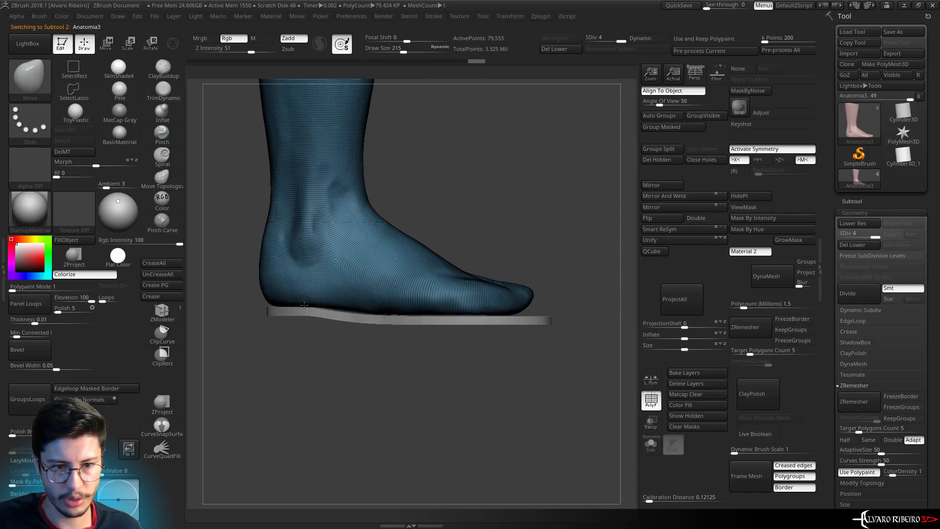
key("s")
left_click_drag(357, 304, 387, 305)
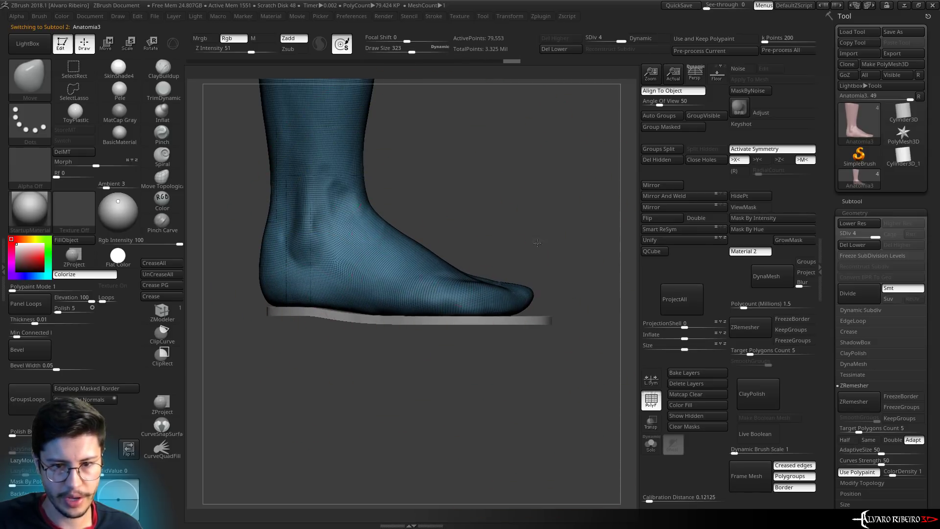
left_click_drag(538, 243, 430, 283)
key("[")
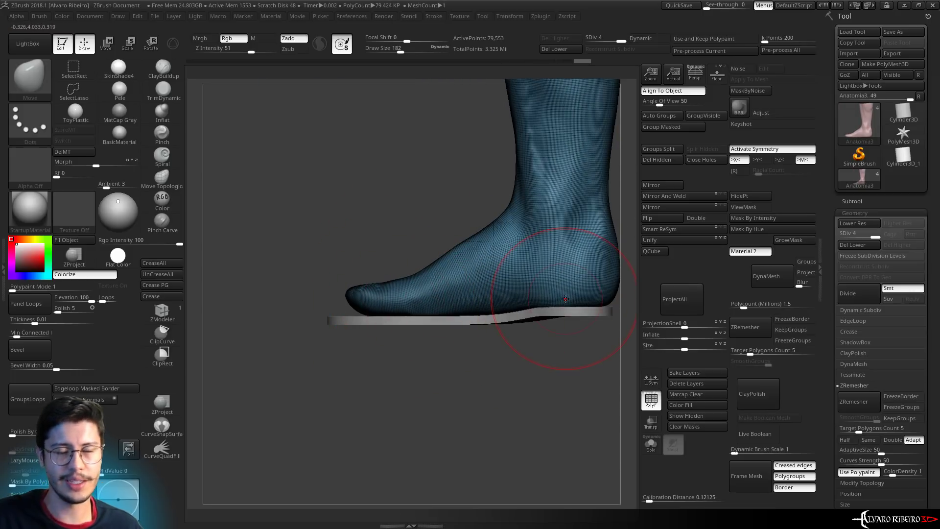
left_click_drag(565, 373, 519, 392, "alt")
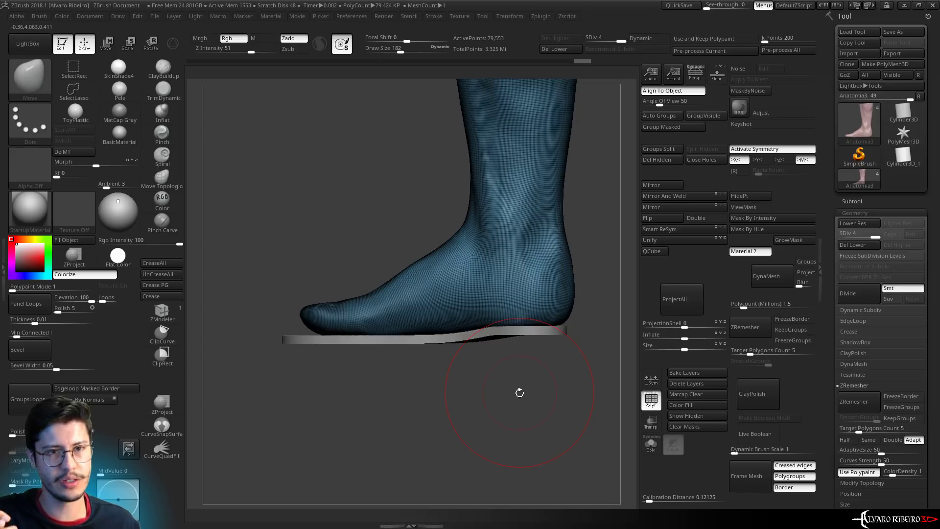
left_click_drag(568, 372, 567, 222)
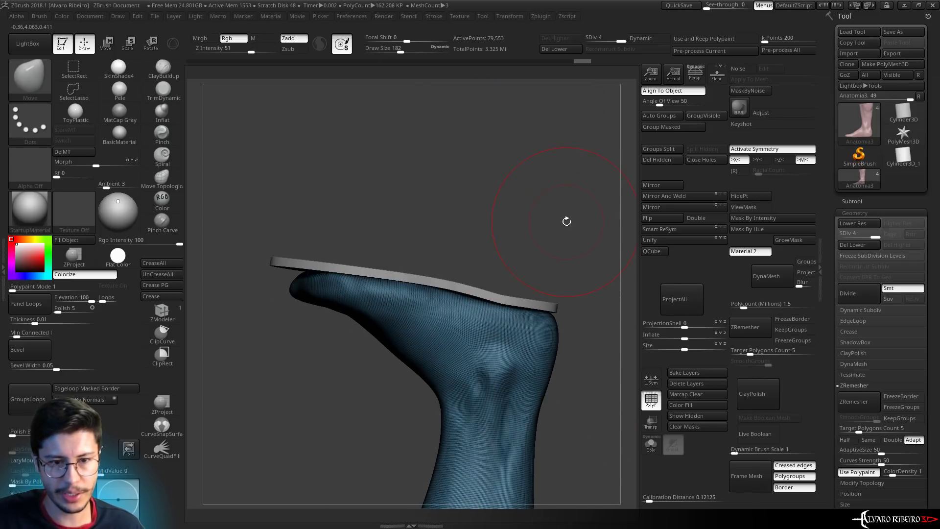
left_click_drag(520, 266, 409, 397)
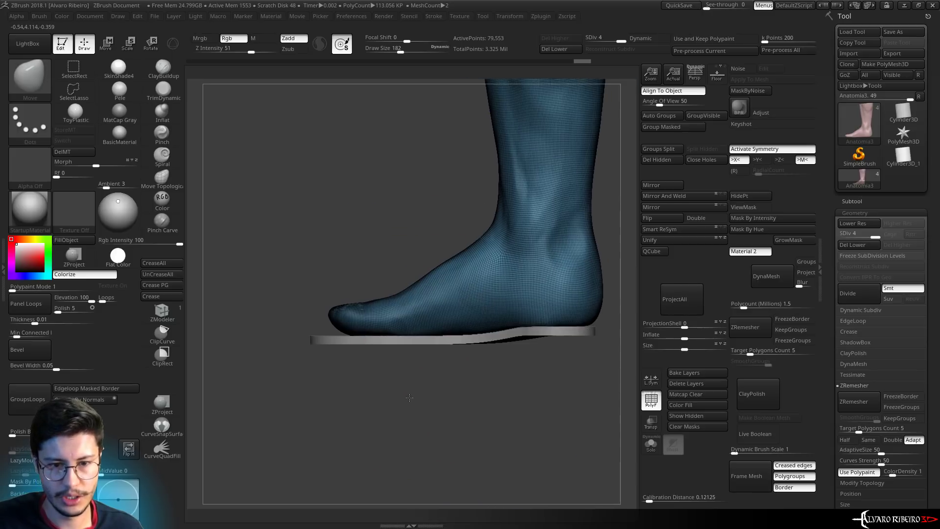
mouse_move(558, 352)
left_mouse_down()
mouse_move(535, 137)
mouse_move(534, 348)
mouse_move(494, 336)
mouse_move(537, 340)
left_mouse_up()
left_click(533, 349, "alt")
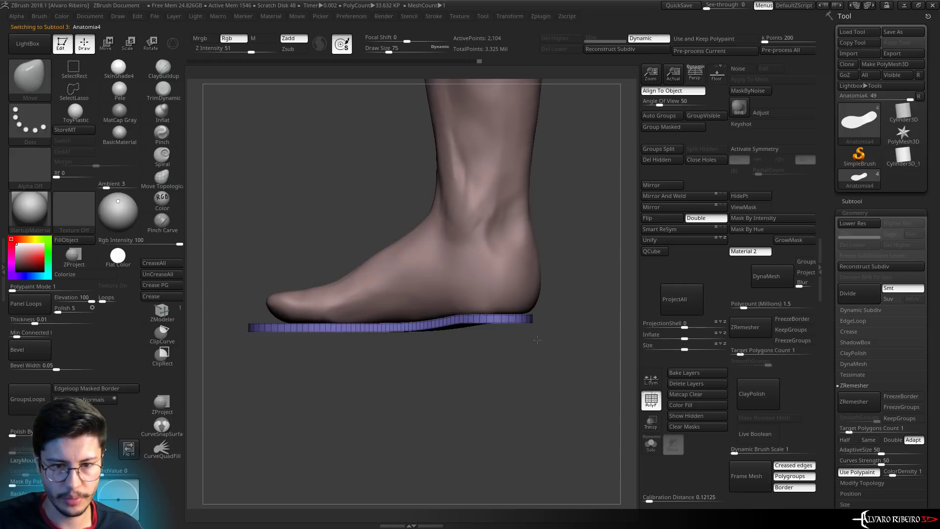
Resize the Move brush to 352, then 108, and check the insole against the foot
key("s")
left_click_drag(319, 389, 446, 399)
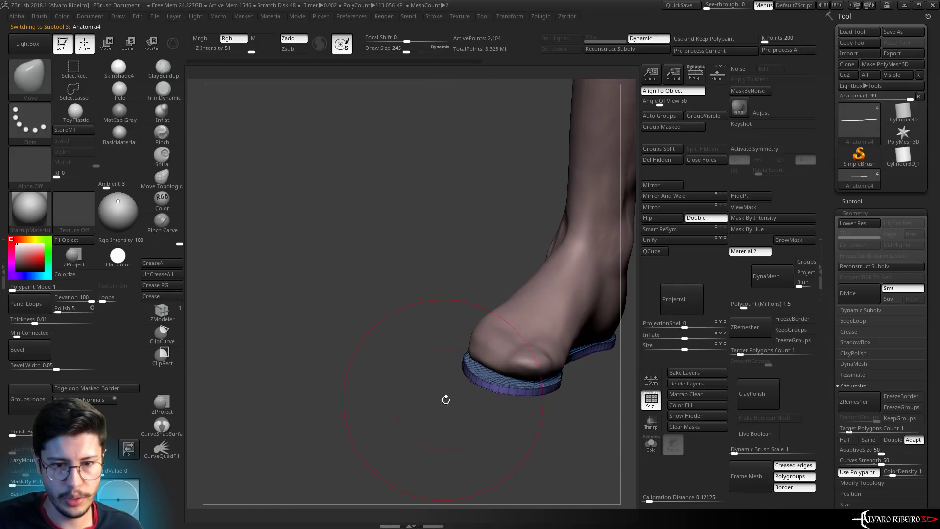
key("s")
left_click_drag(504, 397, 524, 411)
key("f")
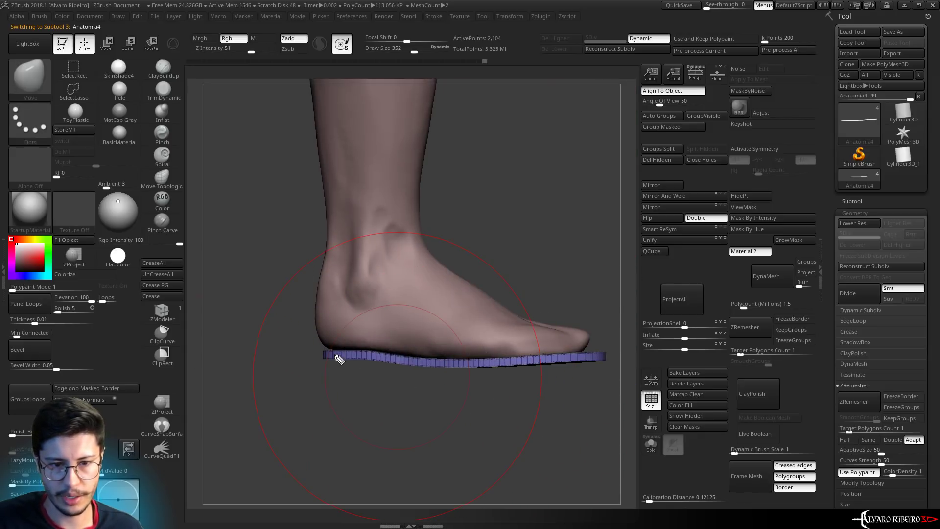
mouse_move(428, 362)
left_mouse_down()
mouse_move(586, 324)
mouse_move(598, 355)
left_mouse_up()
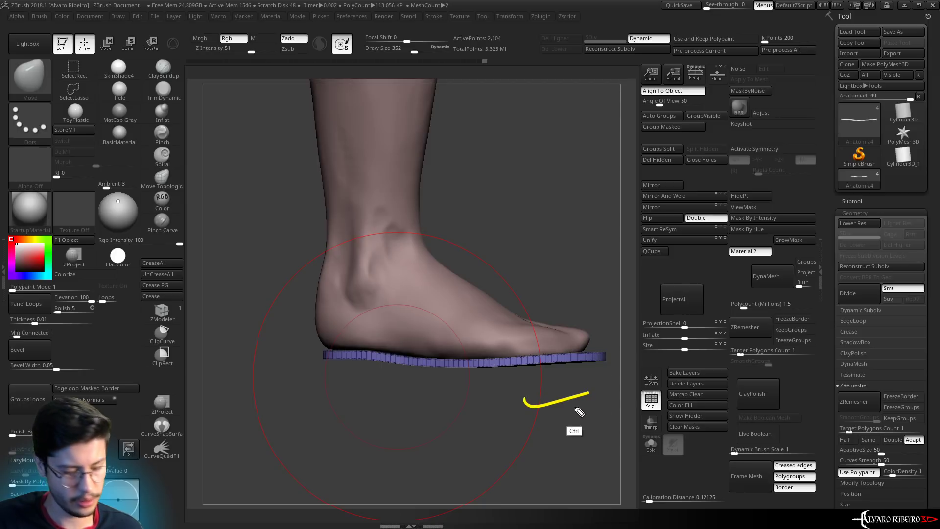
left_click_drag(588, 406, 384, 391)
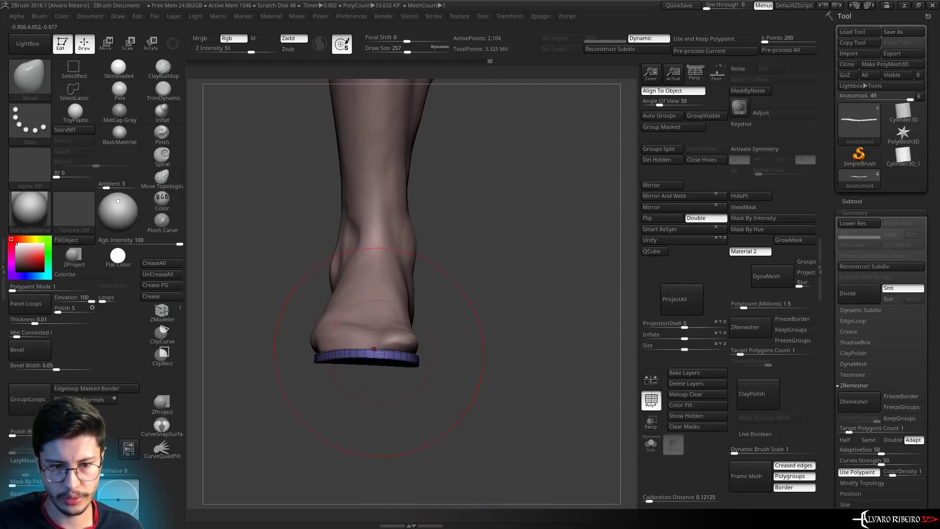
left_click_drag(378, 360, 507, 366)
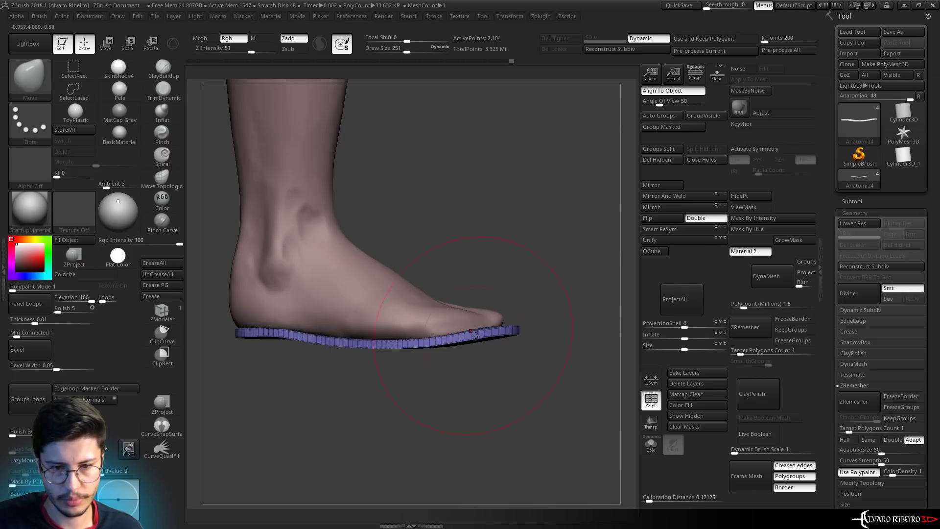
key("s")
mouse_move(542, 326)
left_mouse_down()
mouse_move(527, 337)
mouse_move(465, 319)
mouse_move(507, 345)
mouse_move(498, 317)
mouse_move(411, 352)
mouse_move(454, 337)
left_mouse_up()
key("s")
key("s")
Reselect the insole and lift its toe end under the toes, ending at brush size 206
left_click(376, 332, "alt")
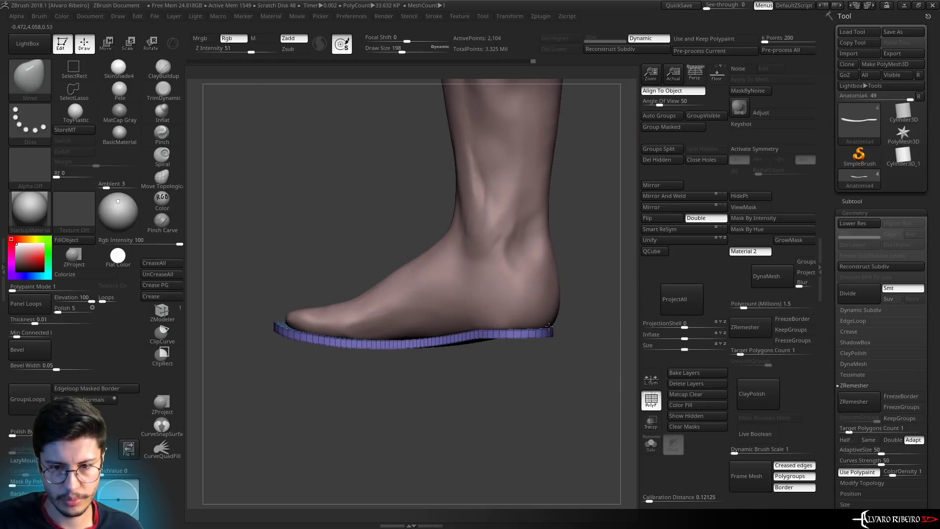
left_click_drag(549, 325, 378, 321)
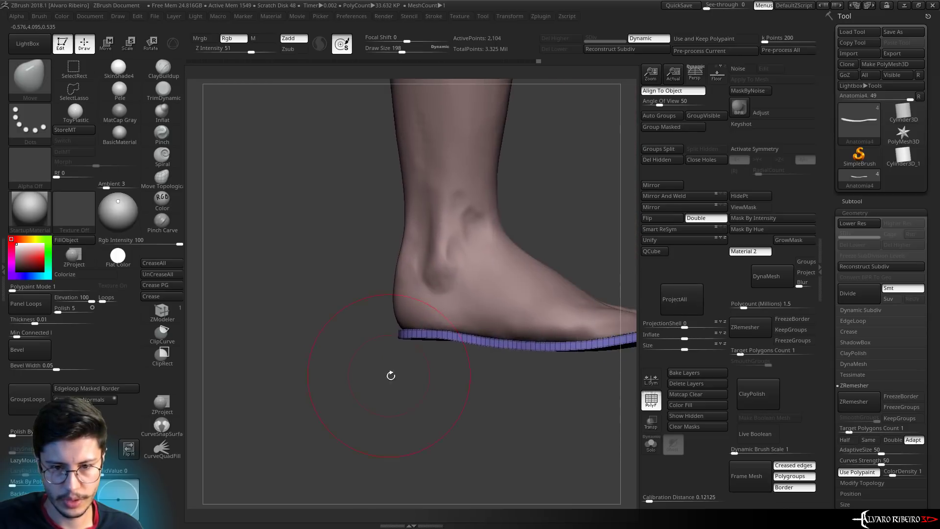
key("bracketleft")
key("bracketleft")
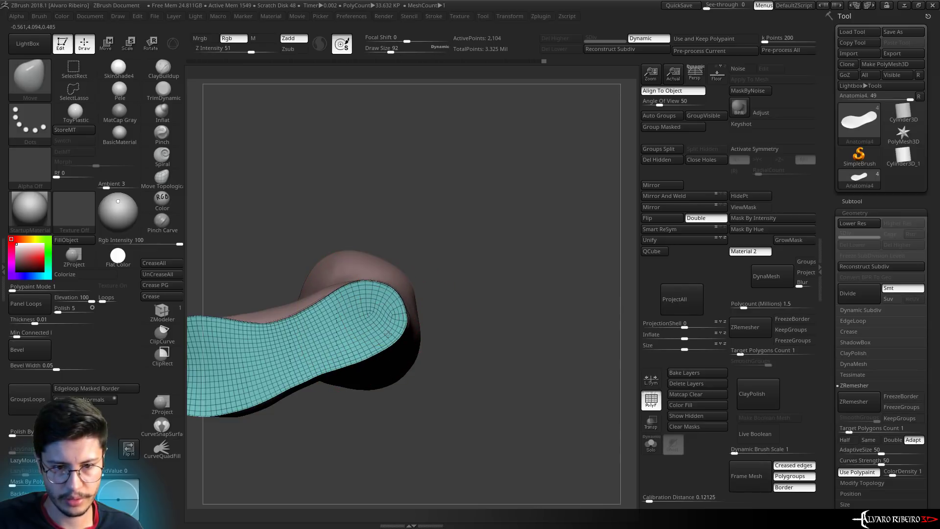
left_click_drag(392, 372, 382, 380, "shift")
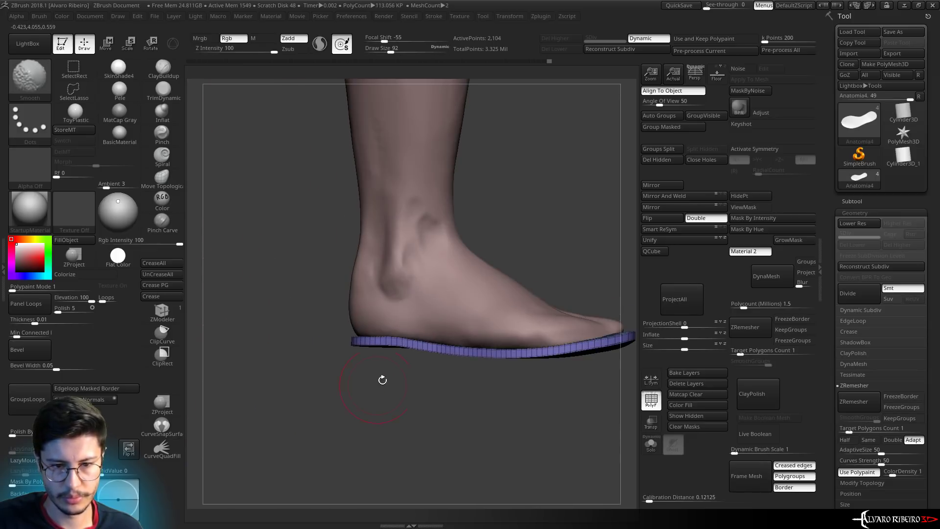
left_click_drag(623, 327, 526, 344, "alt")
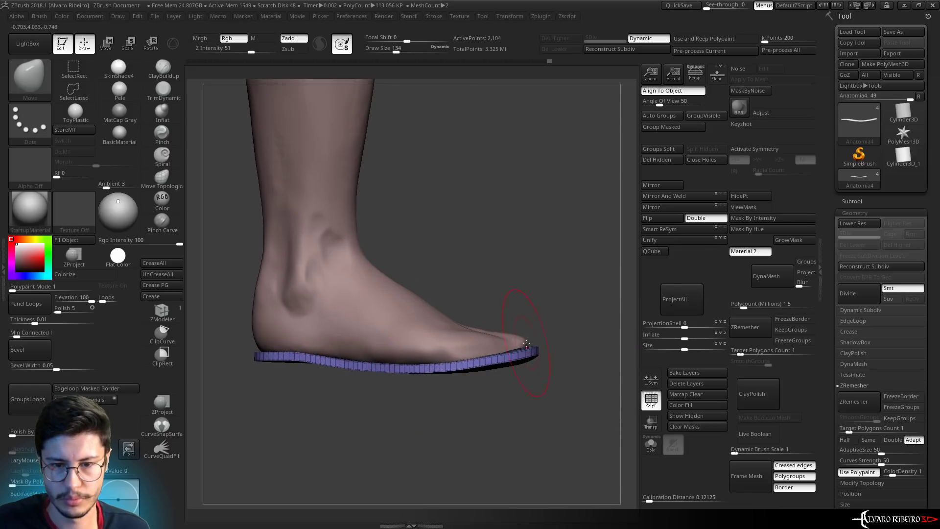
key("bracketright")
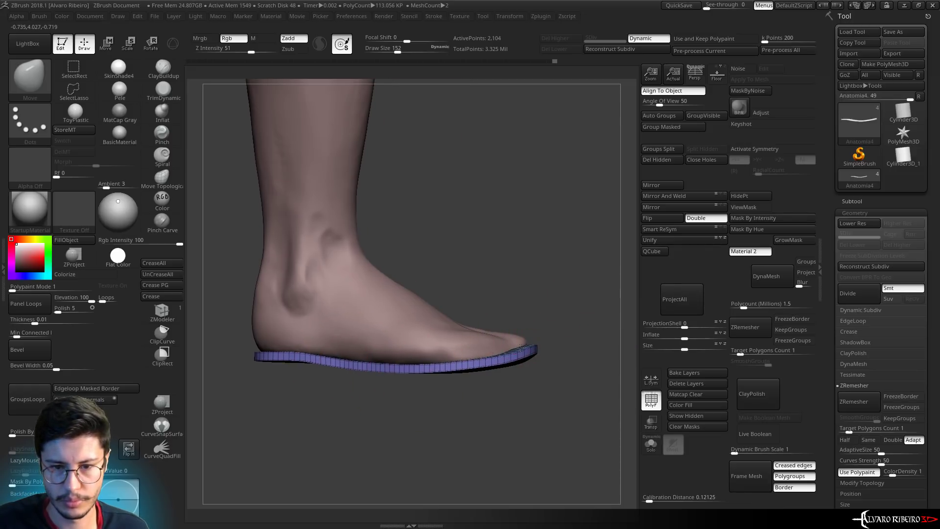
mouse_move(520, 347)
right_mouse_down()
mouse_move(513, 354)
mouse_move(537, 390)
right_mouse_up()
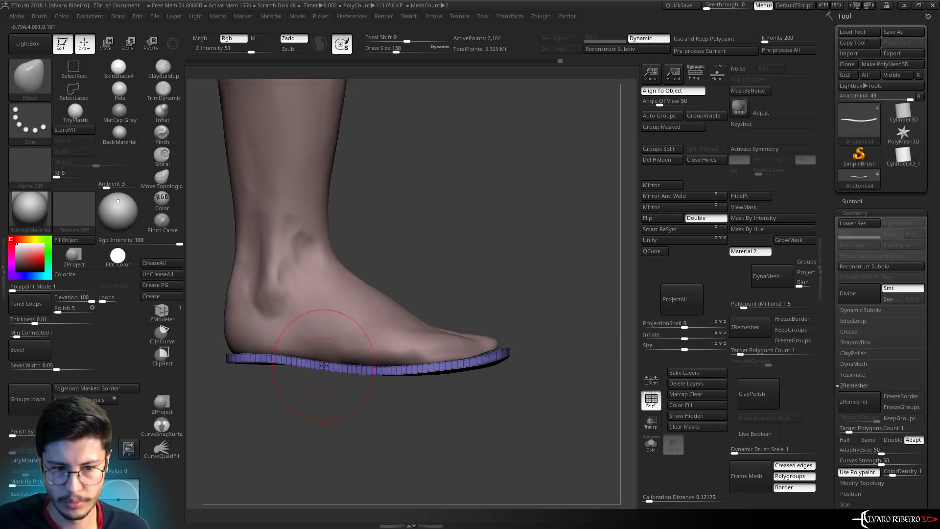
right_click_drag(343, 368, 411, 388)
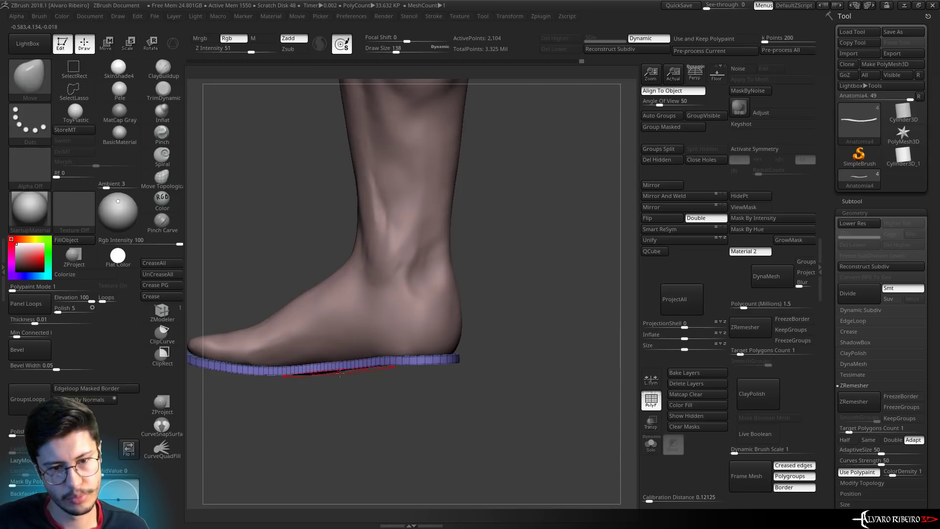
right_click_drag(341, 373, 375, 438)
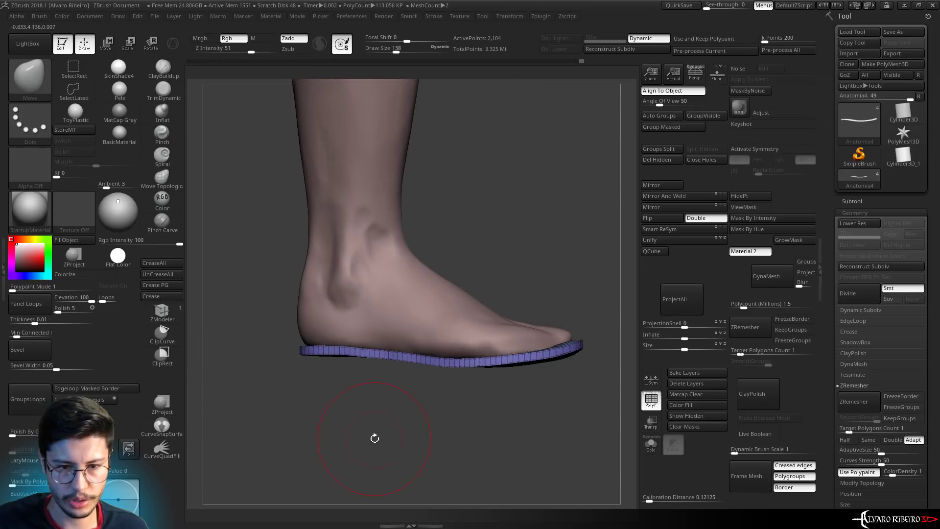
key("bracketright")
key("bracketright")
key("bracketright")
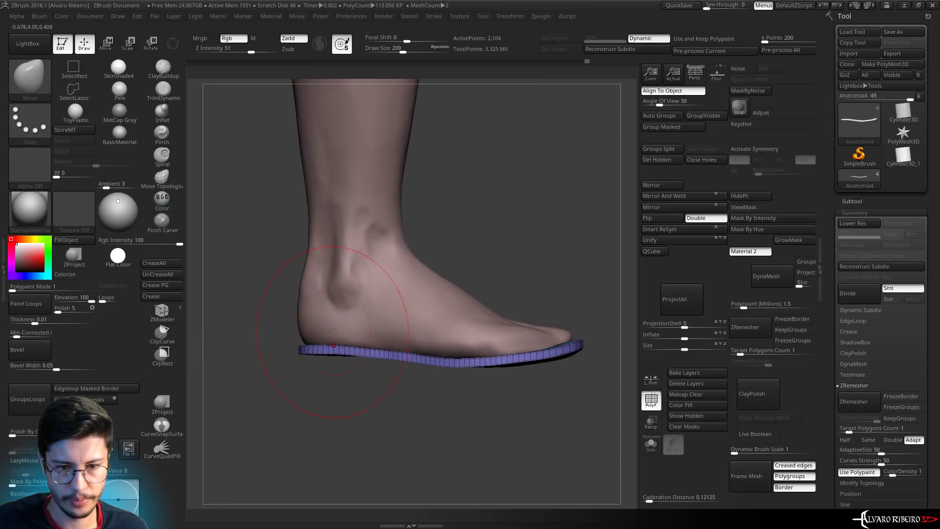
key("f")
right_click_drag(343, 352, 357, 337, "ctrl")
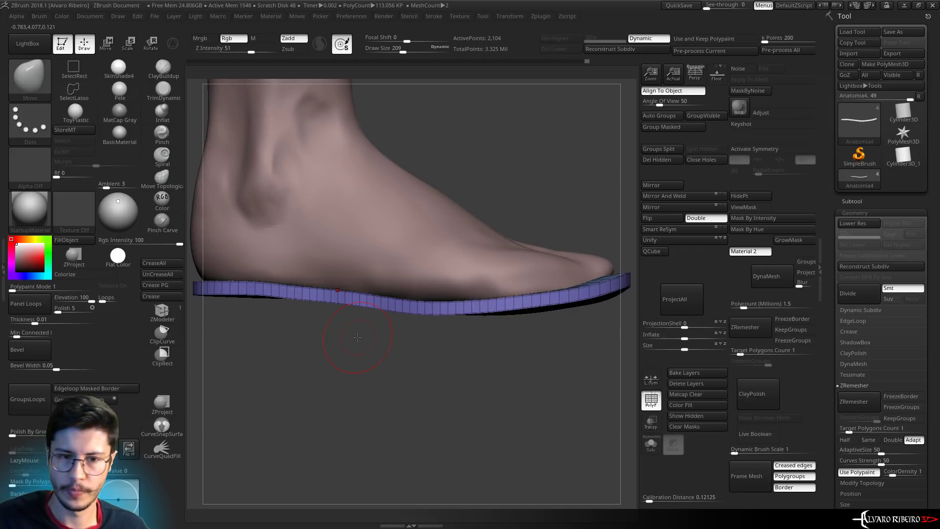
right_click_drag(481, 396, 597, 364)
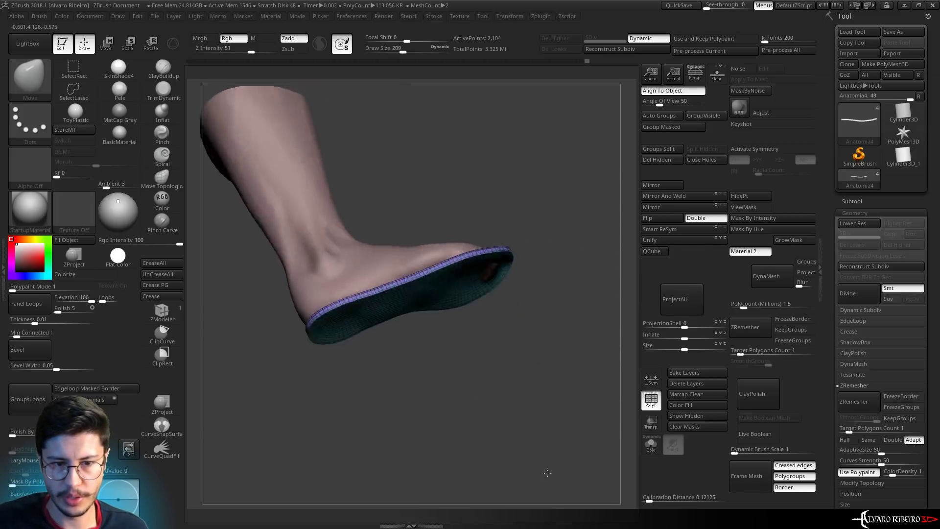
On the Anatomia5 copy, hide the insole's border polygroup and delete the hidden polygons
left_click(854, 204)
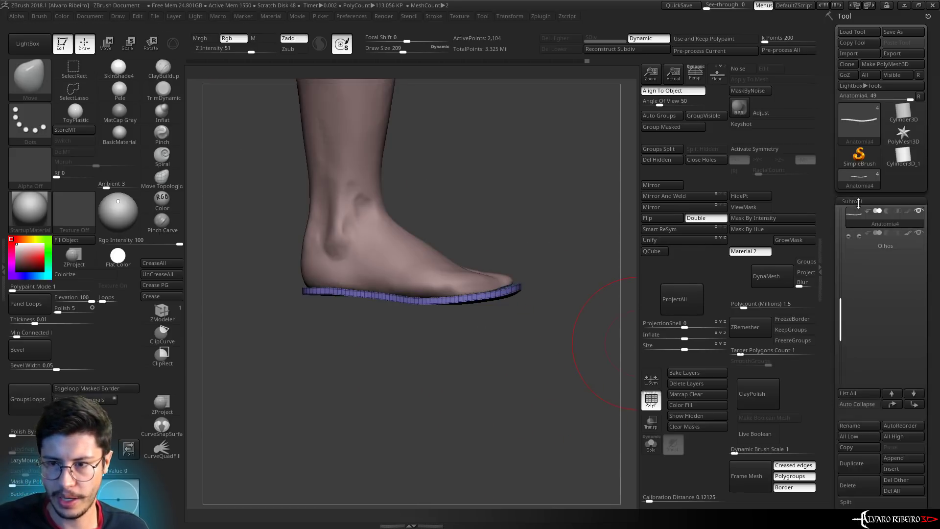
left_click(876, 240)
right_click_drag(443, 393, 381, 435, "ctrl")
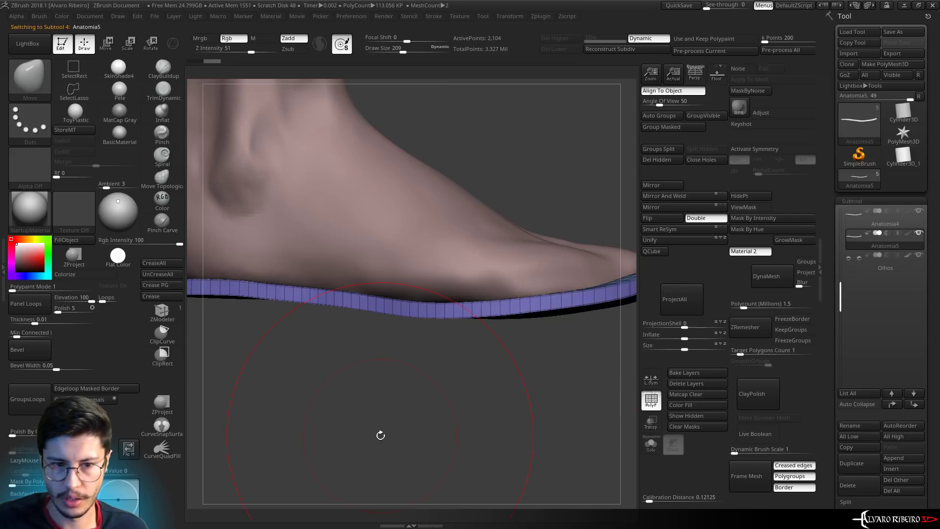
right_click_drag(387, 398, 431, 343)
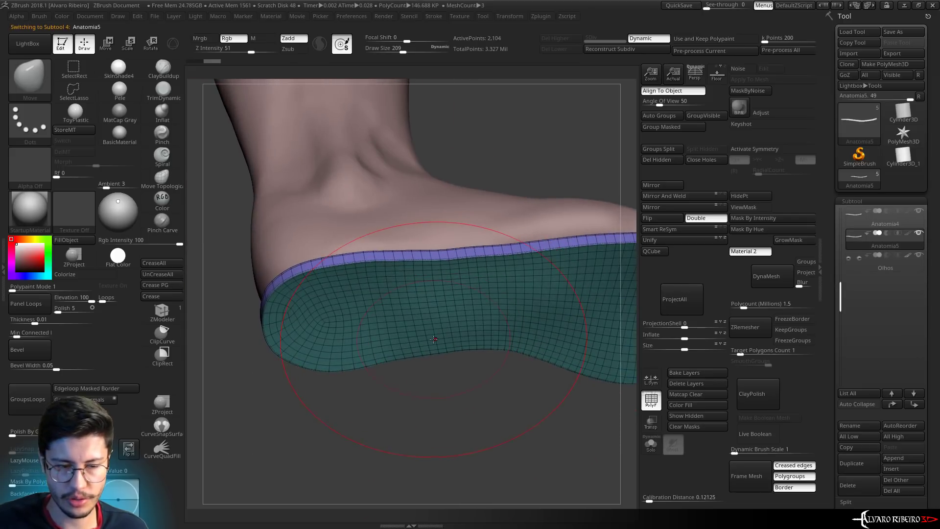
key("ctrl+shift")
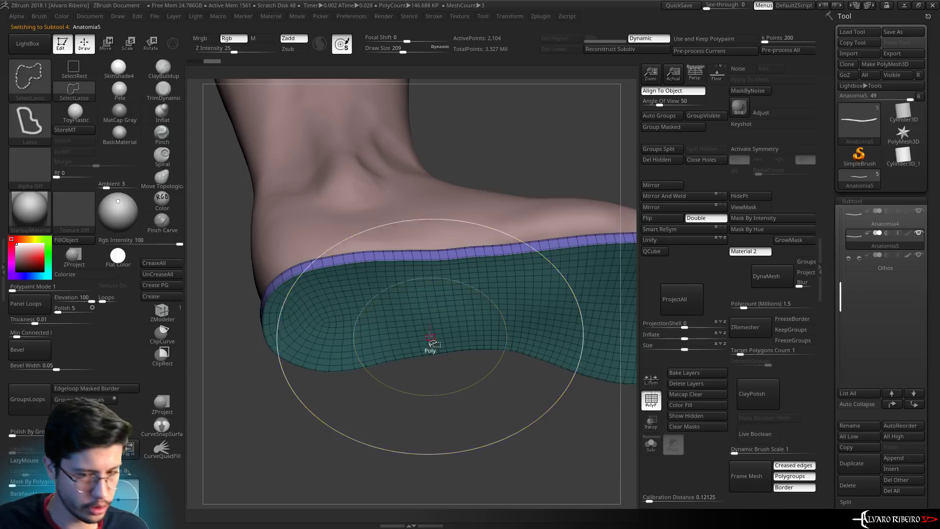
left_click(381, 308, "ctrl+shift")
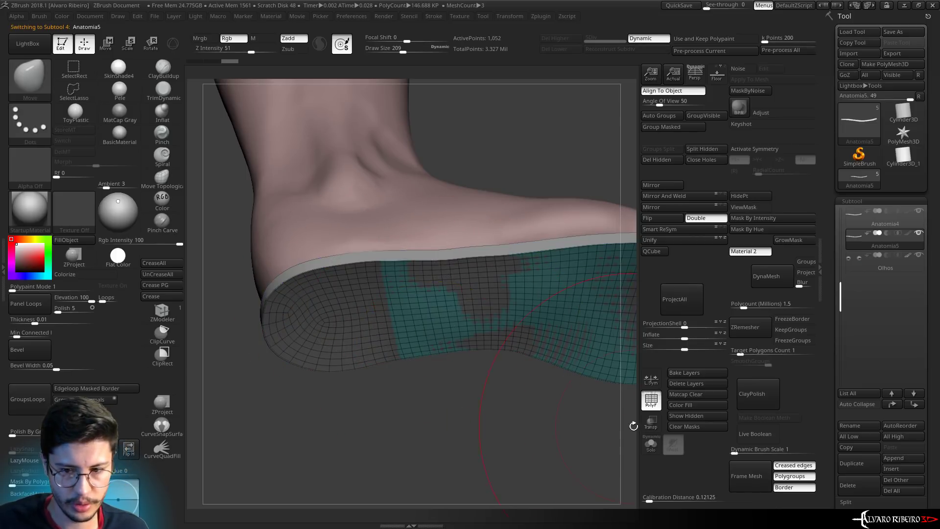
left_click(644, 442)
left_click_drag(561, 500, 636, 127)
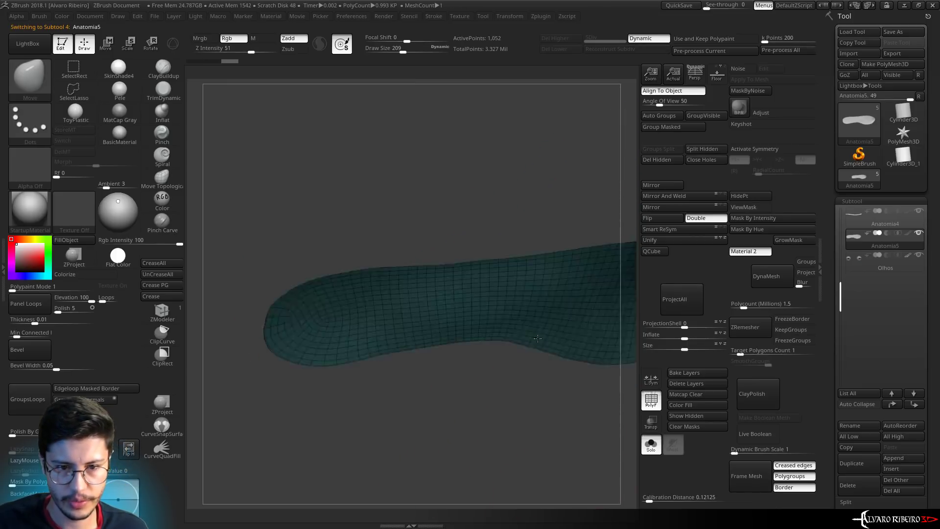
left_click(660, 160)
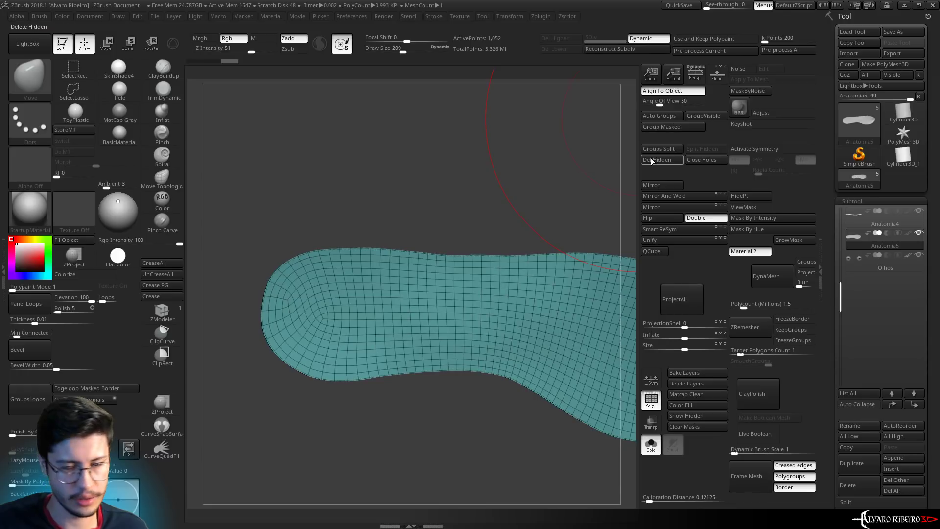
mouse_move(457, 196)
left_mouse_down()
mouse_move(385, 233)
mouse_move(453, 401)
left_mouse_up()
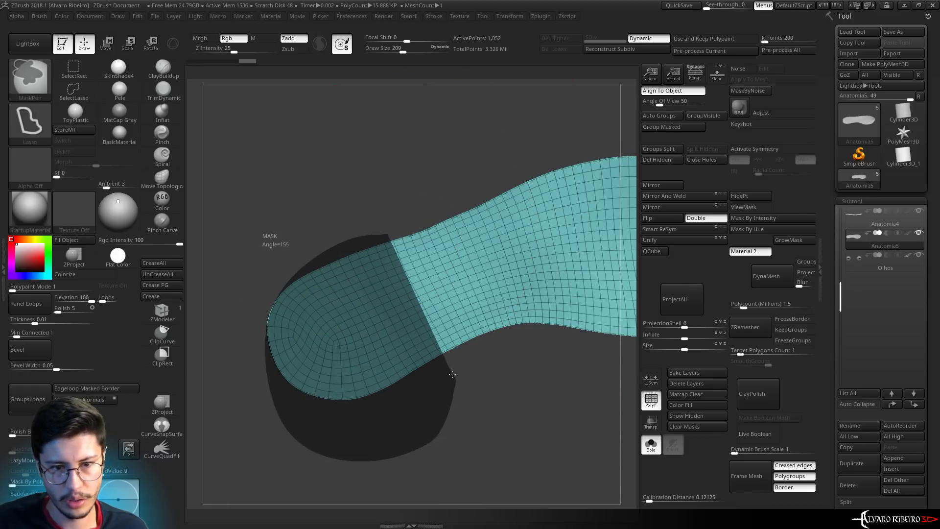
Mask the heel end, make it a purple polygroup, and delete the rest of the mesh
left_click_drag(448, 361, 488, 397, "ctrl")
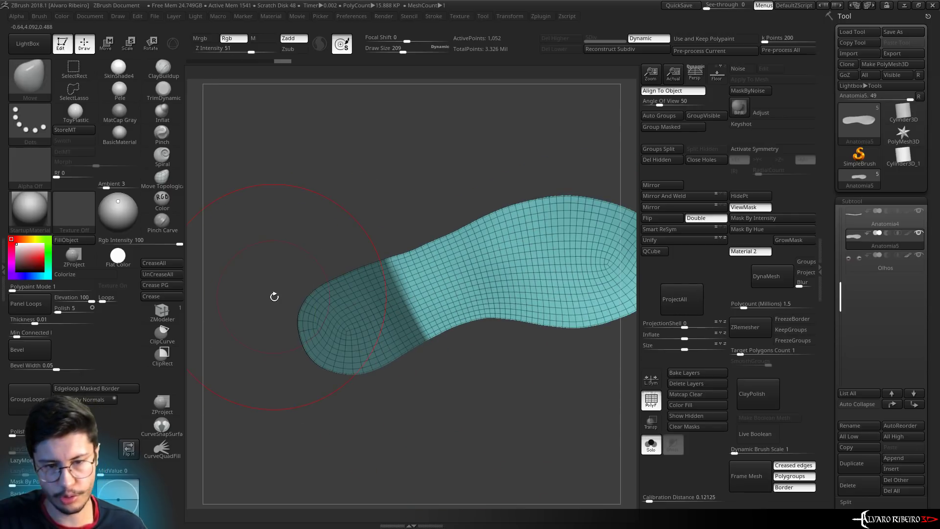
left_click_drag(457, 363, 436, 321, "alt")
left_click_drag(499, 395, 595, 417, "alt")
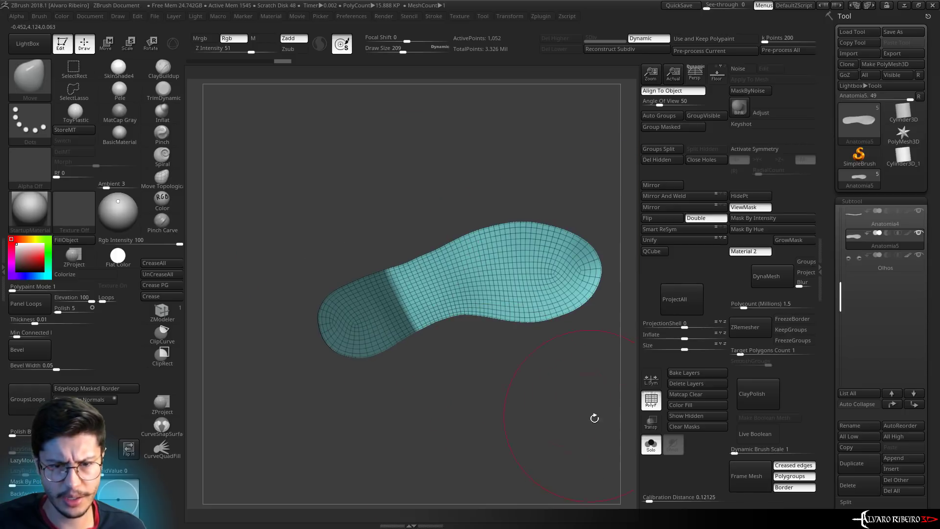
left_click(649, 448)
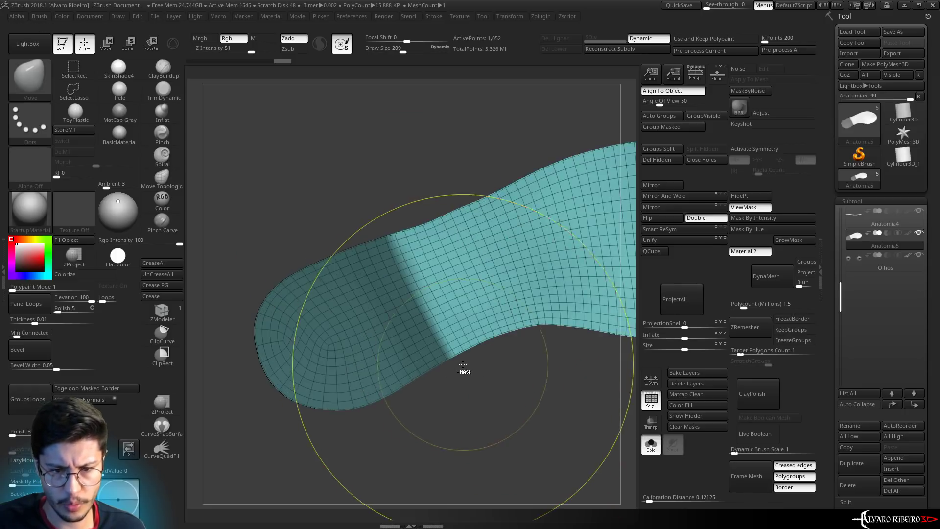
mouse_move(463, 363)
left_mouse_down("ctrl")
mouse_move(283, 297)
mouse_move(343, 191)
left_mouse_up("ctrl")
left_click_drag(413, 185, 415, 194)
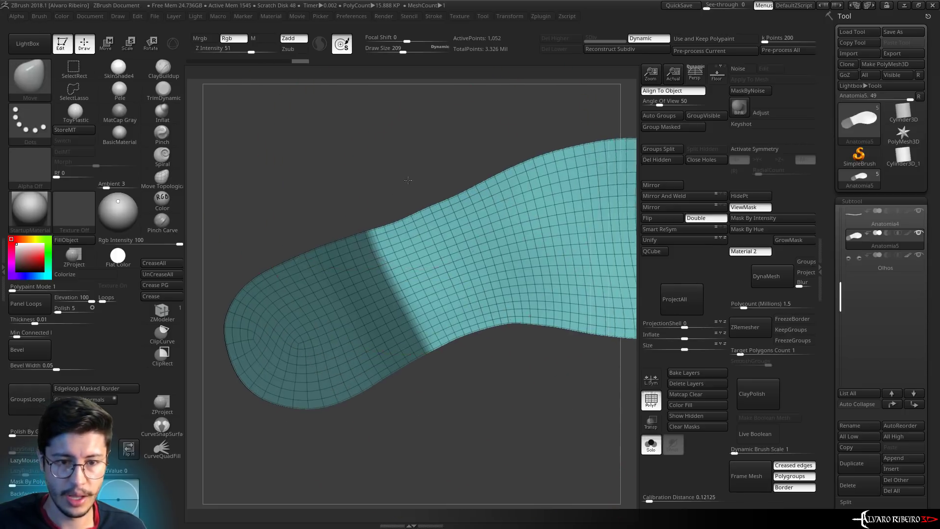
key("ctrl")
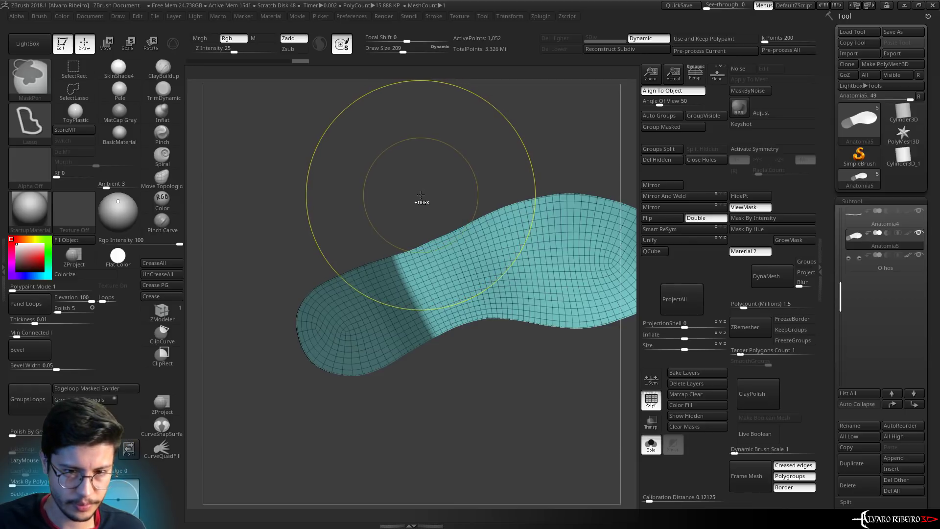
key("ctrl+w")
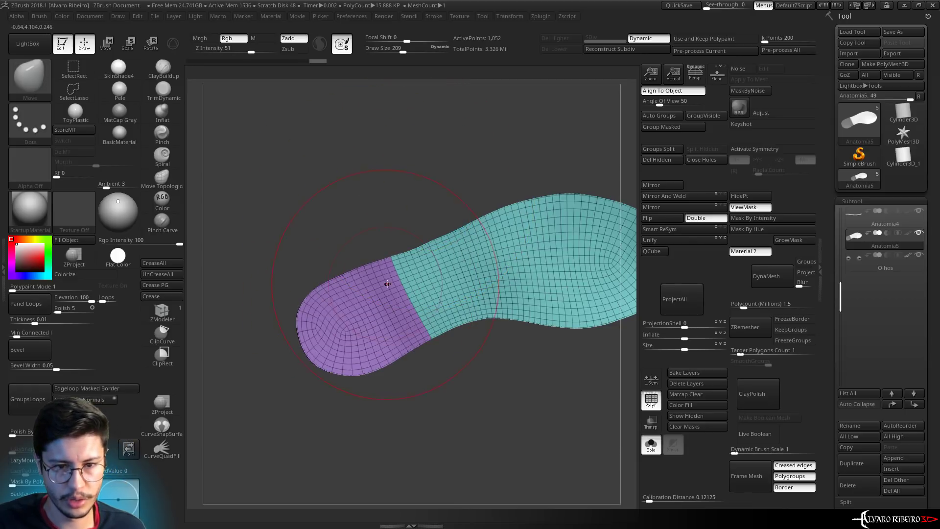
left_click(380, 290, "ctrl+shift")
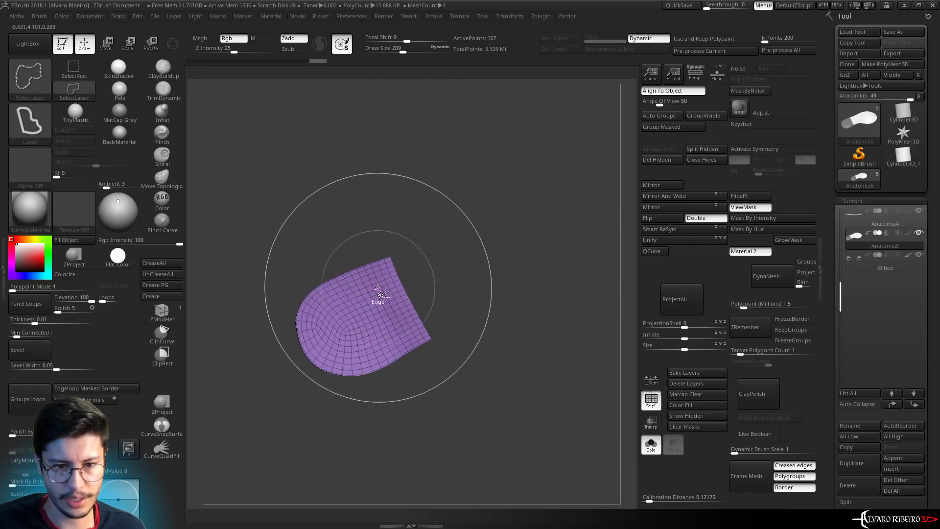
left_click(653, 160)
left_click_drag(500, 275, 488, 248)
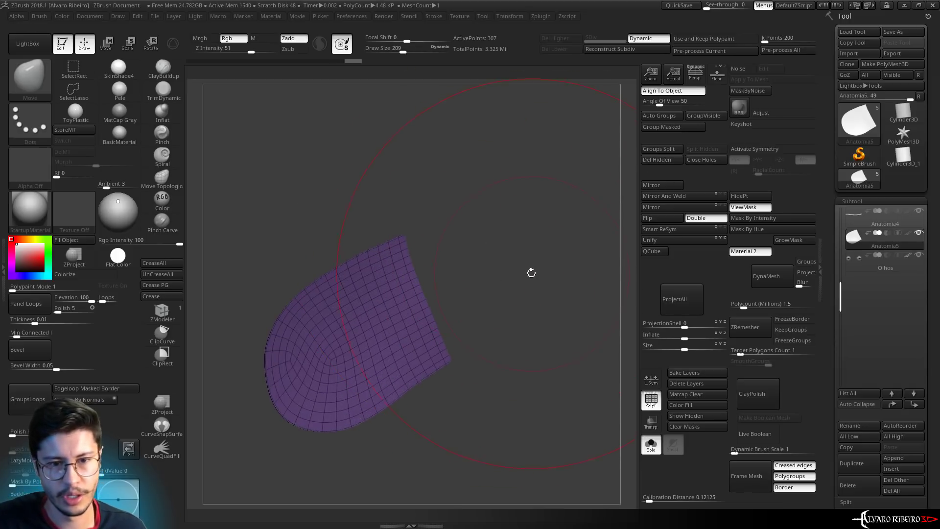
Flatten the heel piece with the Transpose line
mouse_move(532, 273)
left_mouse_down()
mouse_move(530, 313)
mouse_move(514, 313)
left_mouse_up()
key("w")
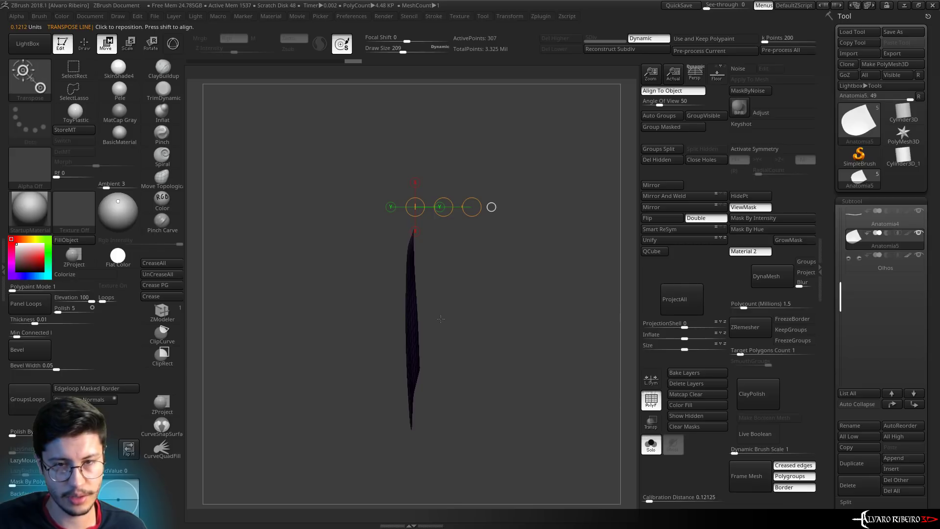
left_click_drag(410, 331, 477, 325)
left_click_drag(413, 325, 411, 325)
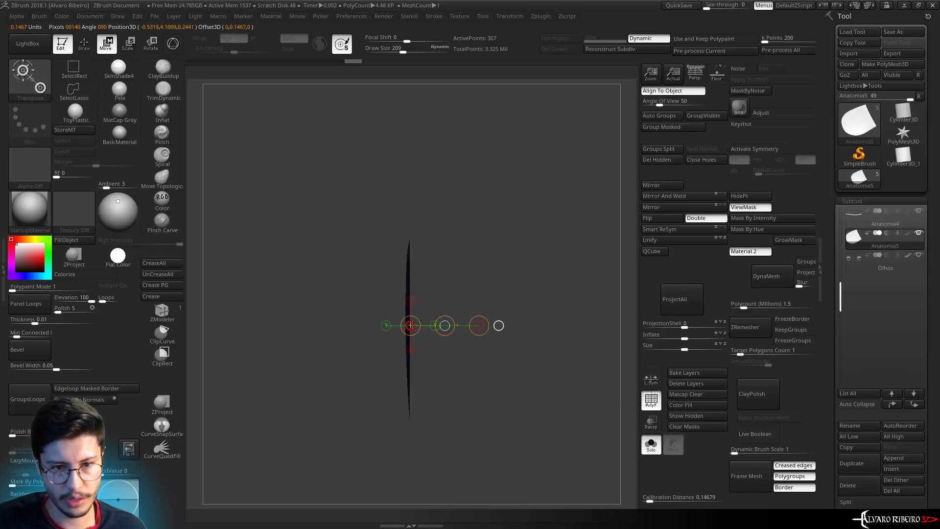
mouse_move(460, 274)
left_mouse_down()
mouse_move(504, 254)
mouse_move(201, 359)
mouse_move(194, 296)
mouse_move(492, 302)
left_mouse_up()
Extrude the piece into a thick block, turn on Dynamic subdivision, and show the foot again
key("q")
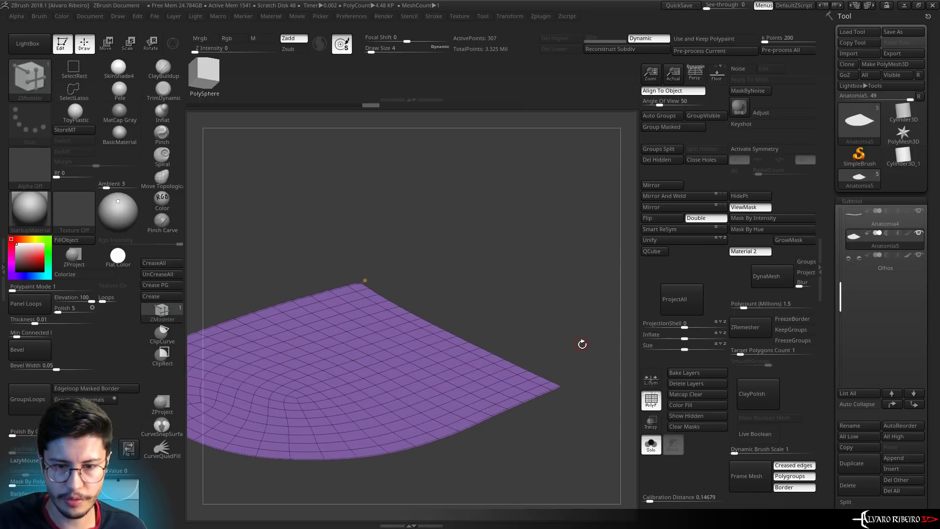
left_click(651, 444)
left_click(650, 444)
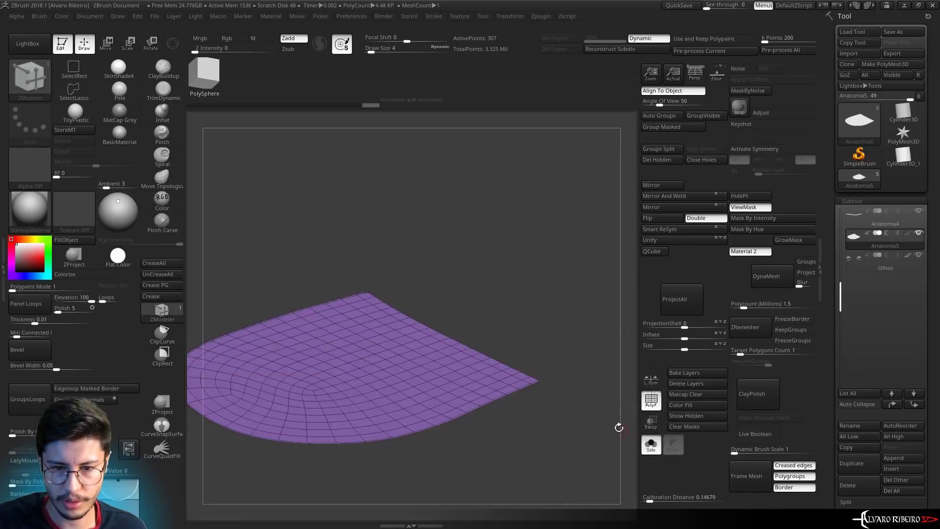
left_click(490, 389)
mouse_move(509, 352)
left_mouse_down()
mouse_move(506, 293)
mouse_move(565, 389)
mouse_move(356, 390)
left_mouse_up()
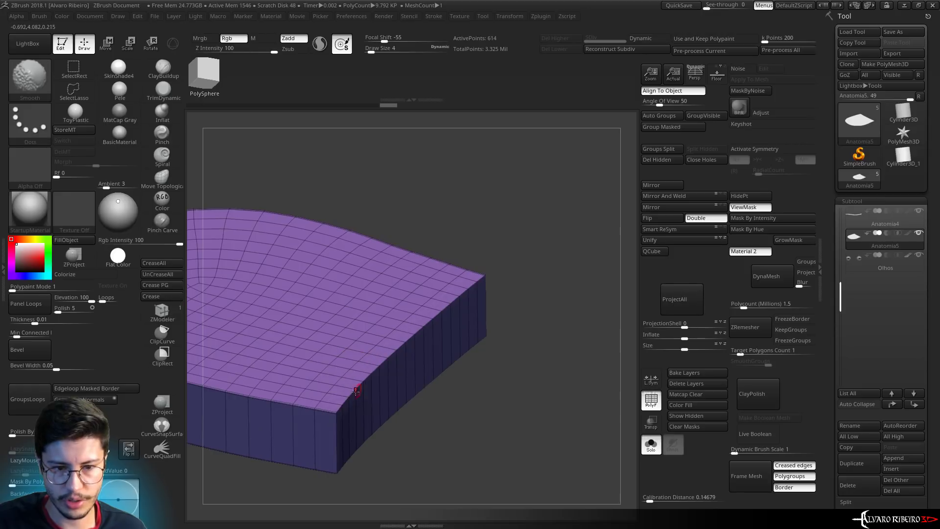
mouse_move(344, 400)
left_mouse_down()
mouse_move(431, 361)
mouse_move(518, 339)
left_mouse_up()
key("d")
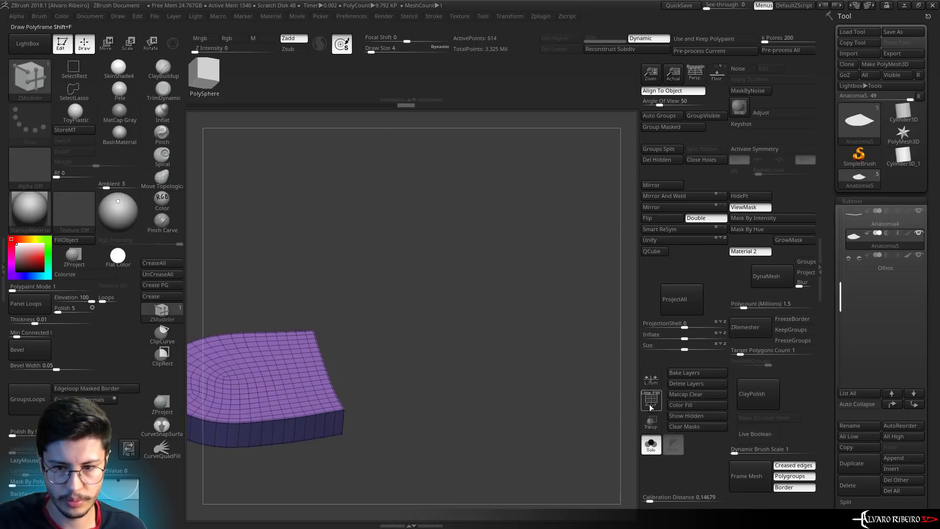
left_click(651, 443)
mouse_move(563, 469)
left_mouse_down()
mouse_move(550, 447)
mouse_move(554, 327)
mouse_move(476, 357)
mouse_move(510, 289)
mouse_move(504, 279)
mouse_move(473, 309)
mouse_move(443, 411)
left_mouse_up()
Lower the heel block beneath the insole with the Transpose line
key("w")
left_click(322, 303, "alt")
key("ctrl+z")
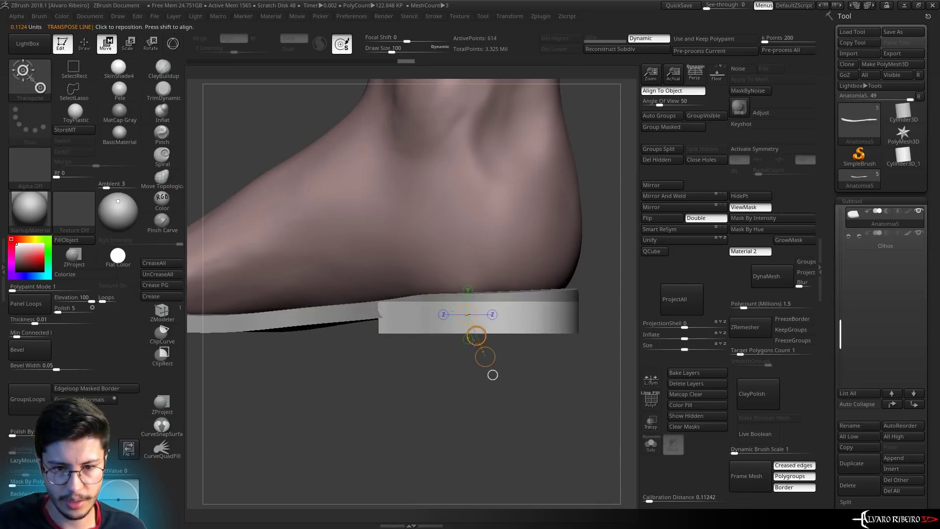
left_click_drag(498, 310, 498, 367)
left_click_drag(498, 329, 498, 339)
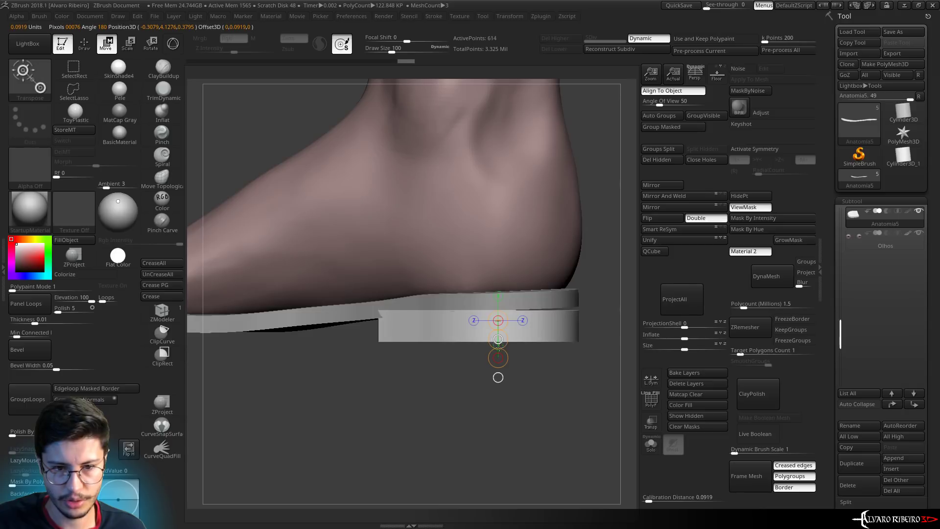
Pull the insole's heel edge down onto the block with the Move brush, then solo the insole
key("q")
left_click(364, 316, "alt")
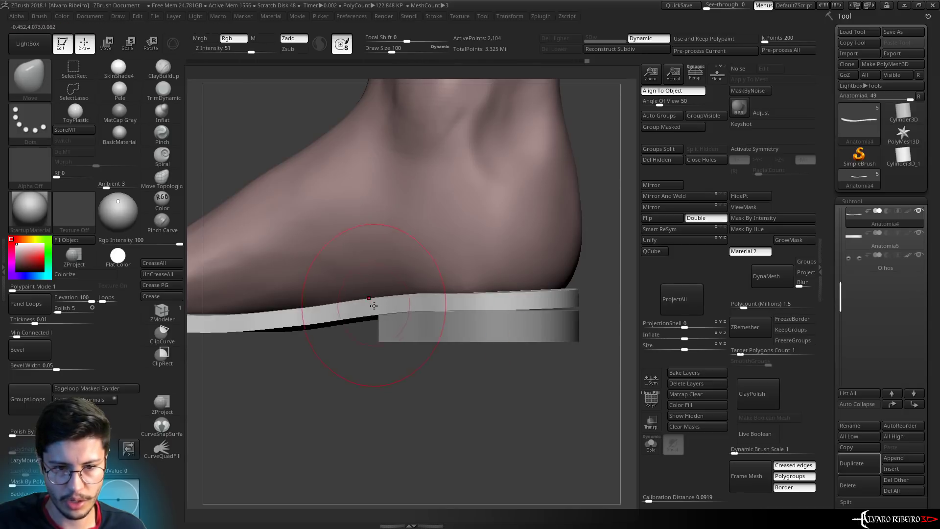
left_click_drag(373, 305, 375, 307)
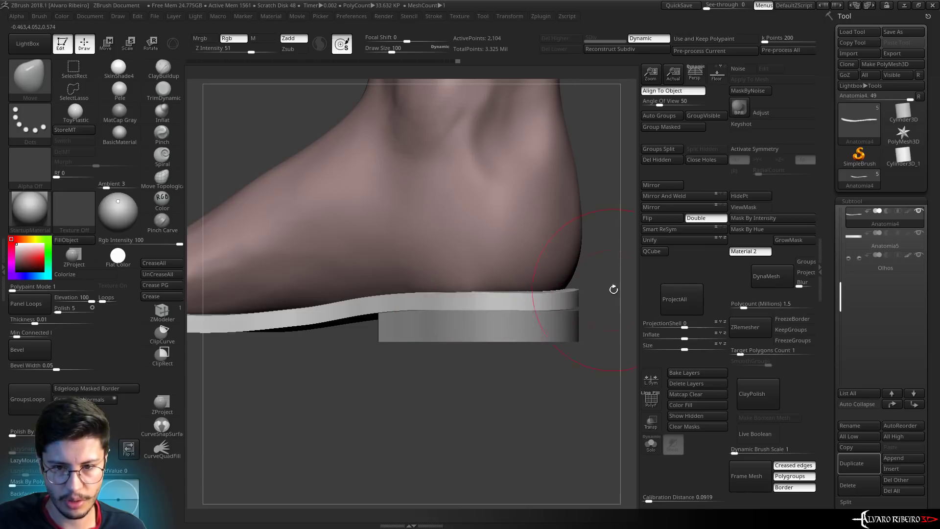
mouse_move(613, 290)
left_mouse_down()
mouse_move(507, 307)
mouse_move(474, 369)
mouse_move(457, 288)
left_mouse_up()
key("bracketleft")
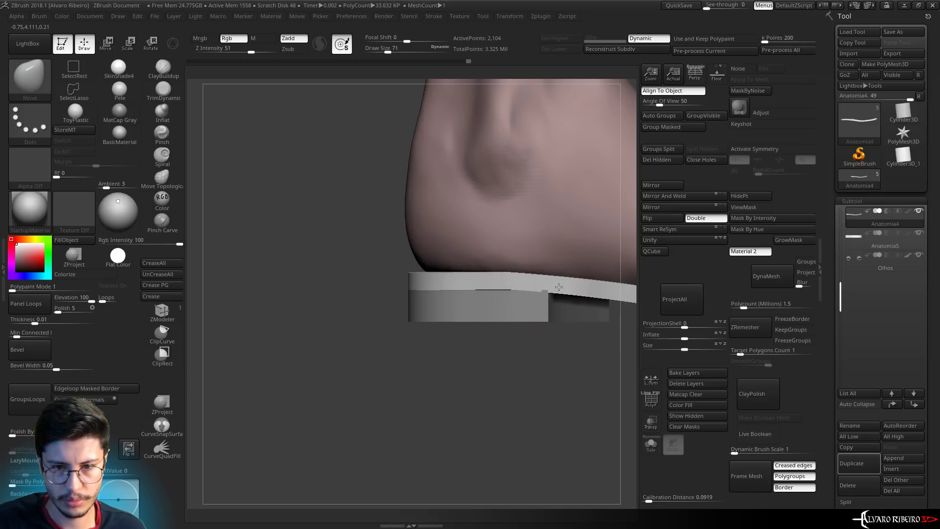
mouse_move(496, 280)
left_mouse_down()
mouse_move(426, 392)
mouse_move(474, 369)
mouse_move(465, 384)
mouse_move(555, 367)
mouse_move(470, 292)
mouse_move(512, 264)
mouse_move(510, 340)
mouse_move(458, 250)
mouse_move(516, 321)
left_mouse_up()
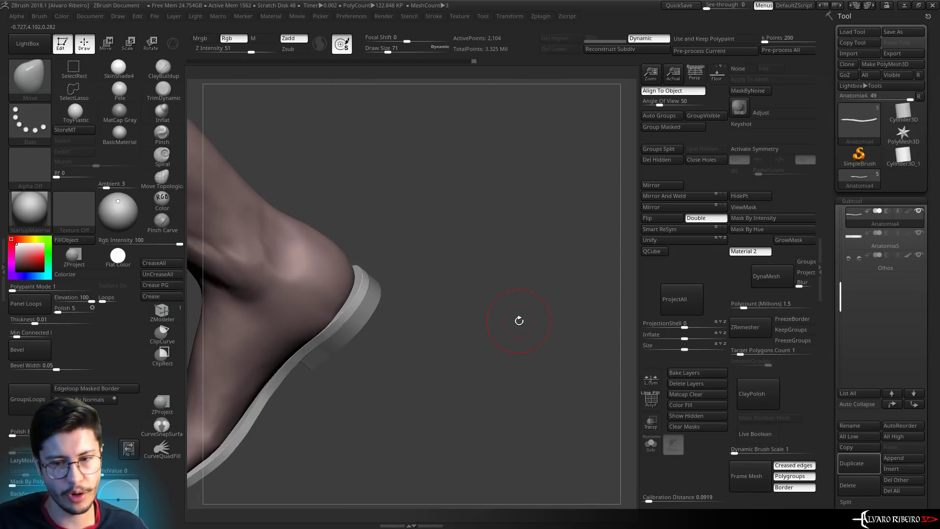
key("ctrl+shift+s")
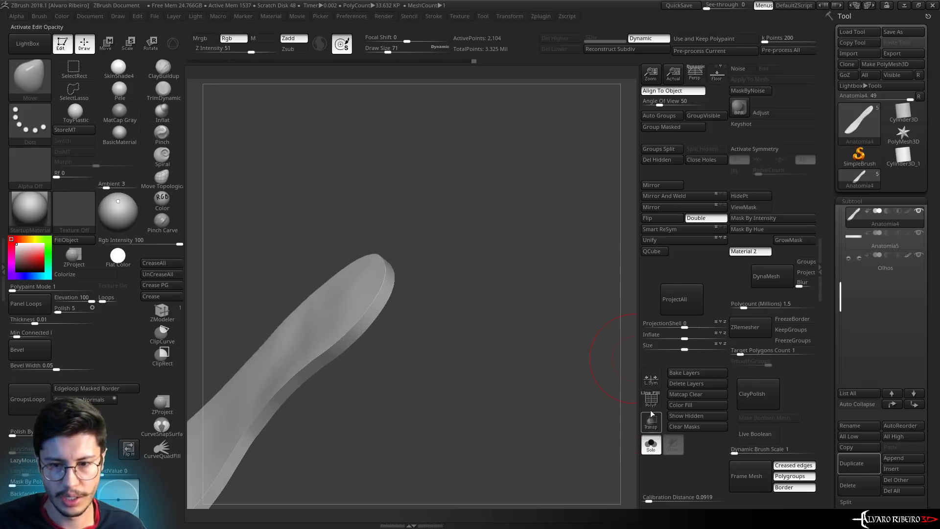
Show the insole's polygroup wireframe with PolyF and turn on Ghost transparency
key("shift+f")
left_click_drag(493, 336, 543, 369)
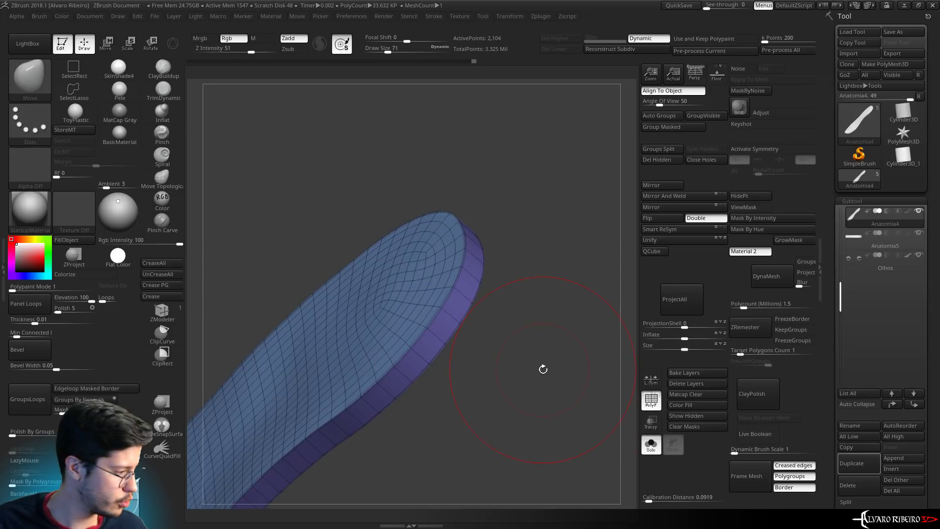
left_click_drag(556, 403, 671, 439)
left_click(672, 443)
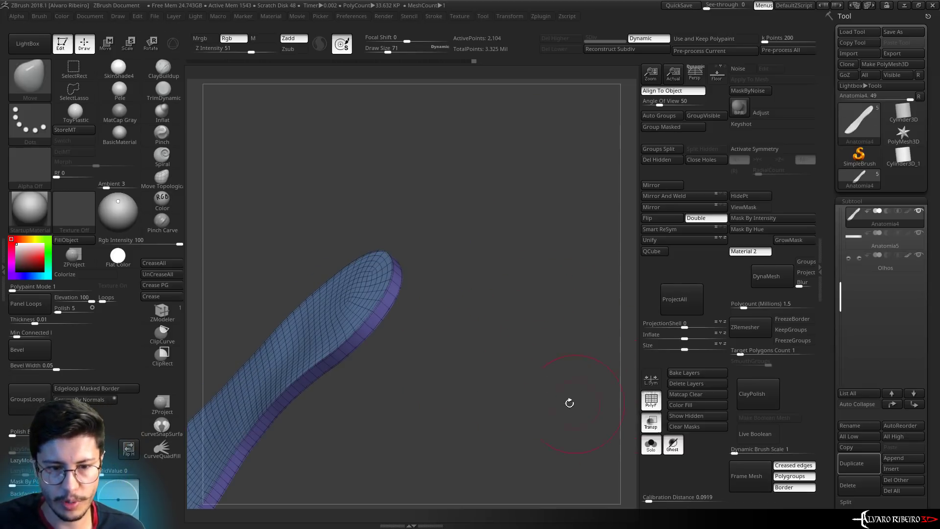
mouse_move(566, 398)
left_mouse_down()
mouse_move(552, 323)
mouse_move(542, 336)
mouse_move(524, 321)
mouse_move(546, 335)
left_mouse_up()
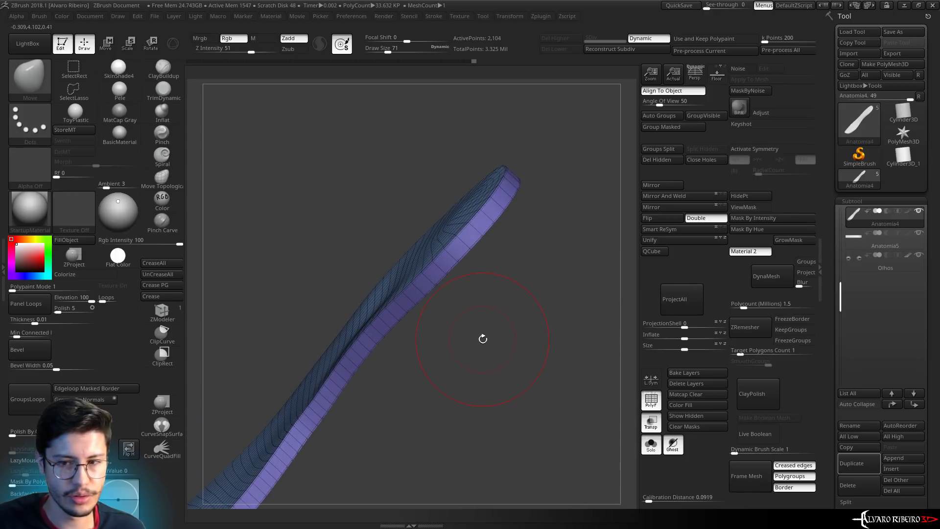
left_click(869, 199)
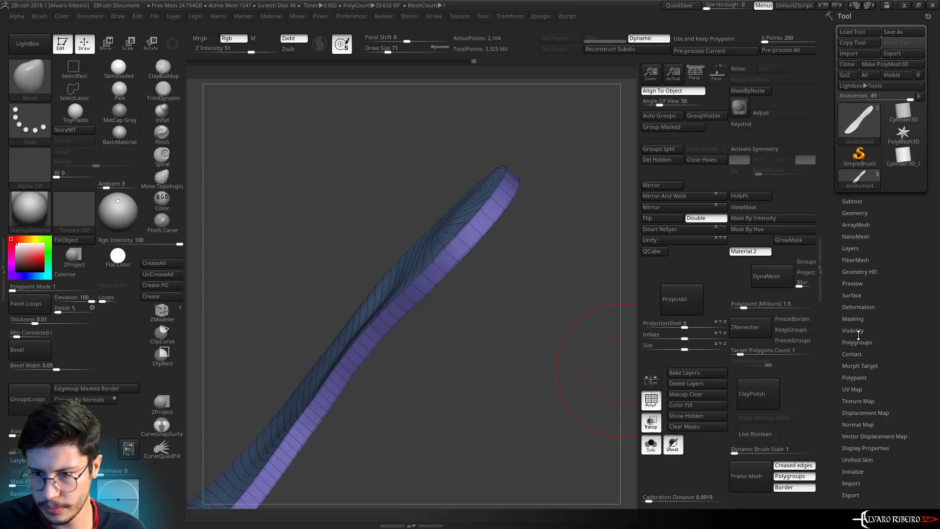
Apply Polish By Groups from Tool > Deformation to smooth the insole's outline
left_click(864, 307)
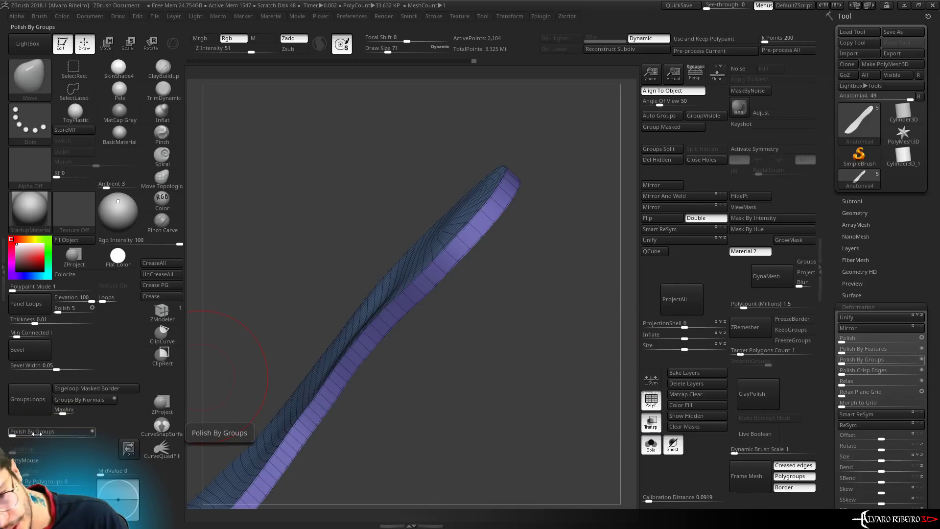
left_click_drag(37, 433, 27, 423)
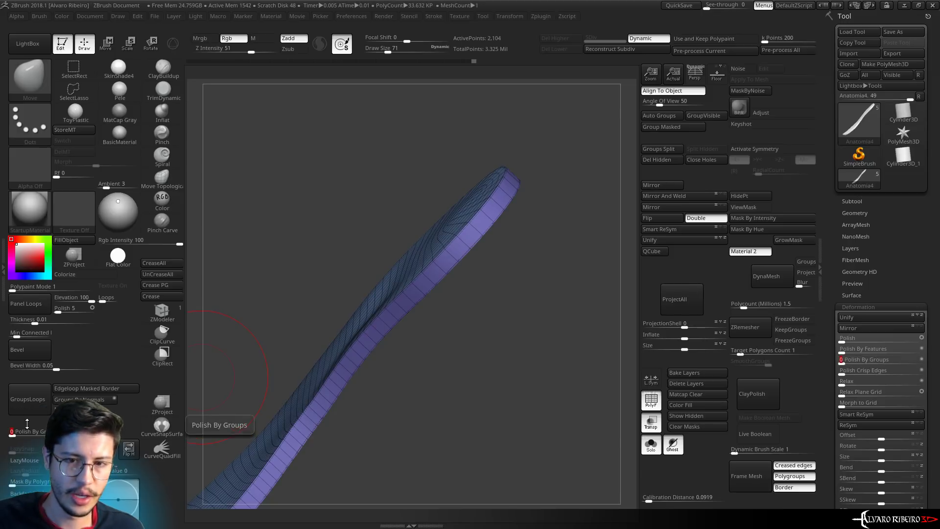
key("ctrl")
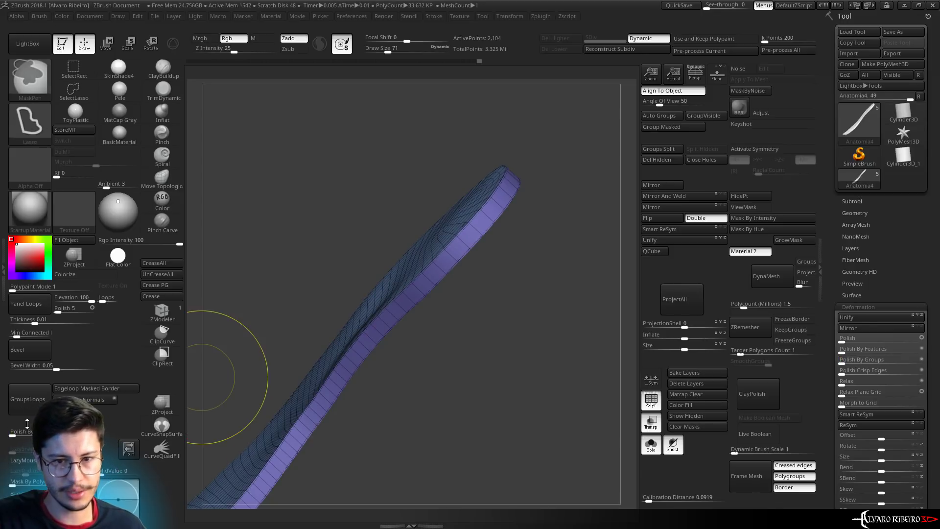
left_click_drag(411, 380, 503, 379)
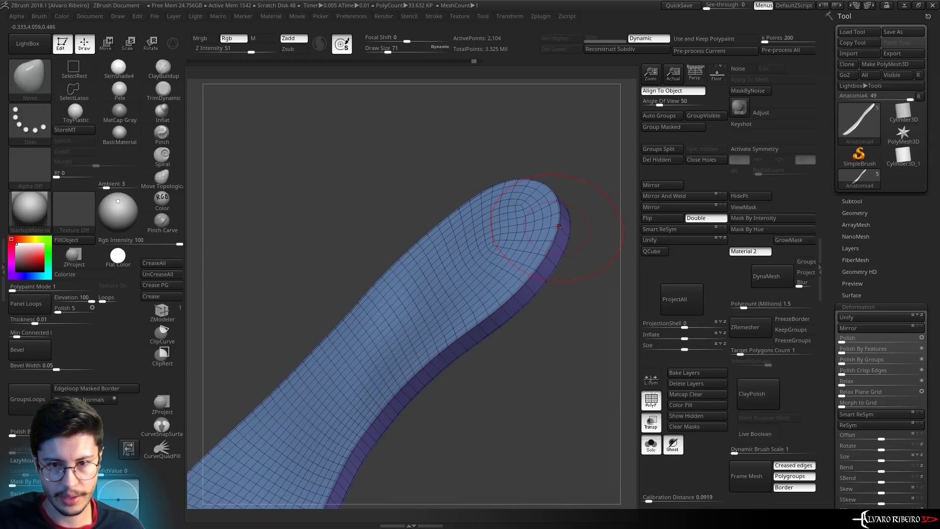
left_click_drag(597, 219, 601, 272)
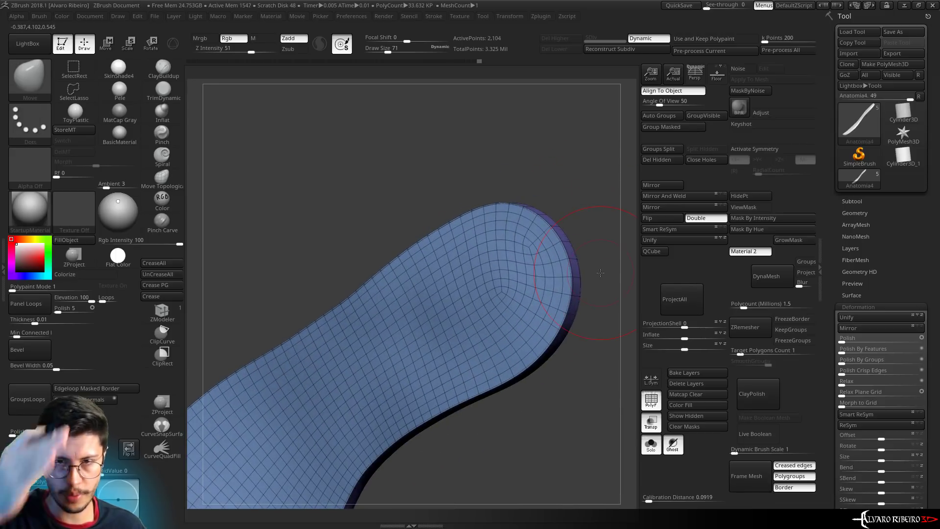
key("ctrl")
mouse_move(572, 168)
left_mouse_down()
mouse_move(583, 162)
mouse_move(555, 152)
mouse_move(520, 202)
mouse_move(568, 141)
mouse_move(456, 193)
left_mouse_up()
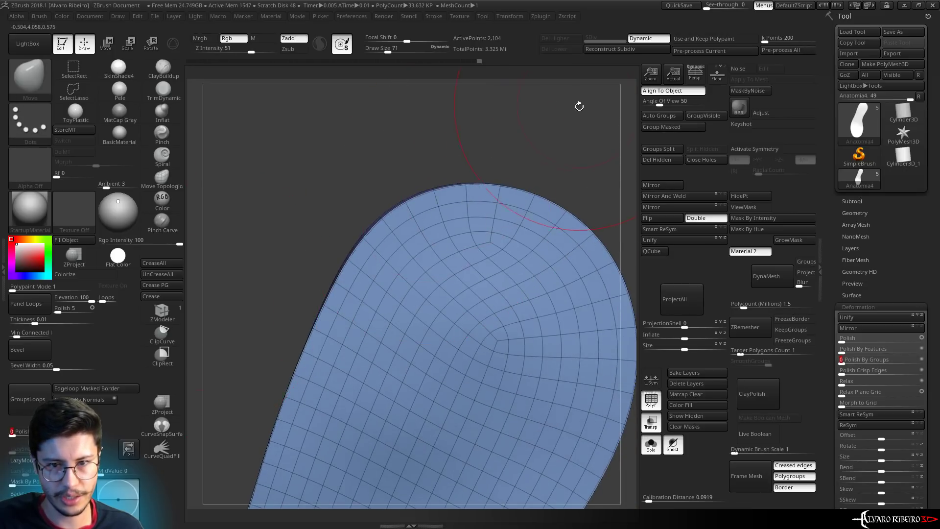
left_click_drag(579, 105, 625, 305)
Make the Anatomia5 heel block active and frame it in the view
key("ctrl+z")
mouse_move(637, 343)
left_mouse_down()
mouse_move(467, 266)
mouse_move(509, 378)
mouse_move(191, 342)
left_mouse_up()
key("f")
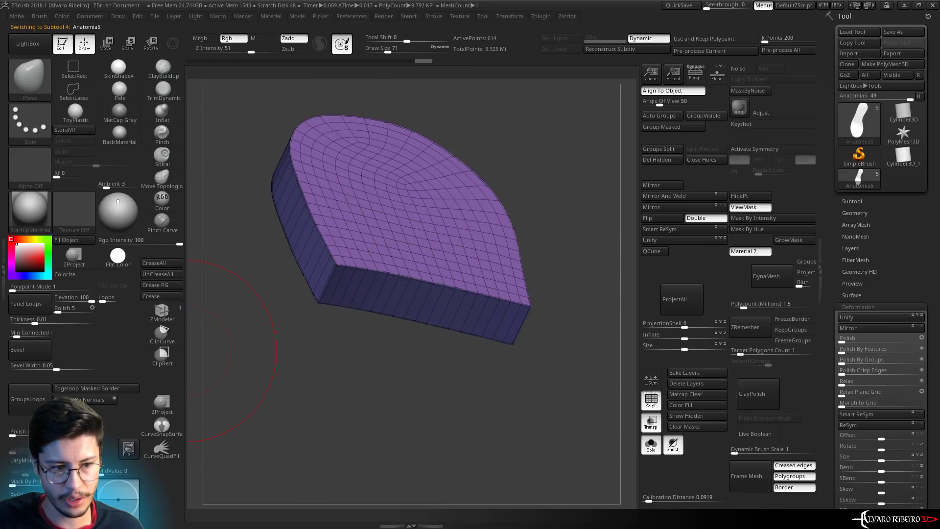
Round off the heel block's corners with Polish By Groups
left_click(19, 433)
mouse_move(416, 361)
left_mouse_down()
mouse_move(420, 423)
mouse_move(346, 380)
mouse_move(323, 411)
mouse_move(333, 328)
left_mouse_up()
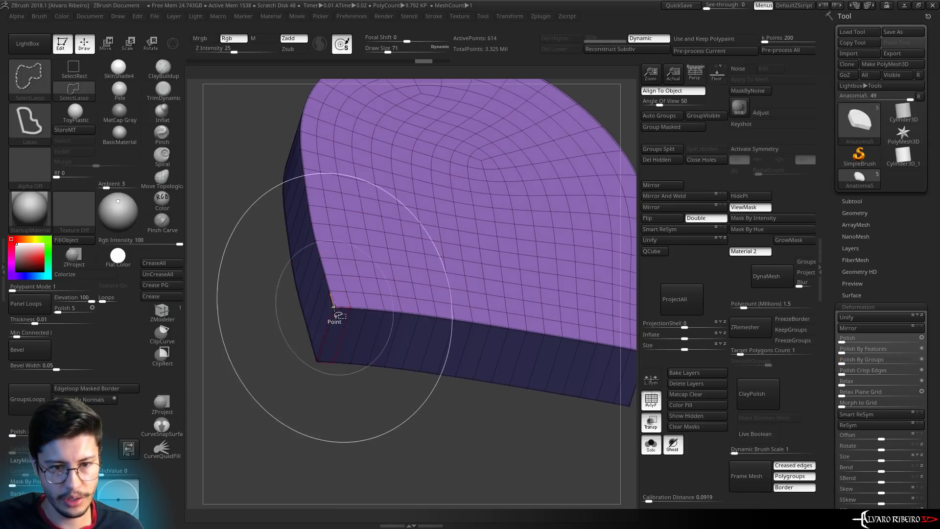
left_click(340, 365, "ctrl+shift")
left_click(340, 424, "ctrl+shift")
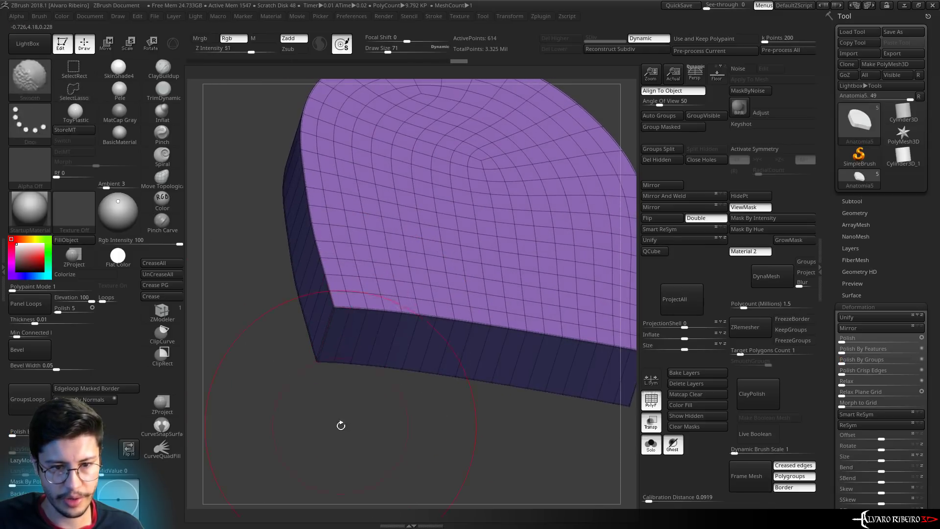
mouse_move(339, 424)
left_mouse_down()
mouse_move(378, 443)
mouse_move(274, 273)
left_mouse_up()
Mask the block's side faces, polish by groups again, then display the foot around it
mouse_move(278, 384)
left_mouse_down("ctrl")
mouse_move(380, 299)
mouse_move(355, 286)
left_mouse_up("ctrl")
left_click_drag(399, 377, 322, 476)
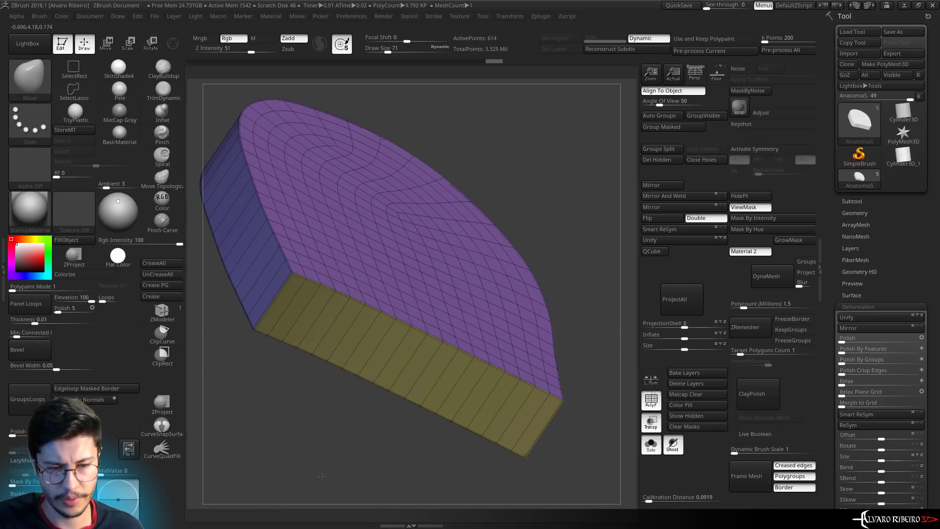
left_click(14, 435)
left_click_drag(457, 479, 321, 471)
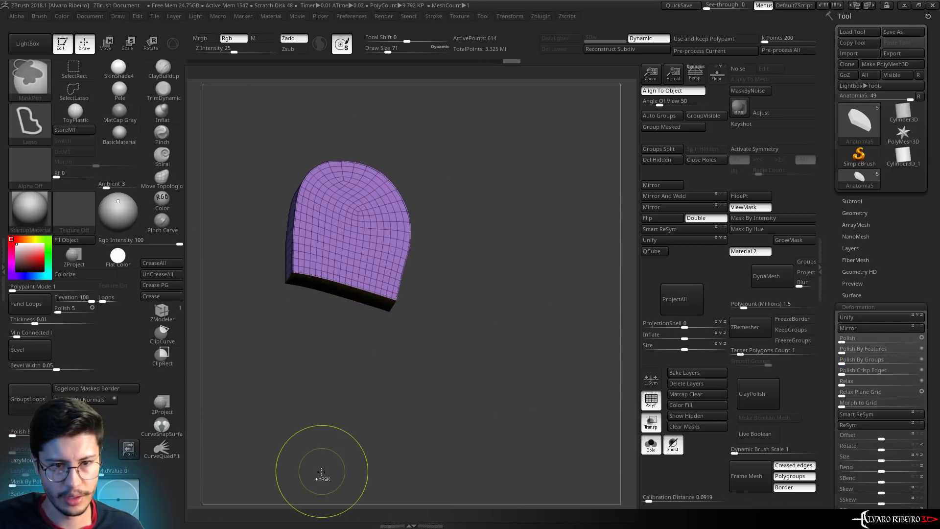
left_click(651, 399)
left_click(651, 422)
left_click(651, 444)
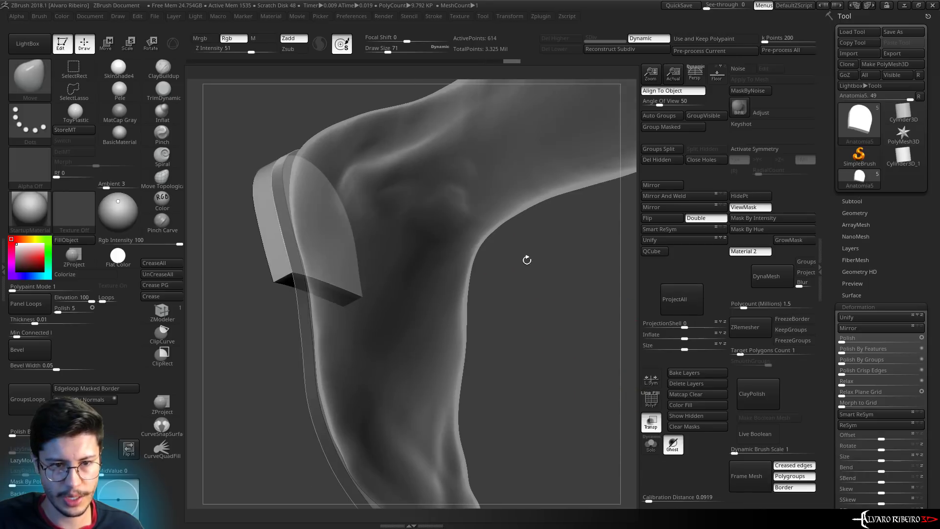
Make the foot opaque again, turn to a side view, and select the Anatomia4 insole subtool
left_click(651, 422)
left_click_drag(518, 340, 543, 311)
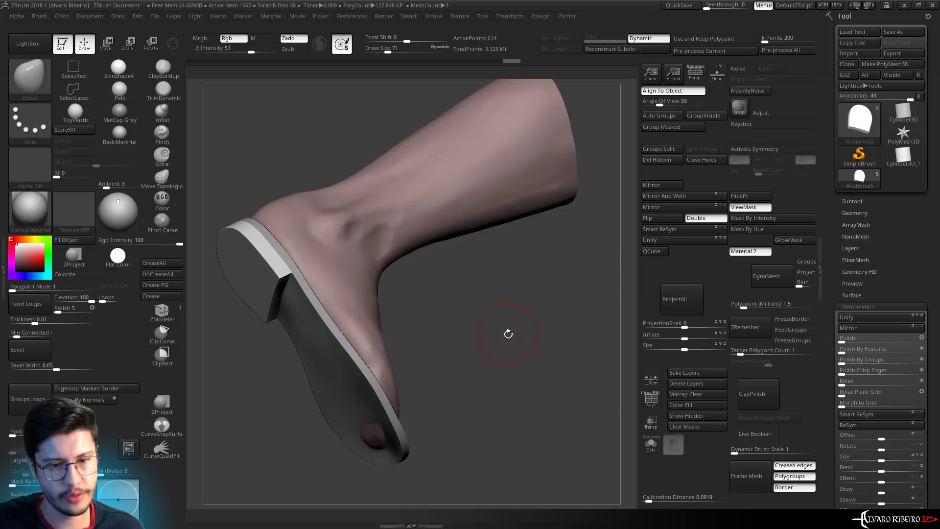
mouse_move(508, 334)
left_mouse_down("shift")
mouse_move(510, 351)
mouse_move(537, 367)
mouse_move(370, 267)
left_mouse_up("shift")
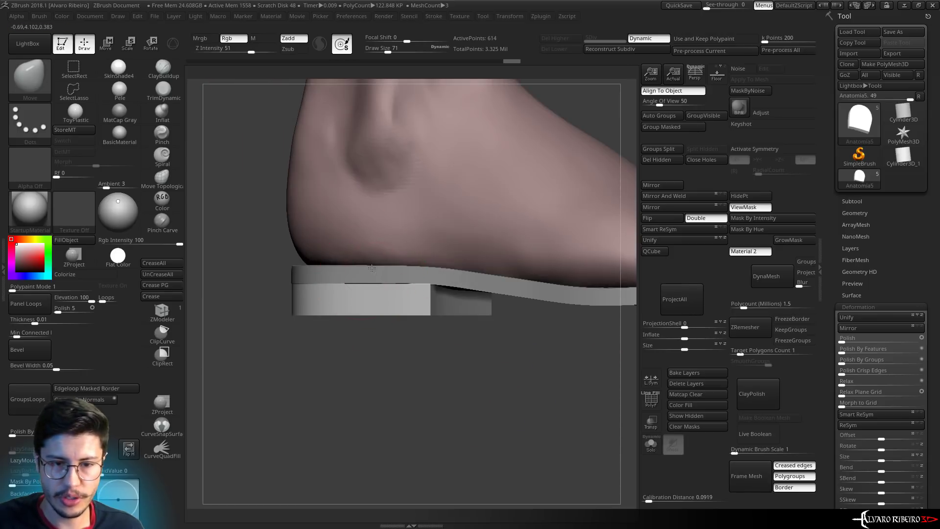
left_click(371, 268, "alt")
Resize the brush to about 108 and orbit around the heel to inspect the insole's fit
left_click_drag(378, 340, 410, 336, "alt")
key("bracketright")
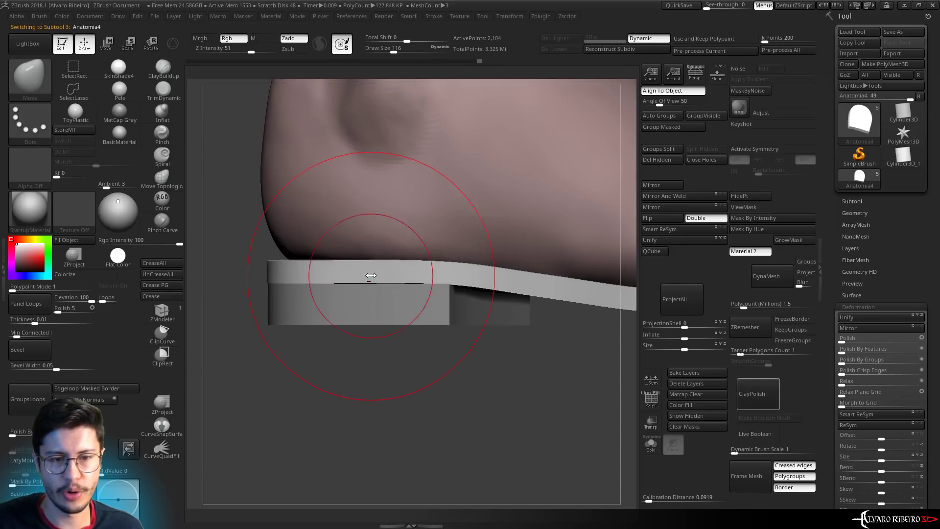
left_click_drag(460, 267, 457, 273)
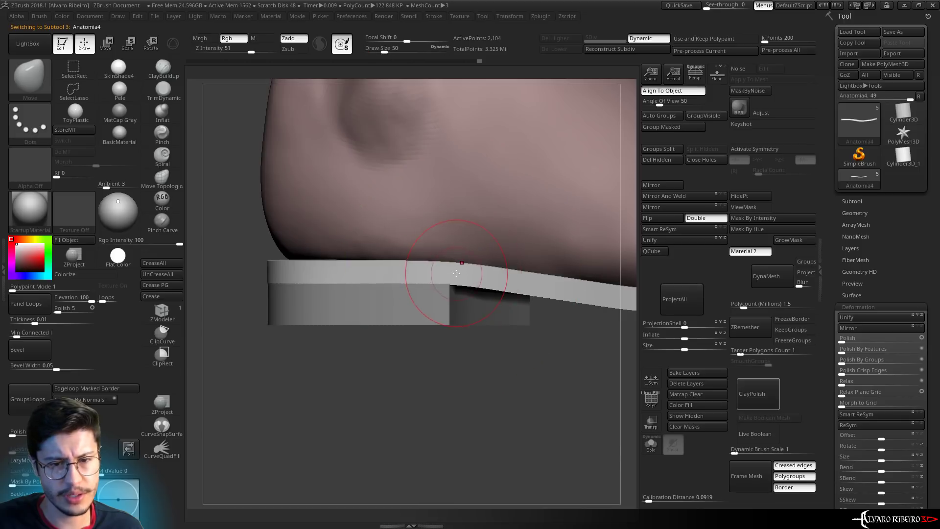
mouse_move(455, 313)
left_mouse_down("alt")
mouse_move(409, 367)
mouse_move(492, 367)
mouse_move(494, 343)
mouse_move(491, 324)
mouse_move(413, 335)
mouse_move(393, 273)
left_mouse_up("alt")
key("bracketright")
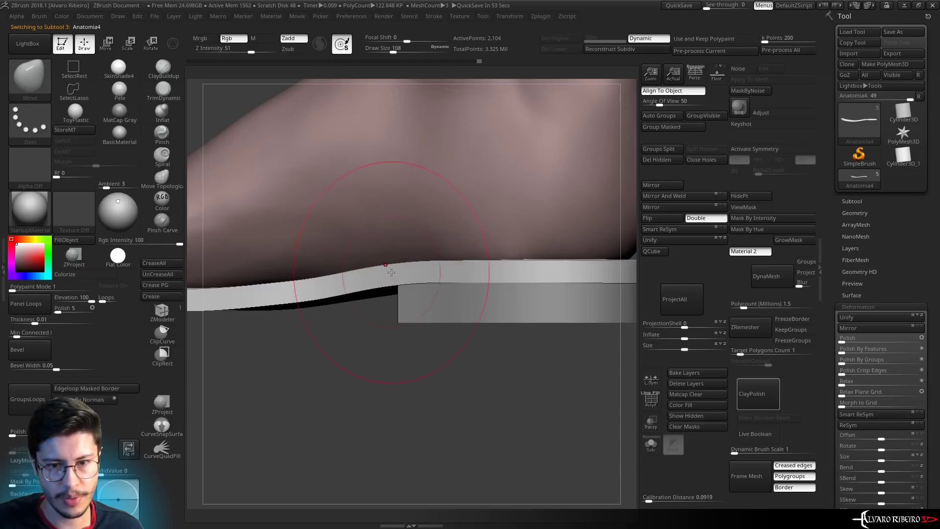
key("f")
mouse_move(411, 331)
left_mouse_down()
mouse_move(406, 392)
mouse_move(362, 354)
left_mouse_up()
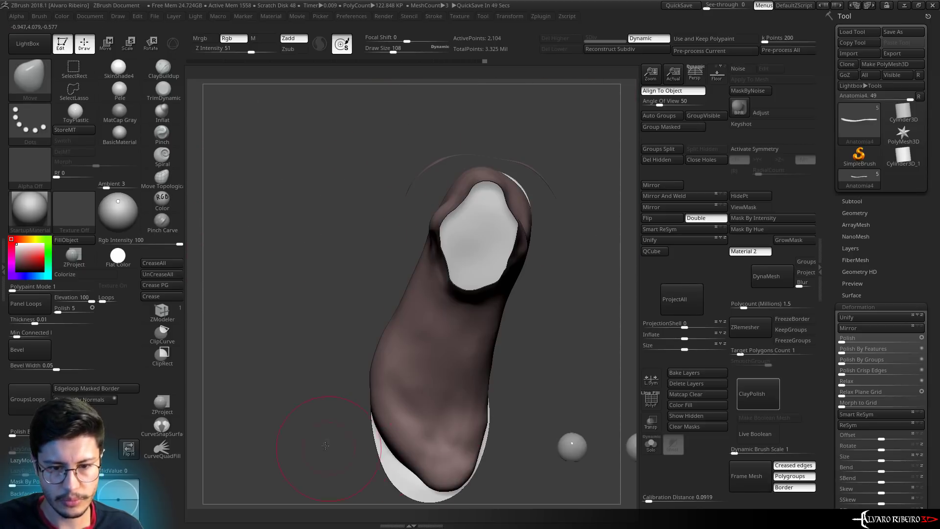
Set Draw Size to 330 and inspect the sole from below, then from the side
type("330")
key("Return")
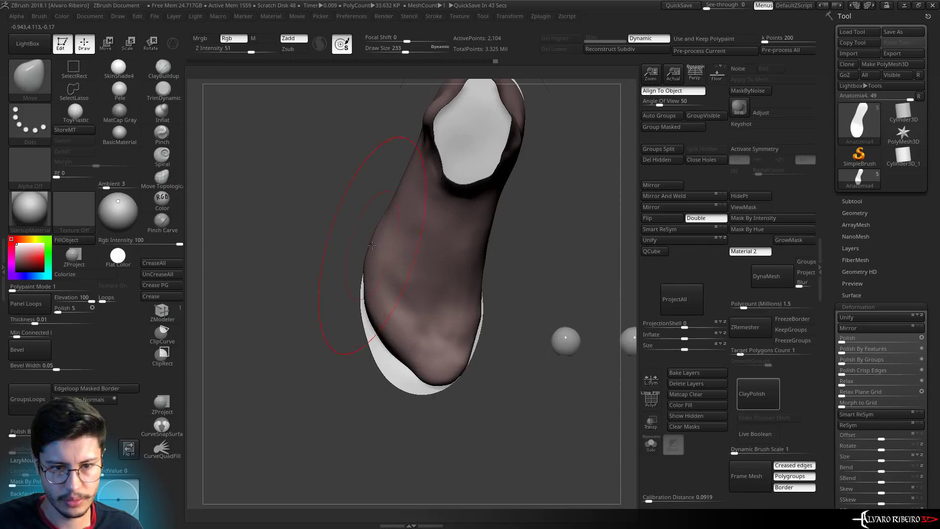
left_click_drag(354, 255, 343, 220)
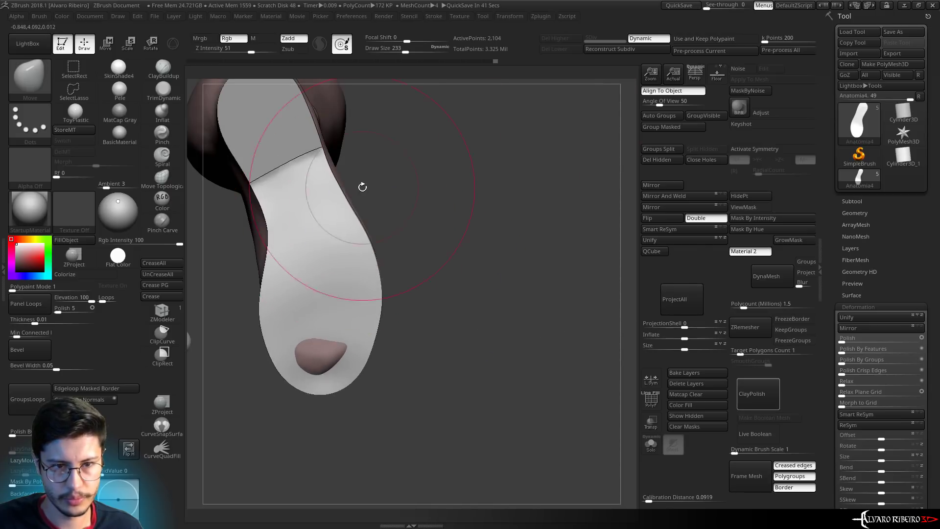
left_click_drag(361, 185, 373, 239)
mouse_move(481, 238)
left_mouse_down()
mouse_move(603, 212)
mouse_move(560, 230)
mouse_move(483, 361)
mouse_move(420, 353)
left_mouse_up()
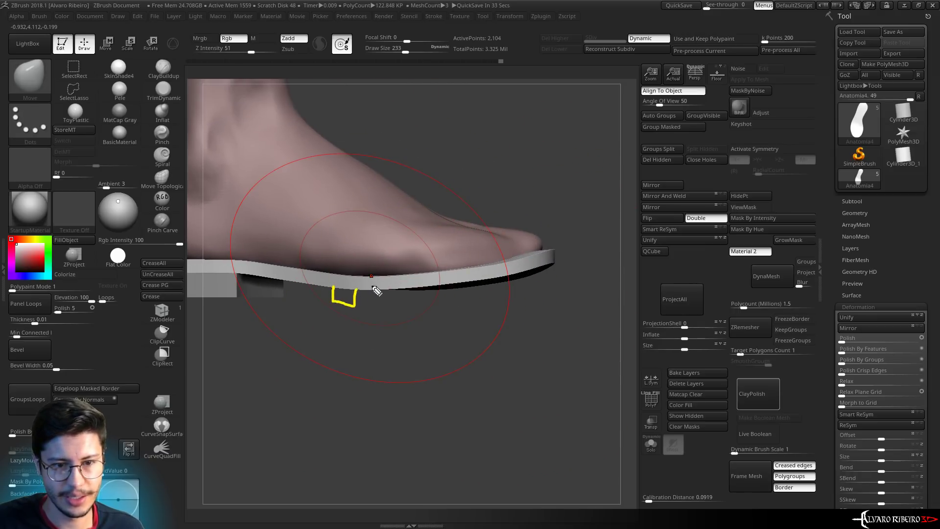
Mark the gaps under the sole, shrink the brush to 104, and view the whole foot
left_click_drag(449, 302, 513, 277)
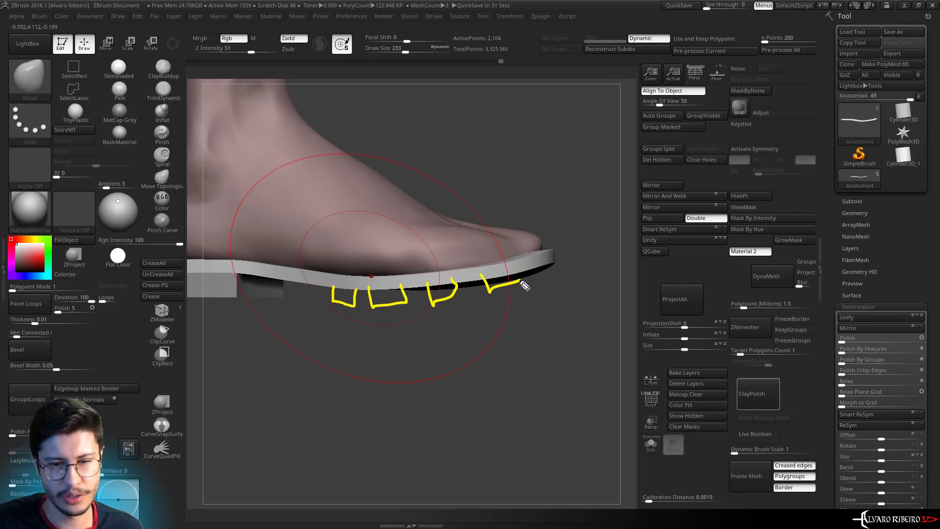
key("ctrl")
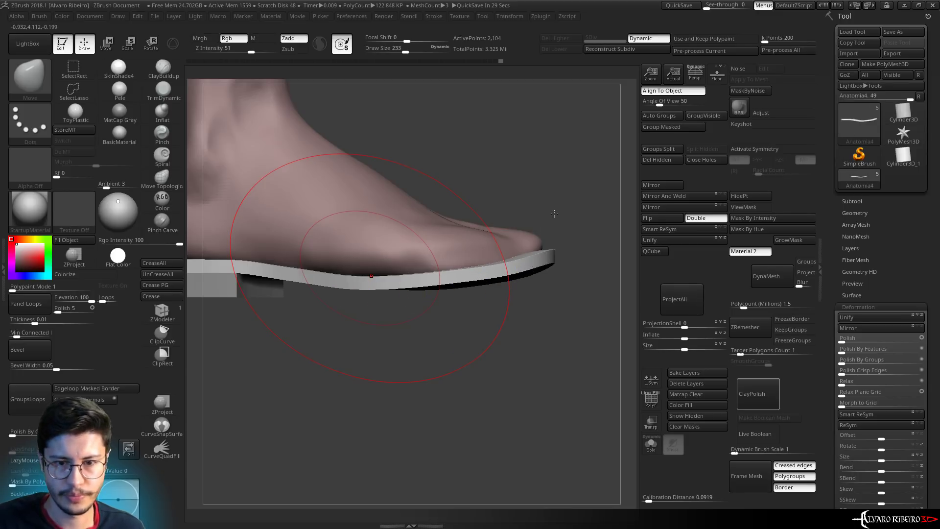
left_click(371, 276, "ctrl")
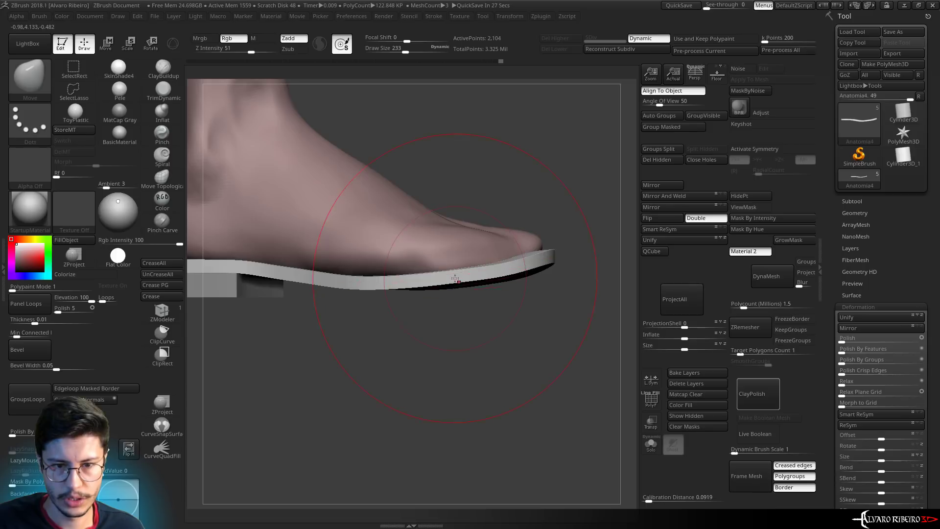
key("bracketleft")
key("bracketleft")
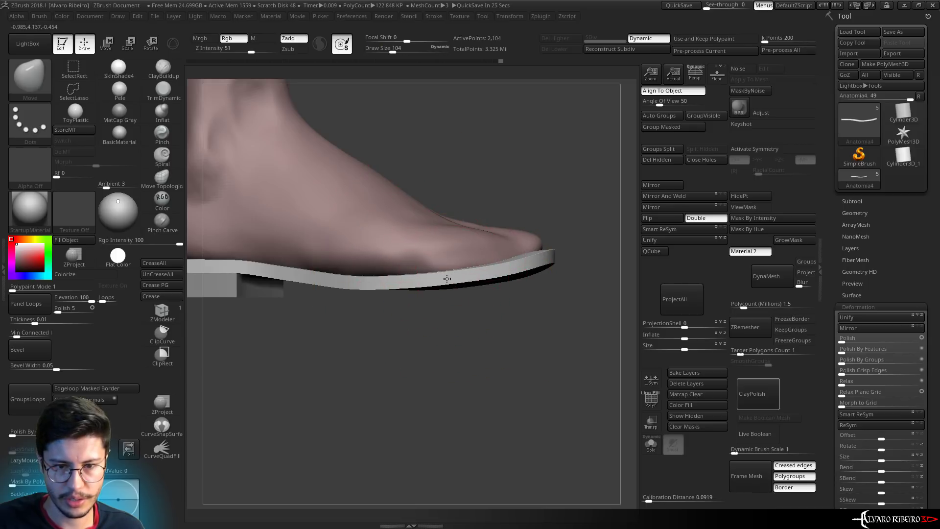
left_click_drag(445, 278, 448, 296)
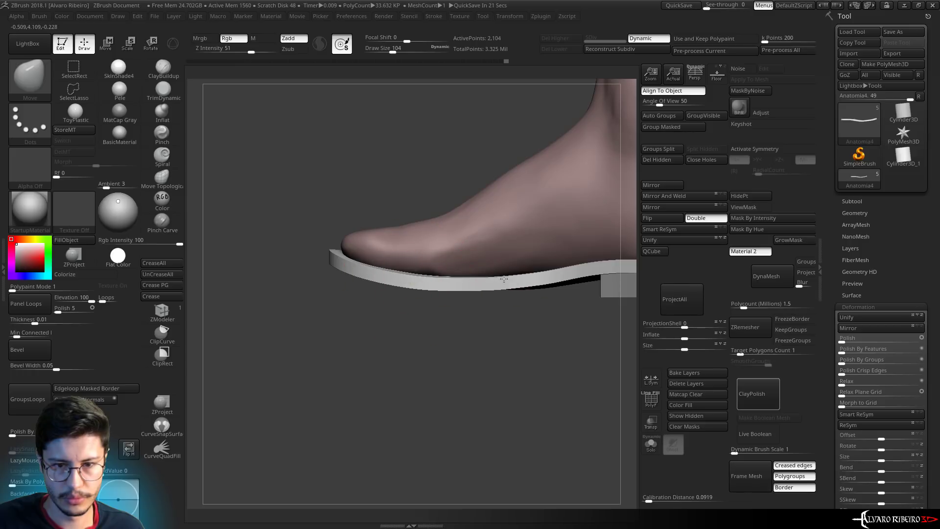
mouse_move(504, 279)
left_mouse_down("alt")
mouse_move(331, 510)
mouse_move(372, 494)
mouse_move(393, 514)
mouse_move(405, 498)
left_mouse_up("alt")
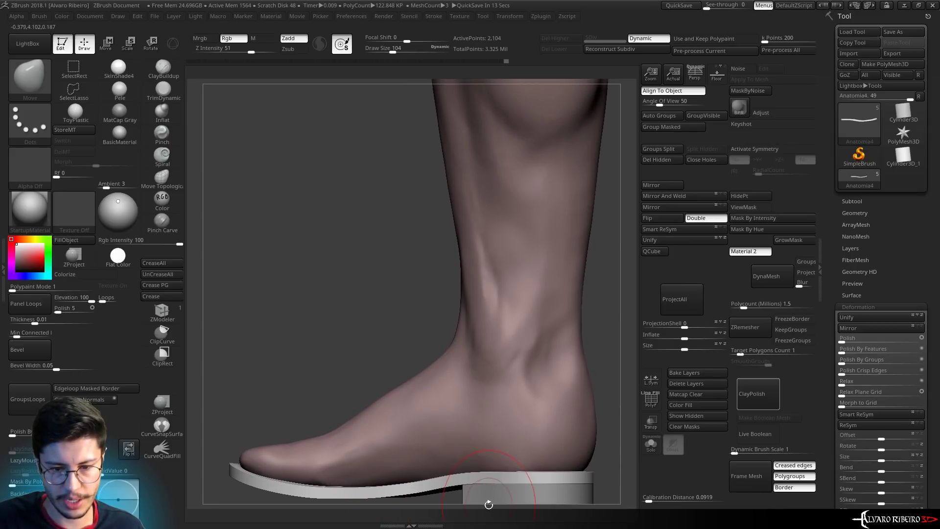
Set the brush to about 157 and shape the sole edge near the toe
key("bracketright")
key("bracketright")
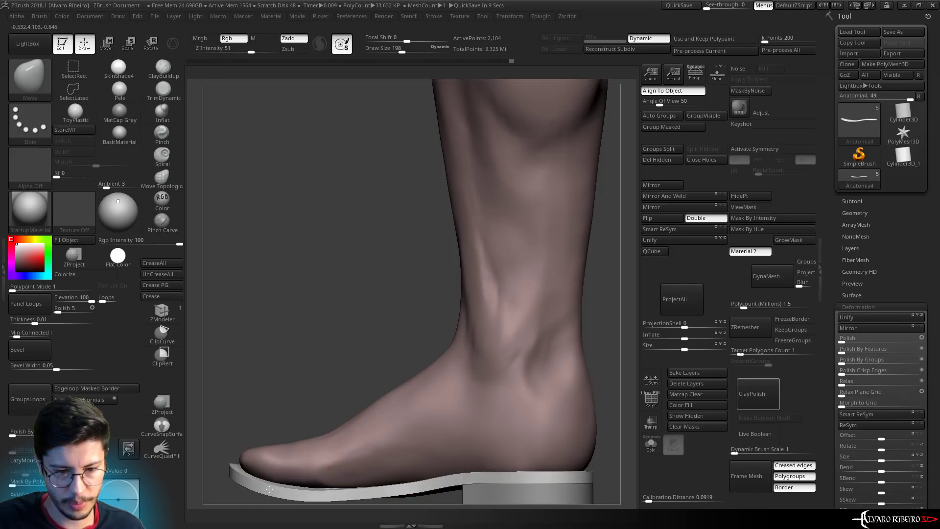
key("bracketleft")
key("bracketleft")
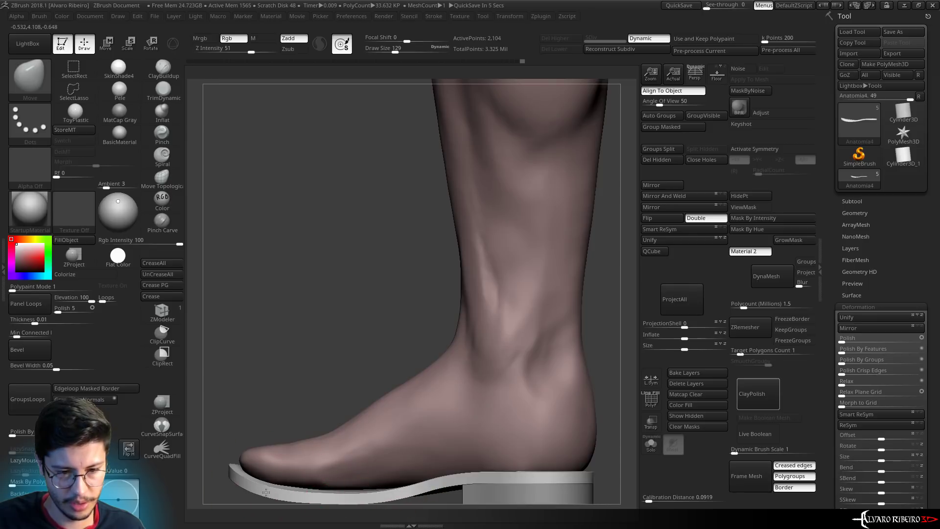
mouse_move(261, 491)
left_mouse_down()
mouse_move(535, 318)
mouse_move(486, 432)
left_mouse_up()
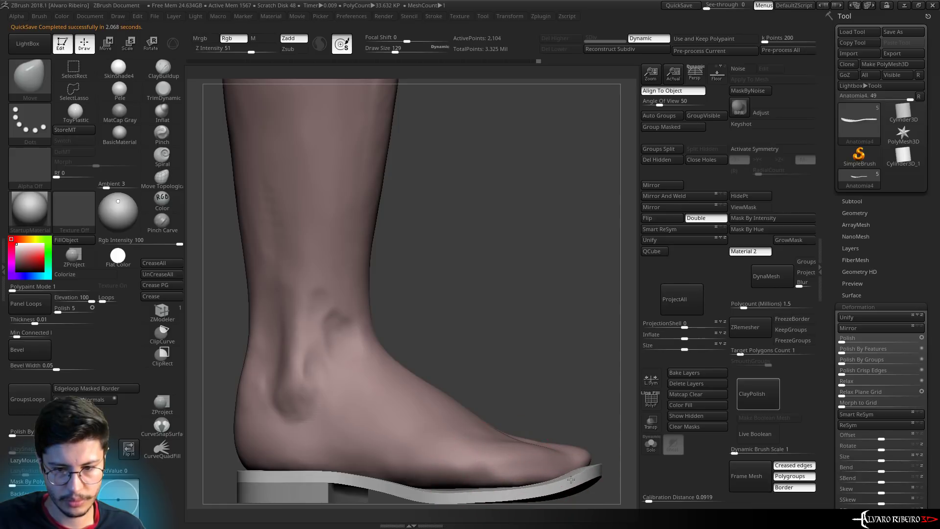
mouse_move(582, 474)
left_mouse_down()
mouse_move(555, 490)
mouse_move(568, 483)
mouse_move(525, 309)
mouse_move(441, 372)
left_mouse_up()
key("ctrl+shift")
Isolate the insole's top surface, undo the accidental distortion, smooth it, and switch to Chrome
left_click(426, 411, "ctrl+shift")
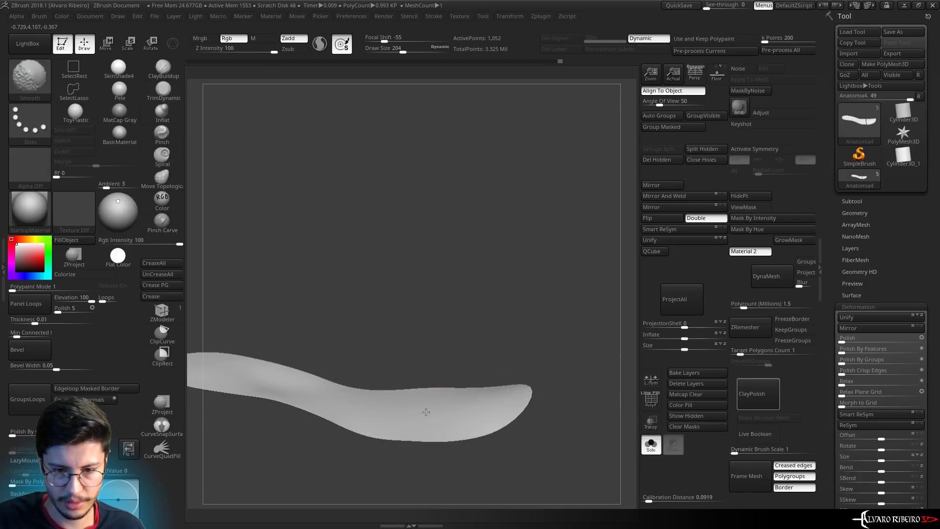
left_click_drag(514, 315, 434, 420)
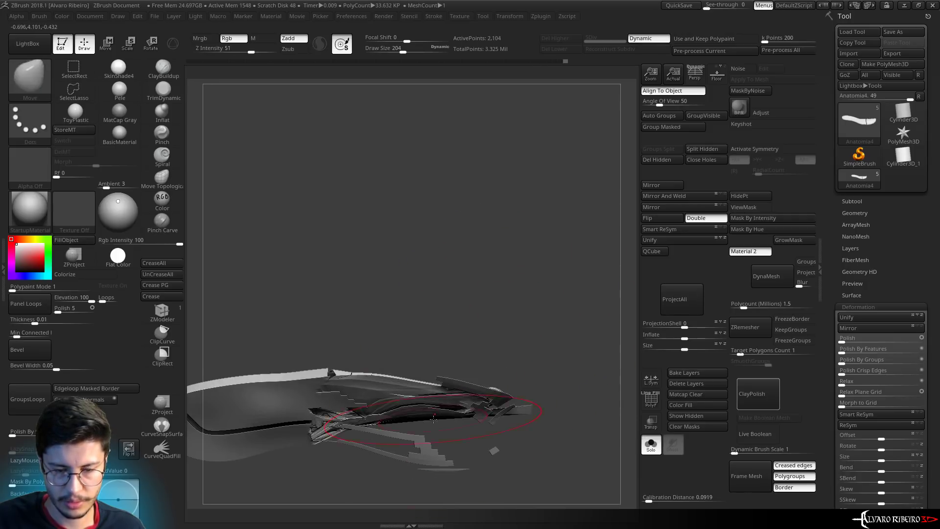
key("ctrl+z")
key("ctrl+shift")
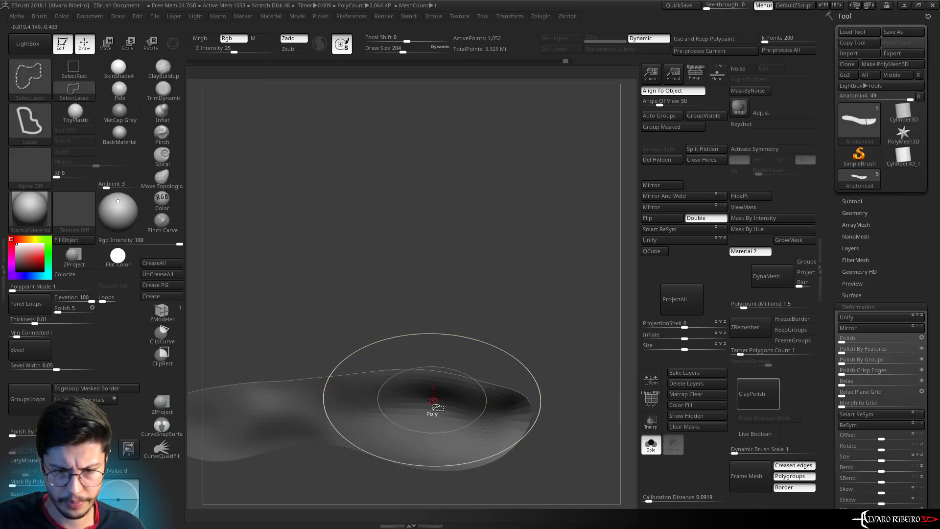
key("shift")
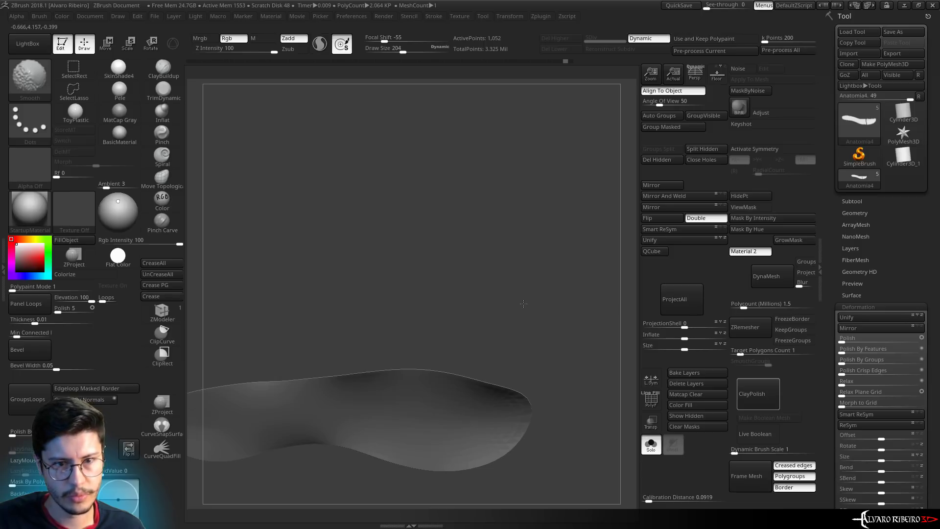
key("alt+Tab")
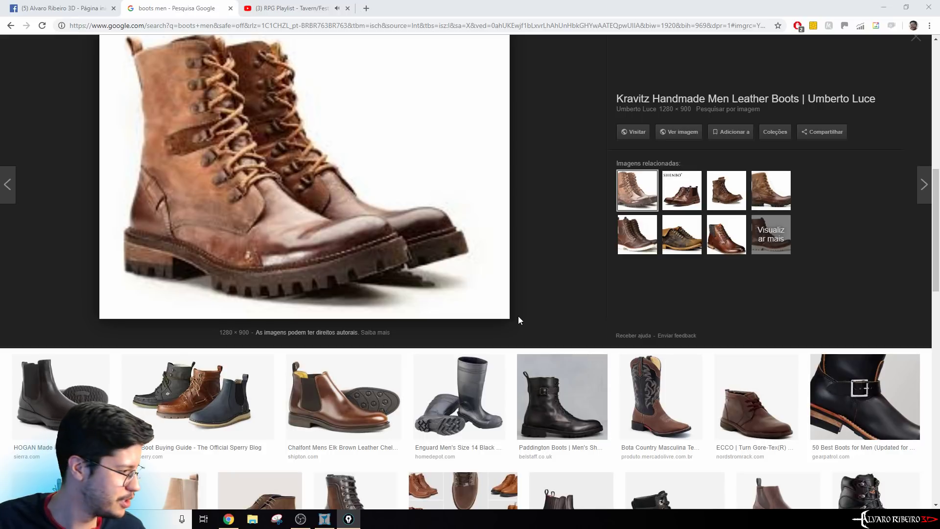
Open File Explorer on the VMemKOGJJJB folder inside ZBrushData2018
left_click(255, 522)
left_click(117, 175)
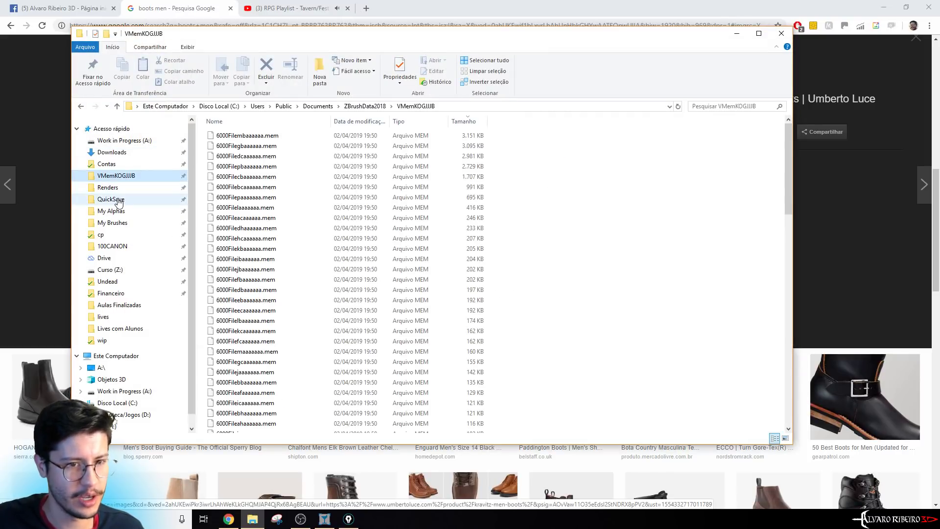
Open the QuickSave folder and select the newest quicksave, QS_45718.ZPR
left_click(119, 201)
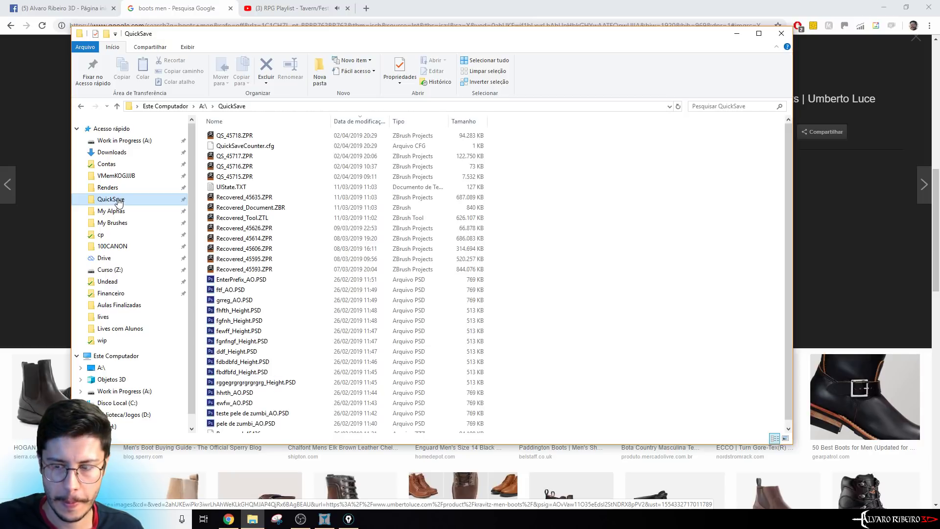
left_click(237, 135)
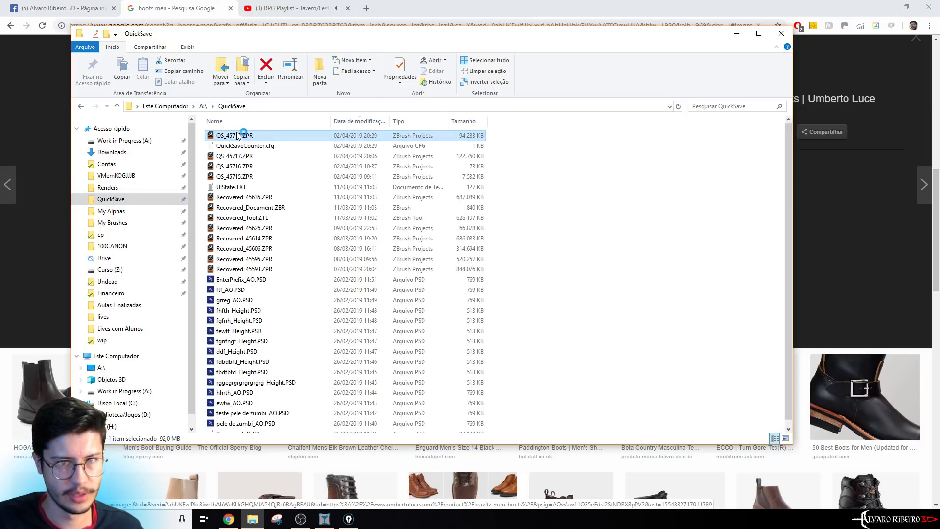
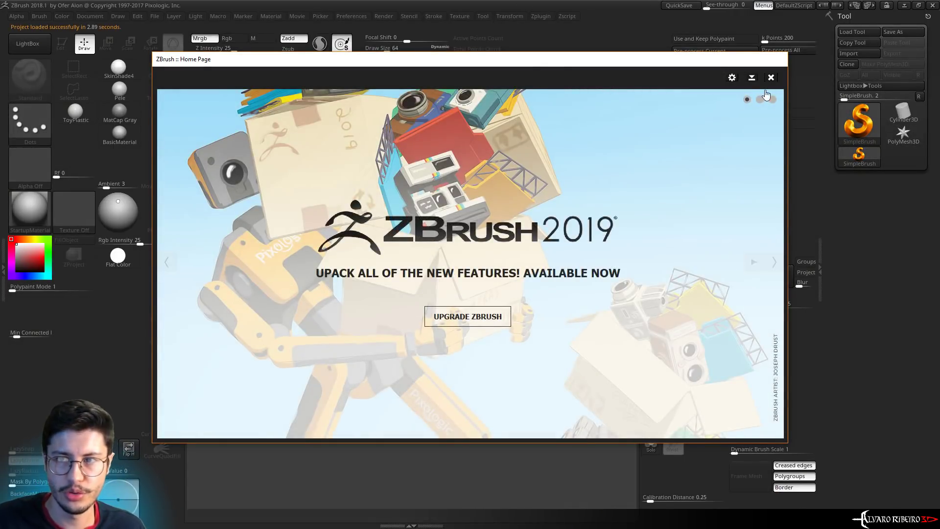
Dismiss the Home Page and crash Note, then load the latest boot QuickSave from LightBox
left_click(771, 78)
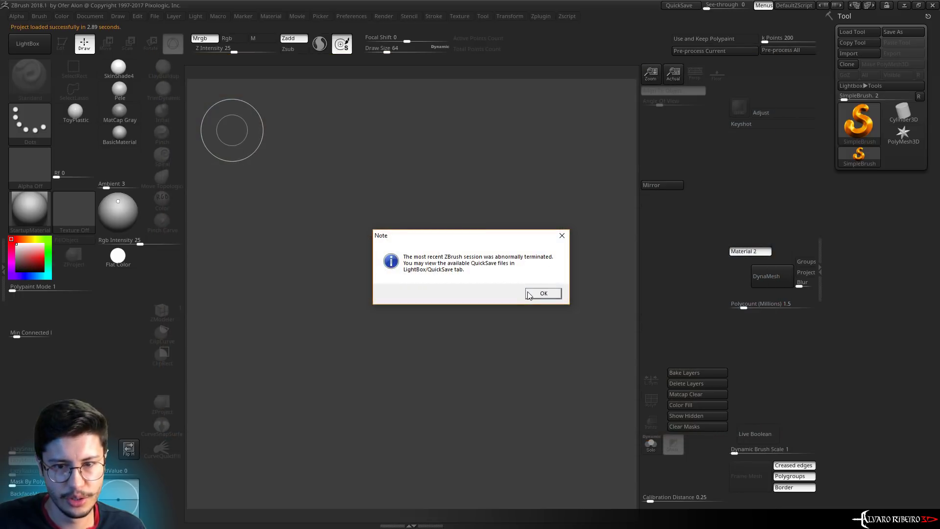
left_click(542, 293)
double_click(306, 158)
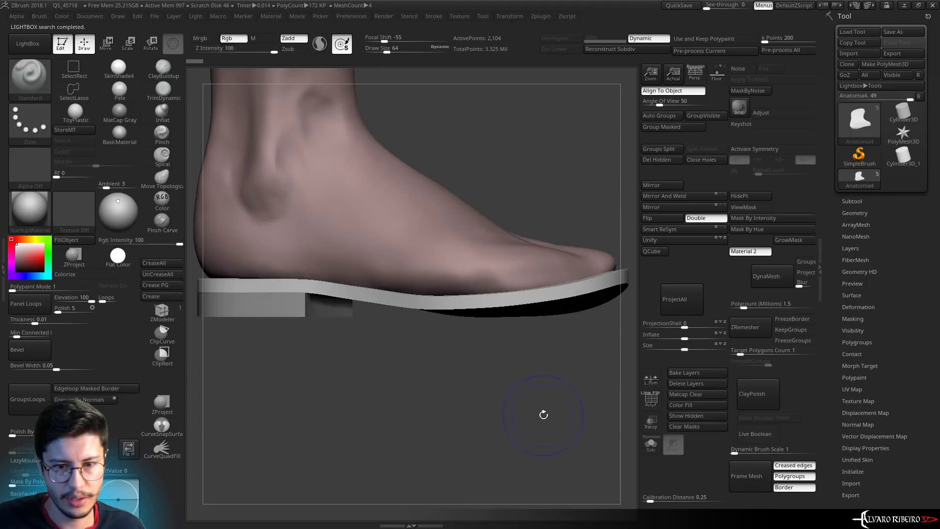
left_click_drag(433, 463, 622, 210, "alt")
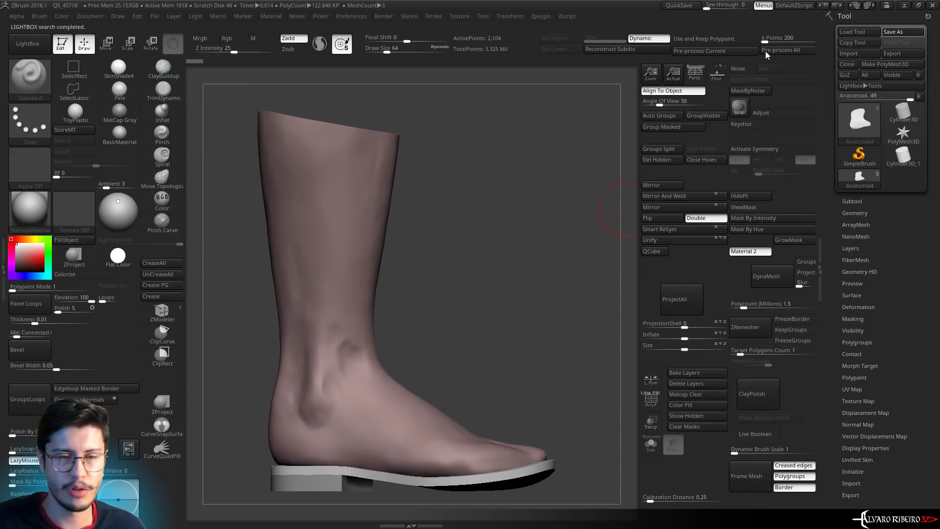
Save the boot model as a ZTool file to Work in Progress (A:)
left_click(903, 32)
left_click(51, 72)
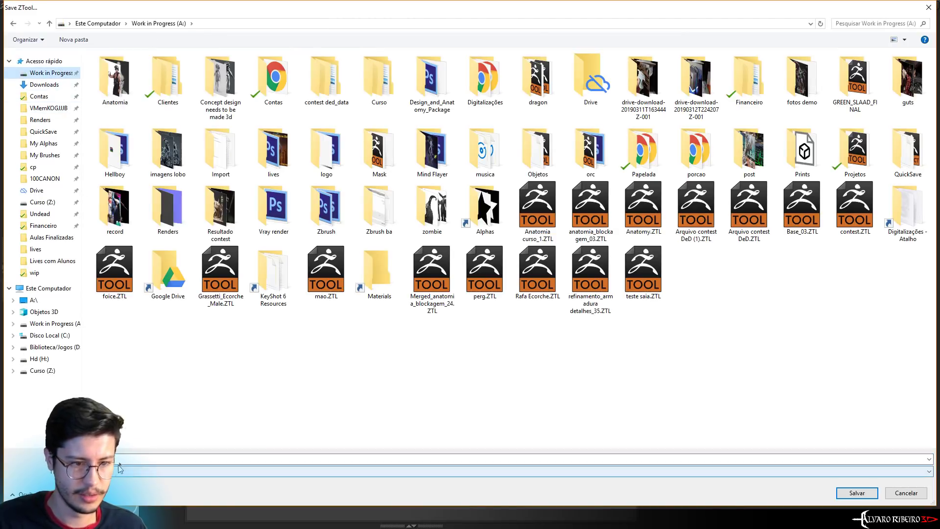
key("Escape")
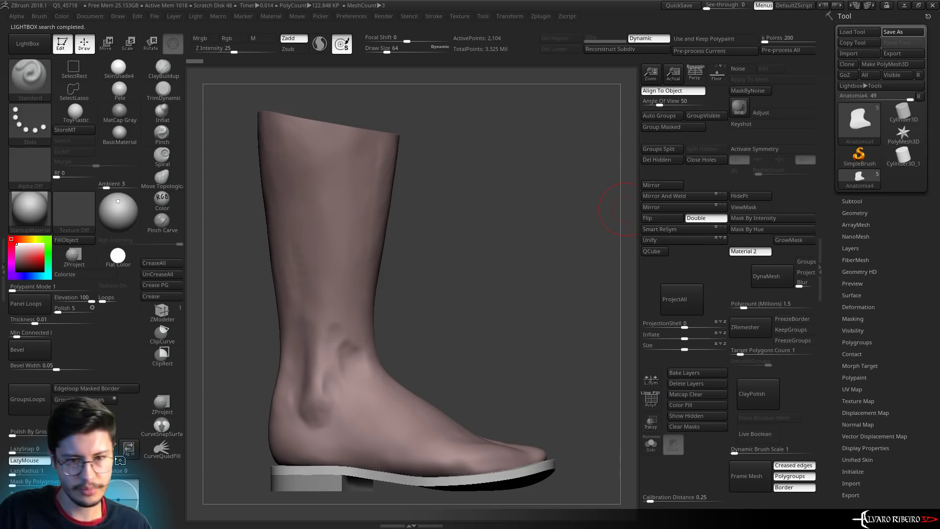
mouse_move(490, 306)
left_mouse_down("alt")
mouse_move(484, 318)
mouse_move(474, 301)
mouse_move(479, 316)
left_mouse_up("alt")
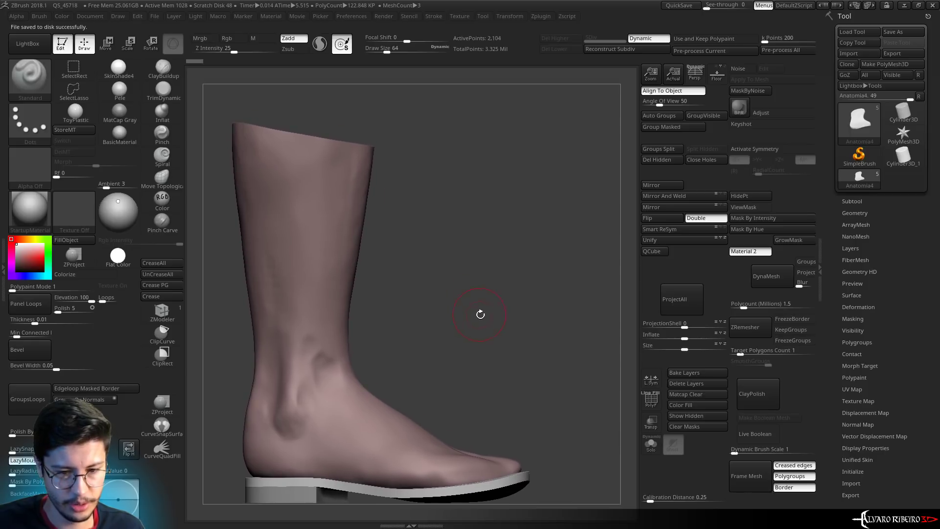
Switch to the Move brush with the B, M, V shortcut
key("b")
key("m")
key("v")
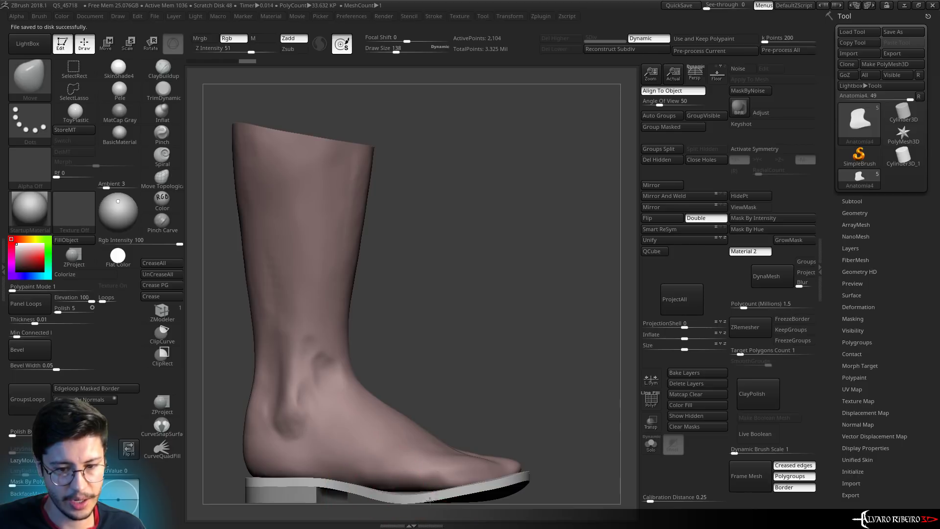
Push the sole up with Move to remove its dip, then check the toe from other angles
left_click_drag(386, 493, 456, 492)
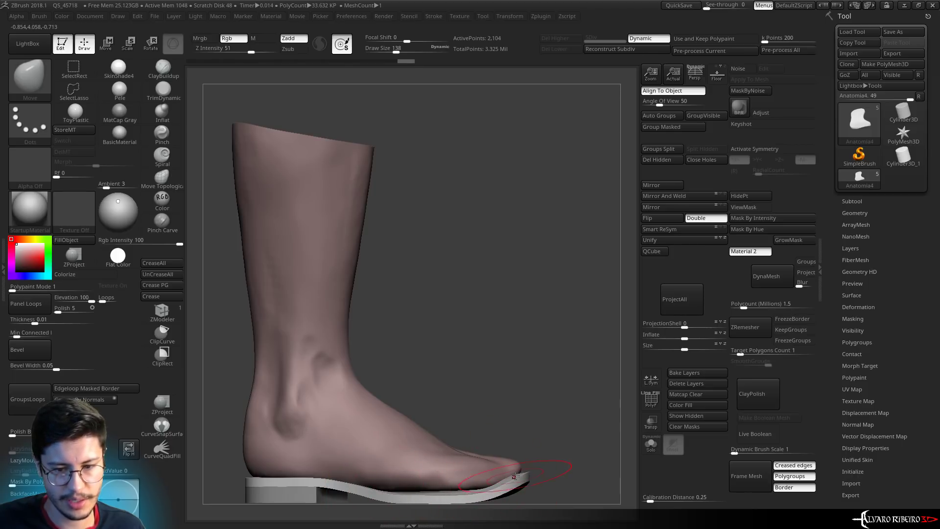
left_click_drag(525, 451, 302, 383)
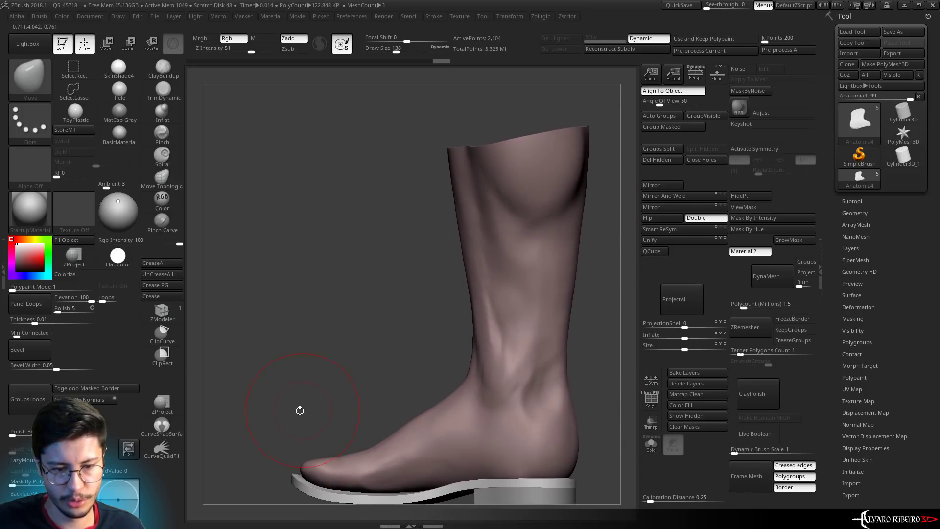
mouse_move(301, 414)
left_mouse_down()
mouse_move(367, 404)
mouse_move(479, 288)
mouse_move(361, 365)
left_mouse_up()
key("ctrl+shift")
left_click(362, 365, "ctrl+shift")
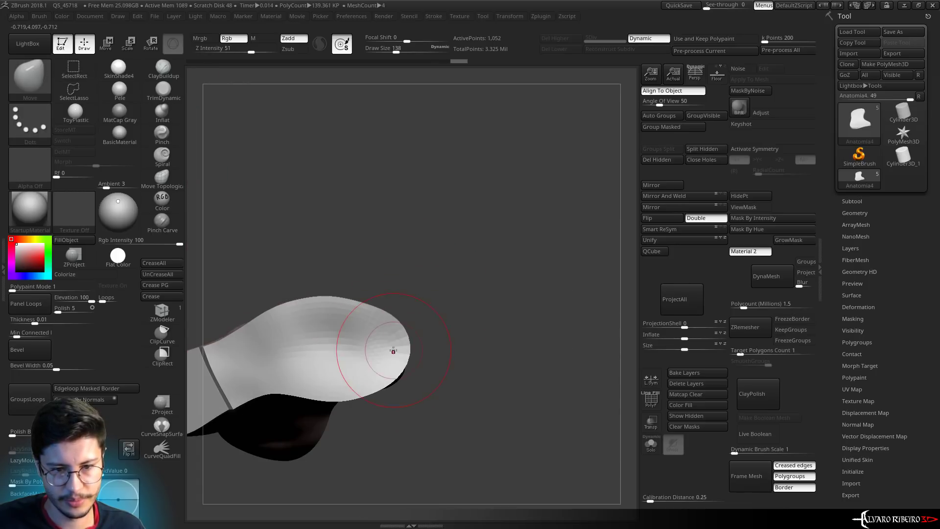
left_click(465, 336, "ctrl+shift")
left_click_drag(466, 336, 460, 325)
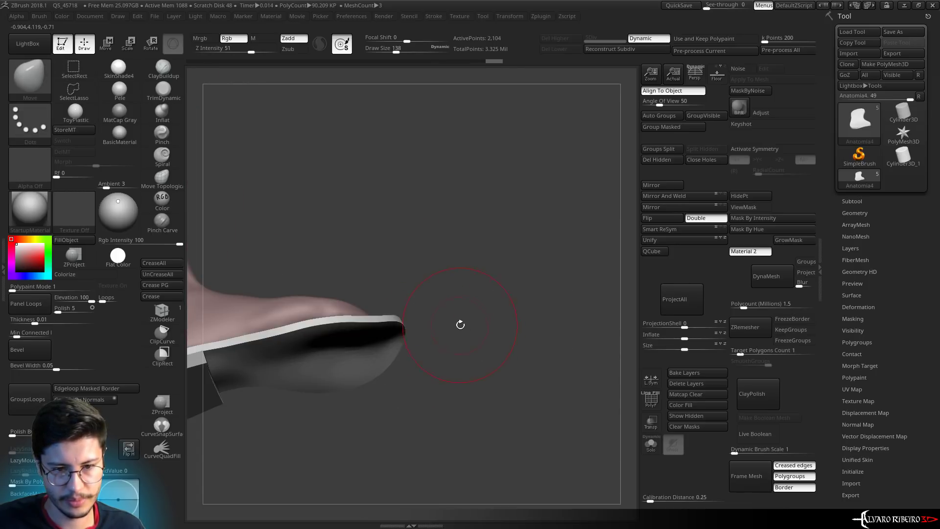
Hide the sole's edge band to inspect the toe from below, then unhide it and enlarge Draw Size
left_click(363, 345, "ctrl+shift")
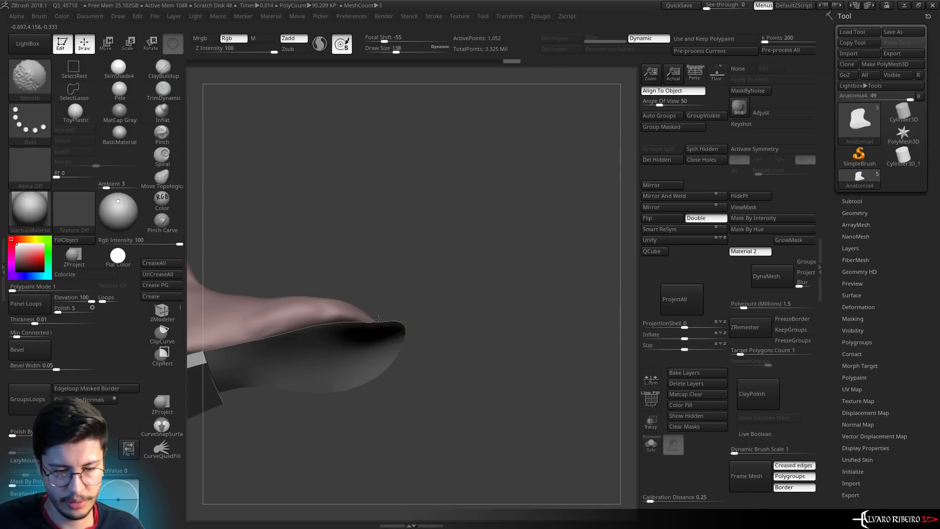
left_click_drag(443, 231, 357, 334)
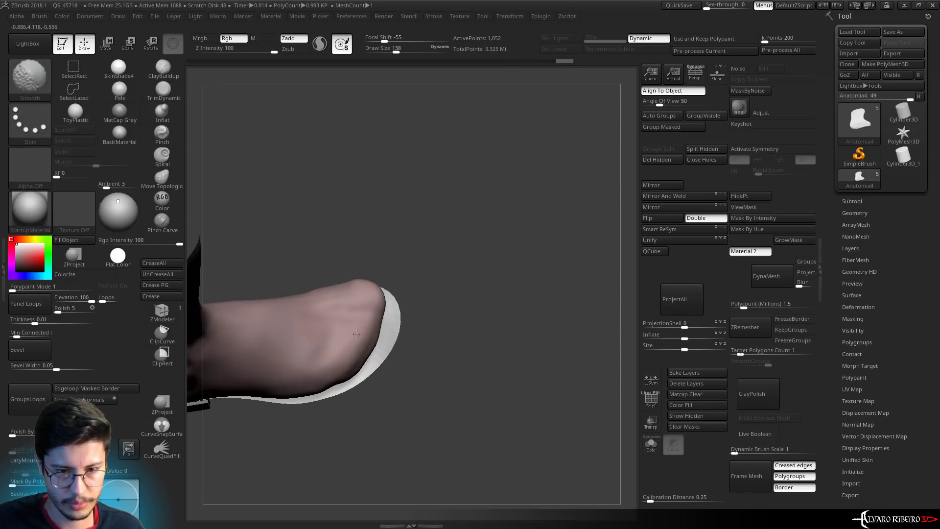
left_click(465, 258, "ctrl+shift")
left_click_drag(465, 258, 167, 318)
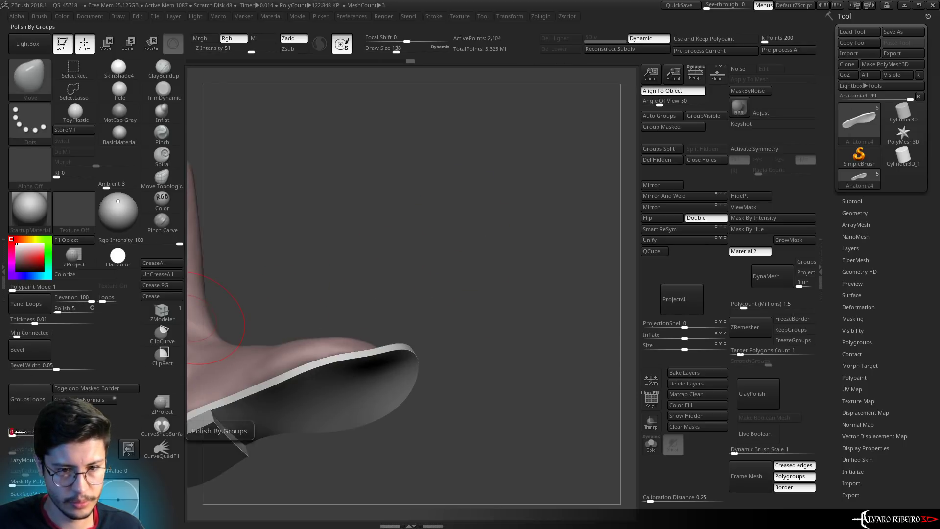
mouse_move(484, 277)
left_mouse_down()
mouse_move(479, 352)
mouse_move(504, 279)
mouse_move(542, 306)
mouse_move(551, 426)
mouse_move(508, 313)
mouse_move(466, 251)
mouse_move(510, 258)
mouse_move(782, 137)
left_mouse_up()
key("bracketright")
left_click(852, 201)
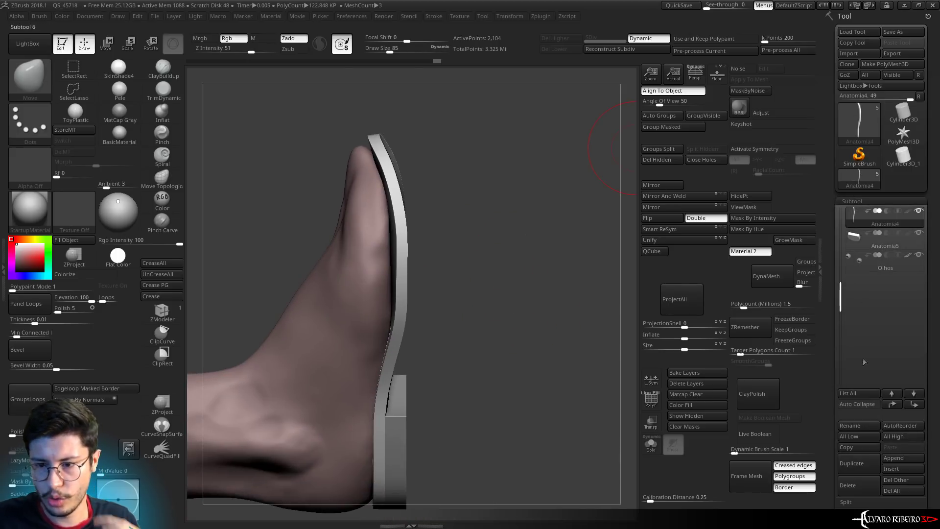
Duplicate the sole subtool, solo it, and delete its side rim to leave the flat face
left_click(850, 464)
left_click_drag(627, 431, 607, 353)
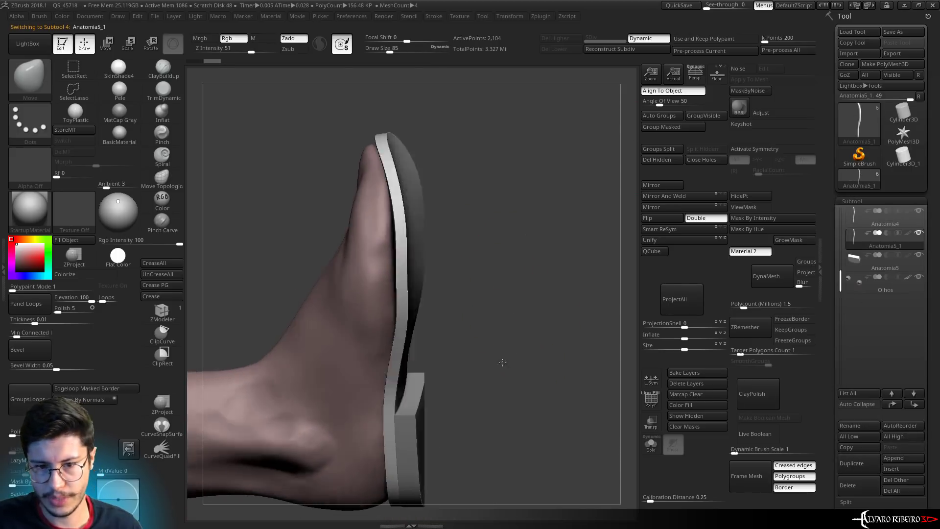
left_click(651, 443)
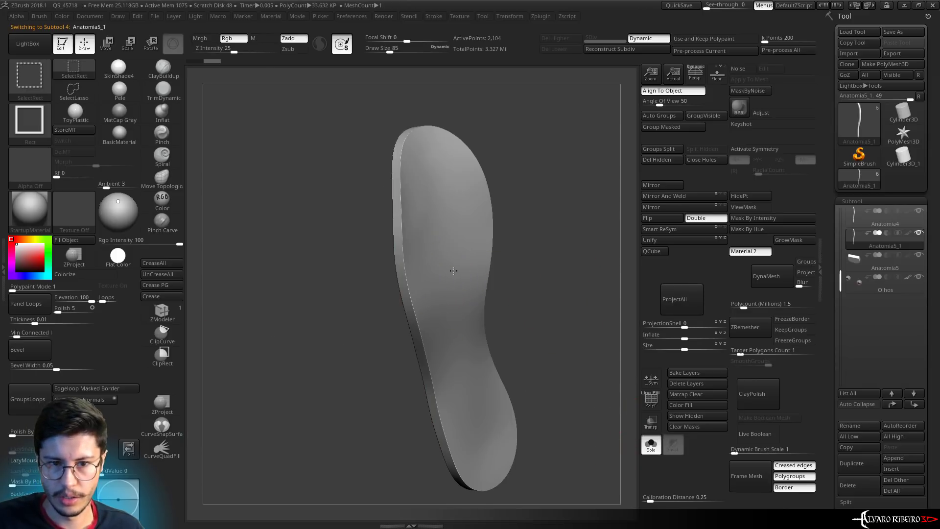
left_click(446, 284, "ctrl+shift")
left_click(656, 159)
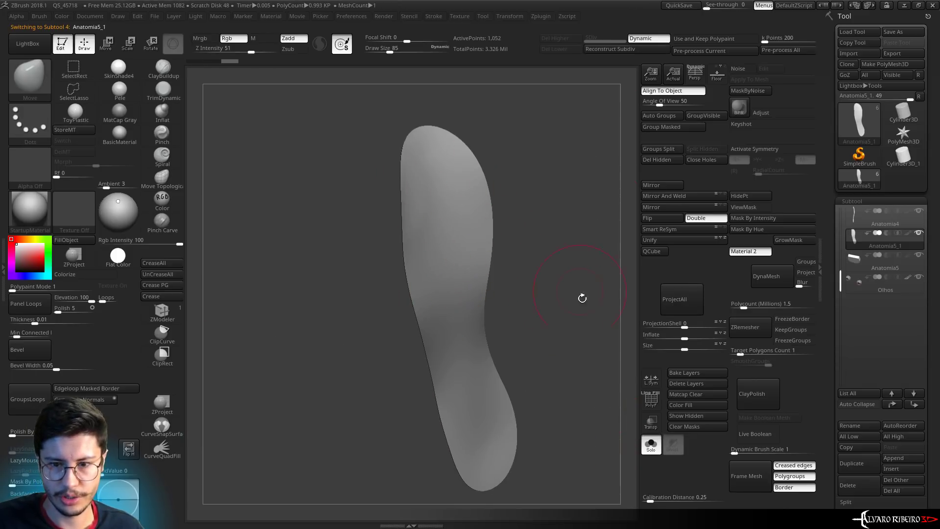
Turn on PolyF, rebuild the flat sole to SDiv 4, and turn Solo off
left_click(651, 402)
mouse_move(607, 353)
left_mouse_down()
mouse_move(545, 293)
mouse_move(617, 114)
left_mouse_up()
left_click(637, 49)
left_click(636, 49)
left_click(637, 49)
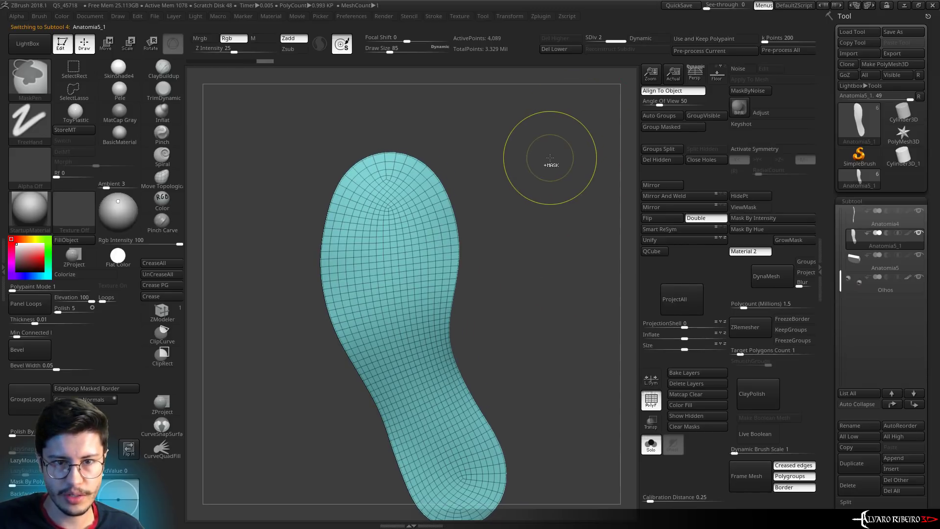
left_click_drag(563, 146, 527, 265)
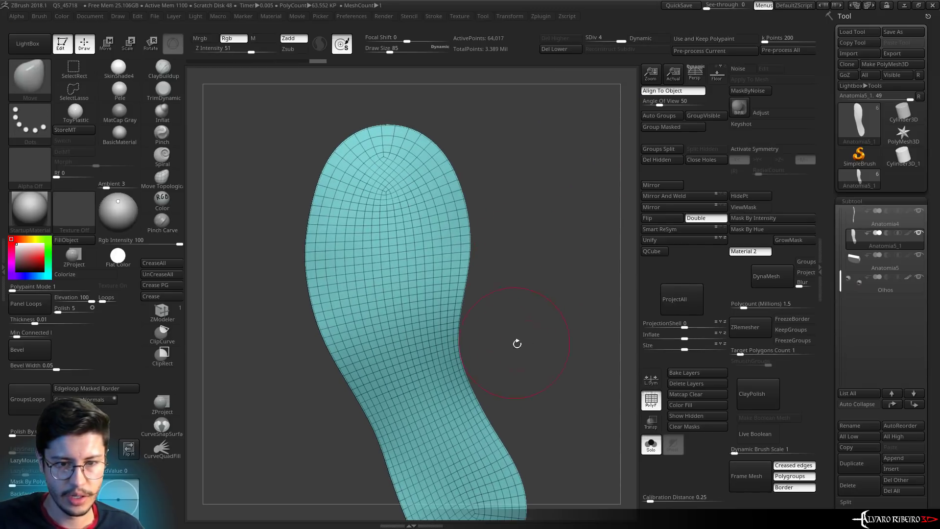
left_click_drag(573, 382, 584, 399)
left_click(651, 444)
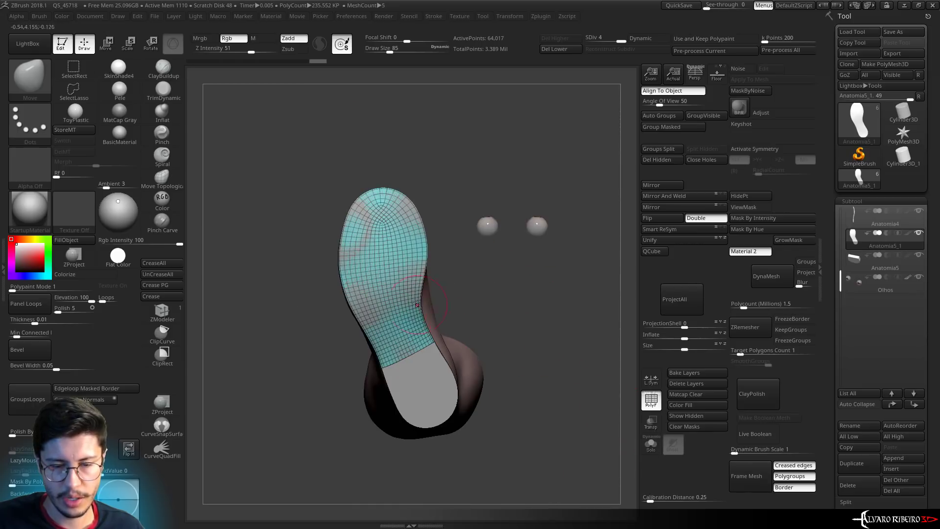
left_click_drag(479, 310, 400, 311, "alt")
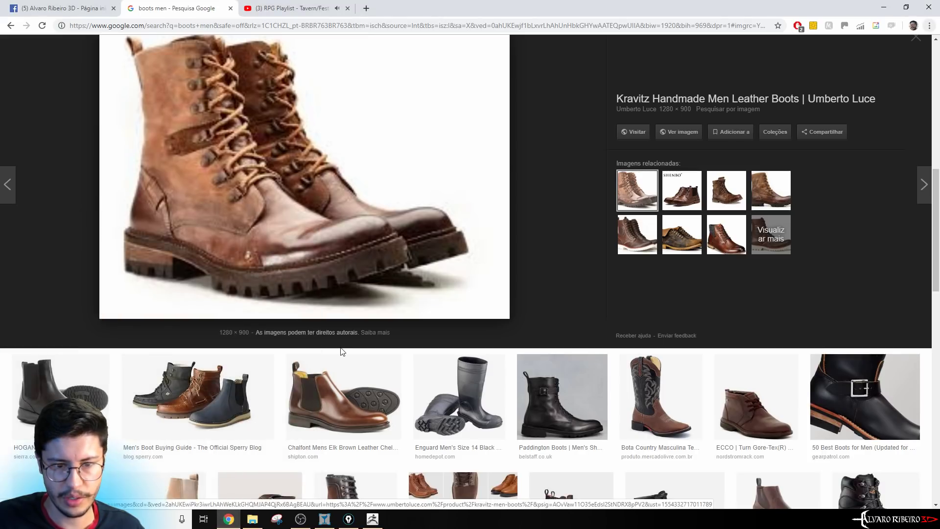
Open the brown Alico hiking boot photo from the 'boots men' results at full size, then return to ZBrush
scroll(438, 378, "down", 4)
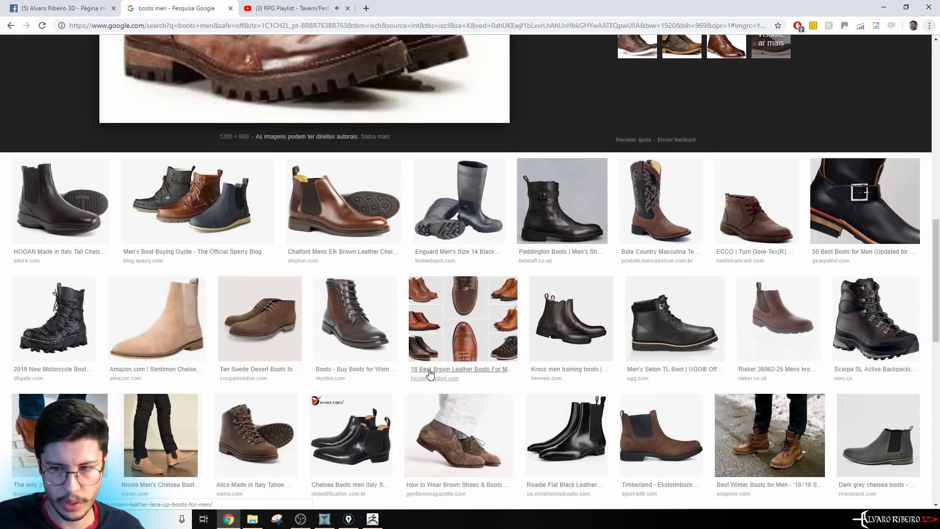
scroll(430, 373, "down", 6)
scroll(429, 373, "down", 1)
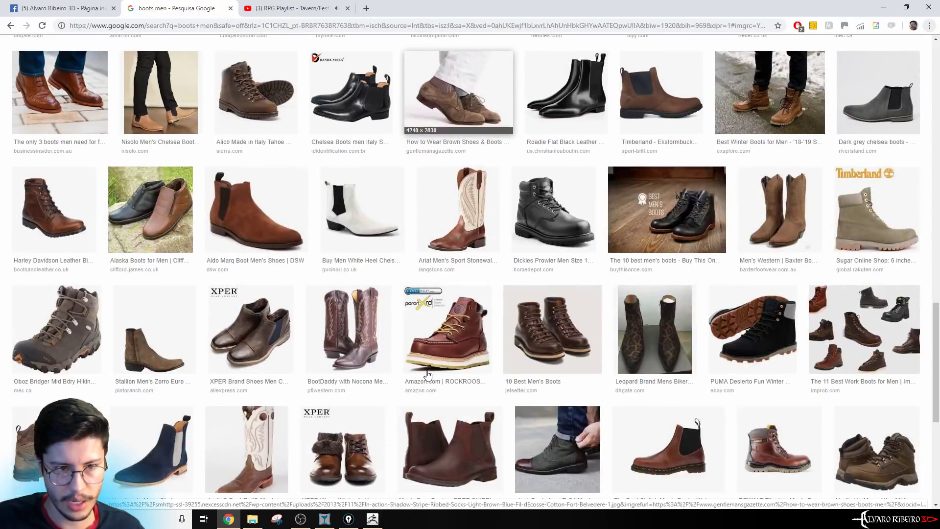
left_click(254, 74)
left_click(489, 306)
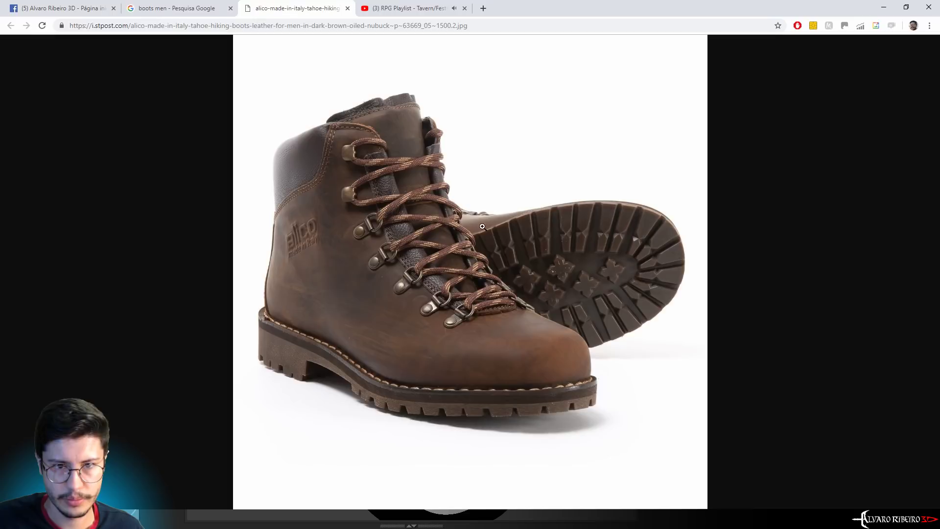
left_click(560, 255)
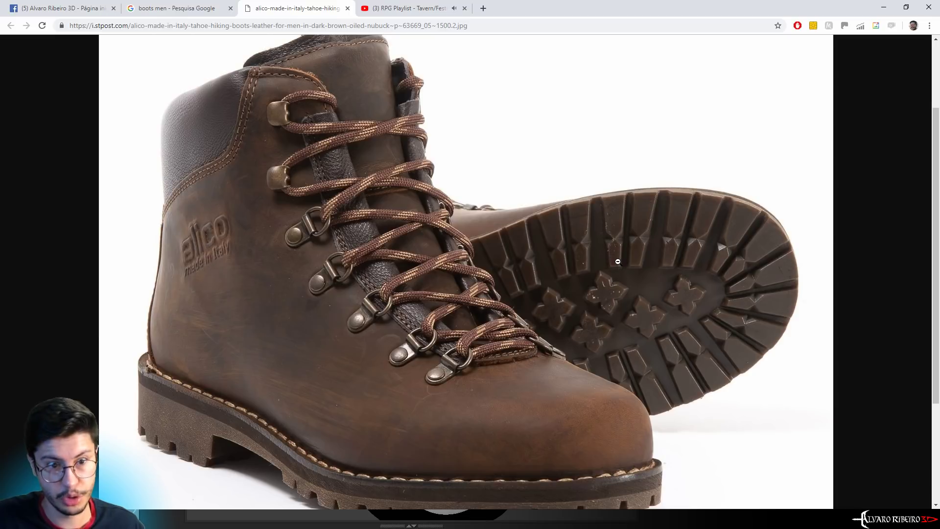
key("alt+Tab")
key("alt+Tab")
key("Tab")
Check the boot reference photo, then paint a first MaskPen line across the sole
left_click_drag(469, 275, 514, 272)
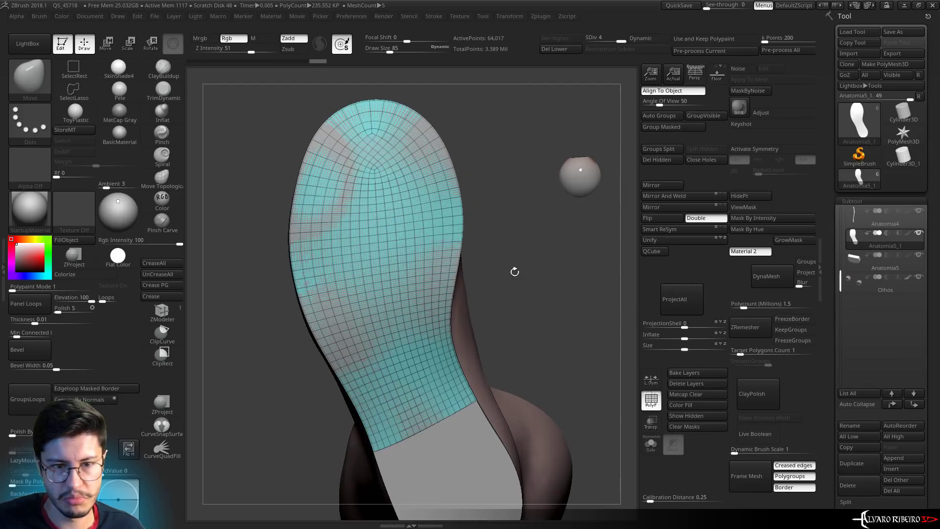
key("alt+Tab")
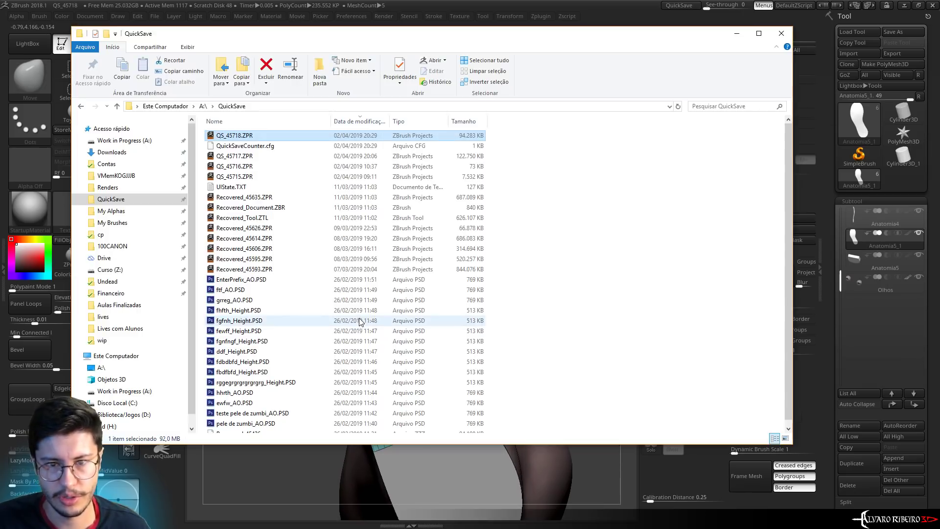
key("alt+Tab")
left_click(518, 193)
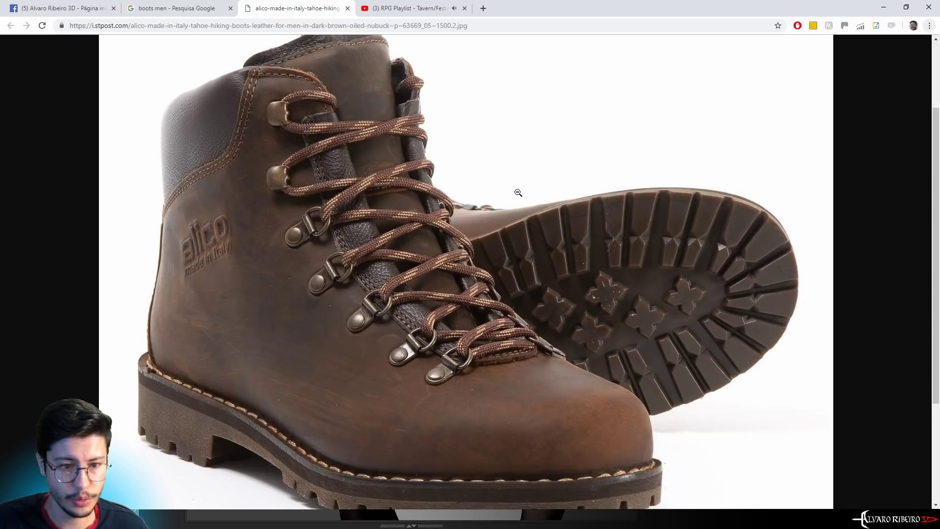
key("alt+Tab")
key("alt+Tab")
key("Tab")
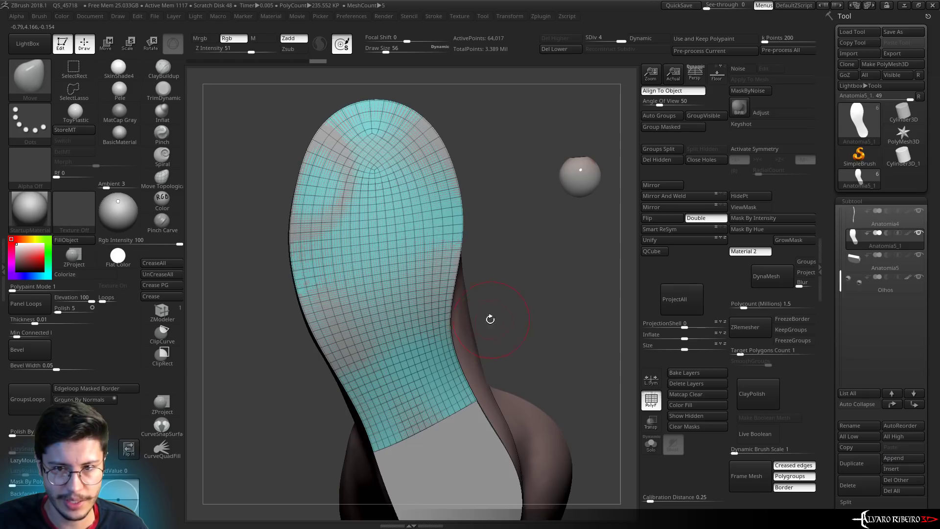
key("ctrl")
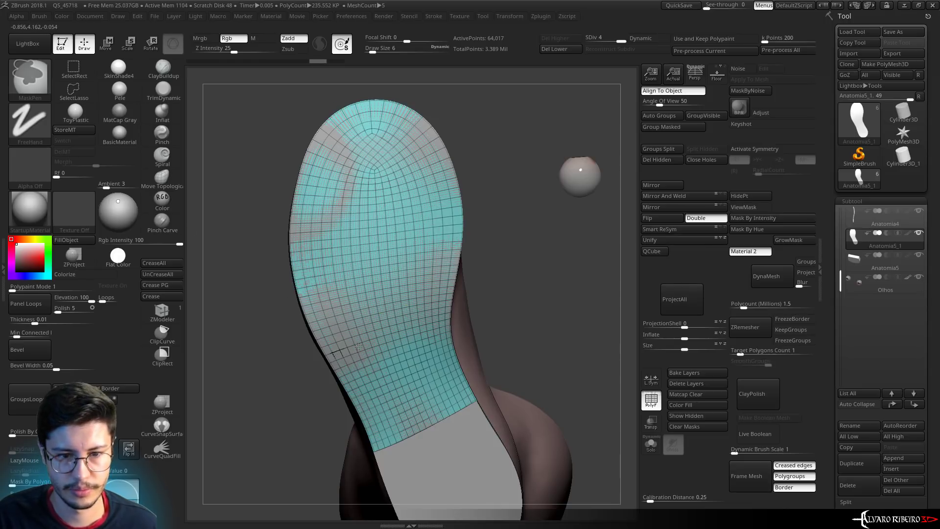
left_click_drag(358, 346, 453, 325, "ctrl")
Solo the sole and mask its front half with a larger MaskPen brush
left_click(650, 443)
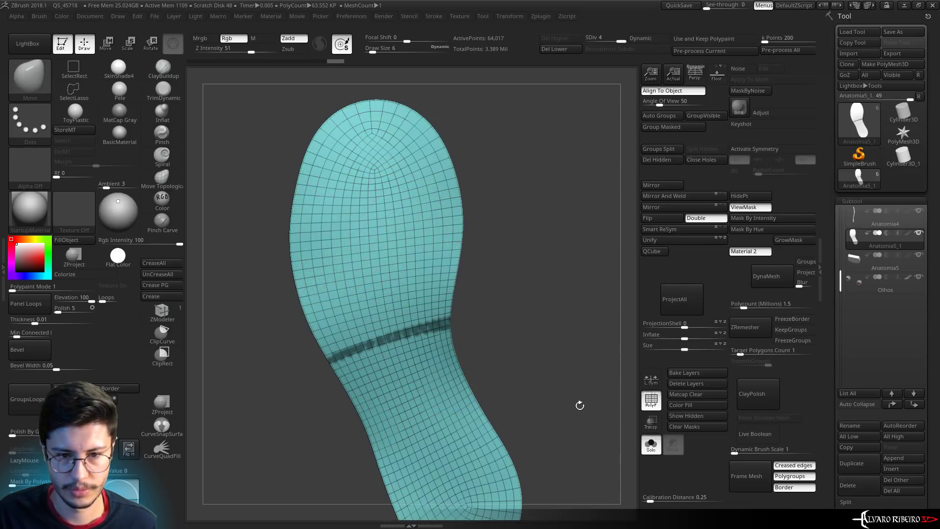
key("bracketright")
key("bracketright")
key("bracketright")
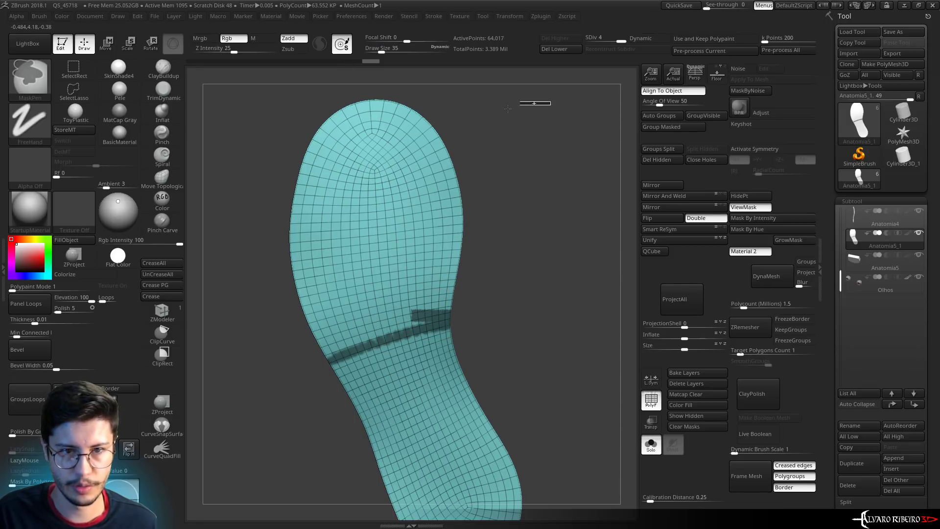
left_click_drag(548, 101, 211, 268, "ctrl")
left_click_drag(228, 211, 379, 335, "ctrl")
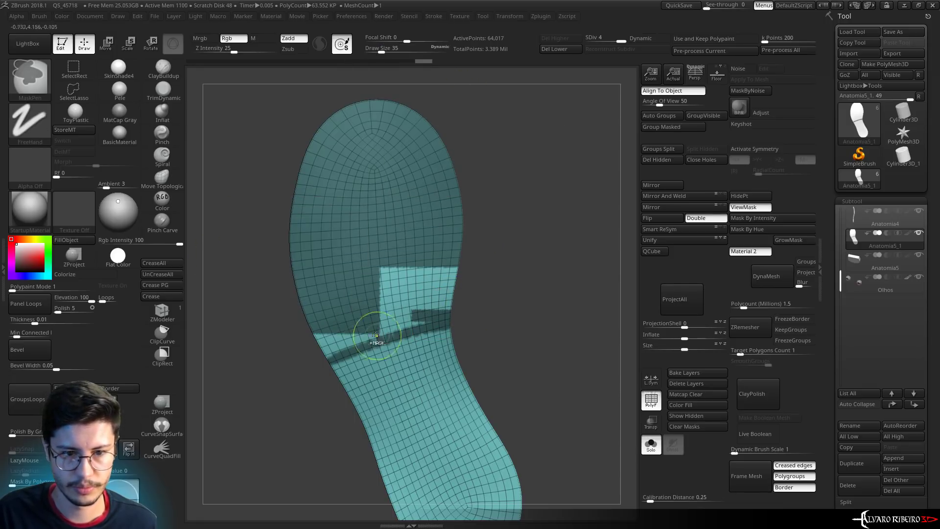
key("bracketleft")
key("bracketleft")
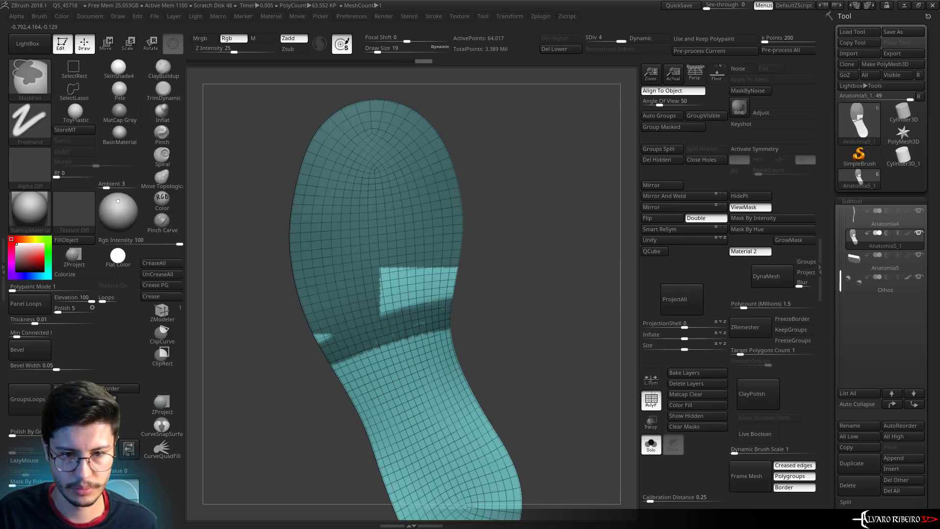
left_click_drag(375, 317, 333, 291, "ctrl")
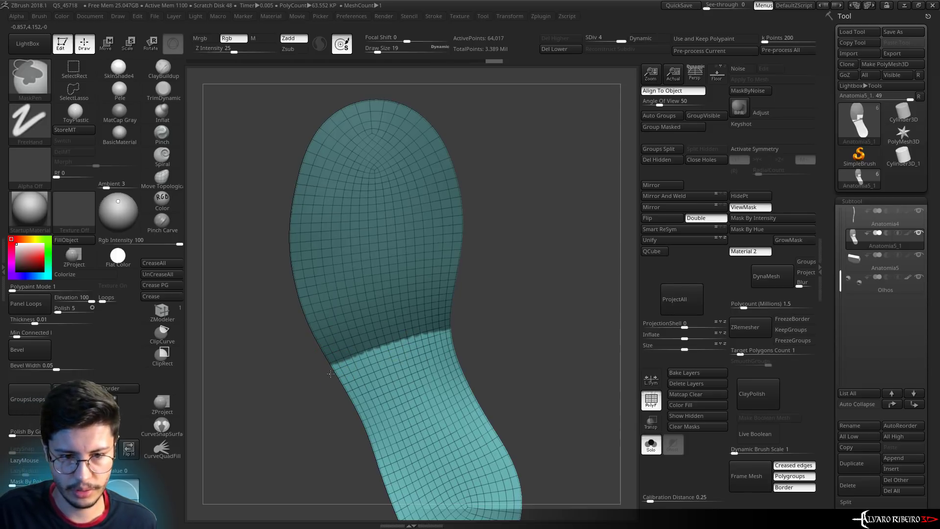
left_click_drag(347, 368, 342, 363)
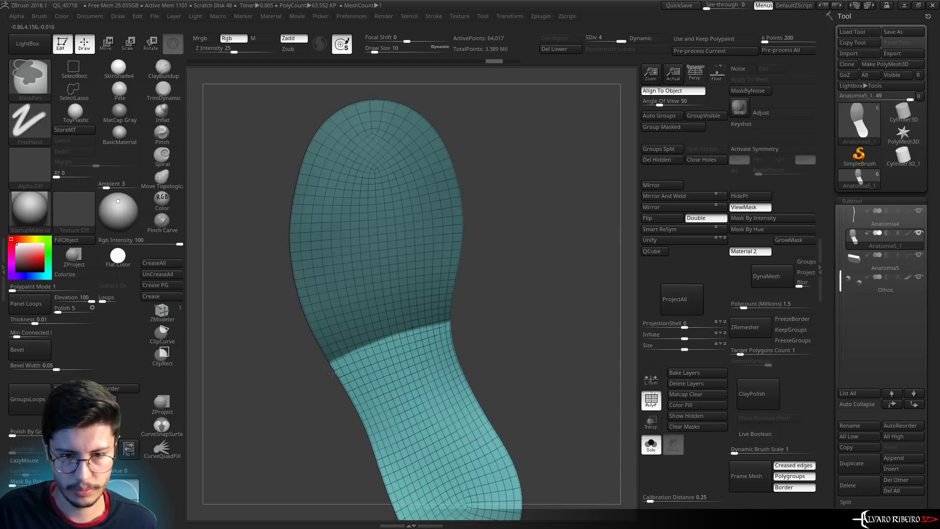
mouse_move(332, 374)
left_mouse_down()
mouse_move(477, 293)
mouse_move(501, 318)
left_mouse_up()
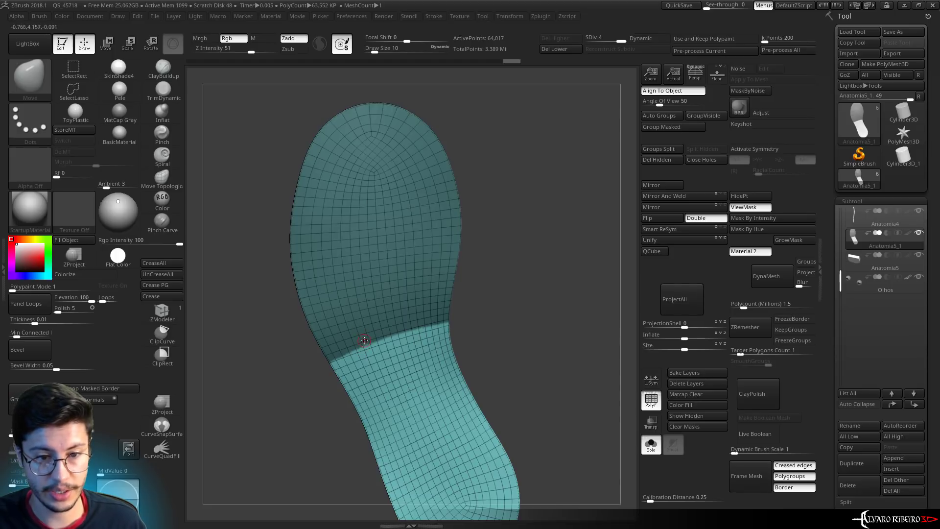
After checking the photo, unmask a long strip down the sole's inner side toward the toe
key("alt+Tab")
key("alt+Tab")
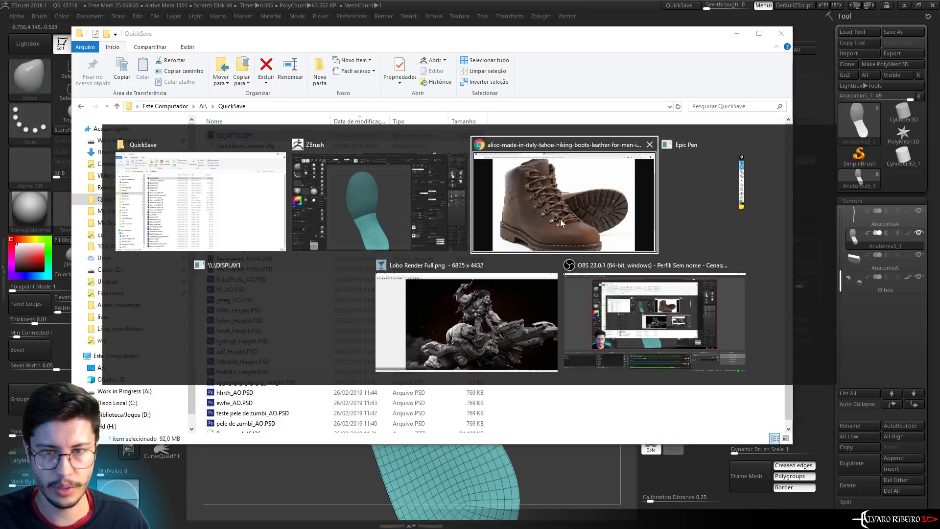
left_click(560, 219)
key("alt+Tab")
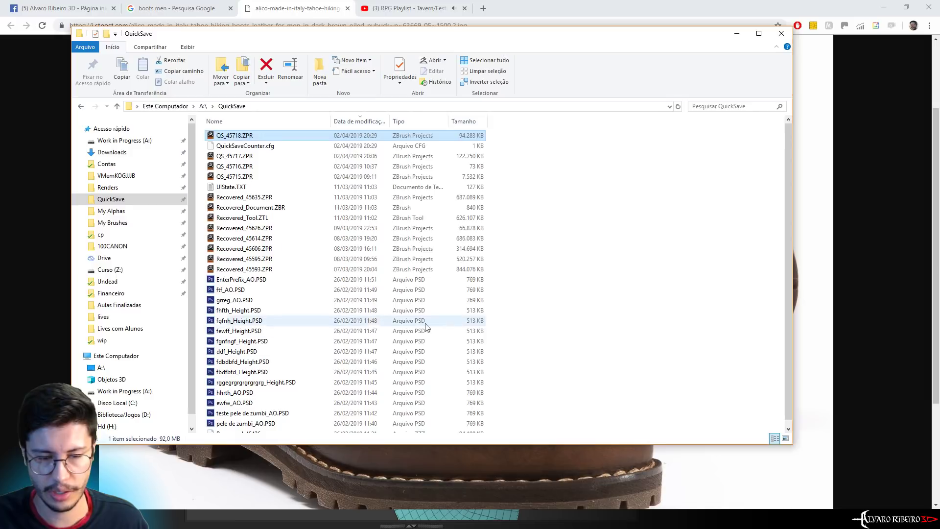
key("alt+Tab")
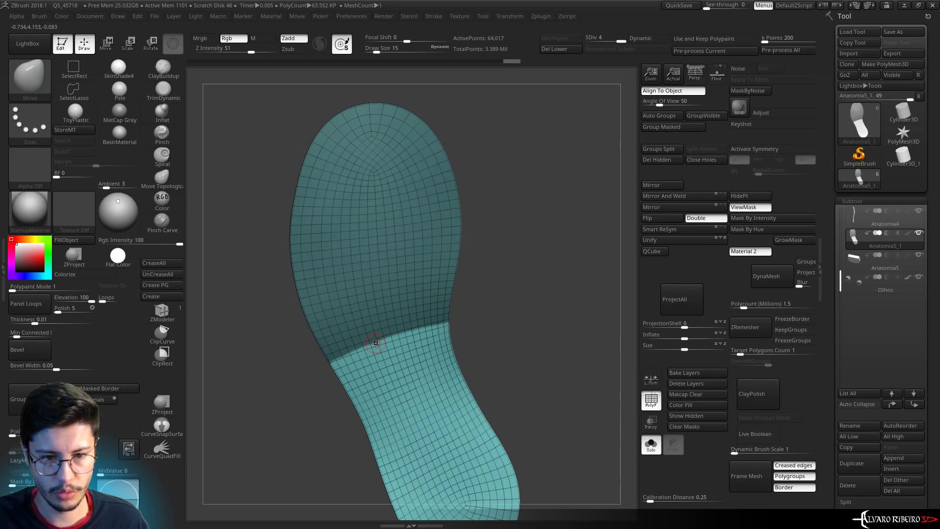
key("ctrl")
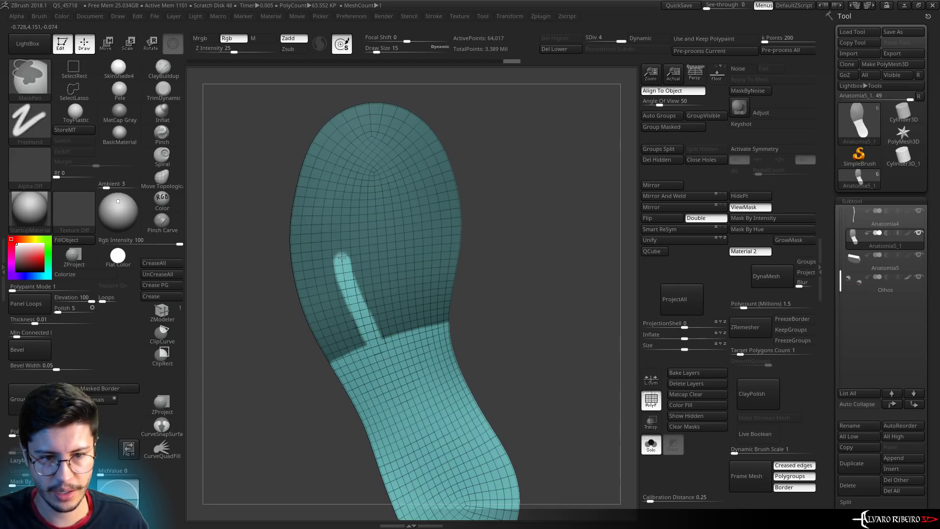
key("ctrl+z")
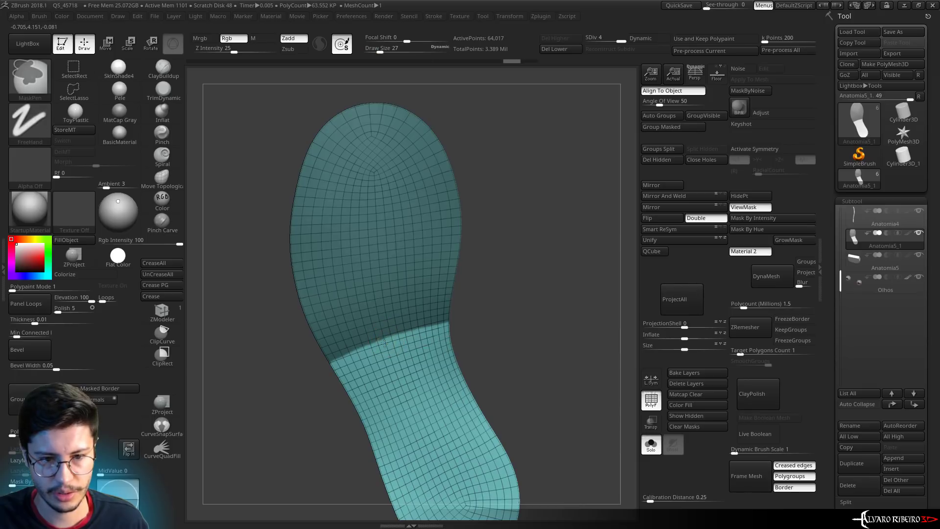
left_click_drag(379, 343, 382, 252, "ctrl+alt")
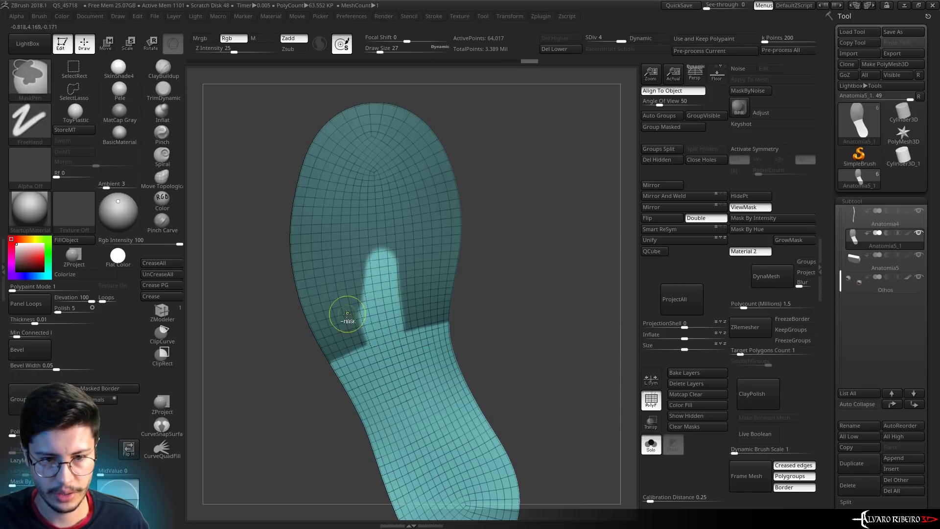
left_click_drag(367, 290, 357, 254, "ctrl+alt")
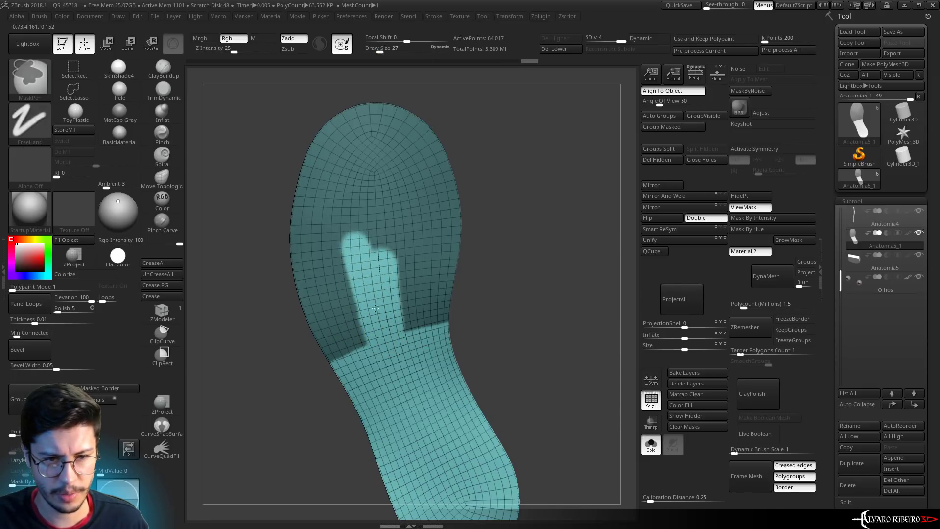
mouse_move(371, 300)
left_mouse_down("ctrl+alt")
mouse_move(367, 169)
mouse_move(387, 208)
left_mouse_up("ctrl+alt")
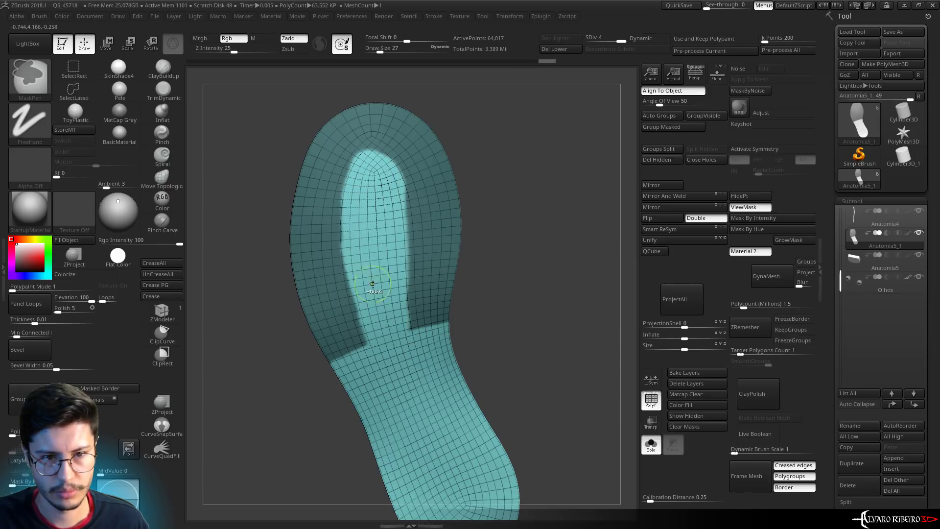
Set brush size 13, frame the sole, and compare the mask with the photo's tread
key("s")
left_click(315, 211)
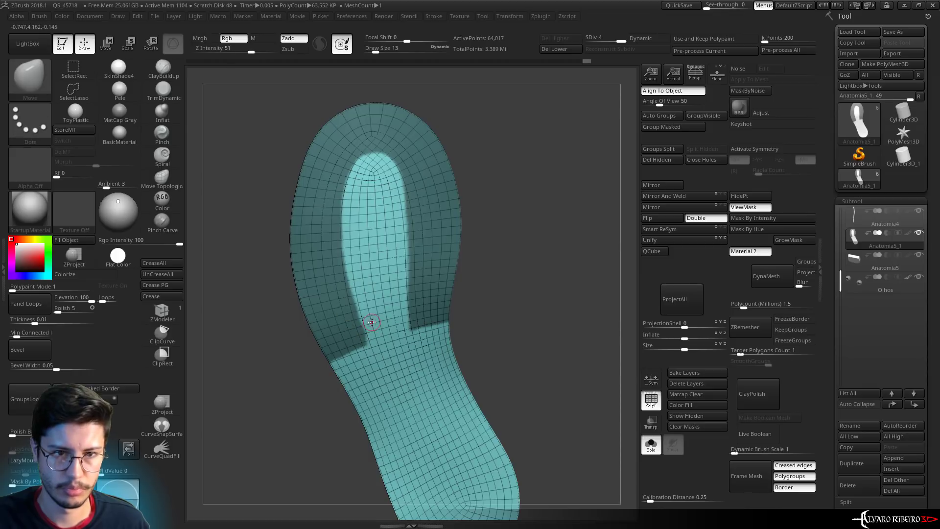
mouse_move(360, 319)
left_mouse_down()
mouse_move(447, 216)
mouse_move(460, 233)
mouse_move(454, 220)
left_mouse_up()
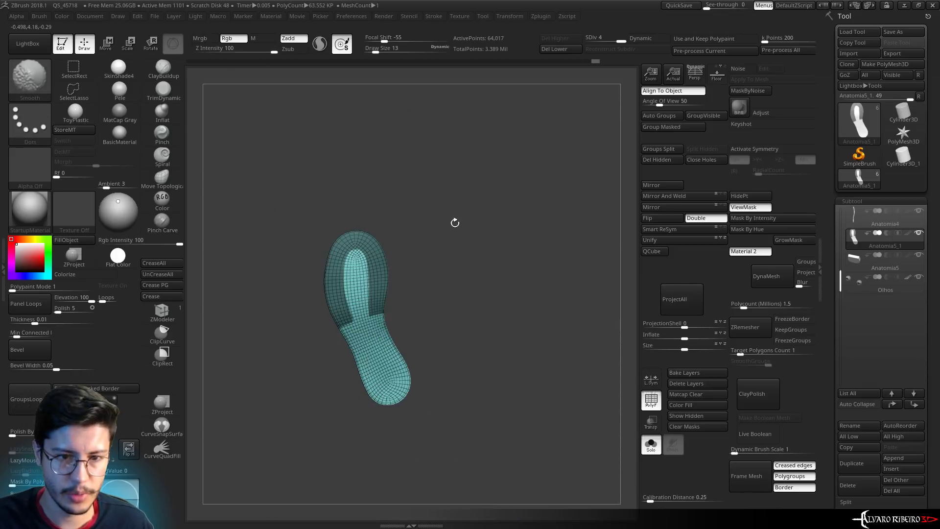
key("f")
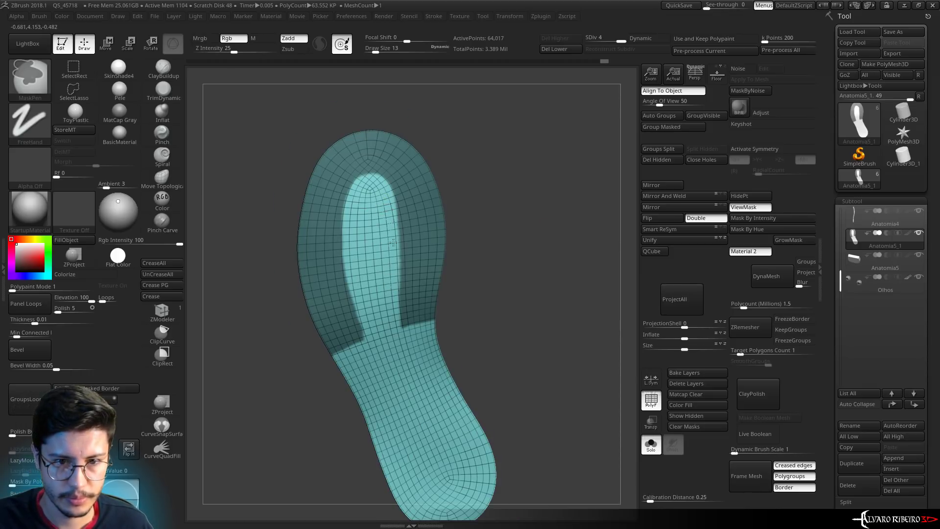
left_click(509, 239, "ctrl")
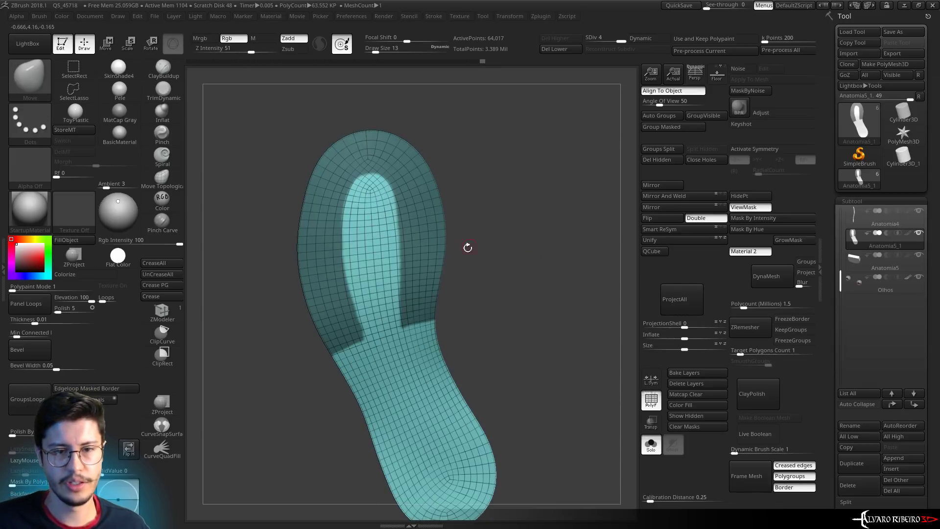
key("alt+Tab")
key("alt+Tab")
left_click(537, 195)
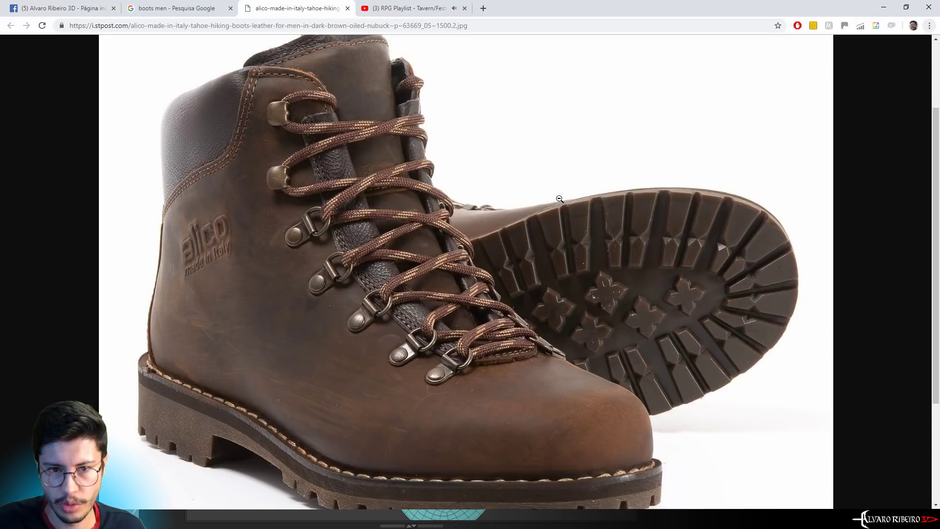
left_click(560, 199)
key("alt+Tab")
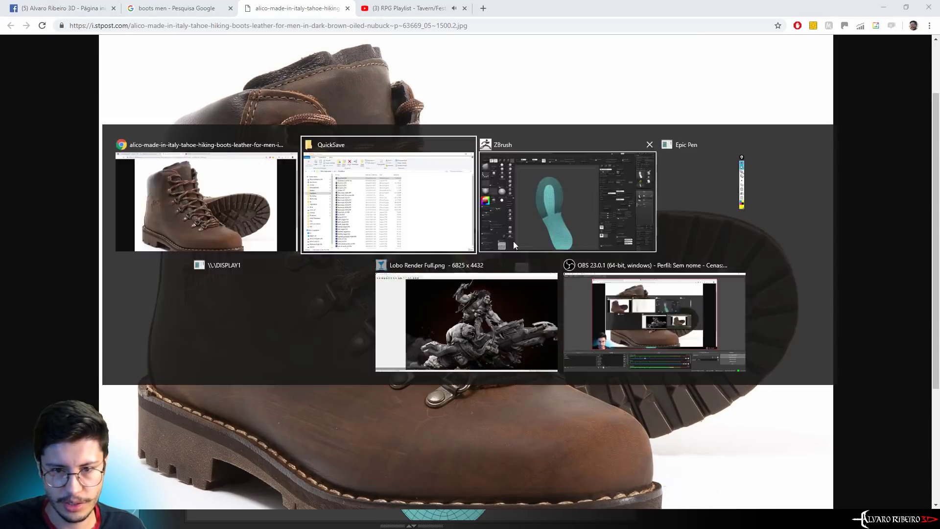
key("alt+Tab")
Turn on LazyMouse and paint tread mask lines on the sole at brush sizes 6 and 7
left_click(394, 298)
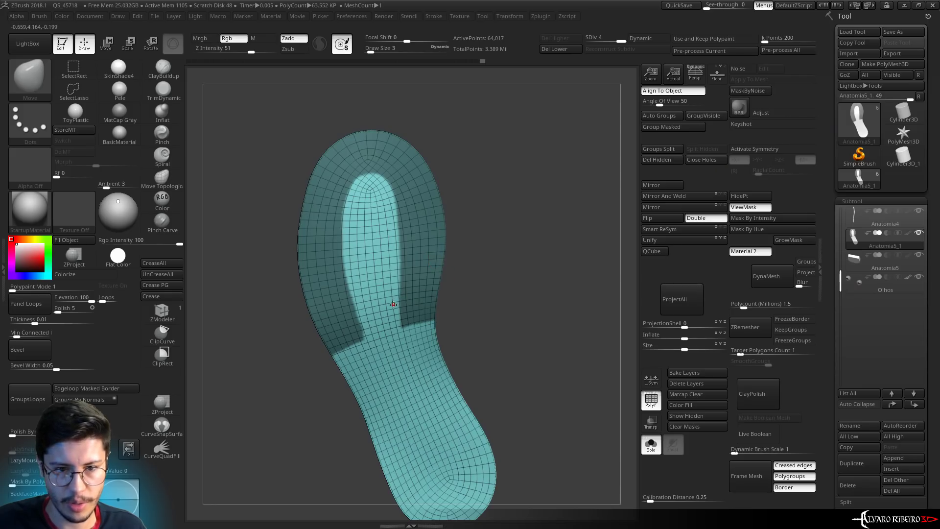
key("ctrl")
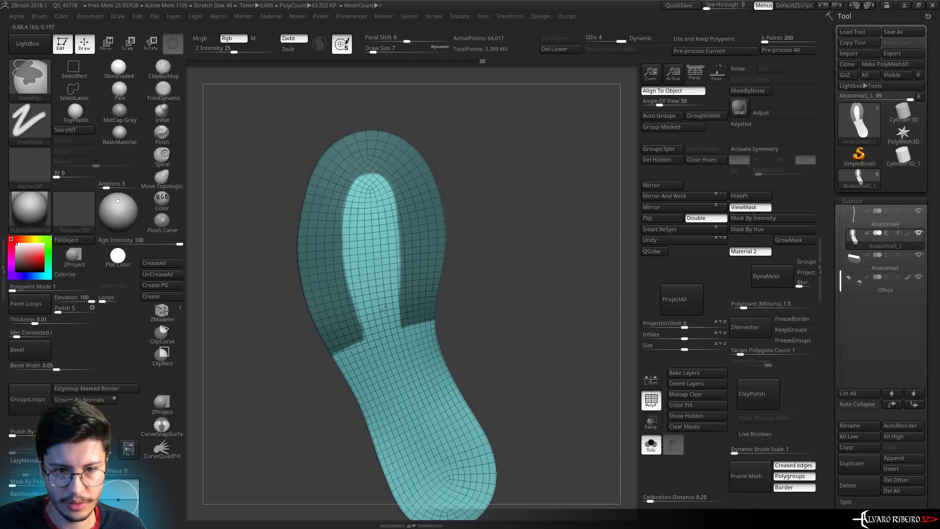
key("ctrl")
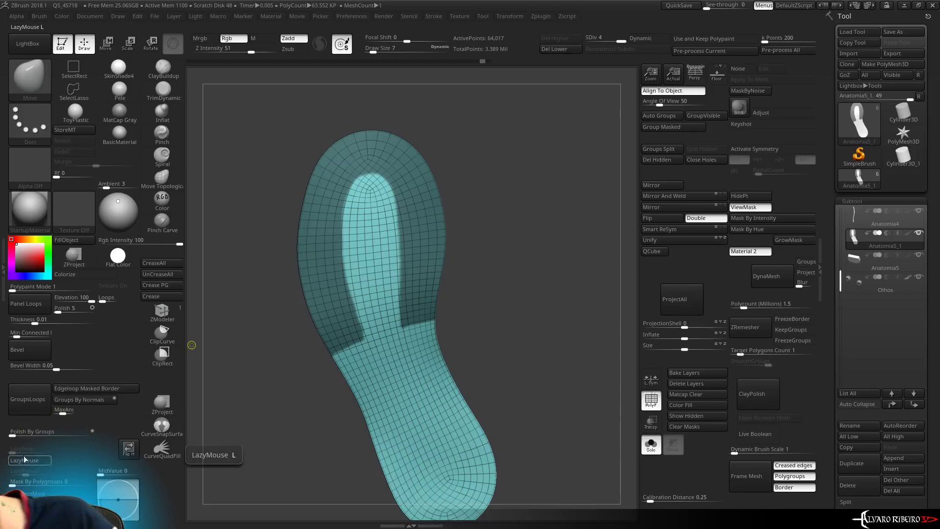
left_click(24, 460)
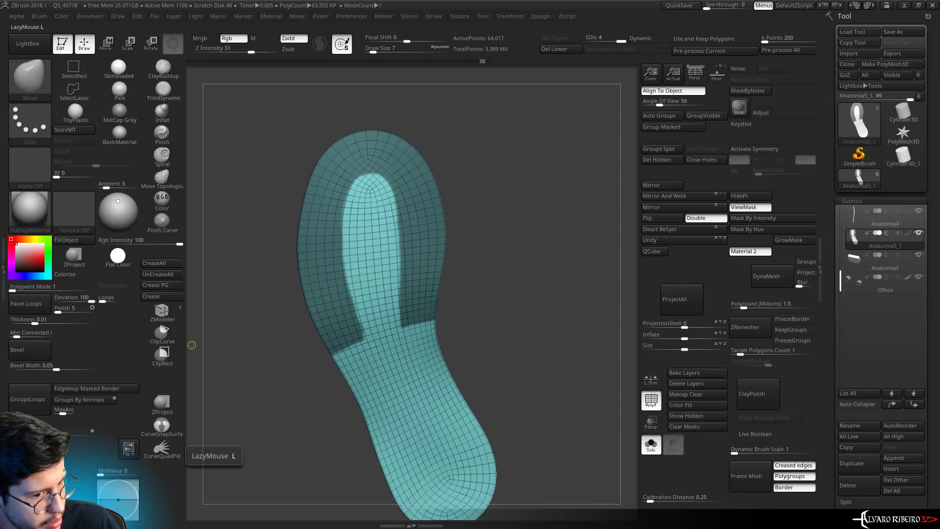
key("ctrl")
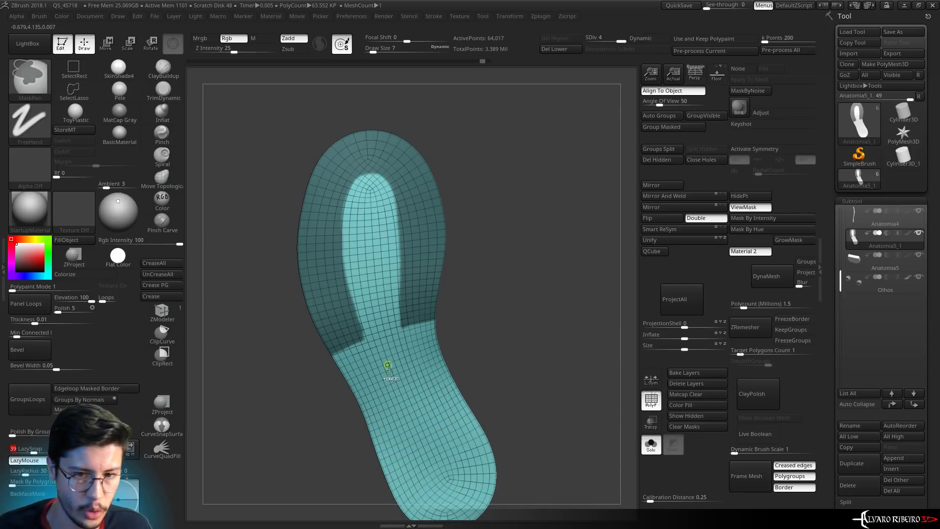
left_click_drag(385, 368, 378, 278, "ctrl")
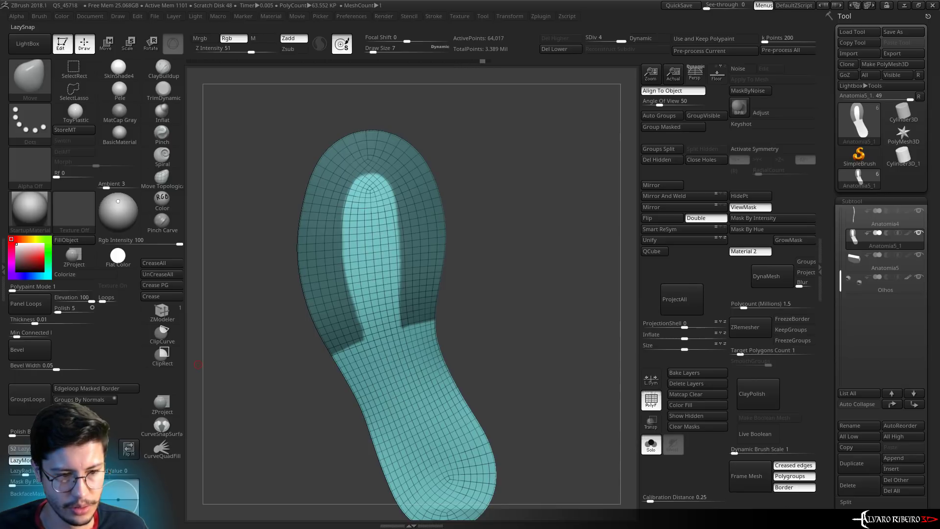
key("s")
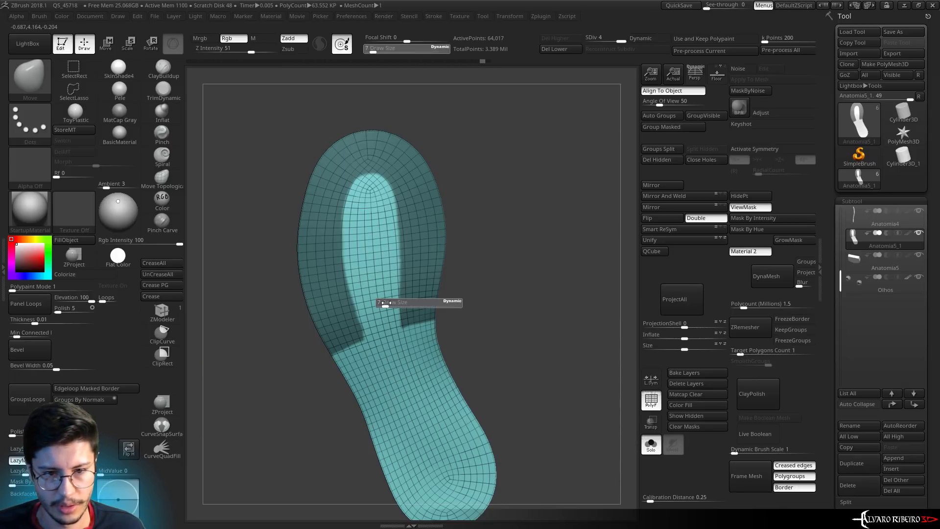
left_click_drag(384, 304, 386, 303)
key("s")
left_click(387, 303)
Refine the tread mask along the upper-left edge at brush size 12, then hide the polyframe
key("ctrl")
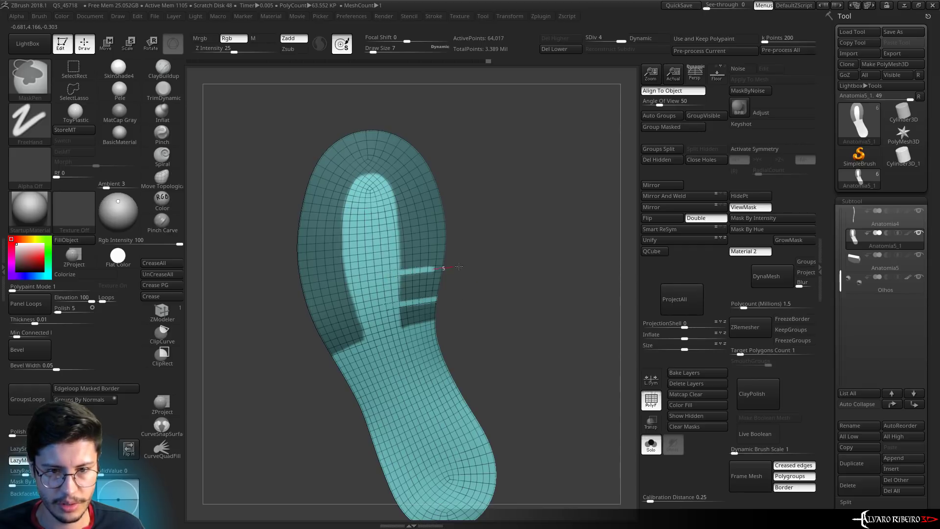
left_click_drag(458, 266, 458, 267, "ctrl")
key("s")
left_click(431, 267)
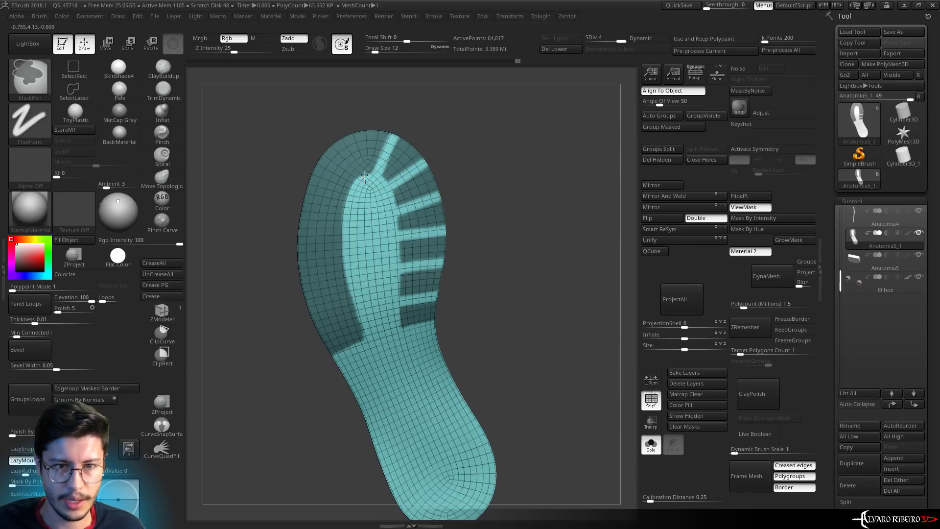
key("ctrl")
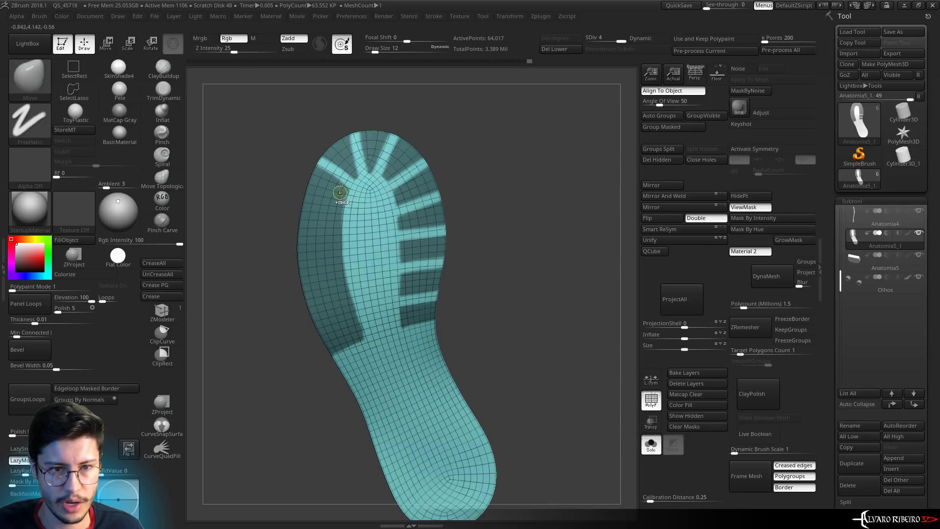
left_click_drag(348, 187, 315, 160, "ctrl+alt")
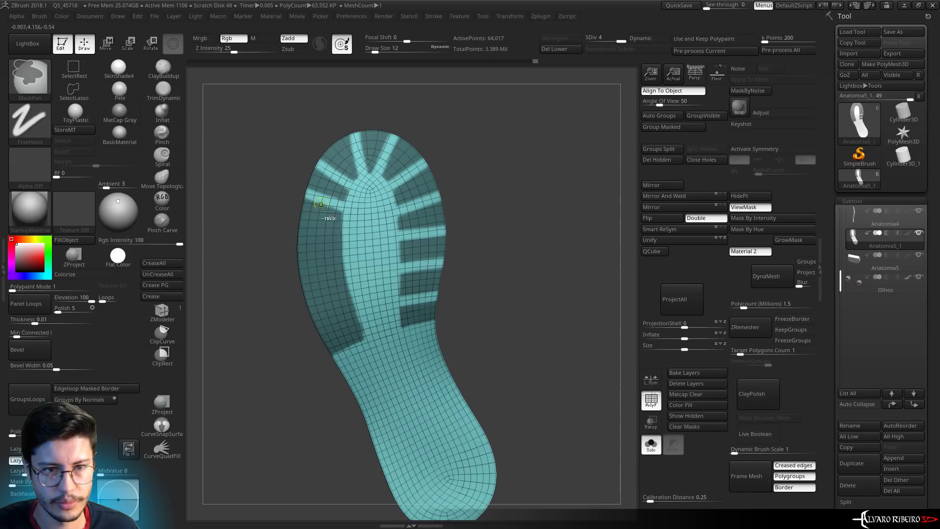
left_click_drag(344, 251, 340, 259, "ctrl")
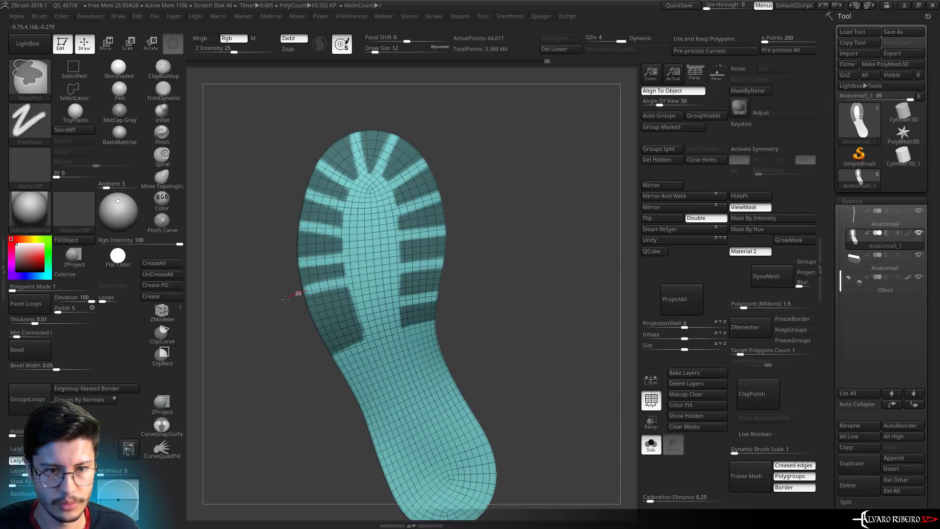
left_click_drag(285, 299, 360, 294, "ctrl")
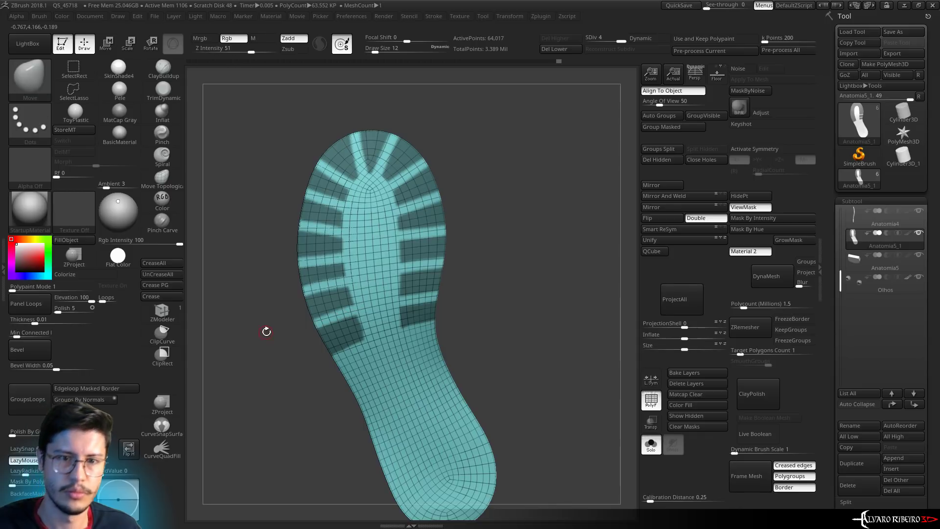
mouse_move(266, 329)
left_mouse_down("alt")
mouse_move(473, 254)
mouse_move(546, 311)
left_mouse_up("alt")
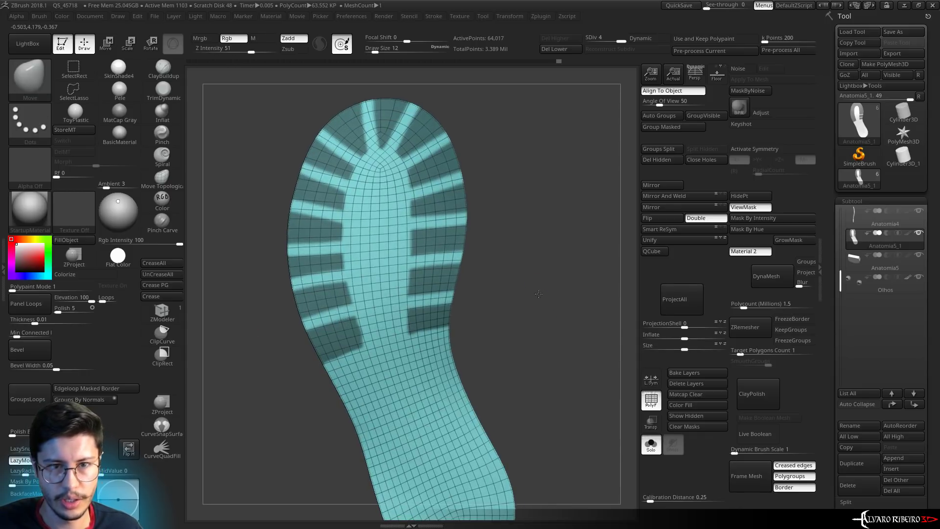
key("shift+f")
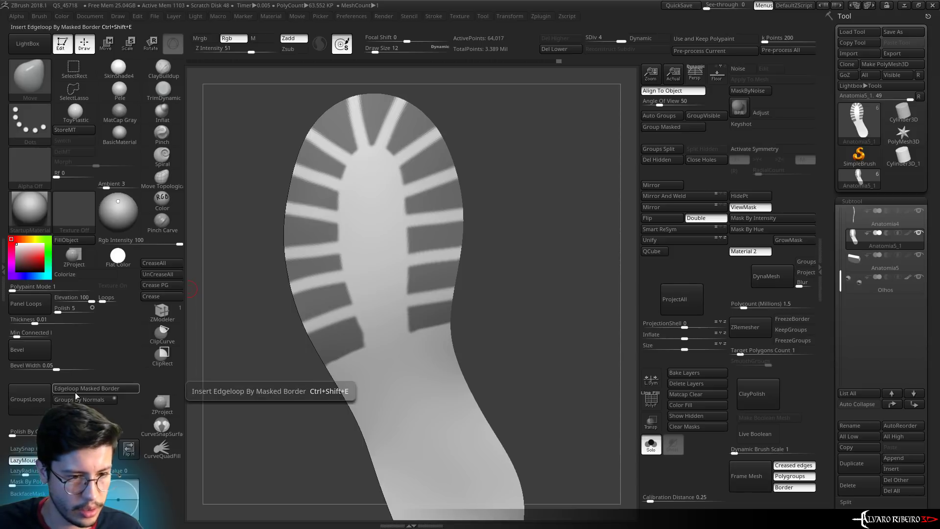
Delete the sole copy's lower subdivisions, add Edgeloop Masked Border, and clear the mask
left_click(563, 49)
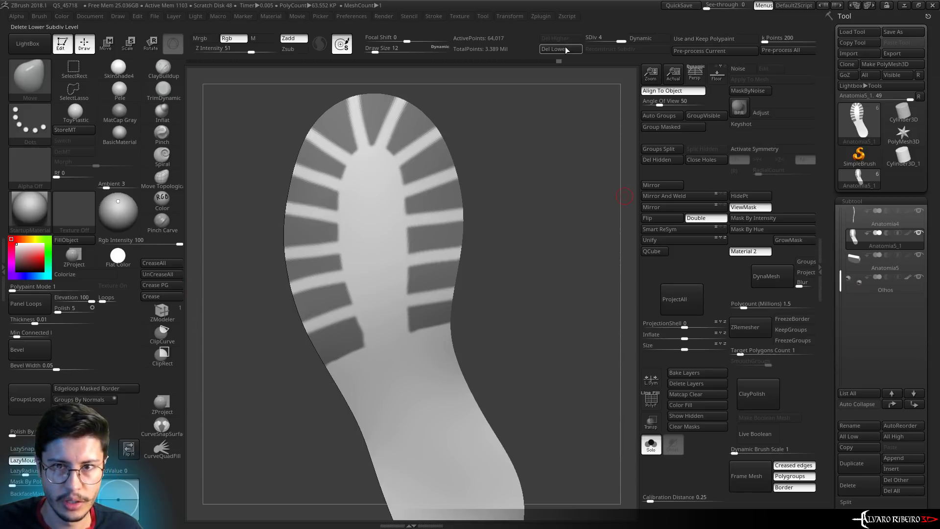
left_click(72, 388)
key("shift+f")
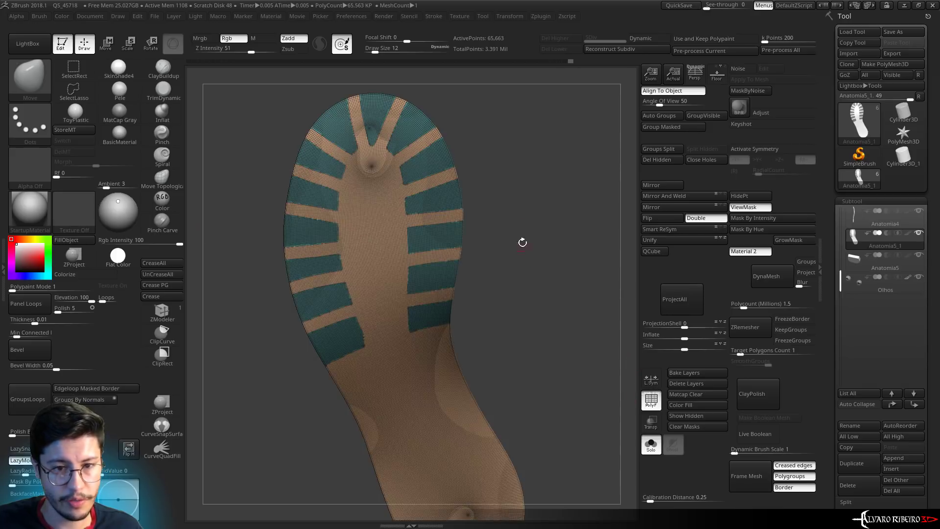
left_click_drag(521, 243, 449, 239, "alt")
key("f")
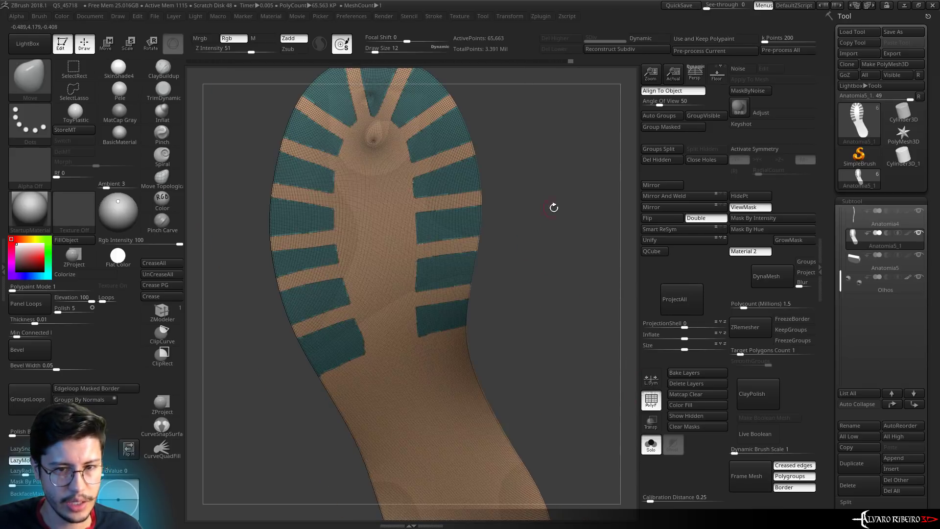
key("ctrl+shift+a")
Keep only the tread-bar polygroup with Del Hidden, then turn Solo off and select Anatomia5
left_click(436, 226, "ctrl+shift")
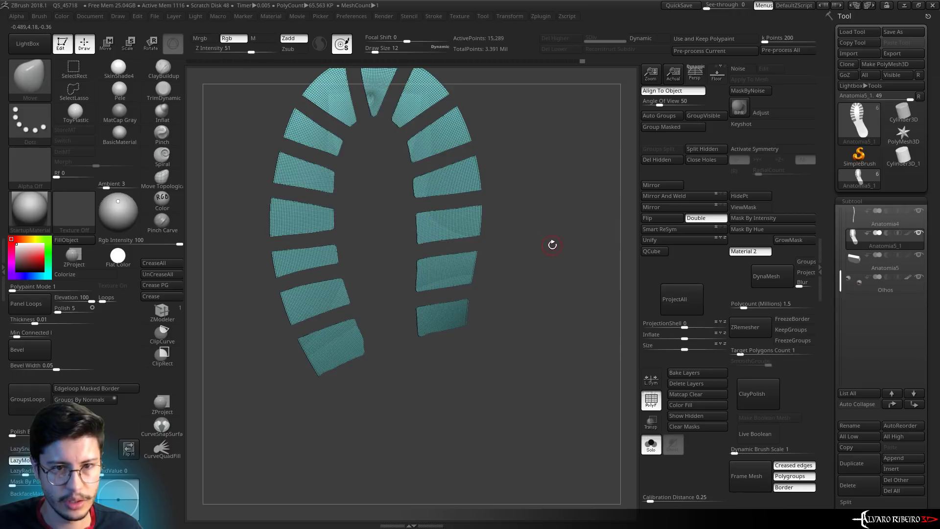
key("f")
left_click(648, 159)
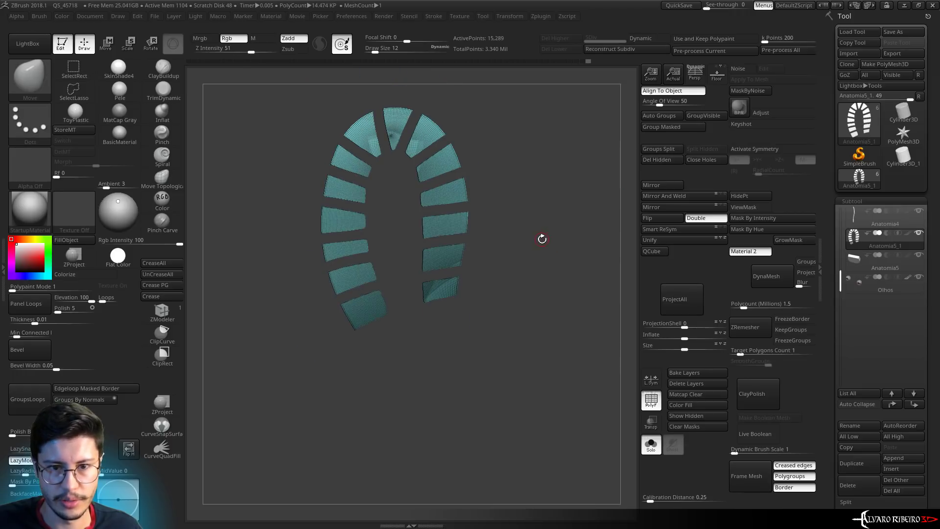
left_click_drag(541, 237, 600, 423, "alt")
key("shift+f")
key("f")
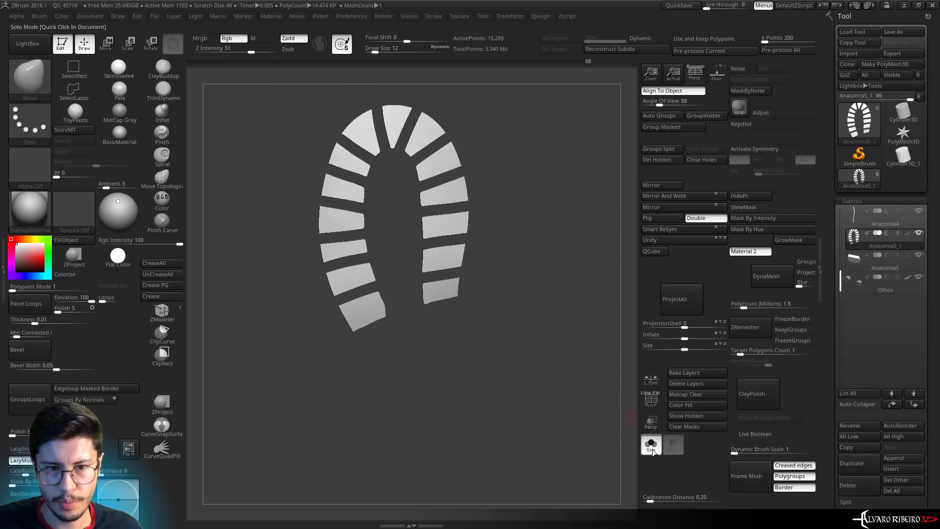
left_click(651, 443)
left_click(456, 426, "alt")
Duplicate Anatomia5, keep just the heel piece, subdivide it and mask it entirely
left_click_drag(562, 341, 627, 295)
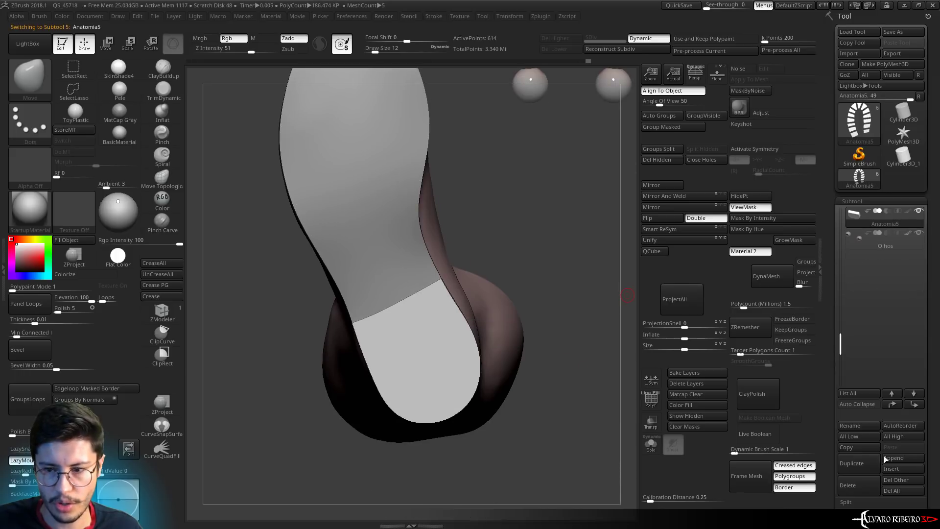
left_click(851, 462)
left_click_drag(500, 267, 451, 343)
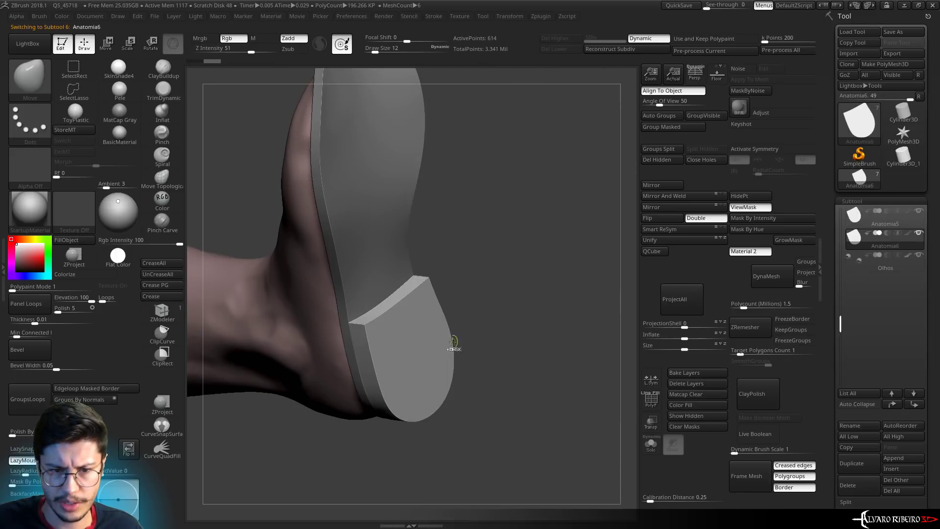
left_click(651, 446)
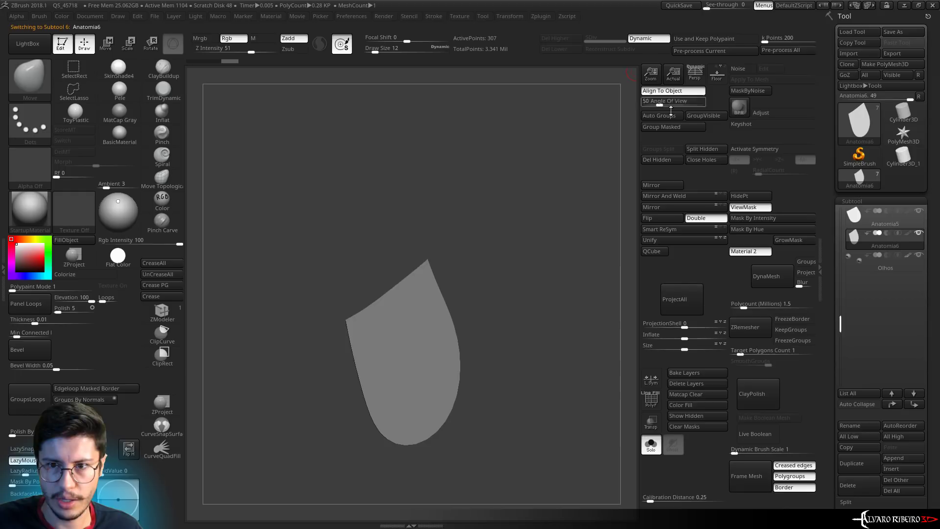
left_click(656, 159)
key("ctrl+d")
key("ctrl+d")
key("ctrl+d")
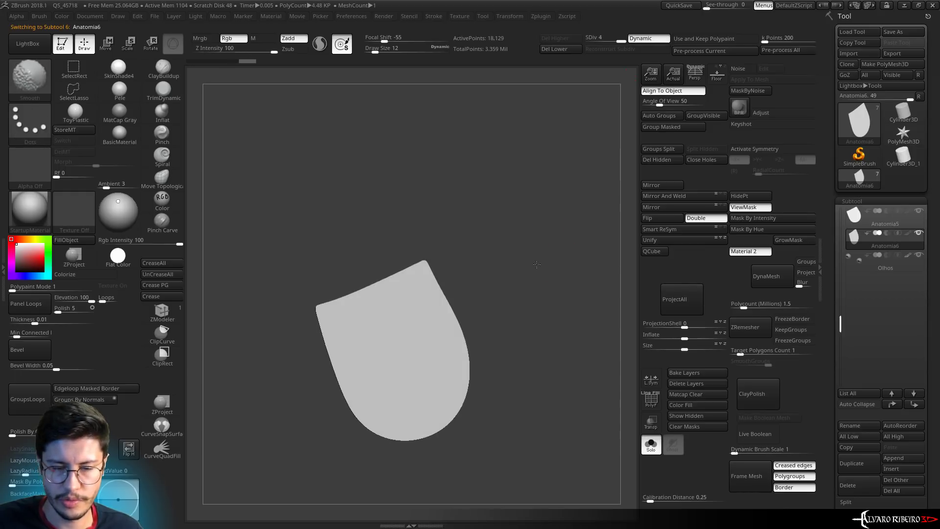
key("ctrl")
left_click(471, 248, "ctrl")
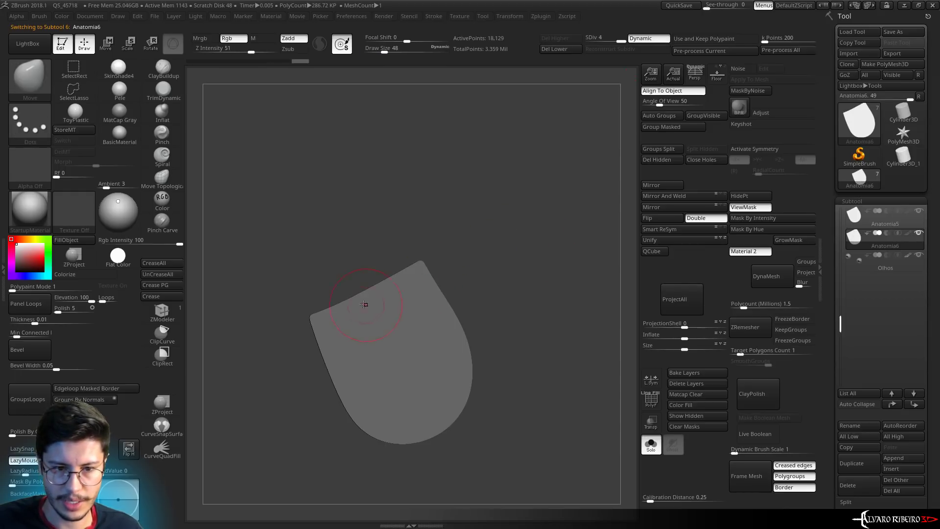
Unmask a U-shaped stripe down the heel piece and adjust its width
key("ctrl")
left_click_drag(367, 321, 397, 358, "ctrl")
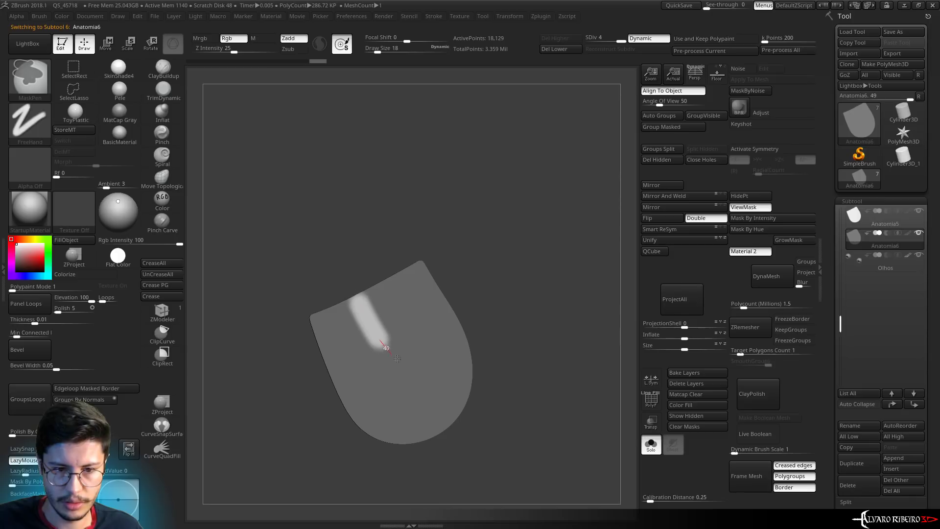
left_click_drag(409, 310, 383, 284, "ctrl")
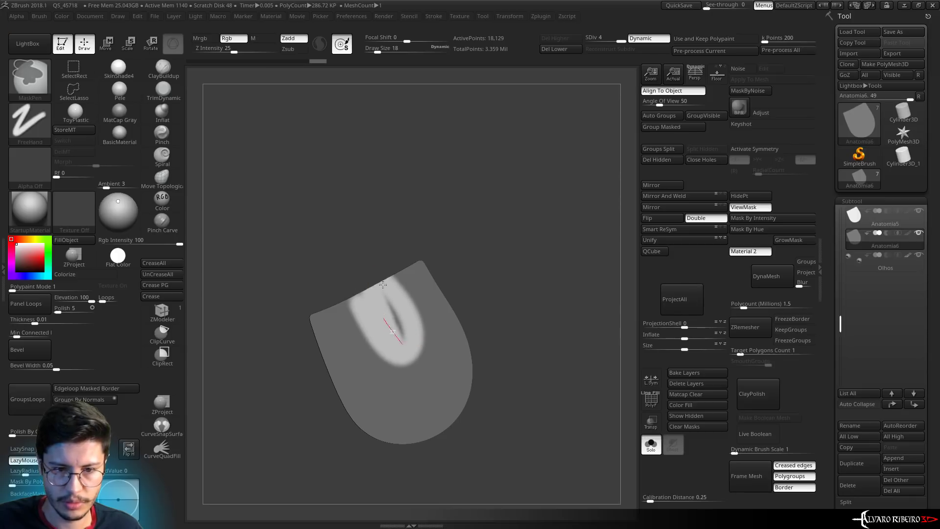
left_click_drag(398, 298, 379, 290, "ctrl")
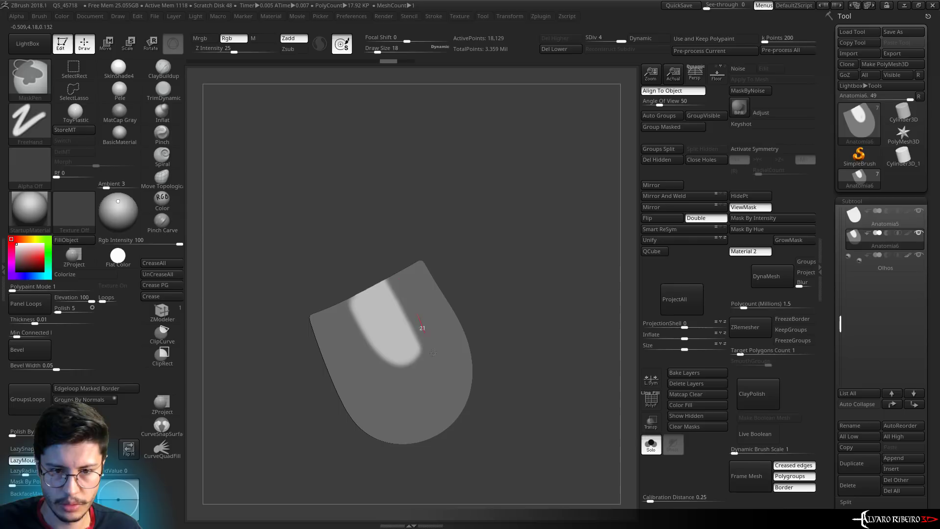
mouse_move(421, 352)
left_mouse_down("ctrl+alt")
mouse_move(361, 309)
mouse_move(397, 347)
left_mouse_up("ctrl+alt")
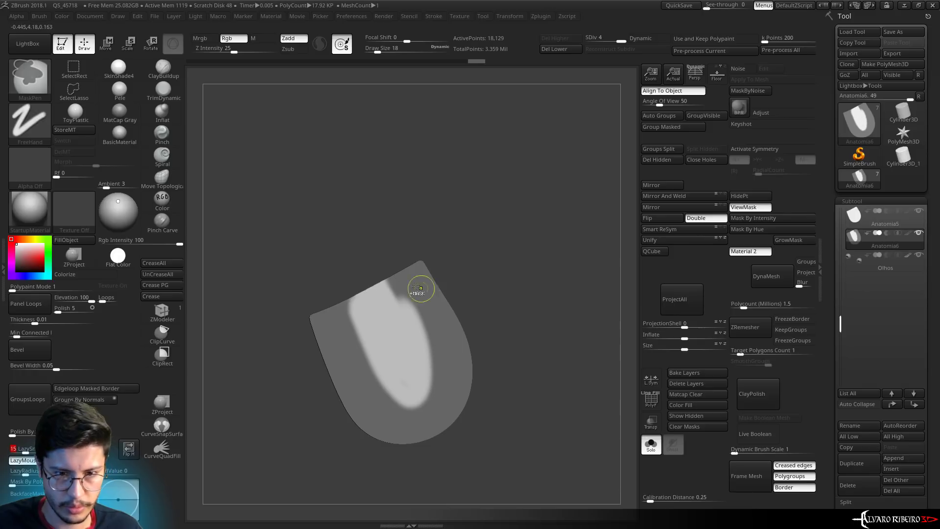
left_click_drag(398, 276, 411, 296, "ctrl+alt")
left_click_drag(427, 333, 439, 379, "ctrl")
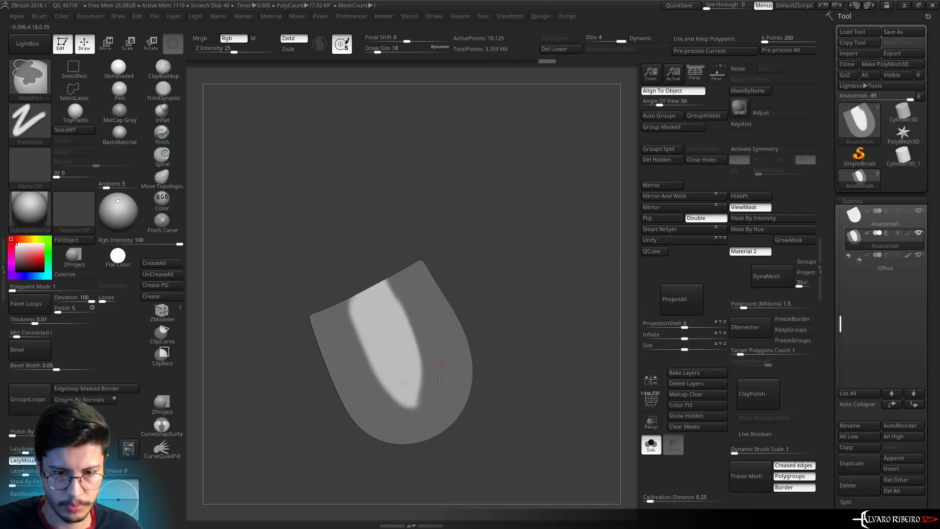
mouse_move(382, 395)
left_mouse_down("ctrl")
mouse_move(325, 294)
mouse_move(386, 348)
left_mouse_up("ctrl")
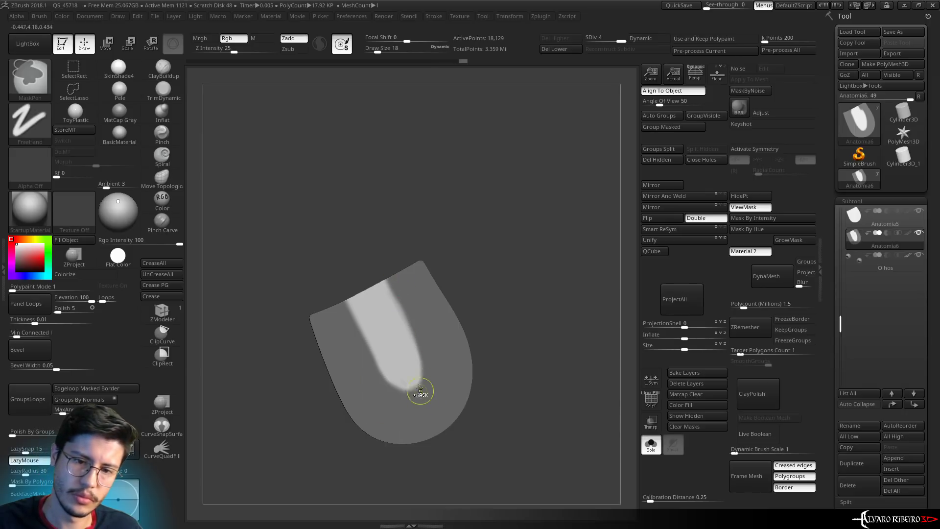
At brush size 8, unmask diagonal and vertical tread stripes across the heel piece
type("s8")
key("Return")
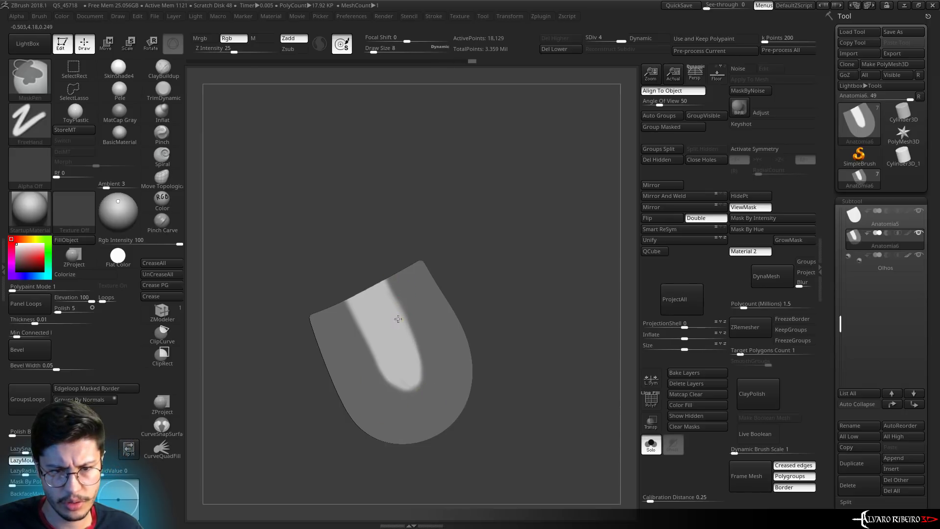
left_click_drag(398, 319, 497, 263, "ctrl+alt")
left_click_drag(414, 348, 472, 330, "ctrl+alt")
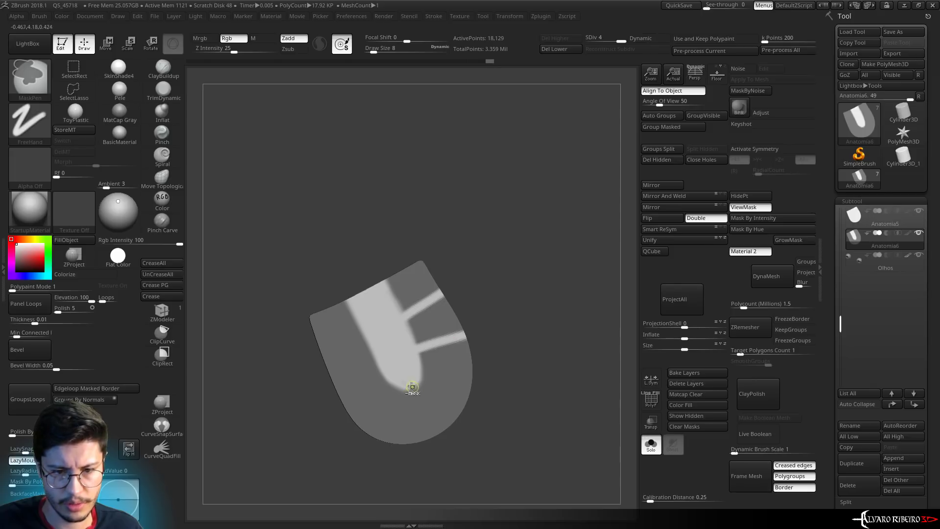
left_click_drag(396, 382, 457, 479, "ctrl+alt")
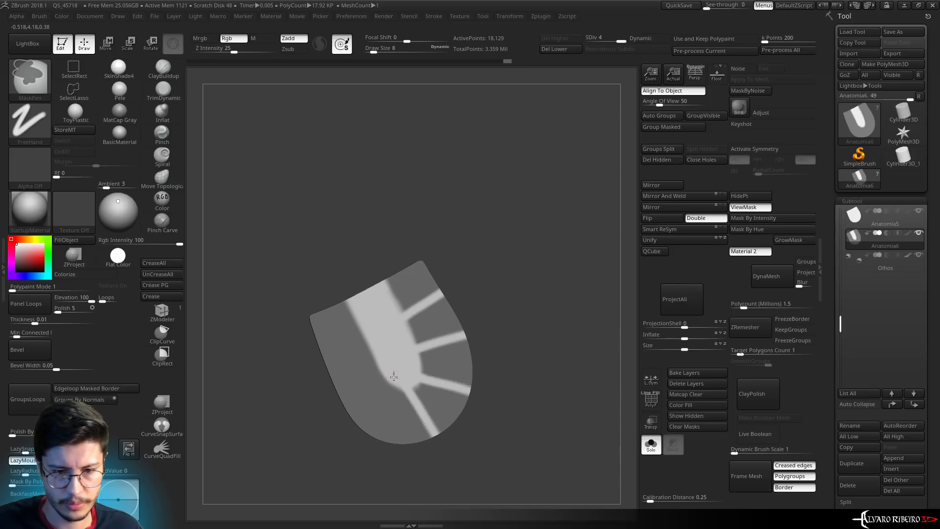
mouse_move(376, 437)
left_mouse_down("ctrl+alt")
mouse_move(381, 369)
mouse_move(346, 392)
left_mouse_up("ctrl+alt")
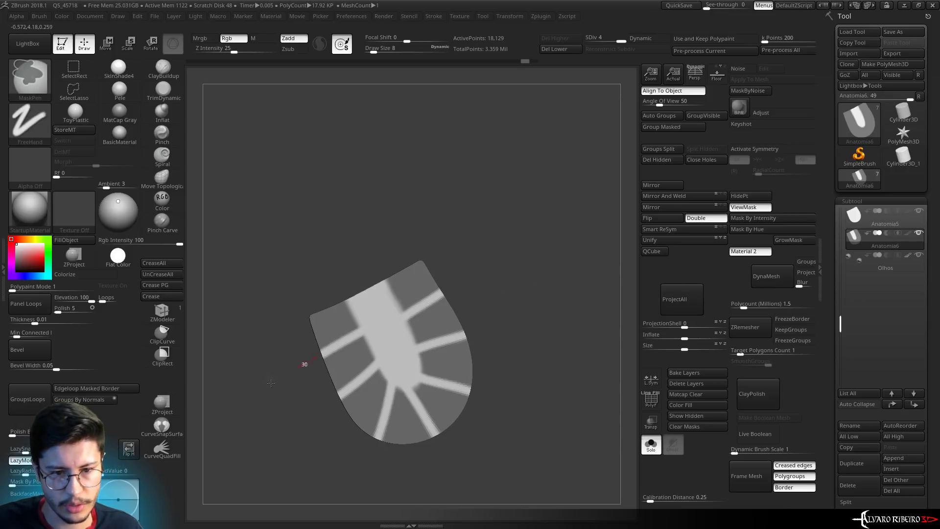
Try Edgeloop Masked Border, delete the heel piece's lower subdivisions and clear the mask
mouse_move(504, 260)
left_mouse_down("alt")
mouse_move(478, 243)
mouse_move(487, 293)
left_mouse_up("alt")
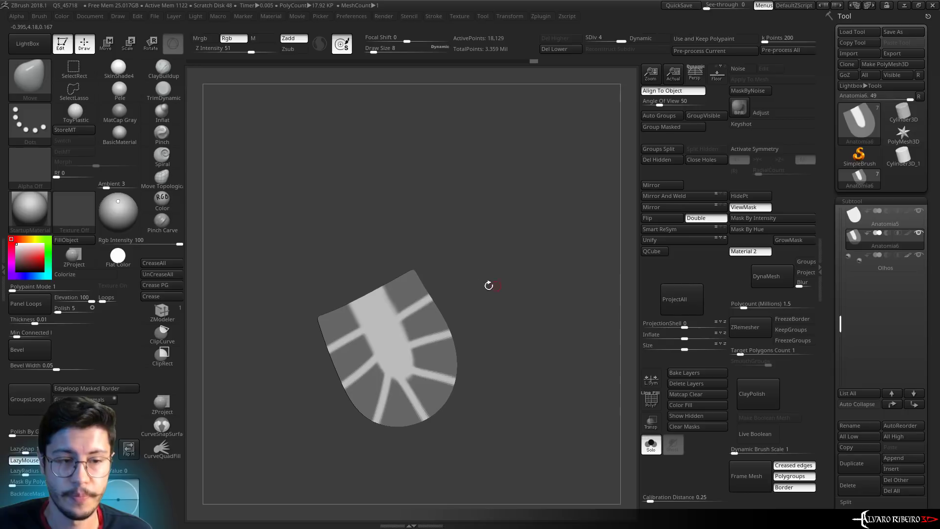
left_click(96, 388)
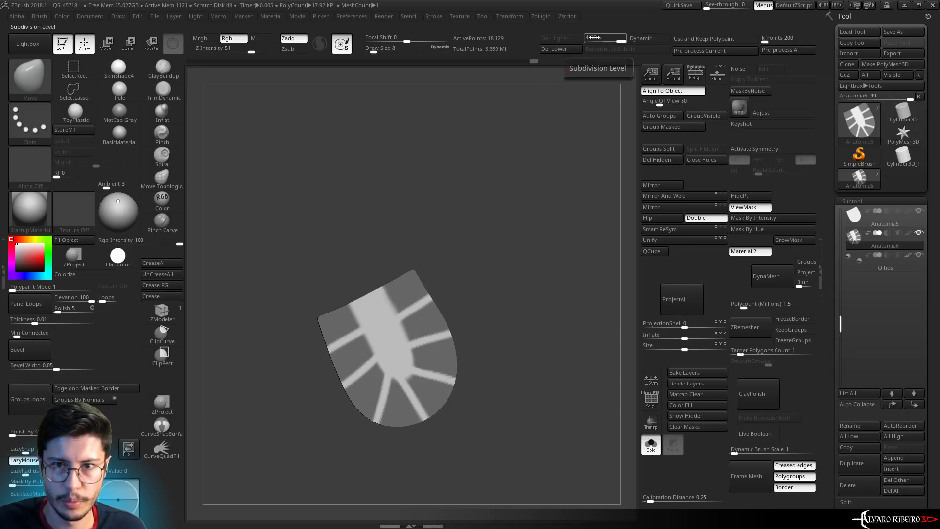
left_click(559, 49)
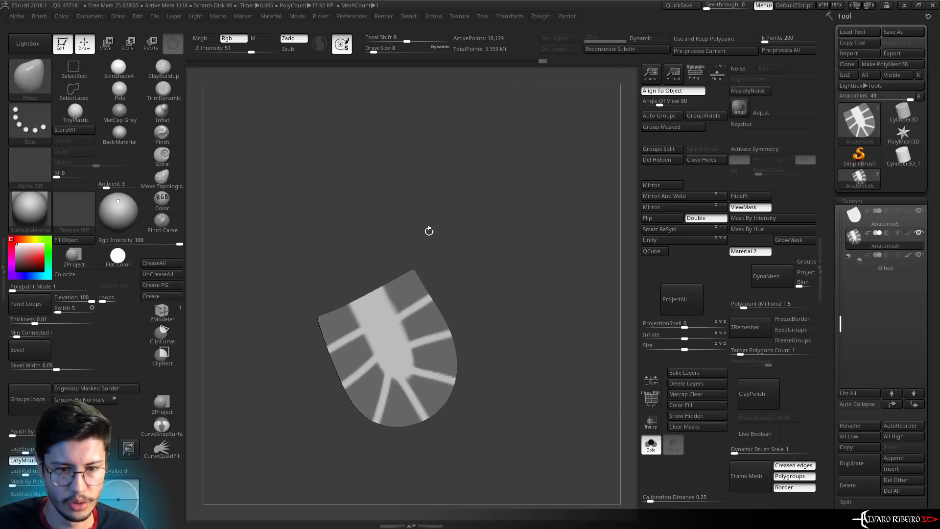
left_click(447, 272, "ctrl")
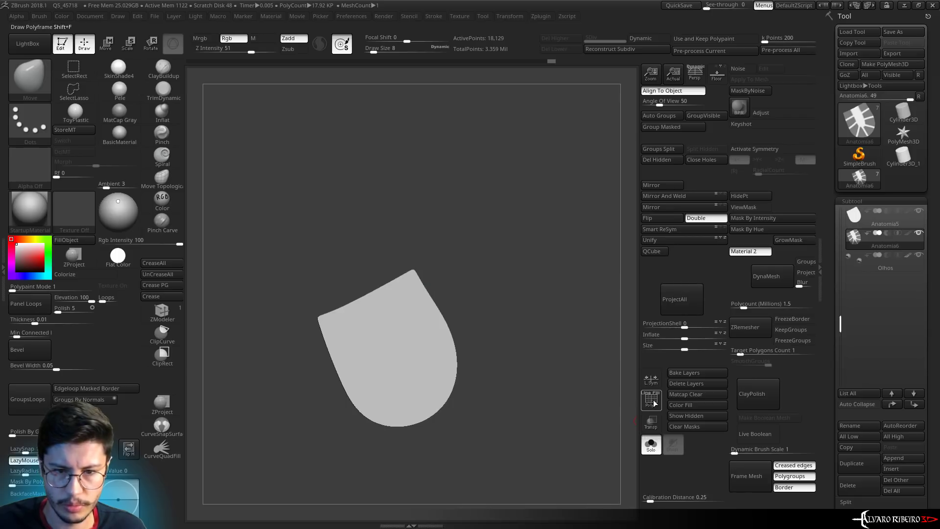
Hide the light strip polygroup on the sole and delete the hidden polygons
key("shift+f")
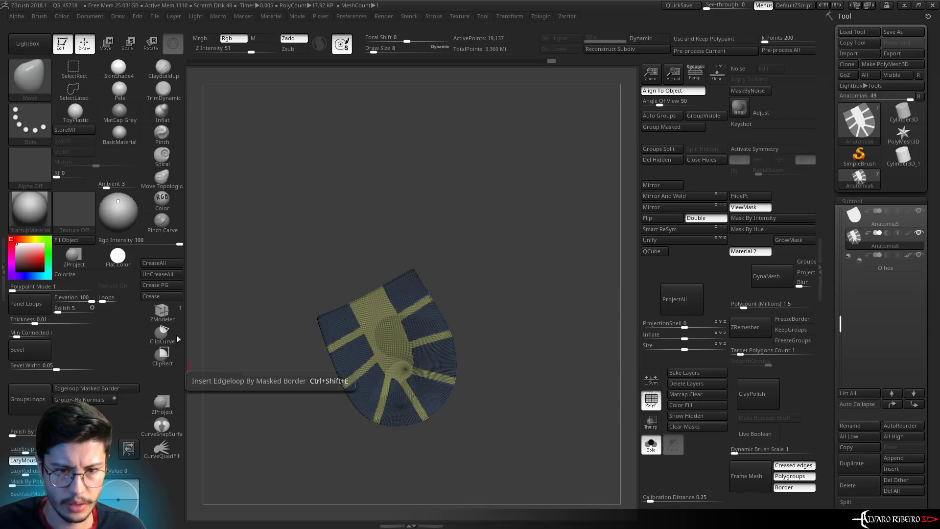
left_click(388, 285, "ctrl+alt+shift")
left_click(656, 159)
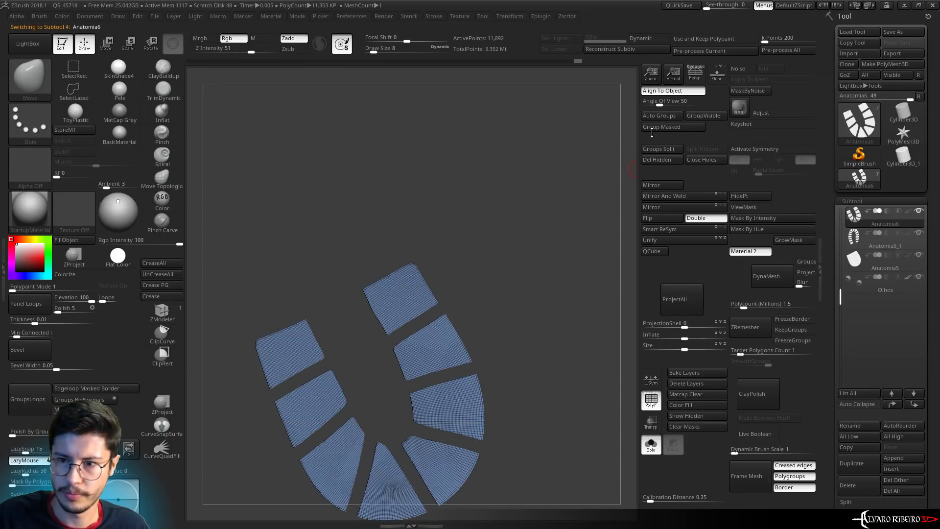
Merge Anatomia5_1 down into Anatomia6, accepting the irreversible-merge warning
scroll(939, 469, "down", 2)
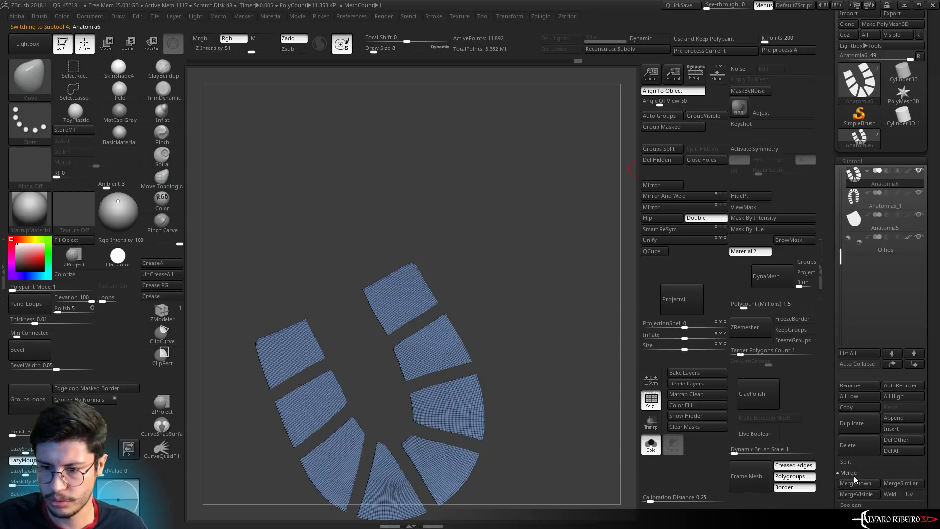
left_click(857, 485)
left_click(766, 506)
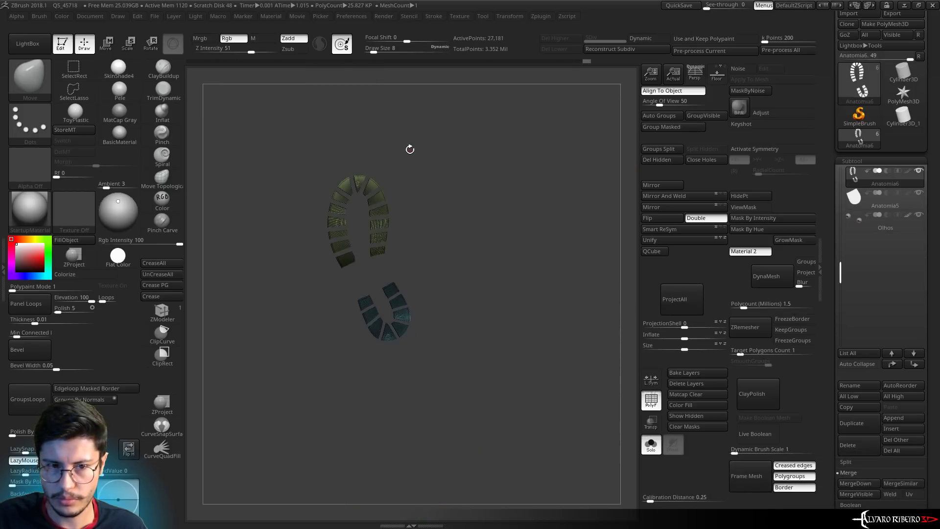
mouse_move(454, 195)
left_mouse_down()
mouse_move(517, 276)
mouse_move(514, 285)
left_mouse_up()
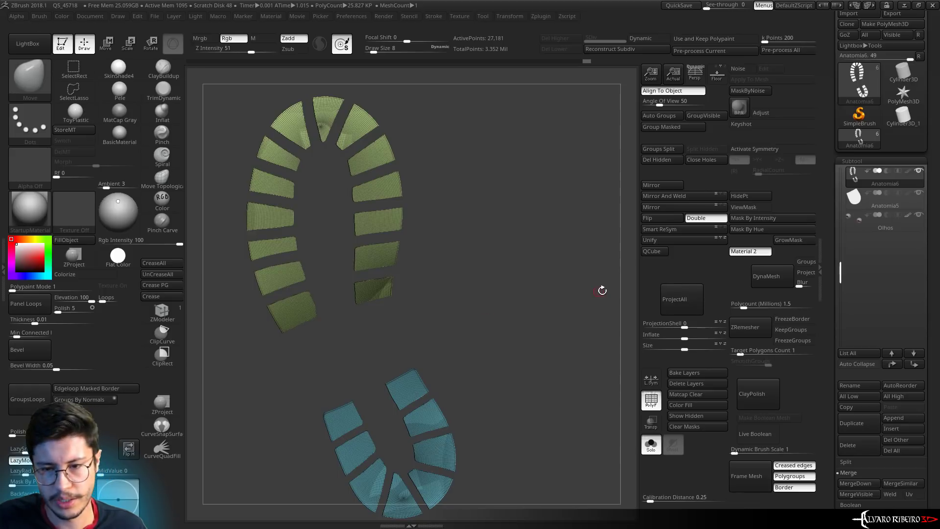
Run ZRemesher on the tread blocks to turn them into clean quad patches
left_click(758, 331)
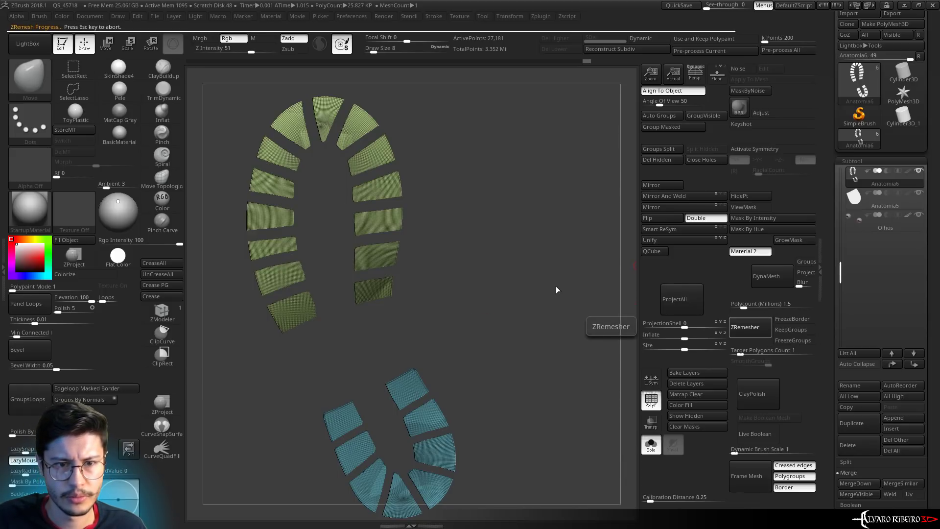
right_click_drag(557, 286, 561, 308, "ctrl")
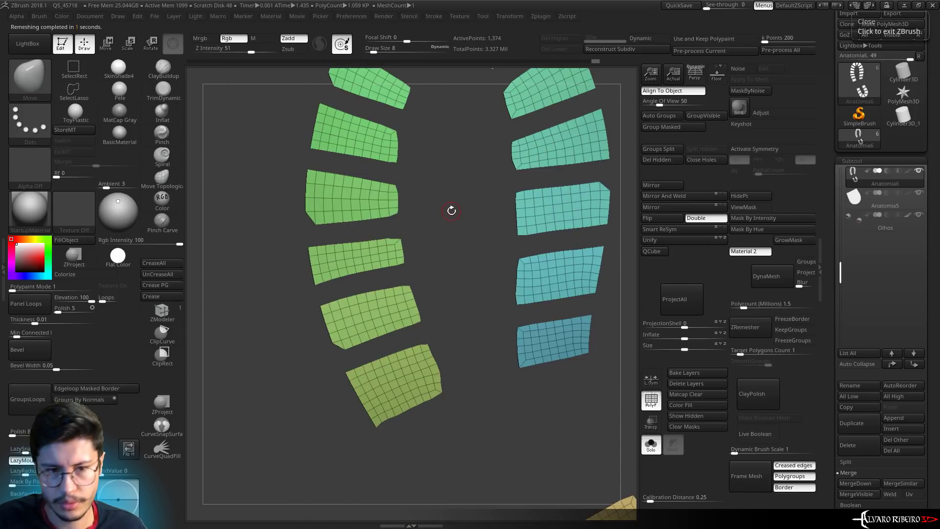
mouse_move(289, 227)
right_mouse_down()
mouse_move(352, 242)
mouse_move(383, 303)
right_mouse_up()
Straighten the uneven patch edges with a tiny Move brush, checking the horseshoe of patches
key("bracketleft")
key("bracketleft")
key("bracketleft")
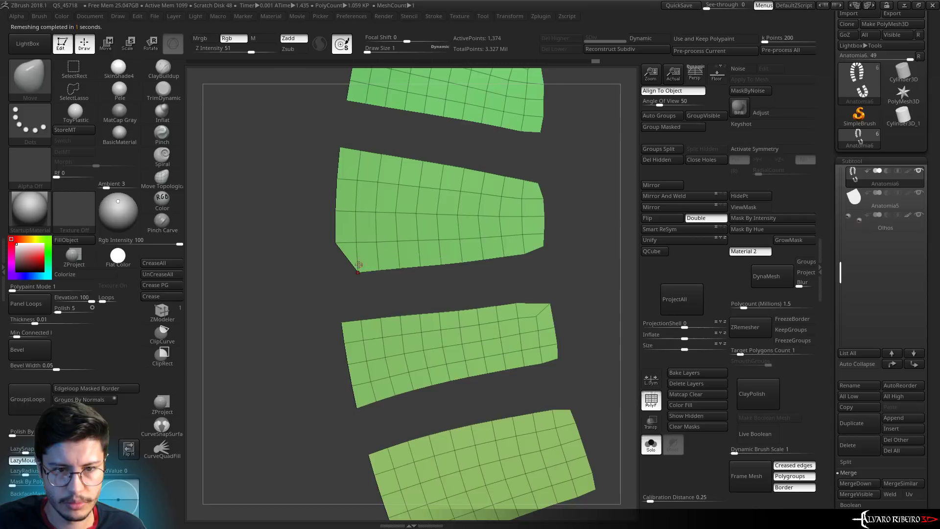
left_click_drag(337, 277, 327, 274)
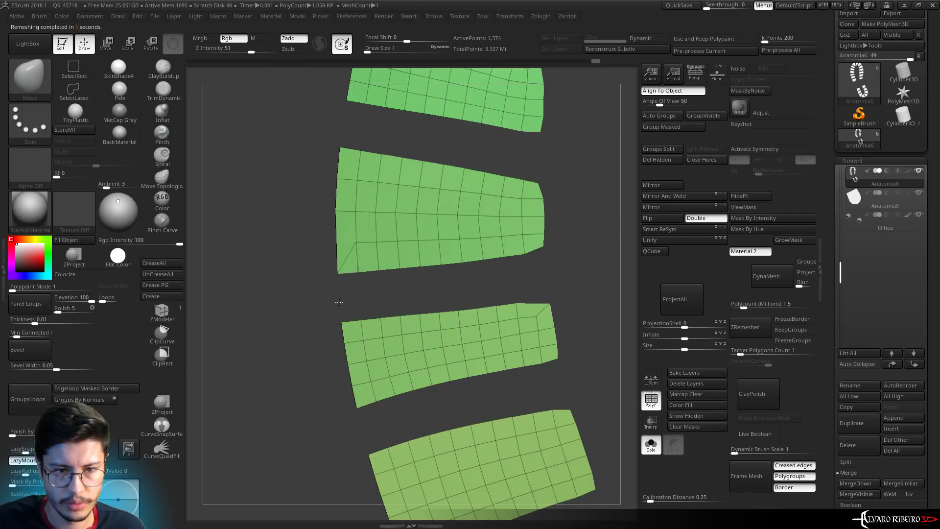
right_click_drag(328, 352, 392, 415, "ctrl")
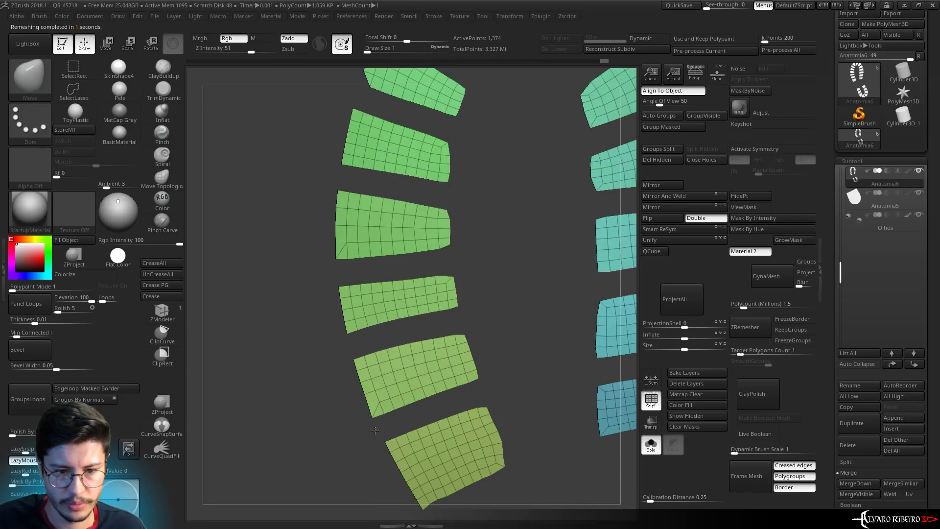
key("f")
right_click_drag(363, 459, 402, 395, "ctrl")
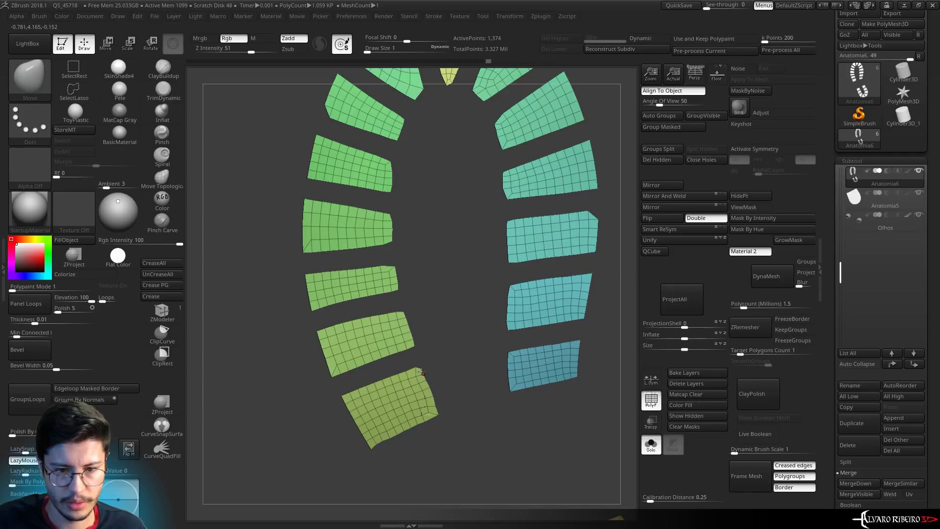
left_click_drag(422, 362, 449, 391)
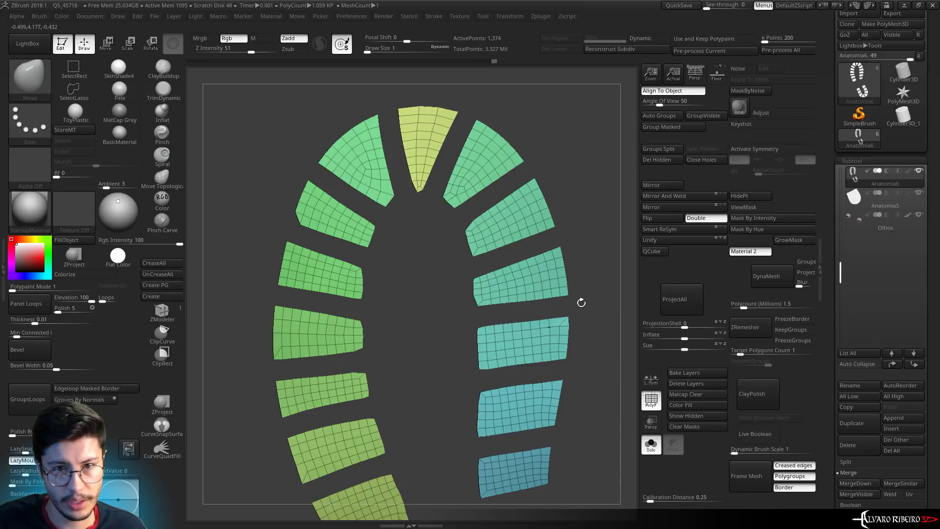
mouse_move(581, 302)
right_mouse_down("ctrl")
mouse_move(515, 242)
mouse_move(446, 224)
right_mouse_up("ctrl")
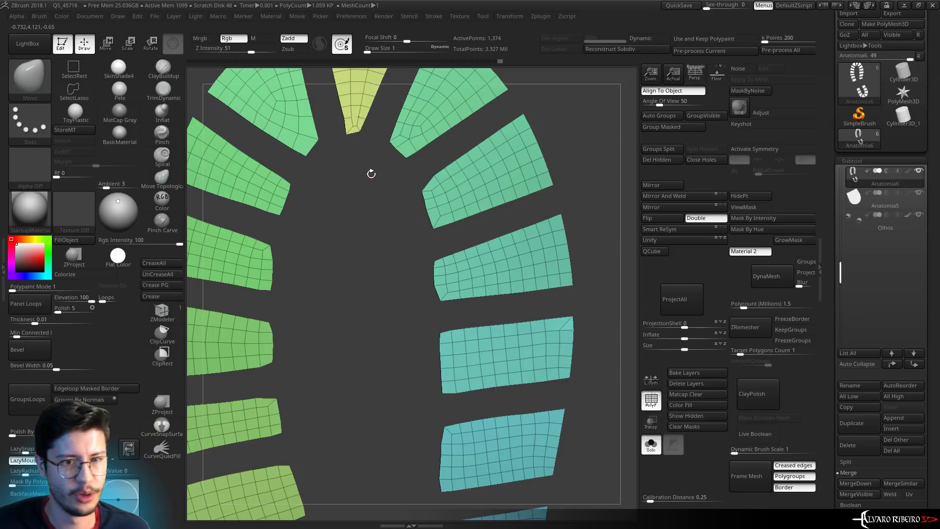
right_click_drag(371, 173, 400, 198)
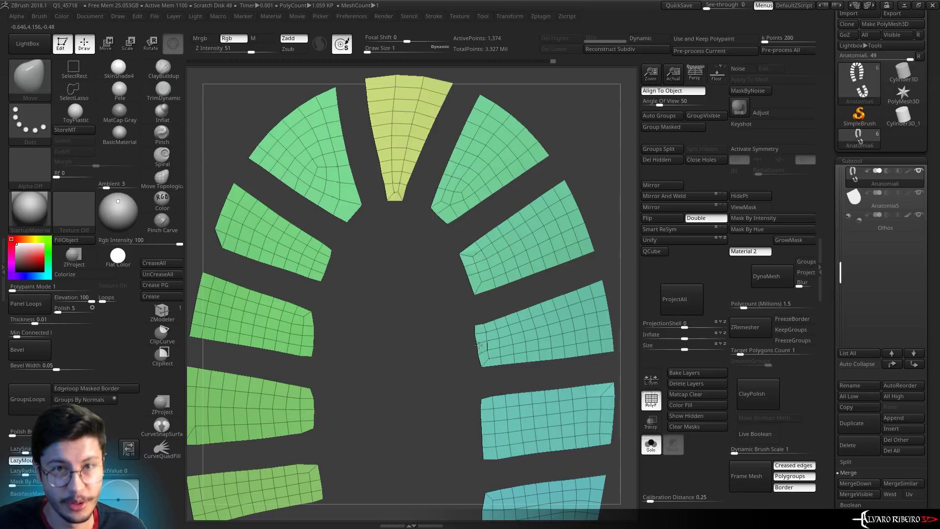
left_click_drag(314, 337, 393, 317, "alt")
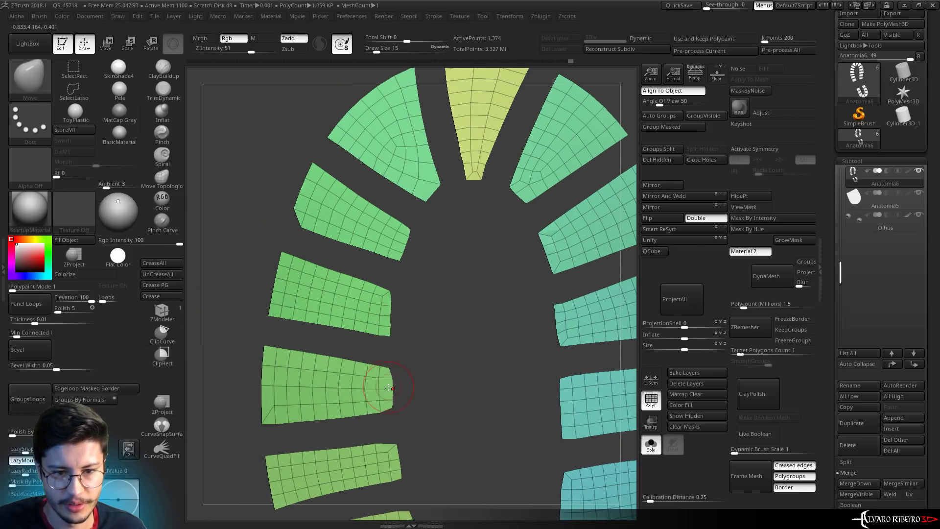
Set brush size to 3, review the whole green ring, then turn Solo off
type("s3")
key("Return")
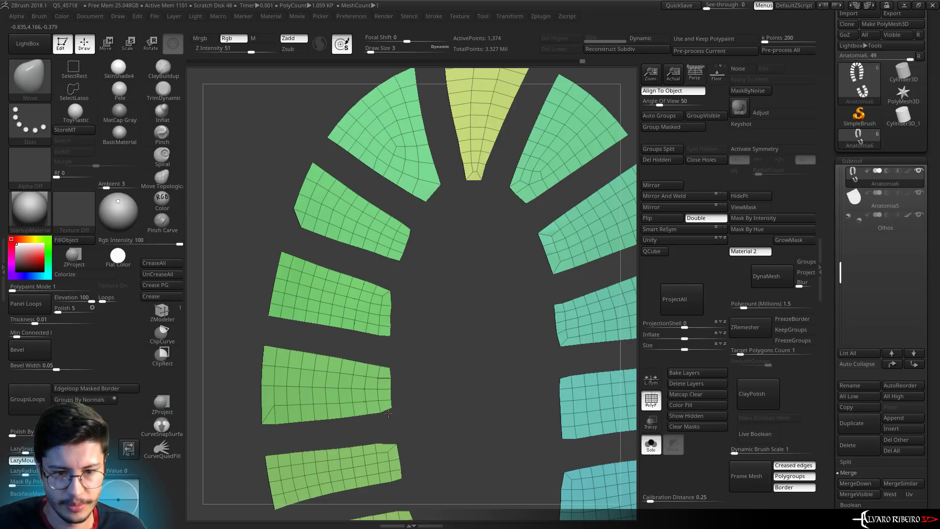
mouse_move(390, 411)
left_mouse_down()
mouse_move(383, 272)
mouse_move(419, 293)
mouse_move(535, 235)
mouse_move(551, 251)
left_mouse_up()
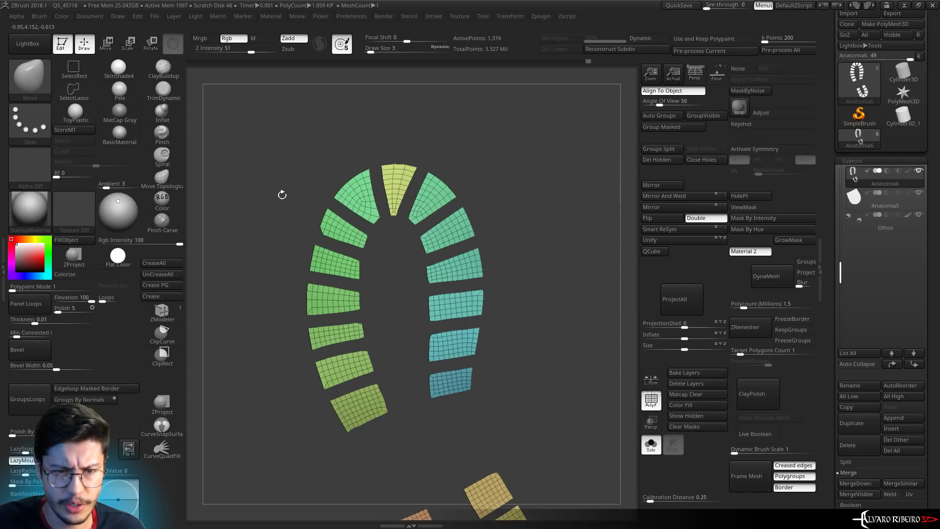
left_click_drag(281, 194, 312, 231, "alt")
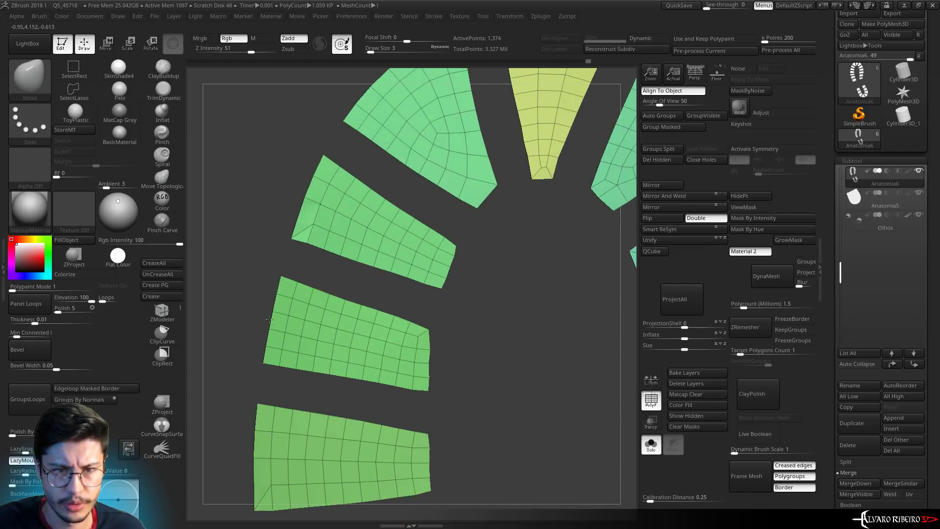
key("f")
mouse_move(559, 267)
left_mouse_down("shift")
mouse_move(521, 267)
mouse_move(471, 326)
mouse_move(489, 296)
mouse_move(512, 326)
left_mouse_up("shift")
left_click(652, 443)
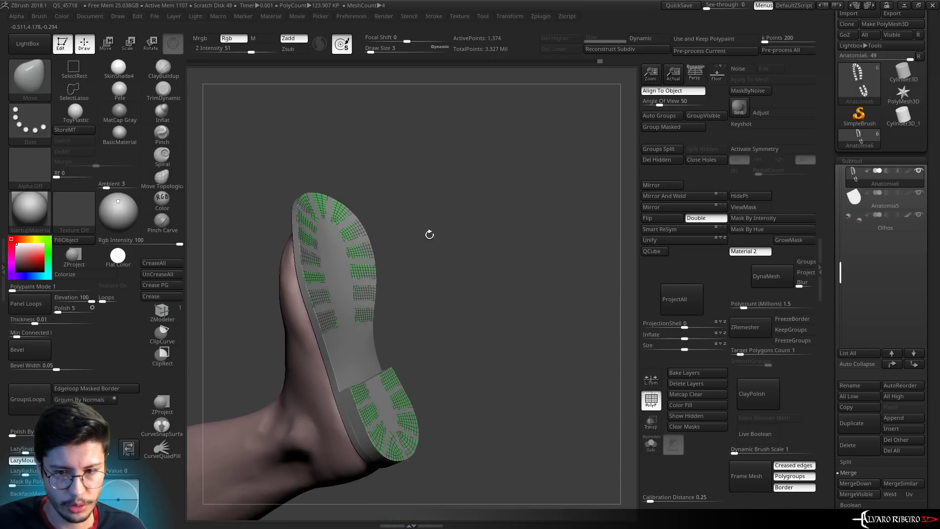
Solo the sole patches and set ZModeler's polygon action to Extrude with Polygroup Border target
mouse_move(428, 235)
left_mouse_down()
mouse_move(510, 313)
mouse_move(427, 325)
mouse_move(231, 296)
left_mouse_up()
left_click(651, 444)
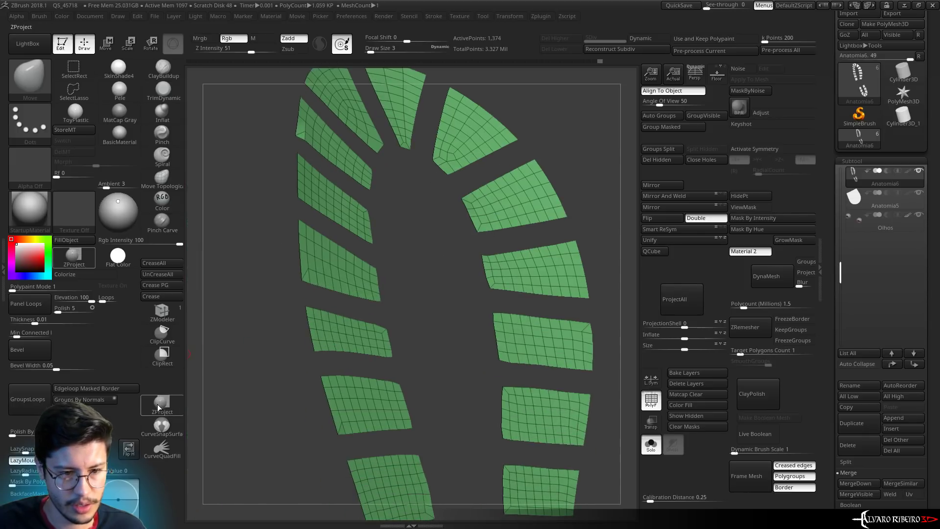
left_click(159, 316)
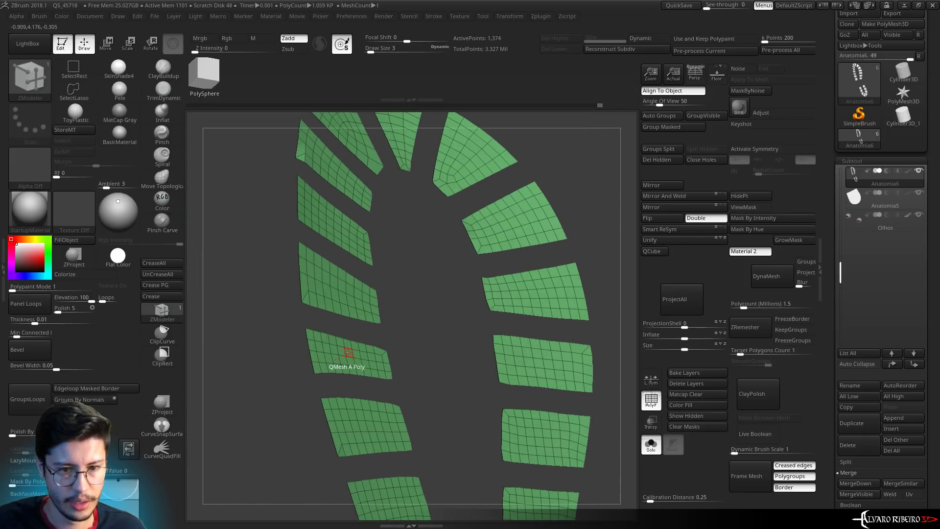
key("space")
left_click(280, 229)
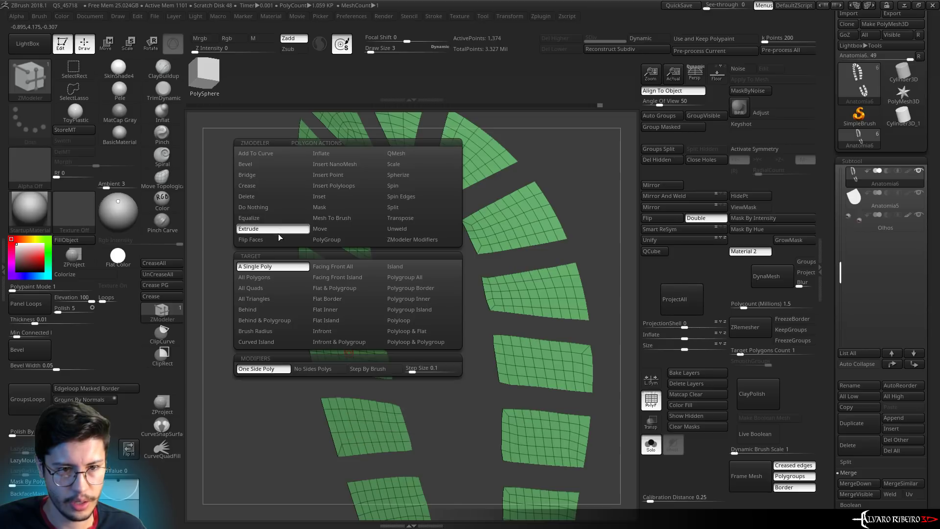
left_click(402, 286)
Extrude the tread patches into thick lug blocks, then turn PolyF and Solo off
left_click_drag(364, 306, 388, 283)
key("minus")
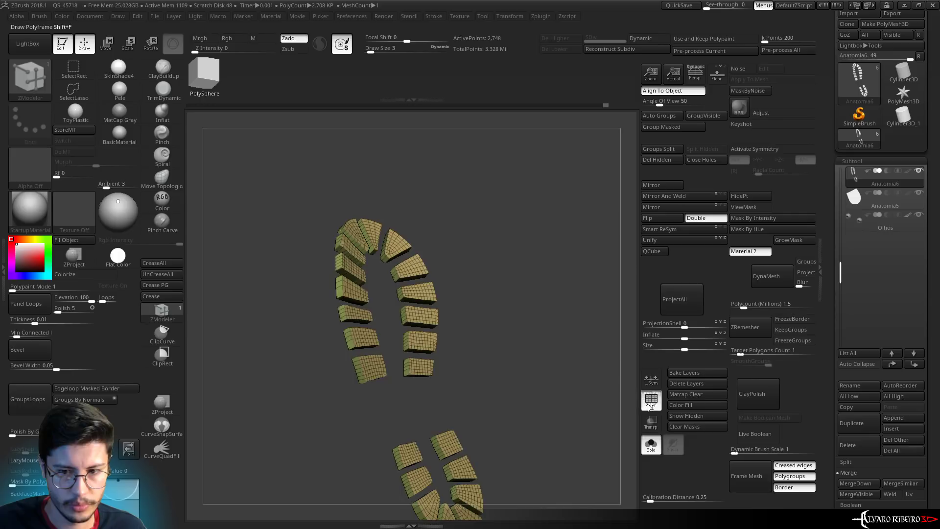
left_click(651, 405)
left_click(650, 443)
mouse_move(621, 405)
left_mouse_down()
mouse_move(539, 388)
mouse_move(571, 248)
mouse_move(685, 434)
left_mouse_up()
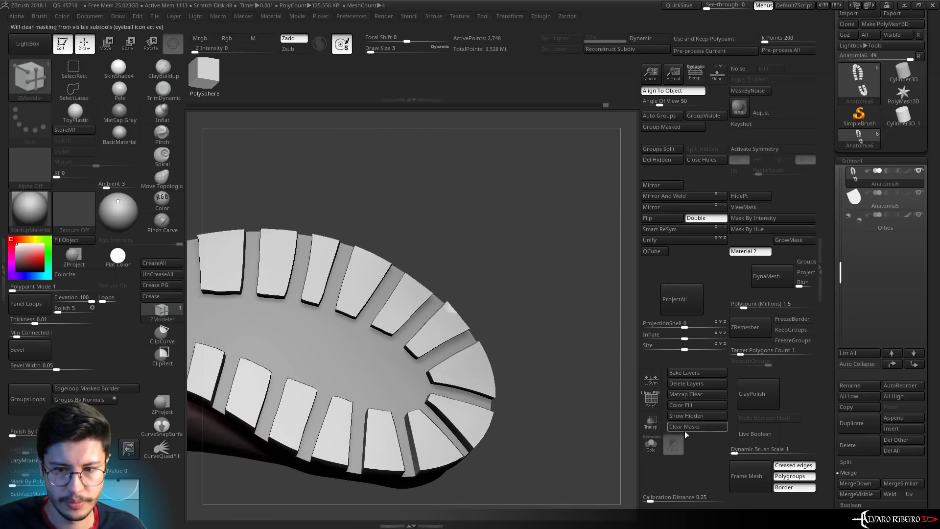
Solo the tread blocks and regroup them with Groups By Normals
left_click(650, 444)
mouse_move(611, 400)
left_mouse_down()
mouse_move(563, 325)
mouse_move(538, 238)
mouse_move(553, 220)
mouse_move(549, 230)
left_mouse_up()
key("shift+f")
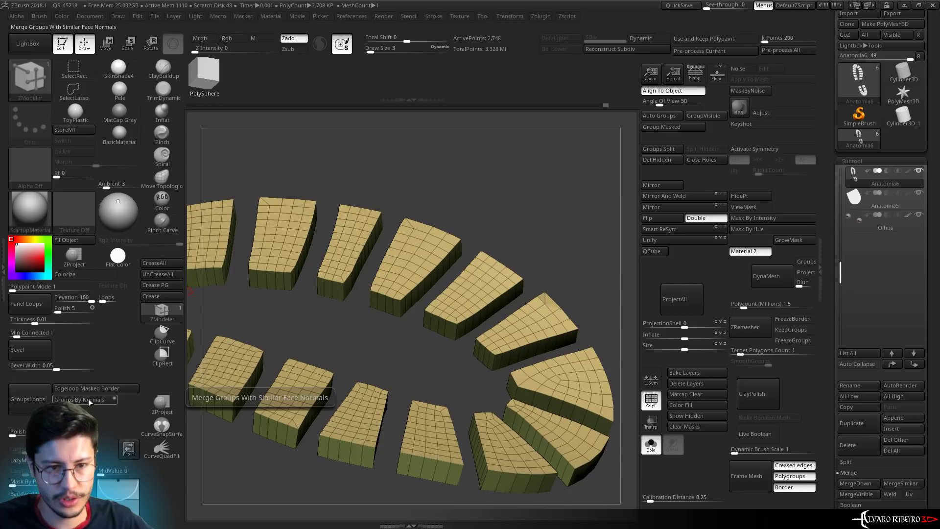
mouse_move(352, 313)
left_mouse_down()
mouse_move(311, 298)
mouse_move(294, 331)
left_mouse_up()
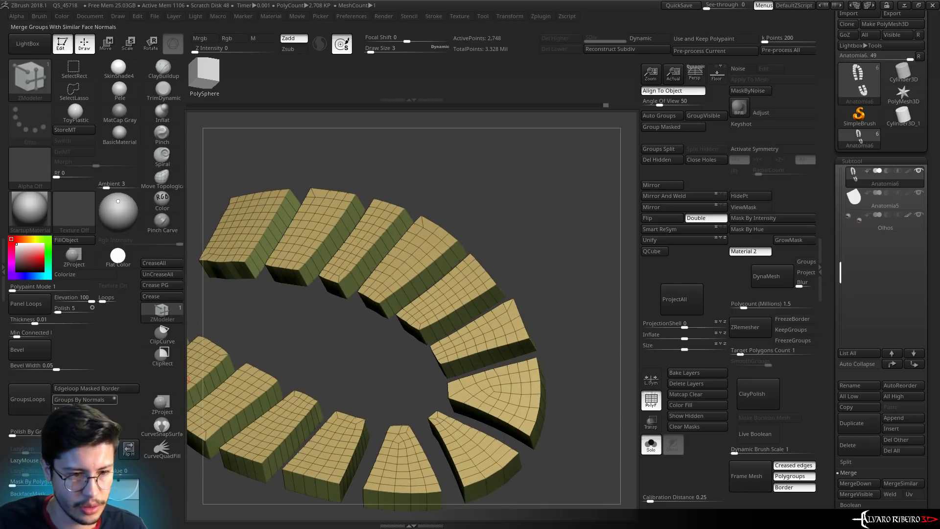
left_click(78, 400)
Round the block edges with Polish By Groups 22, then show all subtools again
mouse_move(287, 337)
left_mouse_down()
mouse_move(367, 339)
mouse_move(554, 176)
mouse_move(294, 288)
left_mouse_up()
mouse_move(304, 257)
left_mouse_down("alt")
mouse_move(352, 361)
mouse_move(402, 340)
mouse_move(343, 372)
left_mouse_up("alt")
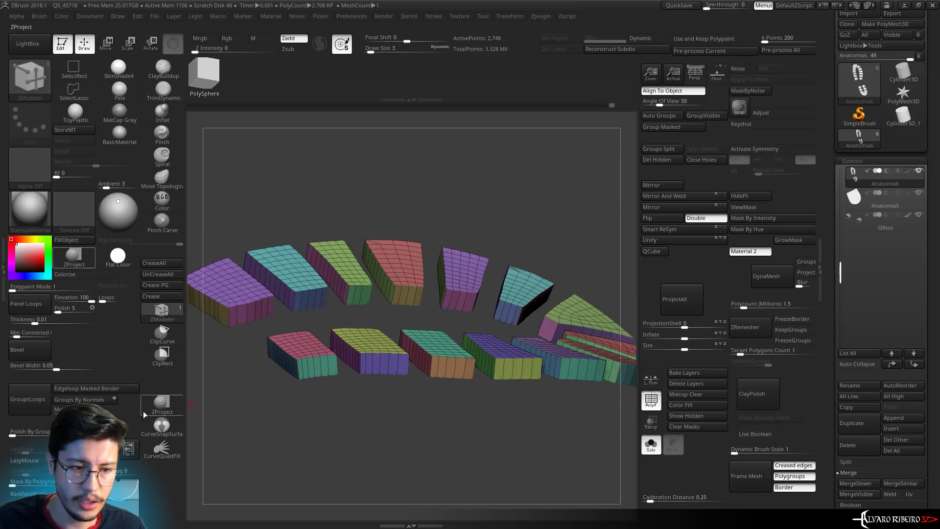
left_click_drag(22, 432, 28, 431)
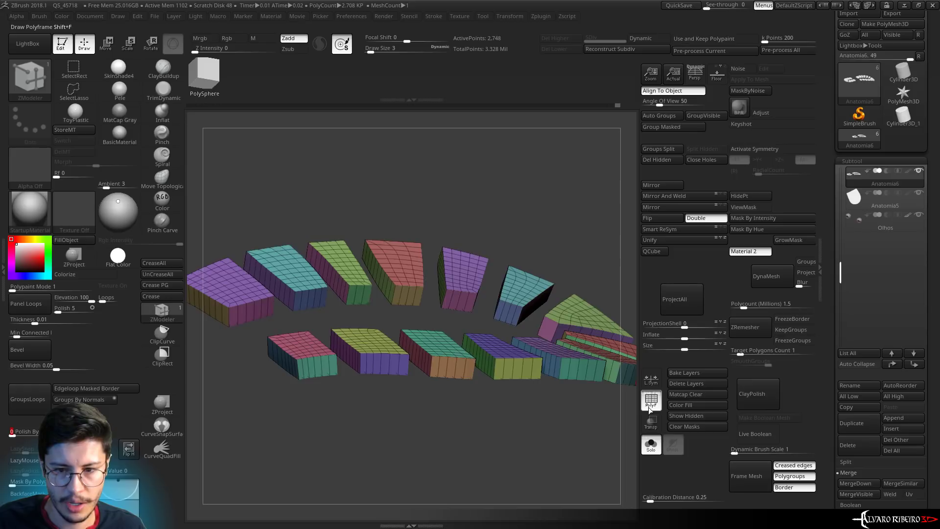
key("shift+f")
mouse_move(550, 436)
left_mouse_down()
mouse_move(428, 262)
mouse_move(479, 256)
mouse_move(520, 201)
mouse_move(523, 238)
mouse_move(503, 166)
left_mouse_up()
left_click_drag(624, 374, 608, 381)
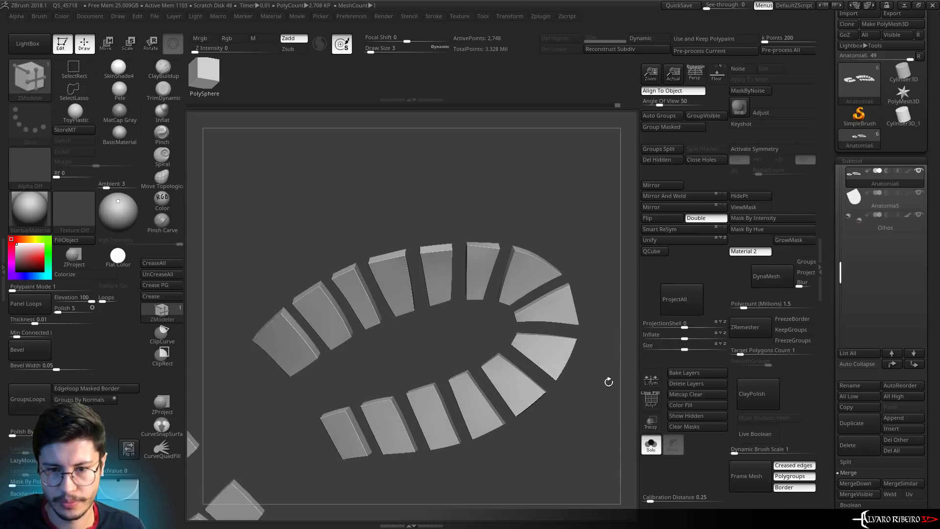
left_click(650, 446)
mouse_move(623, 277)
left_mouse_down()
mouse_move(558, 351)
mouse_move(571, 315)
mouse_move(526, 308)
mouse_move(484, 327)
left_mouse_up()
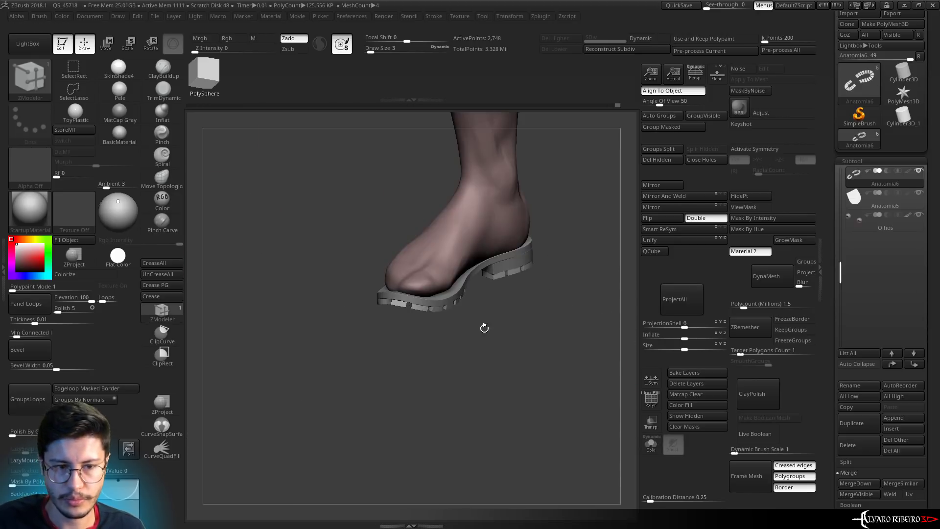
Frame the foot side-on, enable X symmetry, select leg Anatomia3 and pick the Move brush
mouse_move(428, 332)
left_mouse_down()
mouse_move(424, 373)
mouse_move(191, 299)
left_mouse_up()
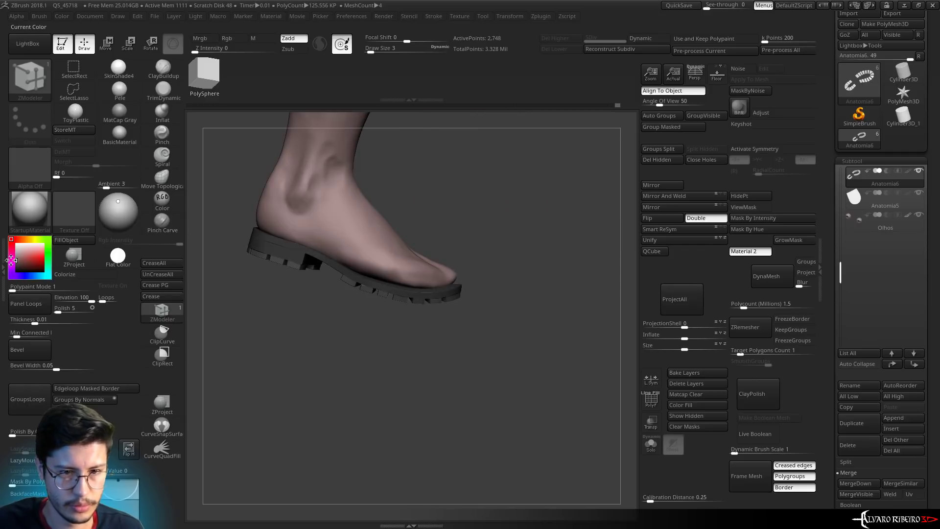
left_click_drag(441, 318, 517, 251, "shift")
key("f")
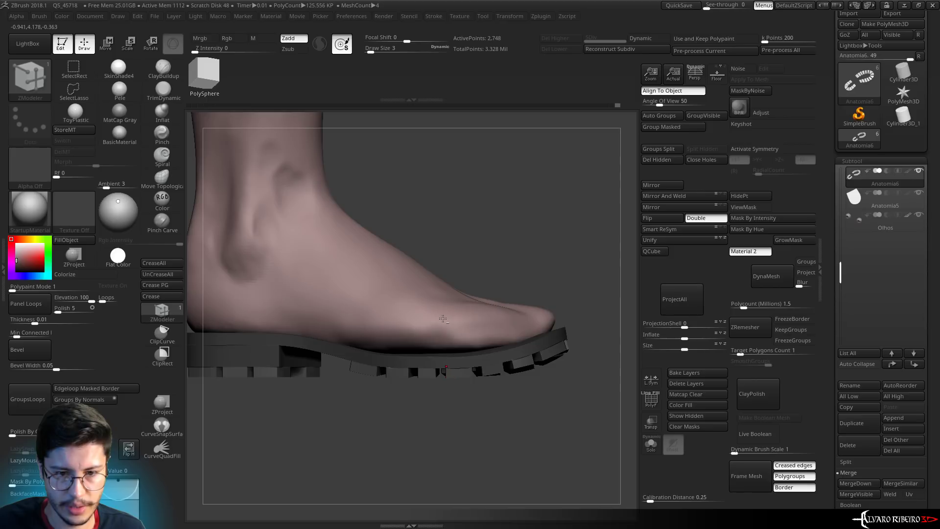
key("x")
left_click(426, 316, "alt")
key("b")
key("m")
key("v")
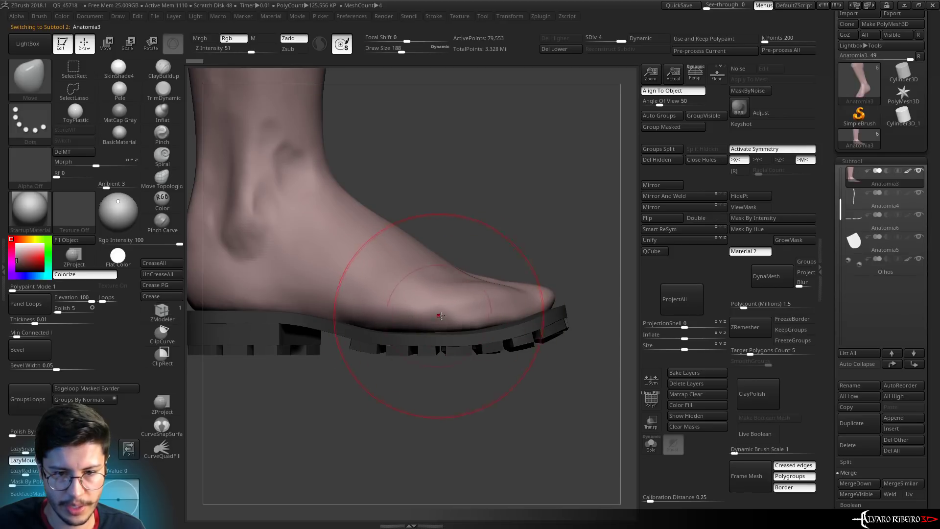
Orbit around the foot and treaded sole from every side, ending on the whole leg and boot
left_click_drag(530, 236, 343, 326, "shift")
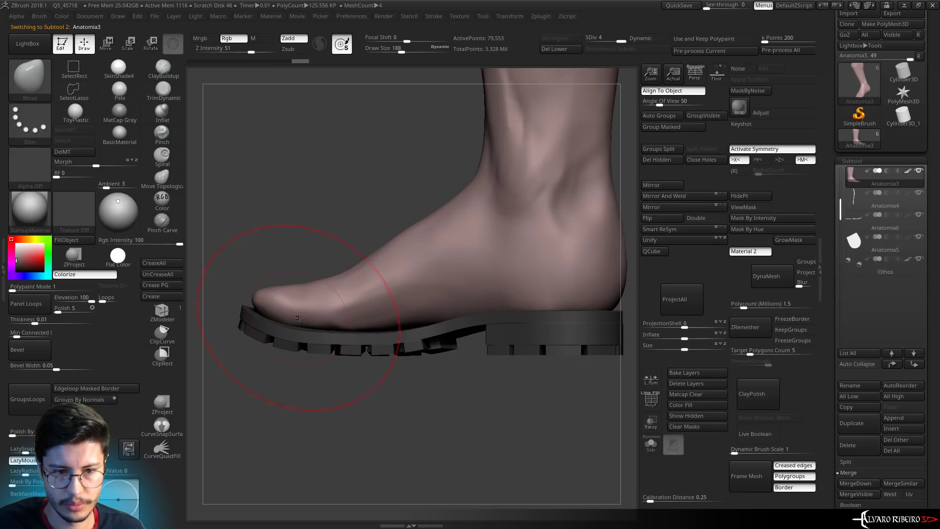
mouse_move(540, 379)
left_mouse_down()
mouse_move(562, 409)
mouse_move(443, 308)
left_mouse_up()
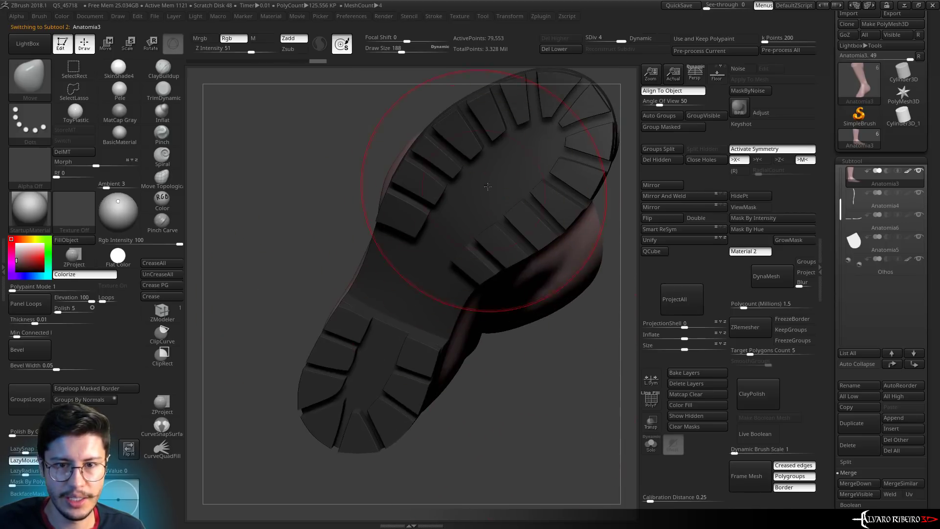
mouse_move(503, 209)
left_mouse_down()
mouse_move(571, 398)
mouse_move(549, 345)
left_mouse_up()
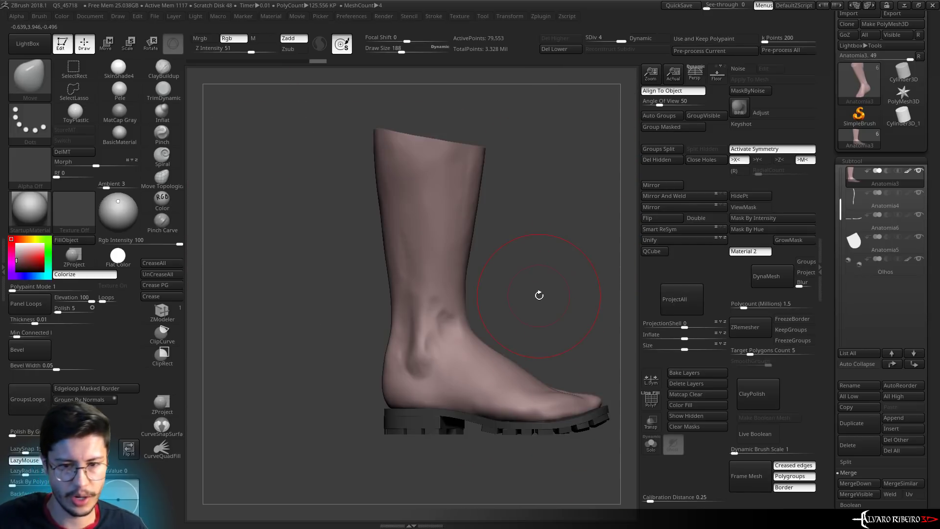
left_click_drag(522, 272, 478, 269, "alt")
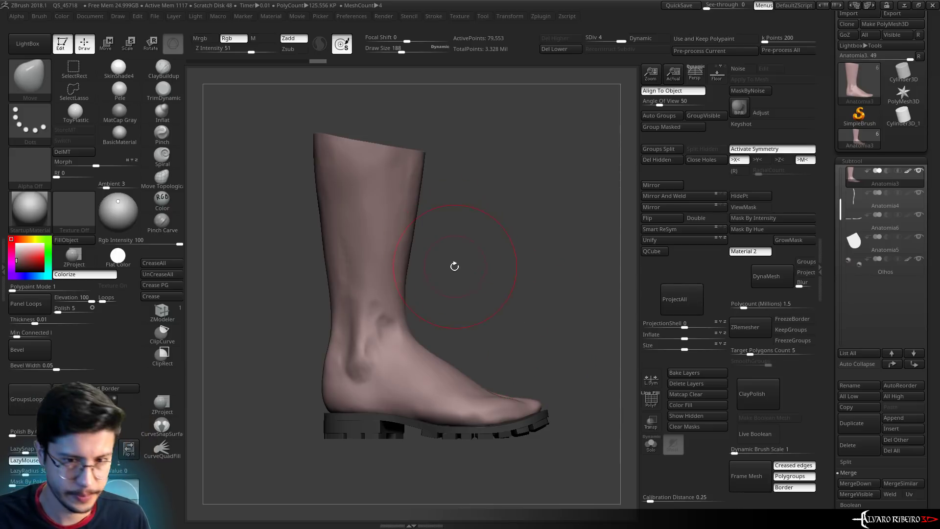
mouse_move(455, 266)
right_mouse_down("ctrl")
mouse_move(486, 258)
mouse_move(457, 273)
right_mouse_up("ctrl")
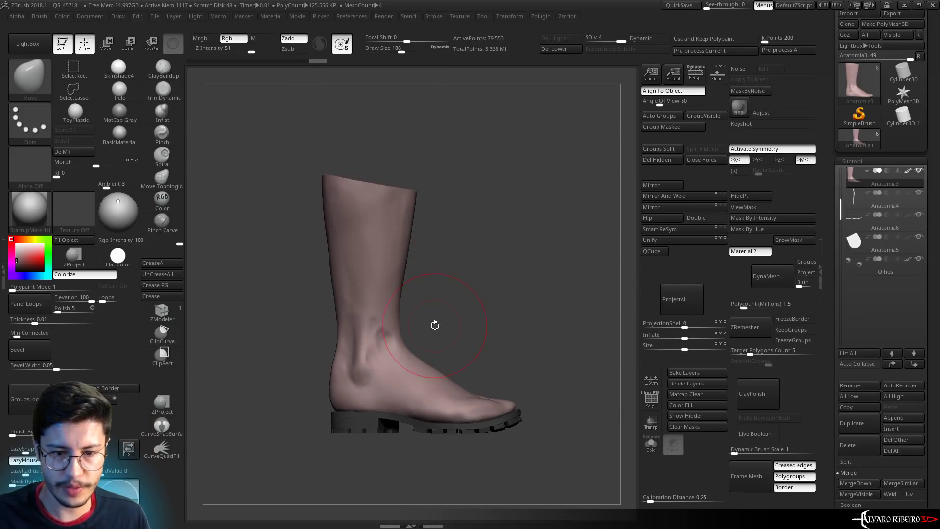
right_click_drag(428, 398, 498, 322)
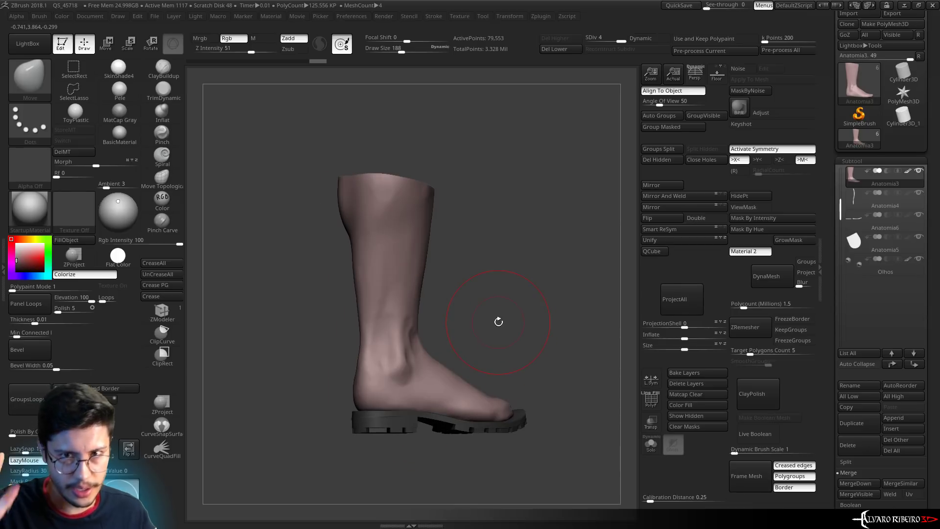
mouse_move(498, 322)
right_mouse_down()
mouse_move(518, 273)
mouse_move(473, 413)
right_mouse_up()
right_click_drag(487, 330, 493, 388, "ctrl")
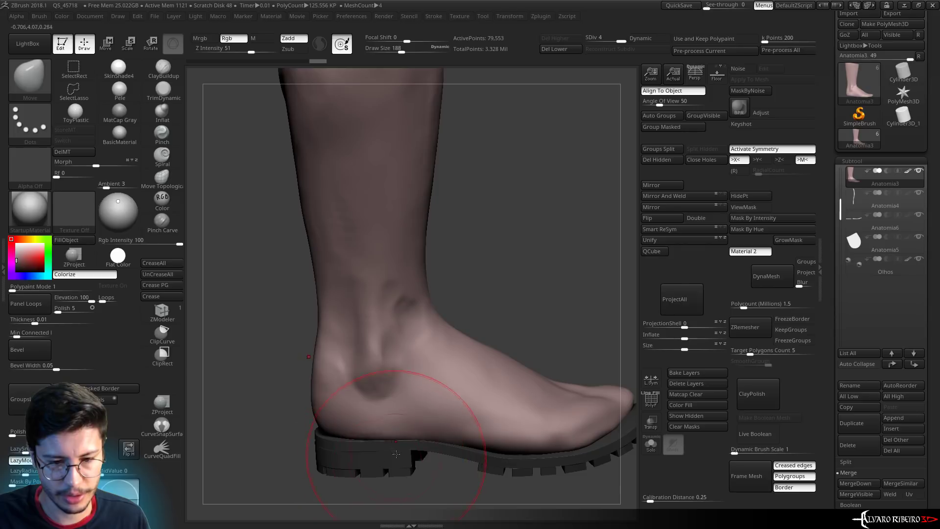
right_click_drag(433, 489, 548, 283)
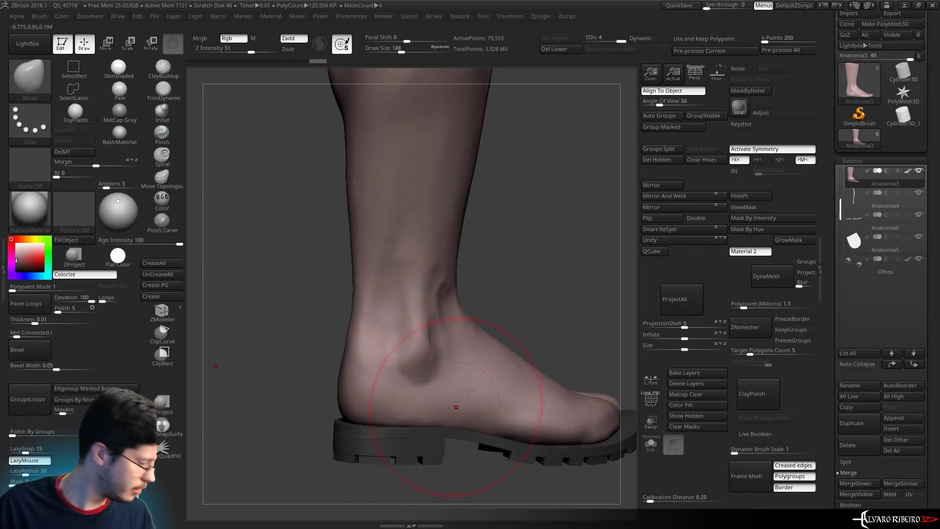
key("shift")
right_click_drag(525, 237, 539, 226, "ctrl")
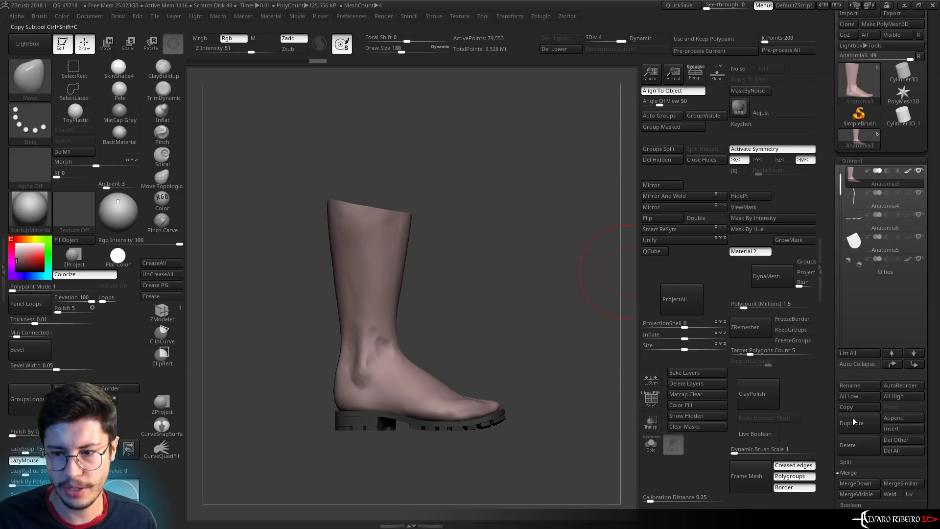
key("alt+Tab")
key("alt+Tab")
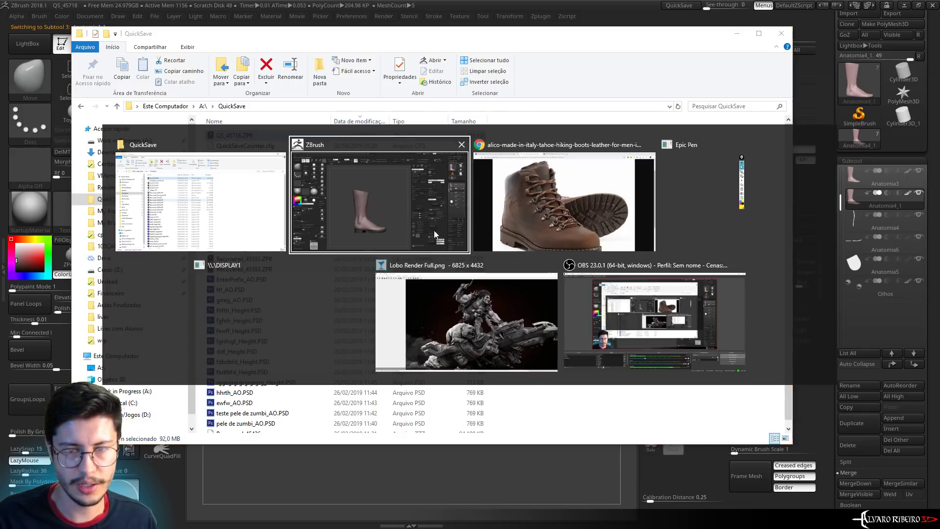
Preview the Kravitz Handmade Men Leather Boots result in the 'boots men' Google Images tab
key("Tab")
left_click(177, 8)
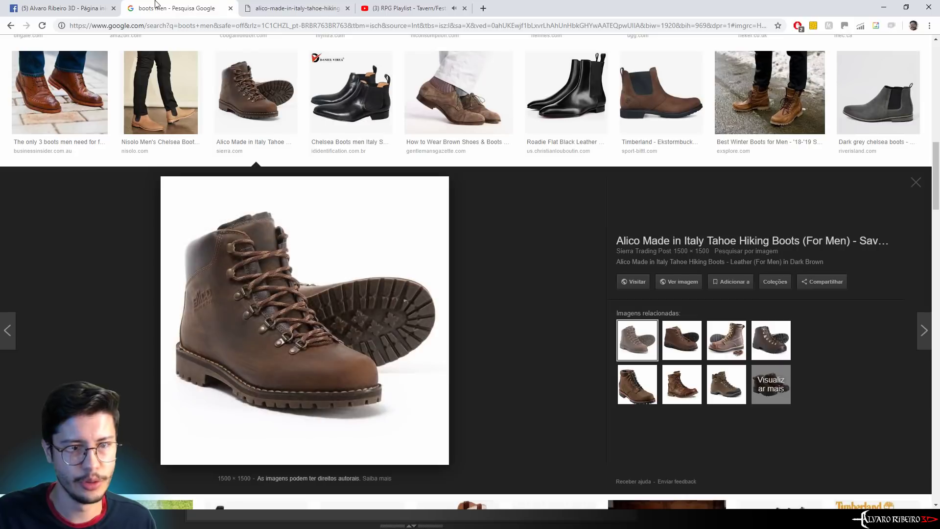
scroll(203, 300, "down", 10)
scroll(203, 300, "up", 2)
scroll(209, 314, "up", 4)
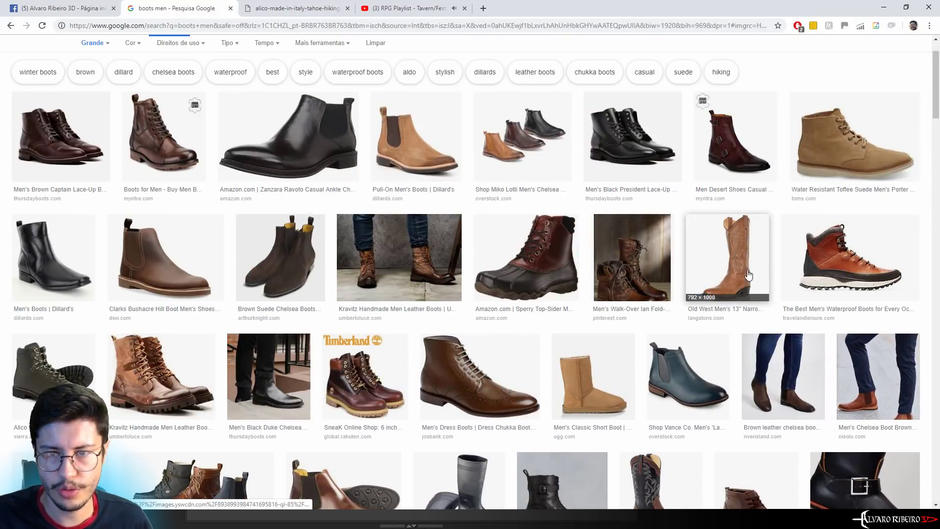
left_click(405, 243)
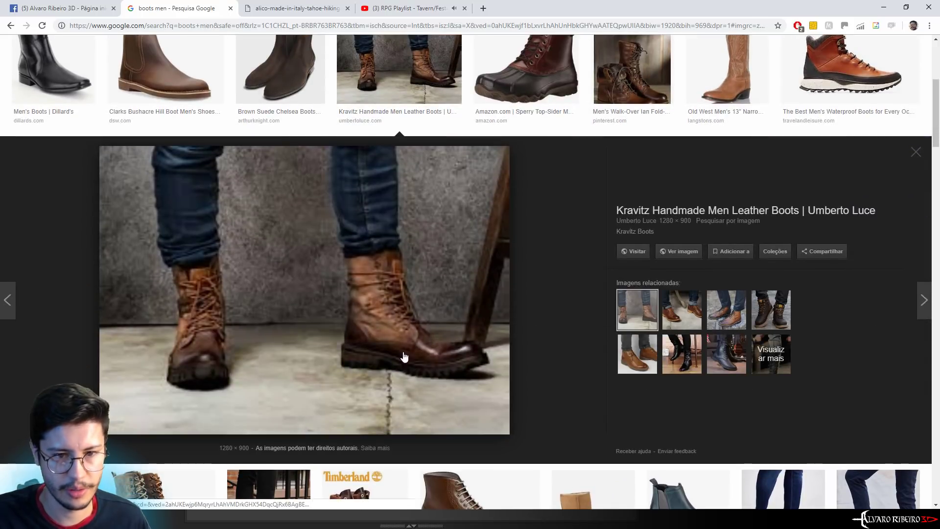
Cycle through the open windows back toward ZBrush
key("alt+Tab")
key("alt+Tab")
key("Tab")
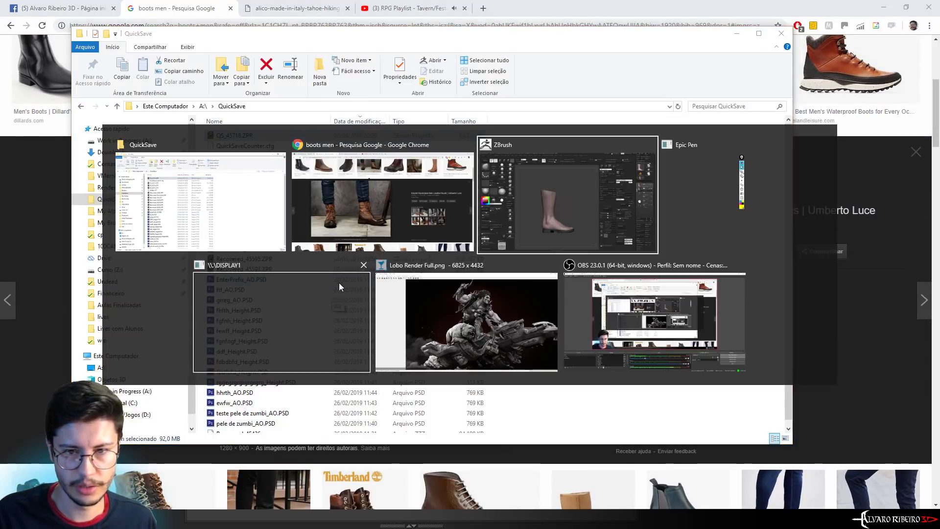
key("alt+Tab")
key("alt+Tab")
Mask the lower leg and foot of the duplicate, solo it, and invert the mask
key("Tab")
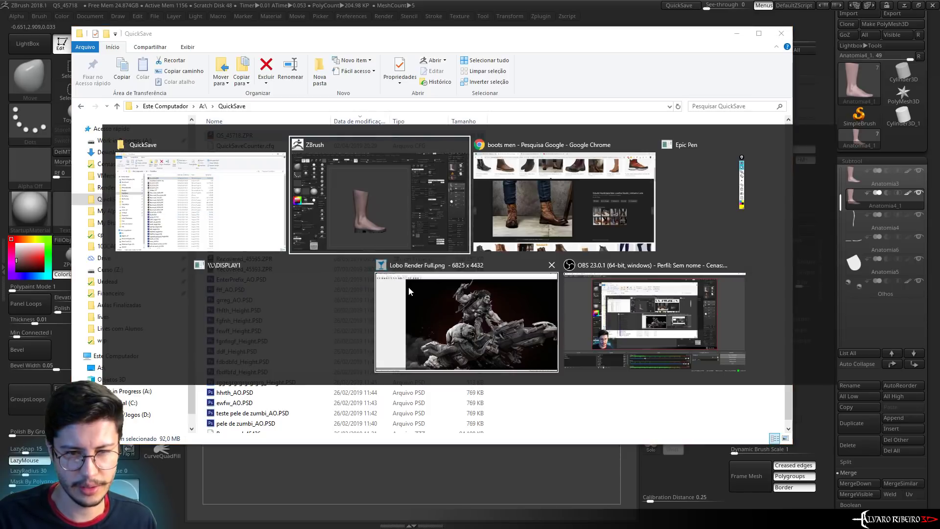
key("alt+Tab")
key("alt+Tab")
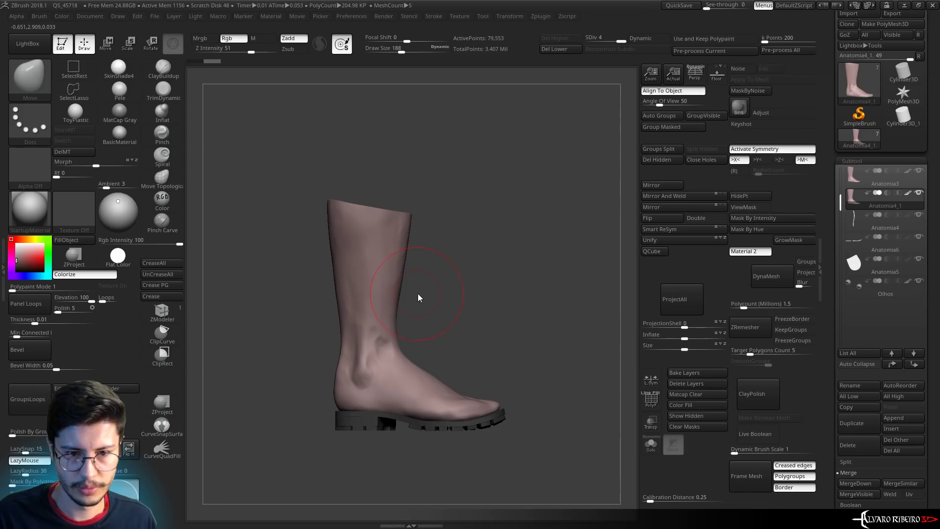
key("ctrl")
left_click_drag(398, 345, 272, 392, "ctrl")
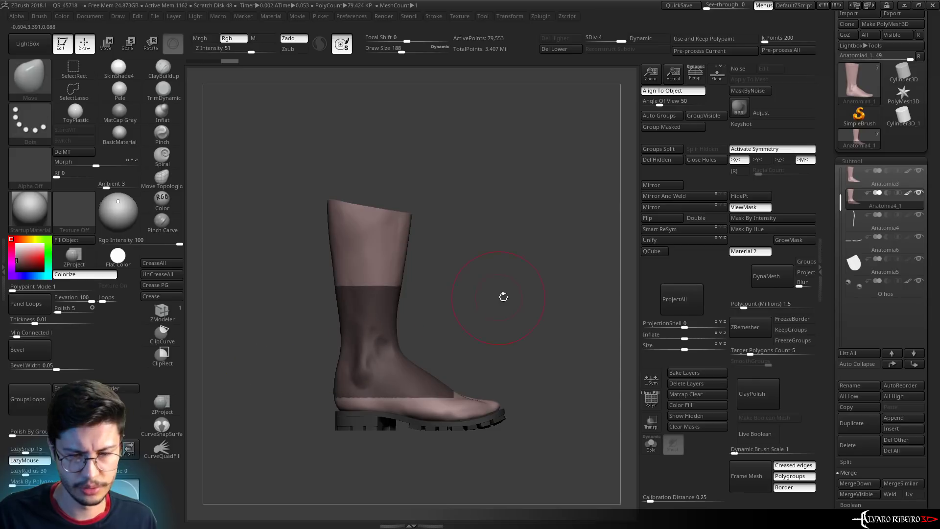
left_click_drag(504, 296, 411, 314)
left_click_drag(455, 355, 190, 521, "ctrl")
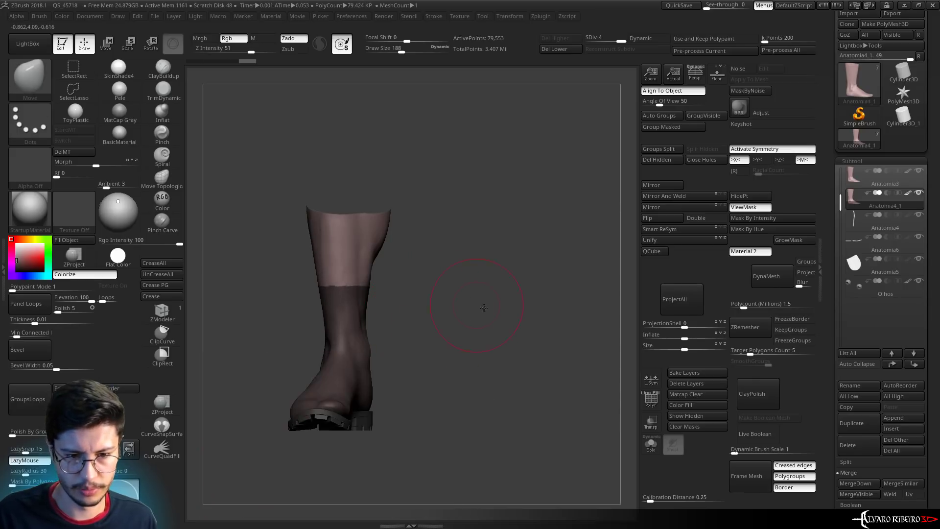
left_click_drag(372, 441, 458, 307, "shift")
left_click(651, 443)
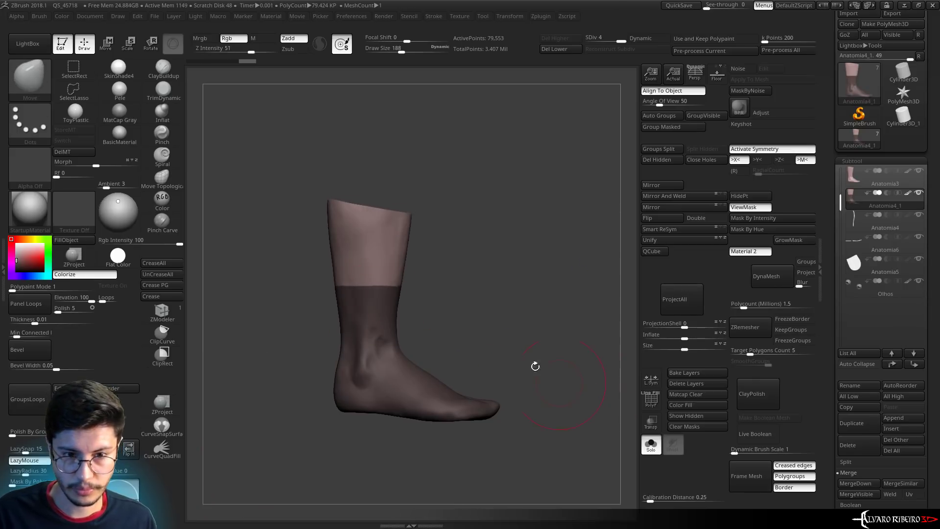
left_click_drag(535, 367, 485, 266, "alt")
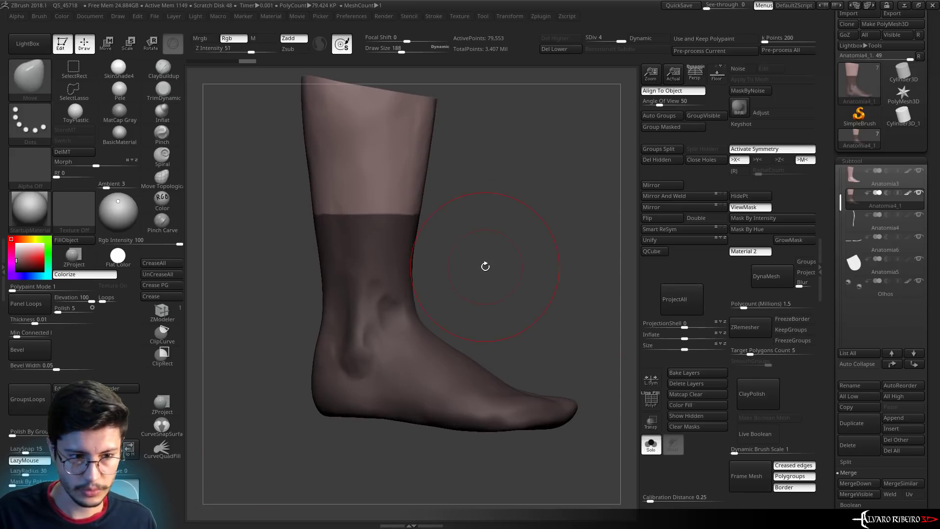
left_click(440, 210, "ctrl")
left_click_drag(399, 210, 477, 204)
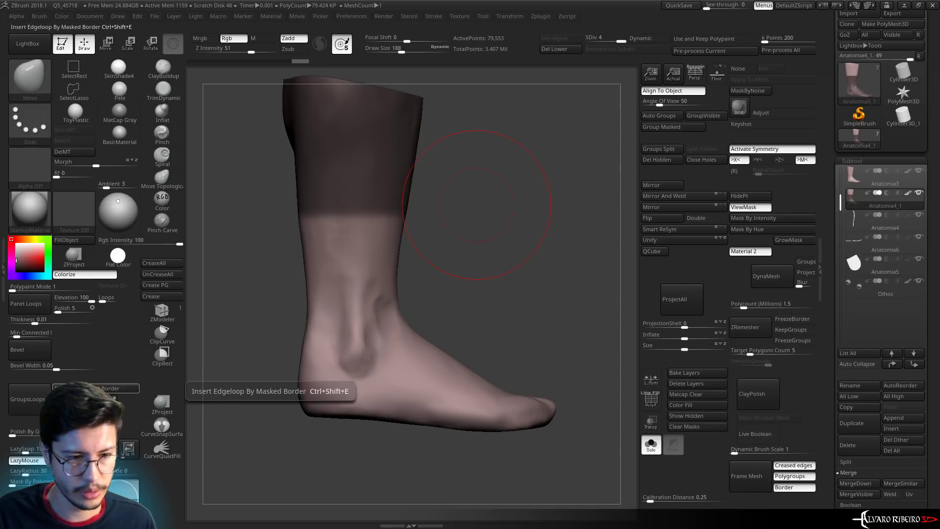
Add an edge loop at the mask border, delete lower subdivisions, and delete the upper leg
left_click(98, 389)
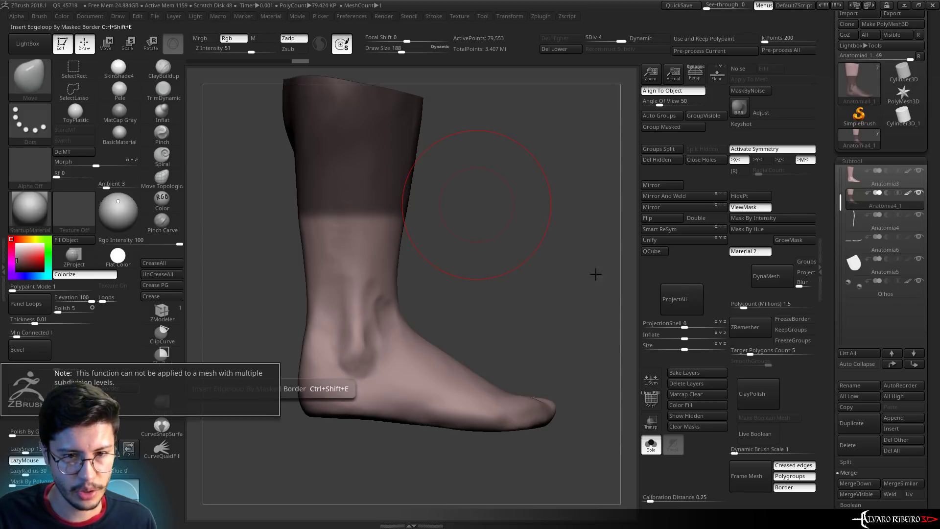
left_click(561, 49)
key("shift+f")
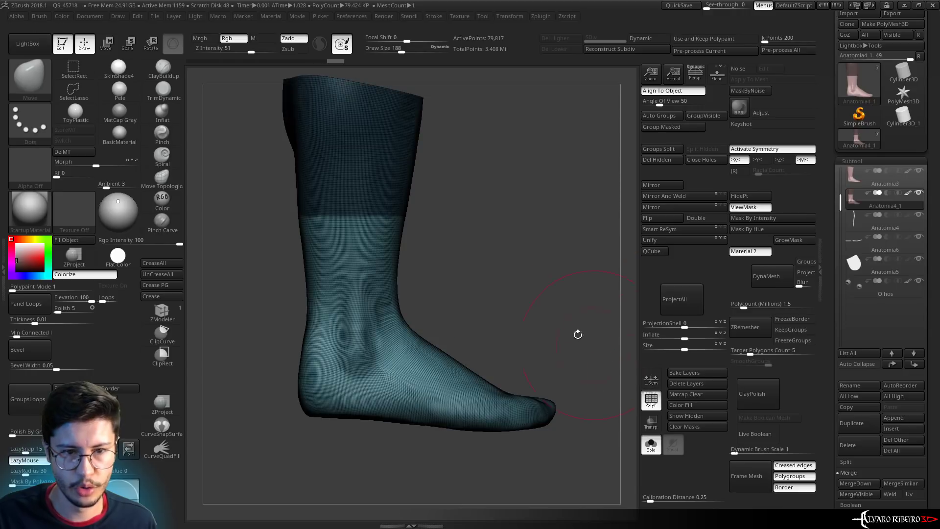
mouse_move(577, 331)
left_mouse_down()
mouse_move(485, 225)
mouse_move(460, 220)
left_mouse_up()
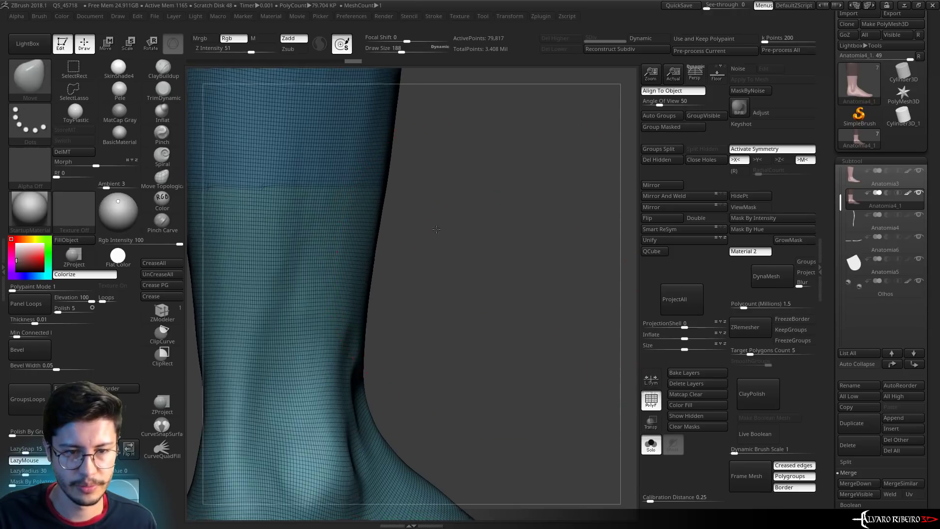
left_click_drag(563, 440, 369, 238, "ctrl+shift")
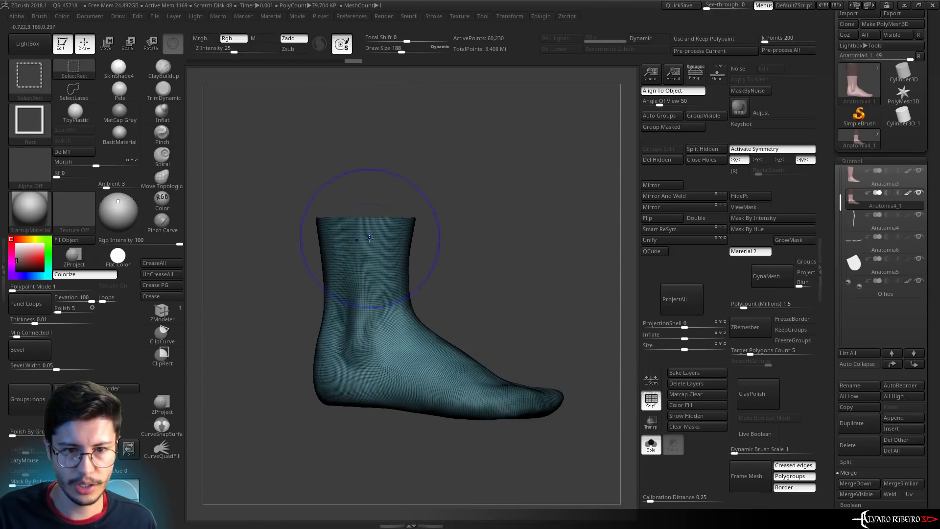
left_click(657, 159)
Inflate the cut foot mesh slightly so it forms a thin shell over the leg
left_click(650, 399)
left_click(650, 443)
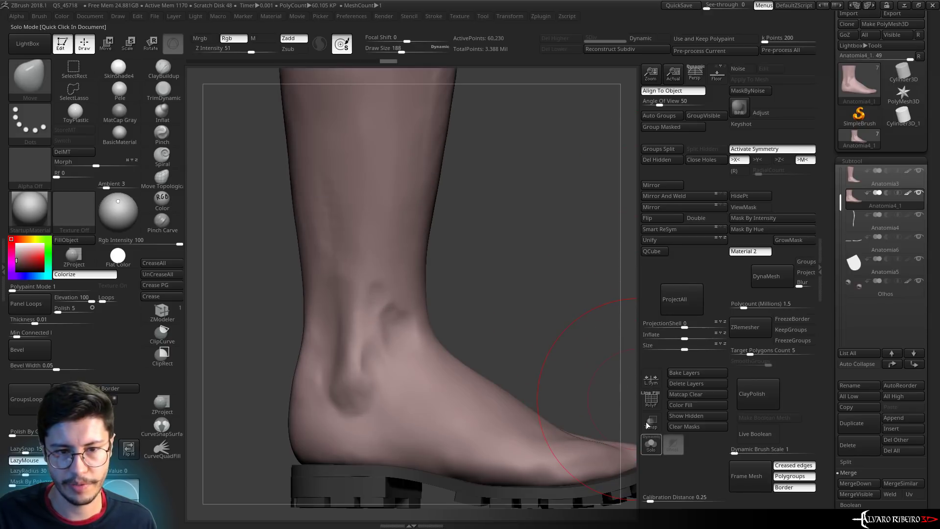
key("f")
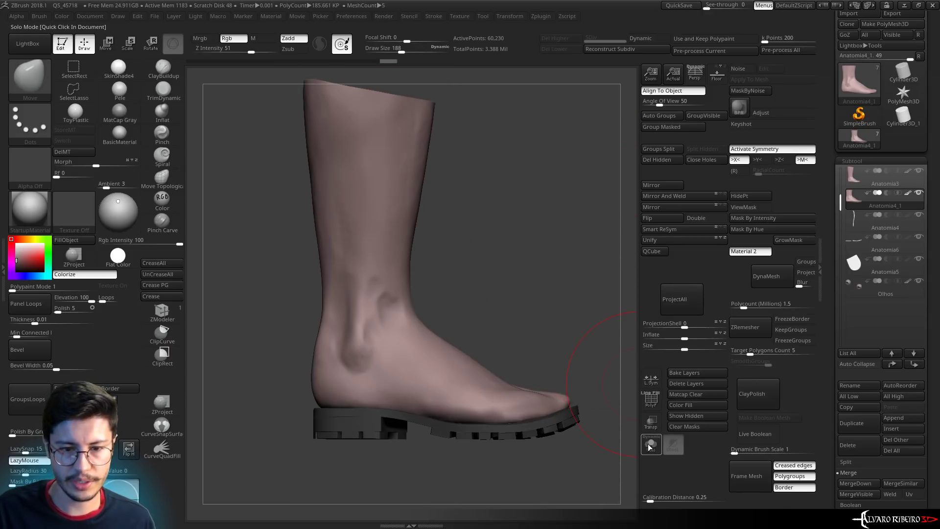
left_click(651, 445)
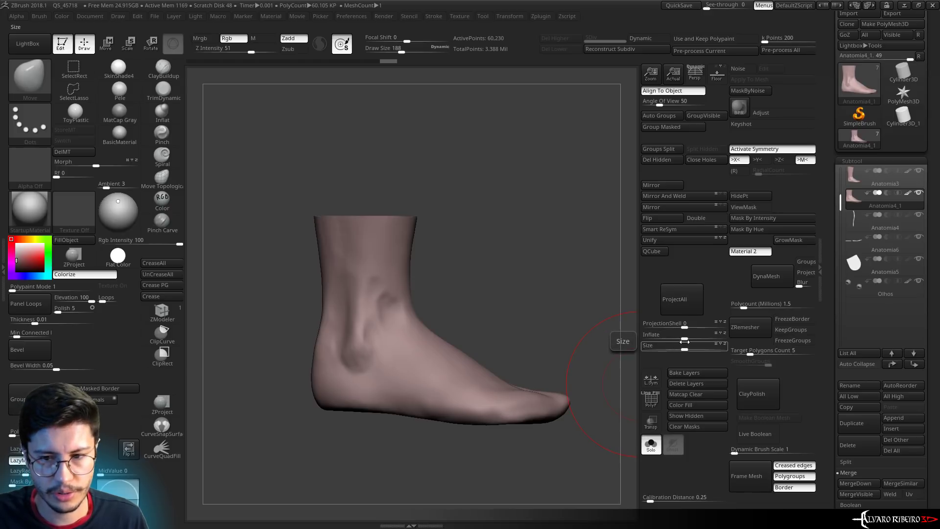
left_click_drag(686, 339, 692, 338)
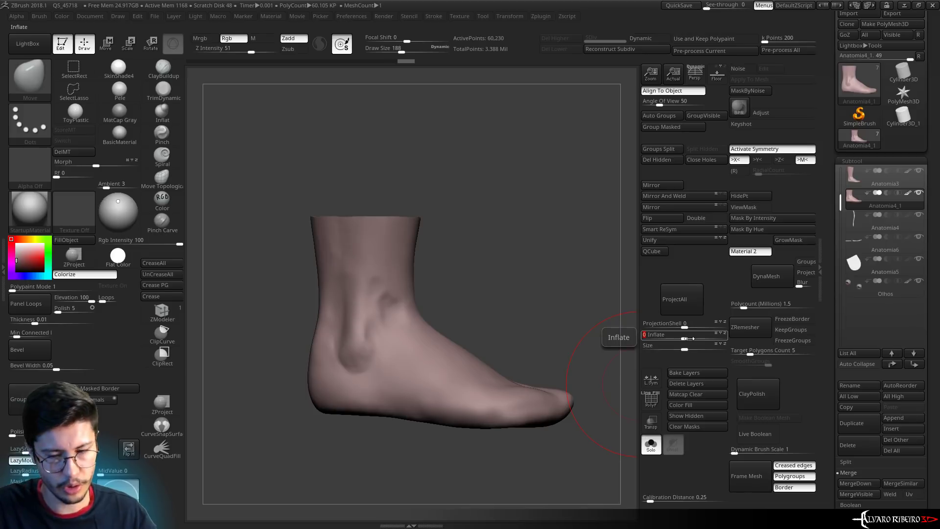
left_click(653, 447)
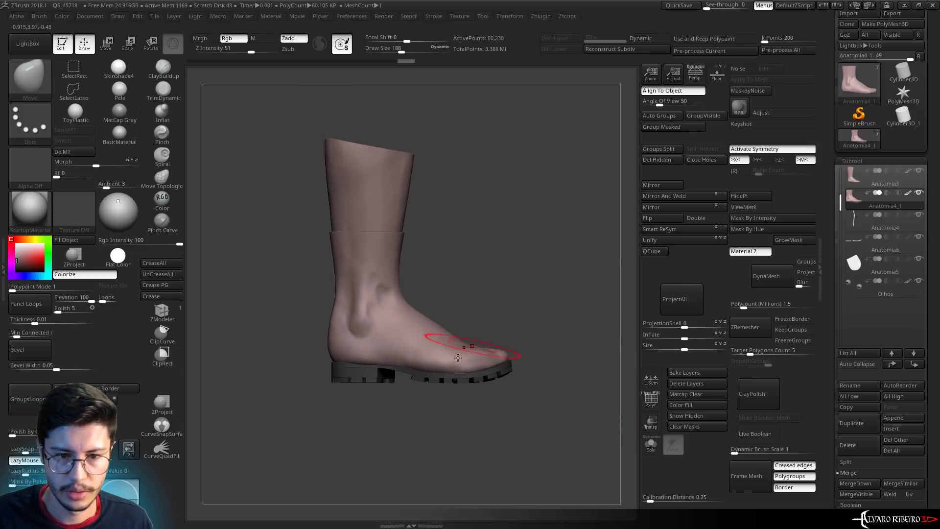
Turn off Colorize, pick a leather brown, and paint with RGB Color on Anatomia4
left_click(116, 275)
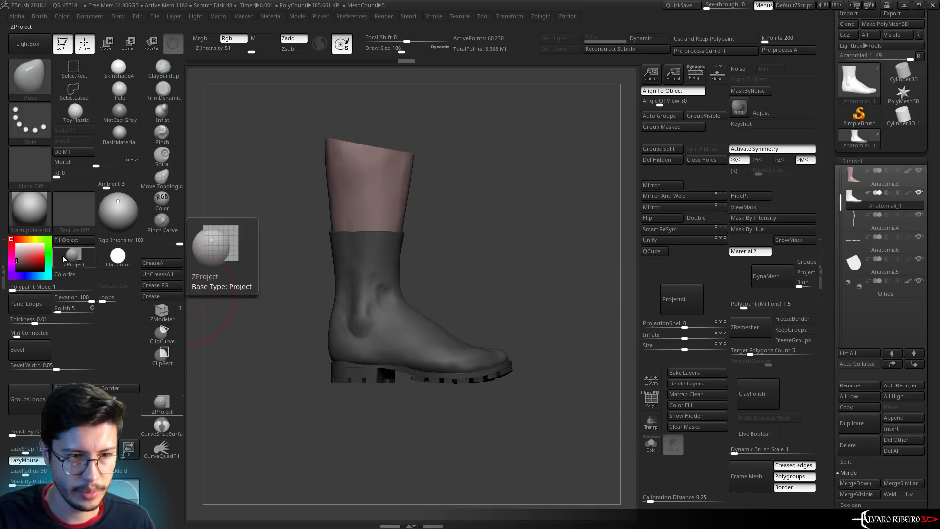
left_click(20, 239)
left_click_drag(24, 266, 23, 263)
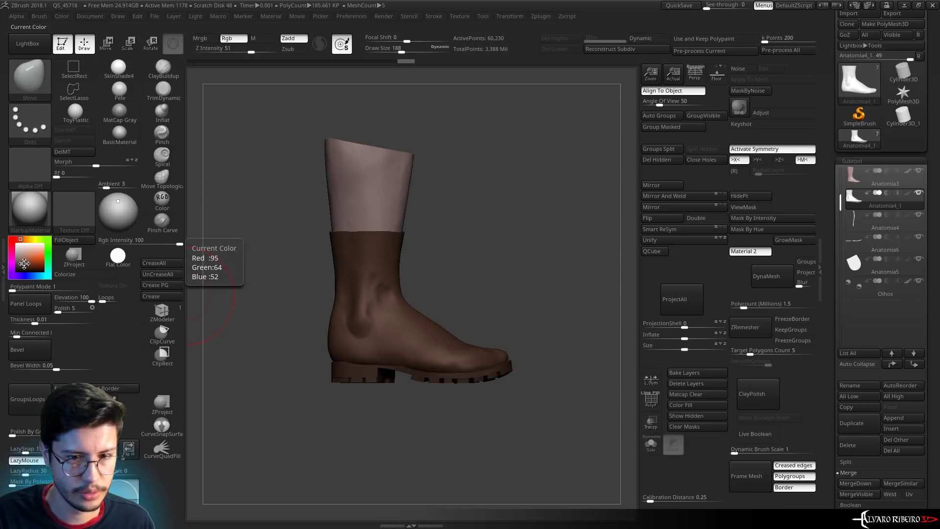
left_click(147, 208)
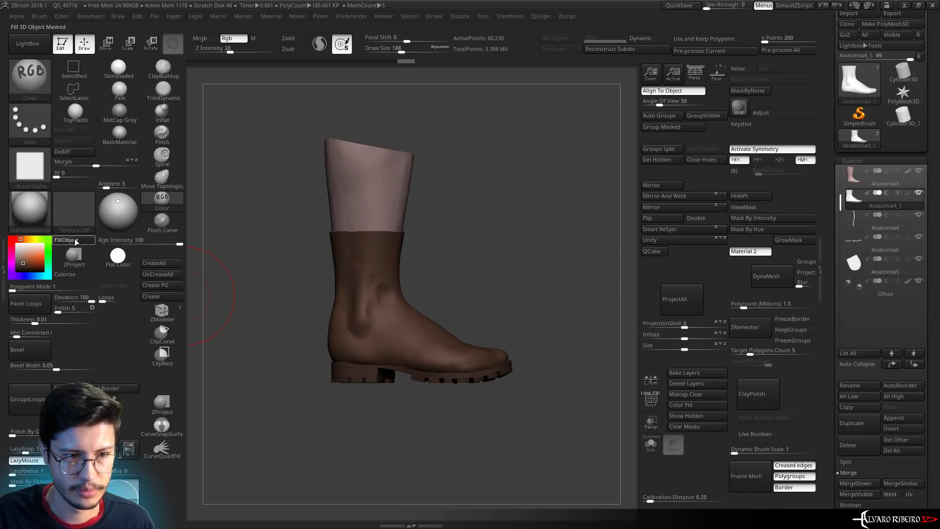
key("Down")
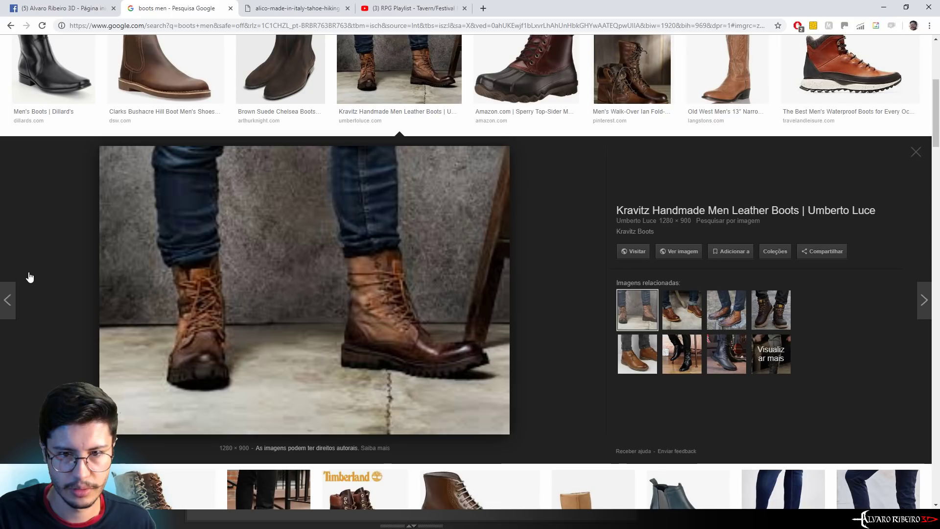
key("alt+Tab")
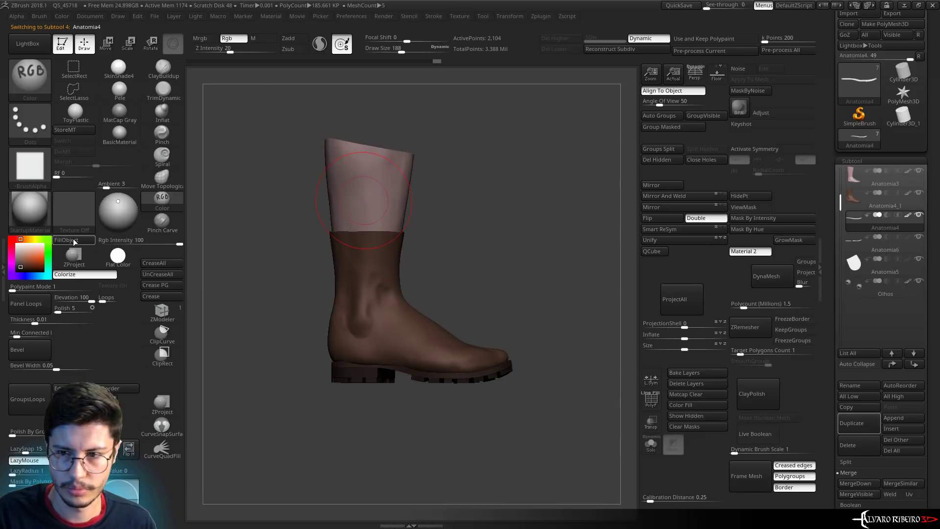
Merge Anatomia6 and then Anatomia5 down into Anatomia4, confirming both warnings
key("Down")
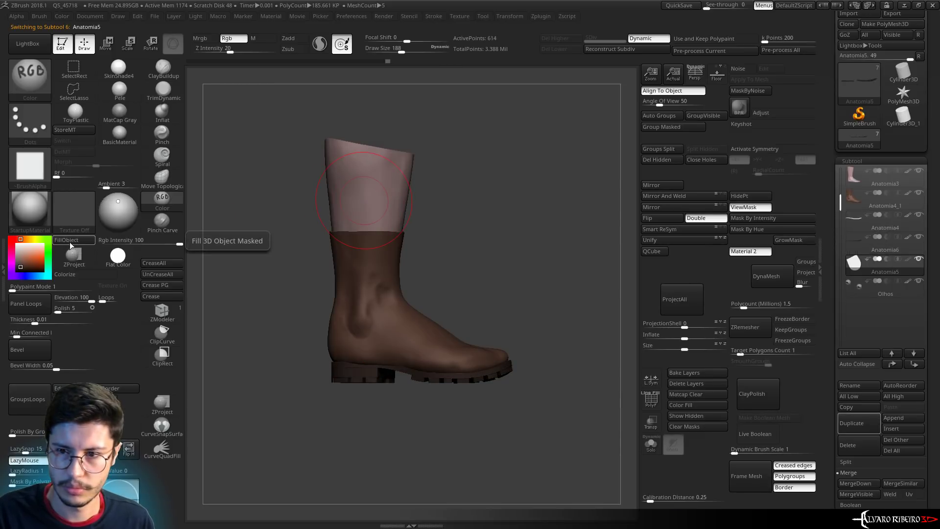
key("Up")
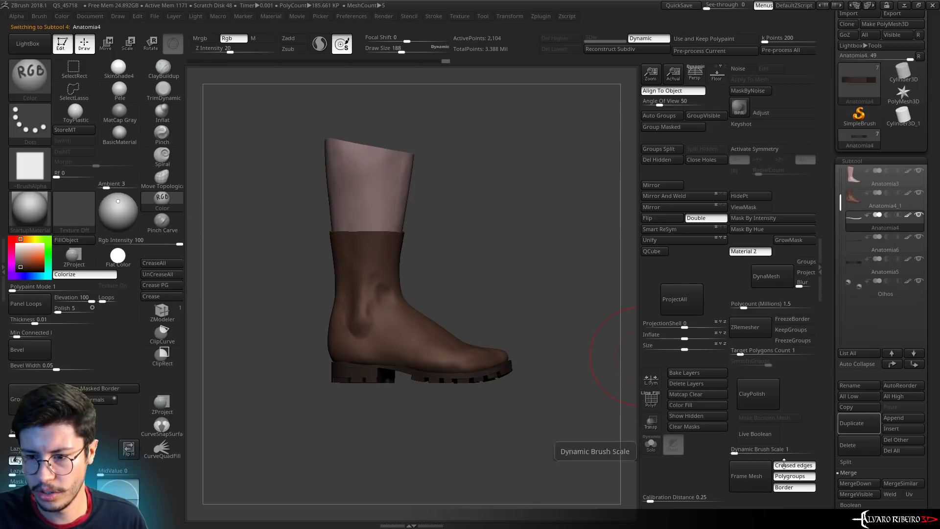
left_click(852, 484)
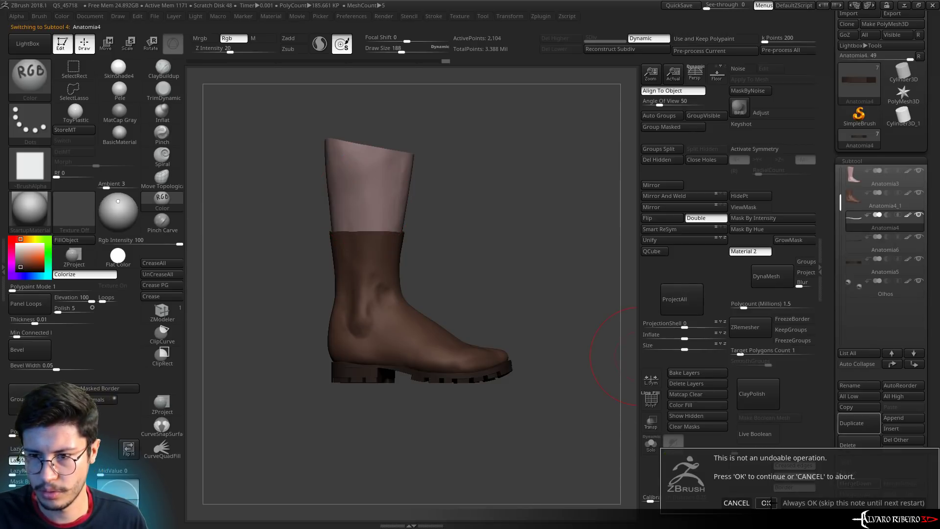
left_click(766, 502)
left_click(856, 484)
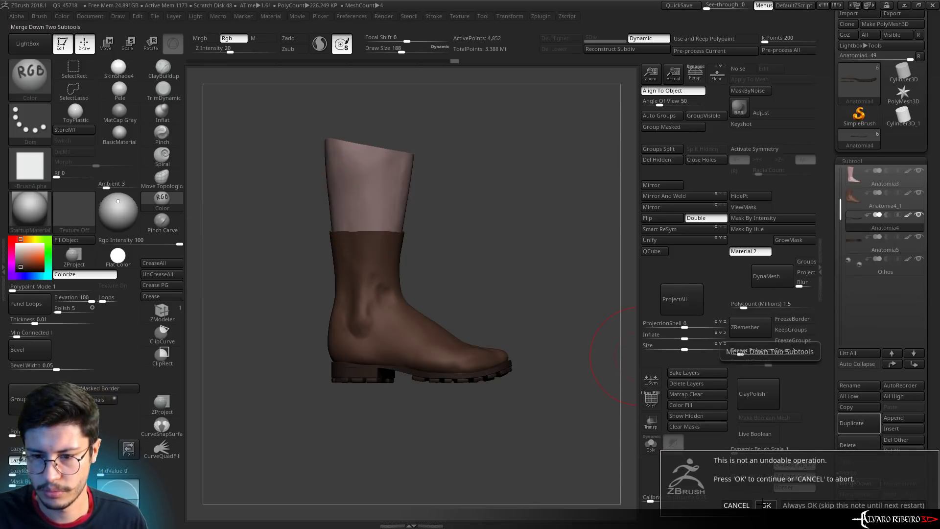
left_click(767, 502)
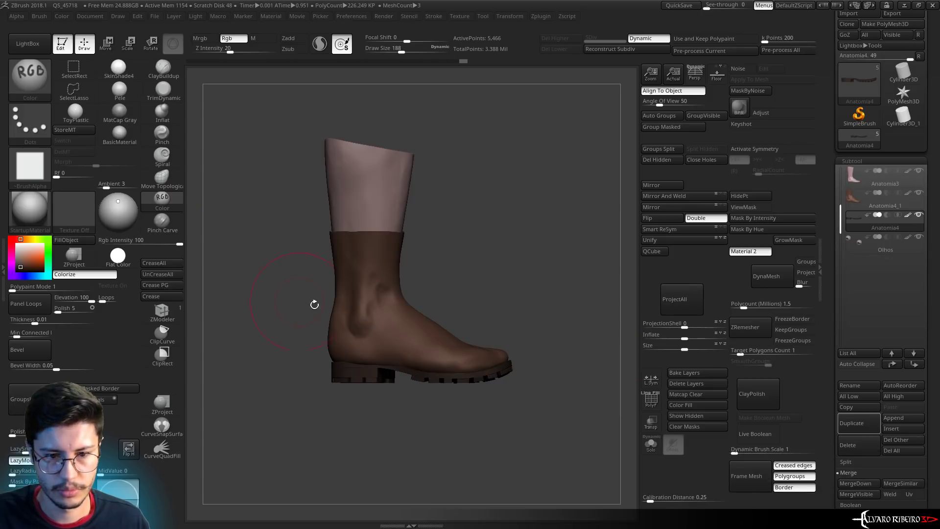
Inspect the merged sole, select the TrimDynamic brush, and bring up the reference photo
mouse_move(314, 304)
left_mouse_down()
mouse_move(556, 173)
mouse_move(554, 280)
mouse_move(541, 212)
left_mouse_up()
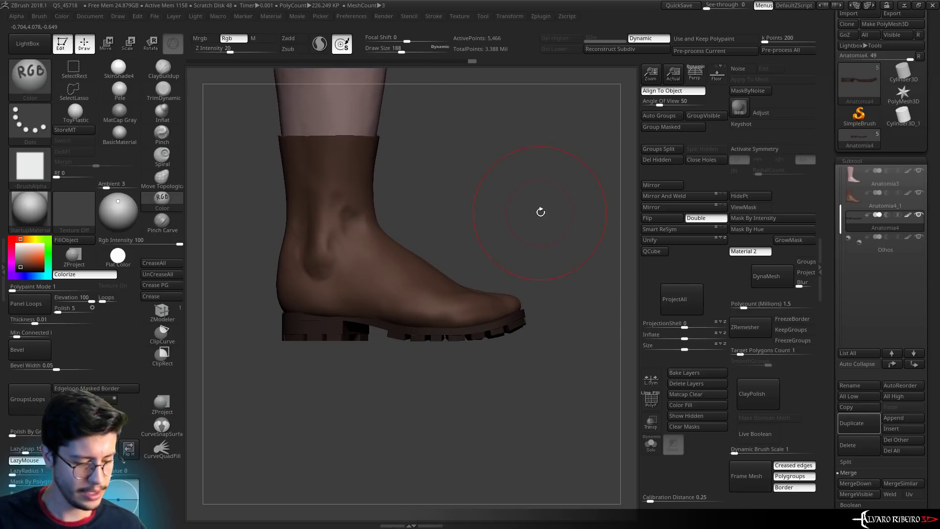
key("b")
key("t")
key("d")
mouse_move(540, 212)
left_mouse_down()
mouse_move(550, 238)
mouse_move(530, 246)
left_mouse_up()
key("alt+Tab")
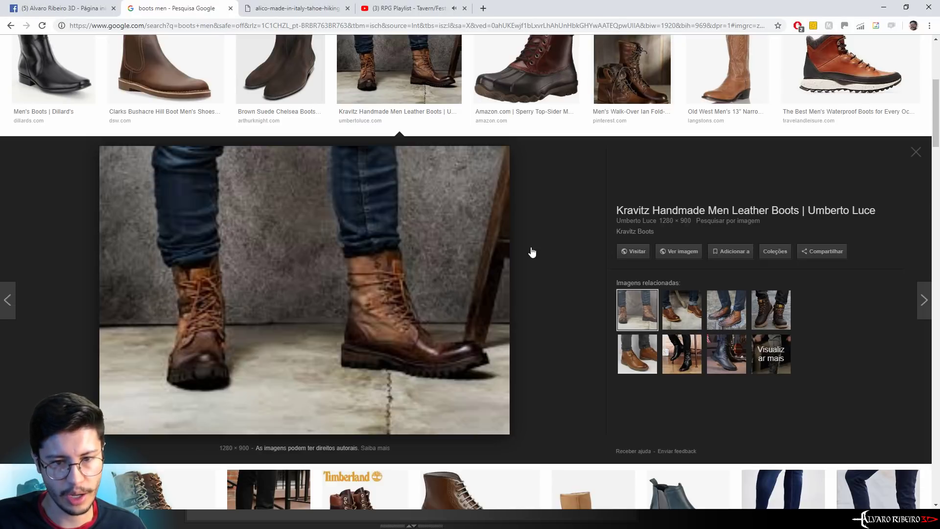
Select the Clay brush and the Anatomia4_1 foot piece, then view the Kravitz reference again
key("alt+Tab")
mouse_move(491, 257)
left_mouse_down()
mouse_move(583, 279)
mouse_move(602, 330)
mouse_move(526, 276)
left_mouse_up()
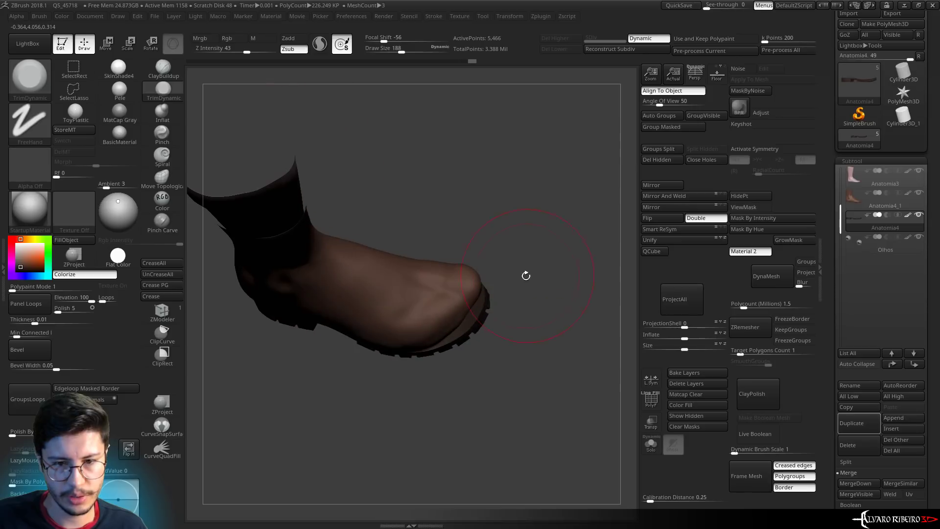
key("b")
key("c")
key("l")
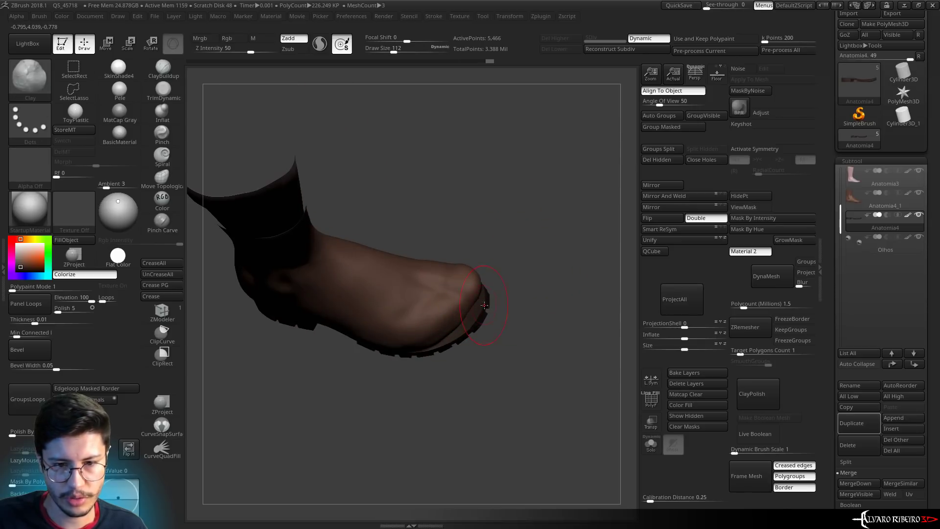
left_click(485, 301, "alt")
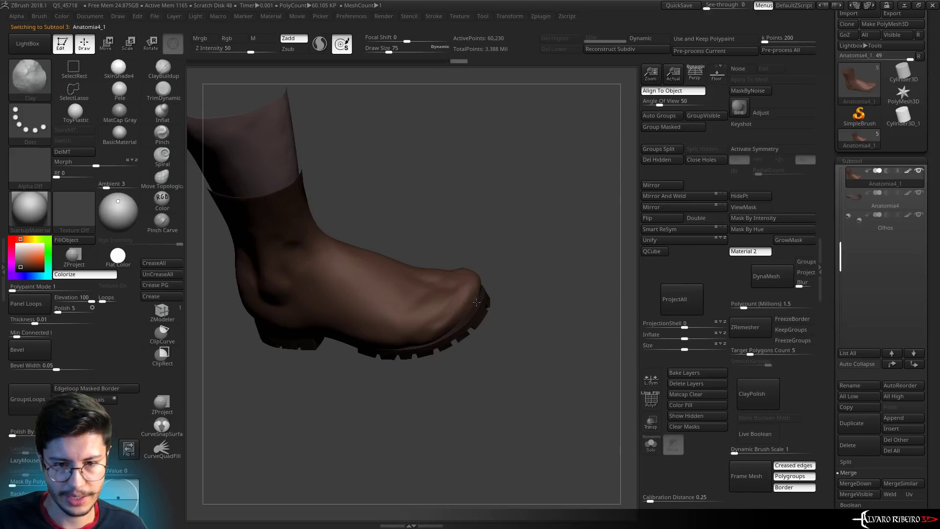
right_click_drag(452, 281, 442, 273)
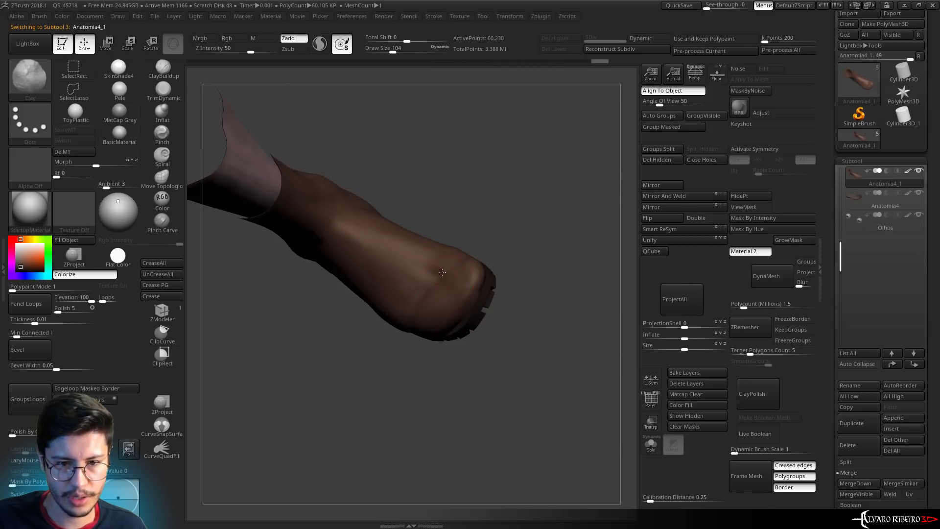
key("alt+Tab")
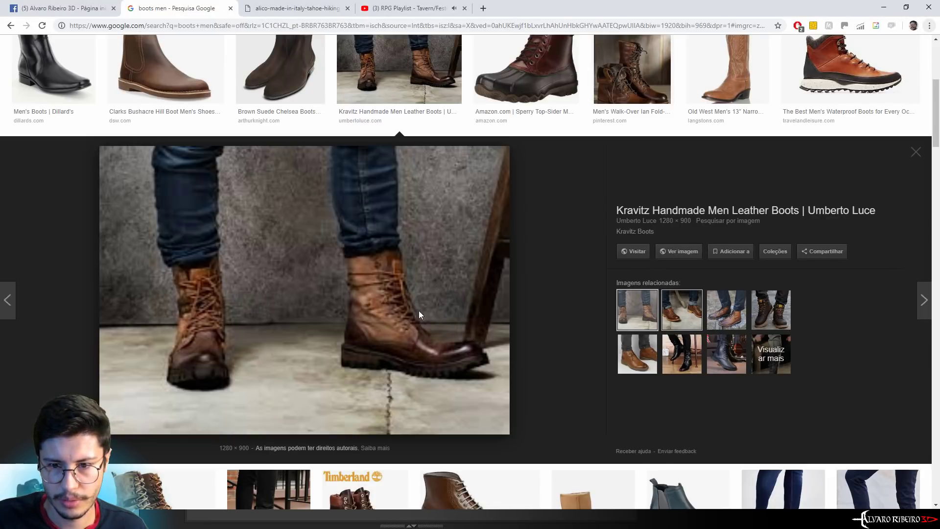
Preview the Myntra brown lace-up boot and scroll through the boot image results
scroll(419, 316, "up", 5)
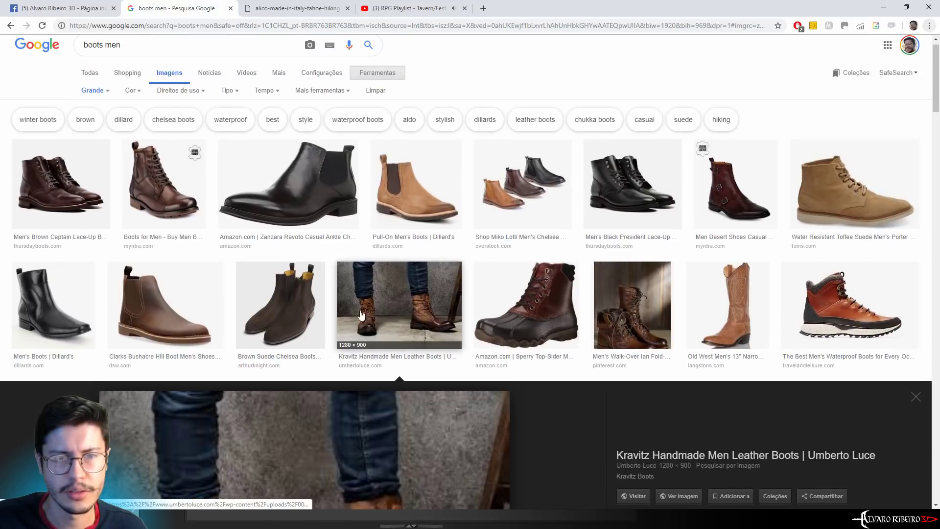
left_click(153, 172)
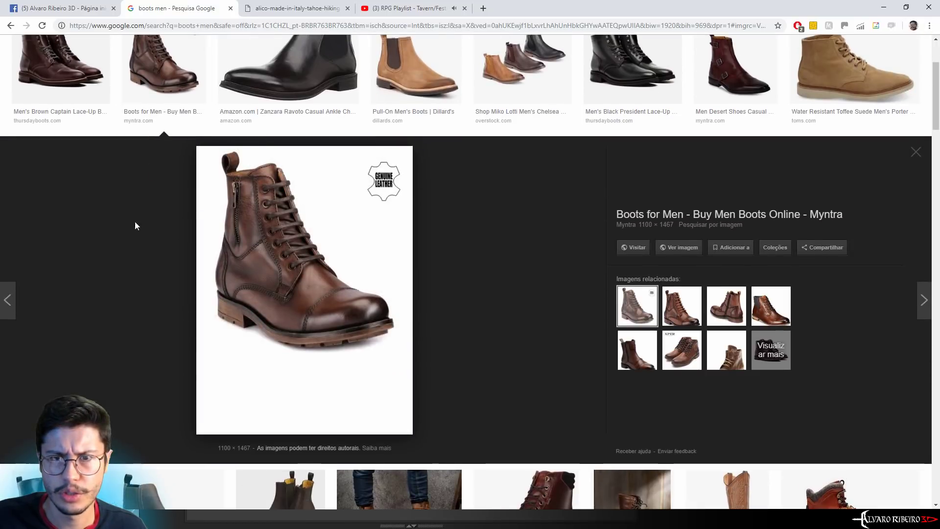
scroll(135, 230, "down", 6)
scroll(140, 260, "down", 2)
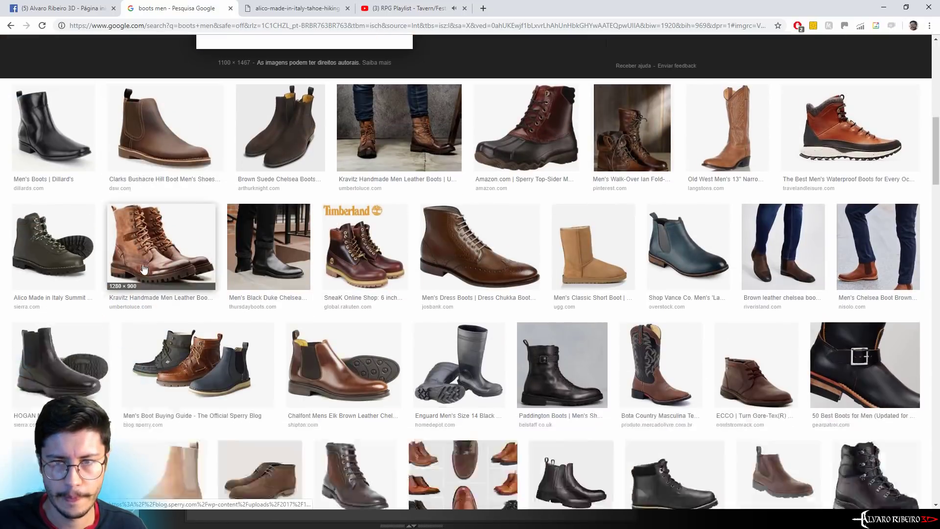
scroll(140, 269, "down", 4)
scroll(141, 268, "down", 1)
scroll(142, 269, "down", 5)
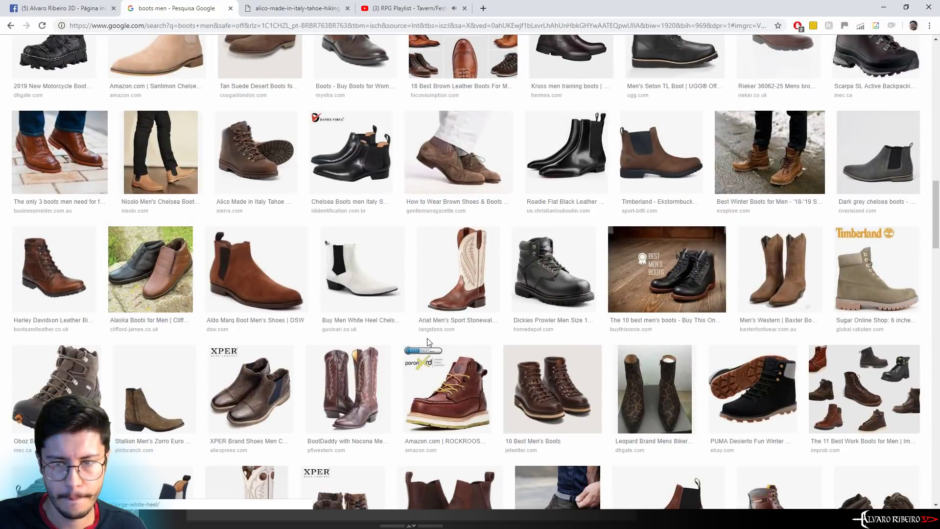
scroll(427, 342, "up", 9)
scroll(428, 345, "up", 3)
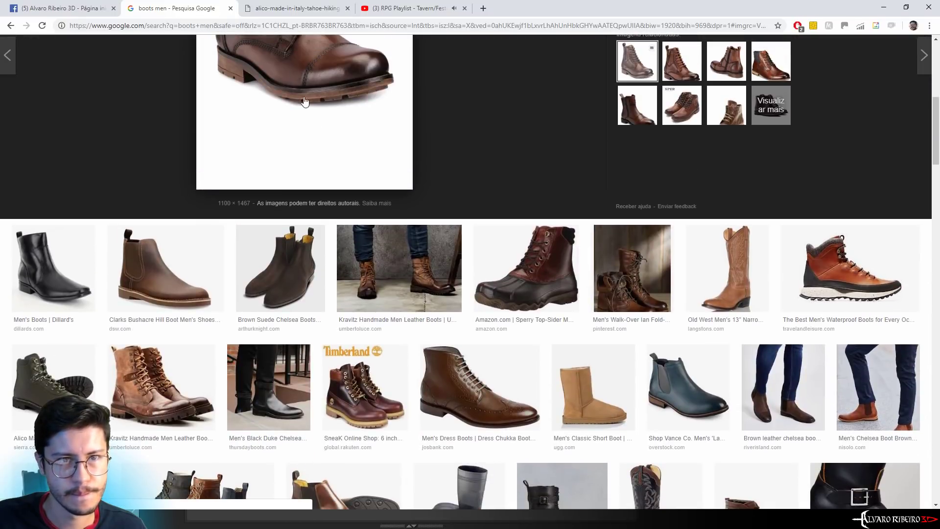
Glance at the saved hiking boot tab, then preview the Teakwood leather boot in the results
left_click(300, 6)
left_click(162, 4)
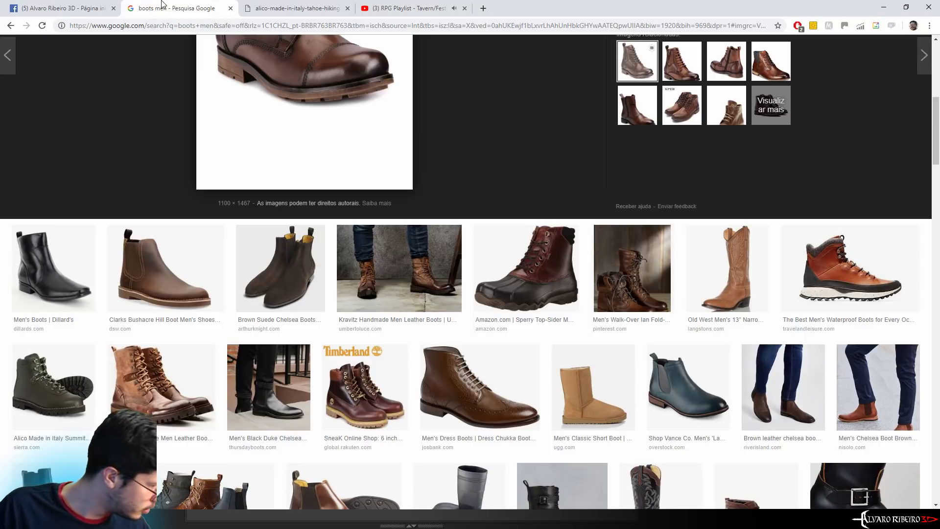
scroll(351, 174, "up", 4)
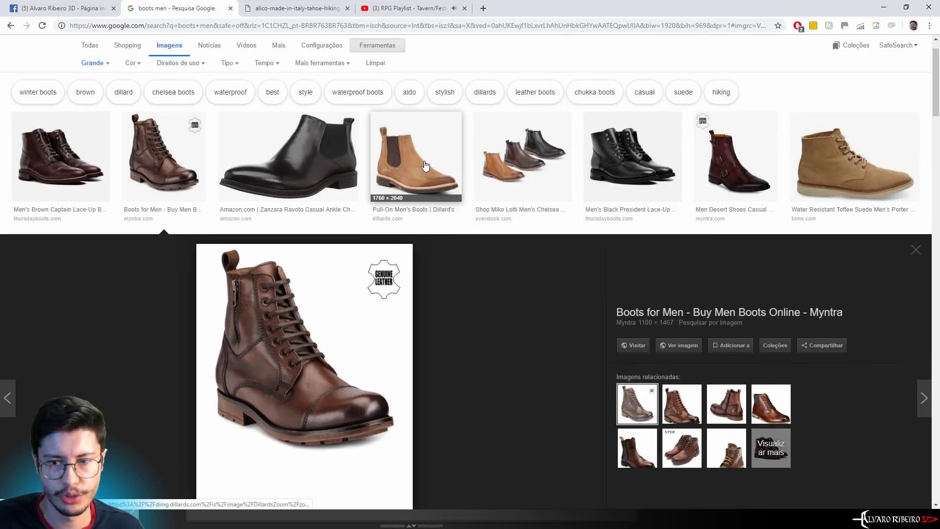
scroll(421, 167, "up", 2)
scroll(785, 323, "down", 3)
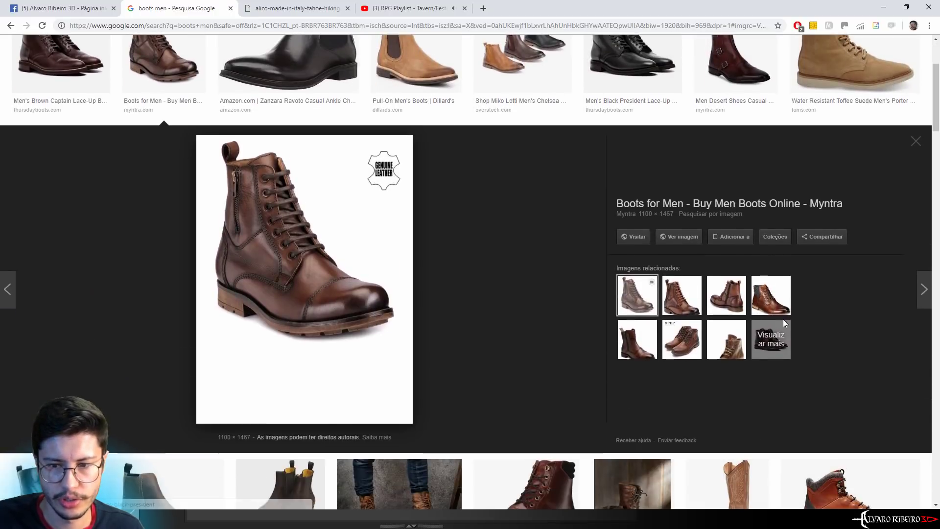
left_click(645, 339)
scroll(639, 335, "up", 3)
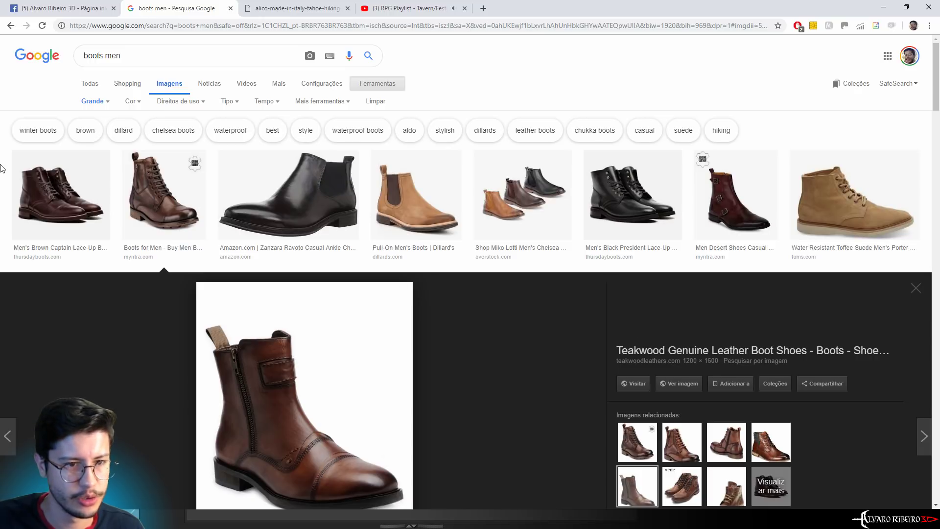
left_click(184, 193)
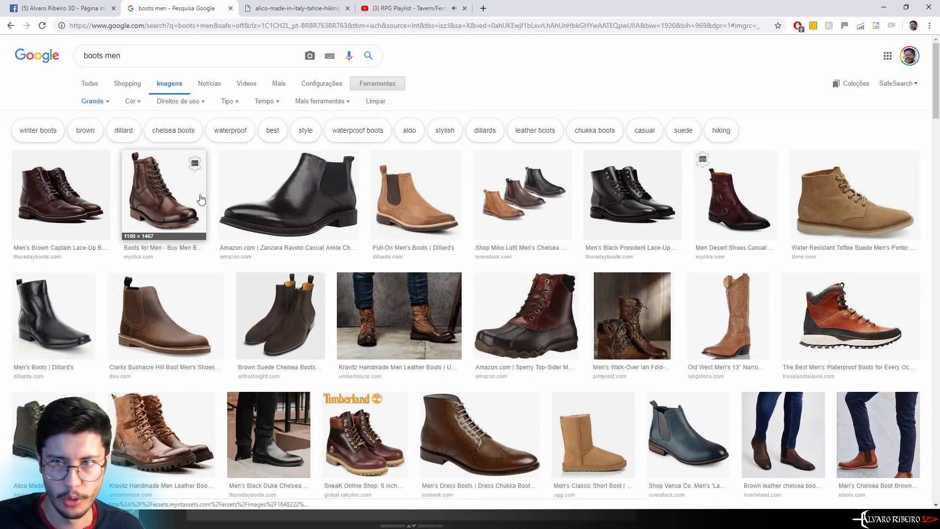
Open the Kravitz handmade leather boot image and close the access-denied tab
scroll(656, 288, "down", 1)
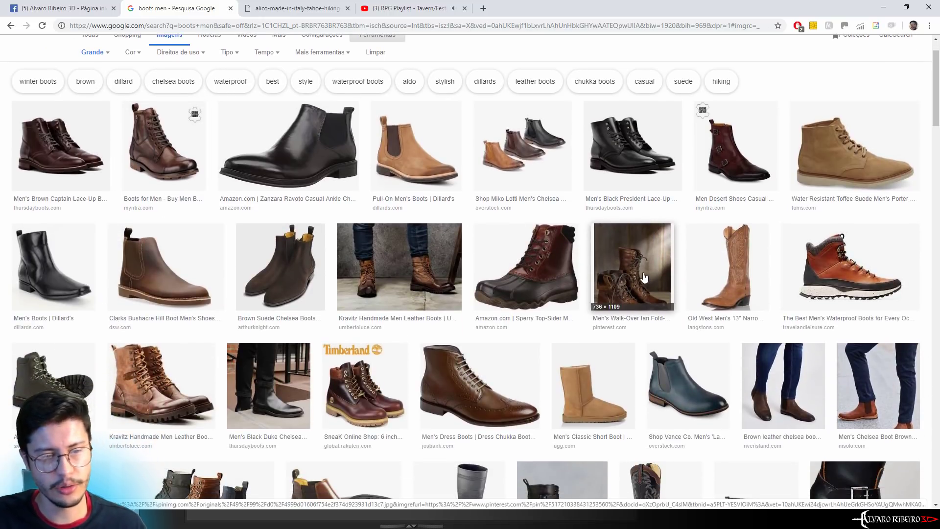
left_click(144, 421)
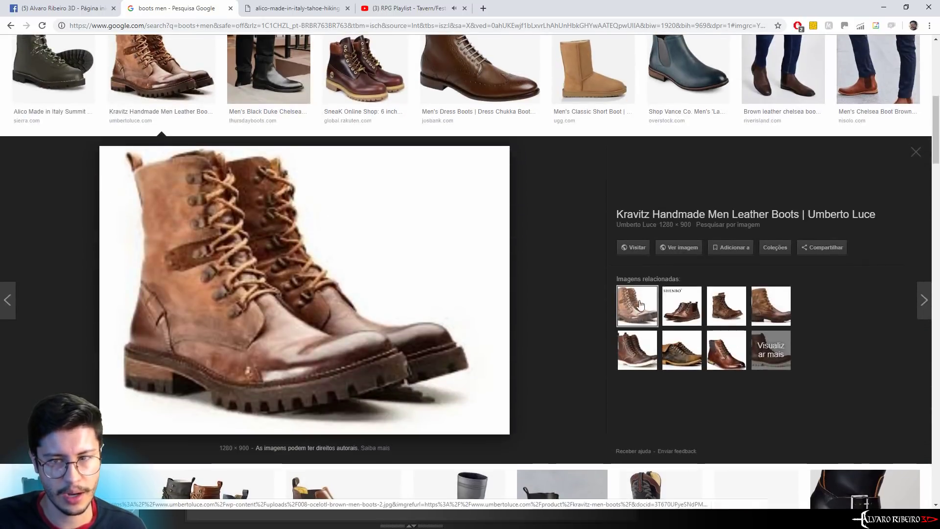
left_click(693, 247)
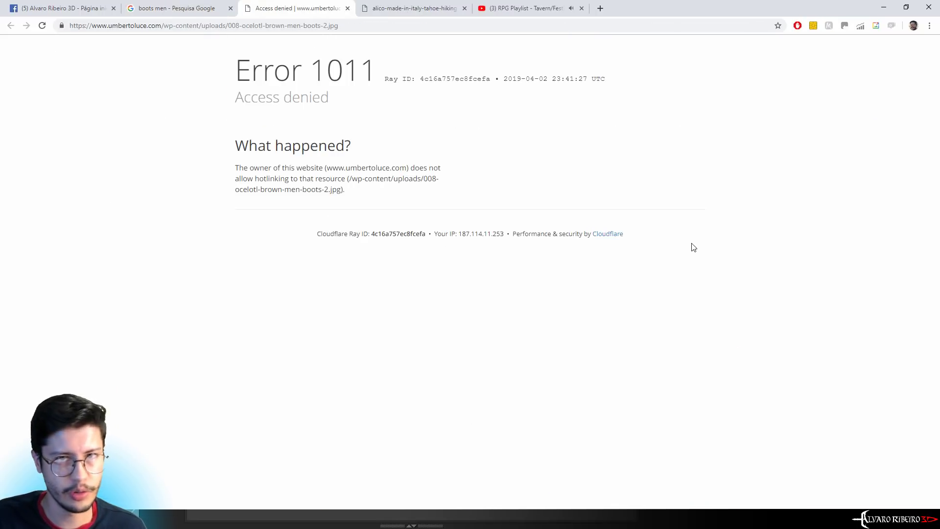
left_click(236, 9)
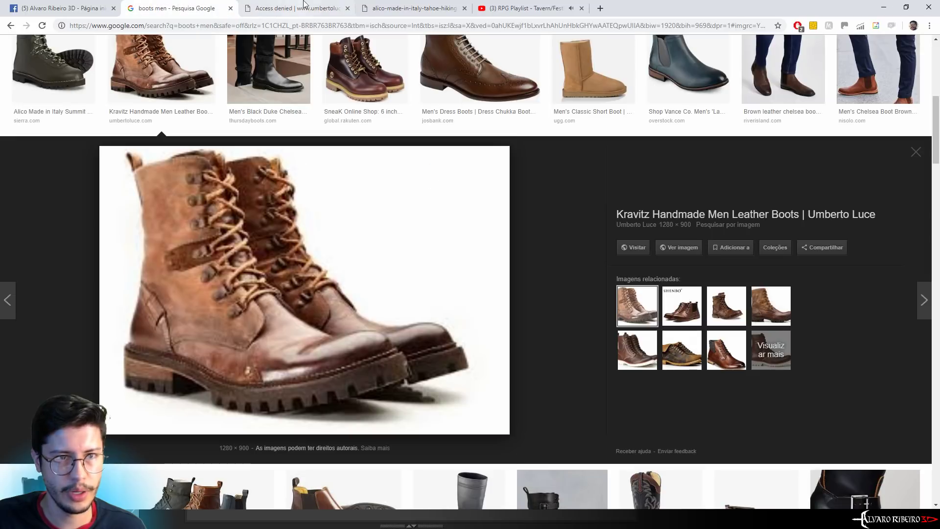
left_click(347, 8)
scroll(505, 357, "down", 2)
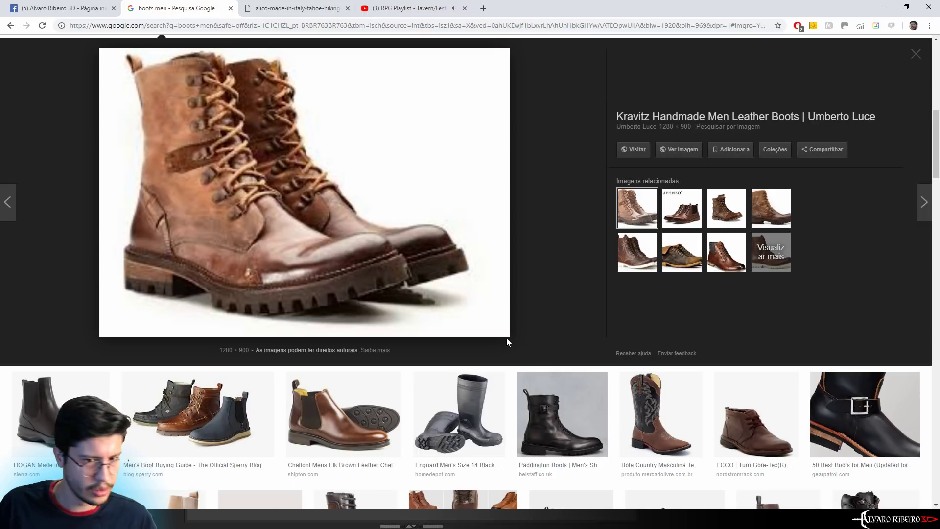
Back in ZBrush, orbit close to the foot's toes and select the Anatomia4 subtool
key("alt+Tab")
right_click_drag(509, 266, 589, 298, "ctrl")
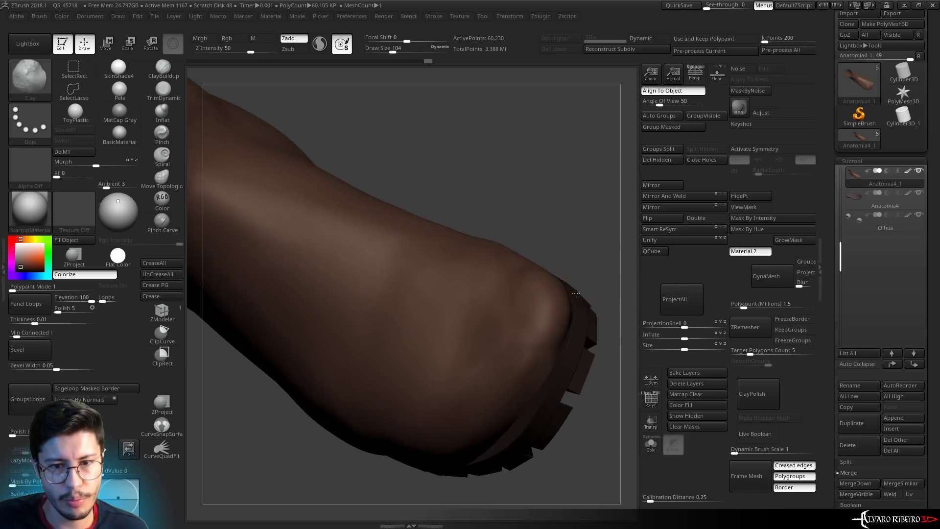
left_click_drag(596, 281, 552, 284)
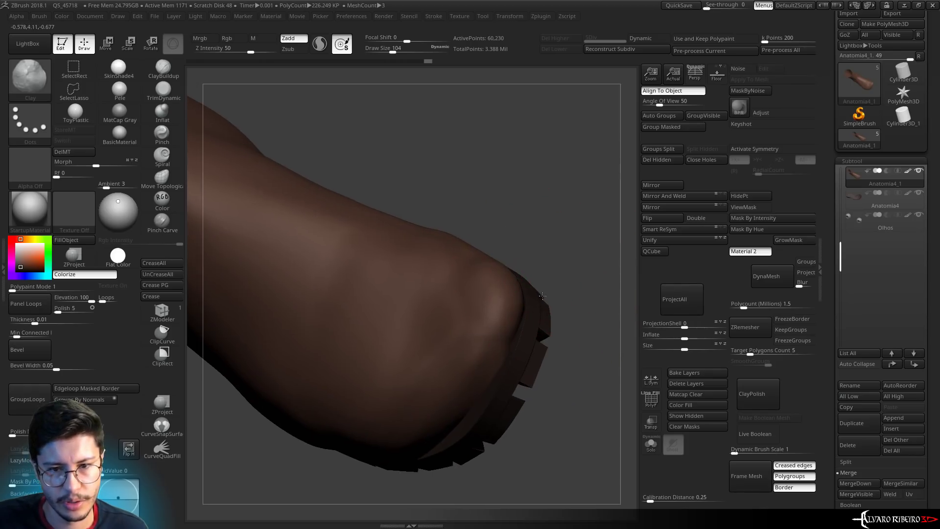
left_click_drag(553, 323, 546, 316)
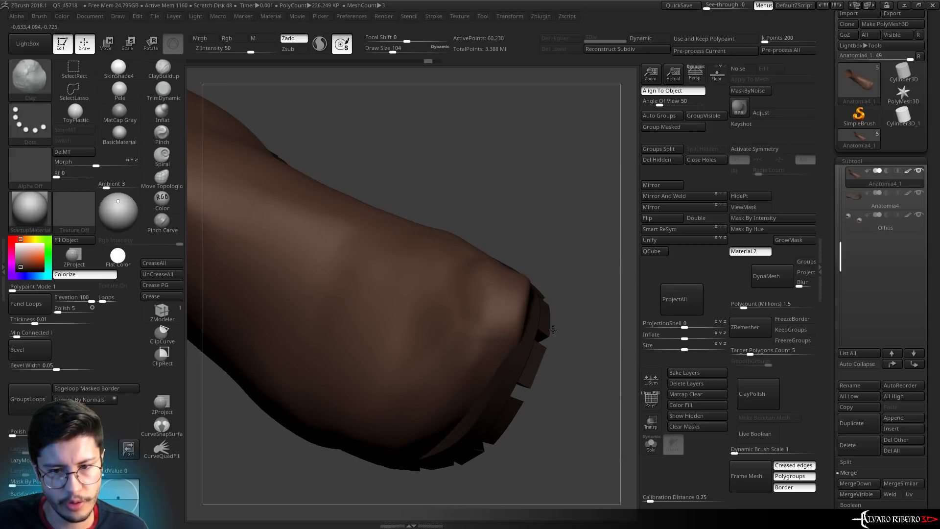
left_click(863, 202)
mouse_move(546, 272)
left_mouse_down()
mouse_move(581, 300)
mouse_move(564, 315)
mouse_move(575, 300)
mouse_move(583, 309)
mouse_move(583, 348)
mouse_move(582, 320)
left_mouse_up()
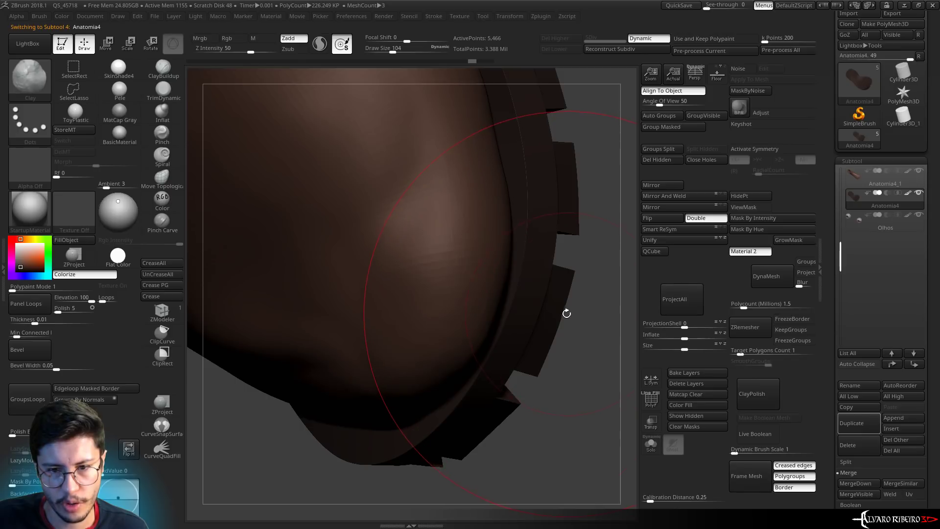
Set Draw Size to 35, frame the boot, and select the Anatomia4_1 boot subtool
type("s35")
key("Return")
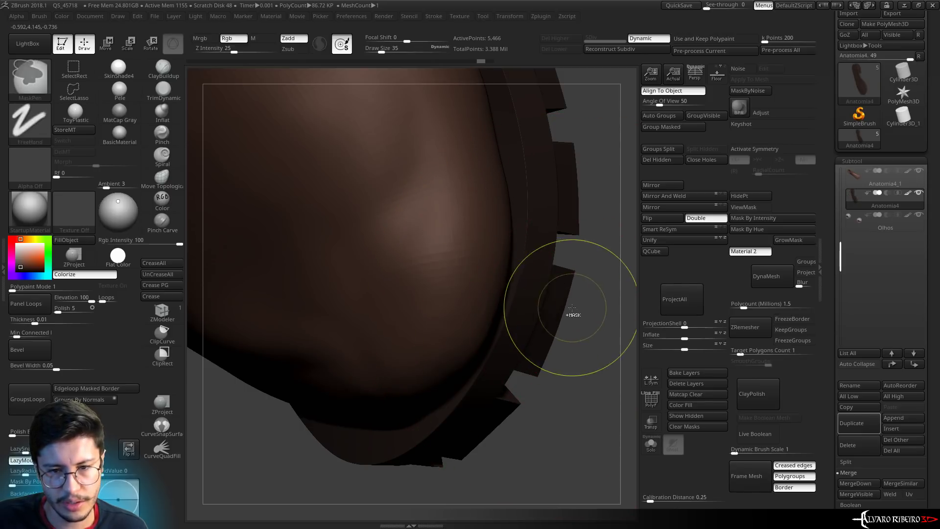
left_click_drag(571, 310, 583, 296)
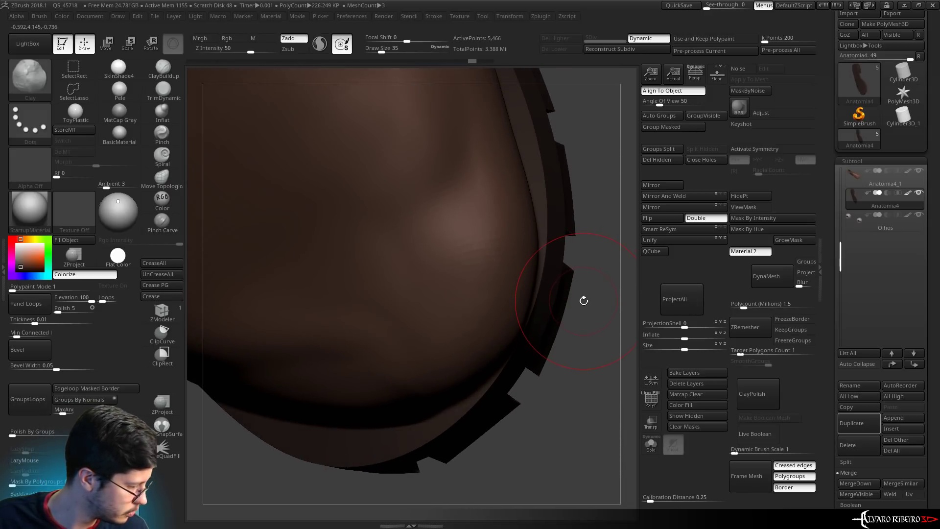
key("f")
left_click_drag(584, 300, 527, 286, "alt")
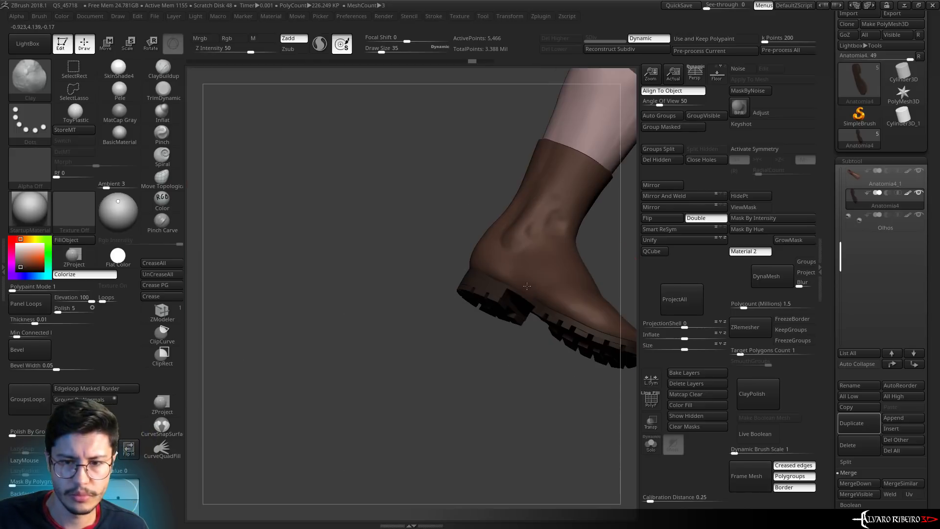
mouse_move(534, 400)
left_mouse_down()
mouse_move(562, 210)
mouse_move(493, 300)
mouse_move(544, 314)
mouse_move(431, 320)
mouse_move(393, 344)
mouse_move(507, 290)
left_mouse_up()
left_click(431, 319, "alt")
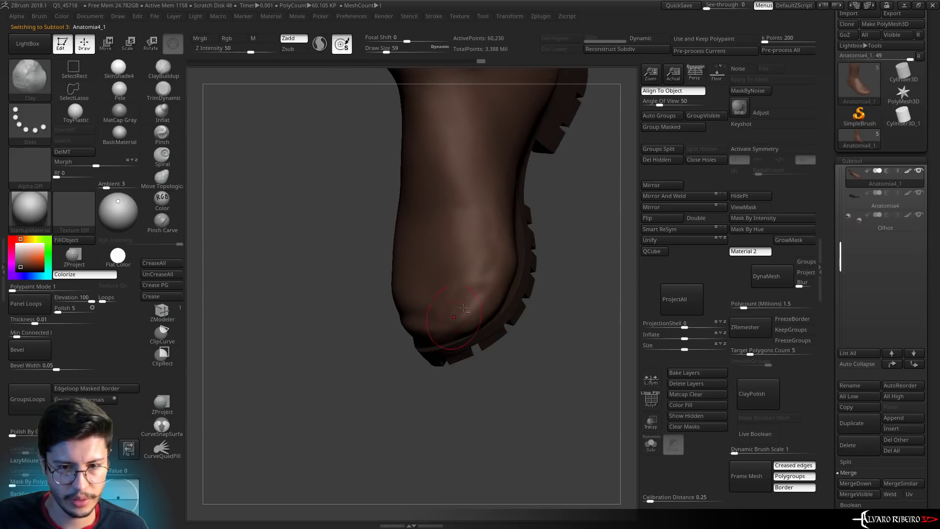
Build up clay on the boot toe, checking it from several angles
left_click_drag(483, 300, 458, 320)
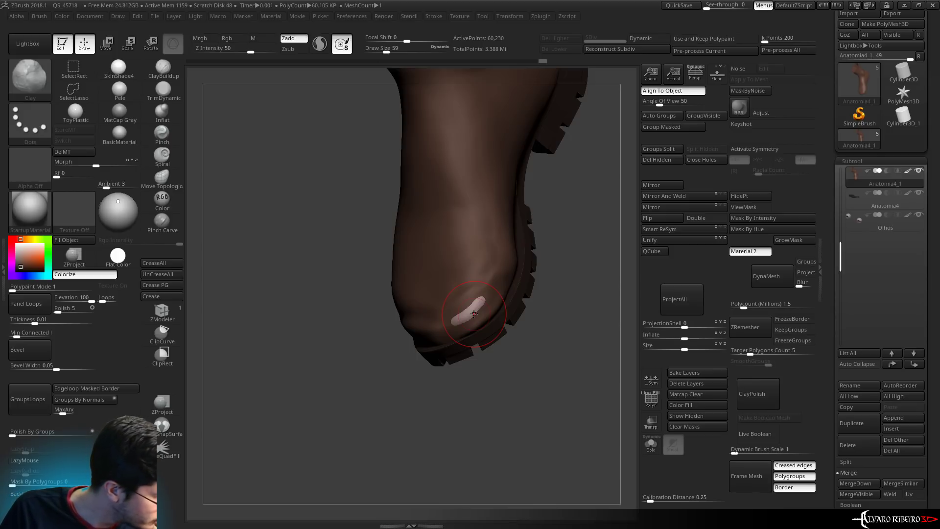
mouse_move(517, 362)
left_mouse_down()
mouse_move(504, 325)
mouse_move(494, 329)
left_mouse_up()
left_click(474, 314, "alt")
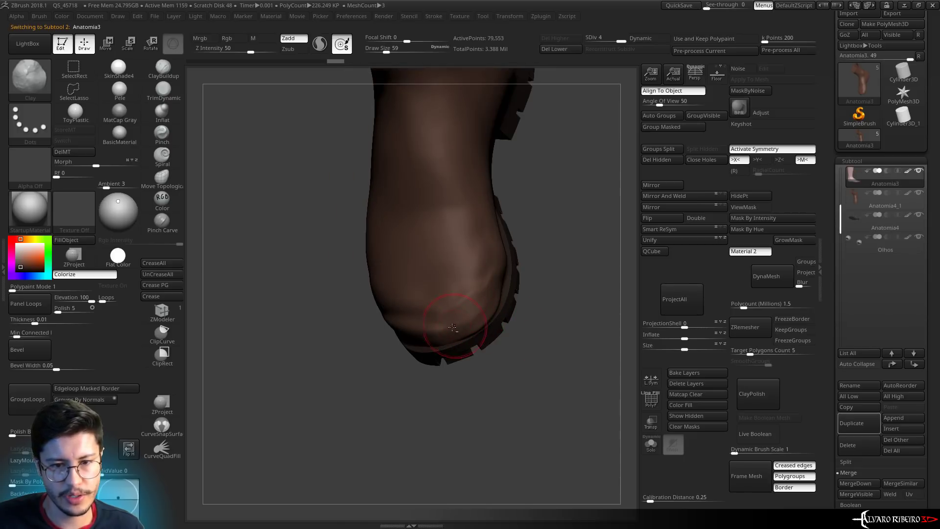
right_click_drag(493, 295, 509, 283)
left_click(503, 269, "alt")
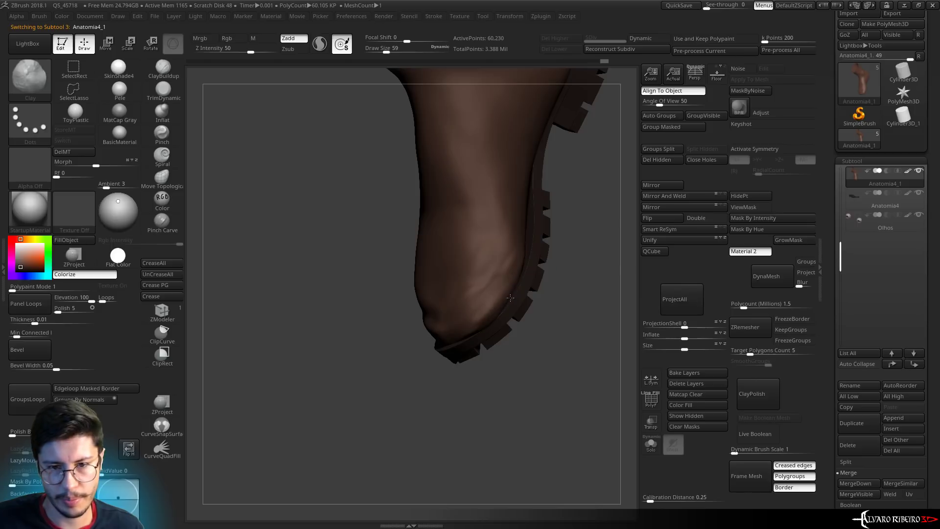
mouse_move(503, 267)
right_mouse_down("shift")
mouse_move(502, 315)
mouse_move(510, 292)
right_mouse_up("shift")
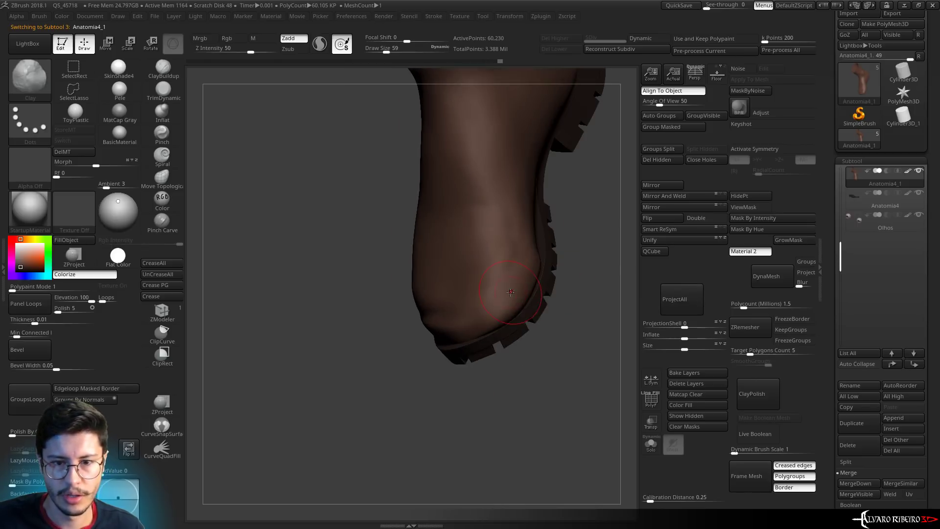
Try the TrimDynamic brush, then return to Clay Buildup with brush size 75
key("b")
key("t")
key("d")
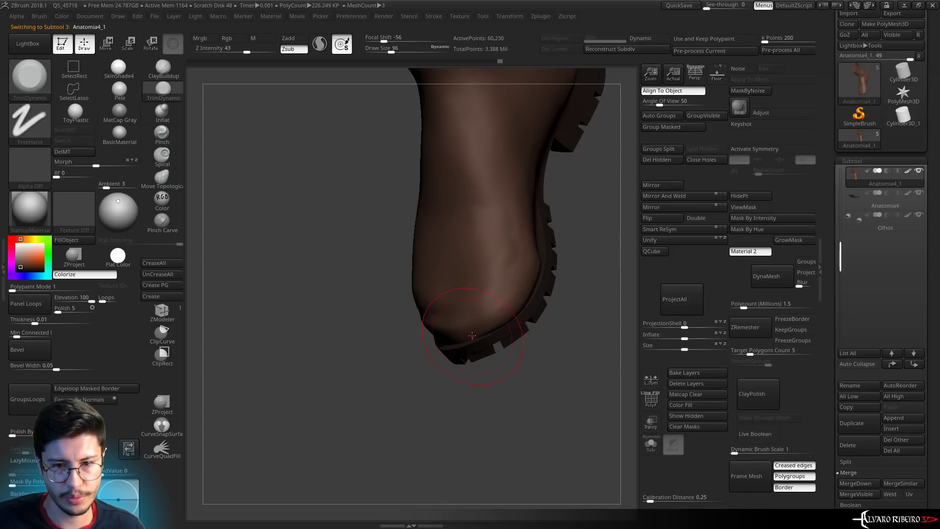
right_click_drag(569, 267, 342, 284)
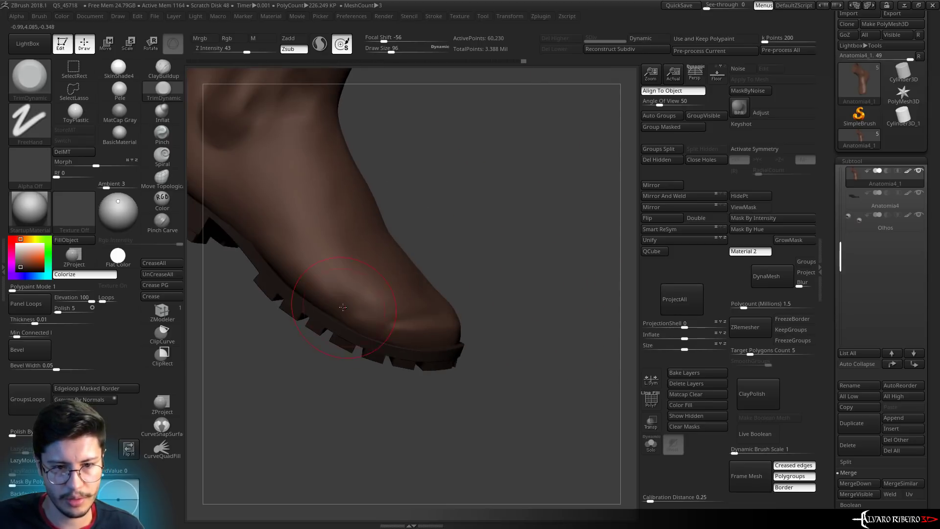
key("b")
key("c")
key("l")
key("s")
left_click_drag(293, 283, 297, 283)
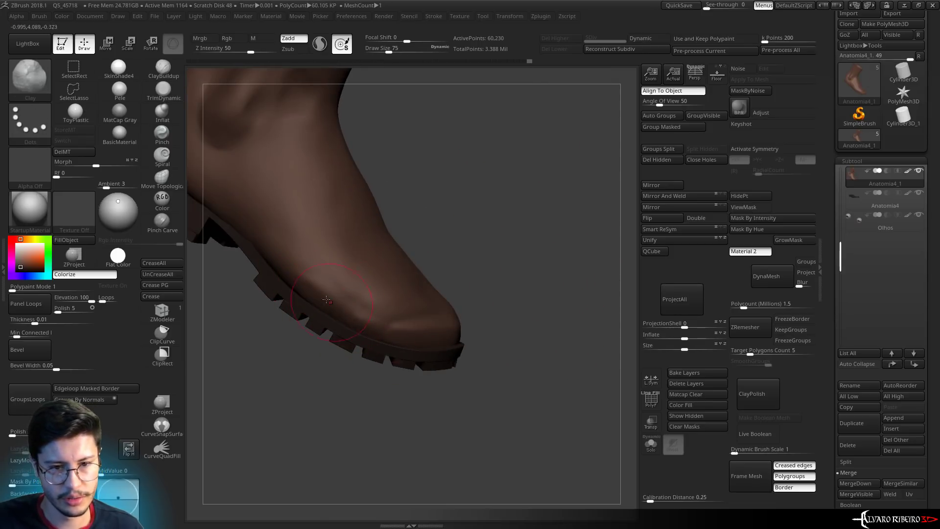
left_click_drag(844, 196, 837, 164)
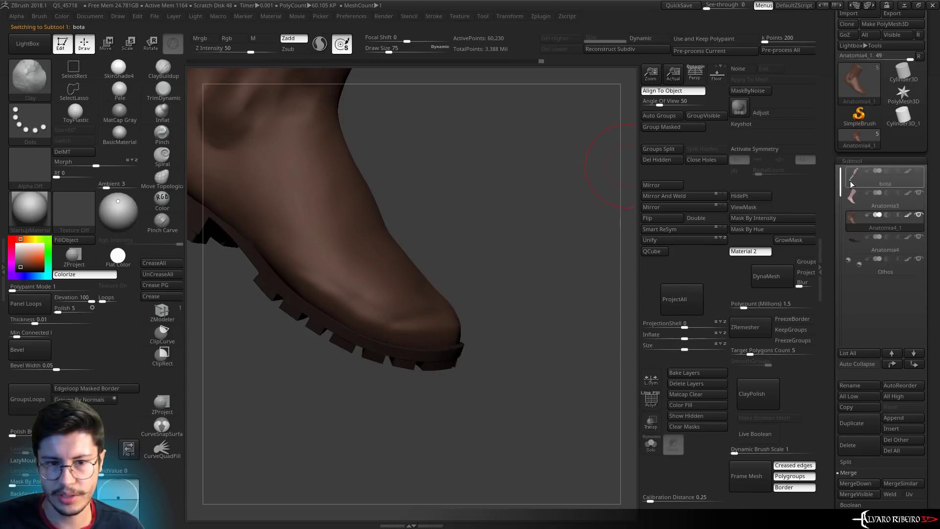
left_click(851, 184)
left_click_drag(570, 291, 550, 256, "shift")
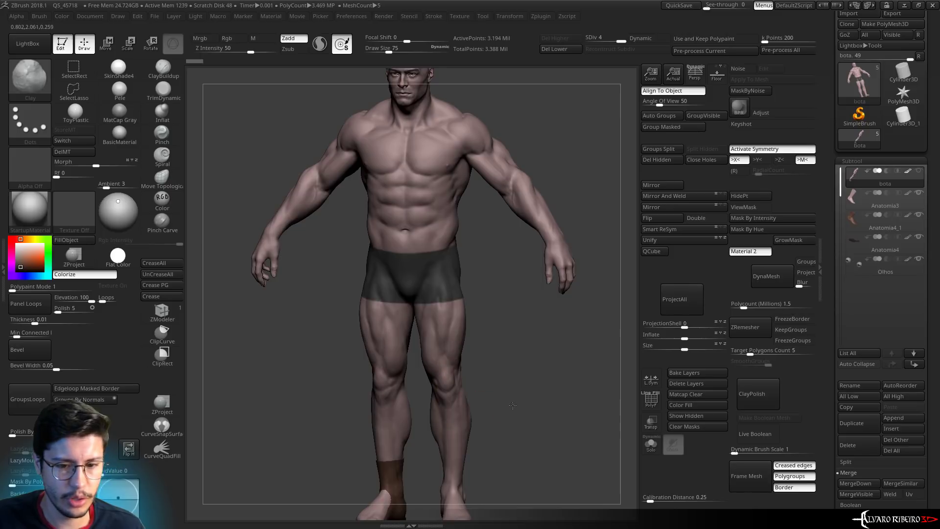
mouse_move(512, 405)
left_mouse_down("shift")
mouse_move(588, 294)
mouse_move(617, 269)
mouse_move(549, 357)
mouse_move(537, 321)
left_mouse_up("shift")
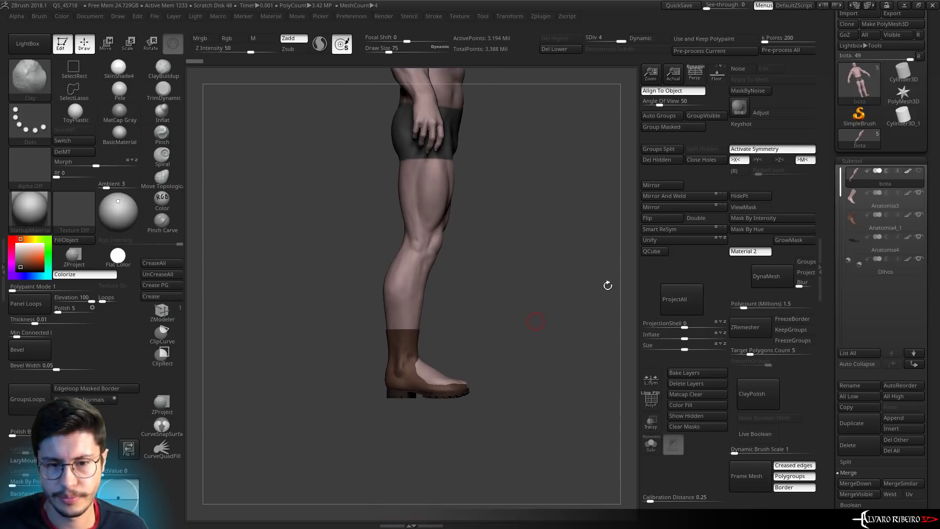
left_click(863, 195)
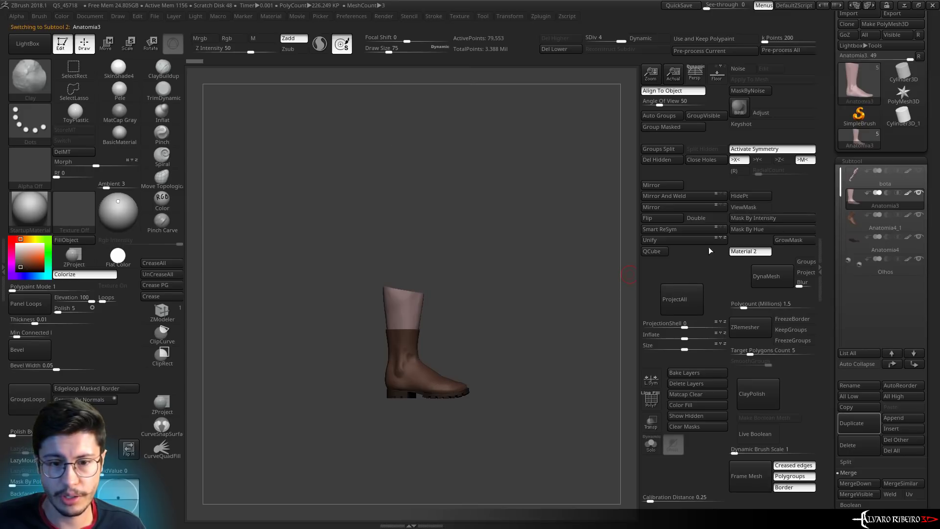
mouse_move(519, 276)
left_mouse_down("alt")
mouse_move(544, 428)
mouse_move(512, 342)
mouse_move(473, 347)
left_mouse_up("alt")
left_click(474, 347, "alt")
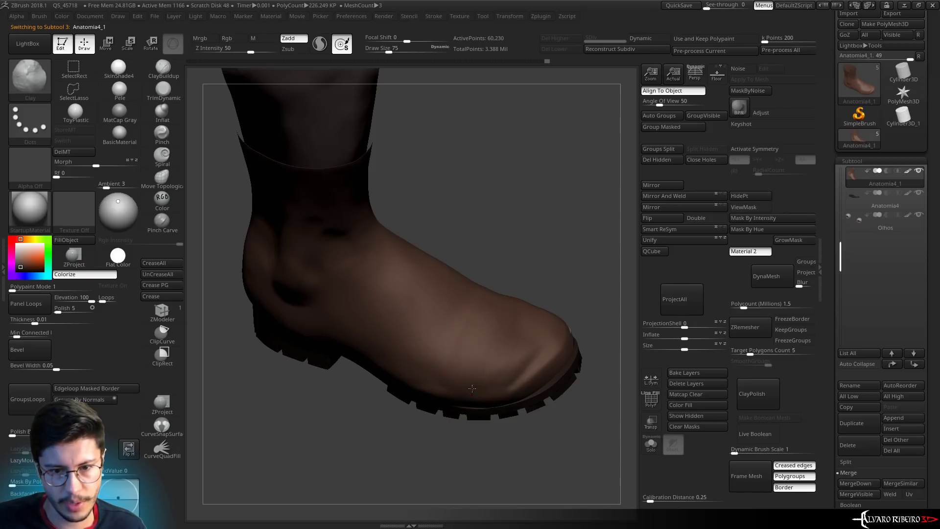
left_click_drag(525, 364, 565, 292, "shift")
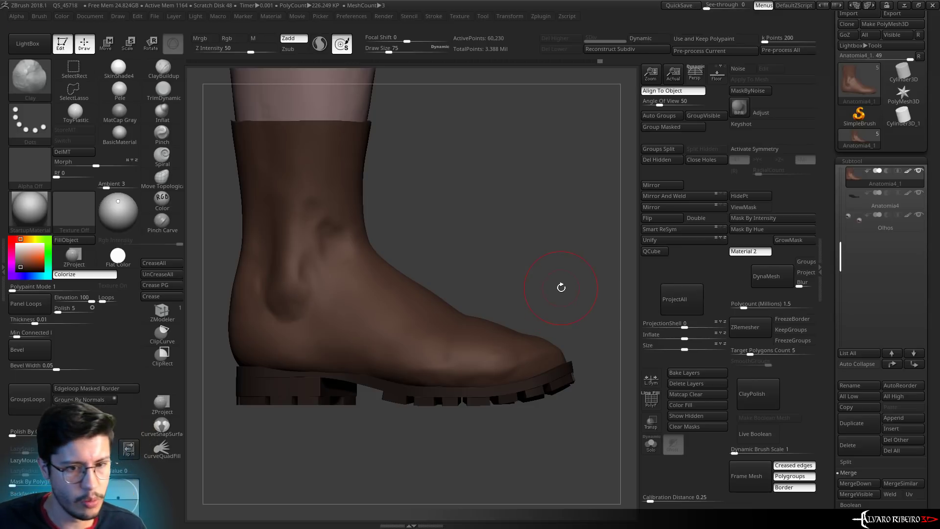
key("super")
left_click(228, 519)
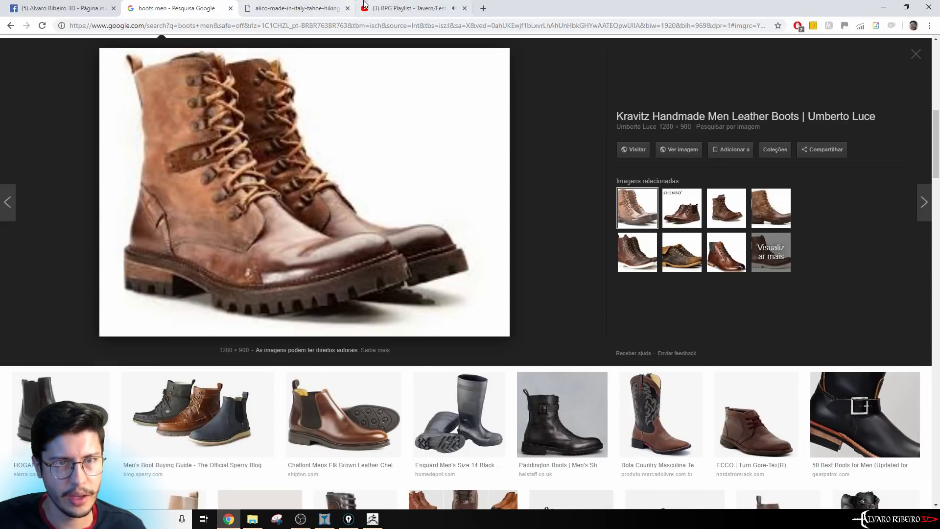
key("ctrl+4")
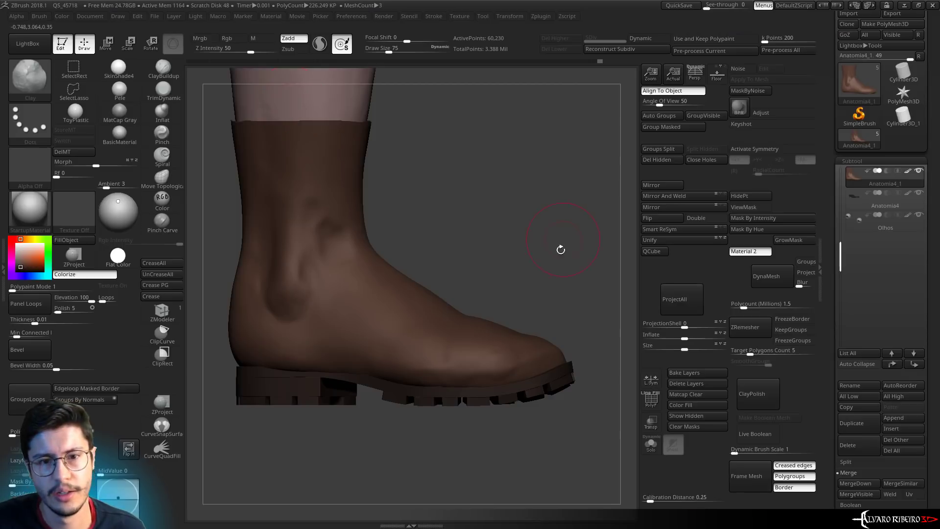
Reshape the boot's instep line with the Move brush, cancelling the last stroke
key("b")
key("m")
key("v")
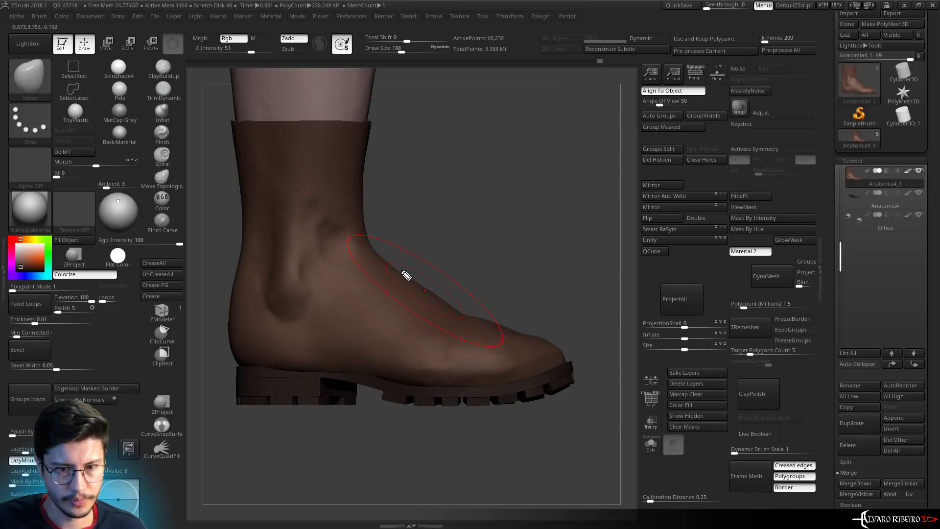
mouse_move(381, 265)
left_mouse_down()
mouse_move(470, 318)
mouse_move(561, 332)
mouse_move(562, 346)
left_mouse_up()
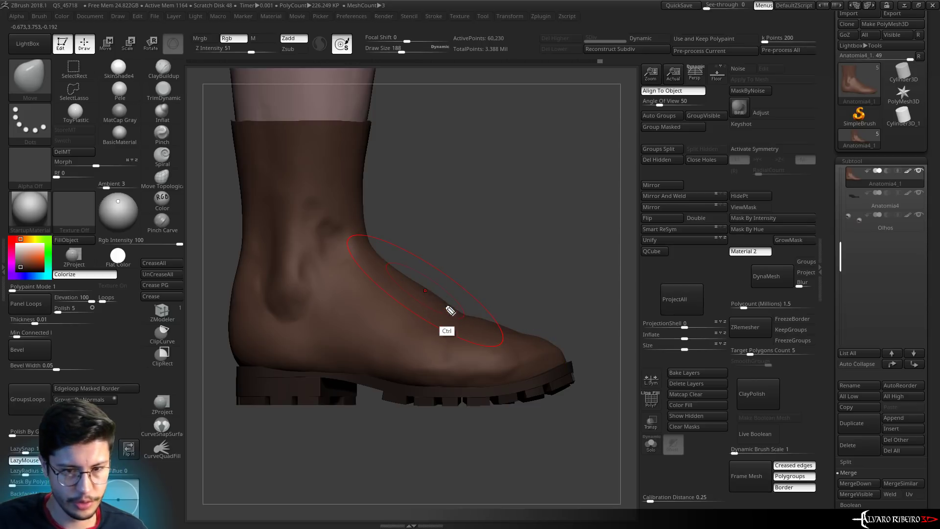
left_click_drag(397, 268, 491, 316)
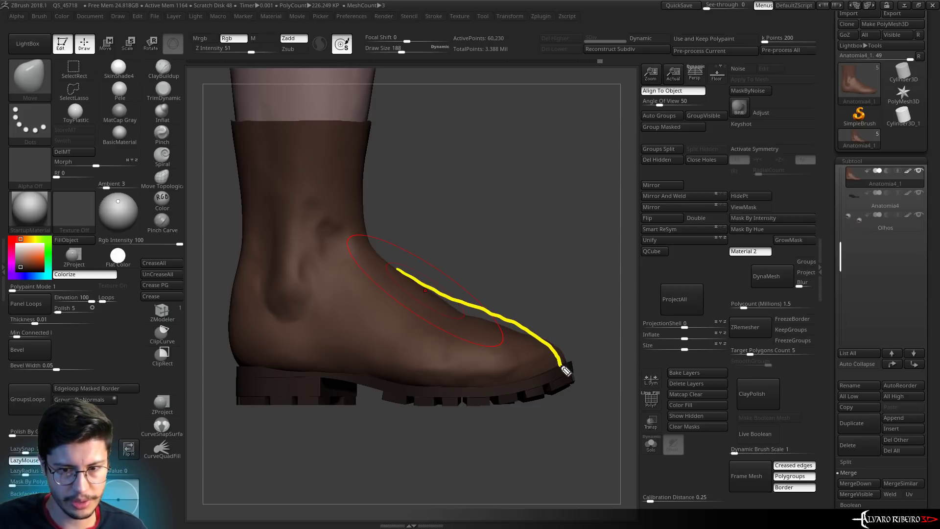
left_click_drag(561, 362, 558, 360)
key("ctrl")
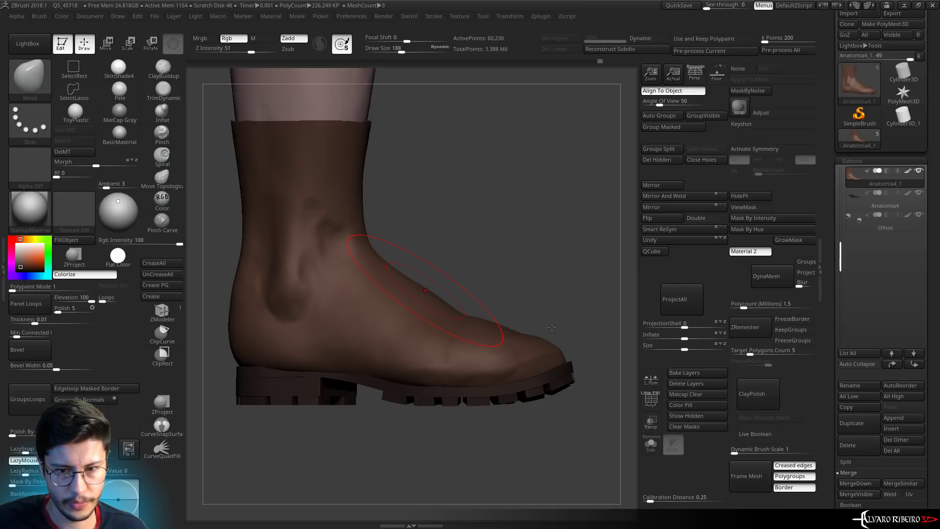
Switch to Clay Buildup, orbit to a closer side view, then return to the Move brush
key("b")
key("c")
key("l")
mouse_move(558, 329)
left_mouse_down()
mouse_move(551, 300)
mouse_move(542, 305)
left_mouse_up()
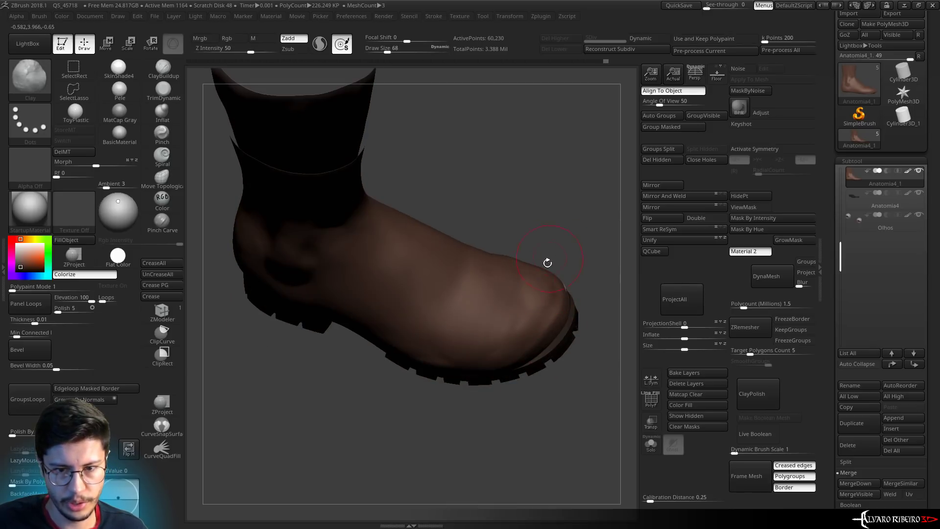
left_click_drag(571, 247, 545, 247)
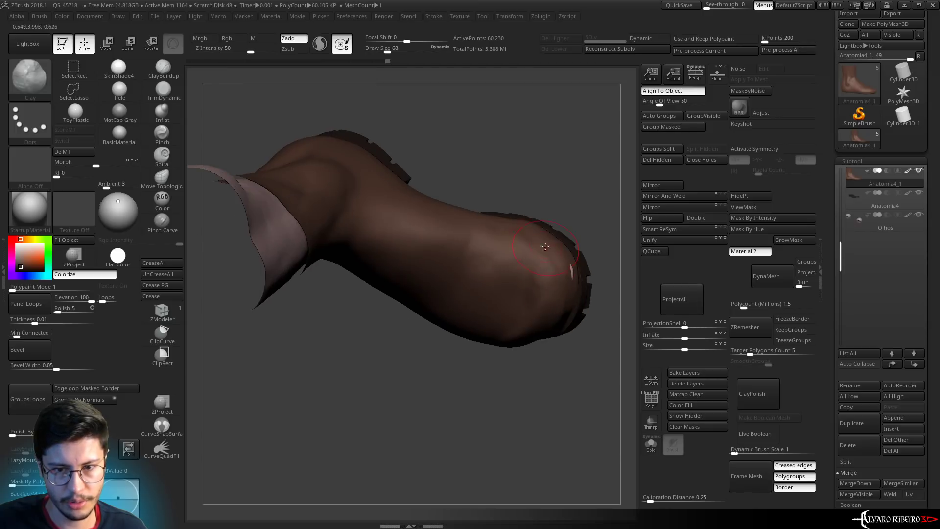
mouse_move(560, 319)
left_mouse_down()
mouse_move(549, 294)
mouse_move(579, 229)
mouse_move(562, 212)
left_mouse_up()
key("b")
key("m")
key("v")
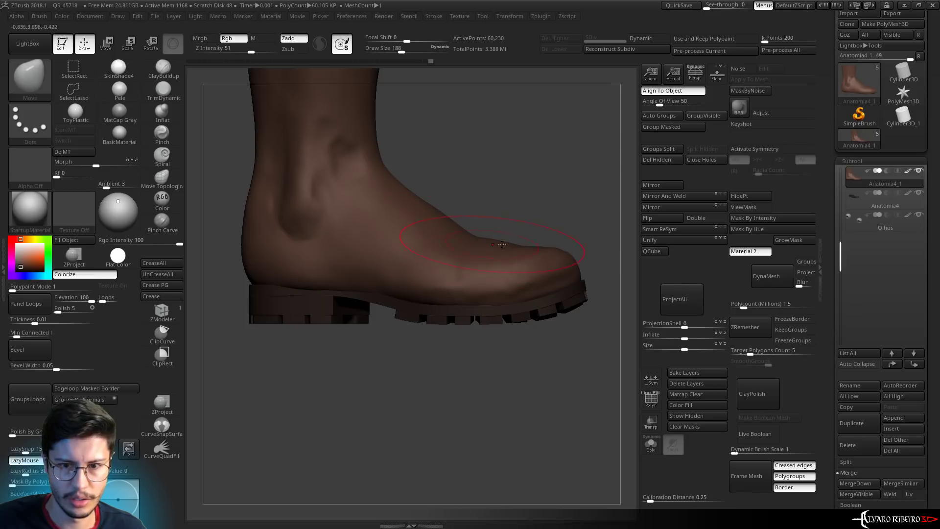
Frame the boot, enlarge the brush, and smooth the surface around the ankle
left_click_drag(501, 244, 425, 256)
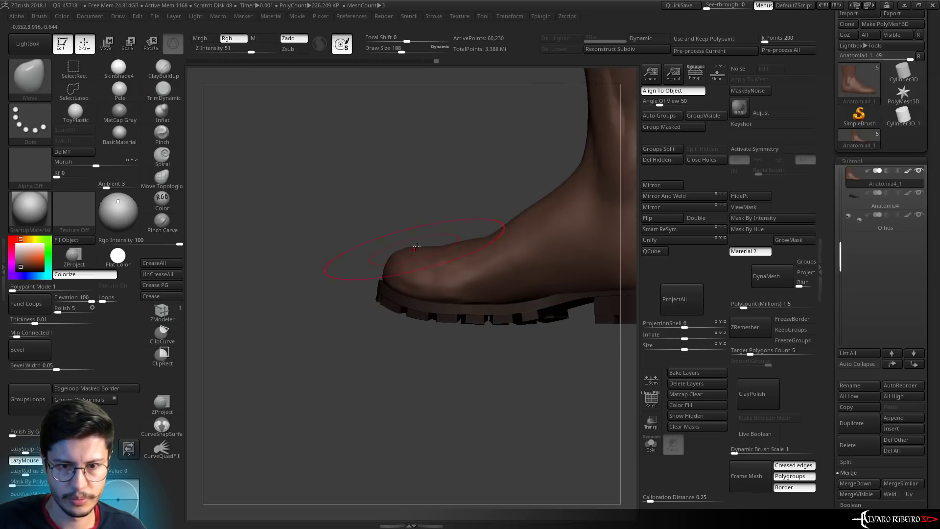
key("f")
mouse_move(514, 315)
left_mouse_down()
mouse_move(501, 244)
mouse_move(485, 240)
left_mouse_up()
key("f")
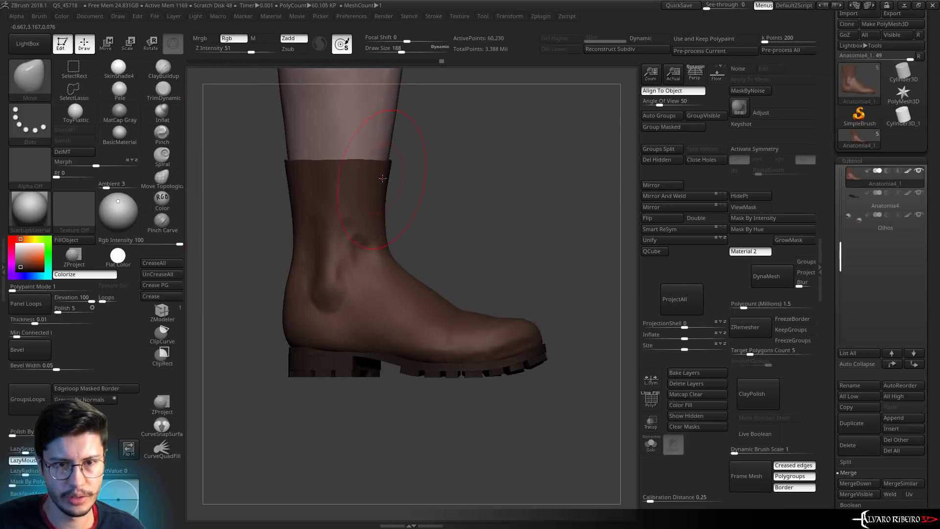
key("bracketright")
key("shift")
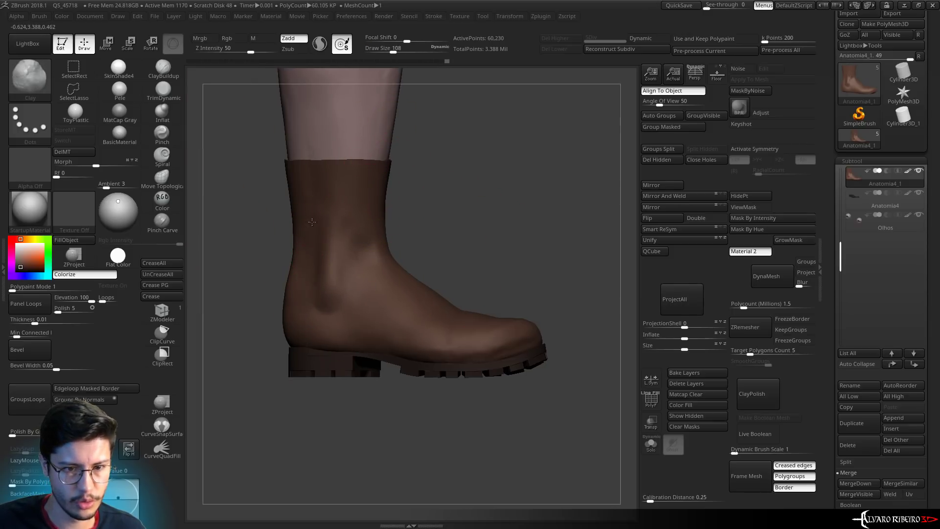
right_click_drag(342, 308, 337, 245)
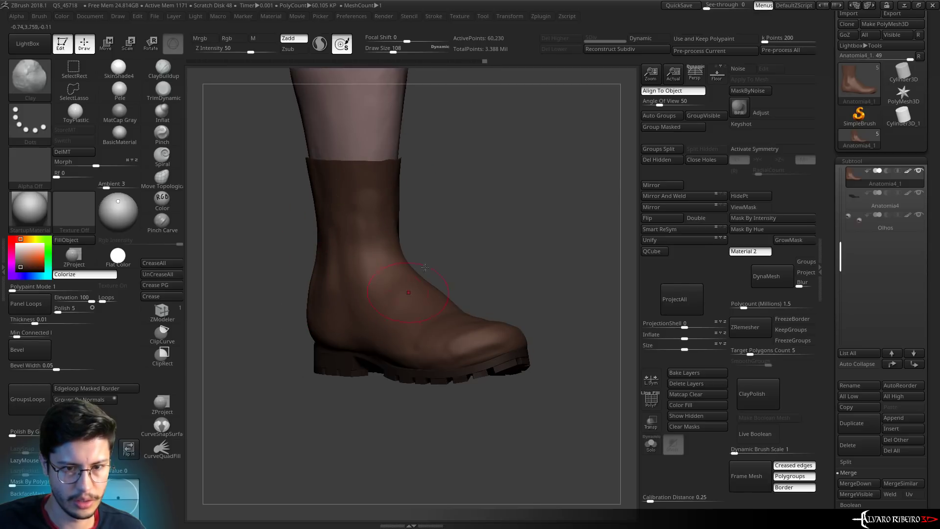
right_click_drag(425, 267, 428, 198)
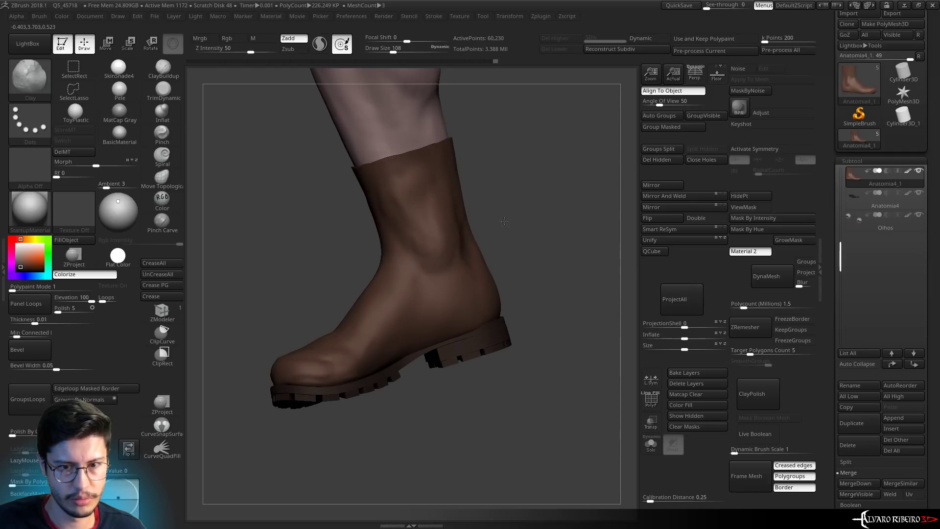
mouse_move(503, 221)
right_mouse_down()
mouse_move(469, 248)
mouse_move(492, 184)
right_mouse_up()
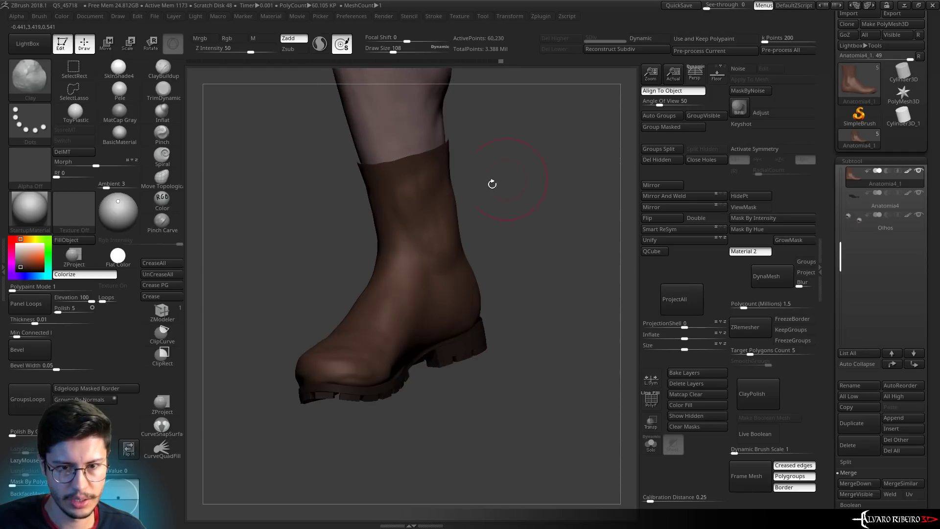
right_click_drag(442, 272, 432, 250)
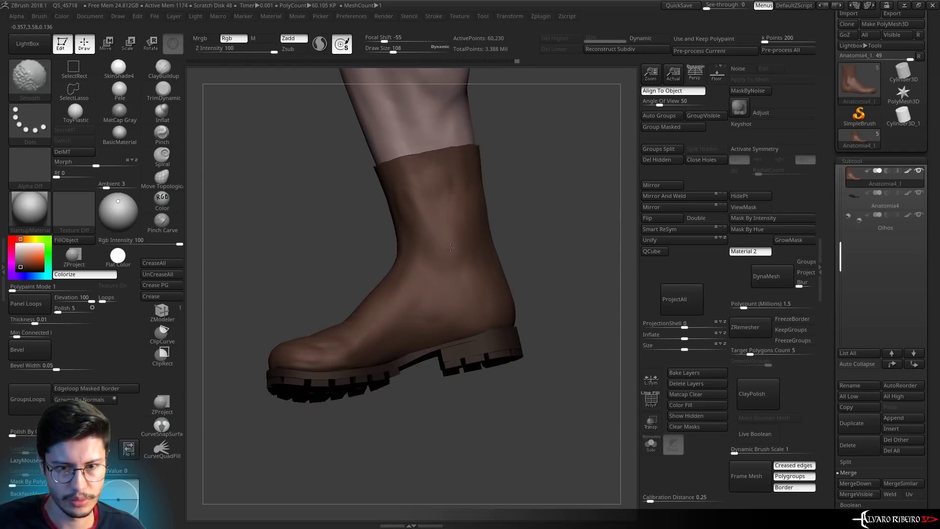
With a large Move brush, push the shaft's left and upper-right outline slightly outward
key("s")
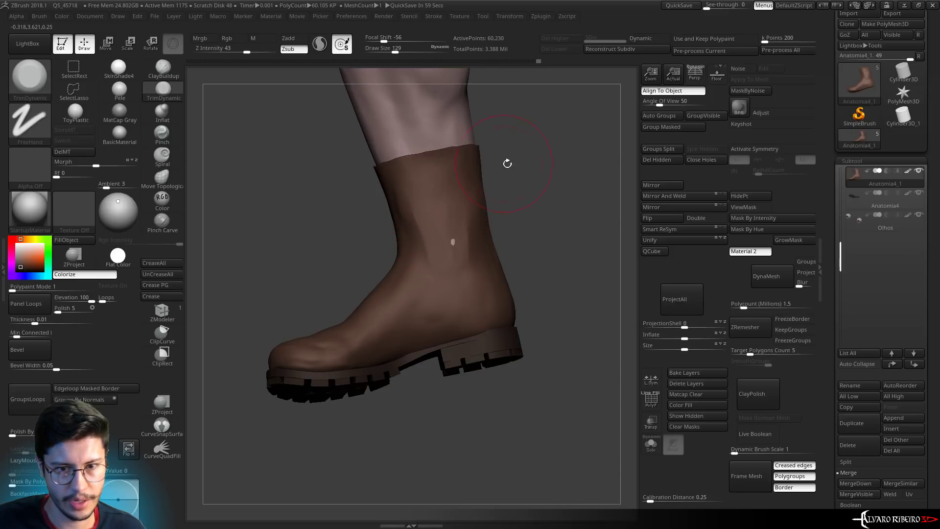
right_click_drag(508, 163, 420, 211)
right_click_drag(401, 279, 366, 245)
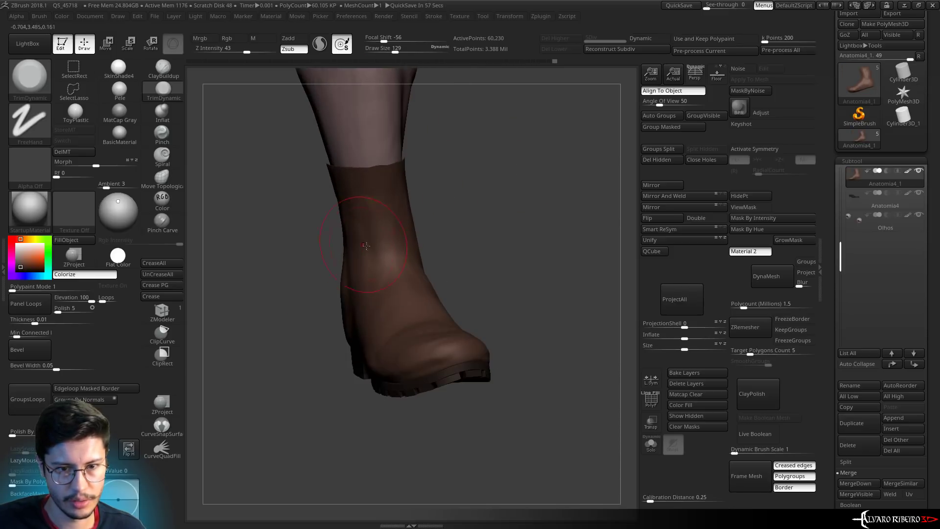
right_click_drag(430, 196, 401, 210)
key("b")
key("m")
key("v")
key("s")
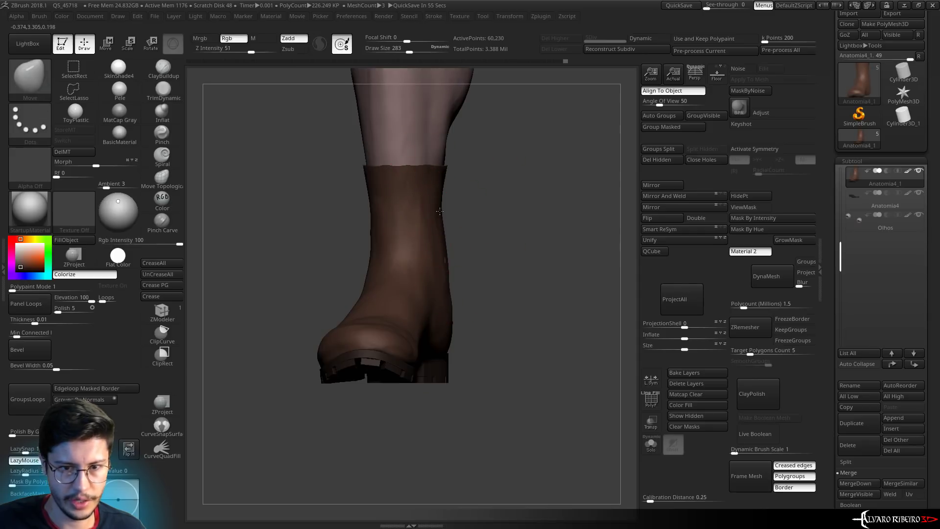
left_click_drag(368, 217, 368, 235)
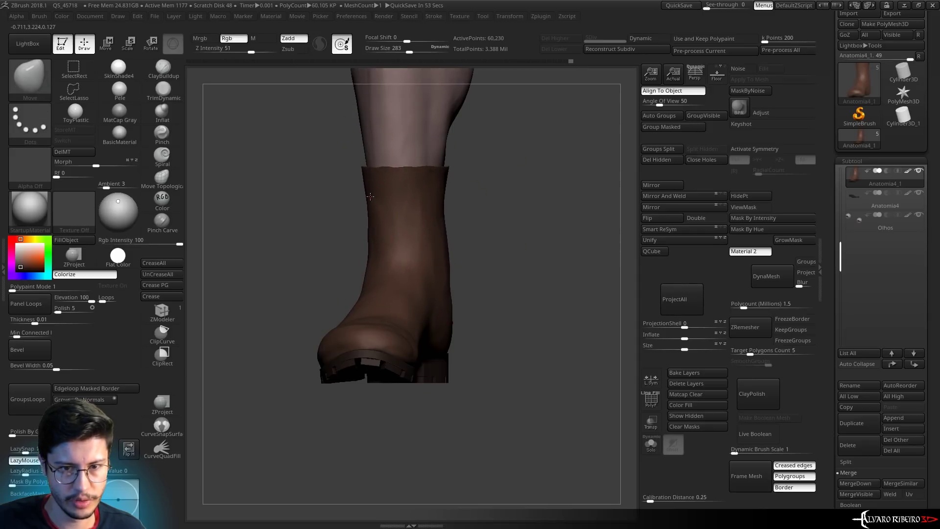
left_click_drag(370, 197, 367, 197)
right_click_drag(503, 204, 443, 216)
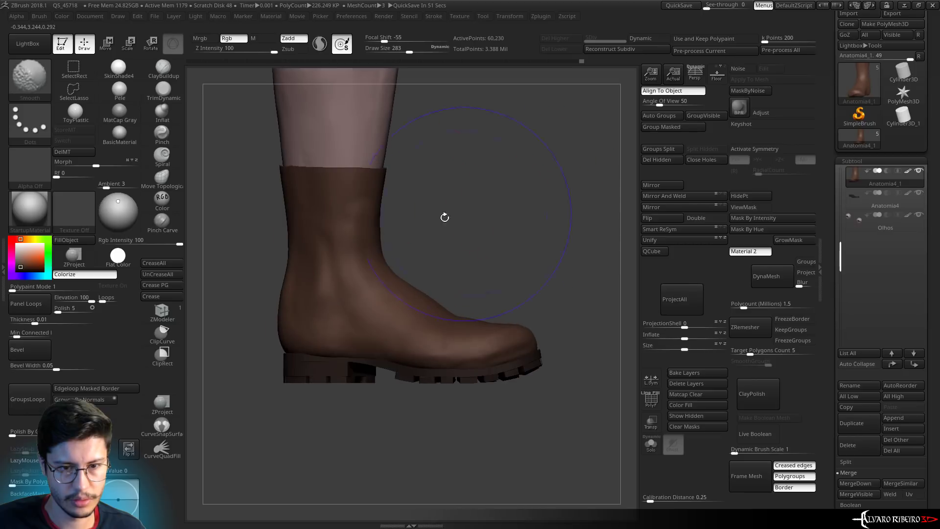
left_click_drag(379, 177, 384, 177)
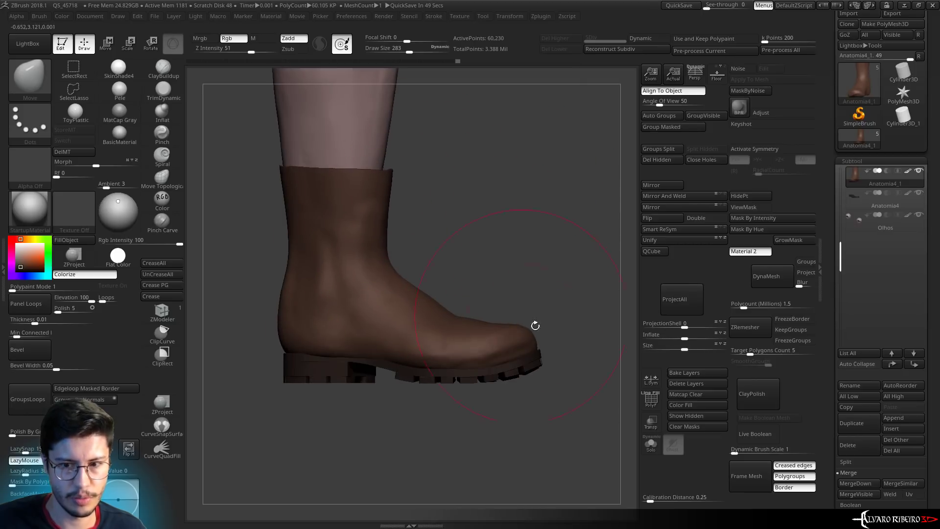
Toggle PolyF and Transp, push the shaft's upper-left outline out, and adjust brush size
left_click(650, 401)
left_click(651, 400)
left_click(650, 422)
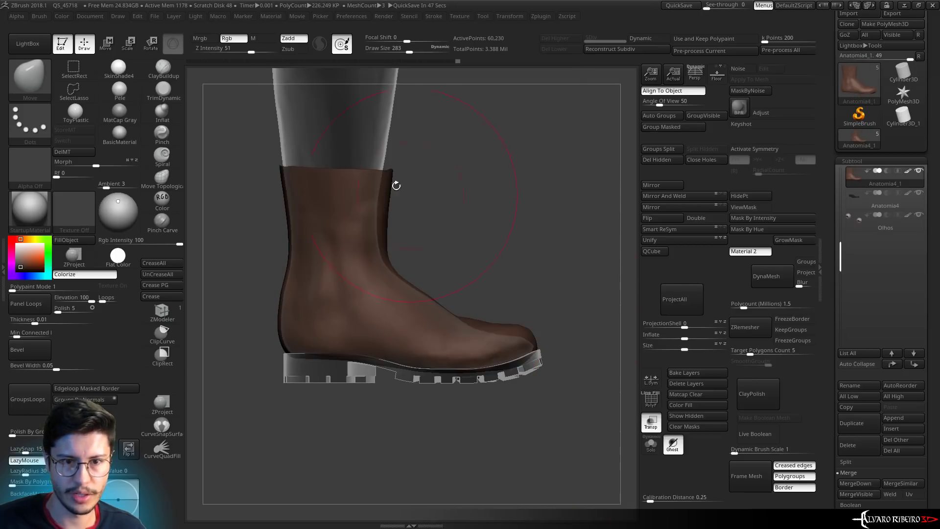
left_click_drag(284, 189, 282, 192)
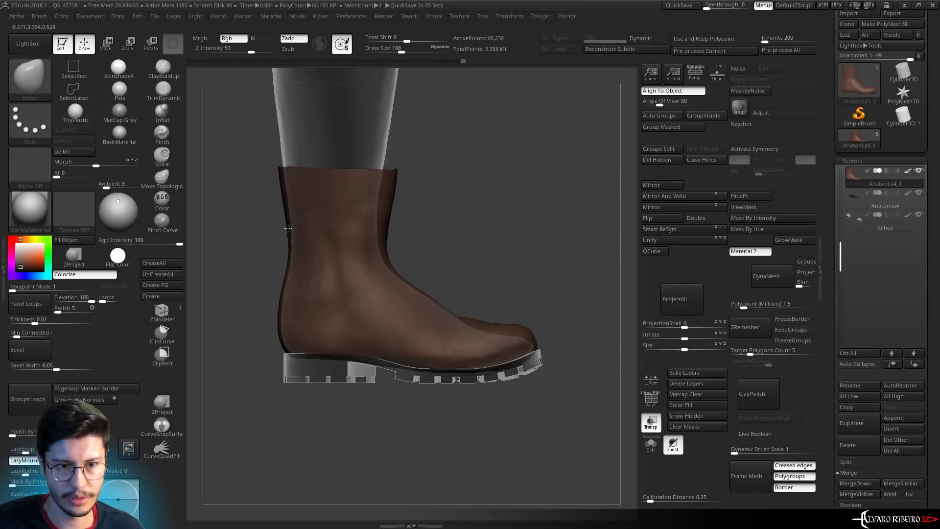
key("bracketleft")
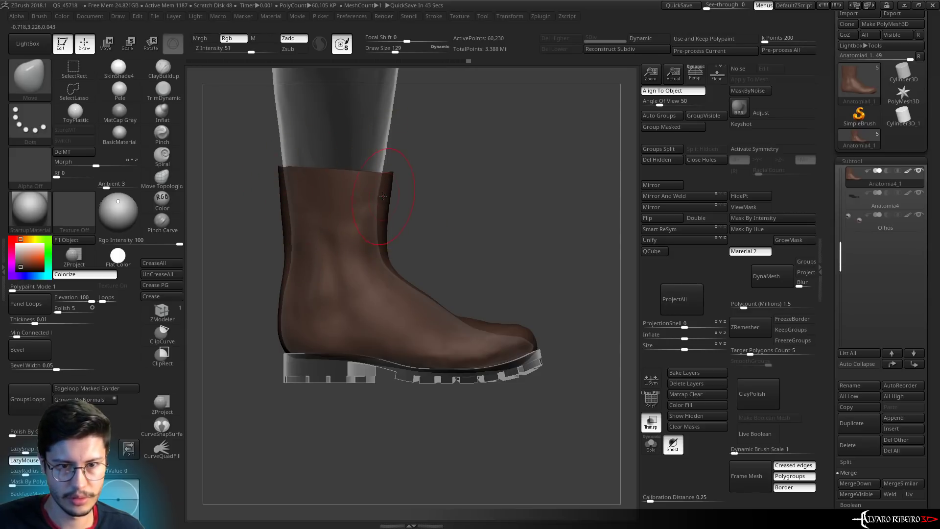
left_click_drag(424, 227, 408, 206)
key("s")
left_click(449, 198)
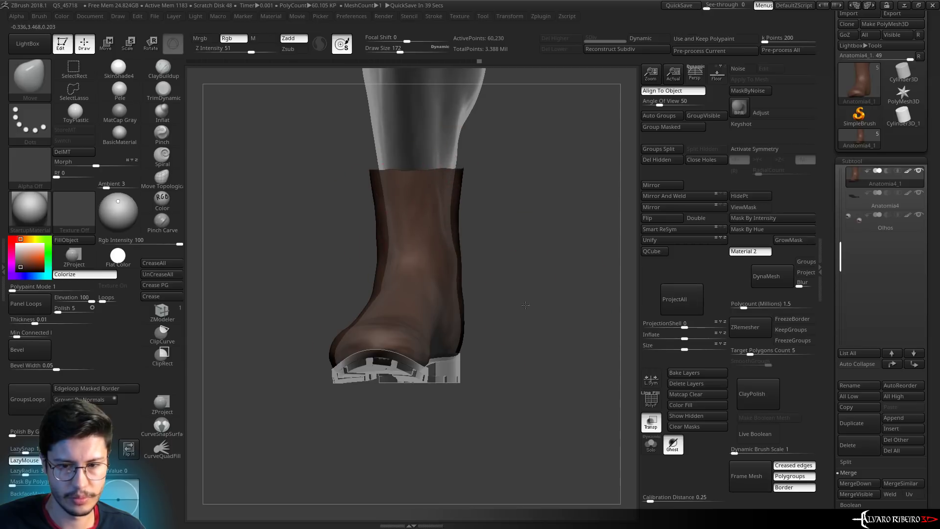
mouse_move(525, 305)
left_mouse_down()
mouse_move(620, 339)
mouse_move(562, 279)
mouse_move(594, 274)
left_mouse_up()
scroll(471, 344, "up", 5)
key("s")
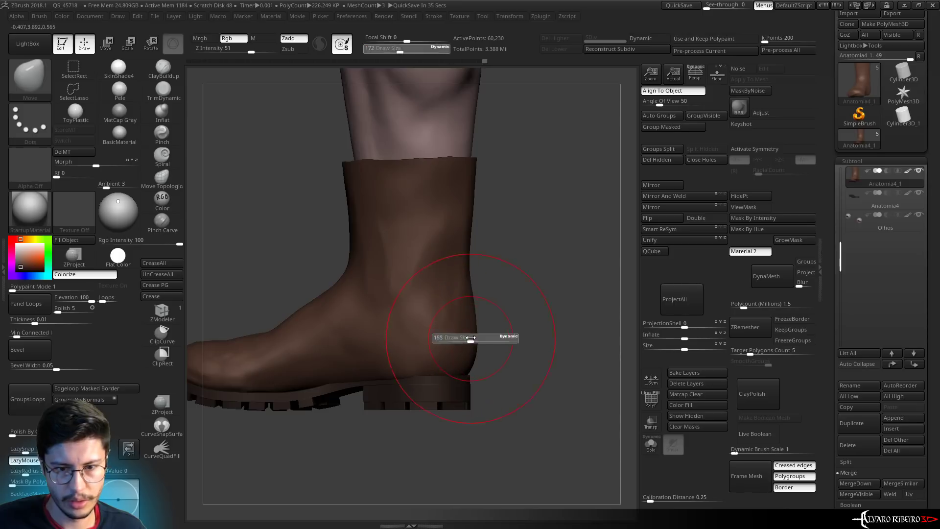
left_click(471, 329)
Inspect the Anatomia4 sole's underside, set brush size to 397 then 215, and bring the browser forward
left_click_drag(471, 335, 542, 291, "alt")
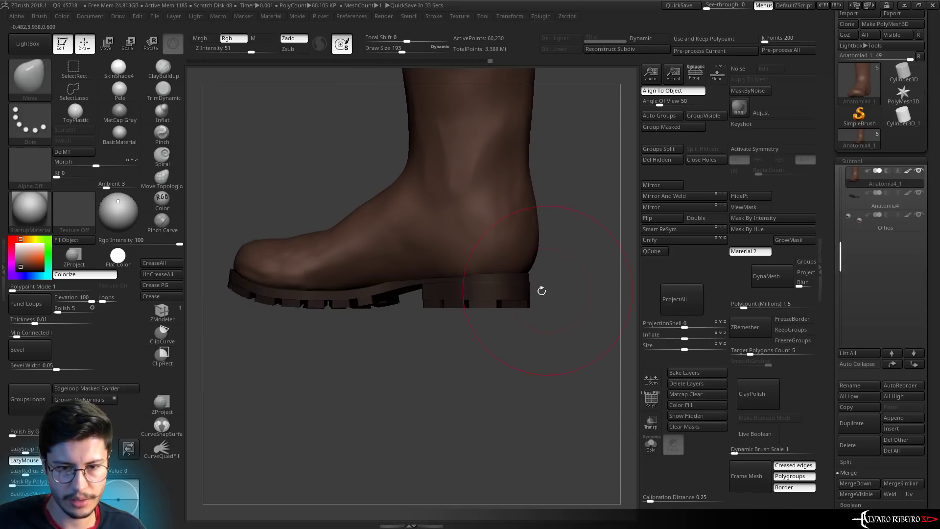
left_click(495, 296, "alt")
scroll(495, 296, "down", 3)
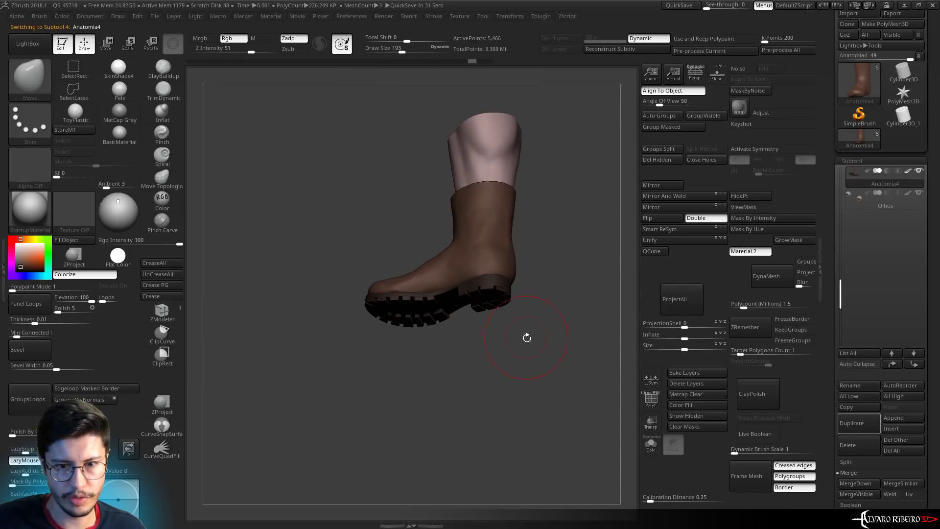
left_click_drag(527, 336, 531, 250)
scroll(531, 251, "up", 3)
key("s")
left_click(497, 299)
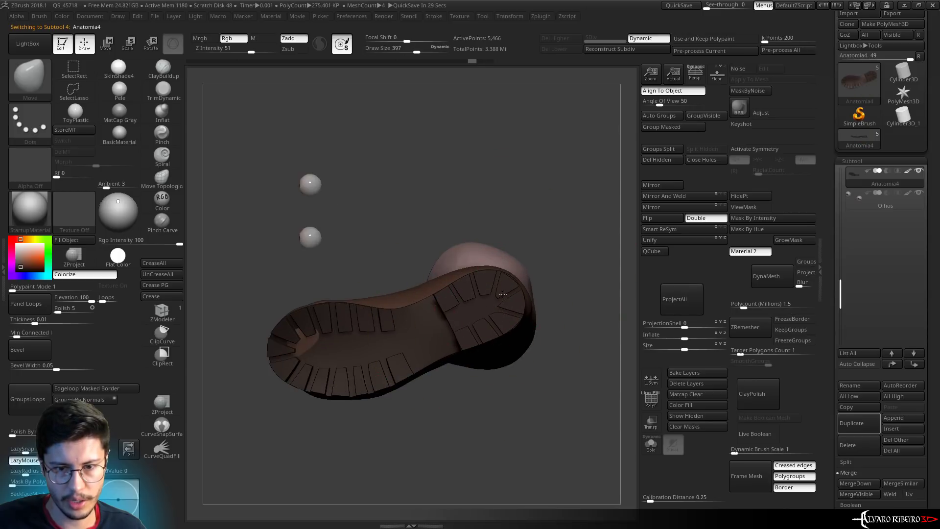
key("s")
left_click(470, 287)
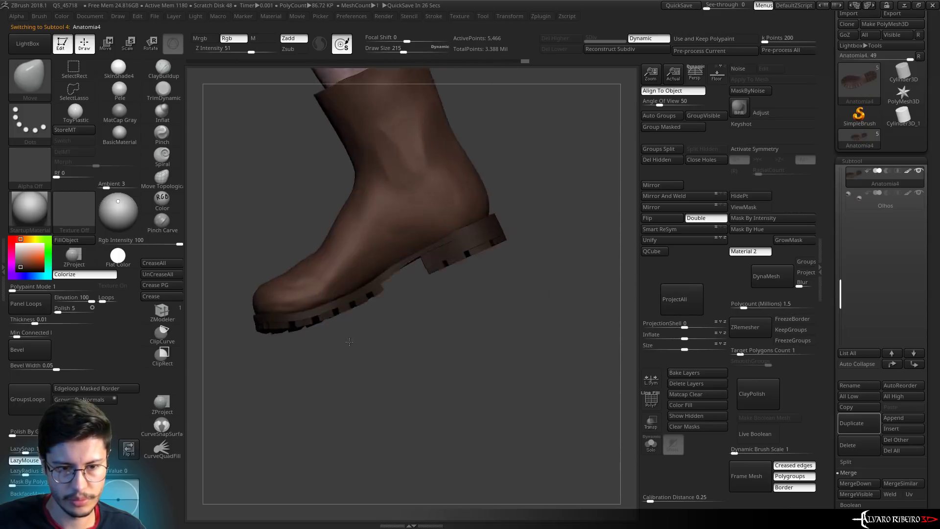
key("s")
left_click_drag(308, 333, 312, 333)
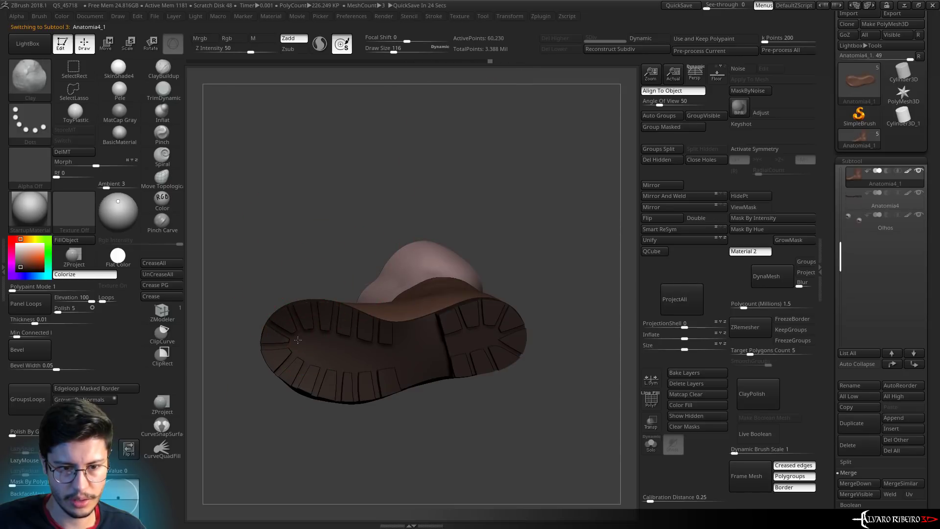
left_click_drag(397, 276, 473, 257)
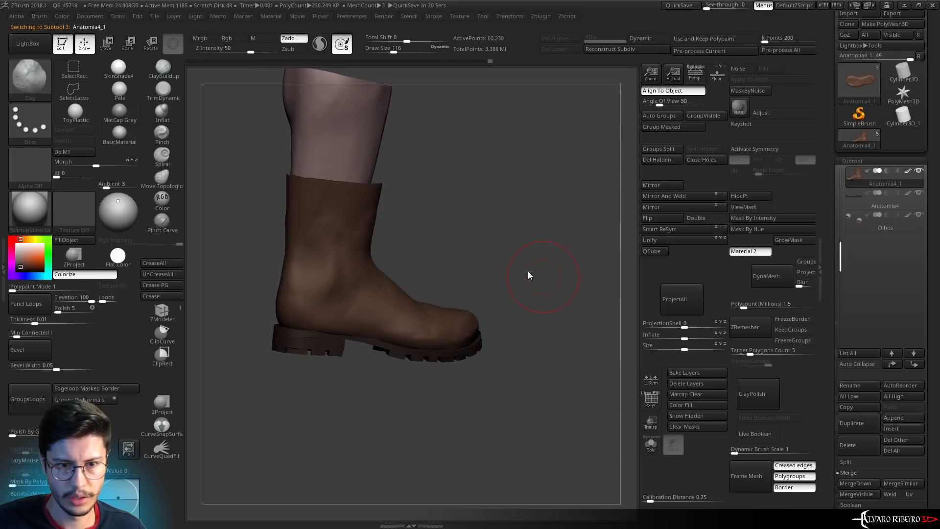
key("alt+Tab")
Back in the browser, return to the boot results and preview the Myntra leather boot
left_click(671, 218)
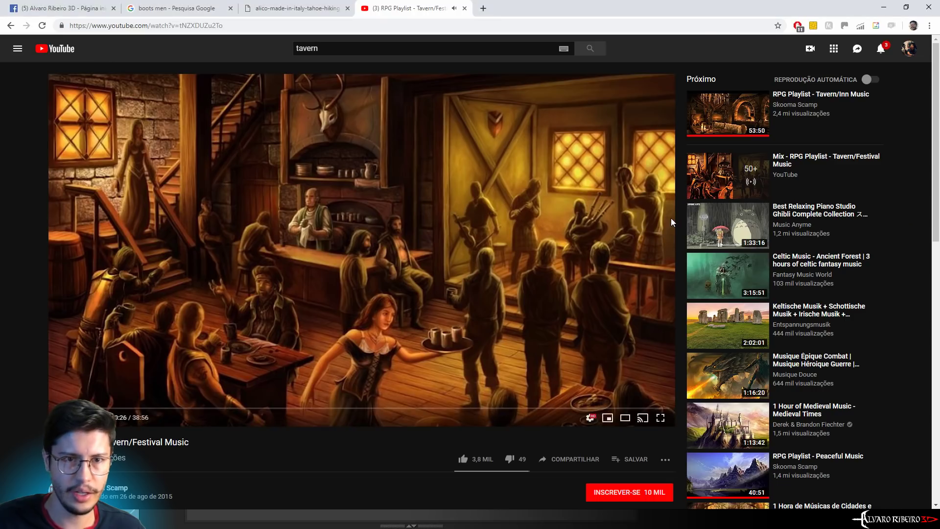
key("ctrl+shift+Tab")
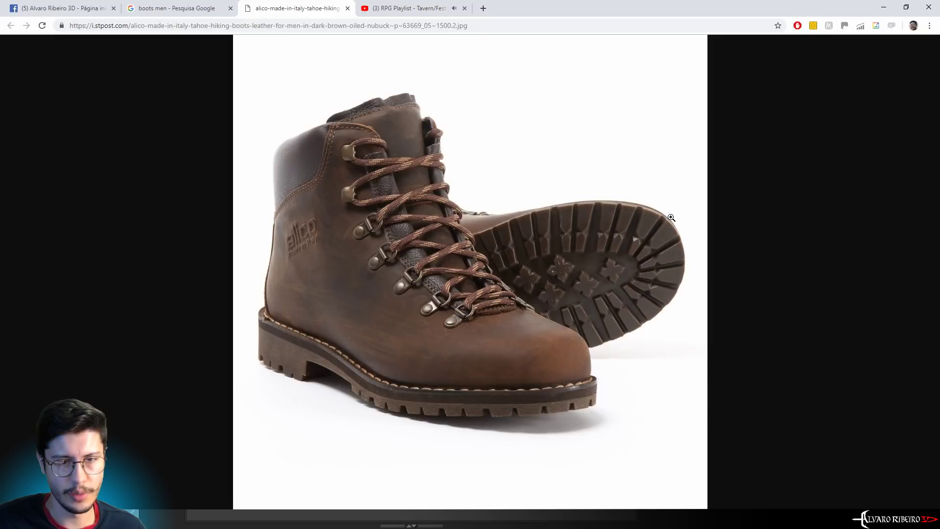
left_click(671, 219)
left_click(188, 8)
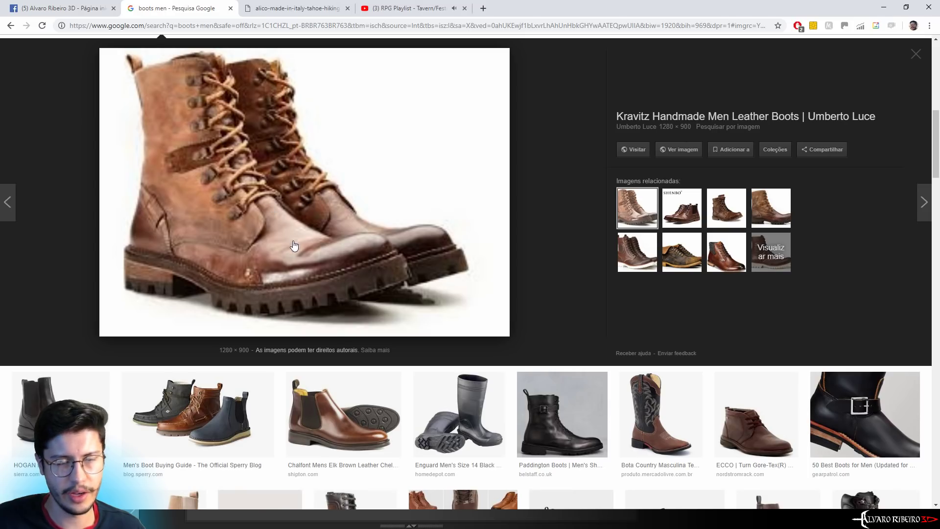
scroll(293, 246, "up", 2)
scroll(341, 300, "up", 5)
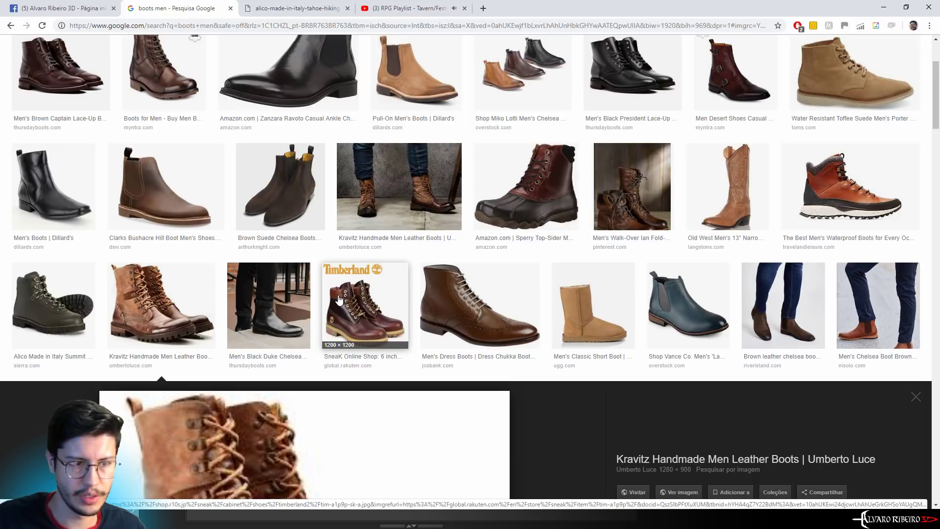
scroll(162, 213, "up", 2)
scroll(162, 213, "up", 1)
left_click(162, 214)
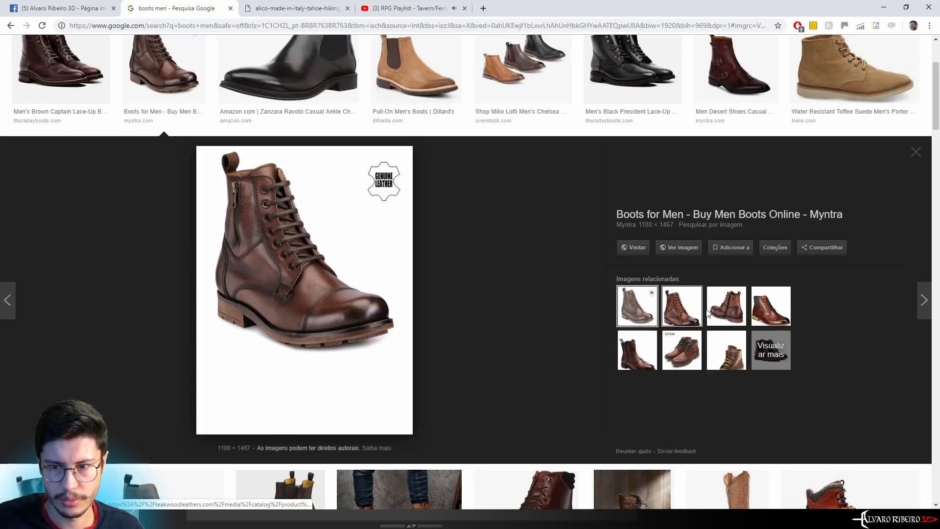
Save the boot photo to the Work in Progress (A:) drive and return to ZBrush
right_click(340, 245)
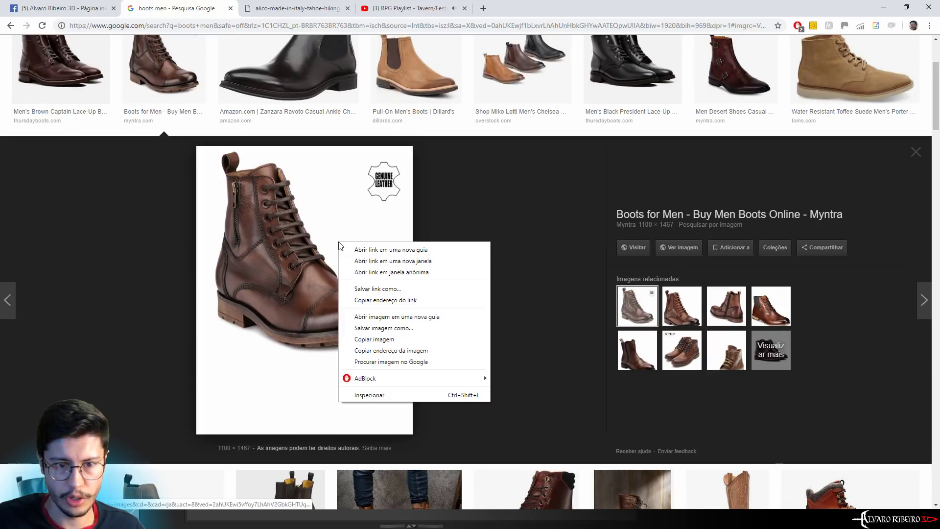
left_click(380, 328)
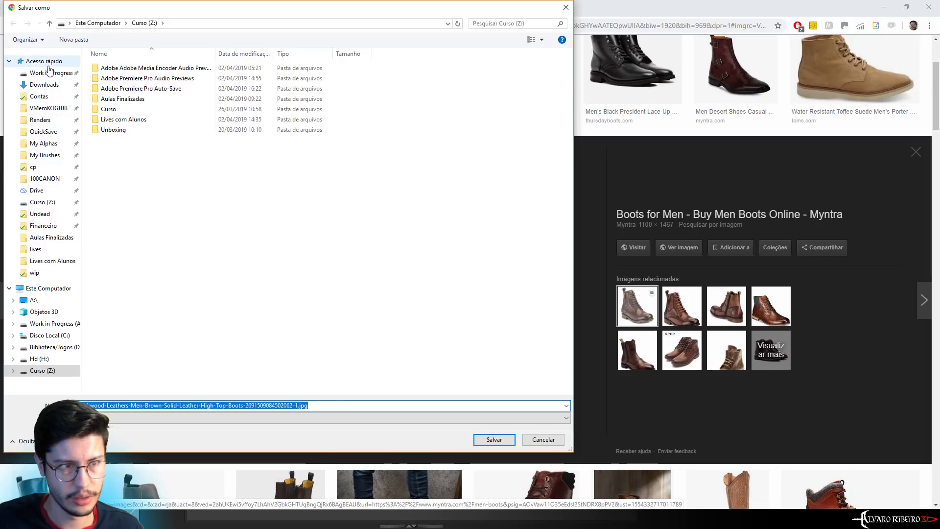
left_click(51, 73)
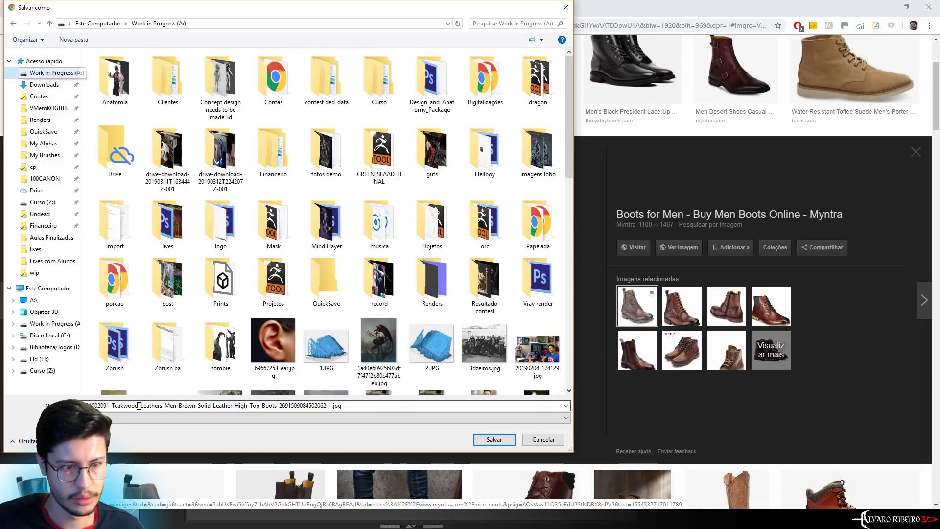
key("Return")
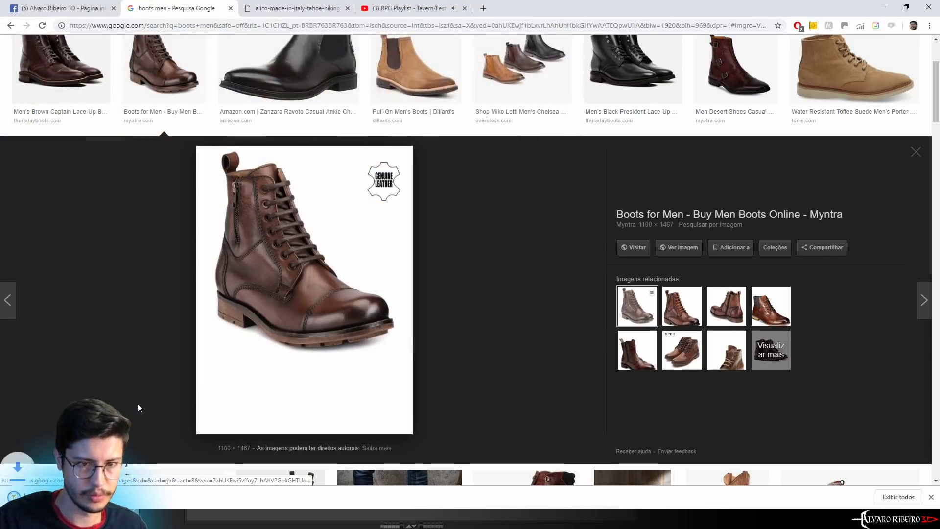
key("alt+Tab")
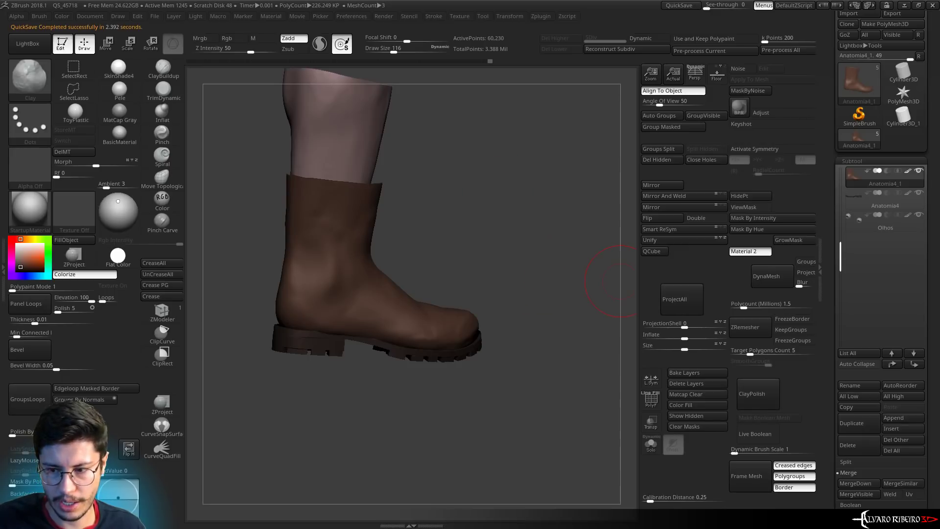
Return to ZBrush and import the bota.jpg boot photo as a texture
key("super")
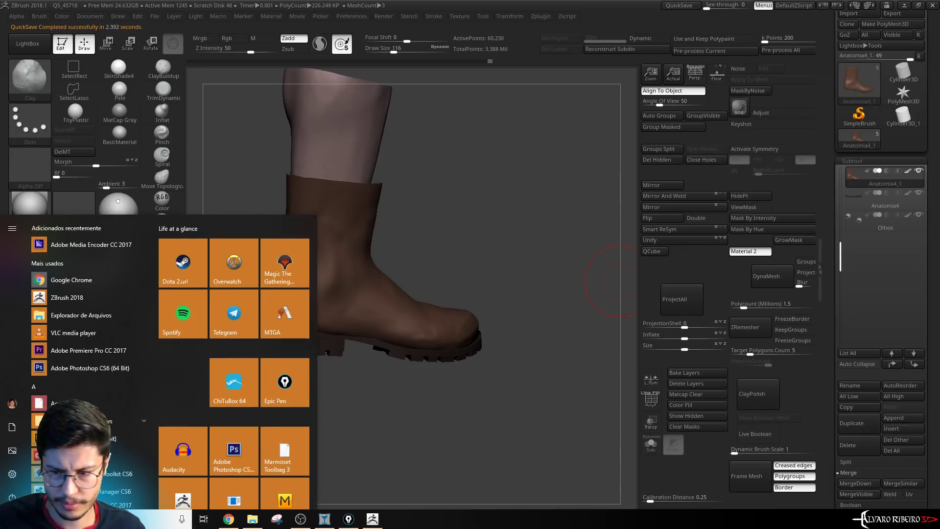
key("super")
key("super+d")
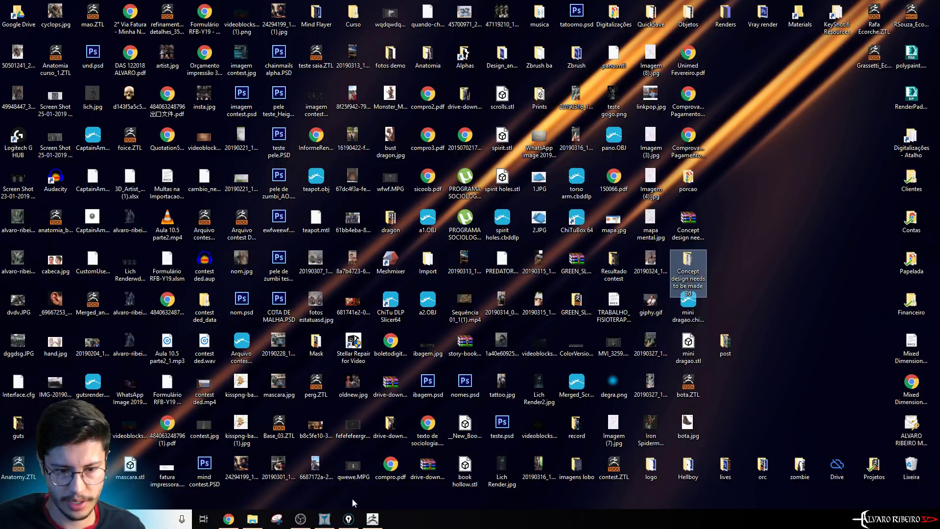
left_click(372, 519)
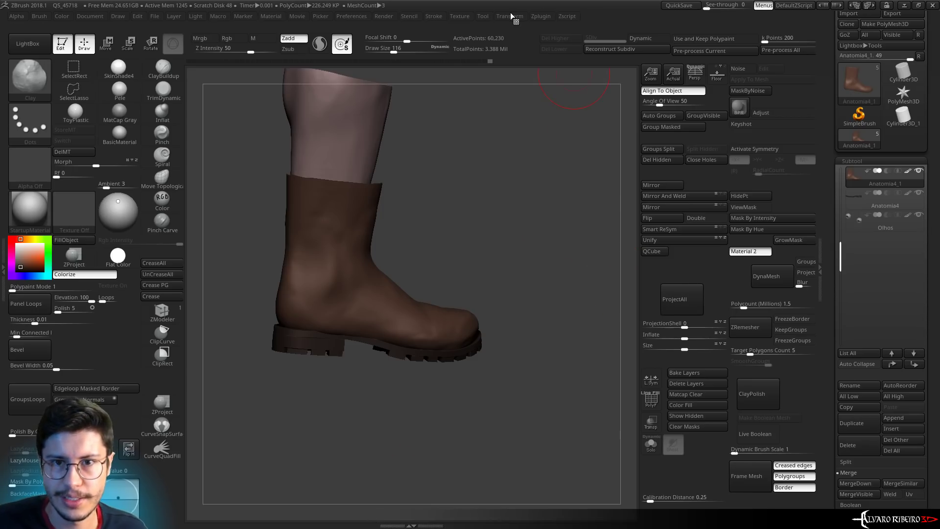
left_click(483, 16)
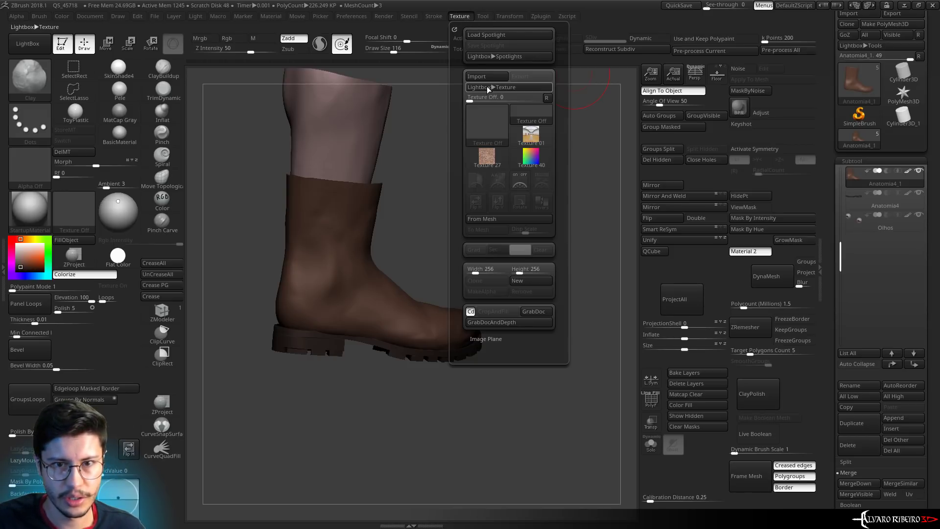
left_click(482, 76)
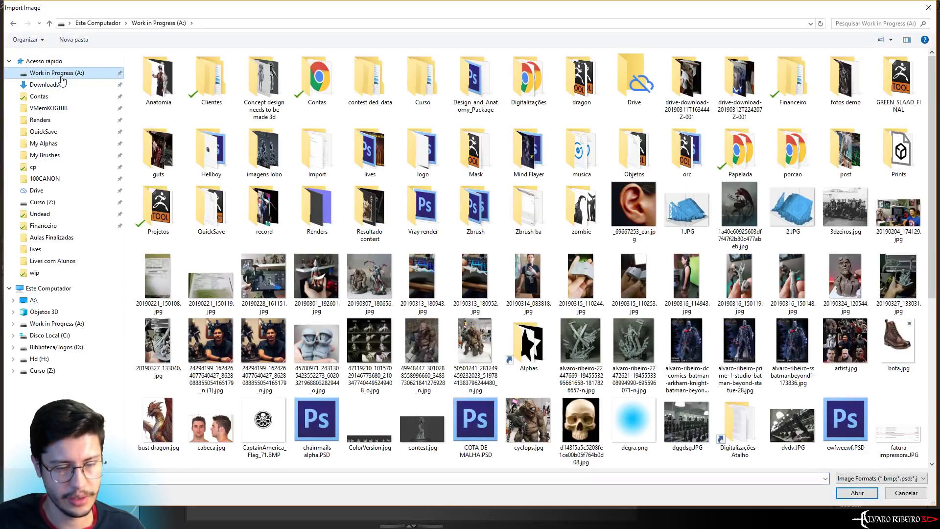
scroll(419, 310, "down", 5)
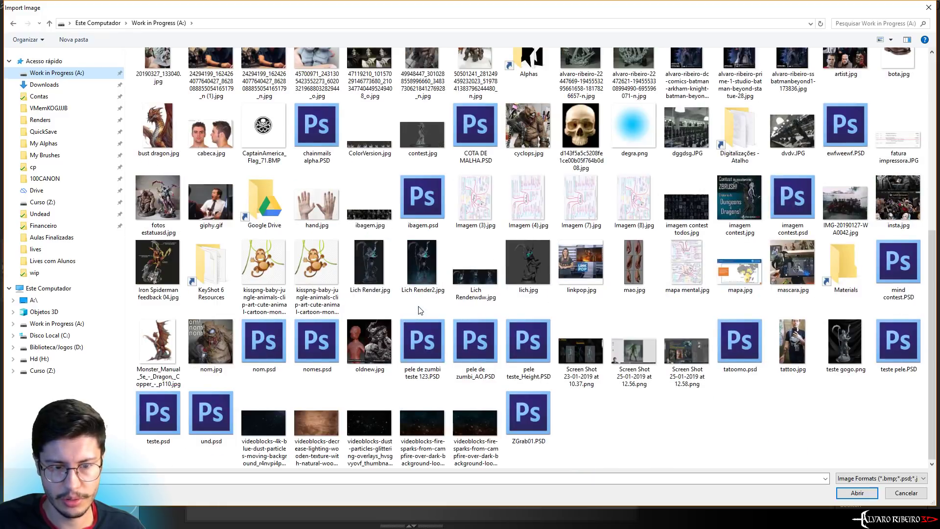
scroll(639, 347, "up", 5)
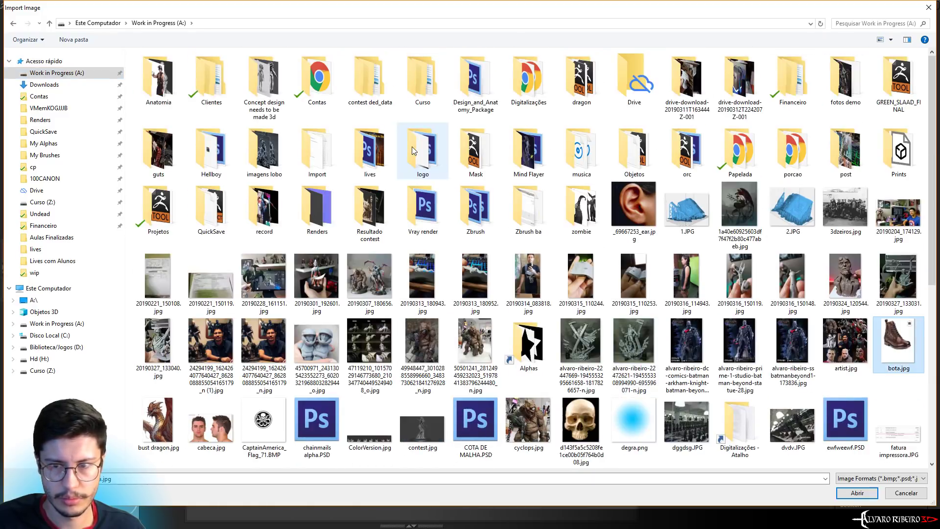
double_click(922, 349)
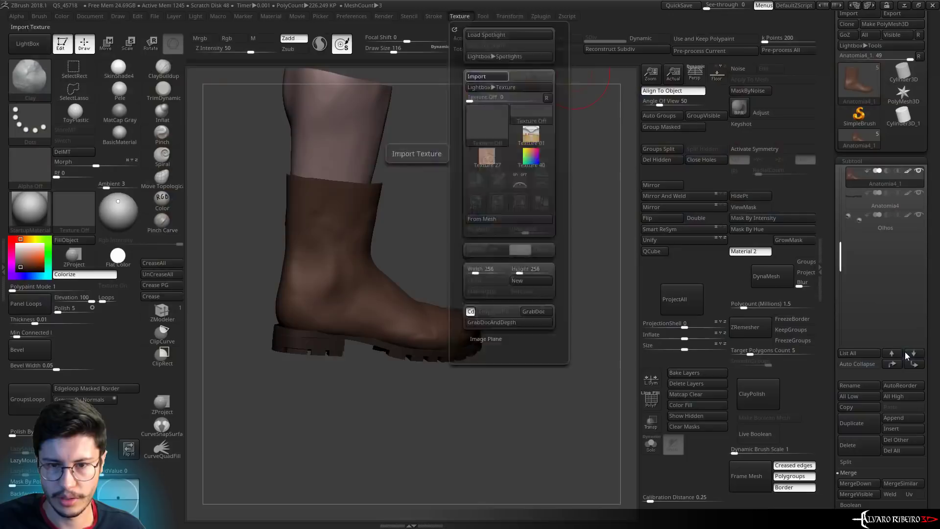
Add the bota photo to Spotlight, shrink it and move it up-left beside the boot
left_click(466, 16)
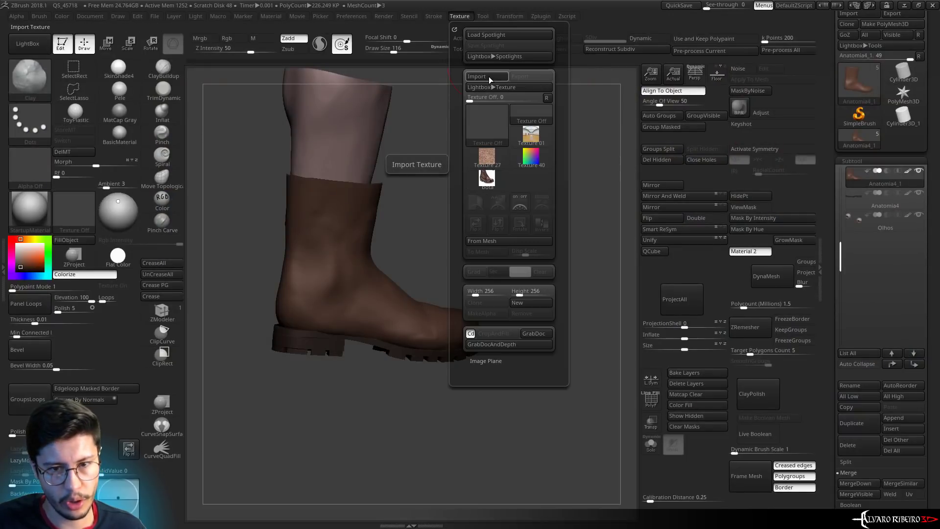
left_click(487, 177)
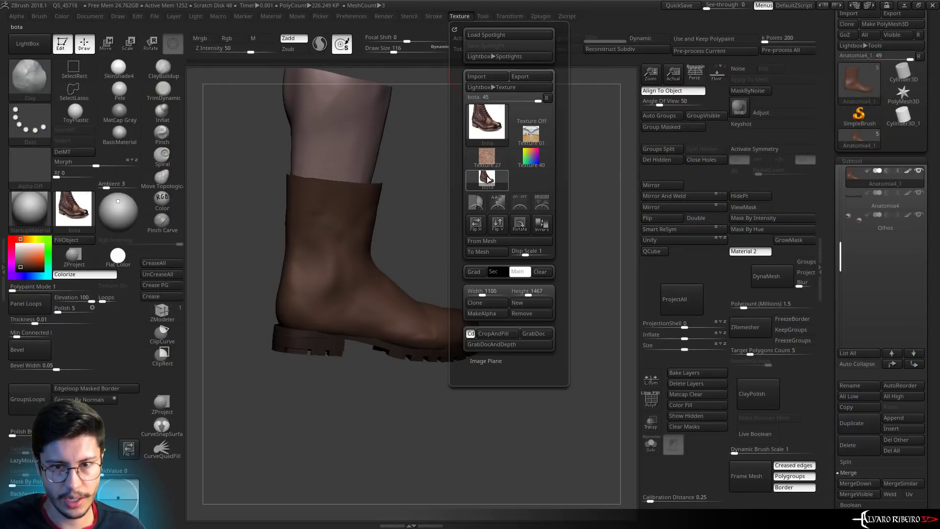
left_click(547, 211)
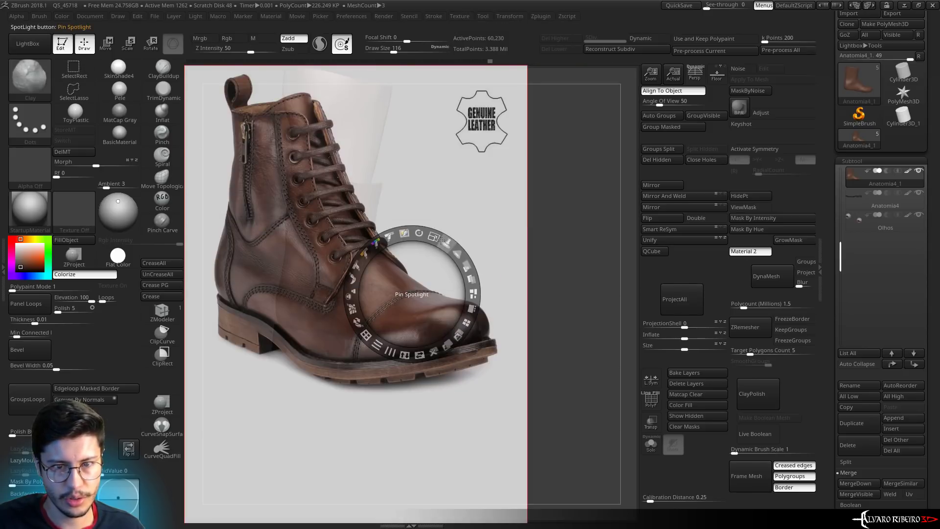
left_click_drag(435, 238, 411, 240)
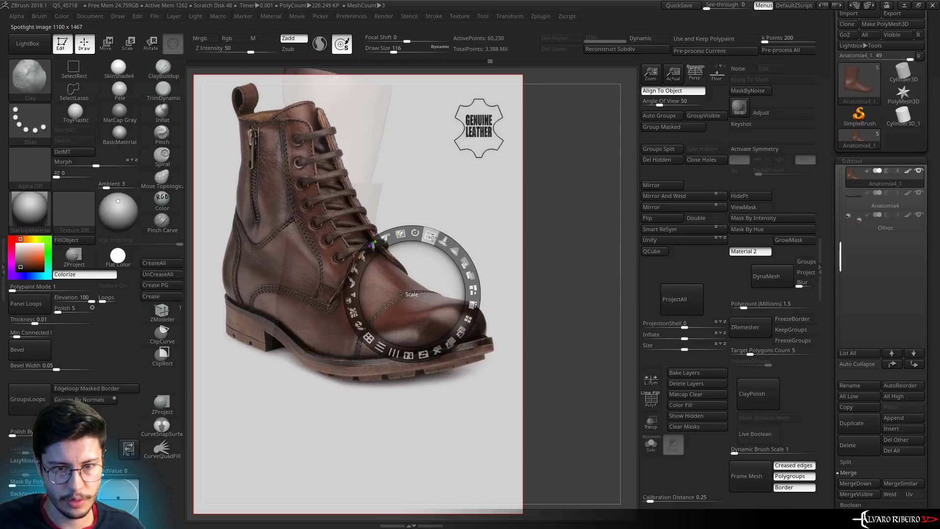
left_click(479, 213)
left_click_drag(479, 213, 441, 196)
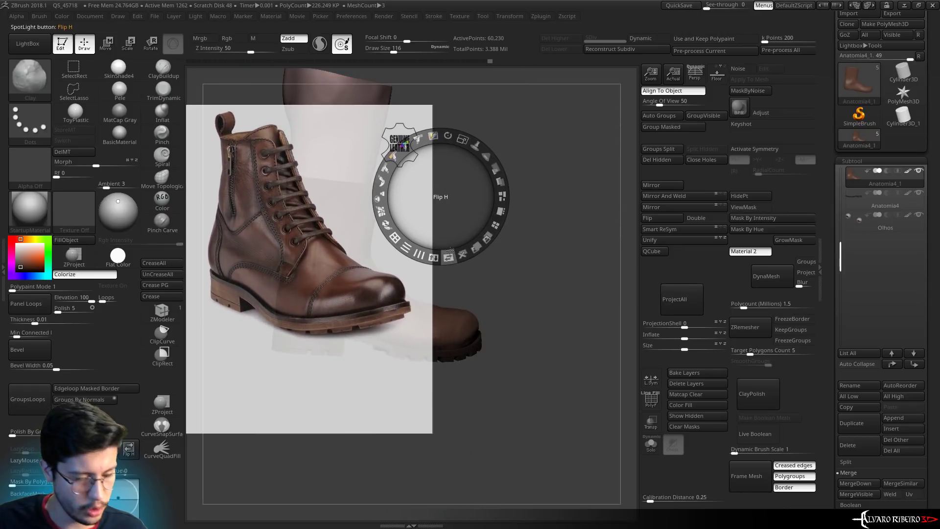
Toggle the Spotlight reference with Shift+Z, pan the boot right, and leave the reference hidden
key("shift+z")
key("z")
key("shift+z")
key("shift+z")
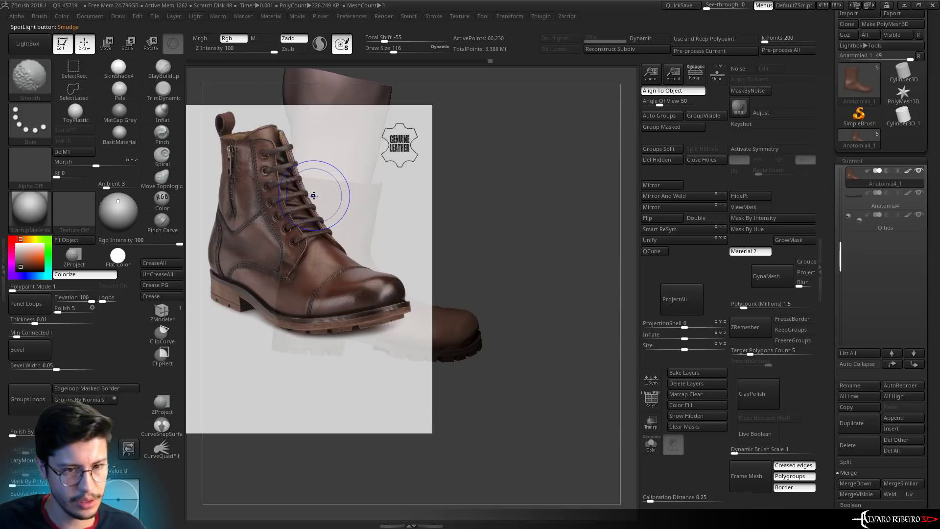
key("shift+z")
key("shift+z")
key("shift+z")
key("shift+z")
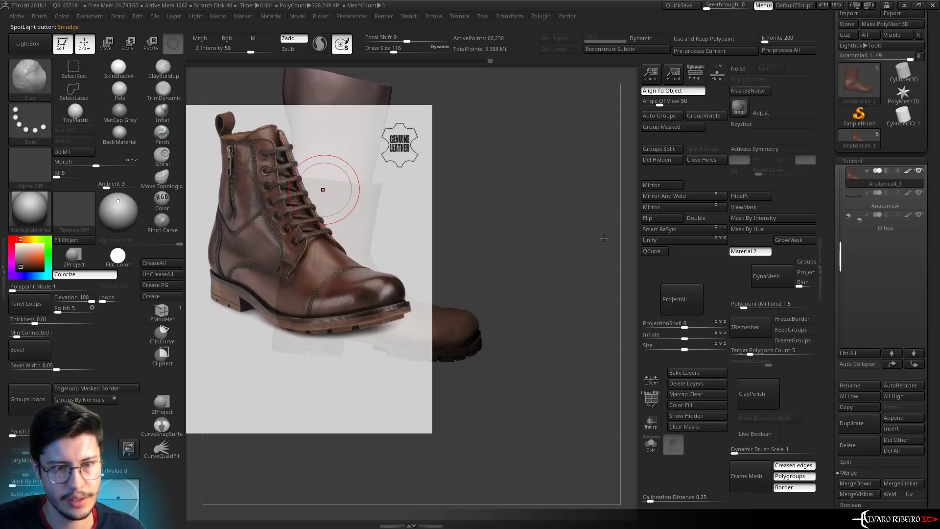
key("shift+z")
mouse_move(535, 231)
left_mouse_down("alt")
mouse_move(574, 240)
mouse_move(566, 216)
left_mouse_up("alt")
key("shift+z")
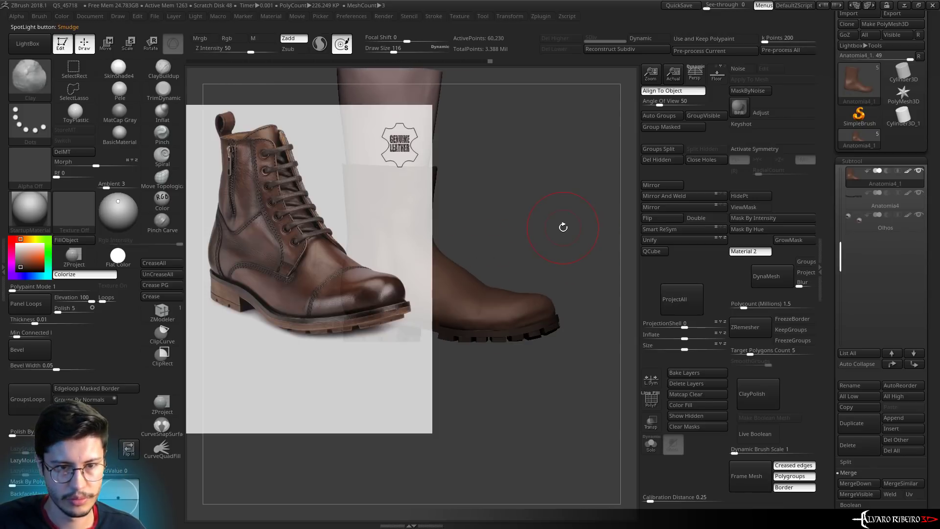
key("shift+z")
Set brush size to 129, rotate to a rear three-quarter view, and select the Move brush
key("s")
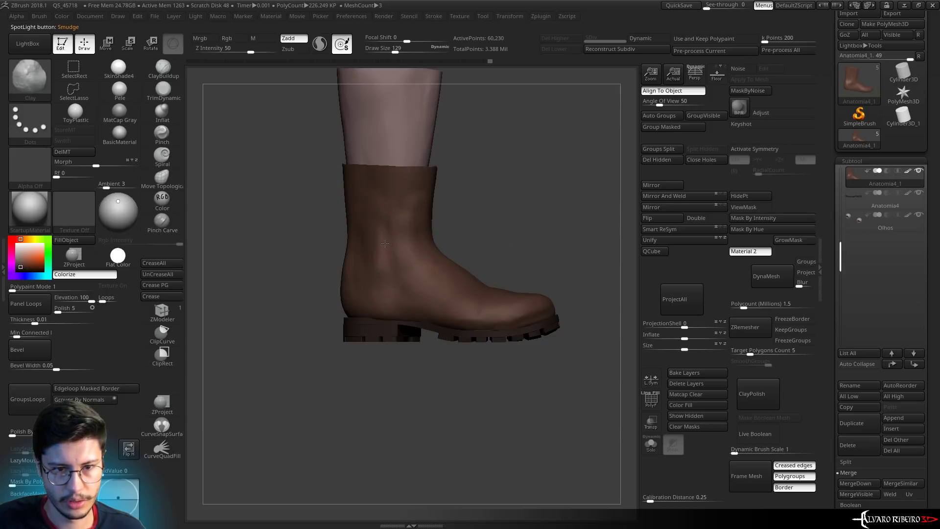
mouse_move(459, 203)
left_mouse_down()
mouse_move(423, 227)
mouse_move(316, 227)
mouse_move(499, 340)
mouse_move(564, 353)
mouse_move(579, 340)
mouse_move(553, 325)
left_mouse_up()
key("b")
key("m")
key("v")
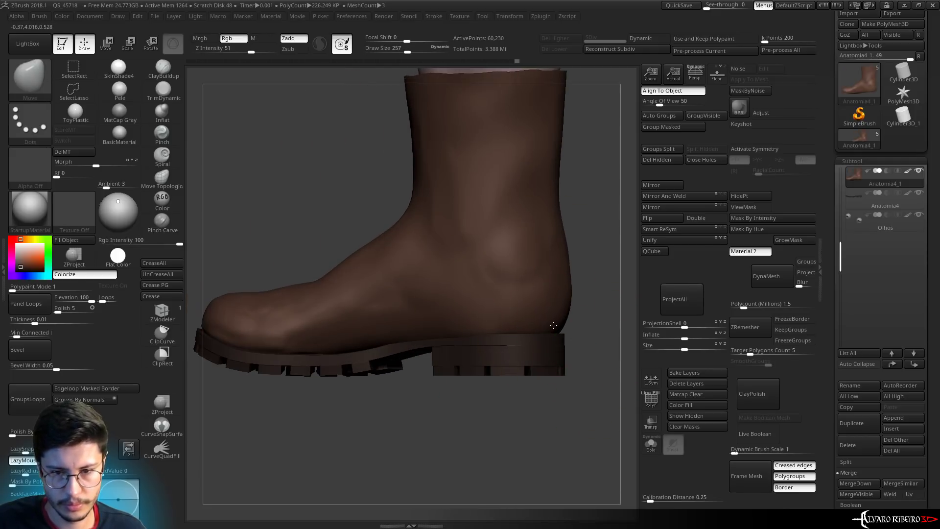
Undo the unwanted heel and sole strokes and reduce the brush size to 120
key("ctrl+z")
key("ctrl+z")
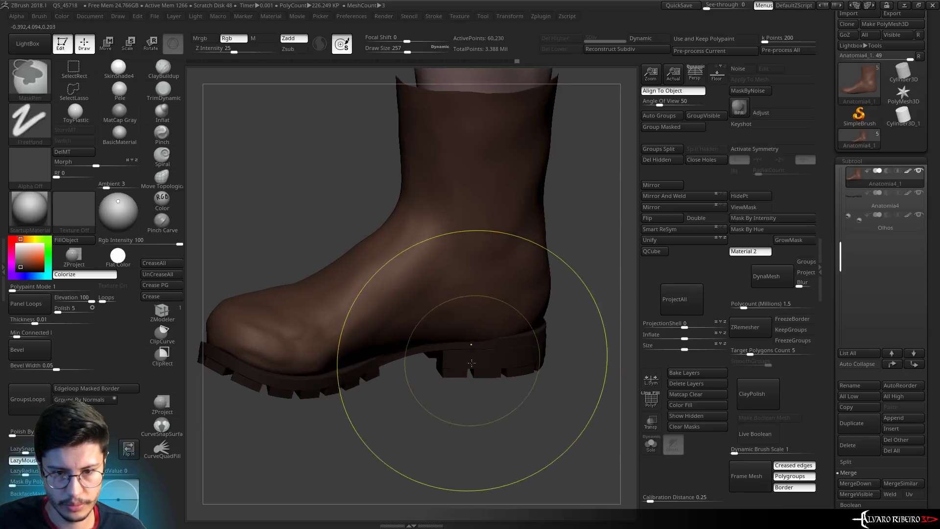
key("s")
left_click_drag(477, 364, 465, 359)
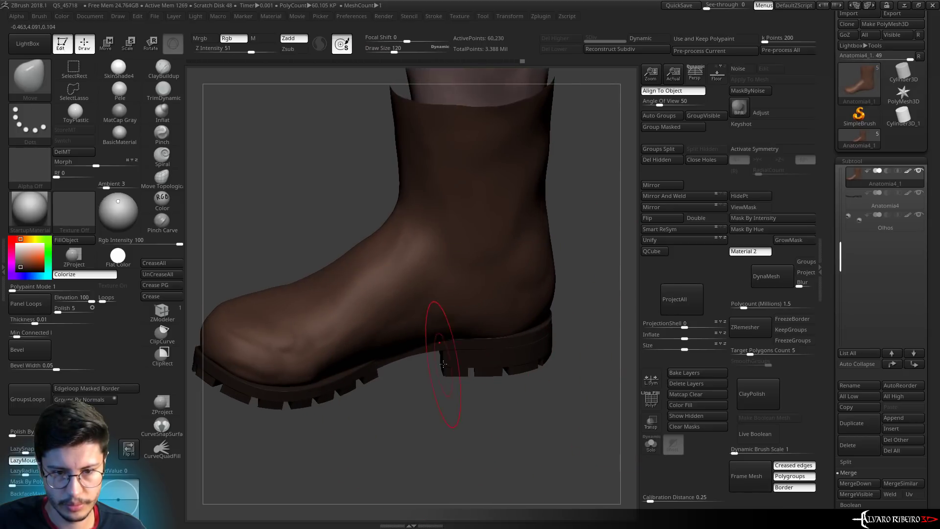
key("ctrl+z")
key("ctrl+z")
key("ctrl+z")
key("ctrl+z")
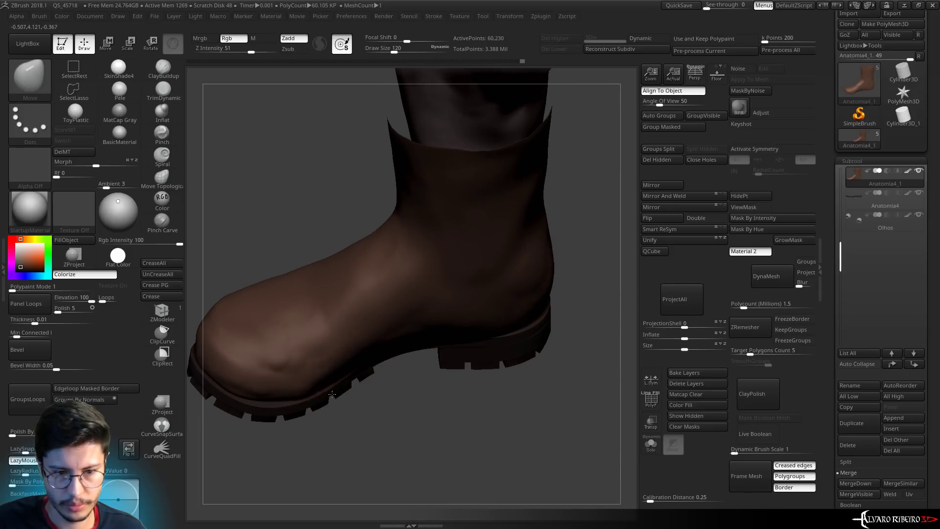
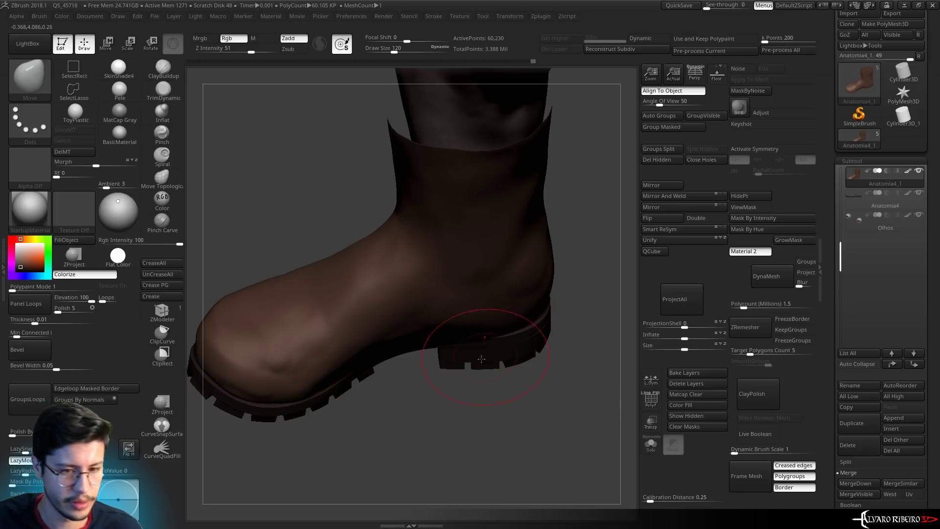
Reshape the boot toe and carve a crease along its edge with a smaller brush
left_click_drag(363, 442, 343, 392)
key("s")
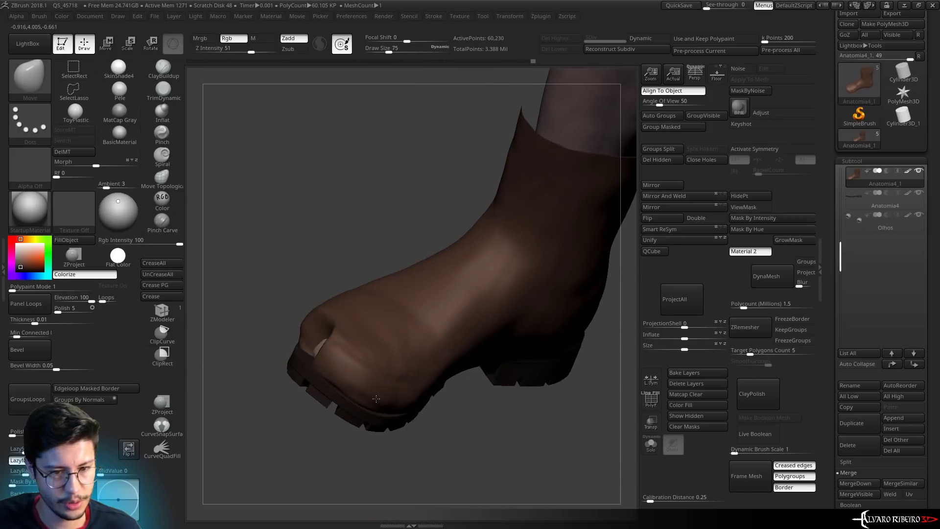
left_click_drag(308, 345, 326, 338)
left_click_drag(329, 451, 322, 416)
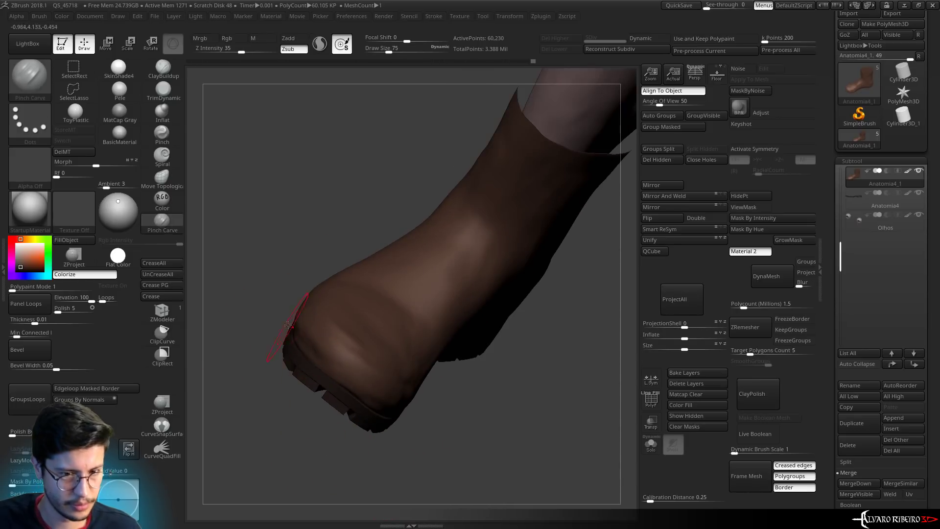
left_click_drag(273, 336, 296, 332, "alt")
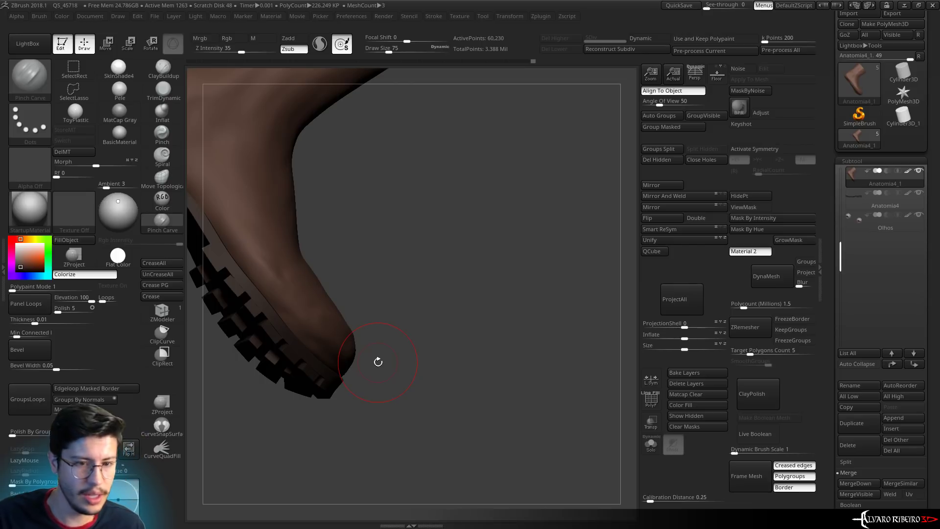
Switch to the TrimDynamic brush and set a slightly larger size over the toe
key("b")
key("t")
key("d")
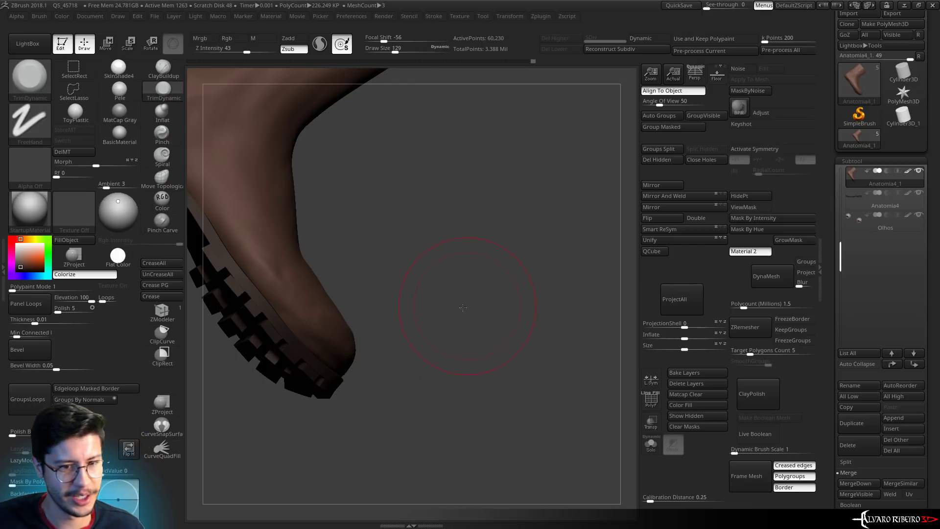
left_click_drag(377, 361, 289, 282)
key("s")
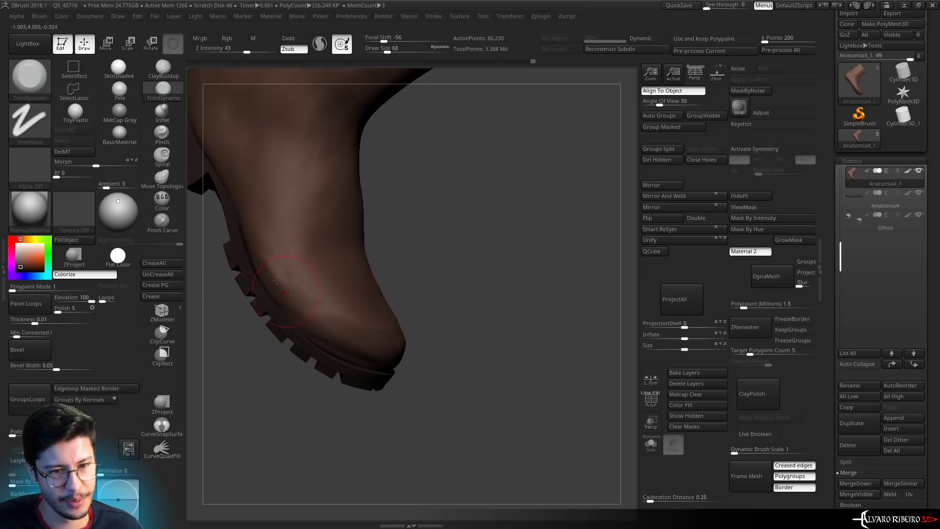
key("s")
left_click_drag(243, 240, 246, 228)
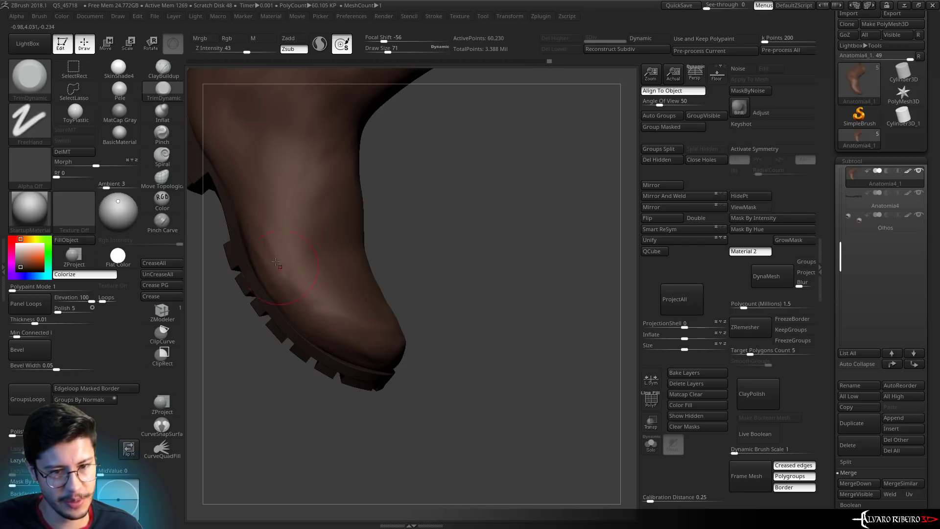
Orbit around heel, sole edge and toe to check the toe end-on and side-on
left_click_drag(276, 262, 399, 348)
left_click_drag(284, 325, 360, 366)
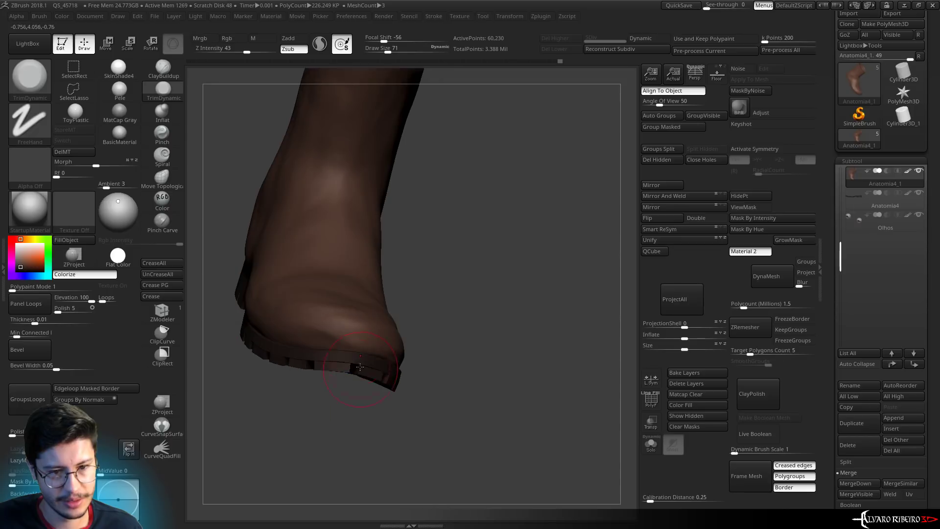
left_click_drag(483, 322, 394, 415)
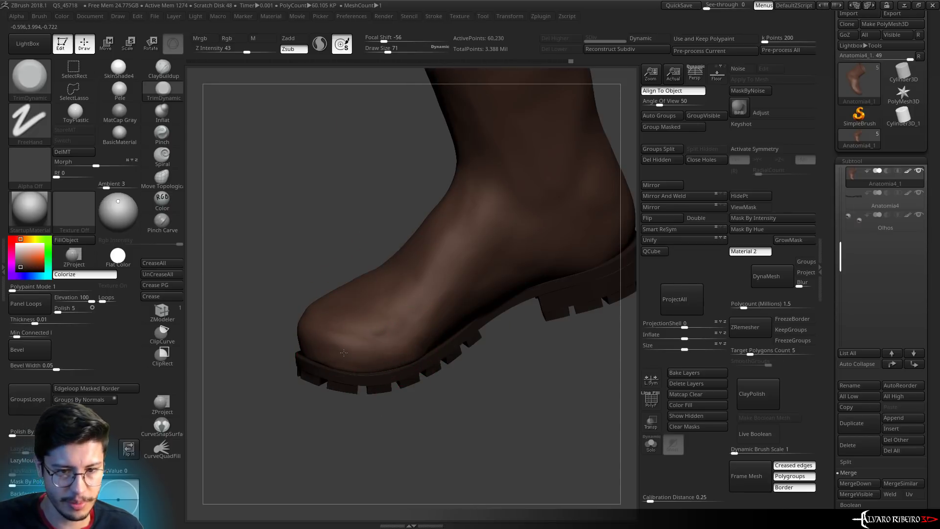
left_click_drag(488, 324, 381, 362)
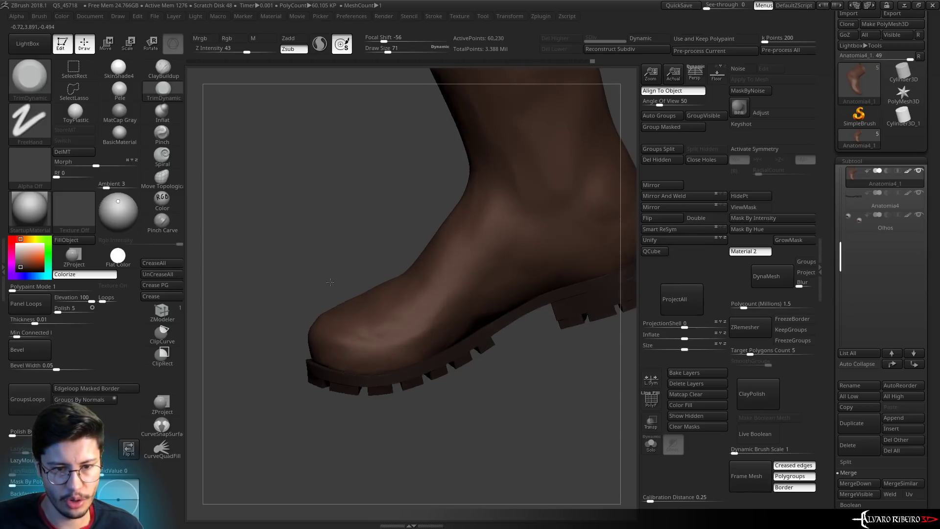
left_click_drag(441, 441, 292, 264)
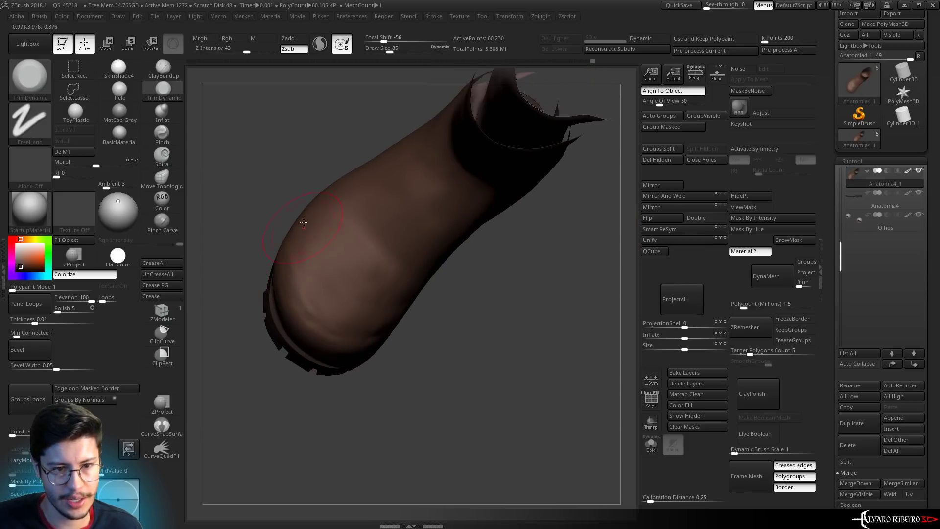
right_click_drag(352, 336, 333, 310)
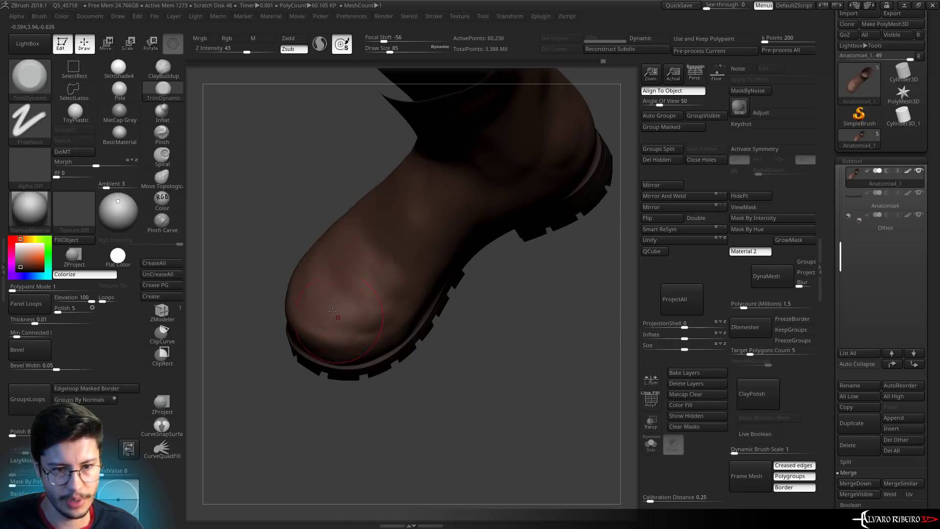
Build up clay along the toe with a smaller Clay brush
key("b")
key("c")
key("l")
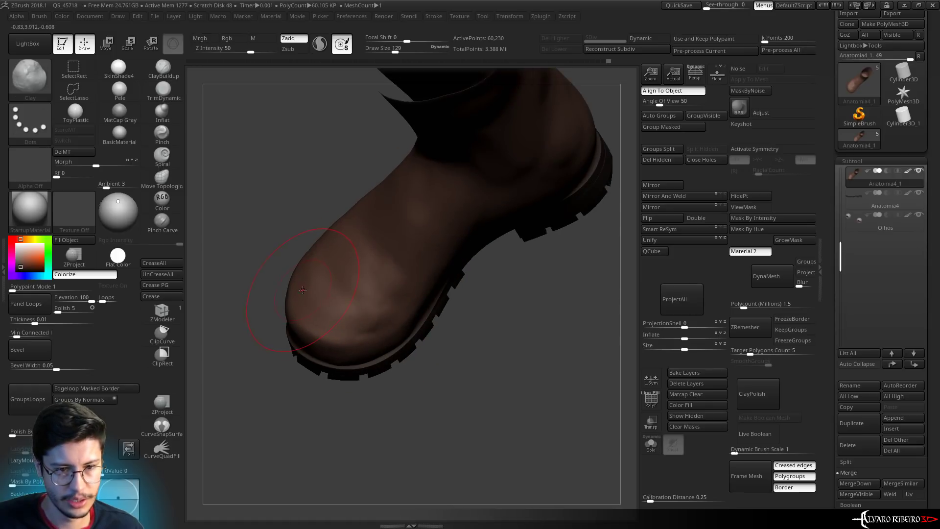
key("bracketleft")
right_click_drag(326, 326, 512, 311)
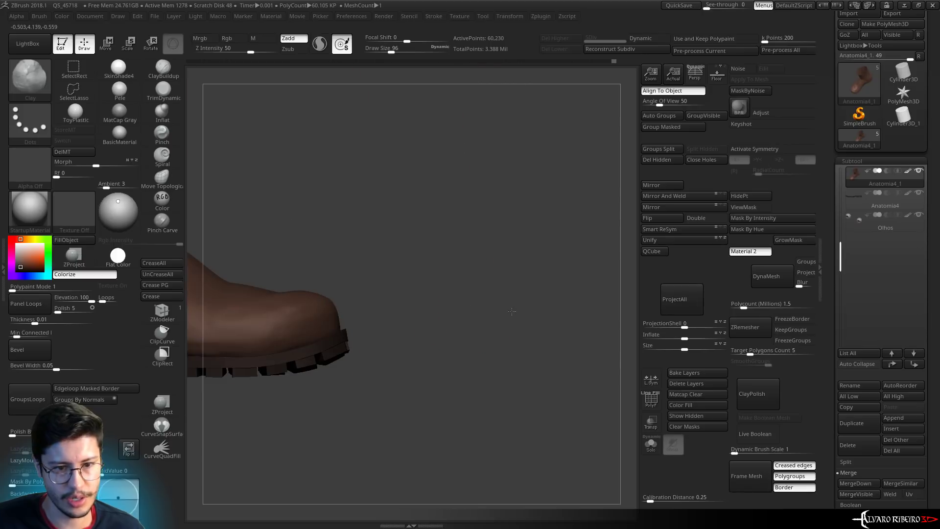
right_click_drag(299, 309, 395, 267, "alt")
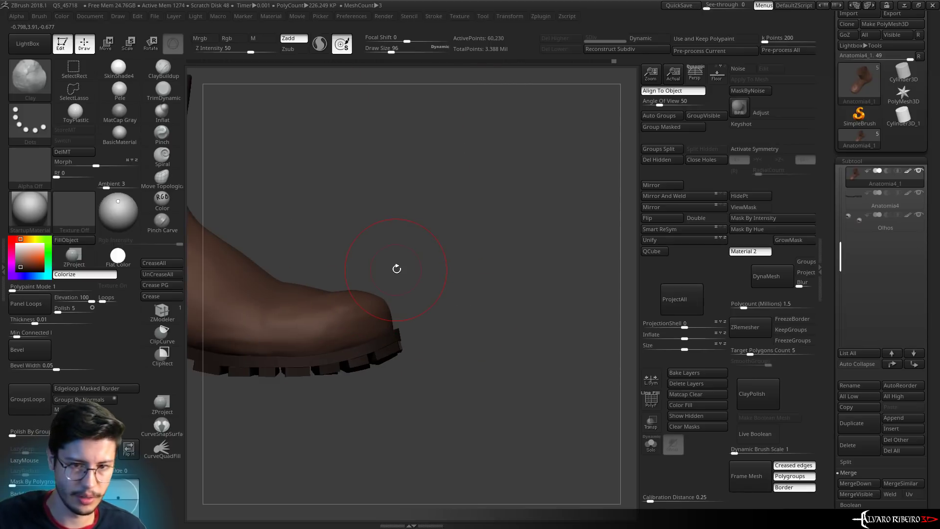
left_click_drag(406, 321, 385, 303)
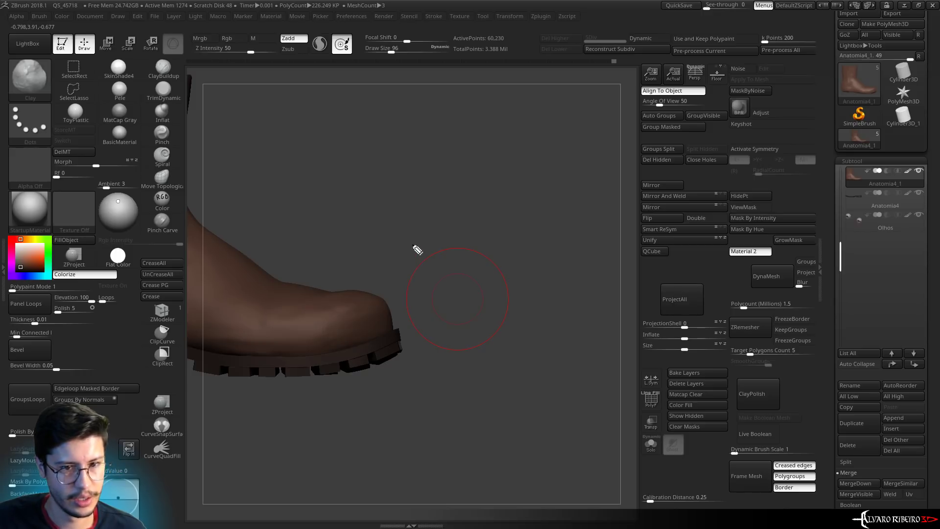
left_click_drag(416, 251, 429, 282)
left_click_drag(411, 243, 415, 260)
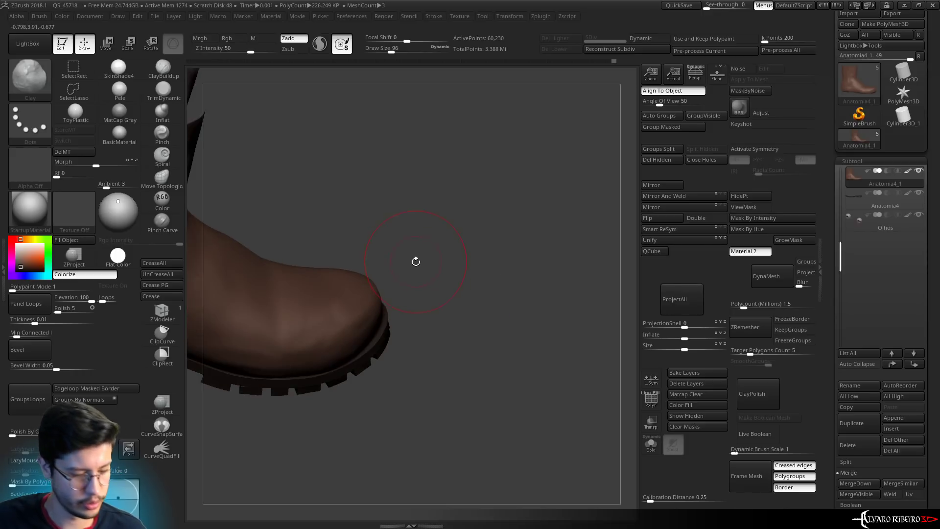
Flatten and smooth the toe cap with TrimDynamic, then review the whole boot from several angles
key("b")
key("t")
key("d")
left_click_drag(367, 219, 339, 254)
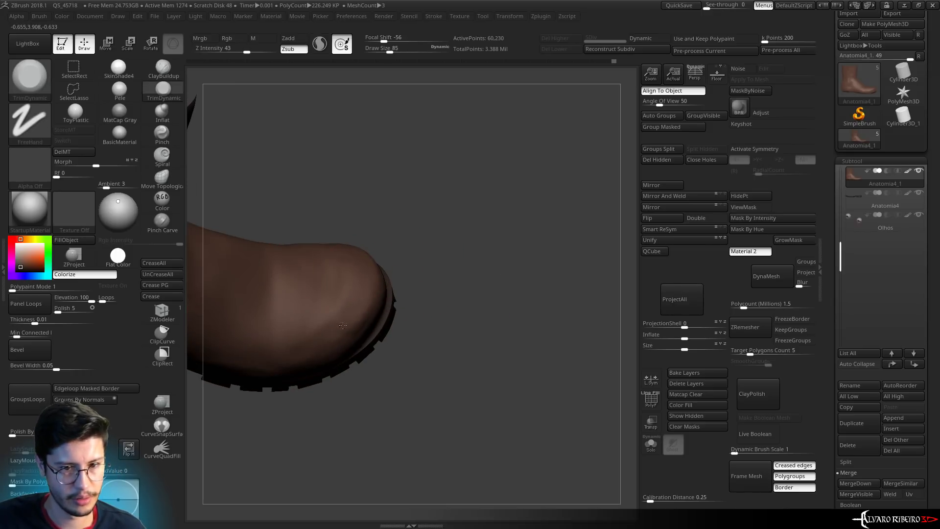
key("shift")
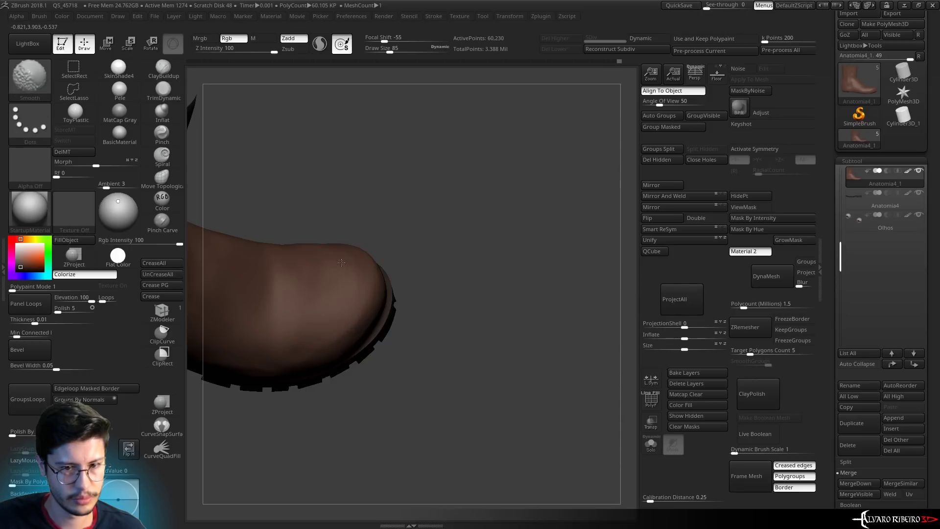
left_click_drag(341, 262, 331, 330)
left_click_drag(250, 303, 531, 220, "shift")
key("f")
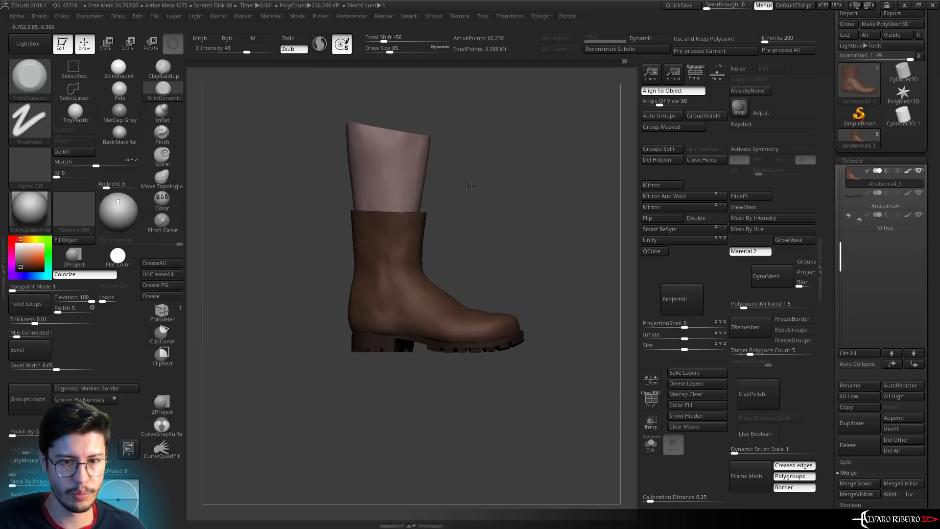
left_click_drag(491, 252, 384, 237)
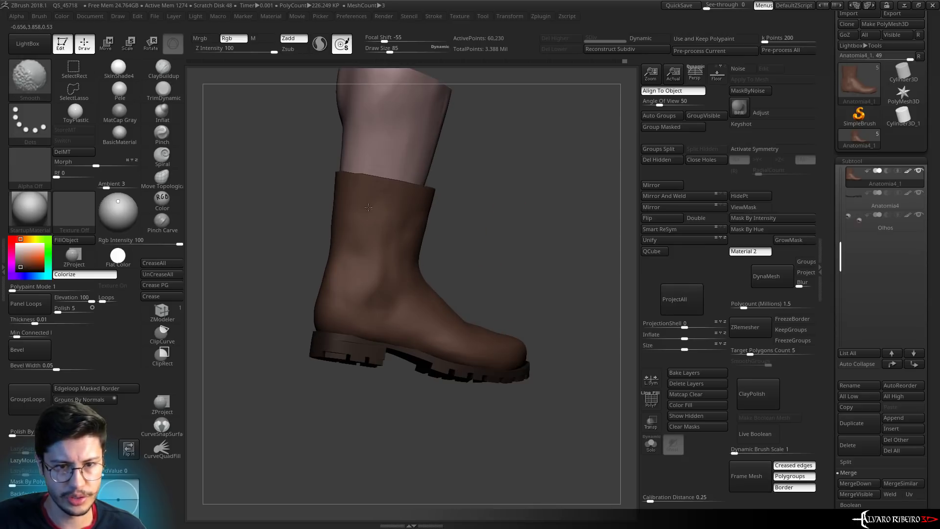
left_click_drag(370, 332, 363, 341)
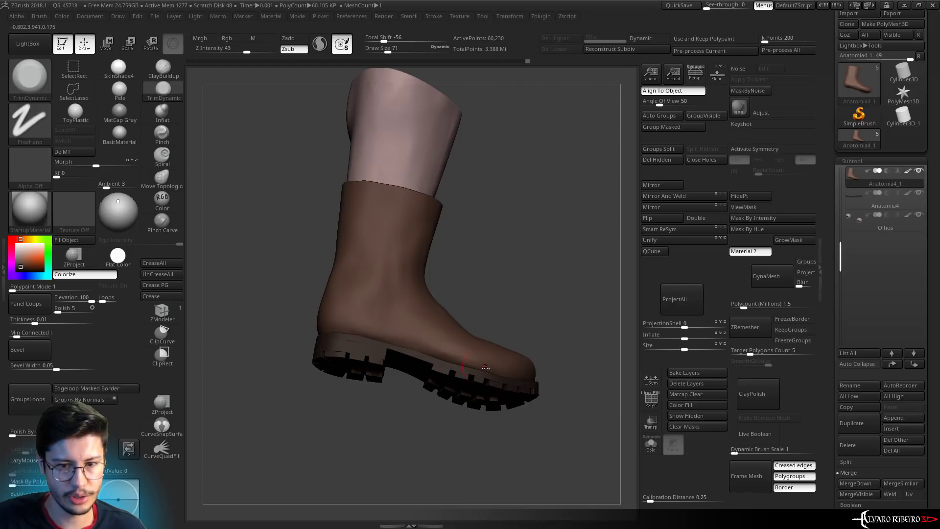
mouse_move(495, 280)
left_mouse_down()
mouse_move(464, 246)
mouse_move(368, 257)
left_mouse_up()
Check the boot's wireframe, then isolate the foot with Solo
left_click(650, 399)
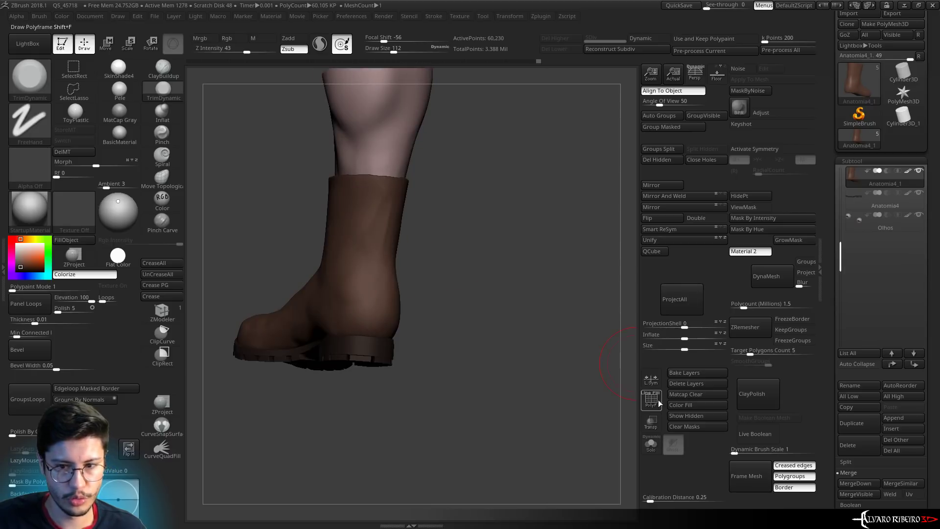
left_click_drag(503, 245, 373, 217, "alt")
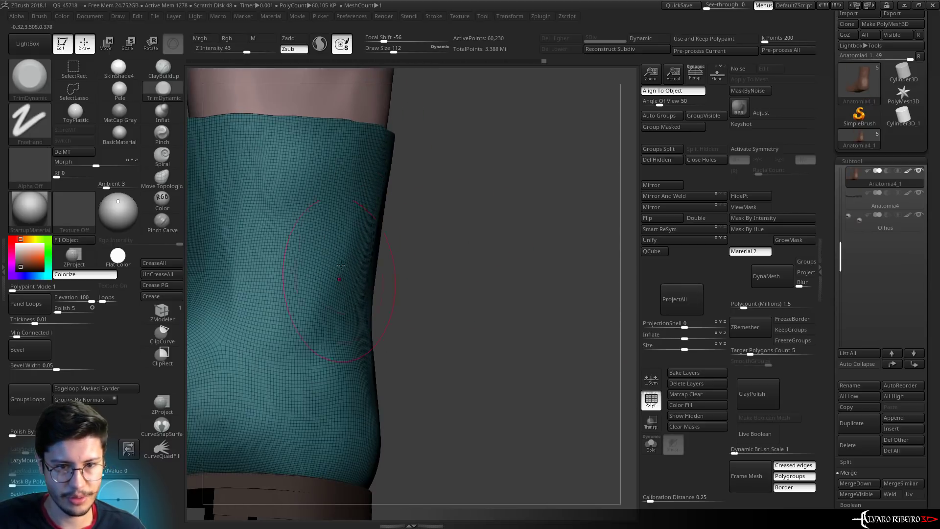
key("shift")
key("f")
left_click(651, 399)
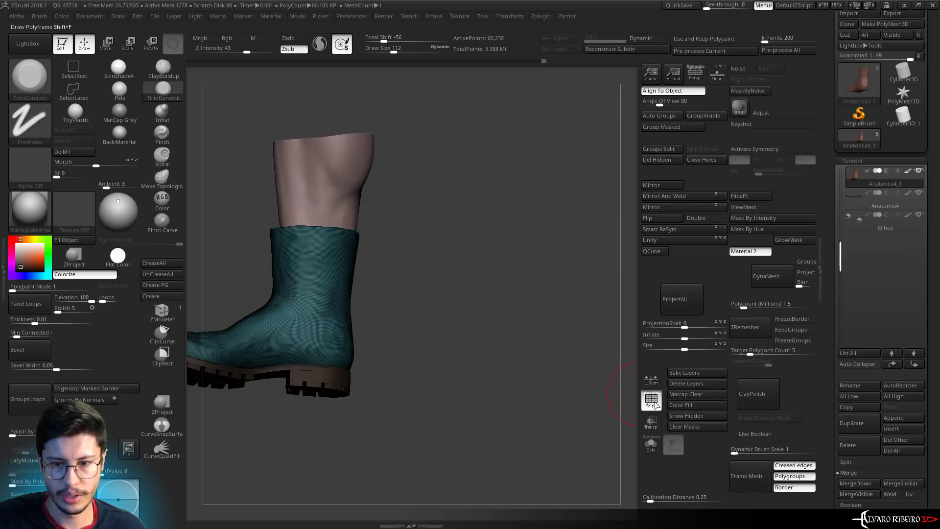
left_click(650, 442)
Duplicate the foot and ZRemesh the copy down to about 2,011 polygons
left_click(859, 423)
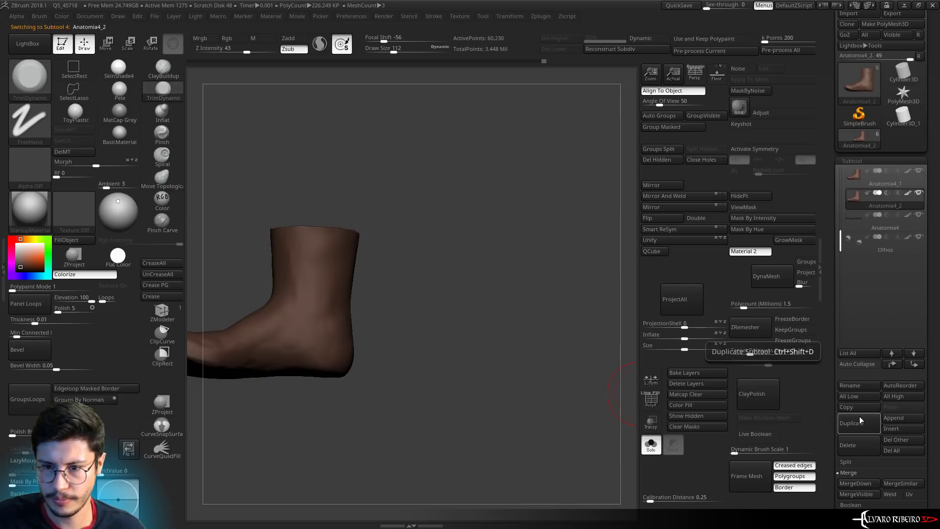
left_click(767, 330)
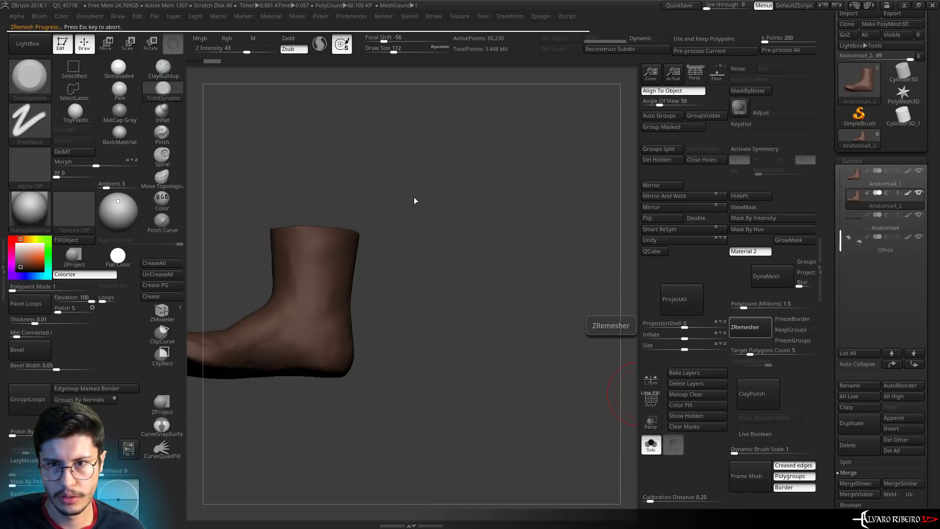
left_click_drag(460, 300, 504, 327)
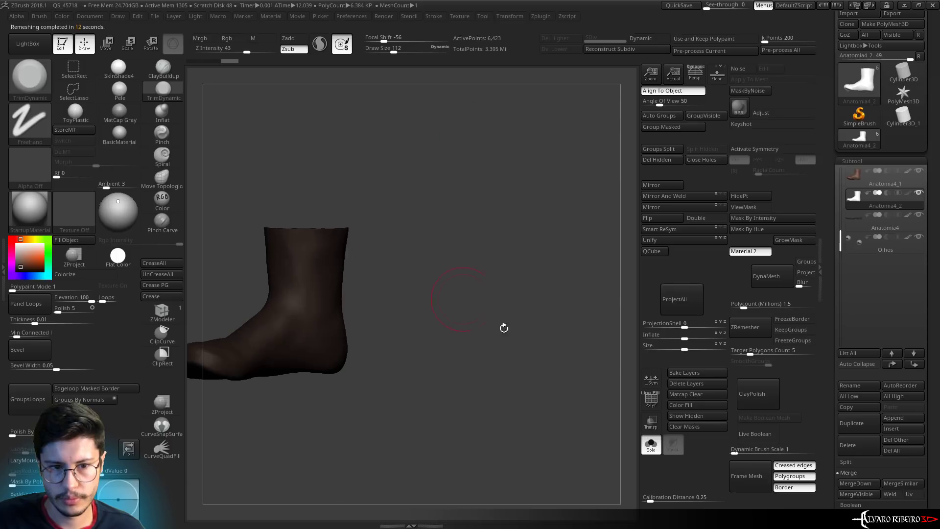
left_click(657, 406)
left_click_drag(400, 210, 401, 162, "alt")
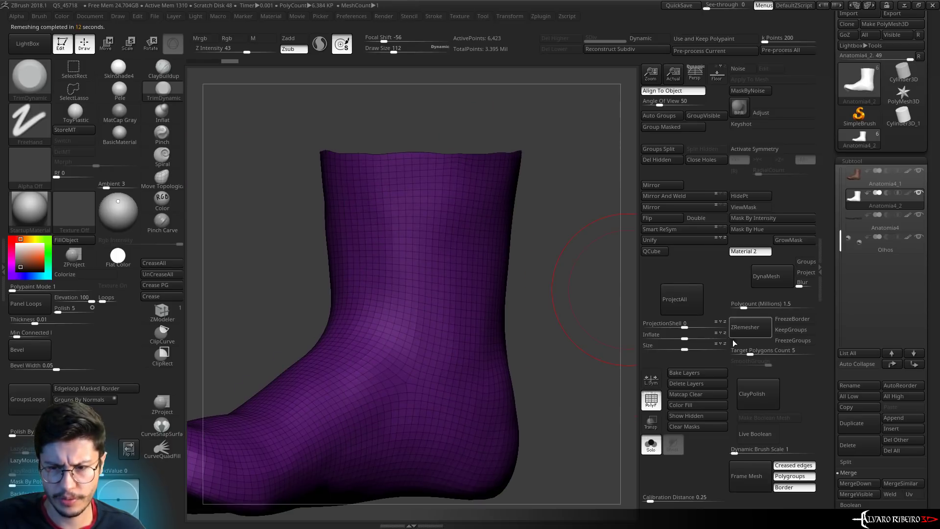
type("2")
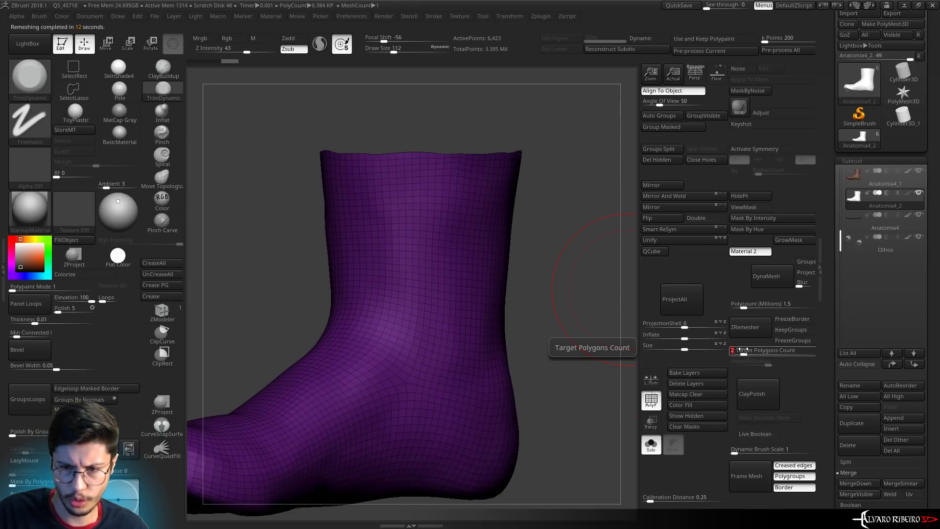
left_click(753, 329)
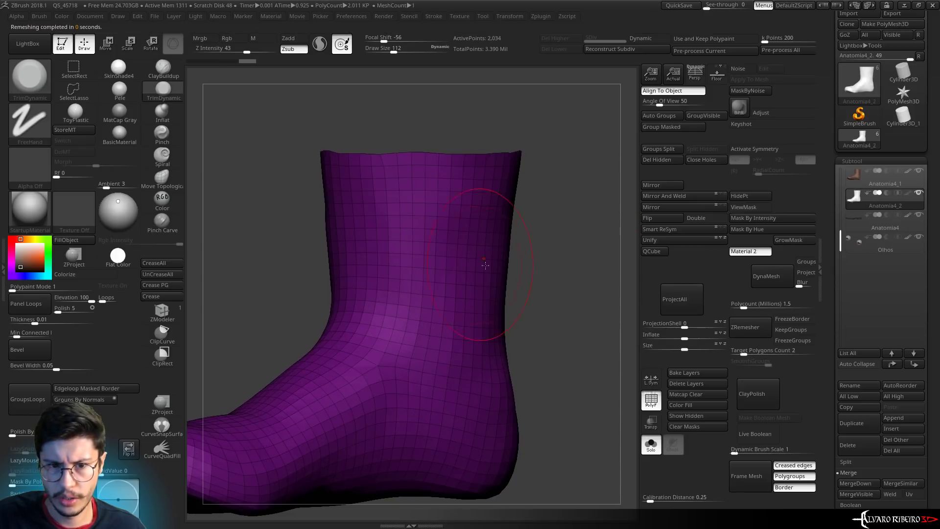
Solo and frame the foot, then select the dense Anatomia4_1 subtool
left_click(918, 192, "shift")
key("f")
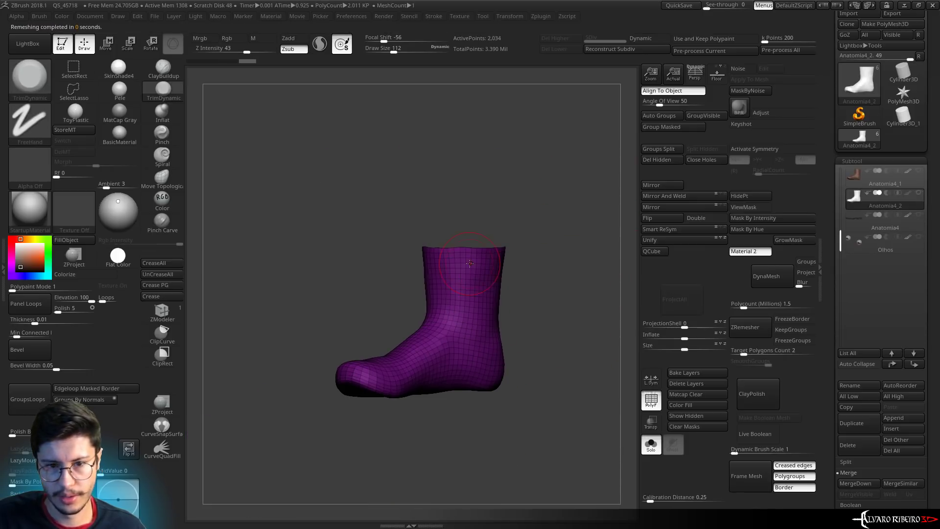
key("alt+Up")
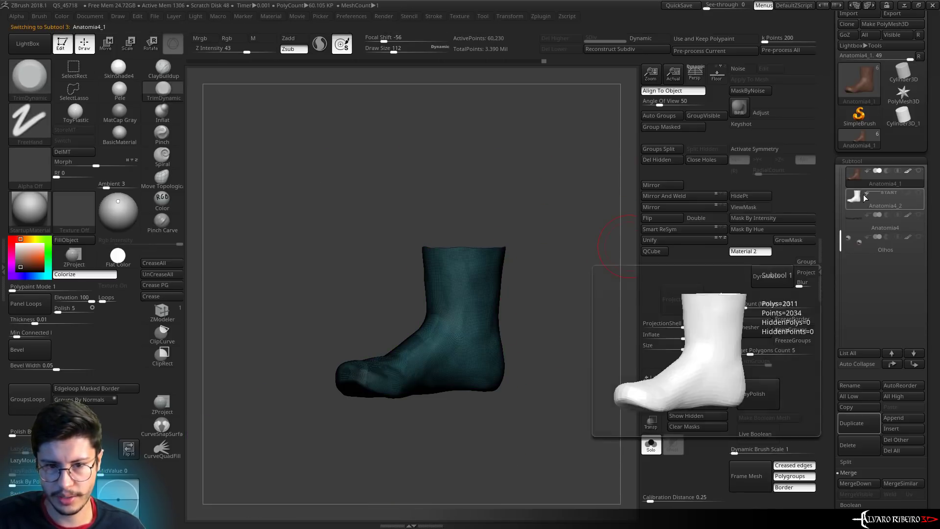
mouse_move(856, 197)
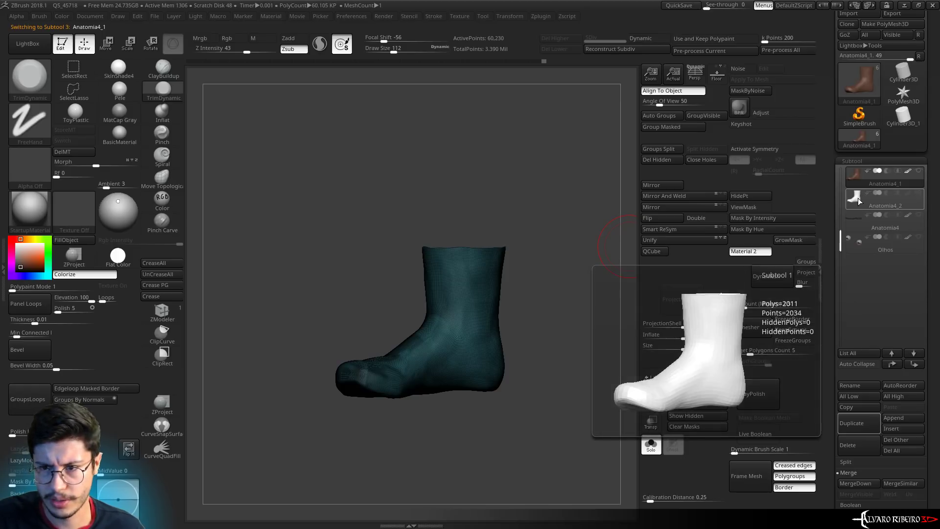
Select low-poly Anatomia4_2, hide its wireframe, and show Anatomia4_1 alongside it
left_click(863, 198)
key("f")
left_click(650, 400)
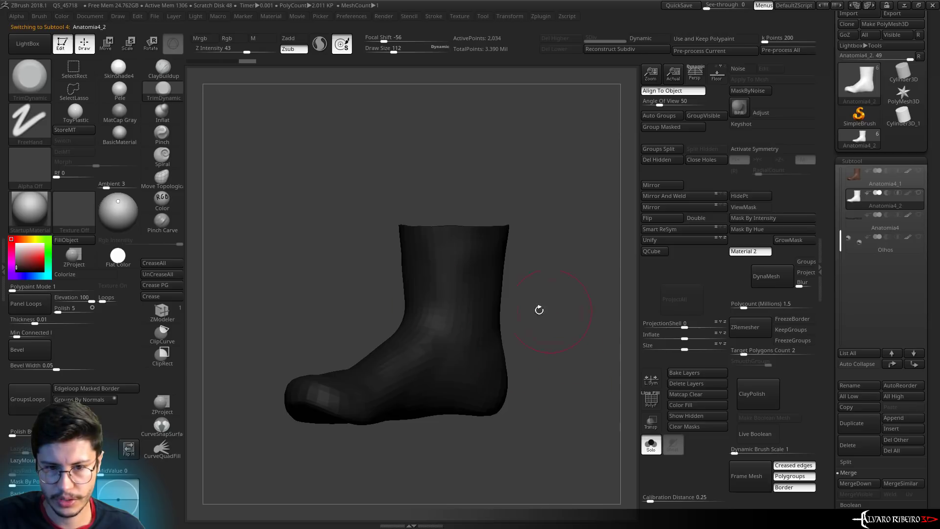
left_click(18, 238)
left_click(918, 170)
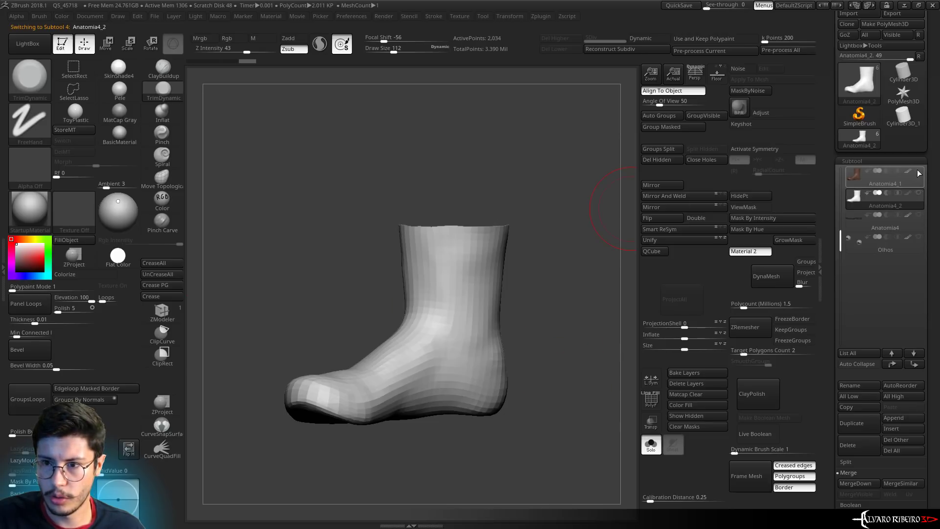
ProjectAll detail and colour onto Anatomia4_2, subdivide once, and delete Anatomia4_1
left_click(674, 304)
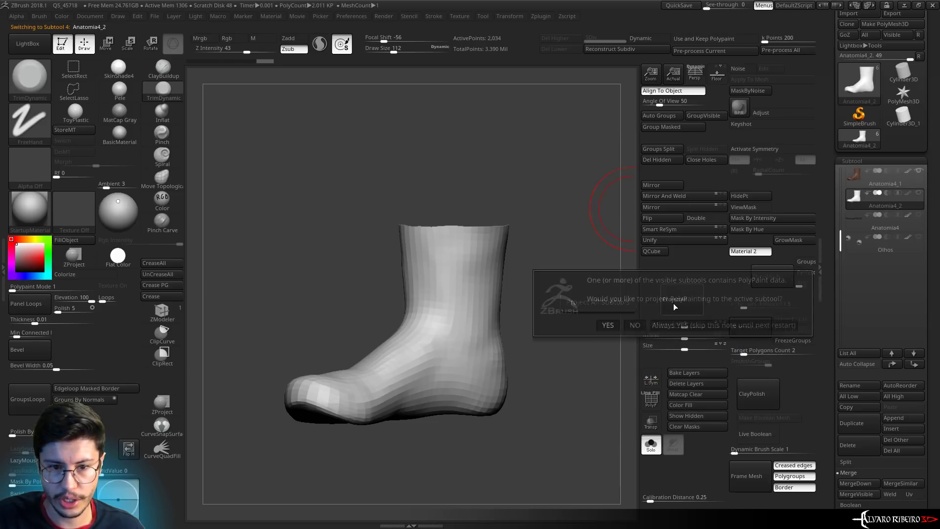
left_click(613, 321)
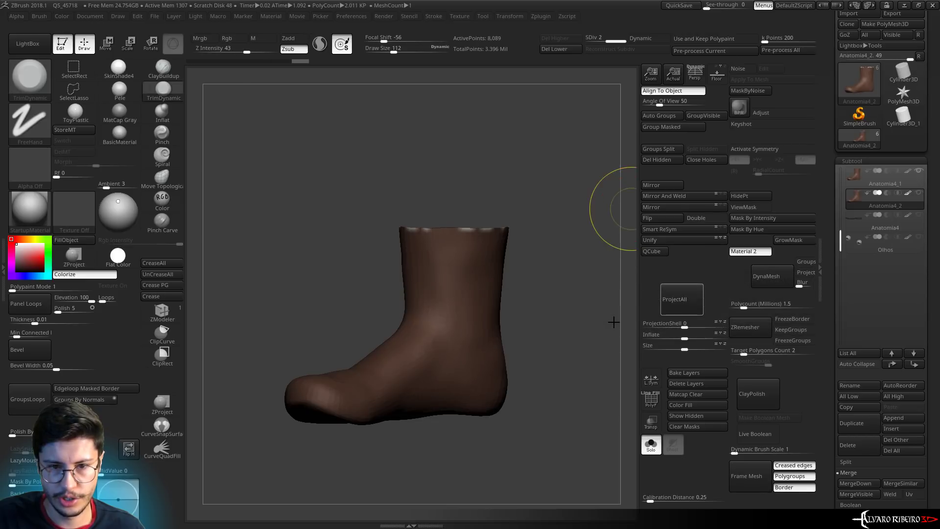
key("ctrl+d")
mouse_move(619, 304)
left_mouse_down()
mouse_move(605, 299)
mouse_move(617, 208)
left_mouse_up()
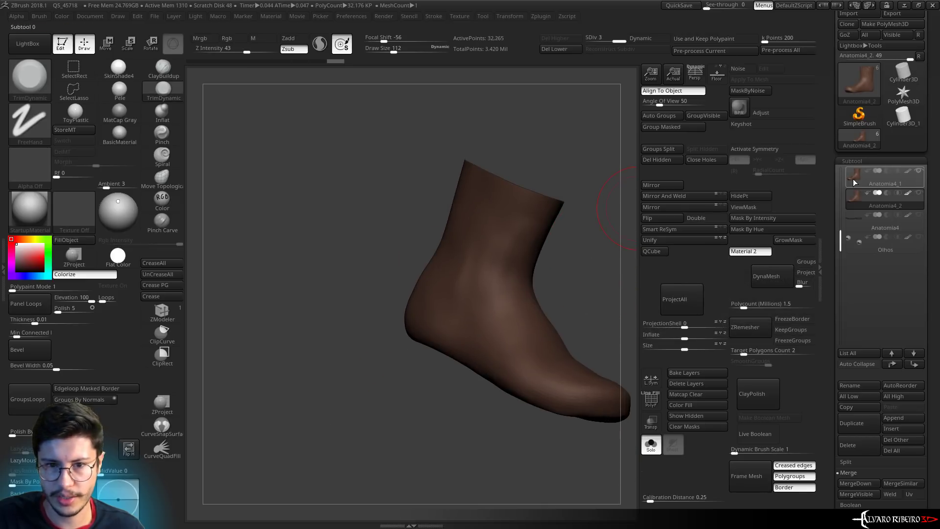
left_click(852, 445)
left_click(710, 466)
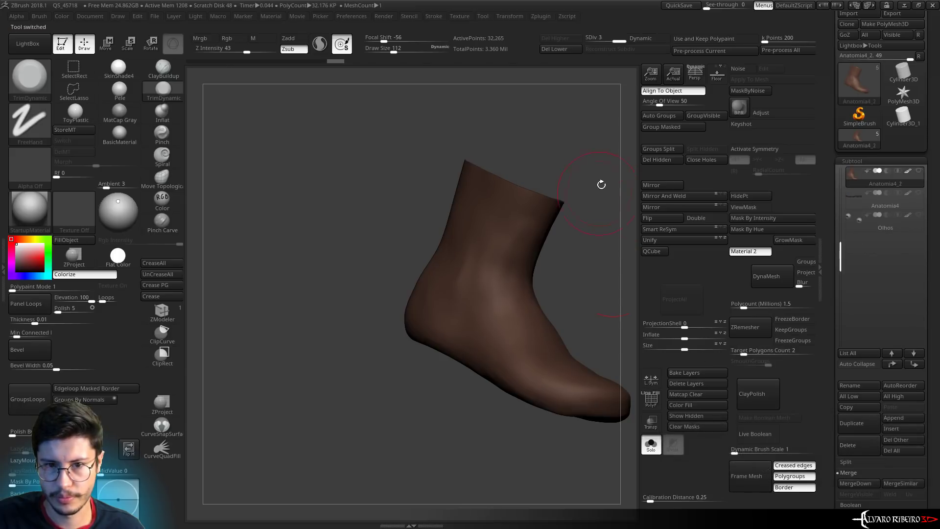
Centre the foot and unhide the boot and Anatomia3 leg subtools
left_click_drag(601, 184, 491, 182, "alt")
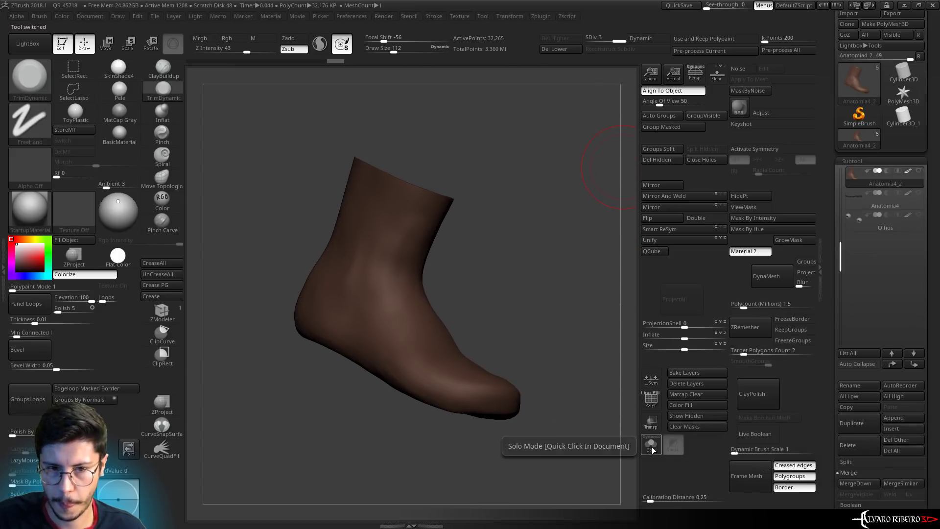
left_click_drag(577, 274, 614, 264)
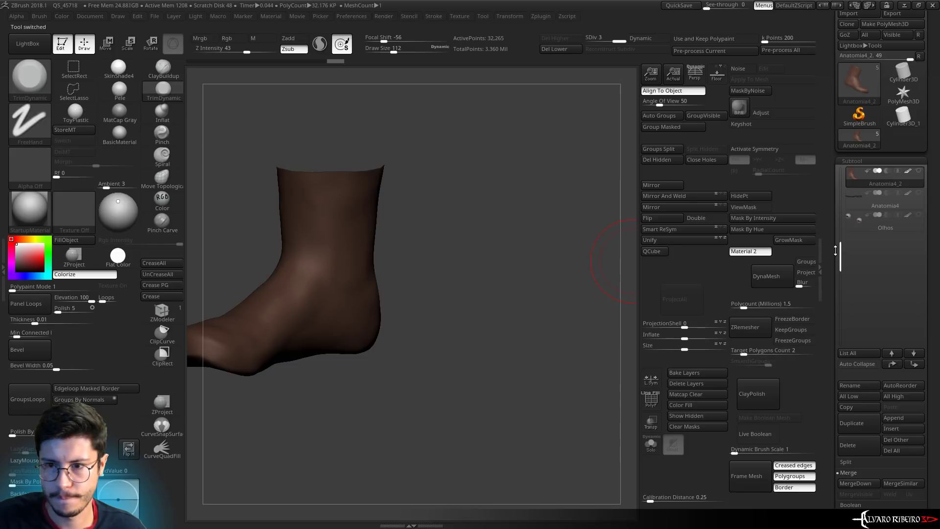
left_click_drag(838, 217, 838, 178)
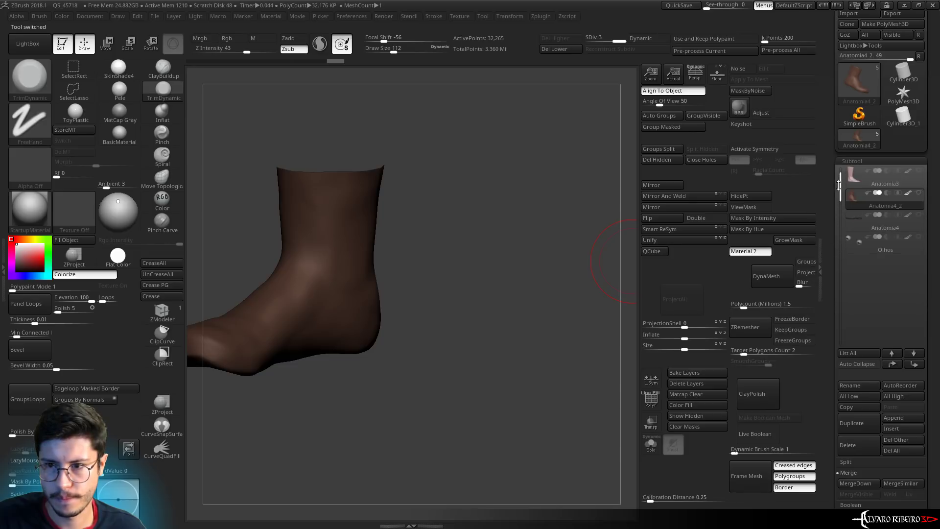
left_click(918, 215)
key("f")
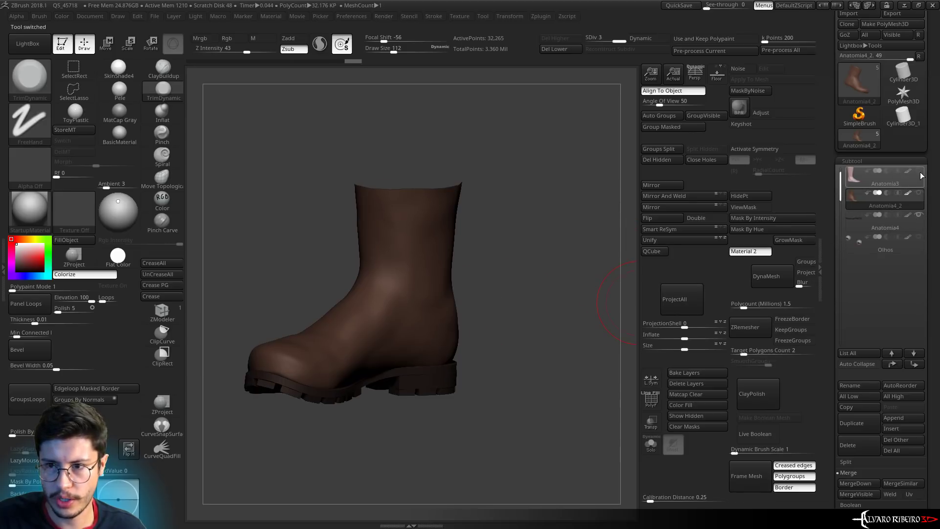
left_click(919, 171)
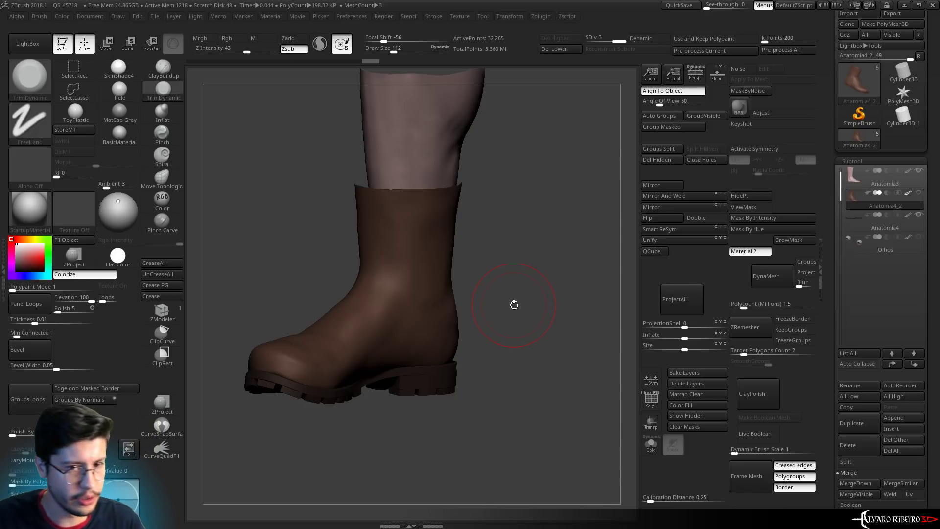
Smooth the boot, then try a ClayBuildup patch and undo it
mouse_move(561, 266)
left_mouse_down()
mouse_move(515, 304)
mouse_move(562, 261)
mouse_move(544, 272)
left_mouse_up()
key("shift")
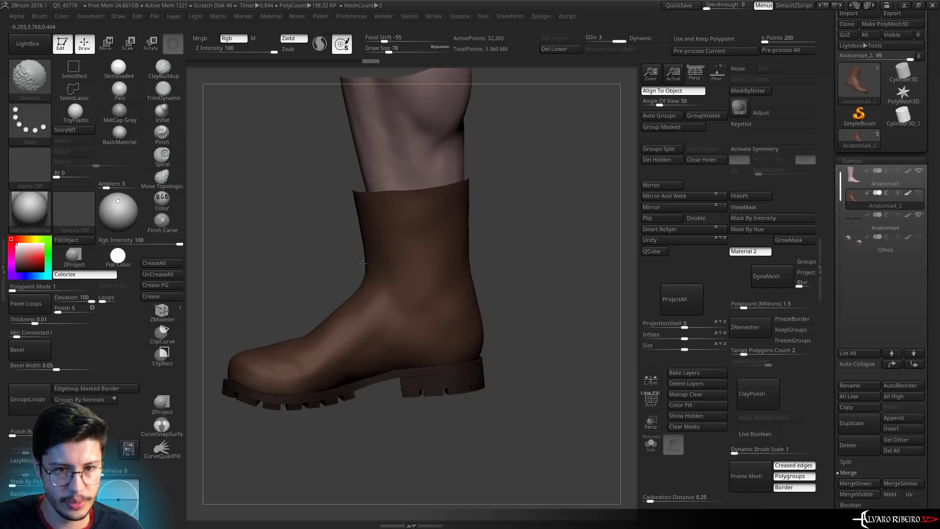
mouse_move(503, 233)
left_mouse_down()
mouse_move(560, 193)
mouse_move(508, 264)
mouse_move(543, 267)
left_mouse_up()
key("b")
key("c")
key("b")
mouse_move(409, 294)
left_mouse_down()
mouse_move(424, 323)
mouse_move(433, 279)
mouse_move(397, 338)
left_mouse_up()
key("ctrl+z")
key("ctrl+z")
Sculpt fold creases across the shaft at brush size 71, then undo them
left_click_drag(529, 294, 494, 289)
key("s")
mouse_move(411, 284)
left_mouse_down()
mouse_move(431, 279)
mouse_move(389, 326)
mouse_move(387, 318)
left_mouse_up()
left_click_drag(413, 259, 384, 306)
left_click_drag(519, 314, 394, 317)
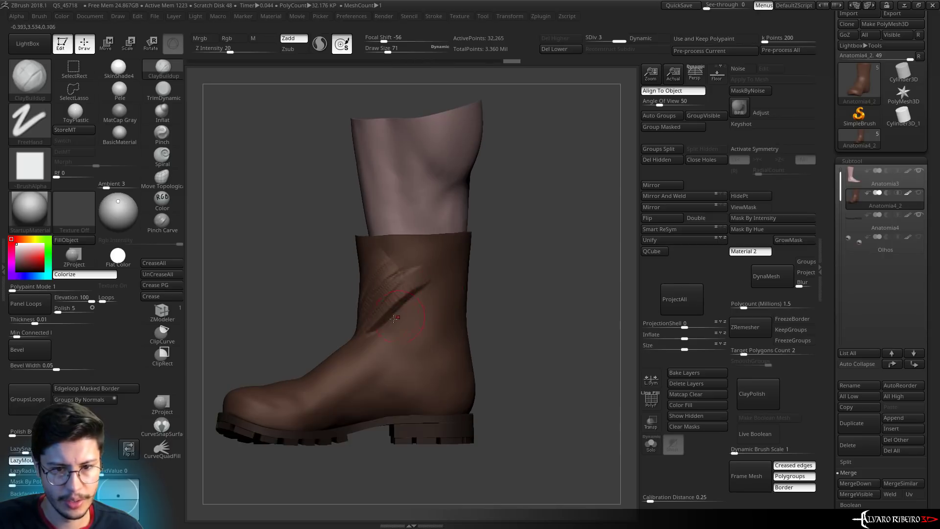
left_click_drag(435, 284, 387, 333)
left_click_drag(503, 252, 537, 270)
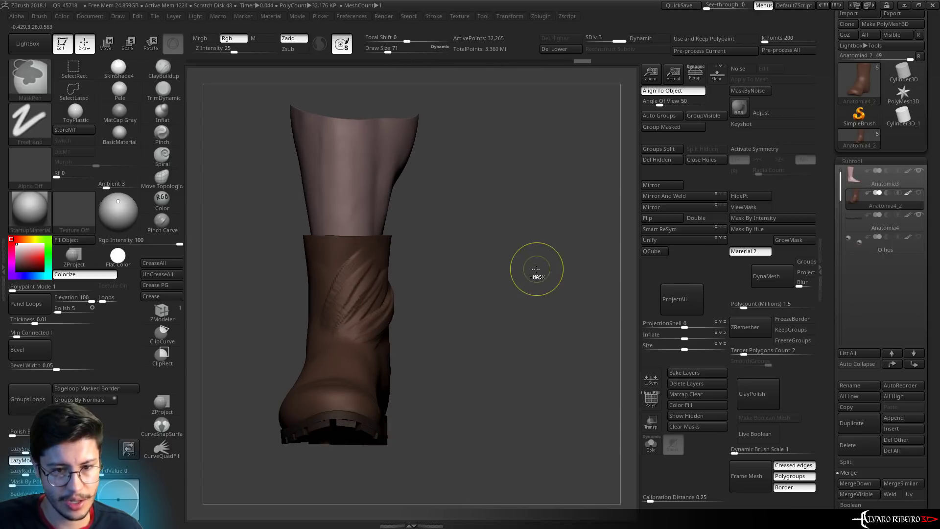
key("ctrl+z")
key("ctrl+z")
key("ctrl+z")
key("ctrl+z")
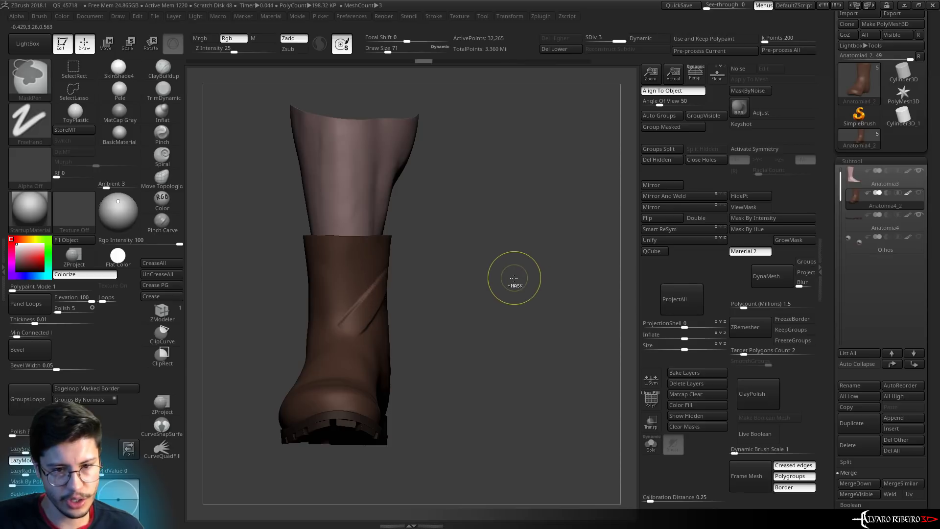
Resize the brush from 53 to 62 and smooth the boot surface
left_click_drag(497, 273, 382, 325)
key("bracketleft")
key("bracketleft")
key("bracketleft")
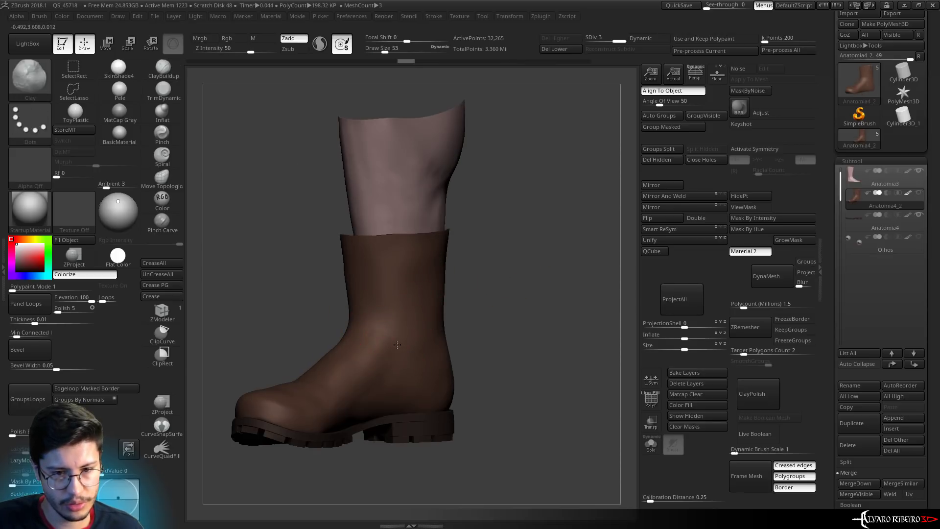
right_click_drag(385, 383, 361, 382)
key("bracketright")
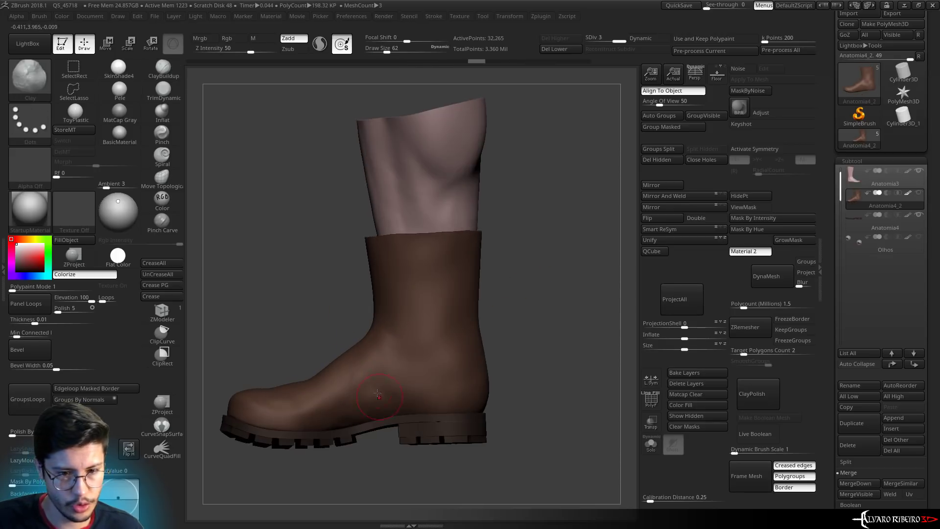
key("shift")
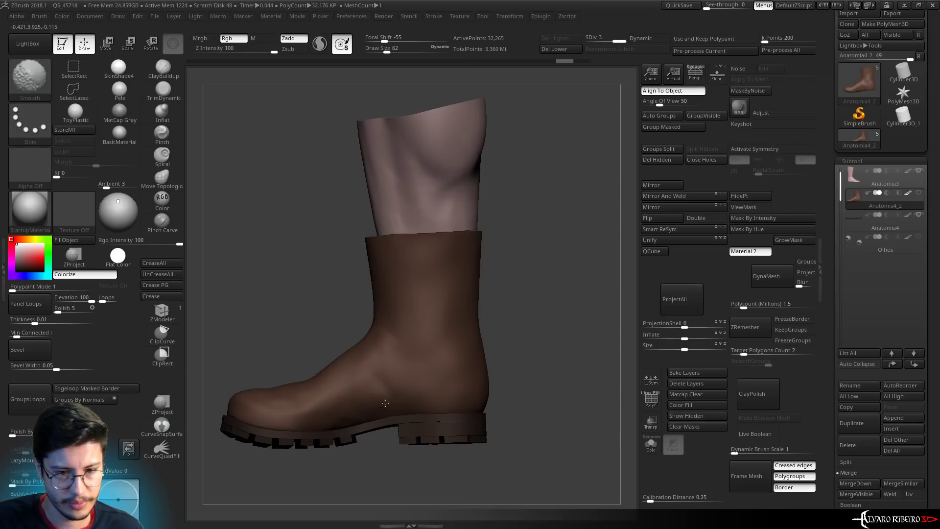
mouse_move(342, 308)
left_mouse_down()
mouse_move(392, 308)
mouse_move(412, 331)
mouse_move(277, 322)
left_mouse_up()
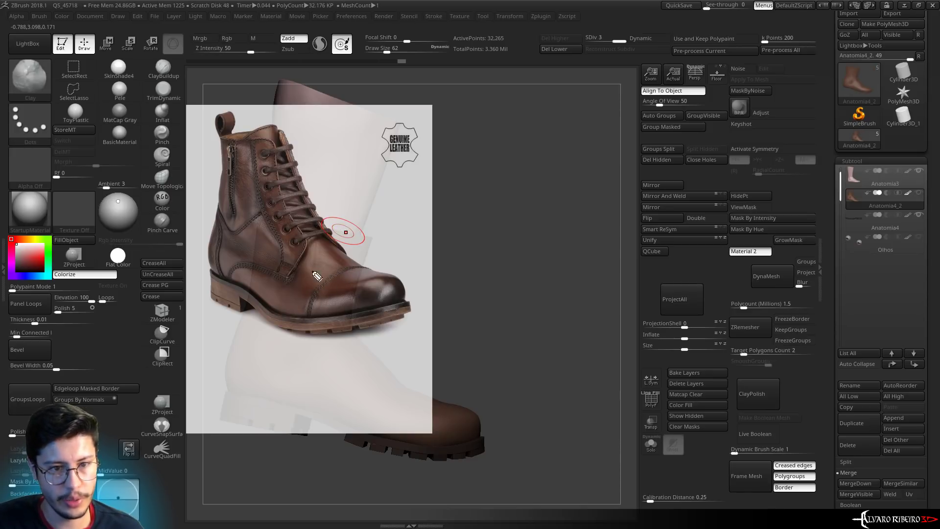
Trace toe-cap, side, lacing and back seams on the reference photo, clear them, and hide the photo
mouse_move(311, 317)
left_mouse_down()
mouse_move(337, 272)
mouse_move(364, 275)
mouse_move(308, 323)
left_mouse_up()
mouse_move(229, 284)
left_mouse_down()
mouse_move(288, 272)
mouse_move(309, 242)
left_mouse_up()
mouse_move(270, 153)
left_mouse_down()
mouse_move(299, 241)
mouse_move(308, 205)
left_mouse_up()
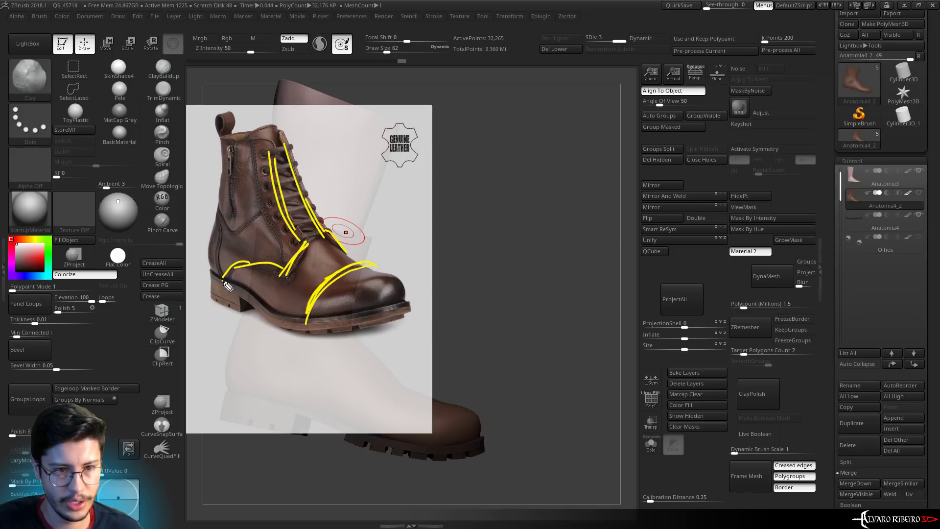
left_click_drag(226, 284, 223, 227)
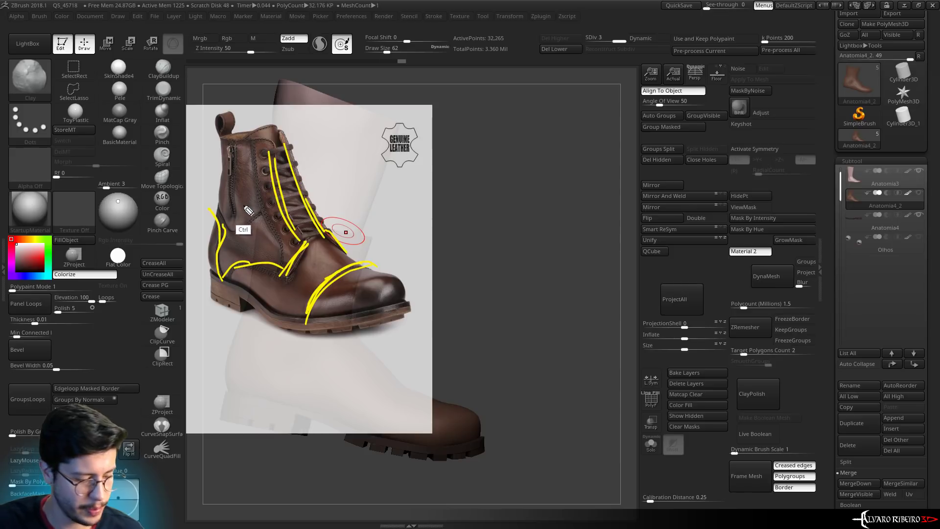
left_click(247, 230, "ctrl")
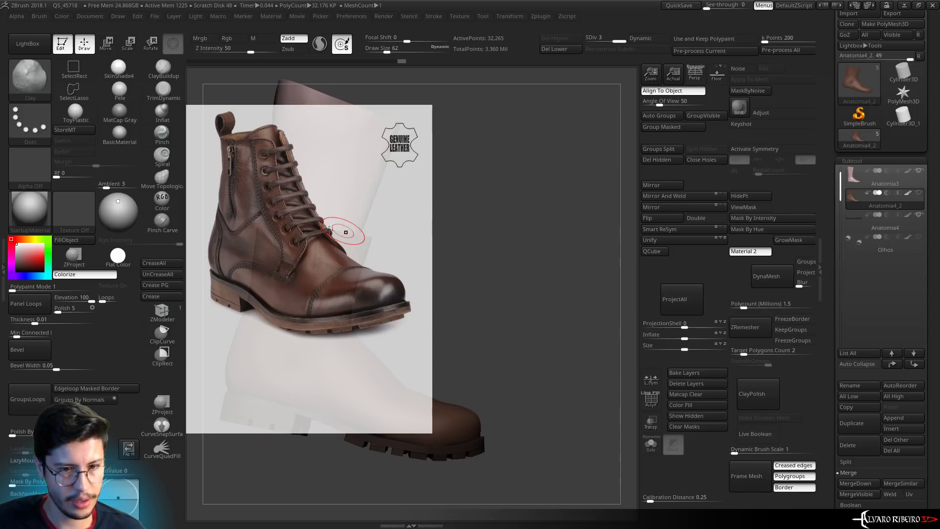
key("shift+z")
mouse_move(457, 219)
left_mouse_down()
mouse_move(456, 269)
mouse_move(373, 243)
mouse_move(215, 284)
left_mouse_up()
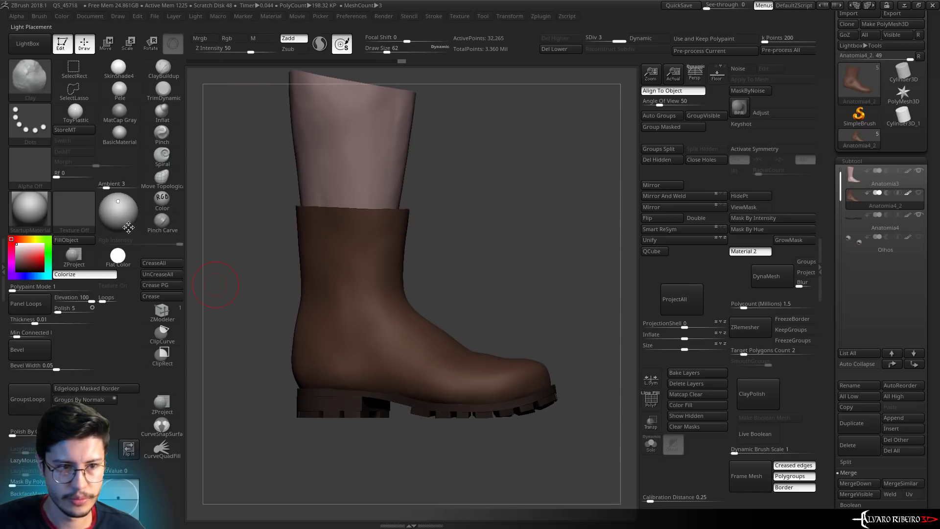
Set up colour-only painting with saturated red at brush size 10
left_click(162, 205)
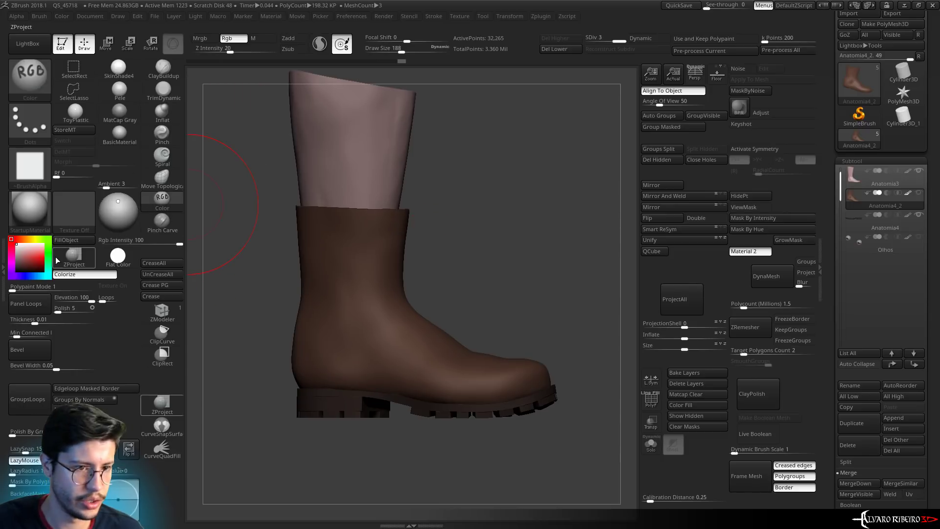
left_click_drag(36, 258, 43, 259)
key("bracketleft")
key("bracketleft")
key("bracketleft")
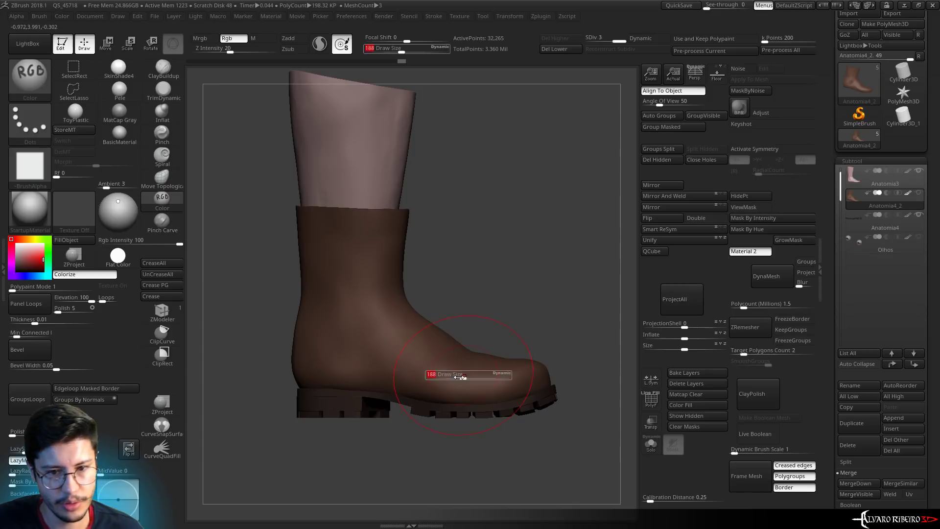
key("bracketleft")
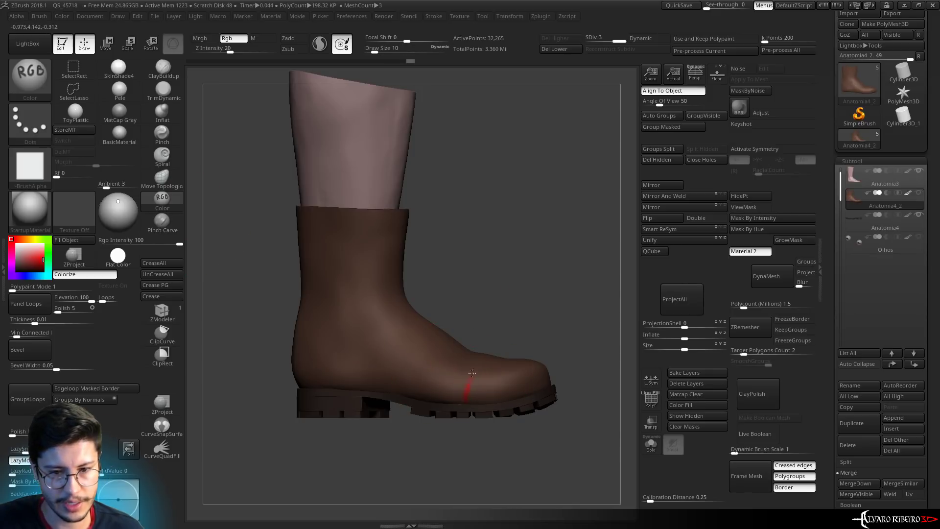
View the boot from top, toe, side and back, sampling brown and red colours
left_click_drag(480, 327, 468, 390)
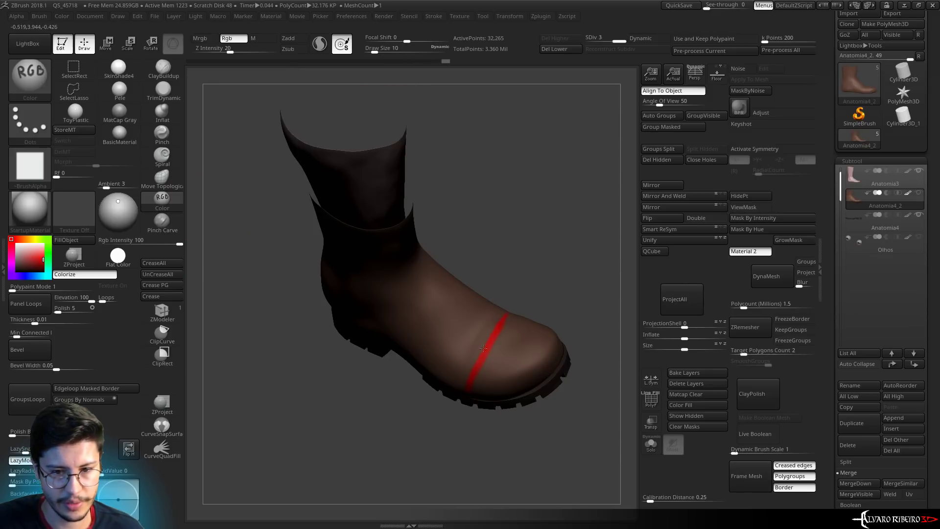
left_click_drag(483, 348, 524, 296)
left_click_drag(534, 258, 528, 286)
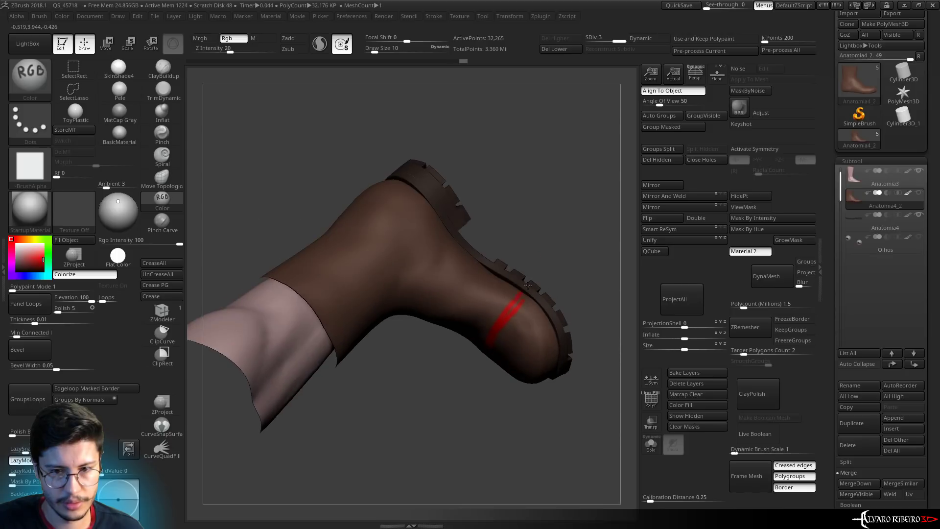
left_click_drag(465, 415, 509, 269, "shift")
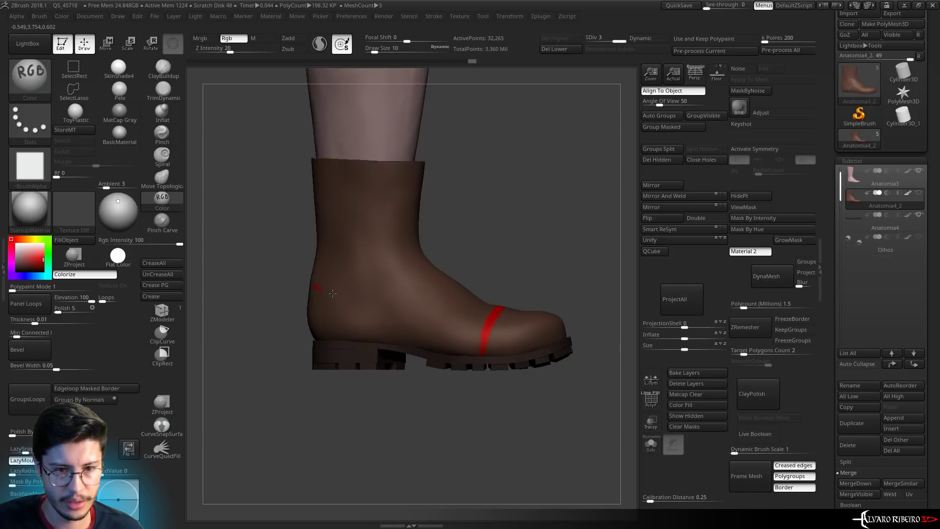
left_click_drag(349, 334, 293, 323)
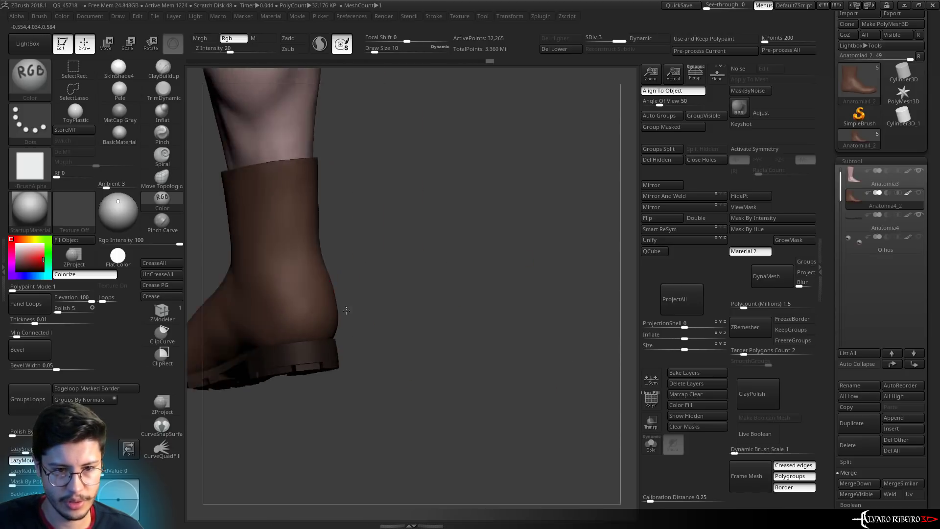
left_click_drag(339, 284, 358, 297)
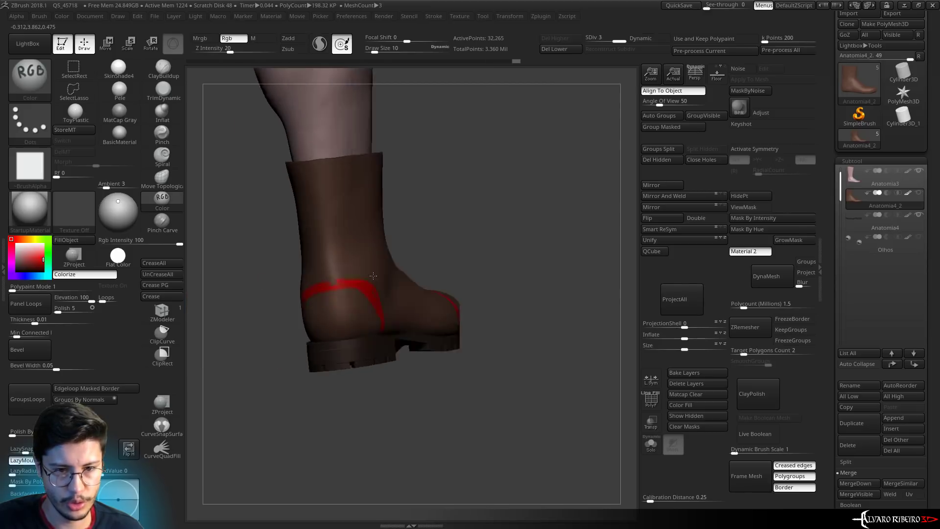
key("c")
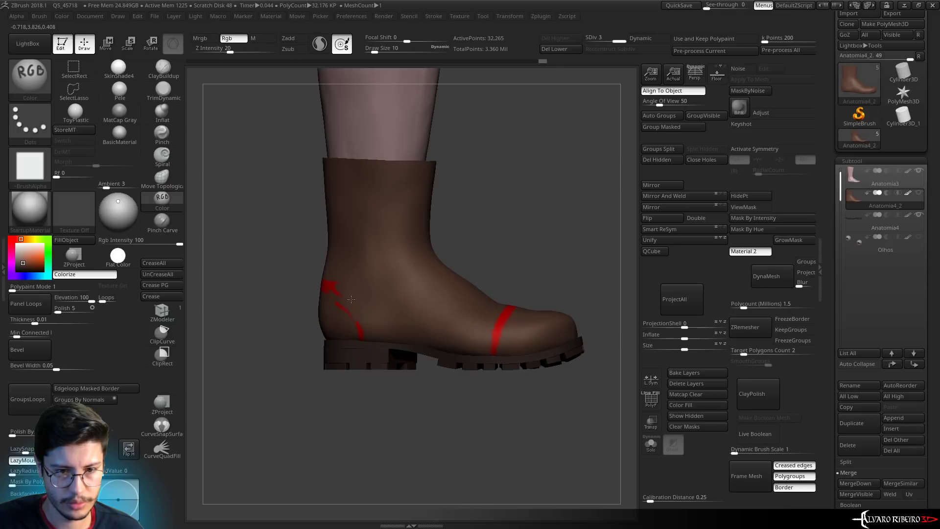
key("c")
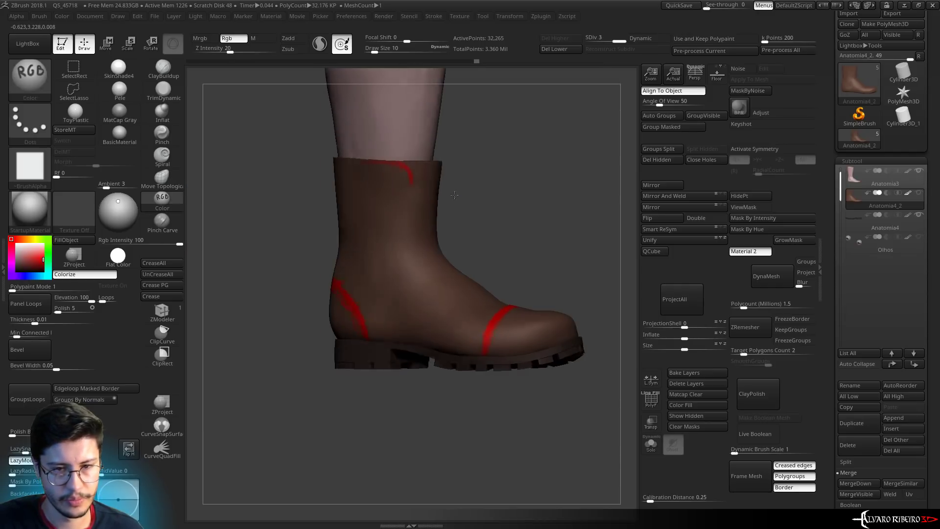
Compare the red guide lines against the reference from front, side and overhead views
right_click_drag(429, 184, 413, 228)
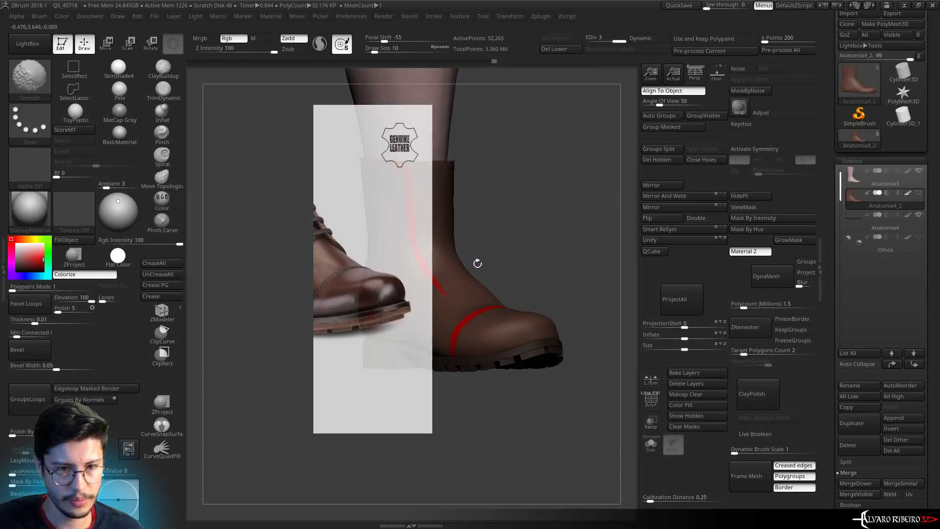
right_click_drag(479, 263, 457, 299)
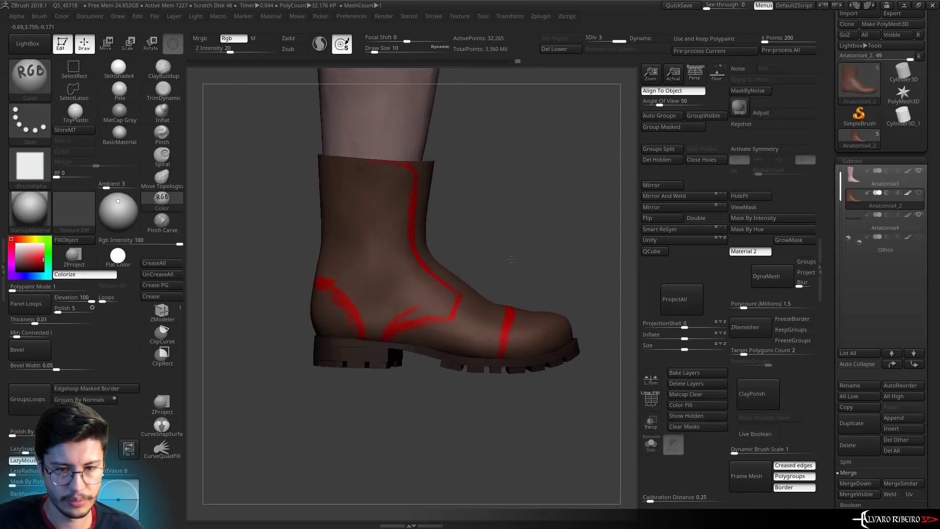
mouse_move(400, 335)
right_mouse_down()
mouse_move(539, 284)
mouse_move(483, 332)
right_mouse_up()
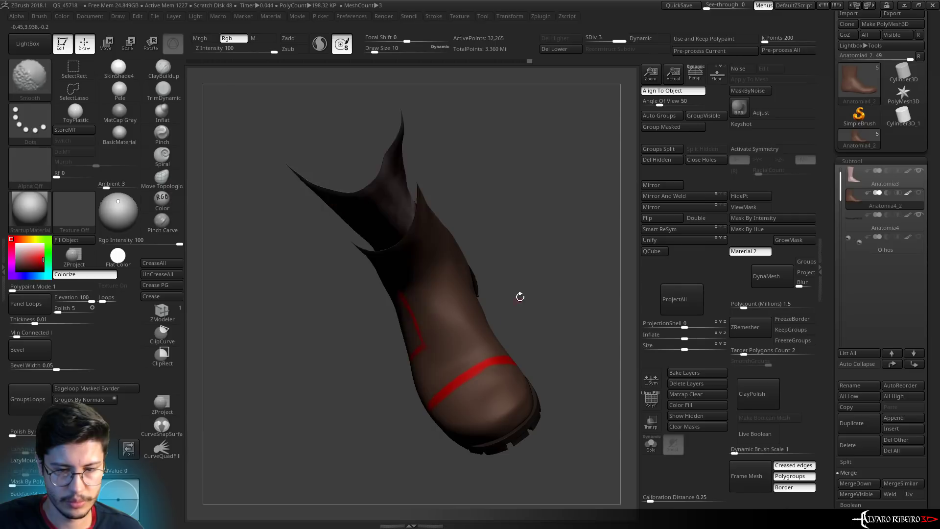
right_click_drag(518, 295, 439, 340)
right_click_drag(517, 306, 474, 335)
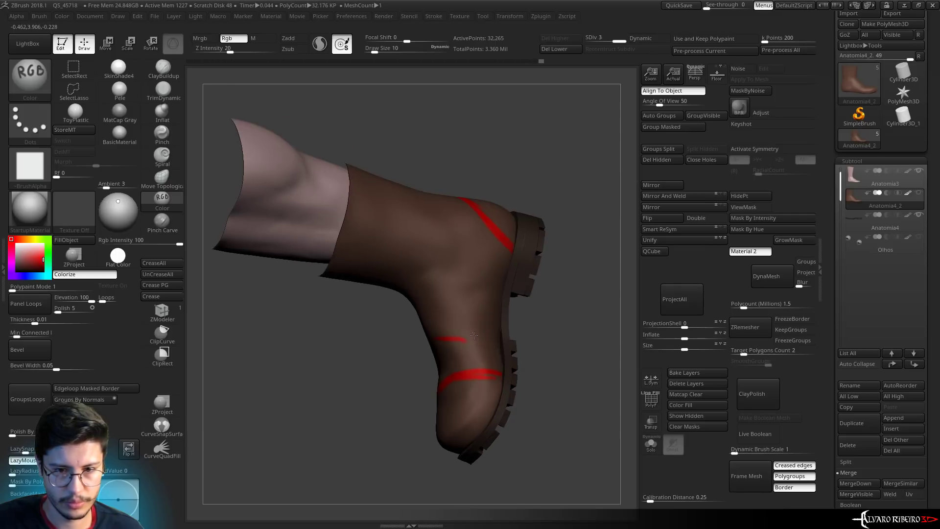
mouse_move(547, 292)
right_mouse_down()
mouse_move(562, 262)
mouse_move(446, 319)
mouse_move(483, 183)
mouse_move(435, 258)
right_mouse_up()
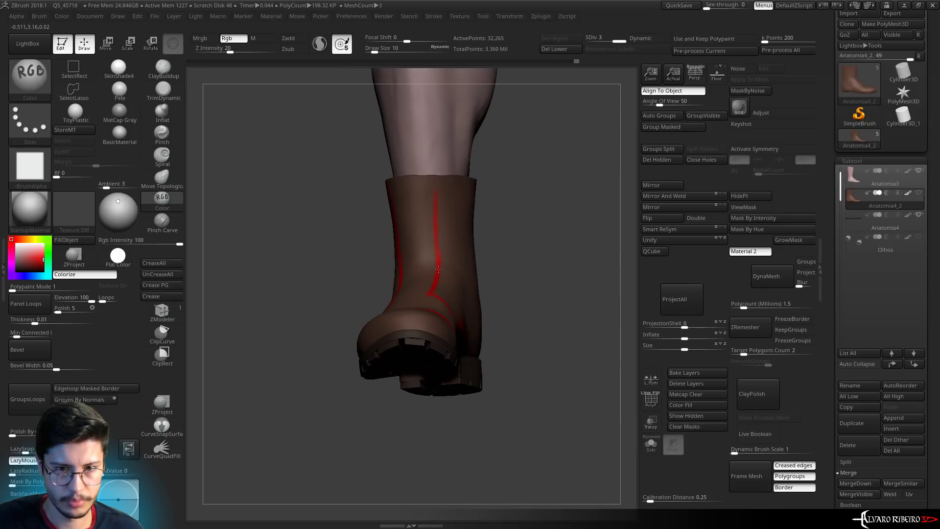
right_click_drag(500, 189, 416, 214)
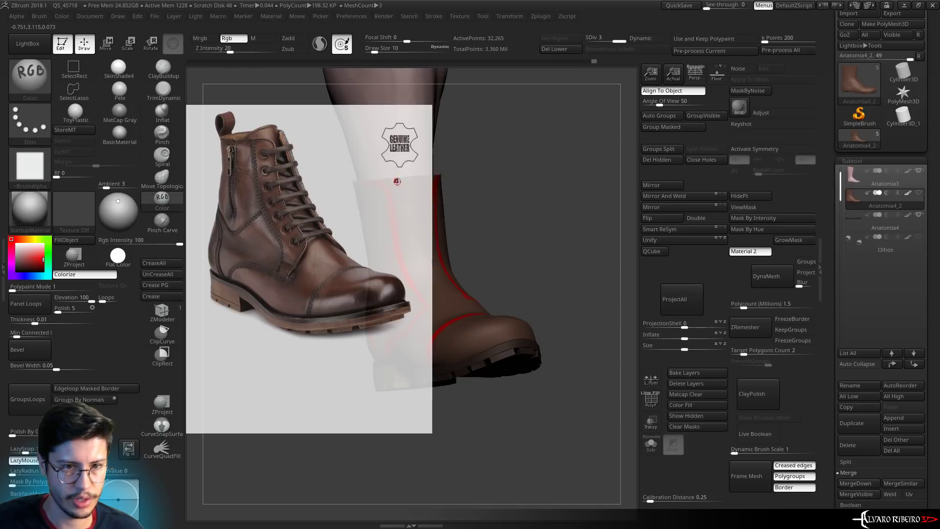
mouse_move(464, 168)
right_mouse_down()
mouse_move(393, 190)
mouse_move(519, 183)
mouse_move(459, 249)
mouse_move(472, 227)
mouse_move(491, 233)
mouse_move(472, 225)
mouse_move(407, 236)
mouse_move(443, 187)
right_mouse_up()
Switch to TrimDynamic and then to the ClayBuildup brush
key("b")
key("t")
key("d")
key("b")
key("c")
key("b")
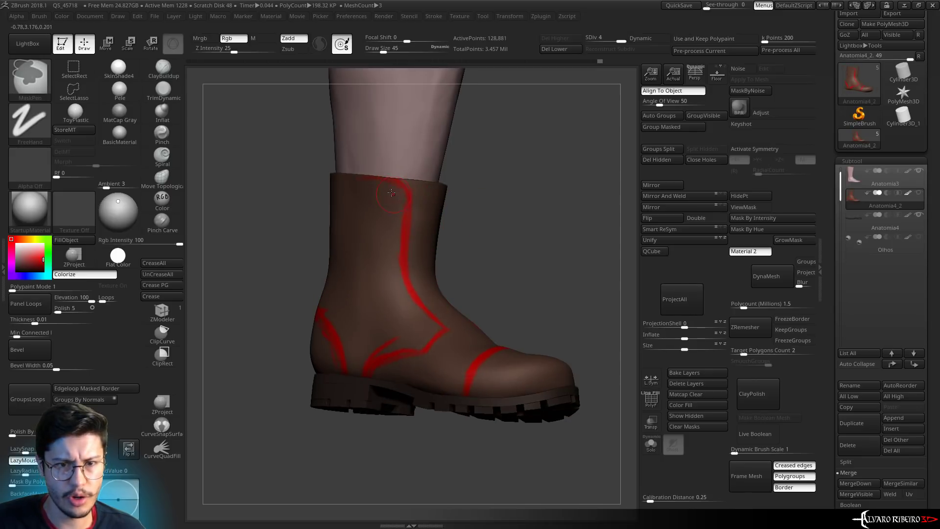
At subdivision level 4, sculpt seam ridges down the shaft along the red guide lines
key("d")
mouse_move(492, 123)
right_mouse_down()
mouse_move(504, 131)
mouse_move(393, 189)
right_mouse_up()
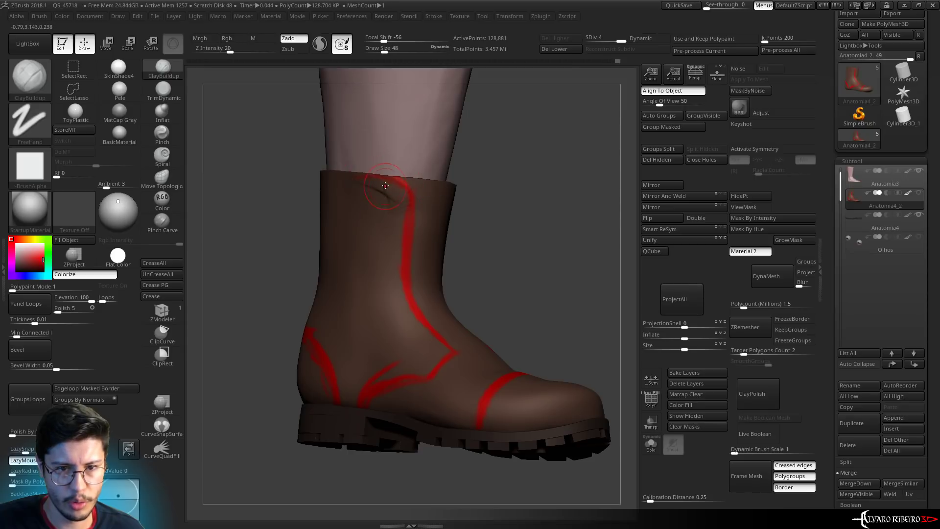
left_click_drag(396, 240, 402, 320)
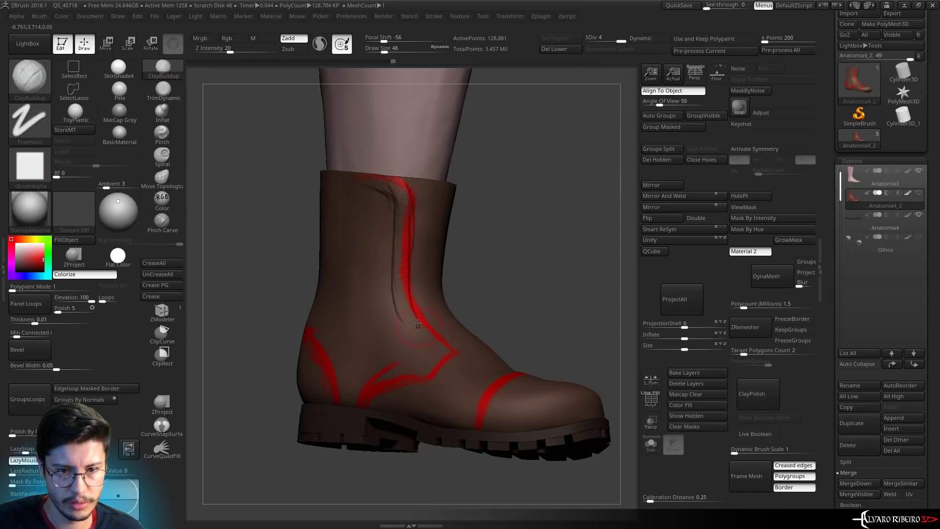
left_click_drag(394, 280, 433, 324)
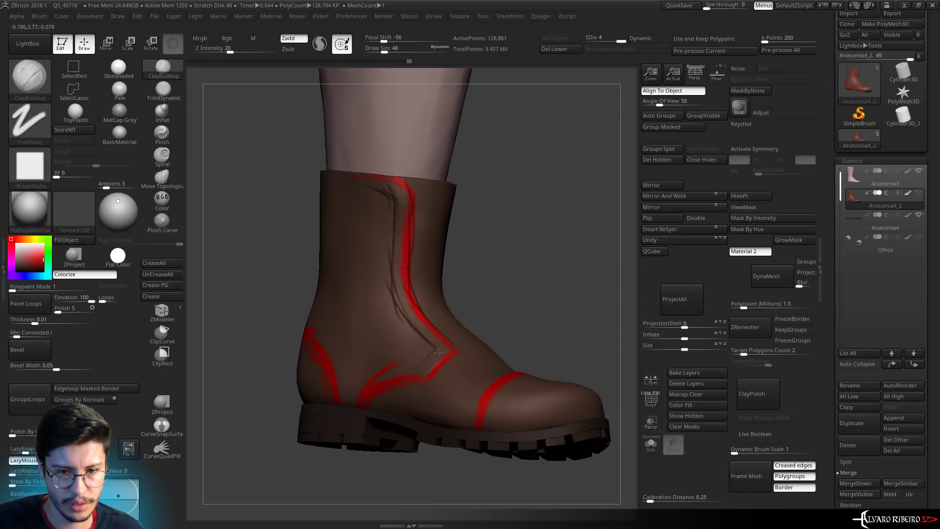
right_click_drag(500, 292, 360, 392)
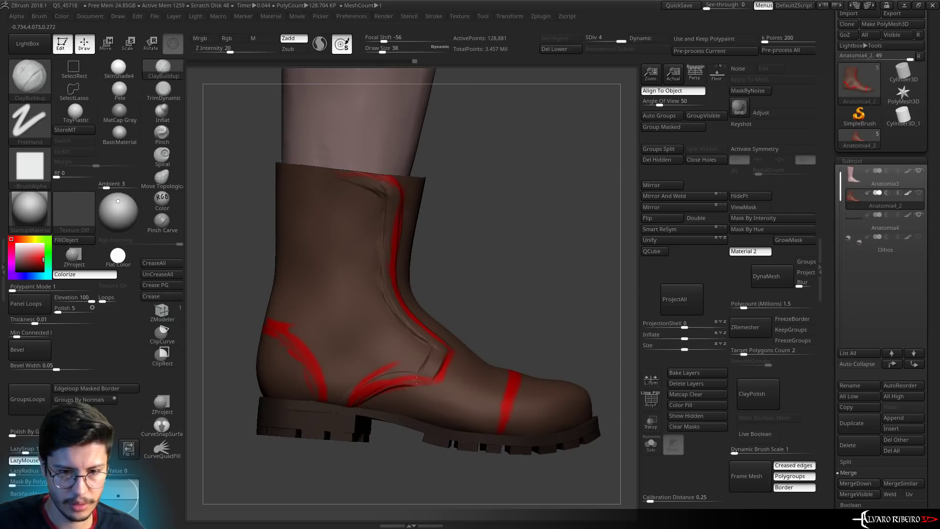
right_click_drag(467, 291, 384, 181)
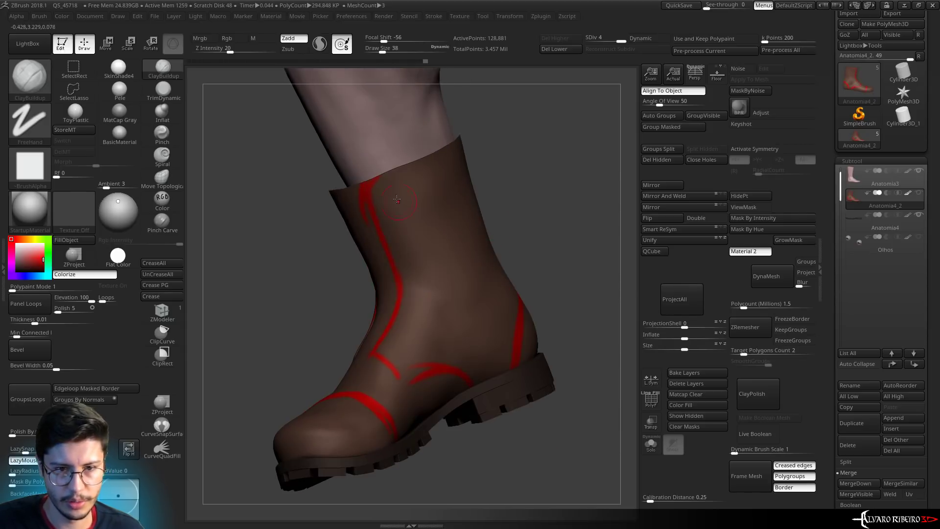
left_click_drag(382, 176, 382, 205)
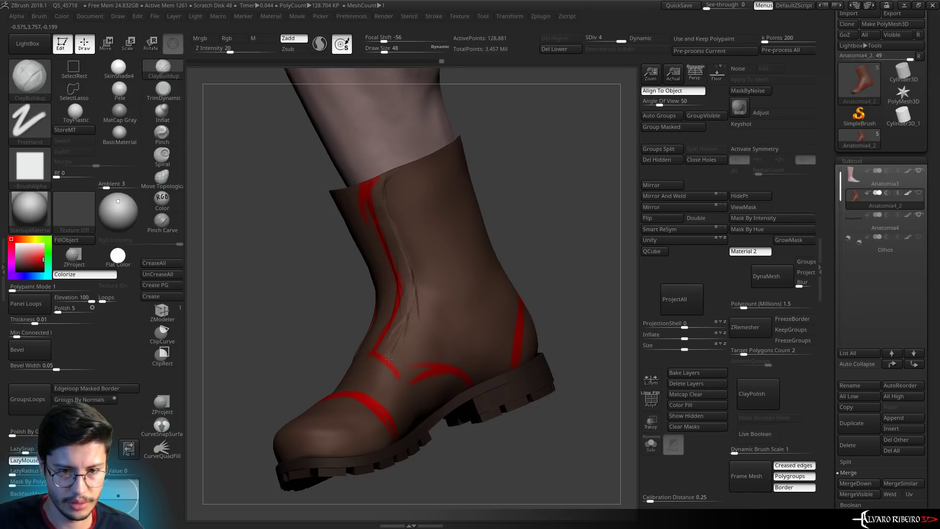
Smooth the seam edge near the heel with a size 65 brush
right_click_drag(411, 348, 419, 386)
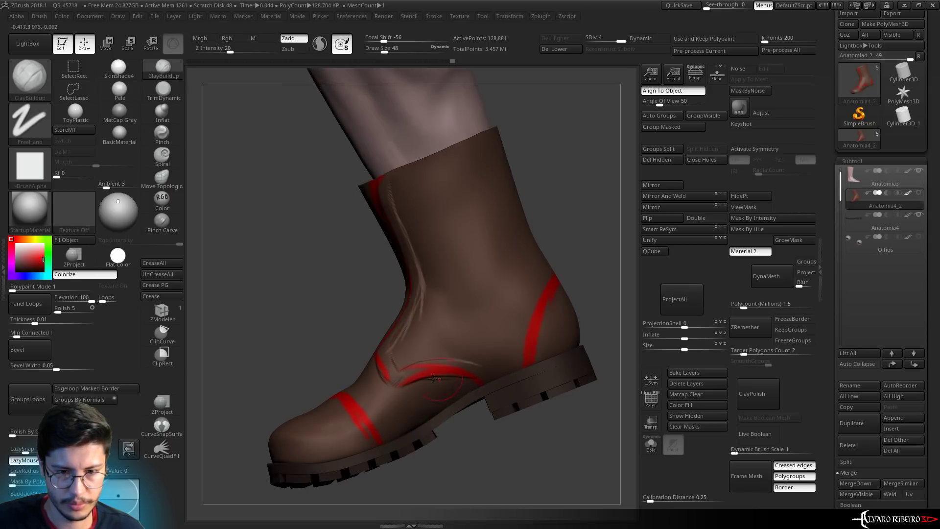
key("s")
left_click(494, 351)
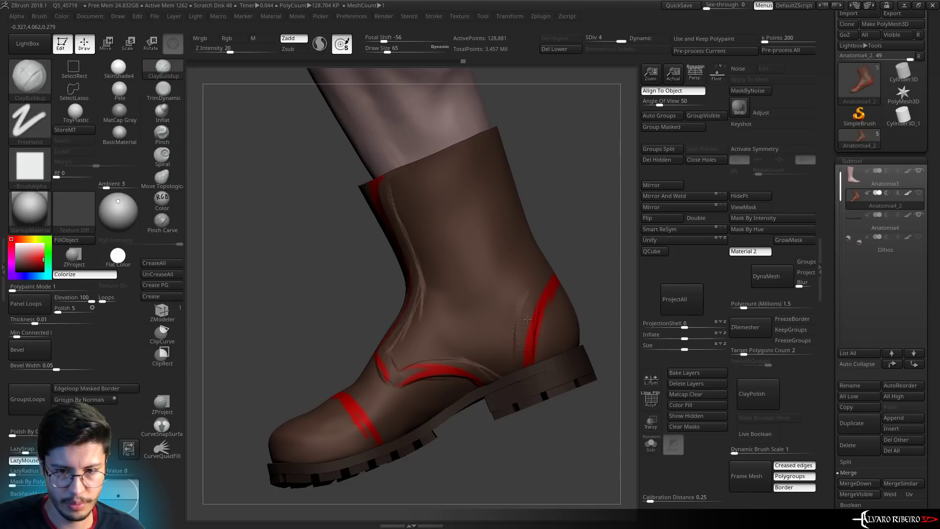
left_click_drag(568, 316, 565, 295, "shift")
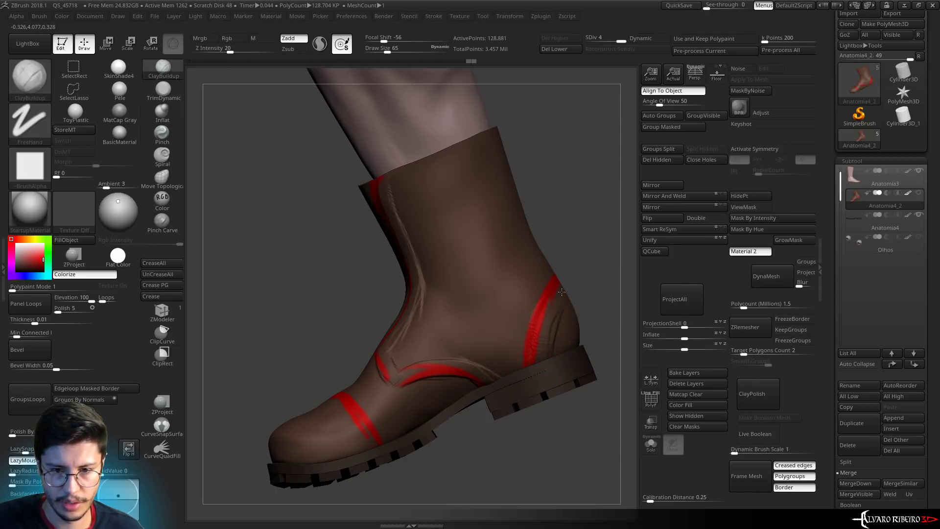
Solo the boot and orbit around it to inspect the seams
key("shift+s")
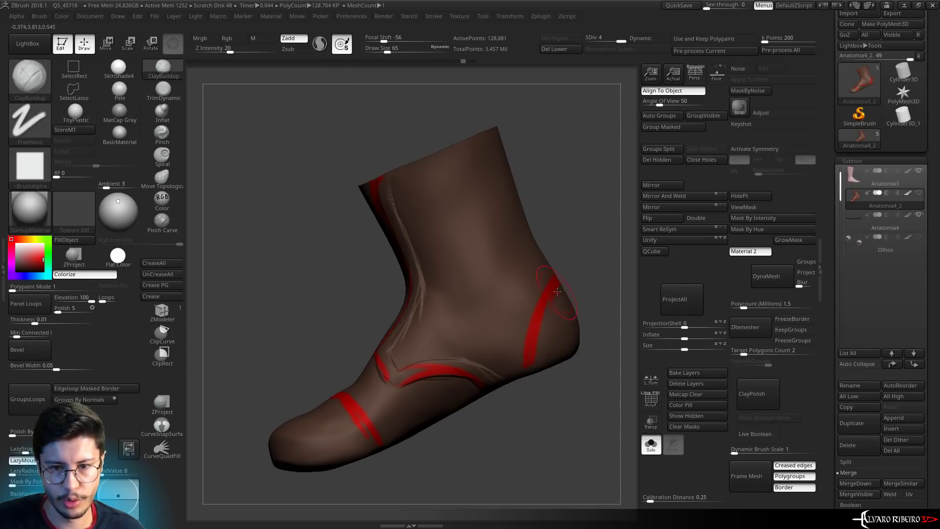
left_click_drag(553, 293, 592, 265)
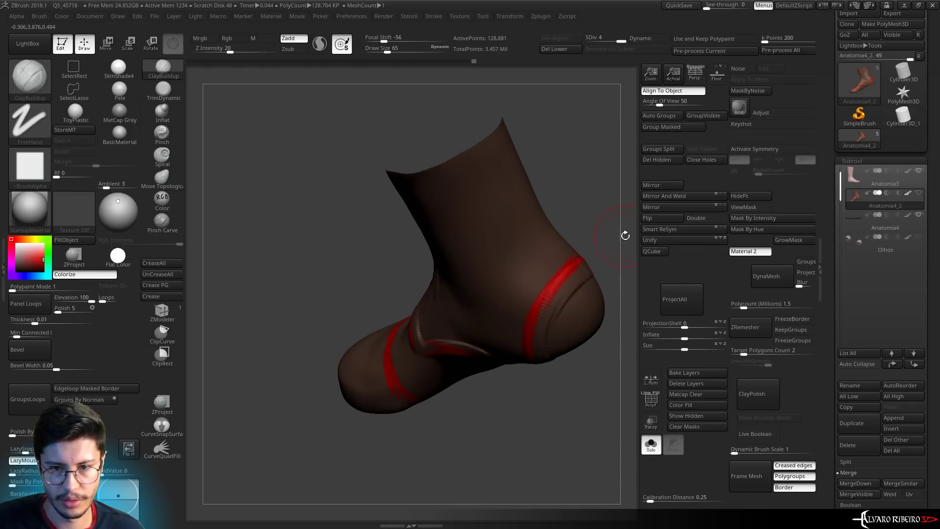
mouse_move(626, 236)
left_mouse_down()
mouse_move(515, 322)
mouse_move(574, 363)
mouse_move(518, 176)
mouse_move(518, 189)
mouse_move(441, 244)
left_mouse_up()
left_click_drag(474, 210, 401, 259)
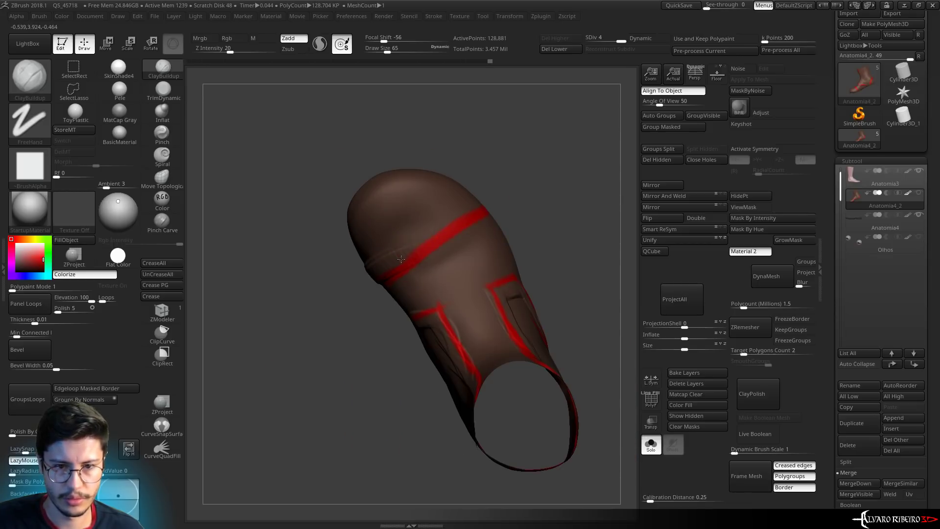
left_click_drag(491, 189, 470, 208)
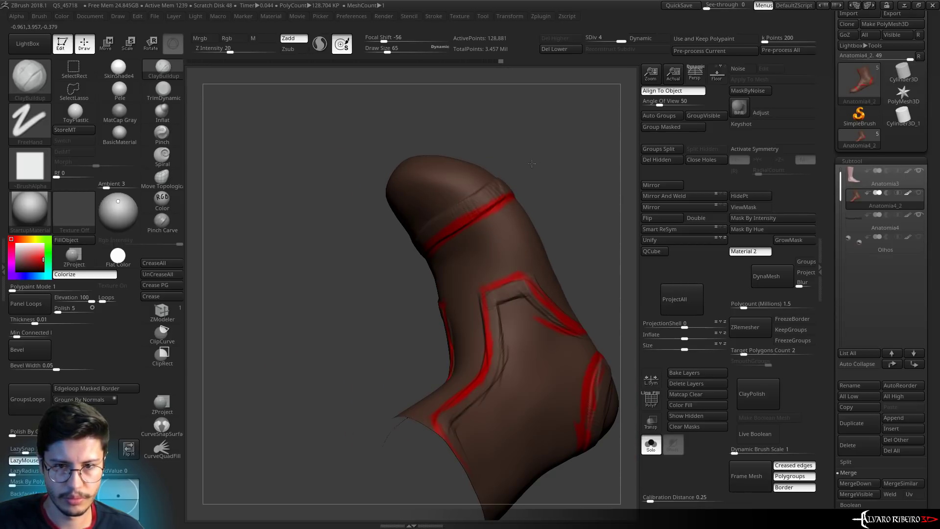
left_click_drag(532, 163, 490, 220)
left_click(560, 235, "alt")
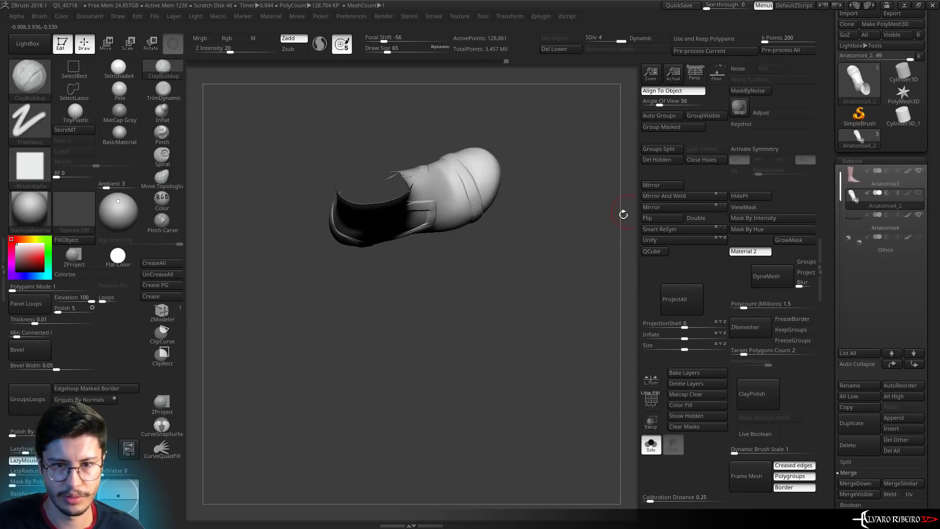
Build up the rounded toe cap with Clay at size 50, then smaller, and smooth its tip
mouse_move(539, 111)
left_mouse_down()
mouse_move(498, 294)
mouse_move(523, 256)
left_mouse_up()
type("s")
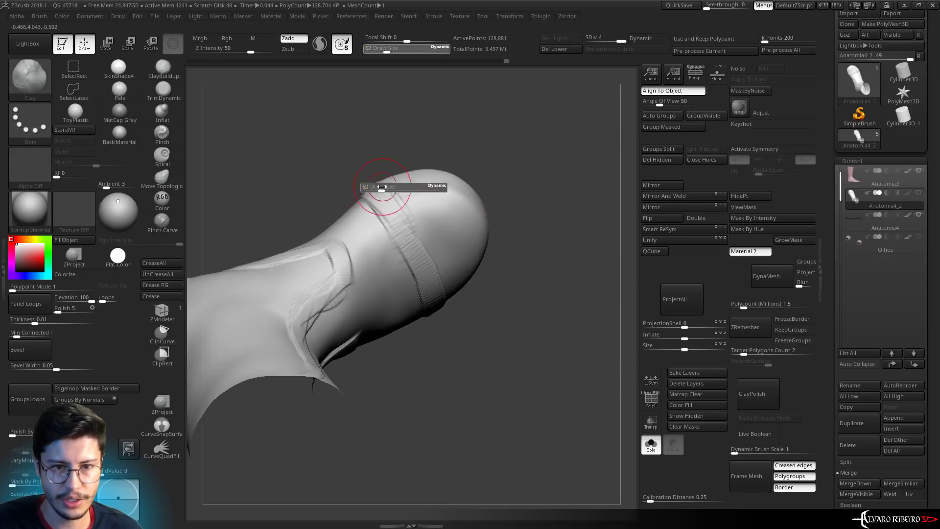
type("50")
key("Return")
left_click_drag(409, 209, 419, 250)
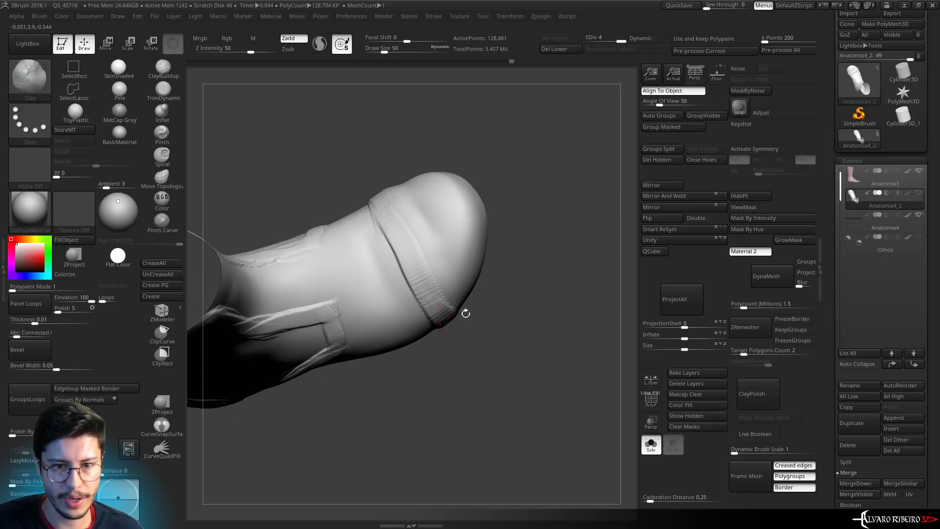
left_click_drag(466, 314, 443, 276)
key("bracketleft")
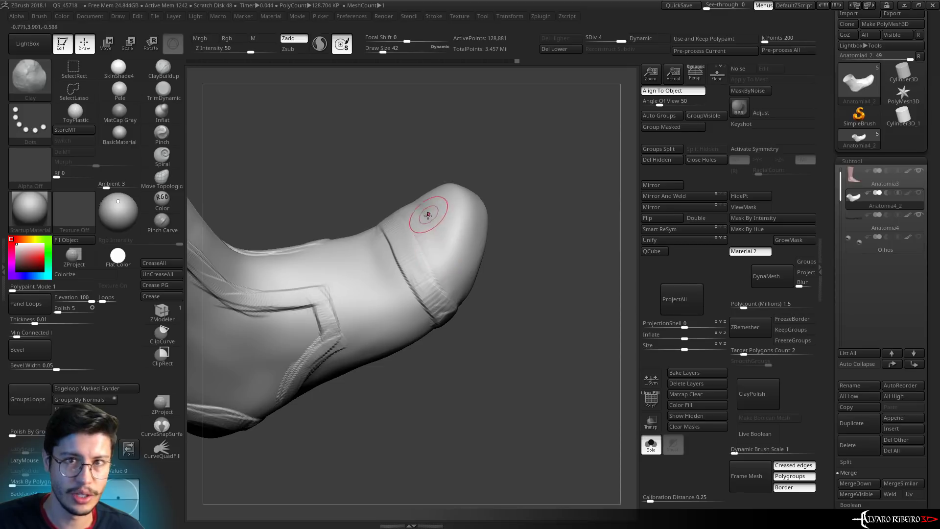
left_click_drag(430, 251, 424, 263, "shift")
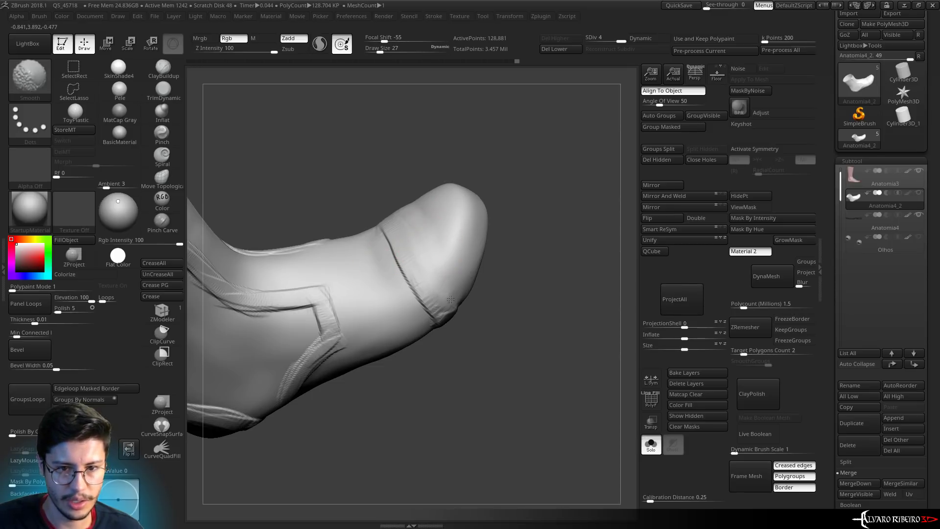
right_click_drag(415, 243, 381, 201)
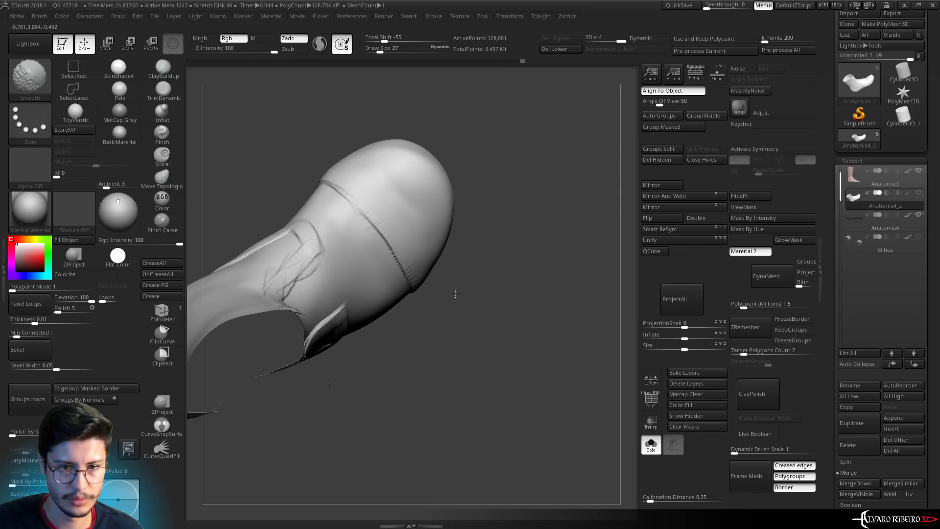
right_click_drag(455, 294, 405, 223)
right_click_drag(444, 303, 419, 350)
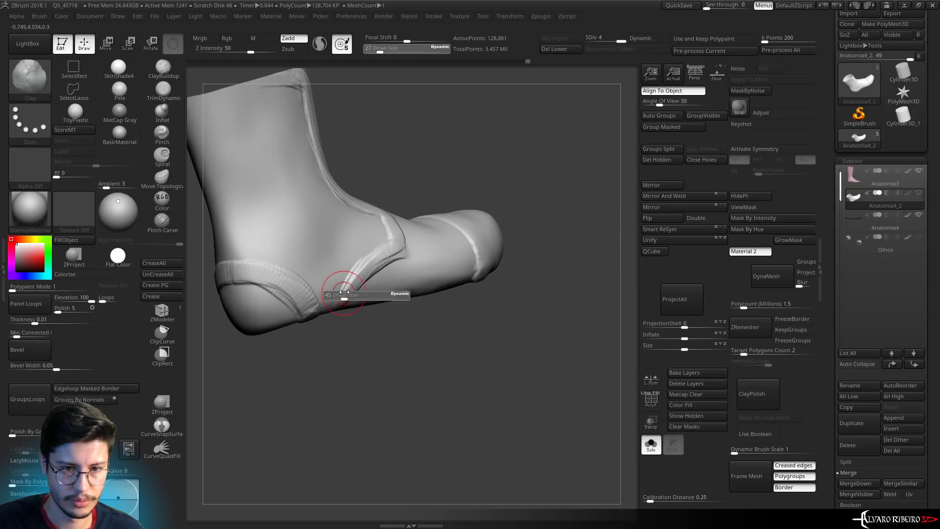
Carve the pointed heel panel seam, alternating TrimDynamic and Smooth strokes
key("shift")
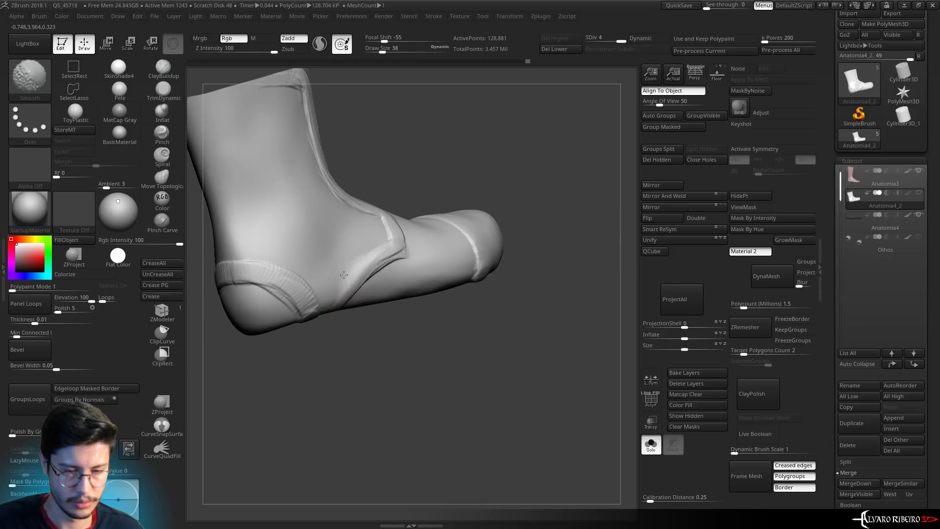
key("alt")
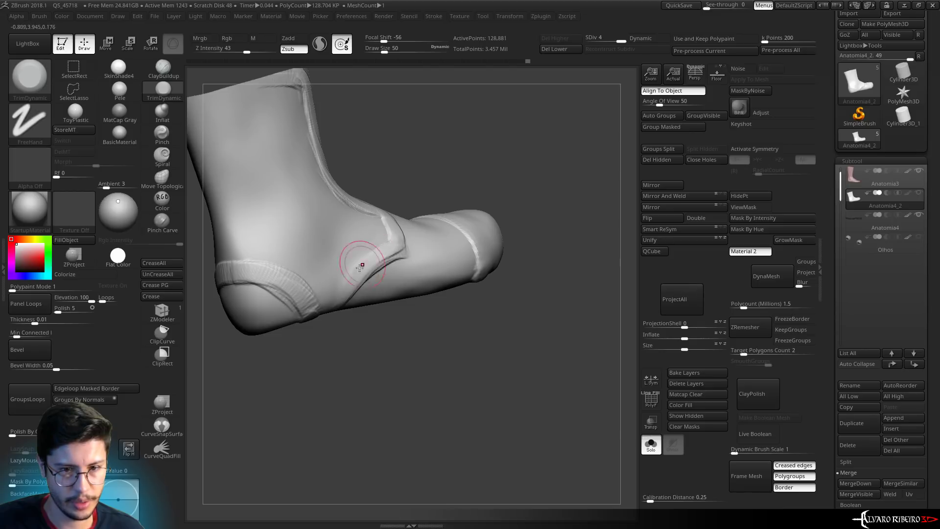
right_click_drag(360, 265, 367, 237)
key("shift")
key("alt")
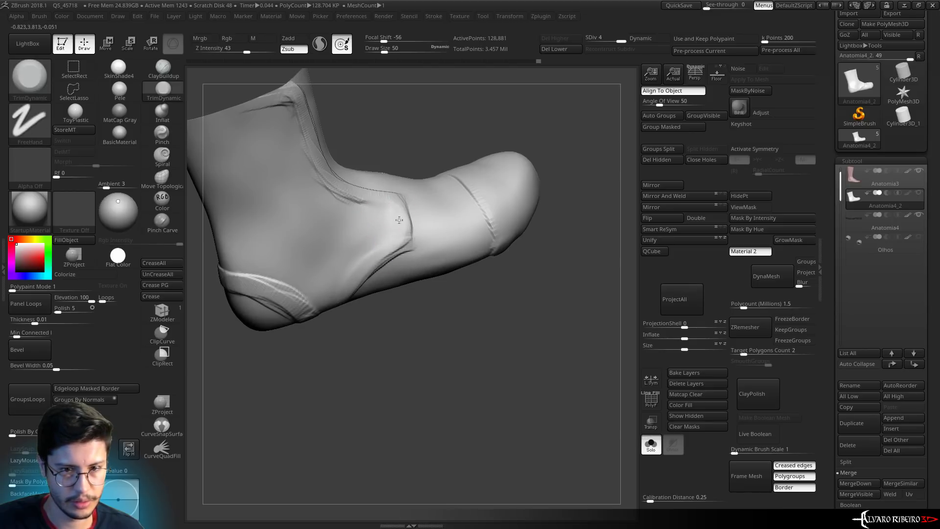
key("shift")
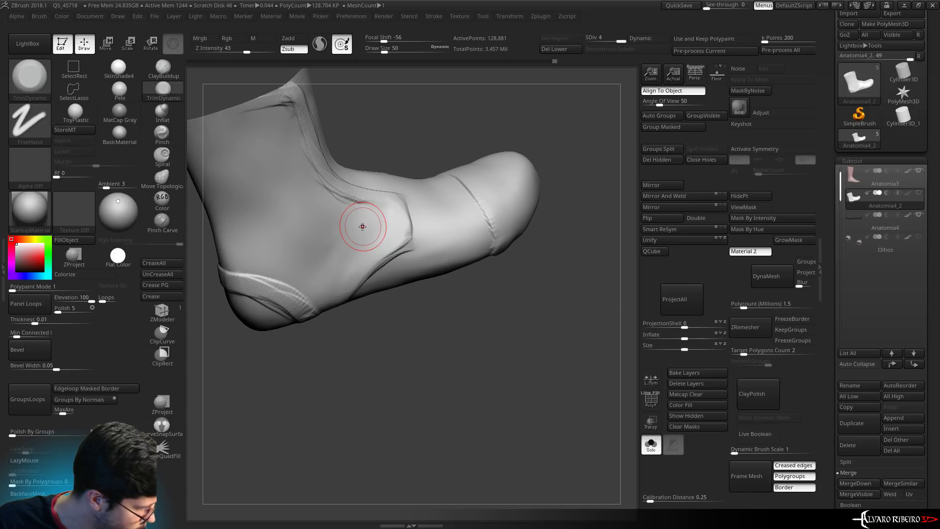
Show the sole and leg again and make the meshes see-through, viewed from below
left_click(651, 443)
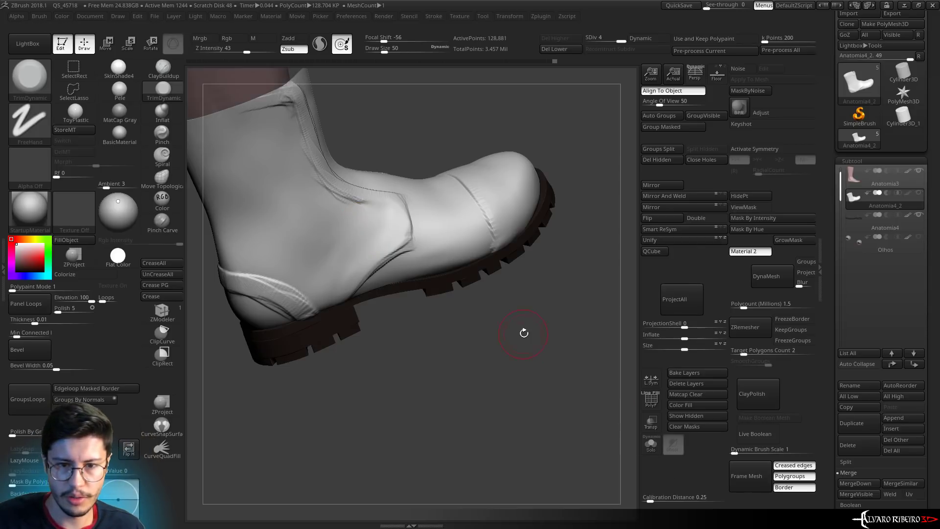
mouse_move(524, 333)
left_mouse_down()
mouse_move(554, 371)
mouse_move(609, 374)
mouse_move(545, 336)
mouse_move(315, 382)
left_mouse_up()
left_click(650, 422)
Build up a raised band across the boot's underside with the Clay brush at size 45
key("b")
key("c")
key("l")
key("s")
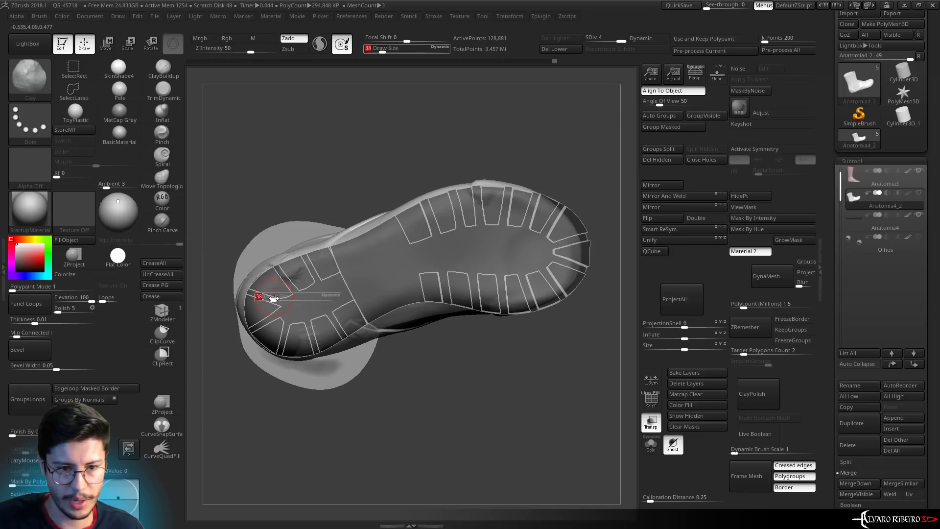
left_click_drag(273, 298, 282, 298)
left_click_drag(276, 201, 312, 325)
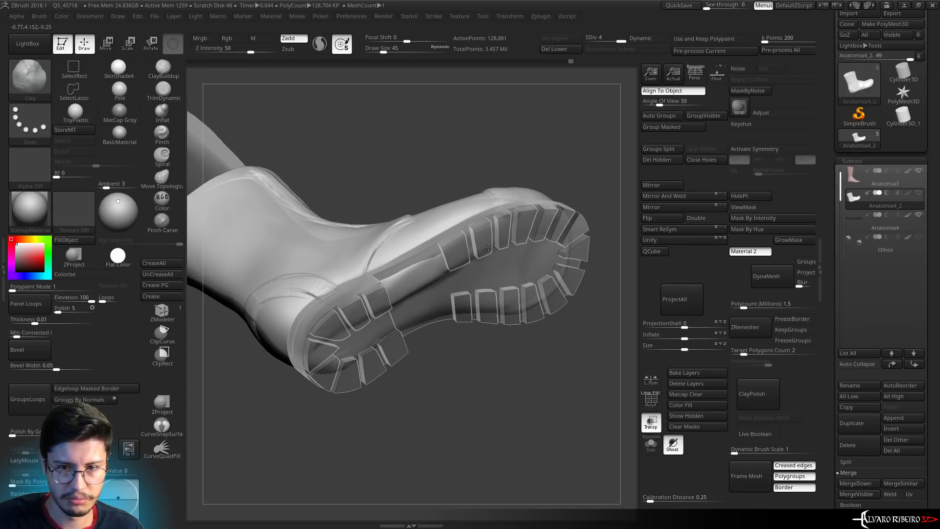
left_click_drag(488, 247, 538, 250)
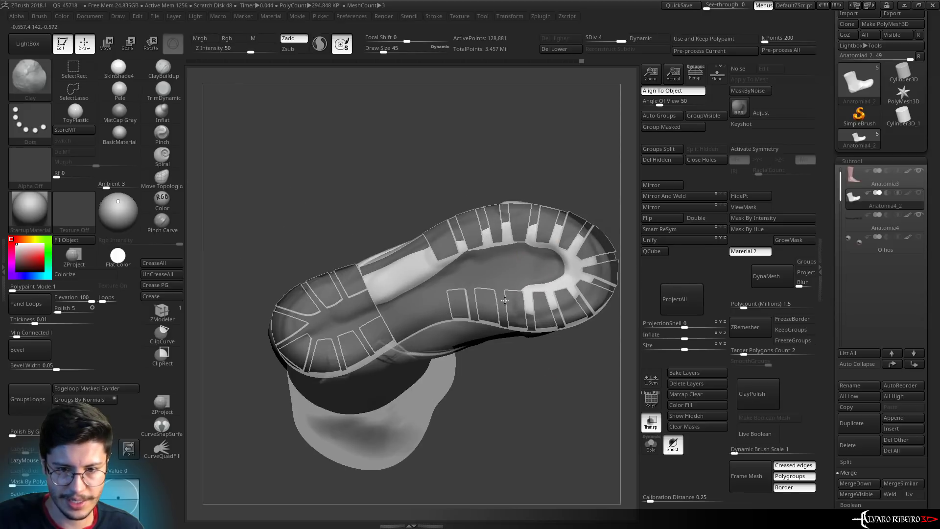
mouse_move(505, 299)
left_mouse_down()
mouse_move(303, 333)
mouse_move(391, 279)
mouse_move(373, 293)
mouse_move(564, 294)
mouse_move(576, 248)
mouse_move(505, 245)
mouse_move(449, 270)
left_mouse_up()
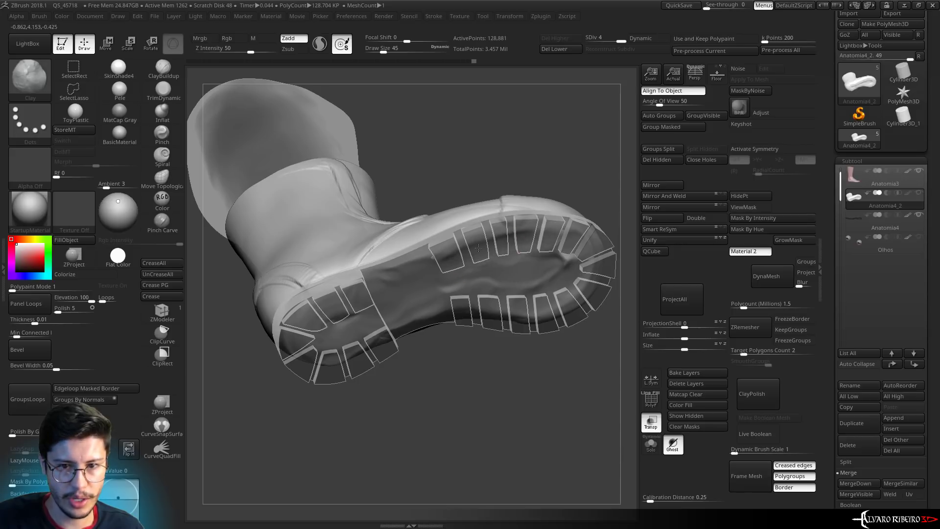
Check the sole from below, then turn off transparency in a side view
left_click_drag(514, 387, 582, 206)
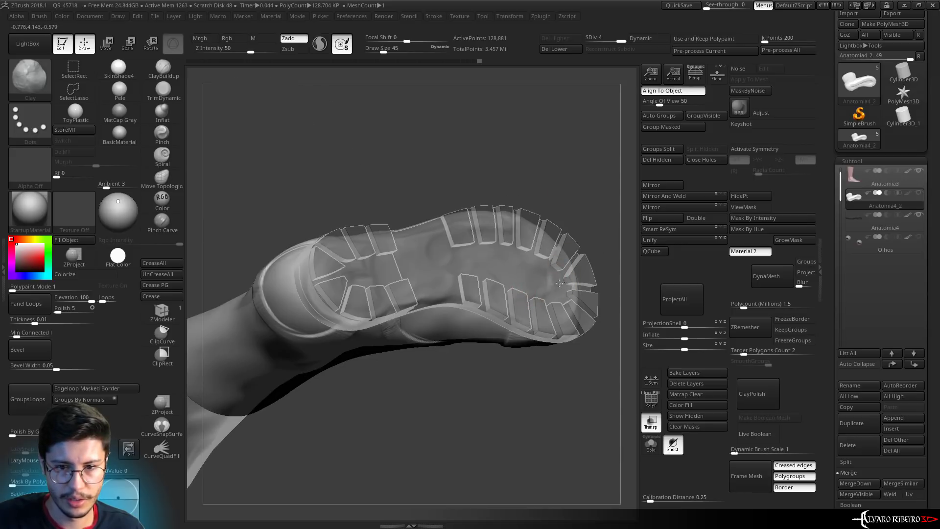
right_click_drag(559, 283, 578, 268)
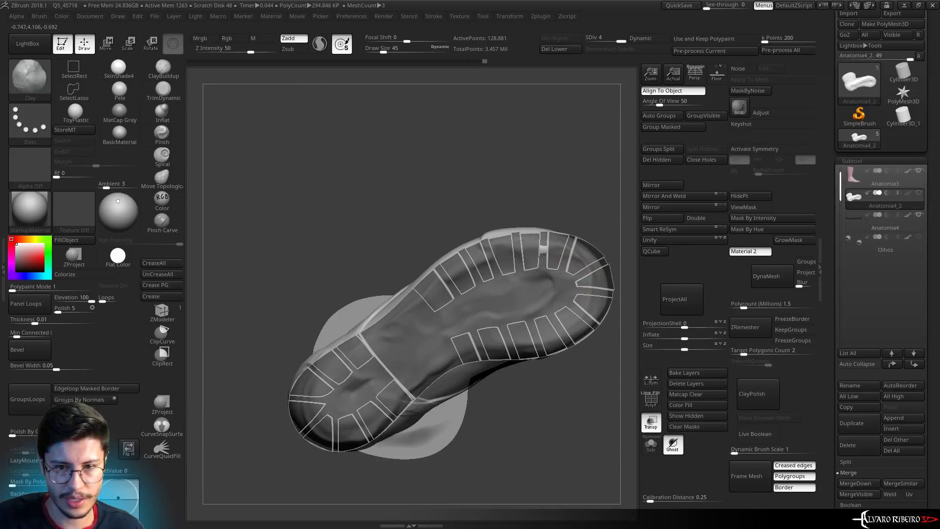
left_click_drag(553, 219, 603, 295)
left_click(651, 419)
left_click_drag(553, 353, 557, 351)
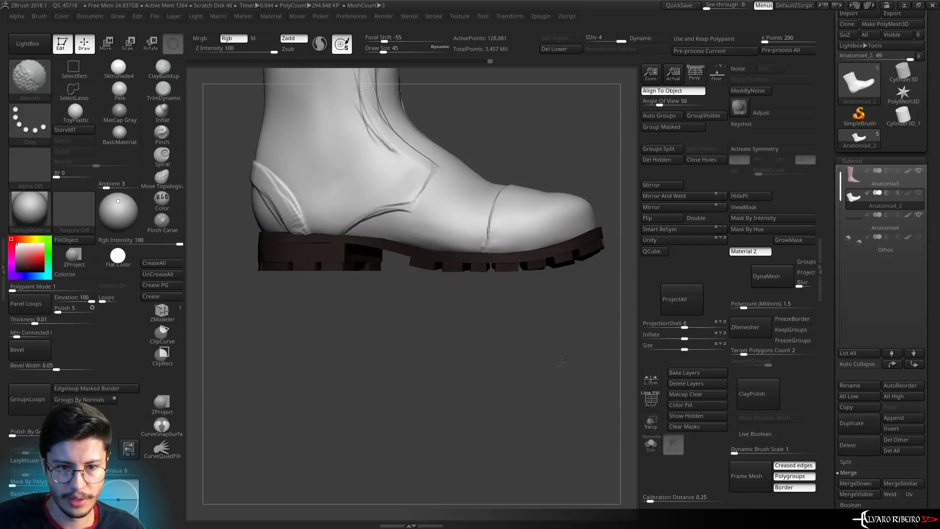
Select the Anatomia4 tread sole subtool and solo it, framing its top
left_click(651, 399)
left_click(651, 443)
left_click(616, 366, "alt")
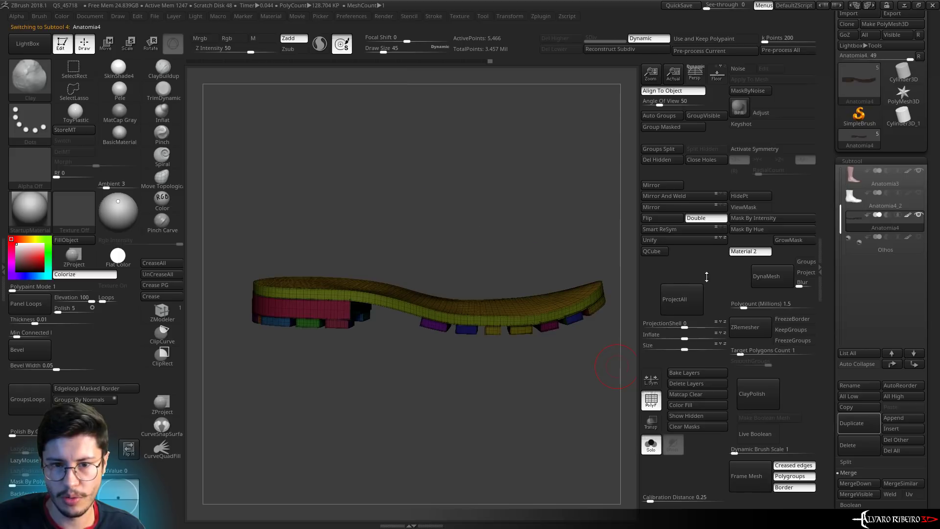
mouse_move(543, 399)
left_mouse_down()
mouse_move(542, 458)
mouse_move(514, 435)
left_mouse_up()
left_click_drag(456, 411, 528, 460)
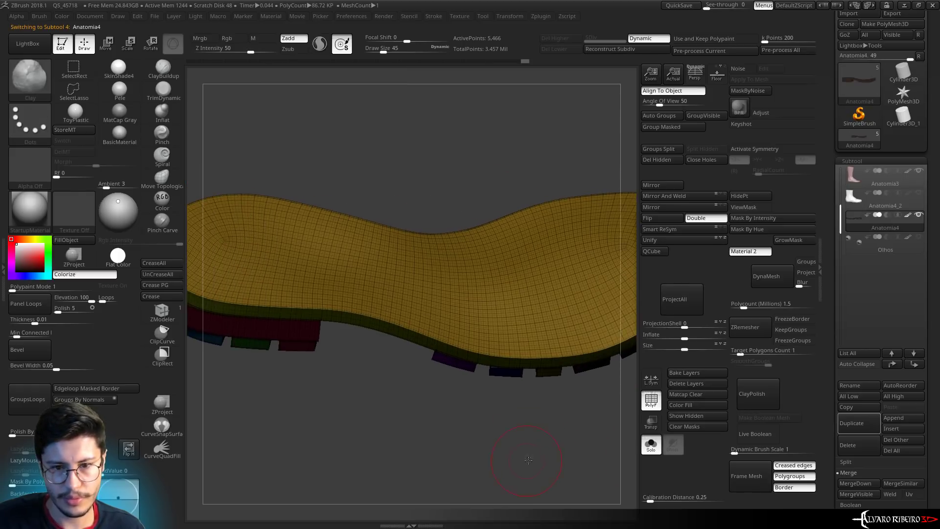
left_click(651, 399)
left_click_drag(620, 421, 638, 407)
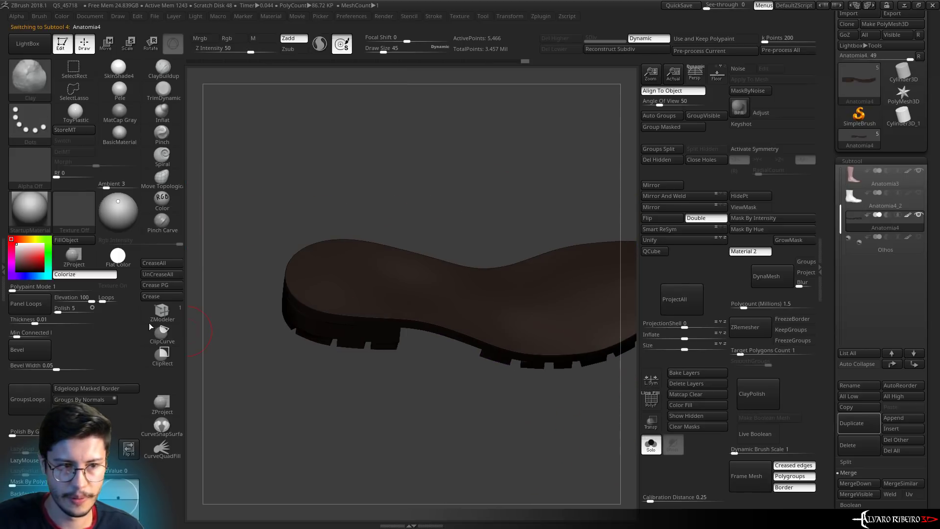
Turn off the sole's Colorize so it renders grey, and frame the whole sole
left_click(101, 275)
key("f")
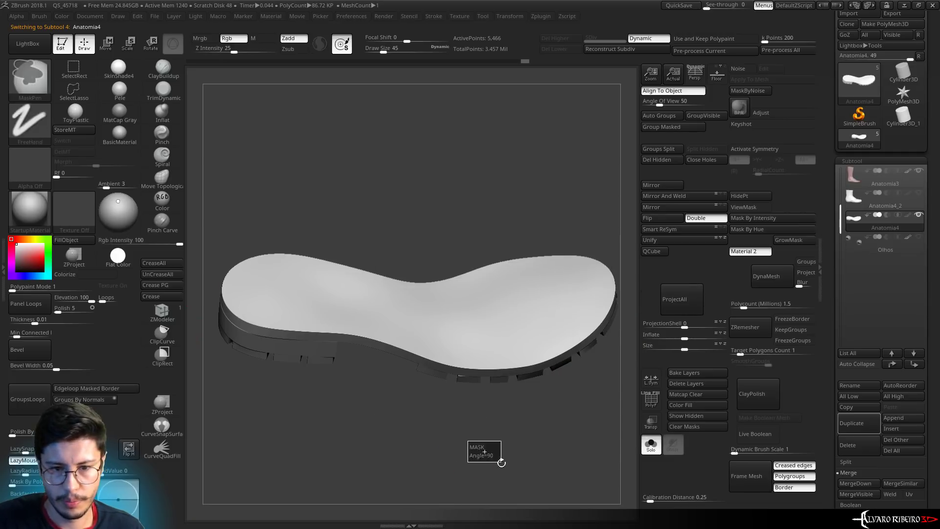
key("r")
mouse_move(509, 205)
left_mouse_down()
mouse_move(519, 234)
mouse_move(382, 281)
left_mouse_up()
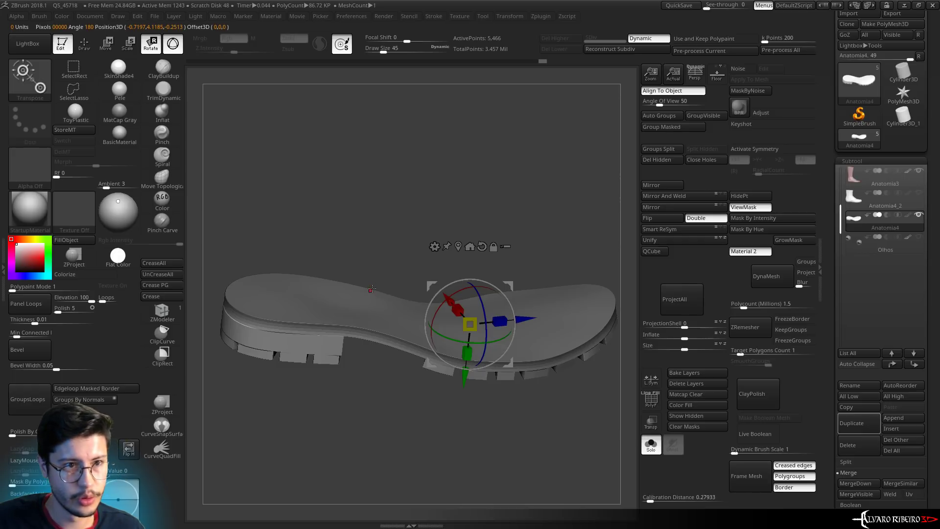
key("w")
key("y")
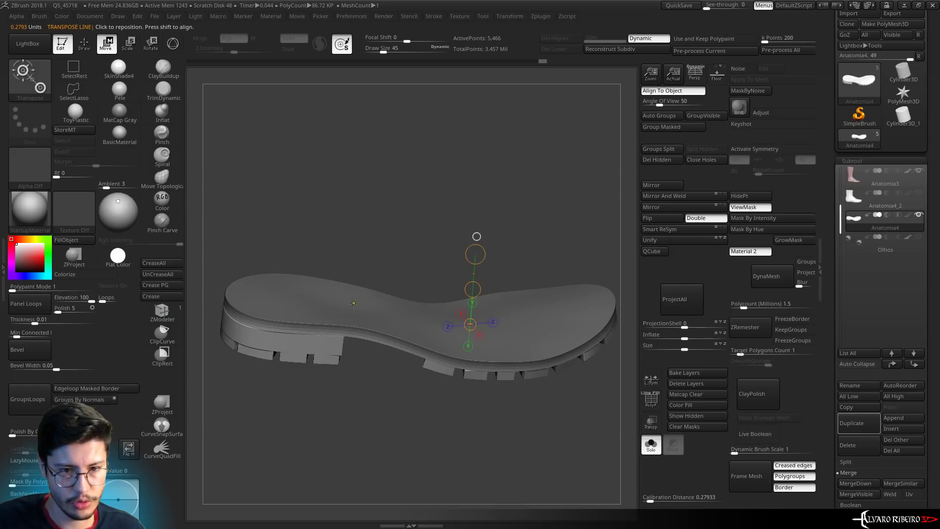
key("q")
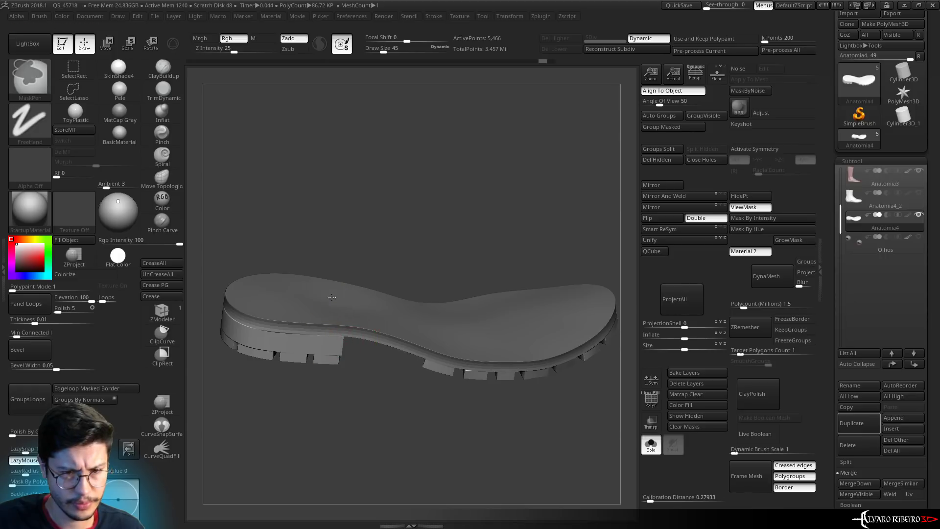
Mask the sole's inner top, blurring then sharpening the mask so only the rim stays free
left_click(332, 297, "ctrl")
left_click(332, 297, "ctrl")
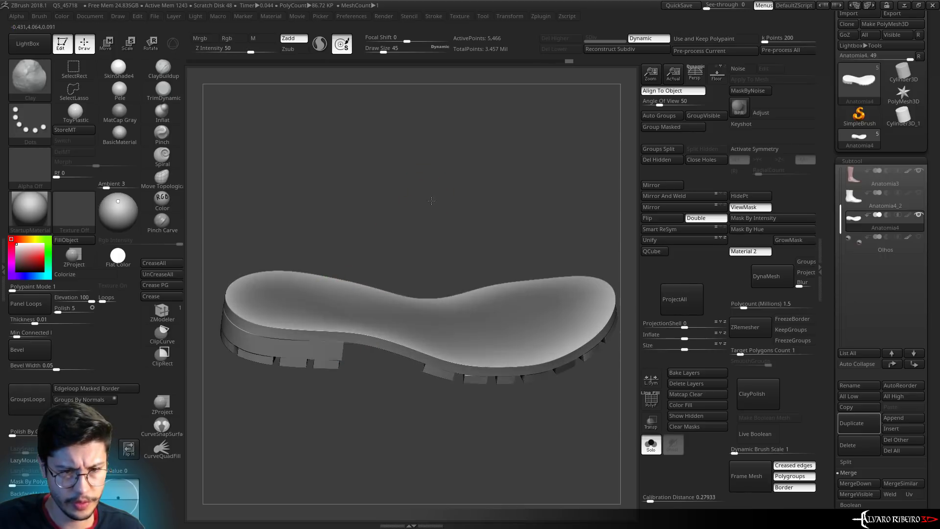
key("ctrl")
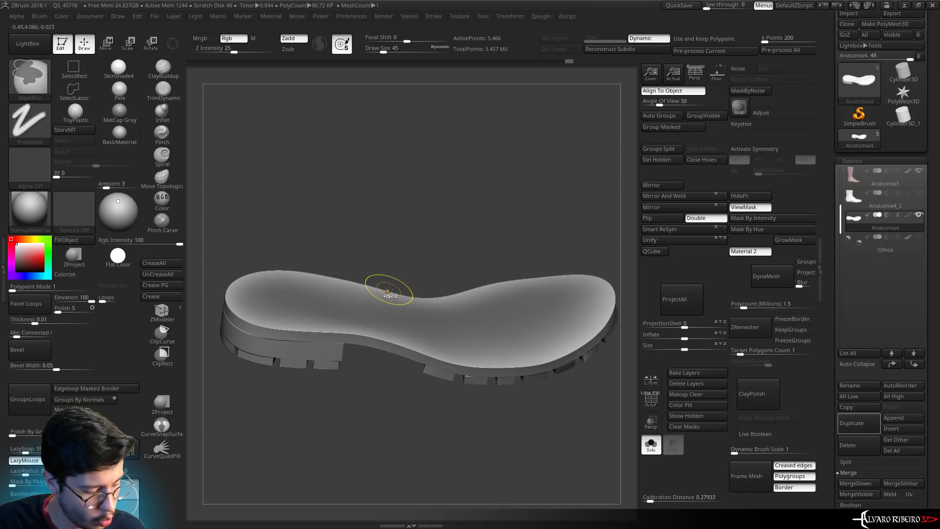
left_click(379, 307, "ctrl+alt")
left_click(381, 306, "ctrl+alt")
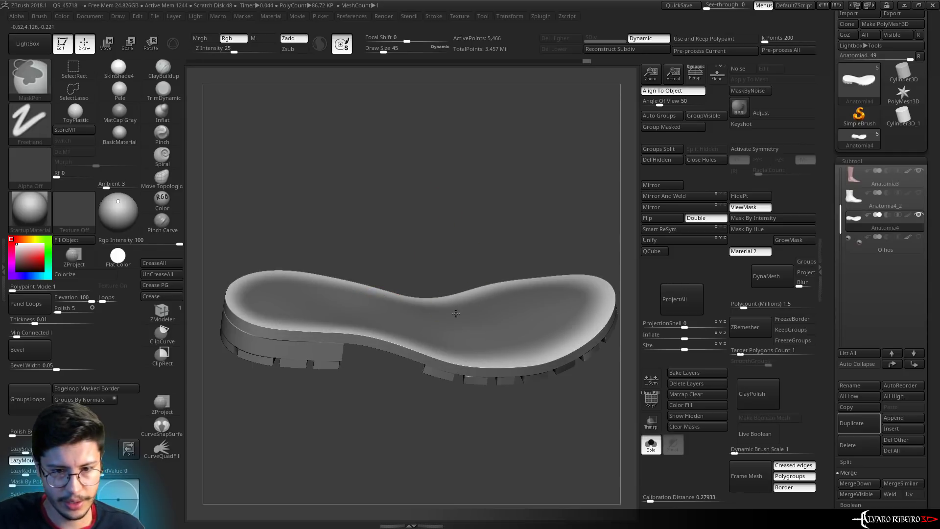
left_click(447, 224, "ctrl+alt")
mouse_move(447, 224)
left_mouse_down()
mouse_move(452, 208)
mouse_move(464, 212)
left_mouse_up()
left_click_drag(454, 428, 450, 372, "shift")
key("w")
left_click_drag(348, 302, 351, 223)
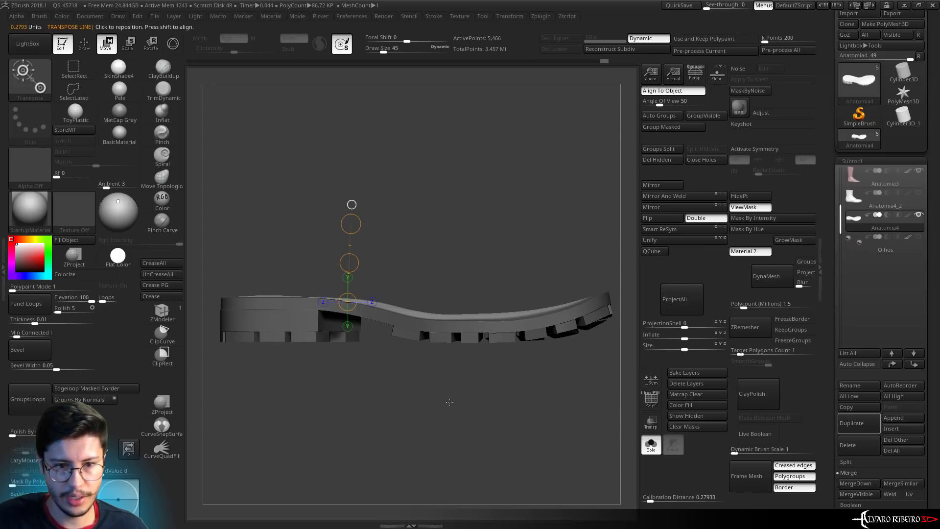
Lift the sole's unmasked rim upward into a lip with a Move transpose line
mouse_move(433, 319)
left_mouse_down()
mouse_move(435, 258)
mouse_move(436, 269)
left_mouse_up()
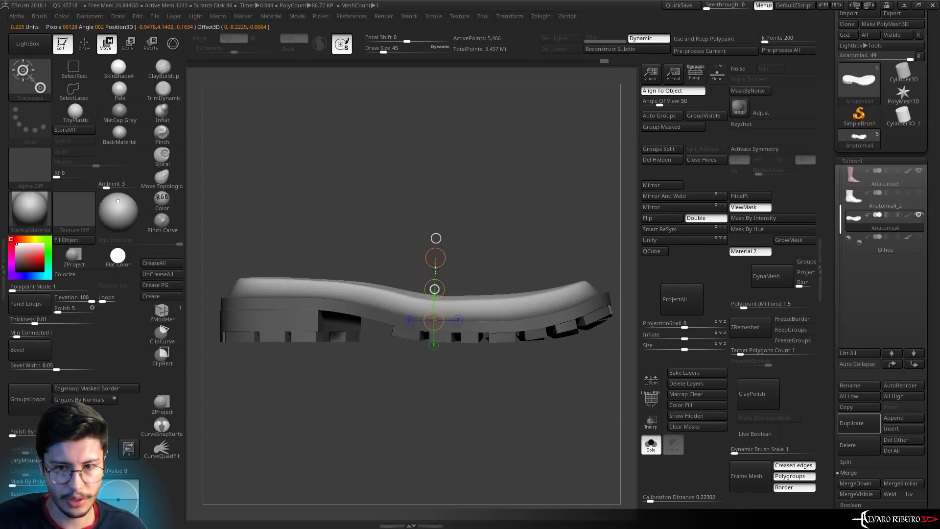
left_click_drag(509, 191, 529, 222)
left_click_drag(569, 346, 587, 372, "shift")
Show the foot and boot on the sole, check the fit in transparency, and select the boot
left_click(650, 444)
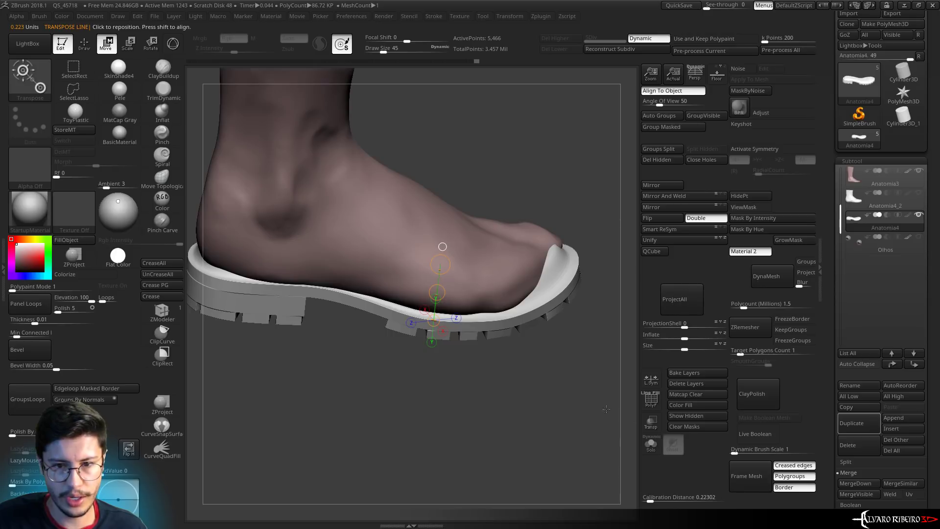
left_click(919, 194)
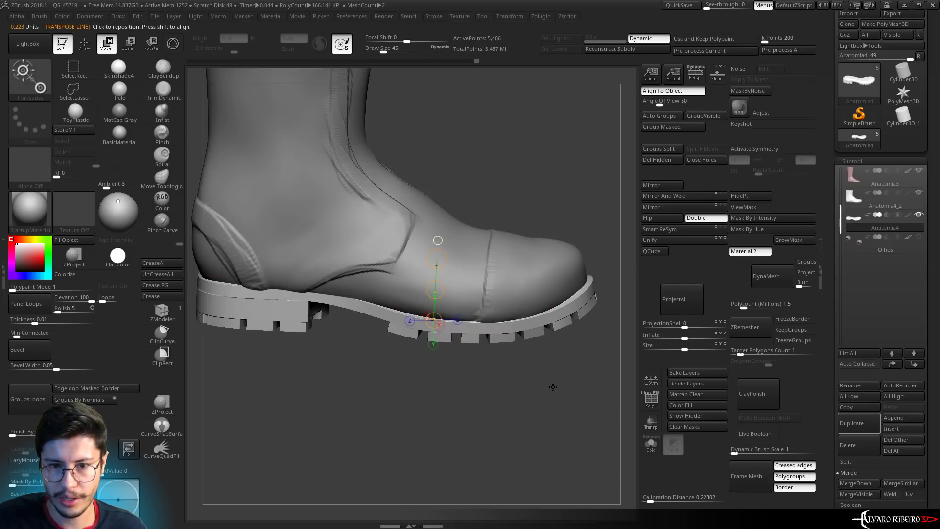
left_click(651, 421)
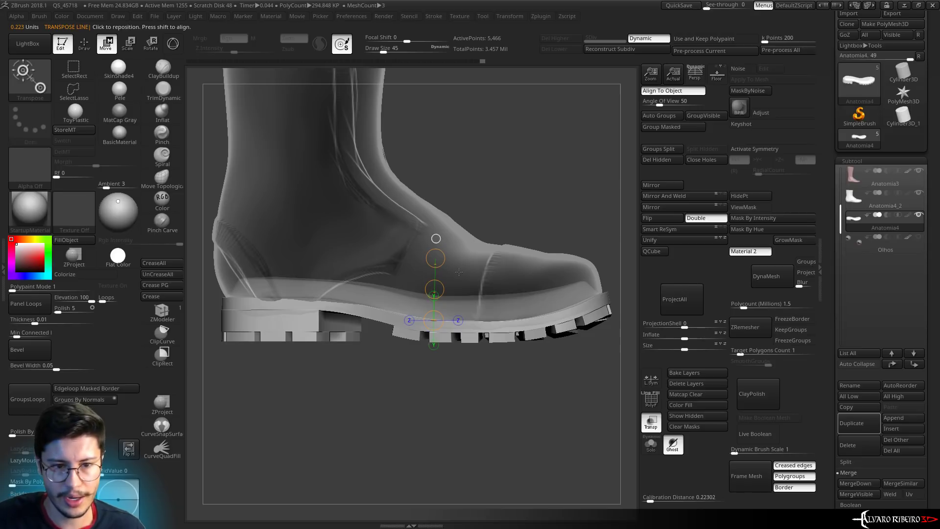
left_click(651, 421)
key("f")
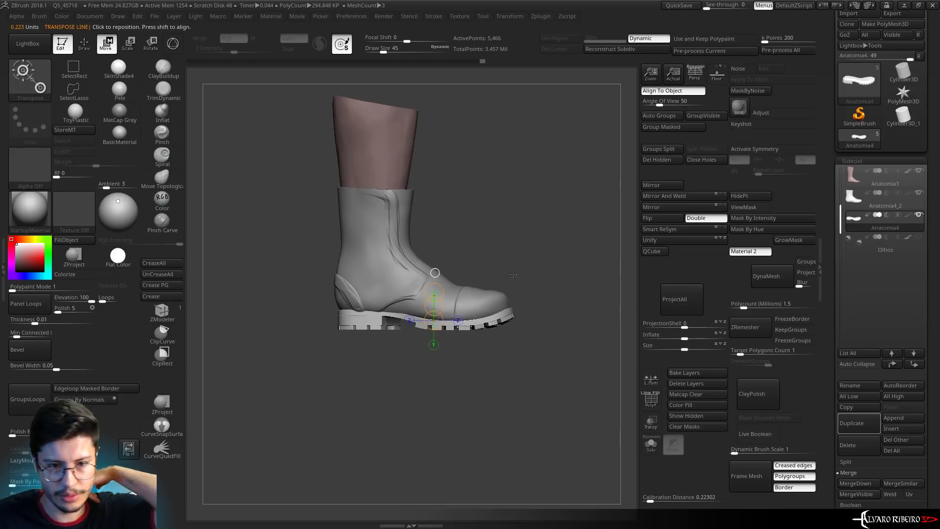
left_click_drag(513, 274, 356, 241)
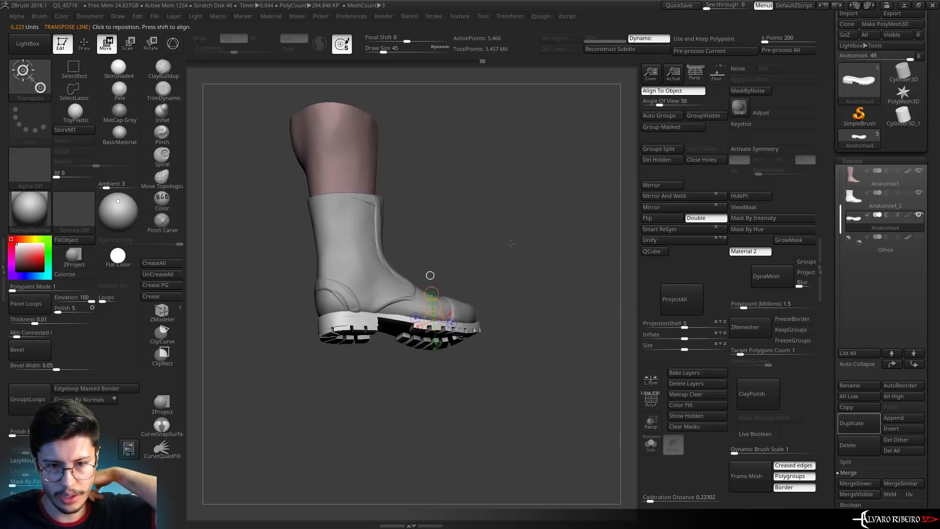
left_click(356, 241, "alt")
key("f")
key("q")
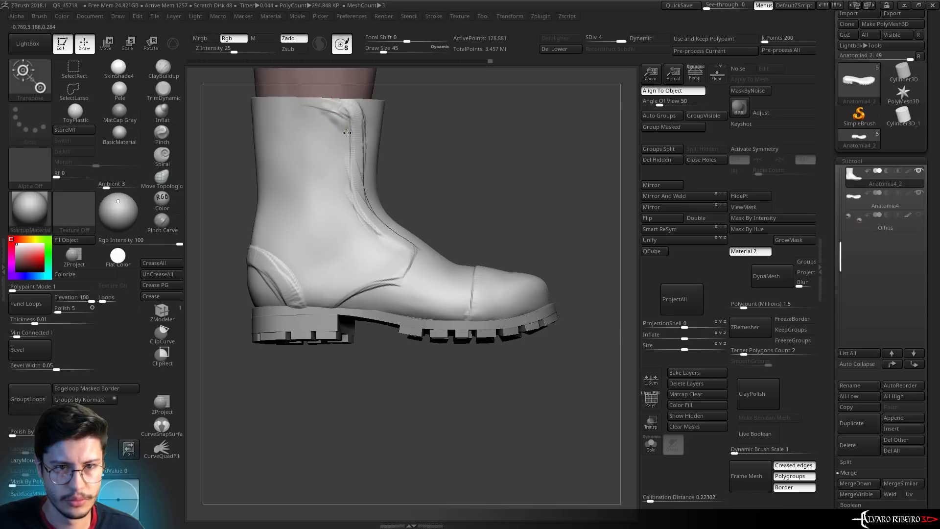
Flatten the boot shaft from the top toward the seam with TrimDynamic and Shift-smoothing
key("b")
key("t")
key("d")
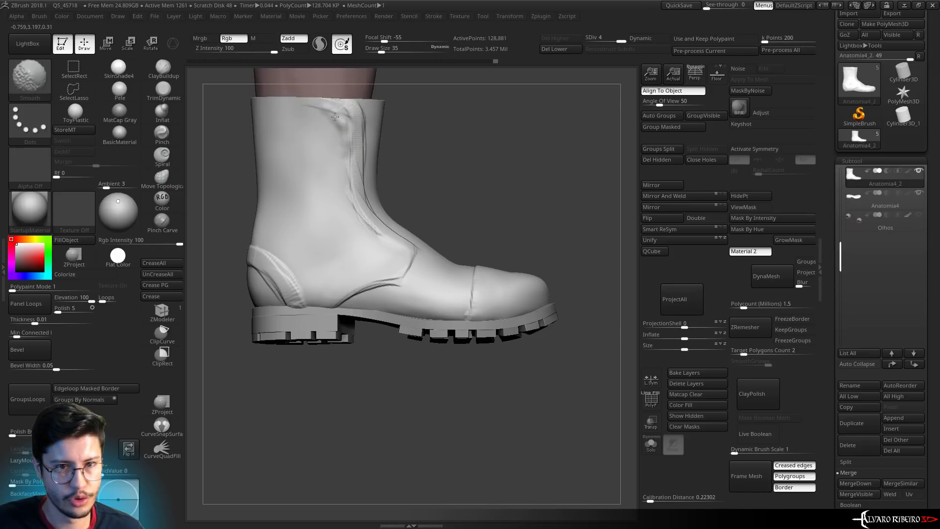
left_click_drag(321, 108, 345, 172)
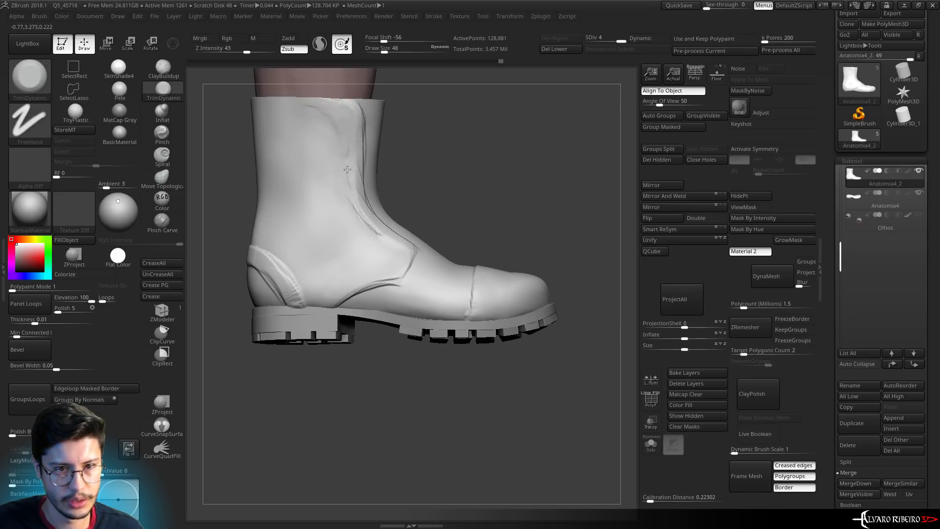
key("shift")
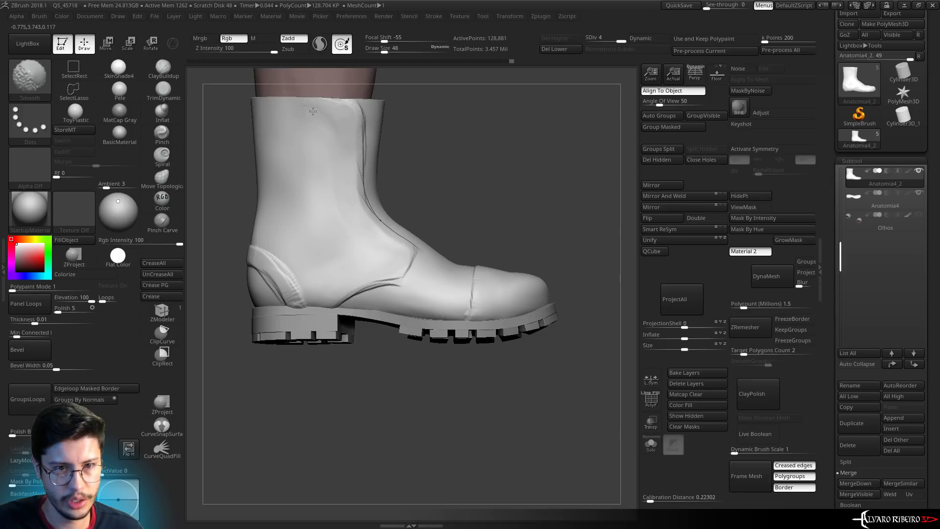
left_click_drag(378, 152, 357, 162)
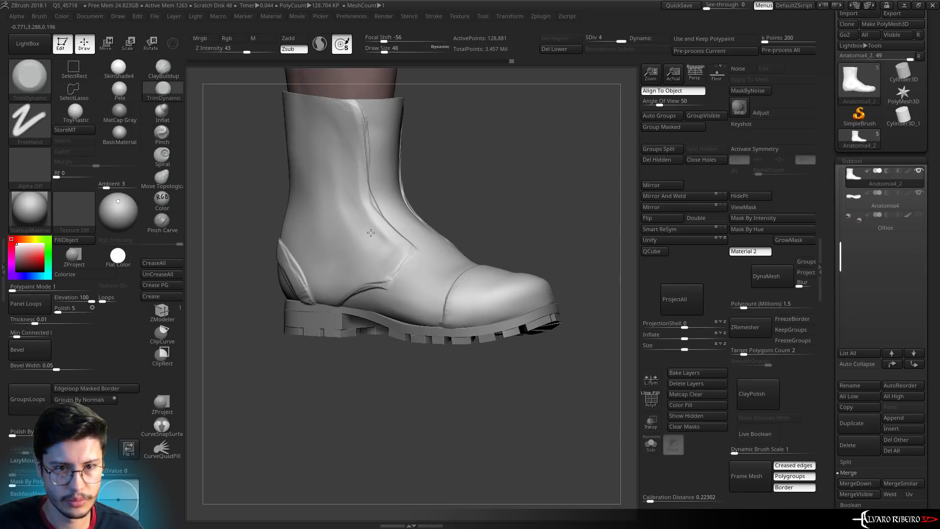
left_click_drag(331, 195, 373, 128)
key("shift")
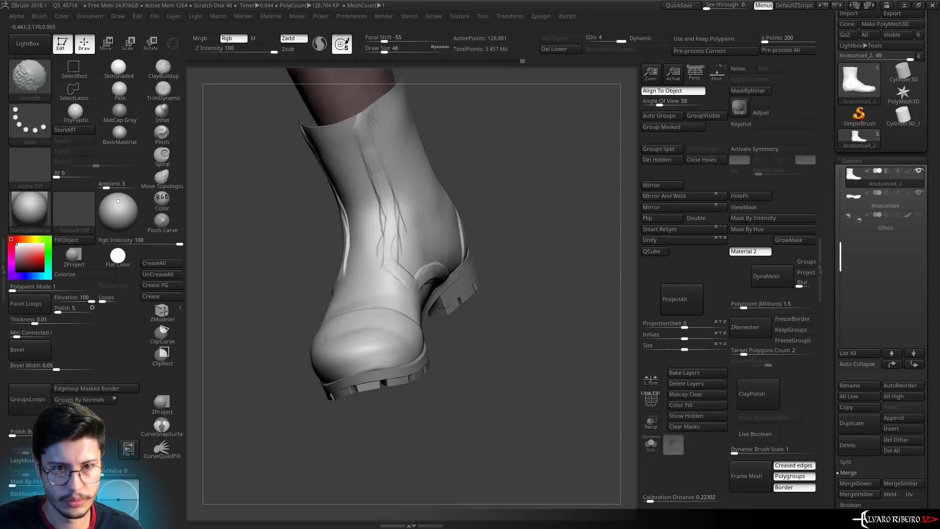
key("alt")
key("shift")
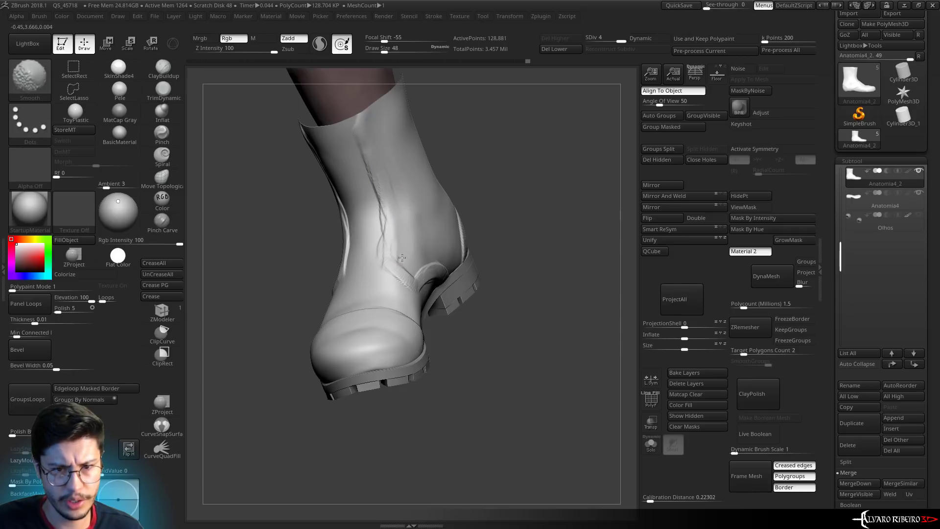
key("alt")
Continue trimming and smoothing along the boot's side and heel
left_click_drag(393, 206, 421, 271)
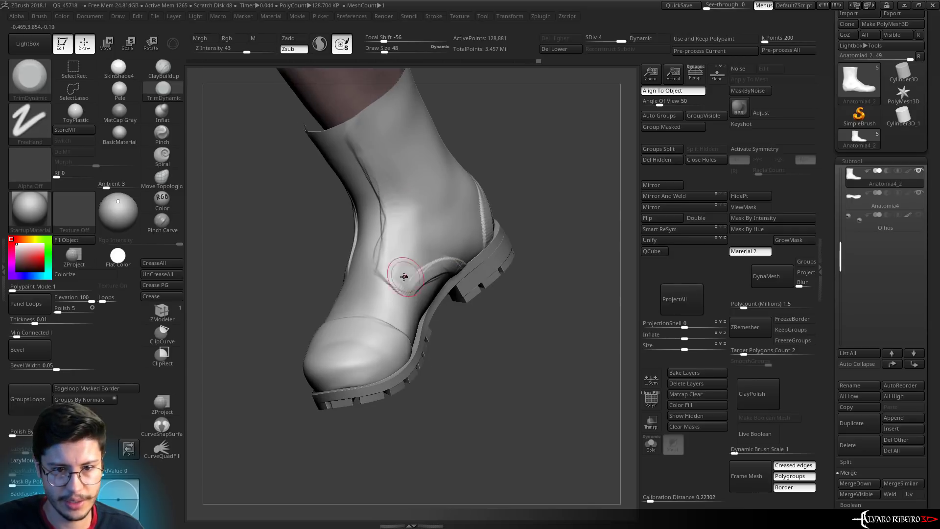
left_click_drag(456, 244, 412, 249, "shift")
key("alt")
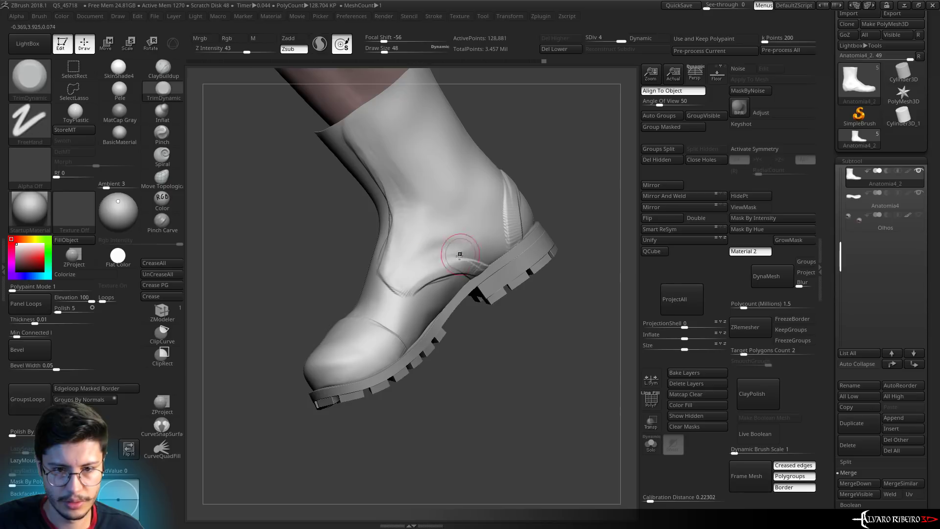
key("shift")
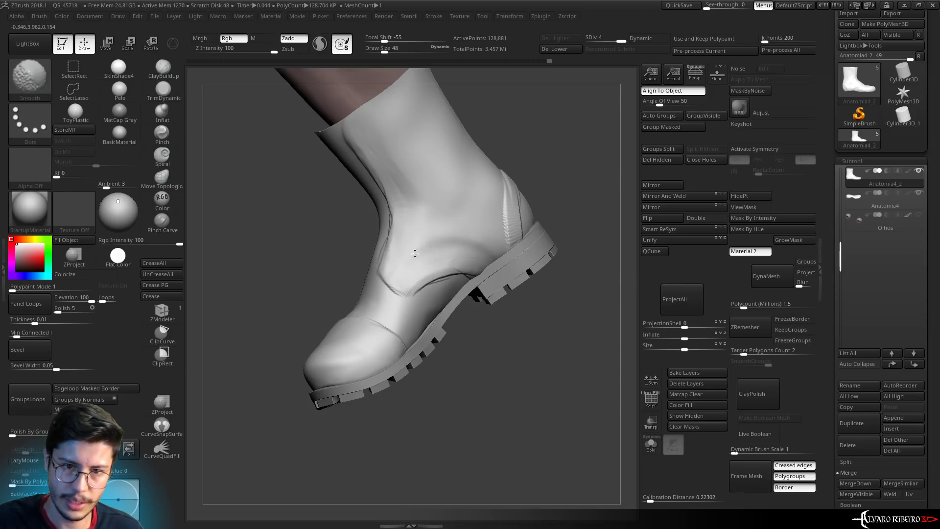
left_click_drag(414, 253, 526, 243, "shift")
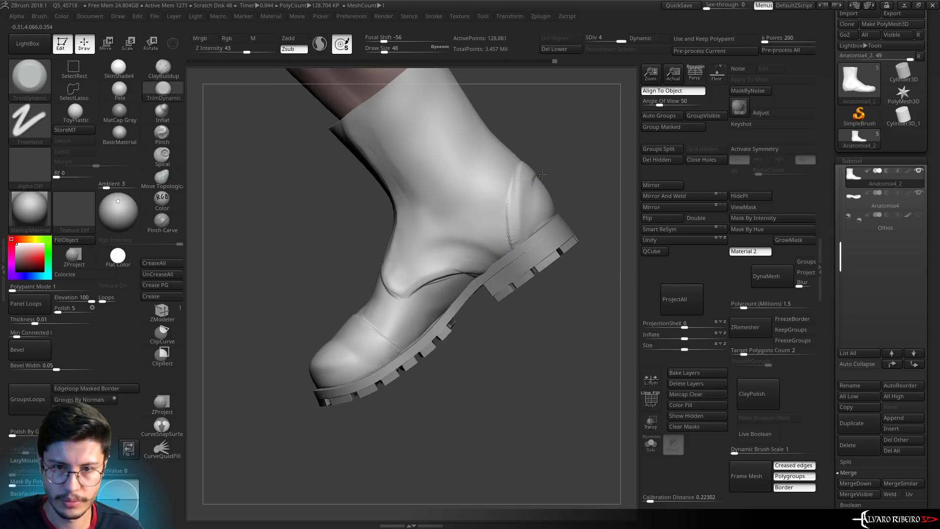
left_click_drag(534, 172, 559, 141)
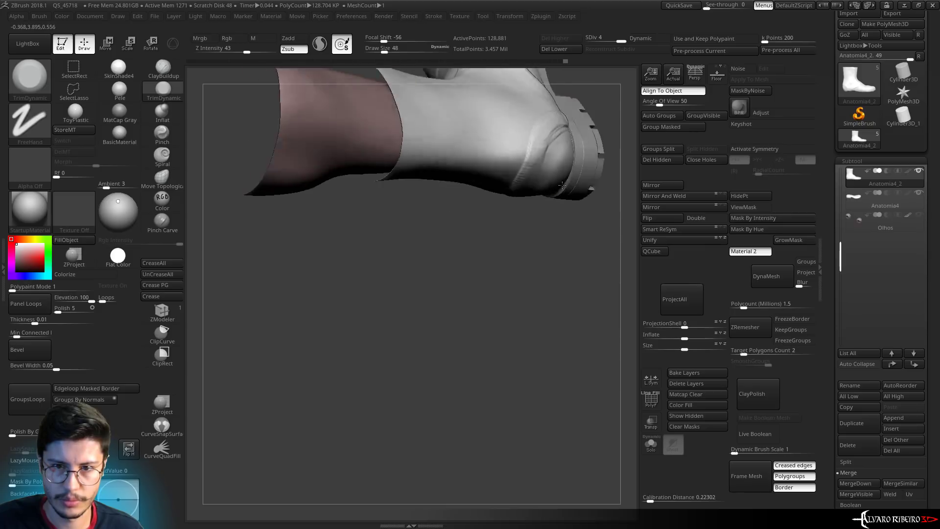
Build up the heel area with the Clay brush and smooth it, checking from several angles
key("b")
key("c")
key("l")
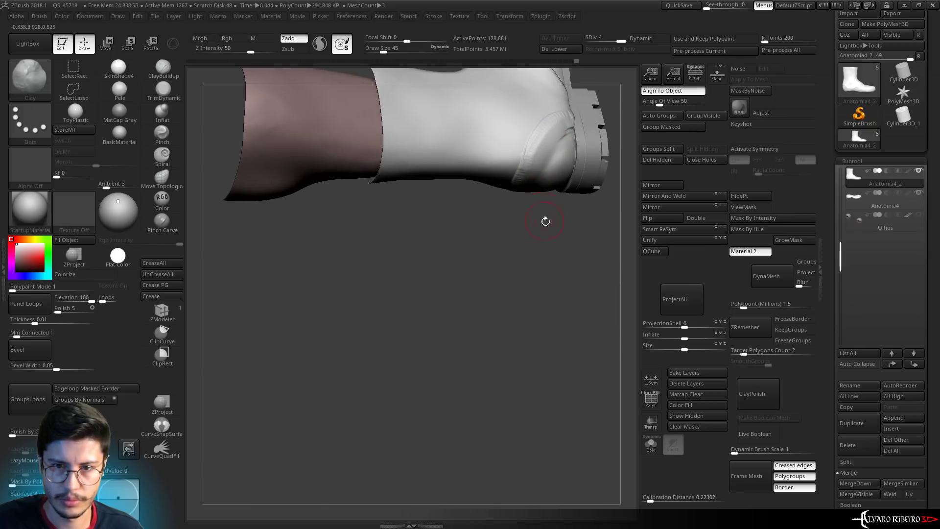
left_click_drag(546, 222, 550, 142)
key("shift")
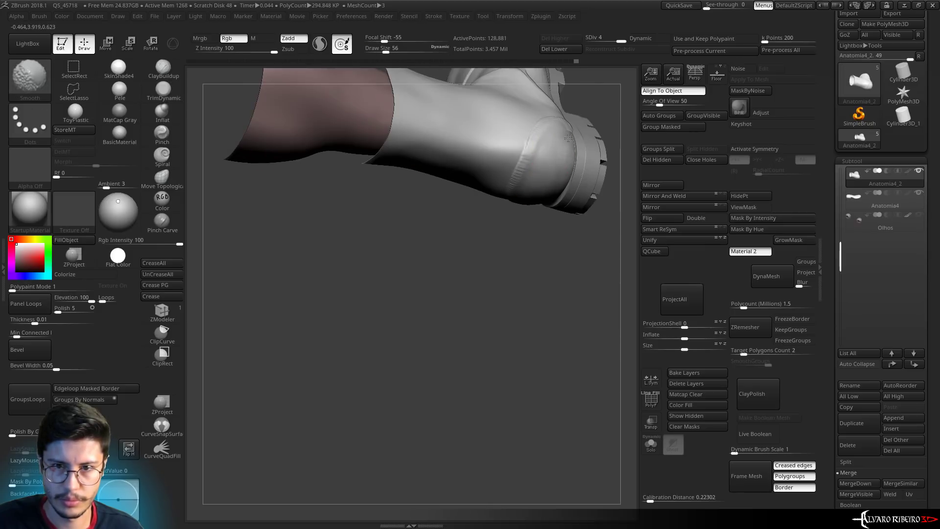
mouse_move(542, 196)
left_mouse_down()
mouse_move(566, 126)
mouse_move(449, 189)
left_mouse_up()
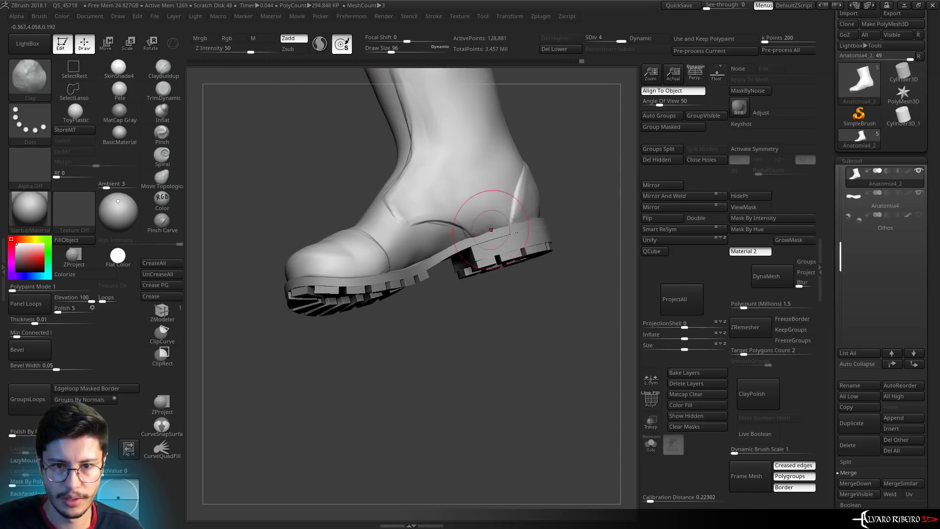
key("shift")
mouse_move(462, 95)
right_mouse_down()
mouse_move(451, 189)
mouse_move(558, 146)
mouse_move(540, 172)
mouse_move(563, 200)
mouse_move(462, 184)
mouse_move(526, 155)
mouse_move(489, 183)
mouse_move(489, 244)
right_mouse_up()
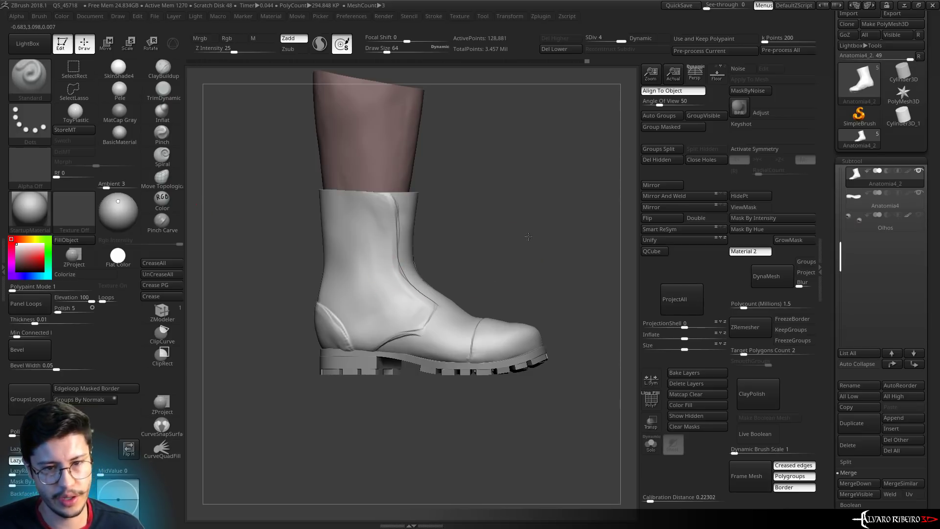
Adjust the brush size through 112, 82 and 78 while framing the heel and ankle
right_click_drag(529, 237, 519, 238)
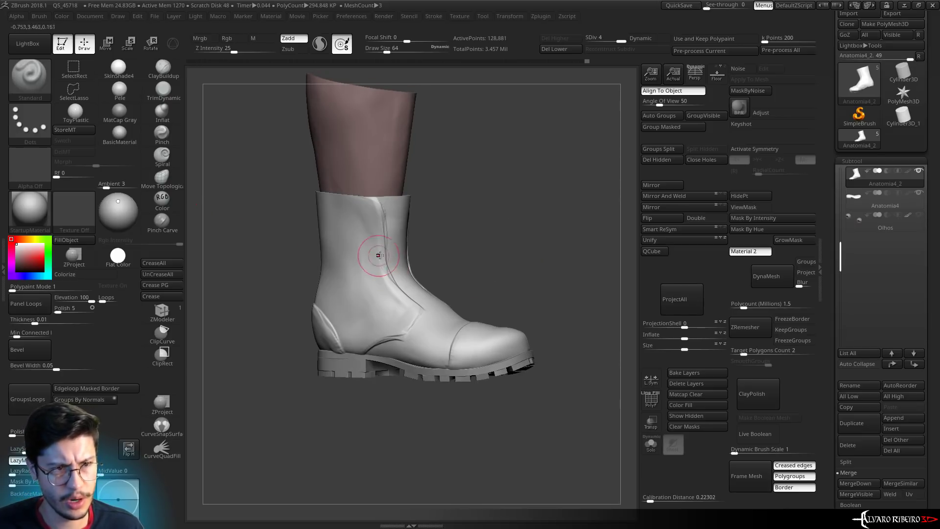
key("s")
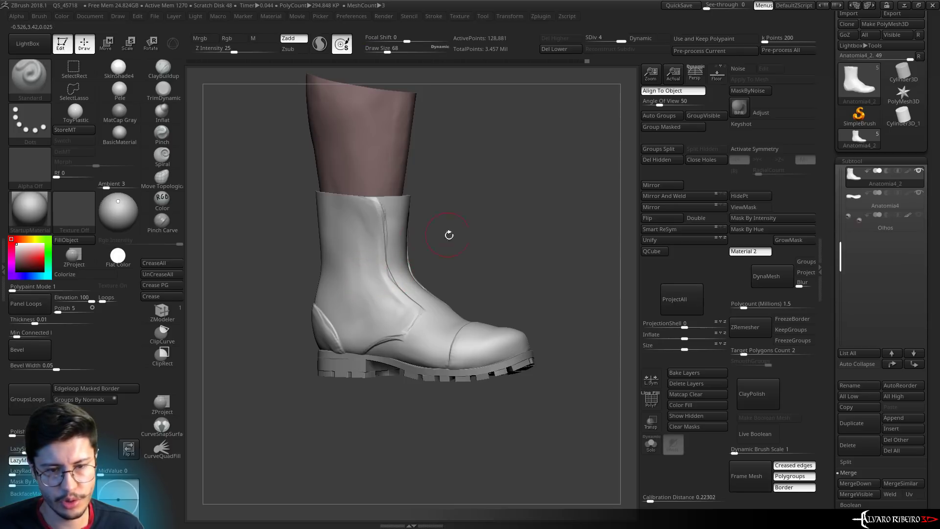
right_click_drag(447, 235, 431, 245)
key("s")
left_click_drag(385, 272, 339, 277)
key("s")
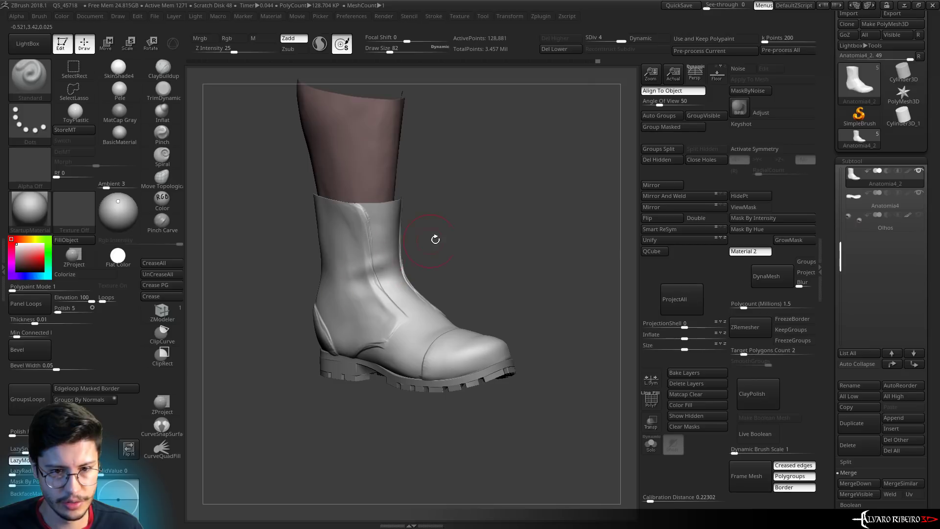
mouse_move(435, 240)
left_mouse_down()
mouse_move(388, 279)
mouse_move(490, 234)
mouse_move(431, 252)
mouse_move(478, 228)
left_mouse_up()
key("s")
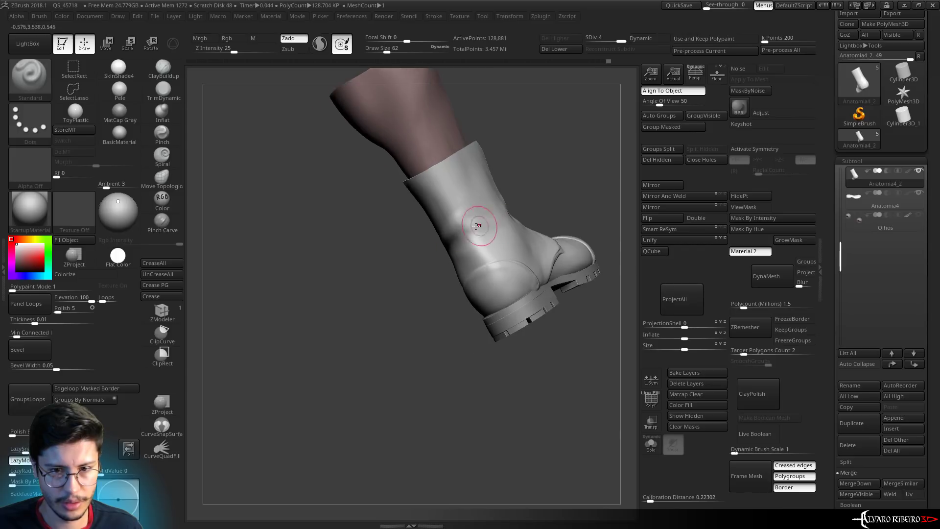
mouse_move(479, 247)
right_mouse_down()
mouse_move(493, 262)
mouse_move(524, 211)
mouse_move(475, 205)
right_mouse_up()
key("s")
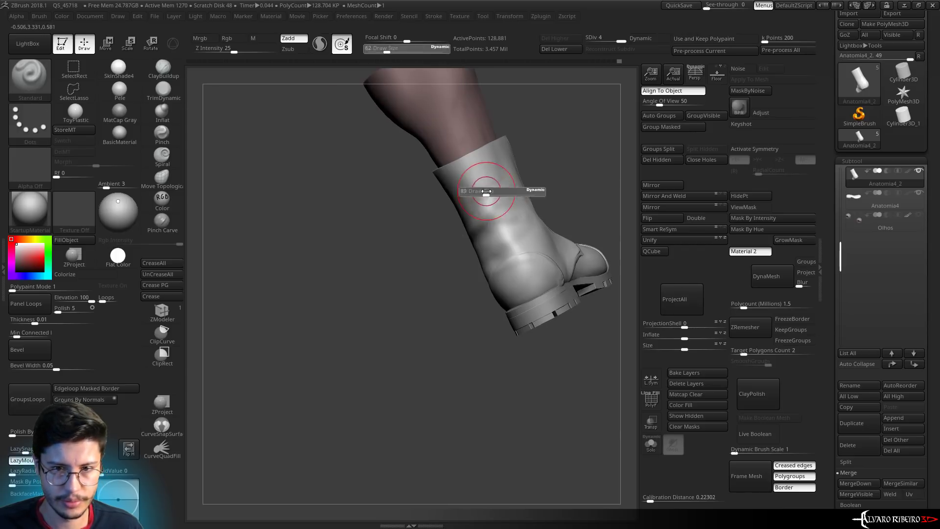
key("s")
key("shift")
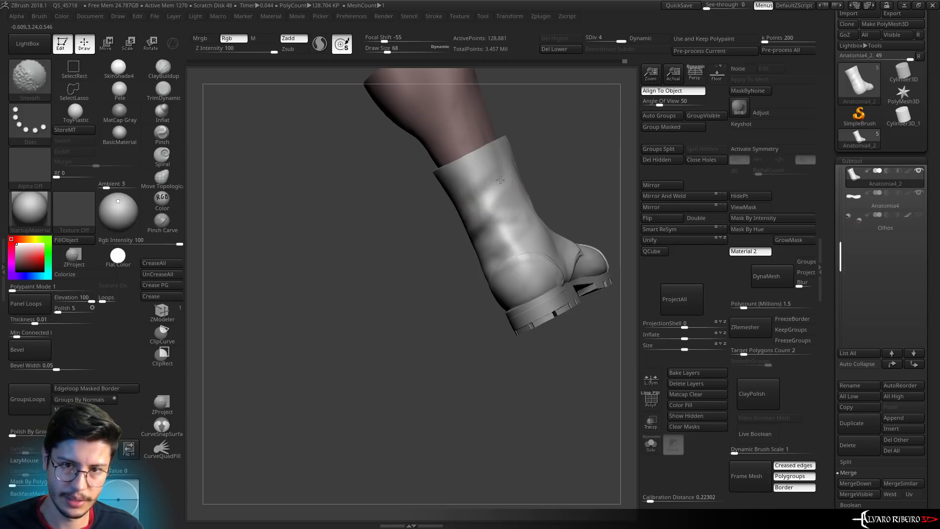
right_click_drag(515, 223, 601, 58, "shift")
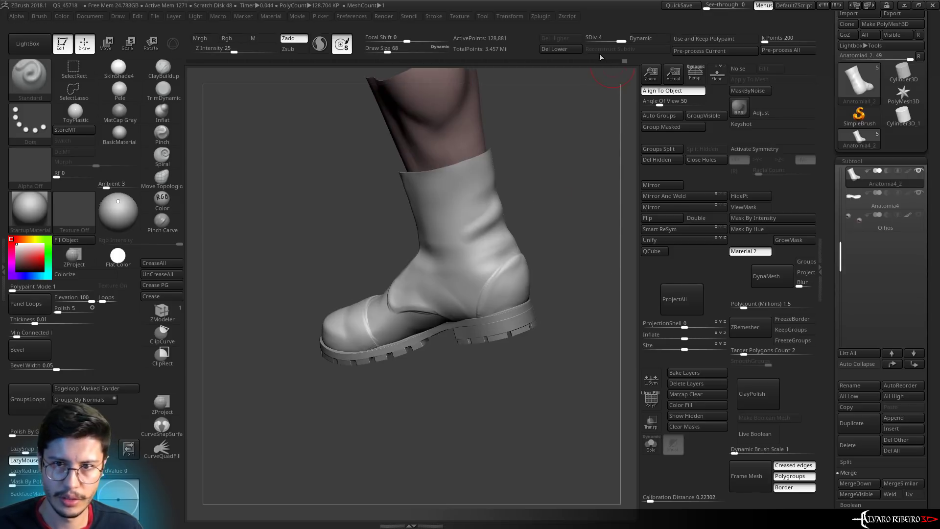
At subdivision level 3, sculpt and smooth soft folds around the ankle
left_click(606, 39)
key("shift")
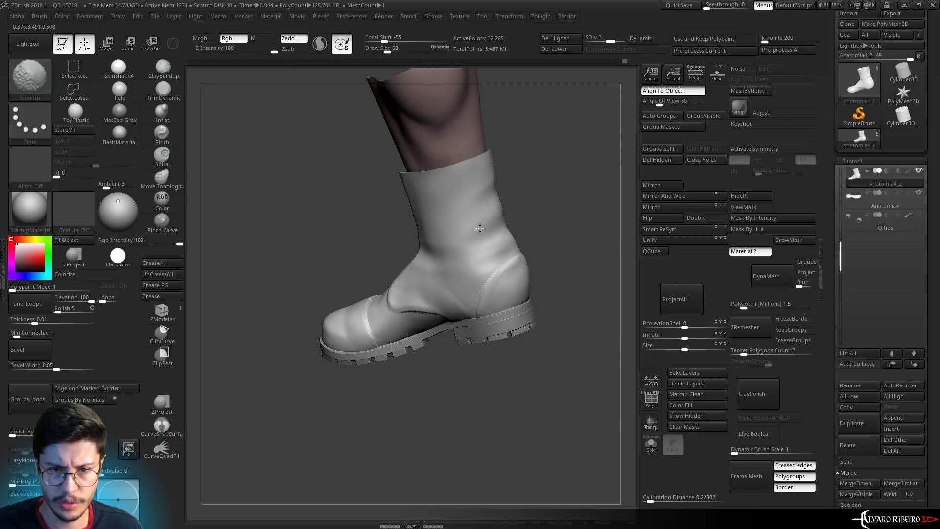
mouse_move(480, 228)
right_mouse_down("shift")
mouse_move(472, 199)
mouse_move(448, 284)
mouse_move(409, 249)
right_mouse_up("shift")
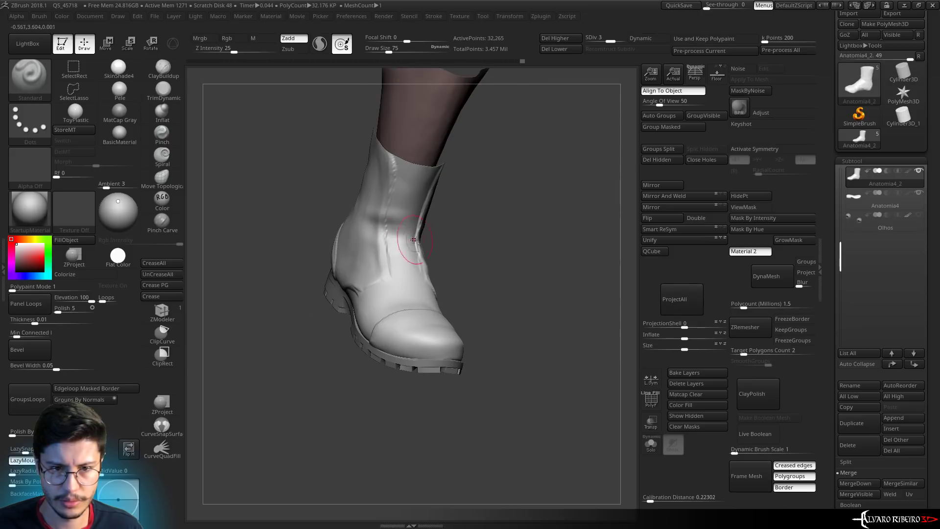
right_click_drag(380, 210, 490, 194)
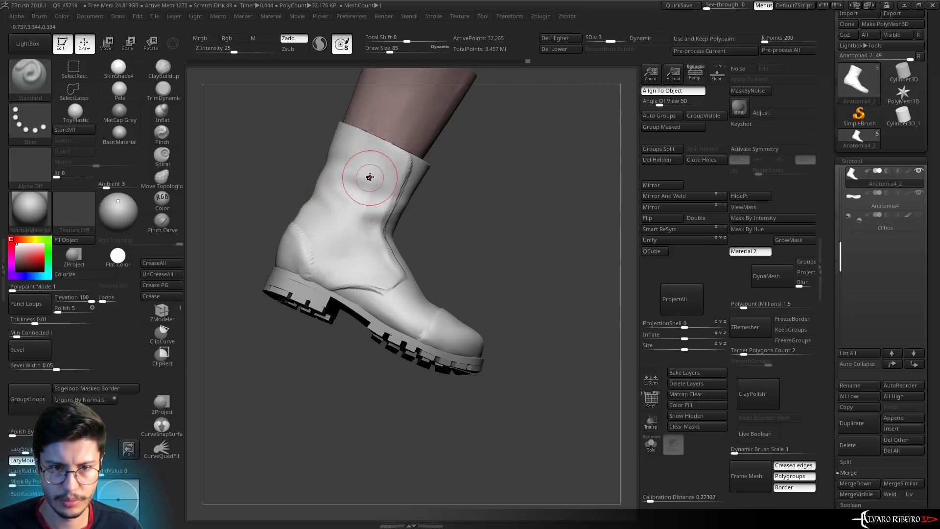
right_click_drag(392, 185, 402, 186)
left_click_drag(402, 186, 441, 178, "shift")
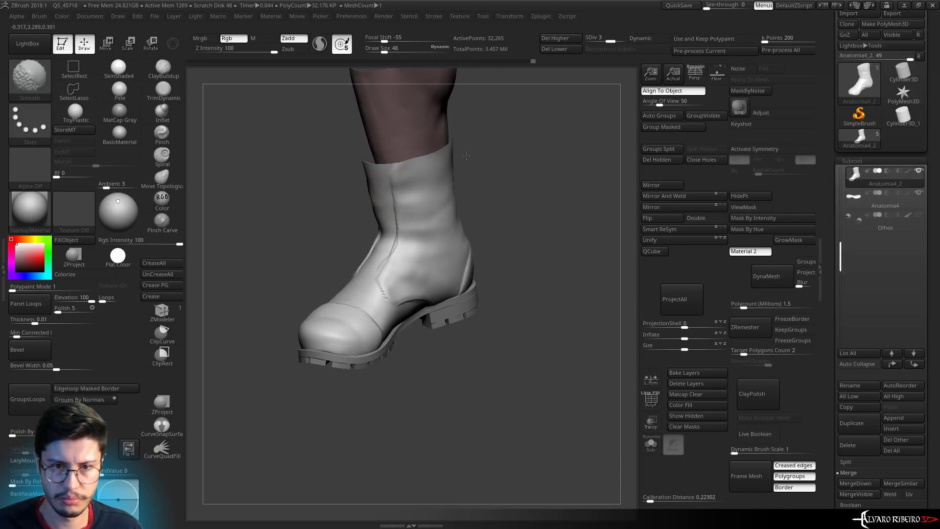
right_click_drag(466, 155, 416, 194)
key("shift")
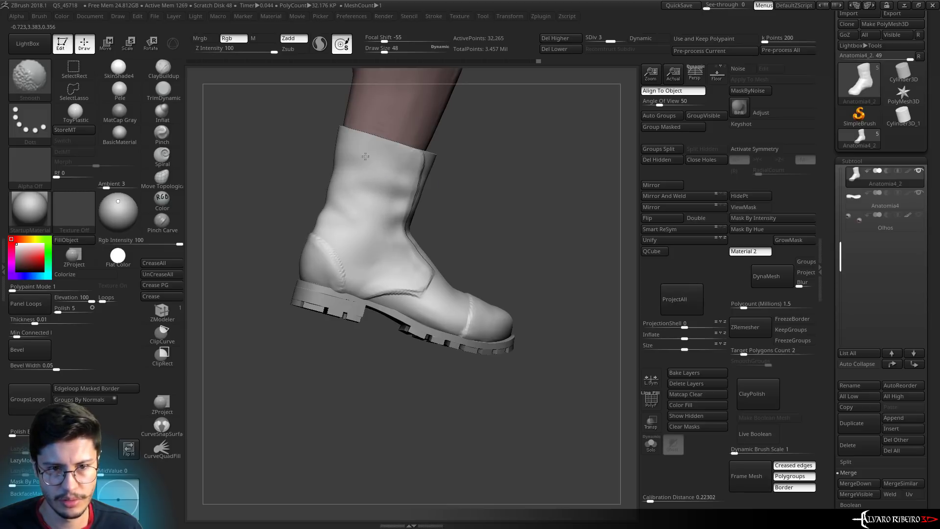
left_click_drag(365, 156, 445, 217, "shift")
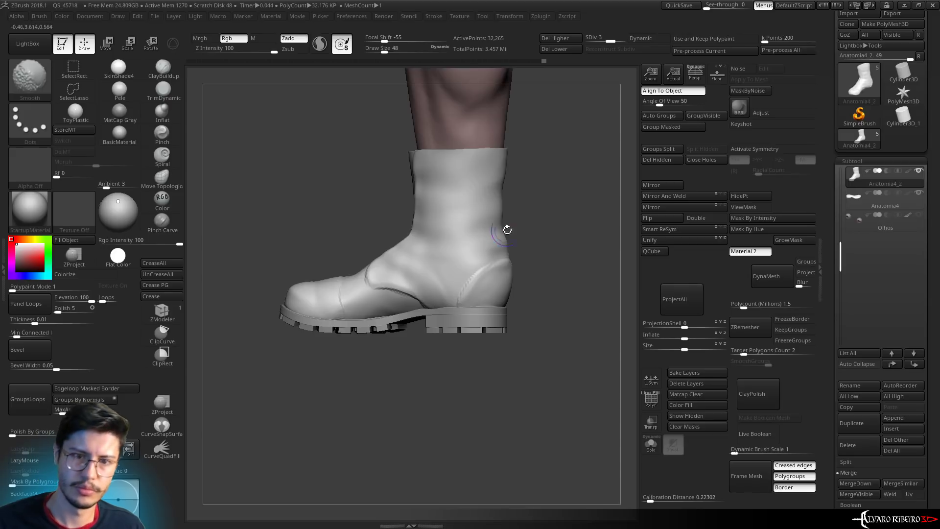
mouse_move(507, 229)
left_mouse_down()
mouse_move(571, 189)
mouse_move(509, 214)
mouse_move(534, 262)
mouse_move(516, 231)
mouse_move(510, 246)
left_mouse_up()
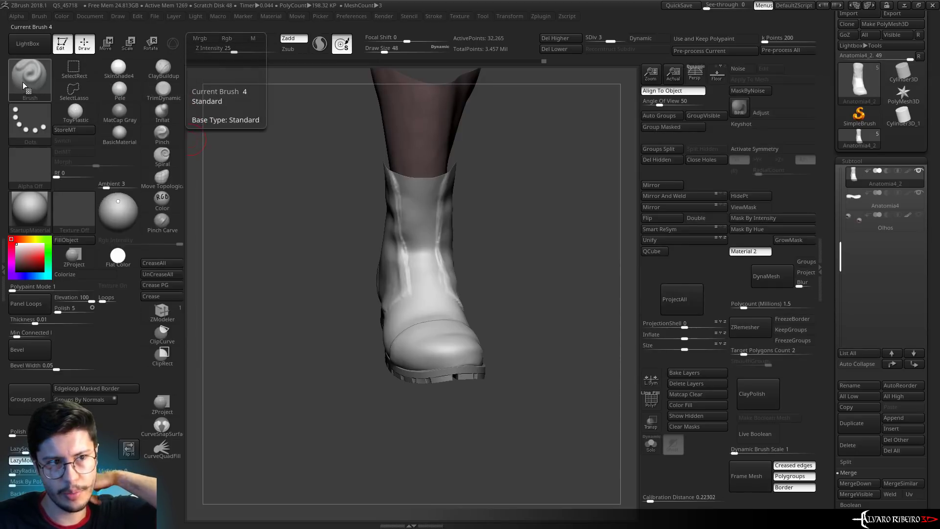
Choose the CurveStrapSnap brush, solo the leg mesh and delete its lower subdivision levels
left_click(23, 81)
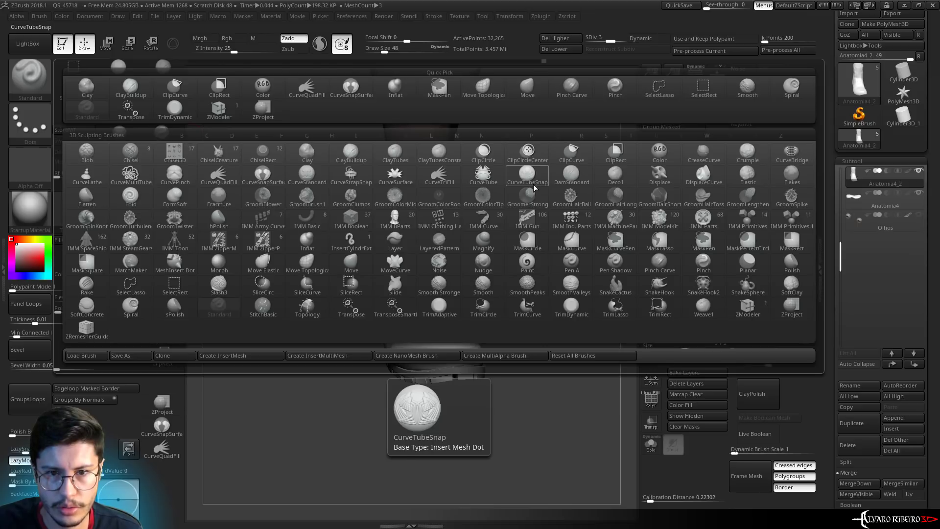
left_click(357, 182)
left_click_drag(471, 203, 486, 216)
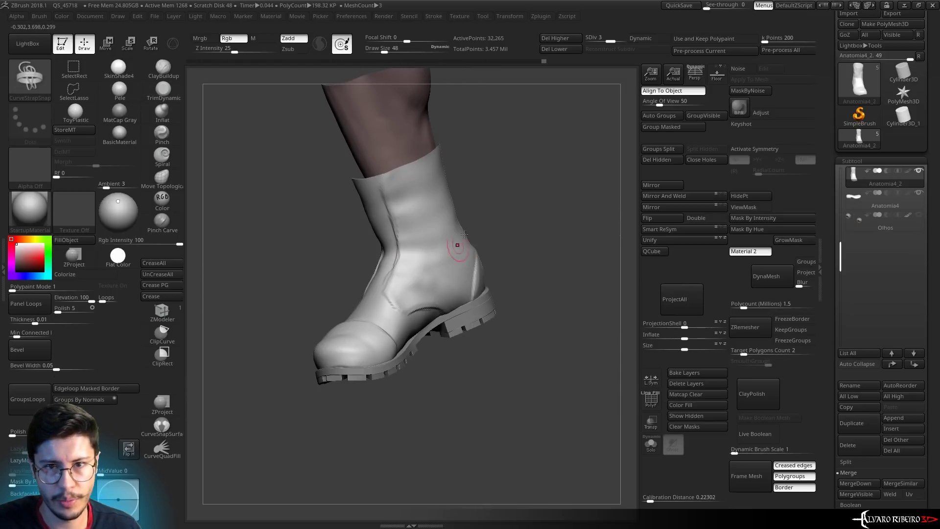
left_click(412, 206, "alt")
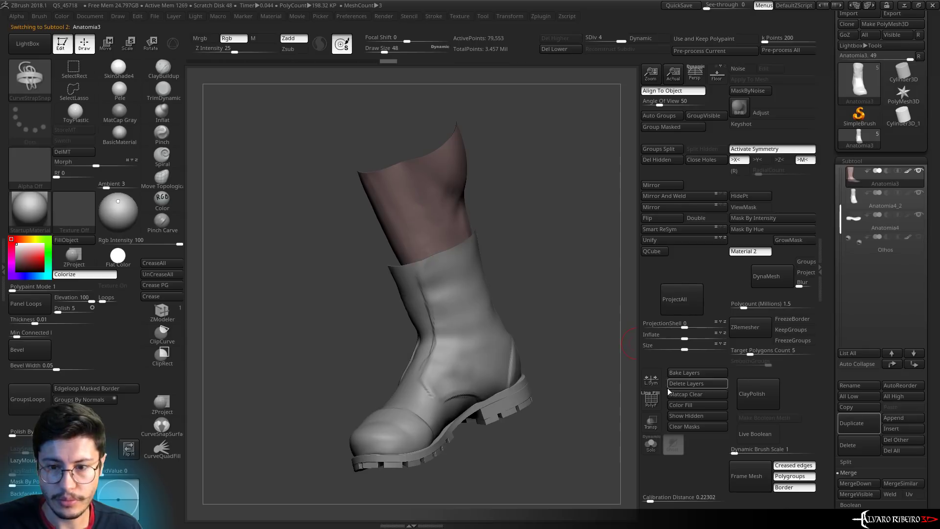
left_click(654, 451)
left_click_drag(582, 218, 606, 89)
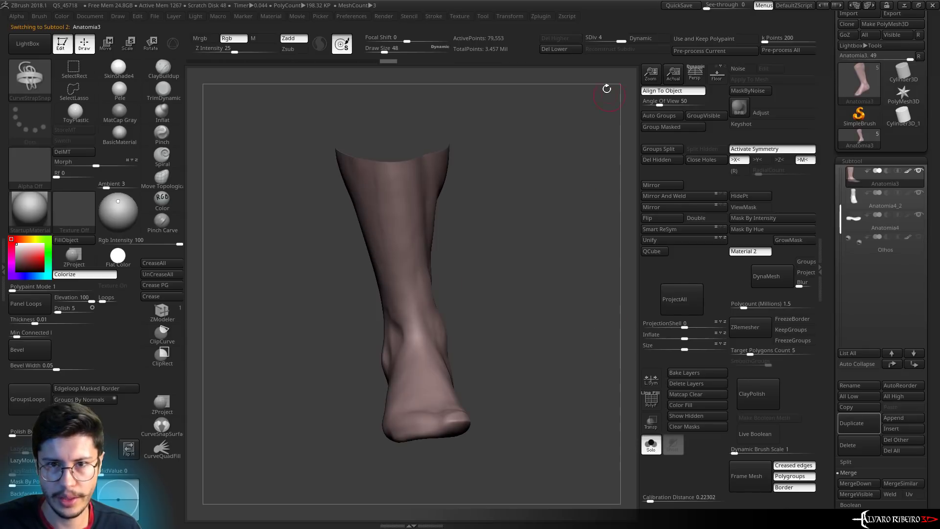
left_click(553, 49)
left_click_drag(470, 147, 484, 187)
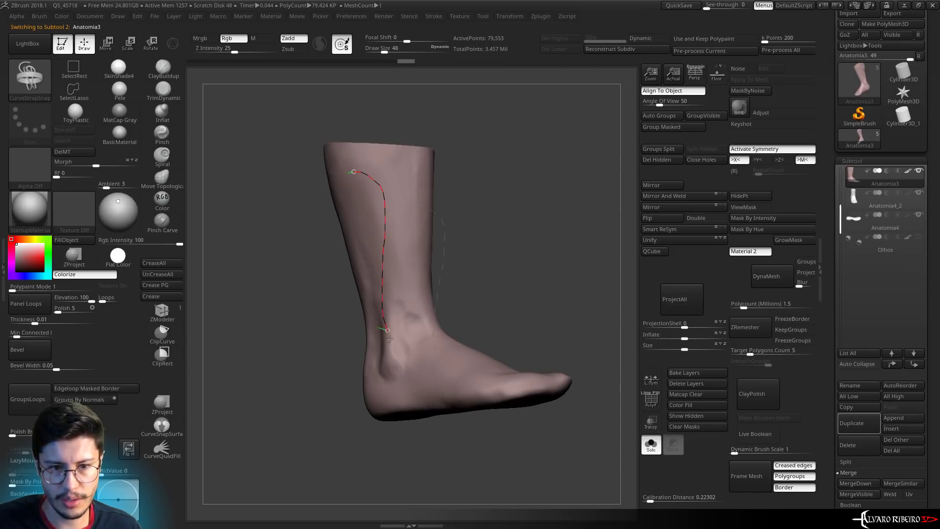
Try a strap curve down the leg, then undo it
left_click(455, 384)
left_click_drag(479, 181, 430, 244)
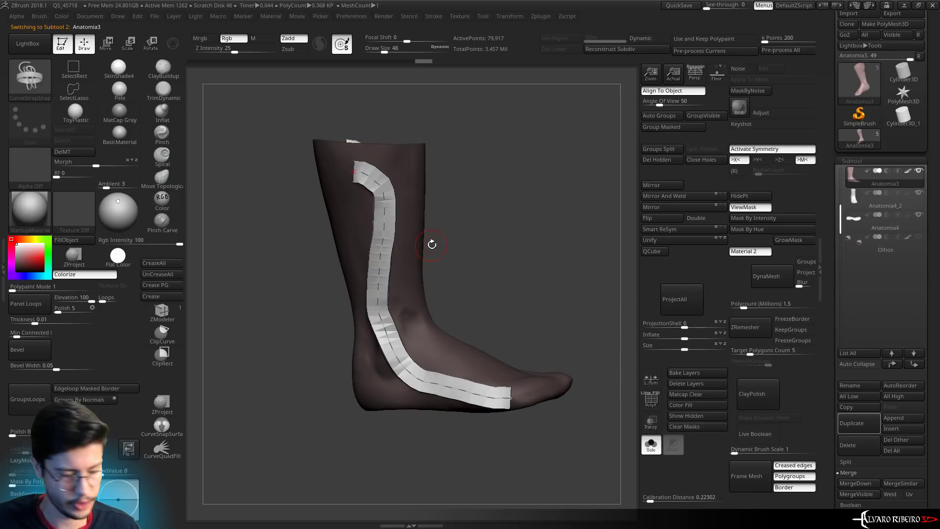
key("x")
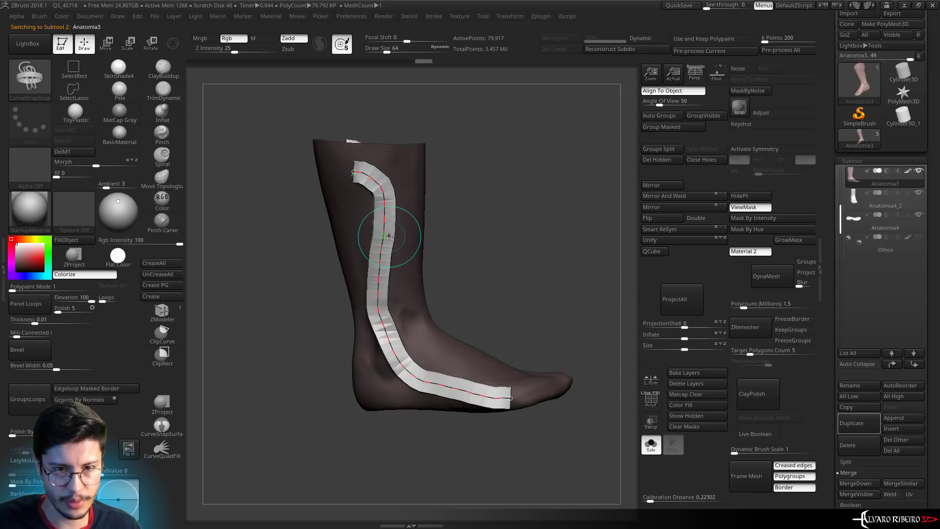
key("ctrl+z")
left_click_drag(595, 295, 632, 427)
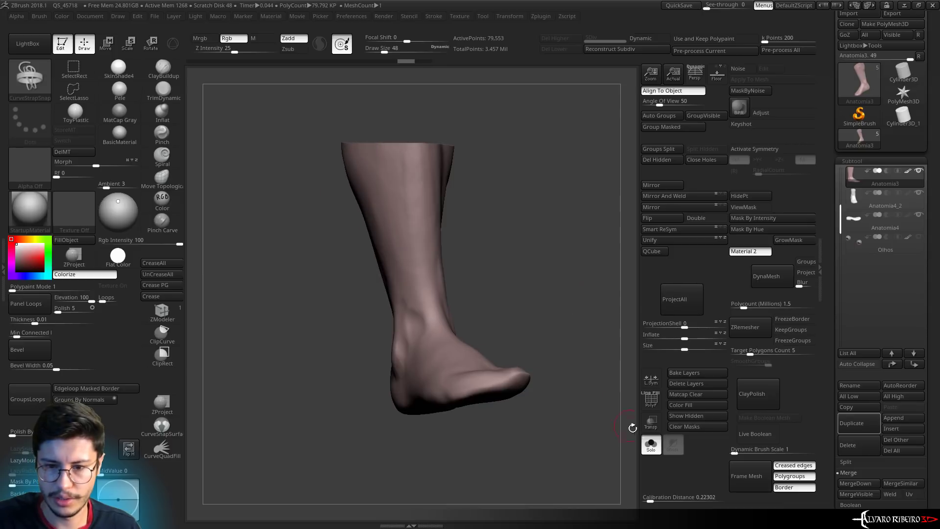
Ghost the boot with Transp and draw a strap strip down its front
left_click(650, 443)
left_click_drag(578, 245, 588, 274)
left_click(650, 422)
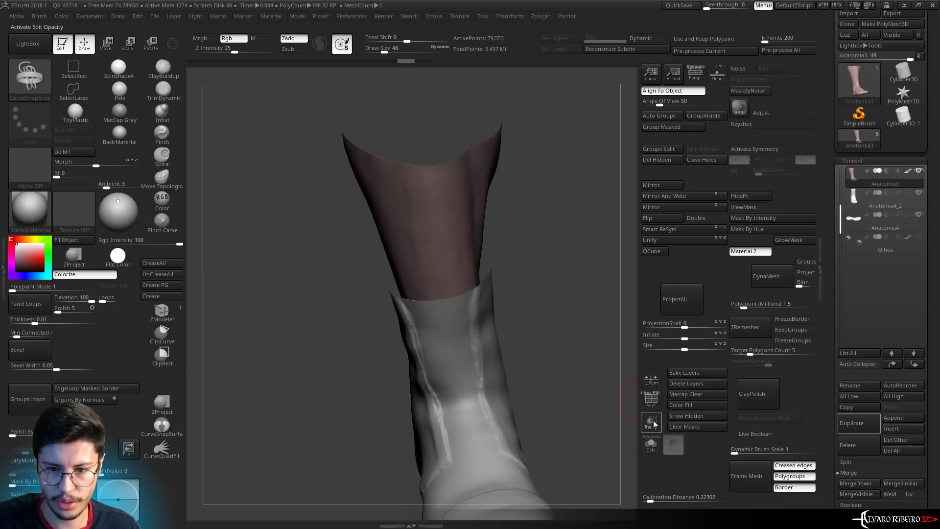
left_click(673, 444)
mouse_move(493, 362)
right_mouse_down()
mouse_move(537, 292)
mouse_move(464, 390)
right_mouse_up()
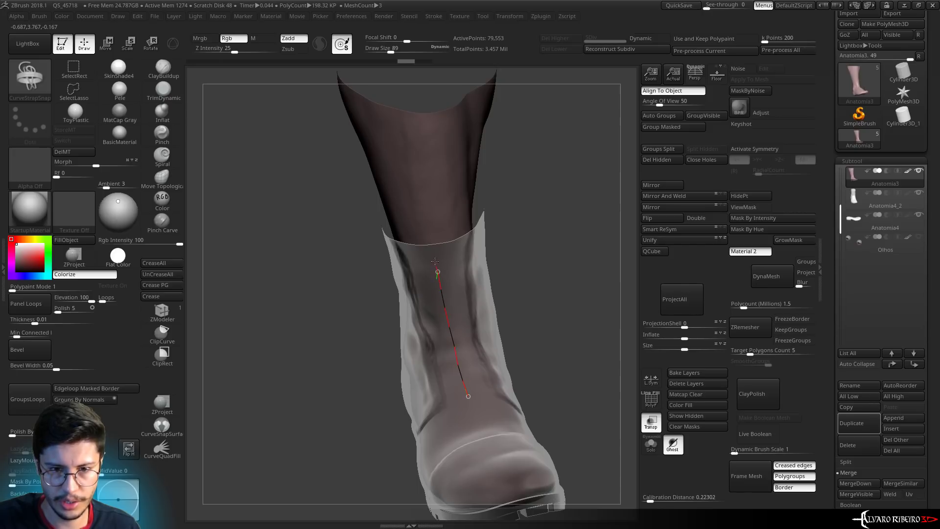
left_click(430, 243)
Solo the strap and separate it into subtool Anatomia4_1 with Split Hidden
left_click(654, 424)
left_click_drag(621, 372, 603, 279)
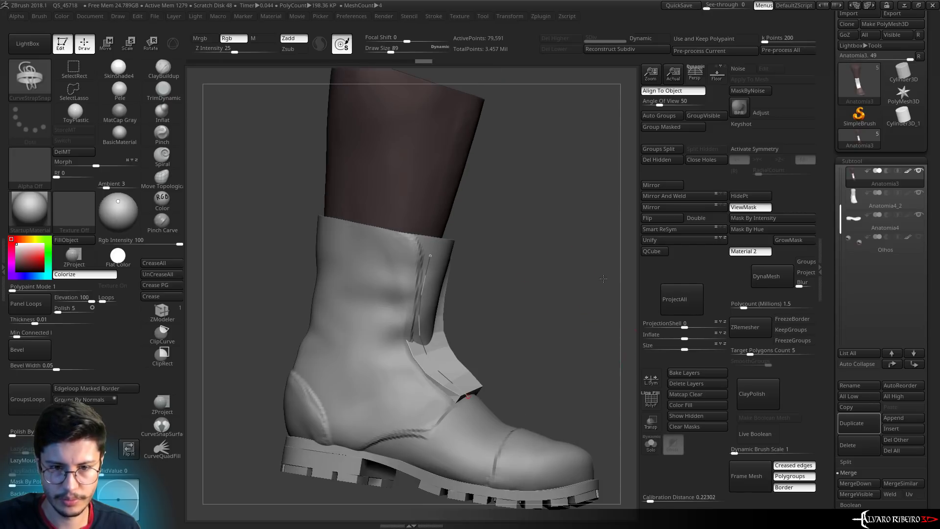
left_click(655, 445)
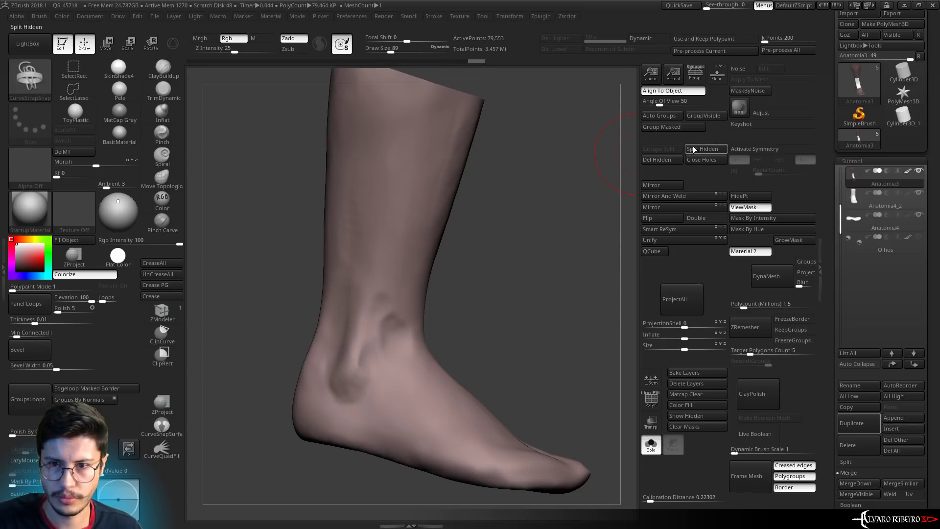
left_click(694, 150)
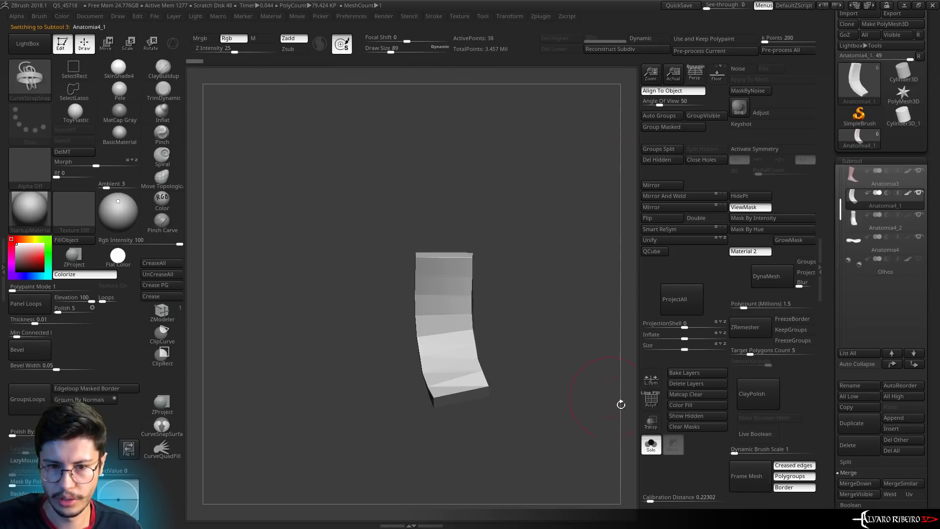
With Solo off and a larger, stronger Move brush, pull the strap panel toward the ankle opening
left_click(651, 443)
key("b")
key("m")
key("v")
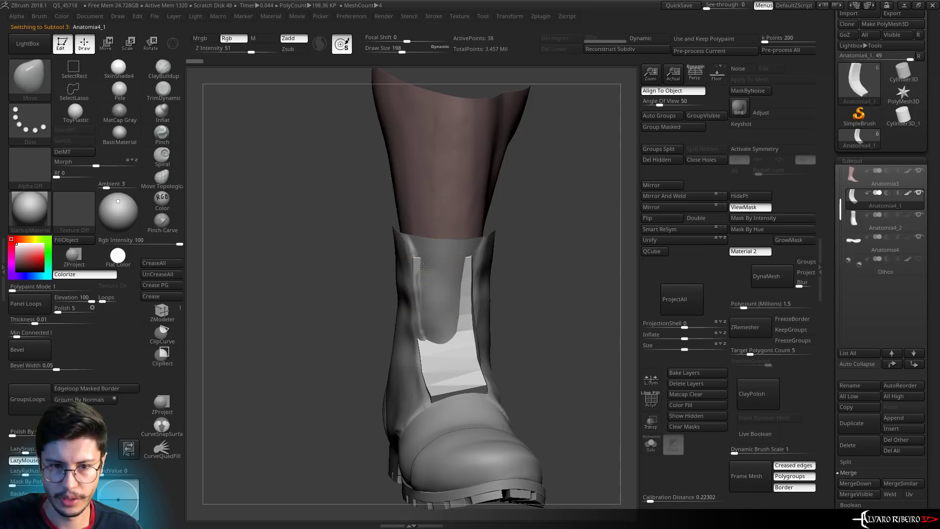
left_click_drag(431, 262, 441, 342)
Stretch the strap panel down the boot front, then orbit to check its edges
key("bracketleft")
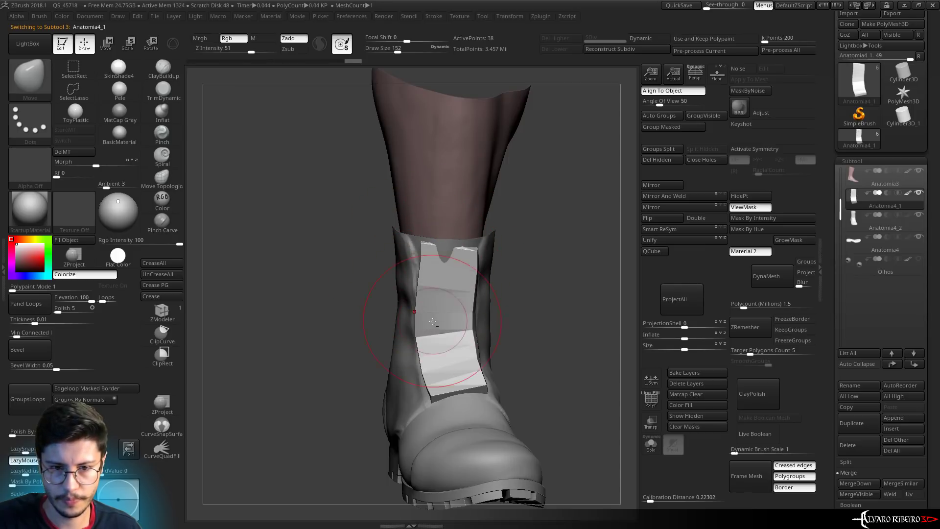
left_click_drag(541, 298, 511, 398)
left_click_drag(468, 372, 464, 379)
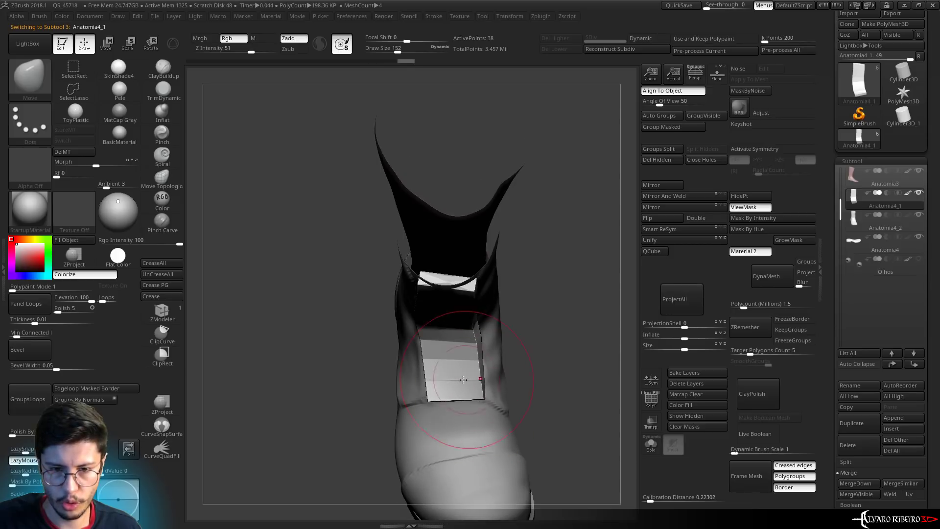
left_click_drag(549, 325, 489, 206, "shift")
key("bracketleft")
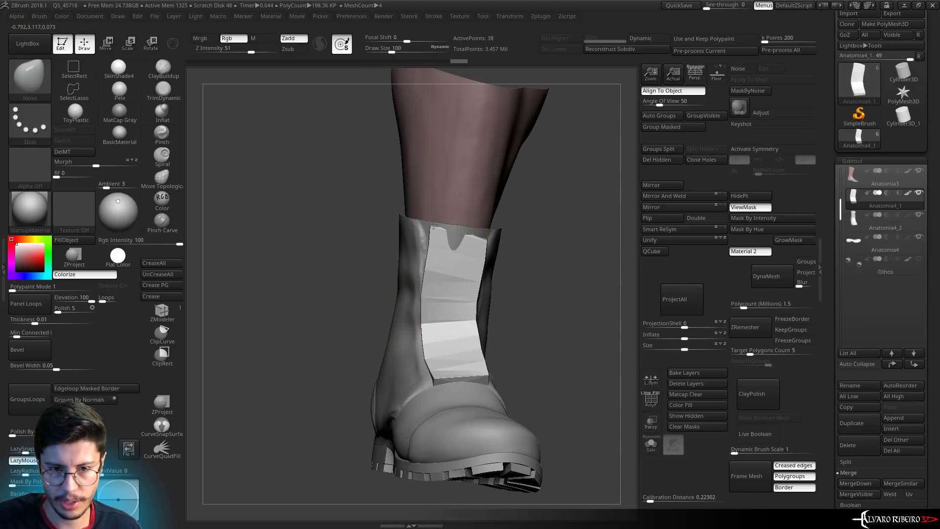
mouse_move(434, 225)
left_mouse_down()
mouse_move(520, 255)
mouse_move(531, 332)
mouse_move(466, 329)
left_mouse_up()
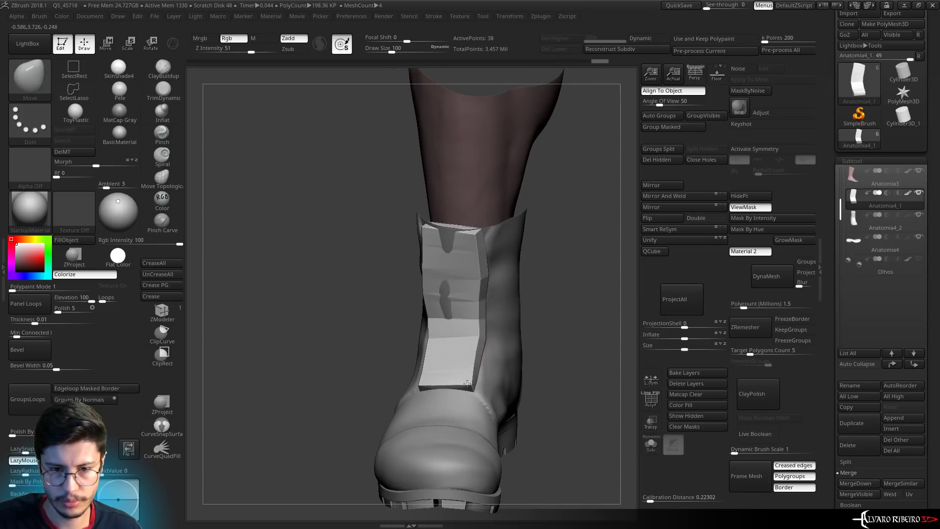
mouse_move(467, 382)
left_mouse_down()
mouse_move(484, 323)
mouse_move(509, 302)
left_mouse_up()
mouse_move(434, 271)
left_mouse_down()
mouse_move(503, 267)
mouse_move(605, 345)
mouse_move(631, 402)
left_mouse_up()
Solo the strap piece and subdivide it with Ctrl+D
left_click(651, 443)
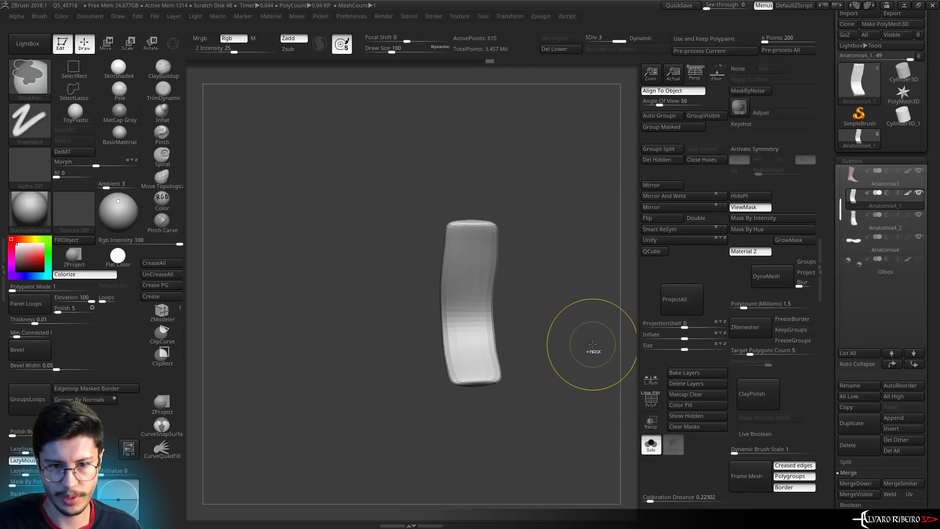
key("d")
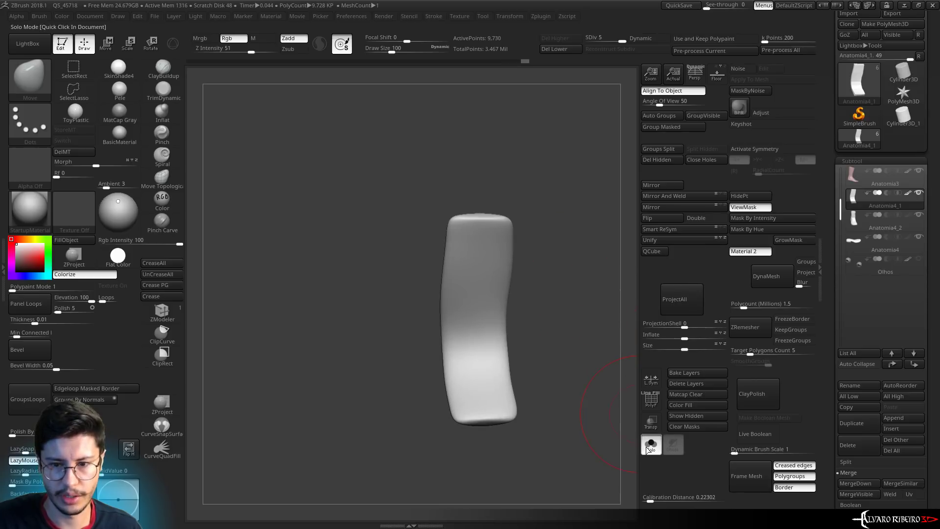
left_click(650, 443)
left_click_drag(588, 315, 563, 323)
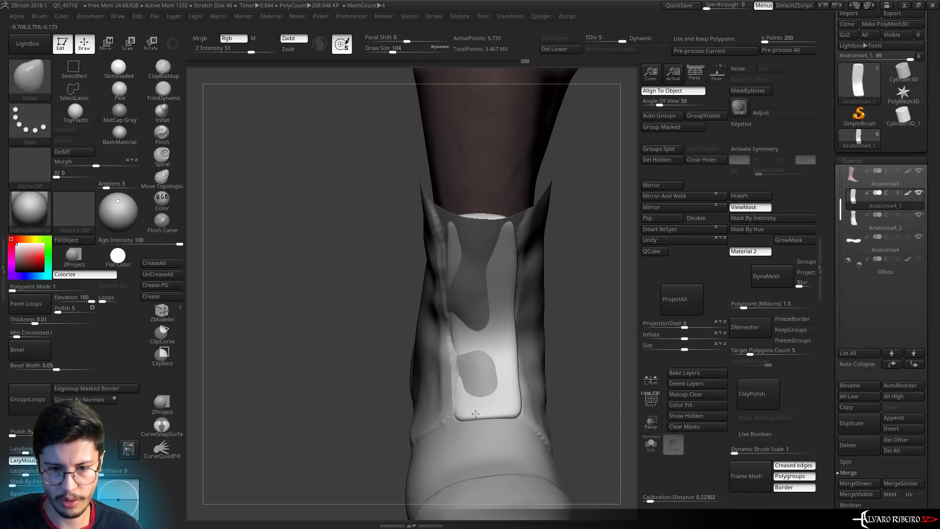
Solo shaft subtool Anatomia4_2 and smooth the top of the boot shaft with the Clay brush
left_click(573, 333, "alt")
left_click(651, 443)
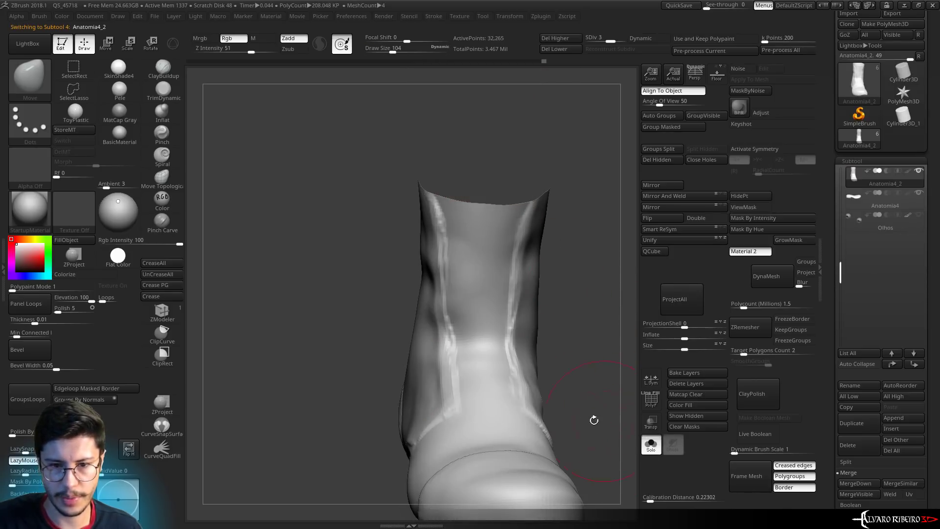
key("b")
key("c")
key("l")
mouse_move(465, 243)
left_mouse_down("shift")
mouse_move(501, 197)
mouse_move(479, 245)
mouse_move(484, 372)
mouse_move(460, 170)
mouse_move(495, 201)
mouse_move(522, 204)
left_mouse_up("shift")
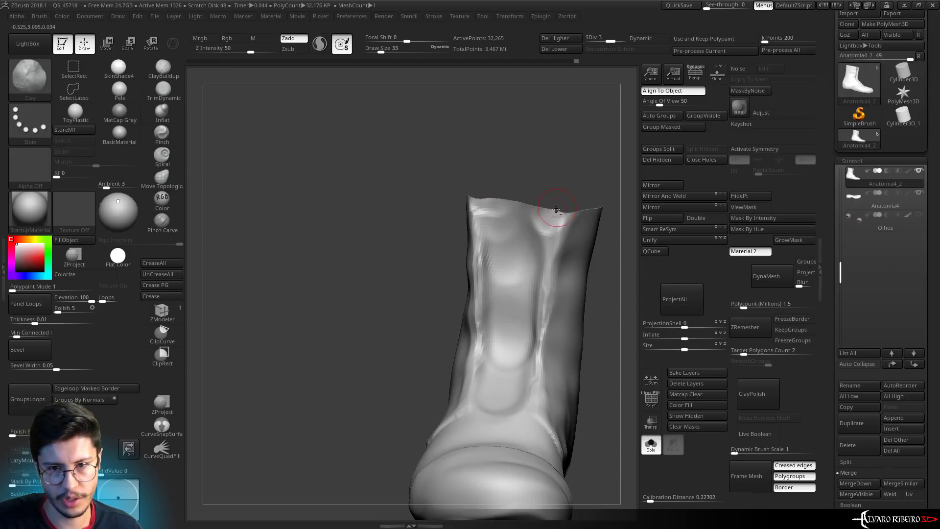
mouse_move(577, 294)
left_mouse_down()
mouse_move(607, 316)
mouse_move(535, 371)
left_mouse_up()
left_click(520, 332, "alt")
Compare with the leather boot reference and Move-brush the strap into a thin band along the boot side
key("b")
key("m")
key("v")
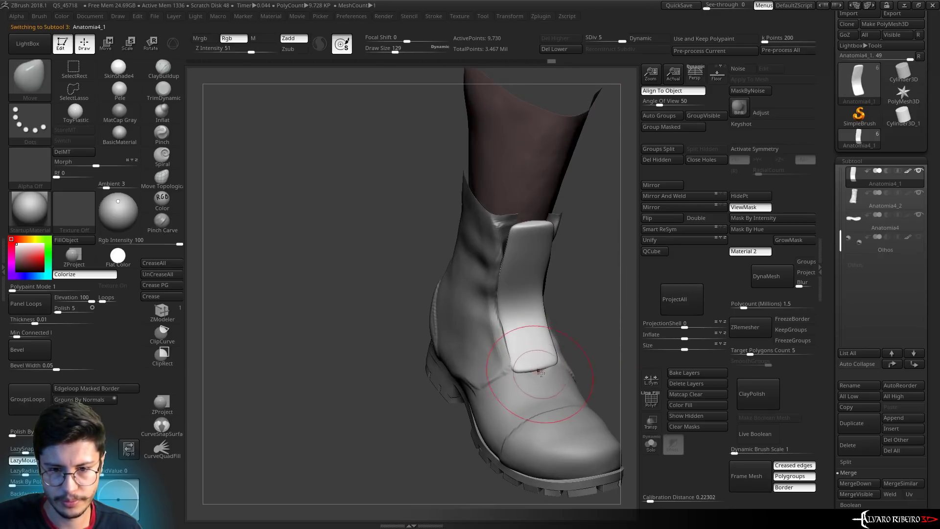
left_click(547, 371, "alt")
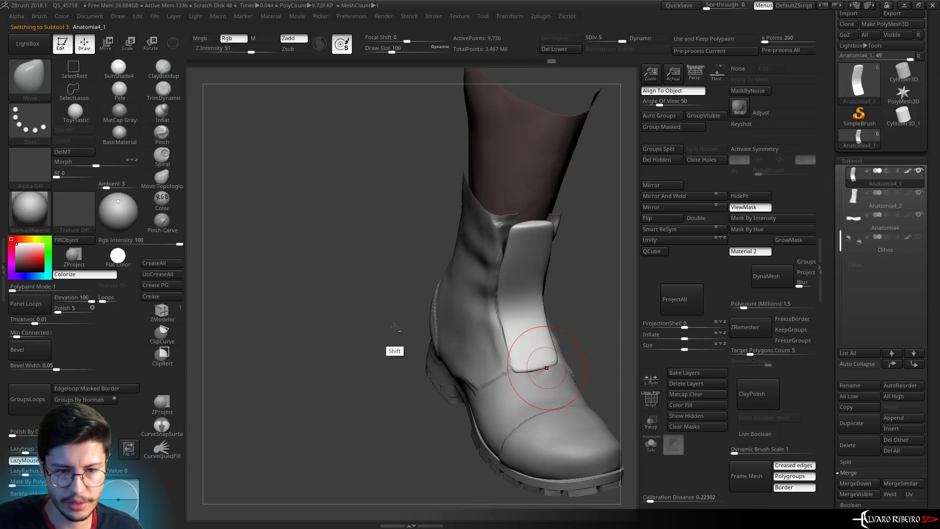
left_click_drag(546, 367, 374, 330, "alt")
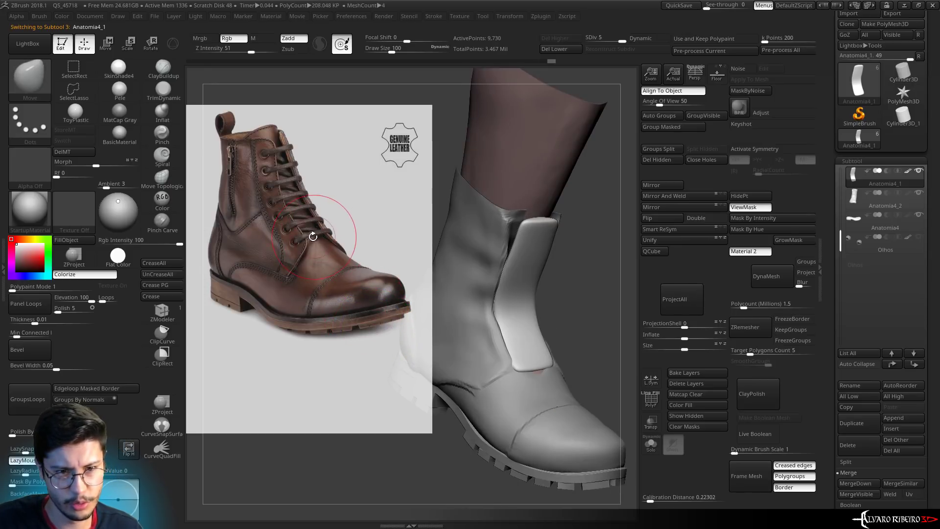
mouse_move(550, 361)
right_mouse_down()
mouse_move(538, 361)
mouse_move(621, 351)
mouse_move(559, 349)
right_mouse_up()
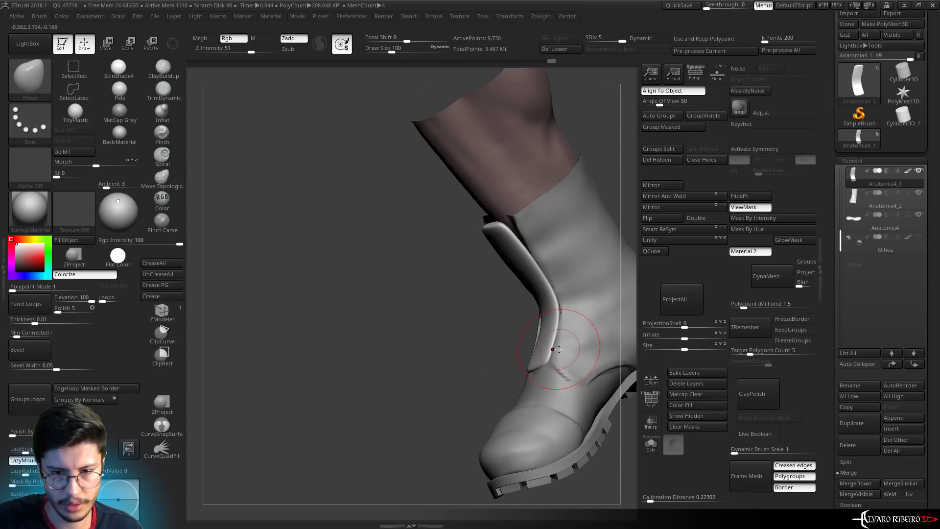
mouse_move(541, 274)
right_mouse_down()
mouse_move(504, 247)
mouse_move(539, 245)
mouse_move(509, 269)
mouse_move(609, 187)
mouse_move(483, 263)
mouse_move(511, 230)
right_mouse_up()
key("bracketleft")
key("bracketleft")
key("bracketleft")
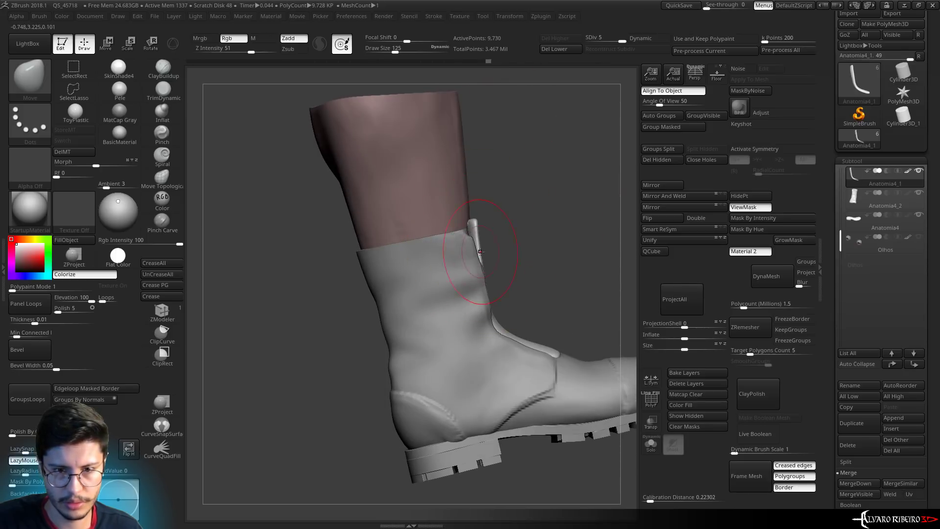
Solo the strap, mask its lower part and rotate the top end over with Transpose
left_click(651, 443)
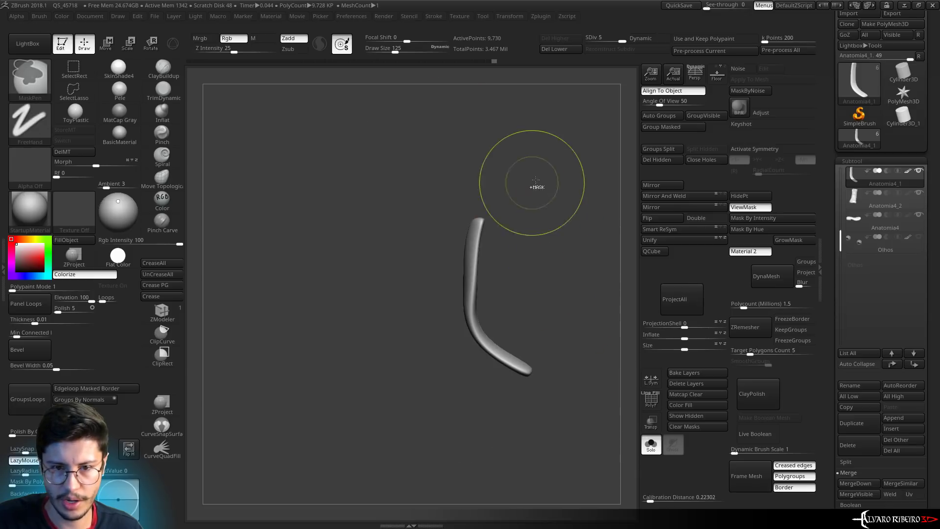
left_click_drag(535, 180, 441, 246, "ctrl")
key("f")
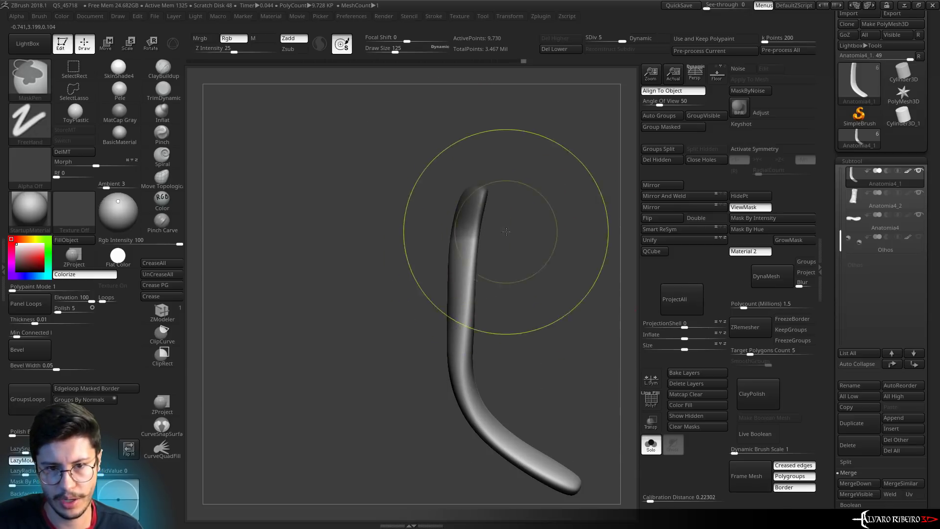
right_click_drag(505, 220, 504, 235)
key("r")
mouse_move(468, 233)
left_mouse_down()
mouse_move(542, 243)
mouse_move(512, 269)
left_mouse_up()
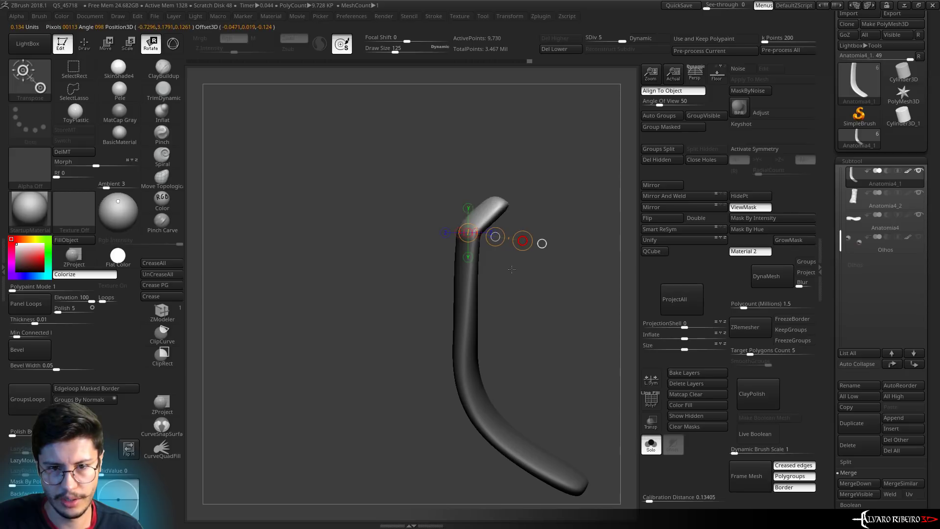
key("q")
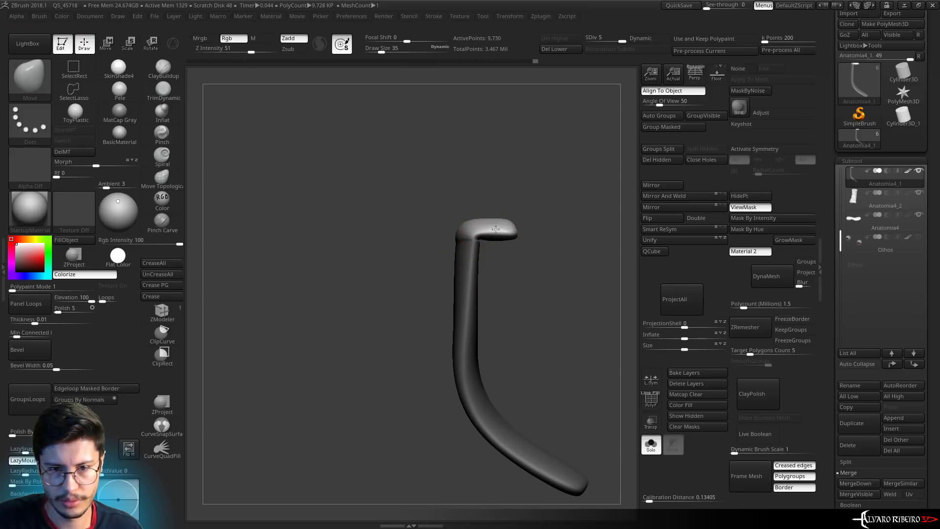
mouse_move(487, 236)
right_mouse_down()
mouse_move(465, 239)
mouse_move(529, 203)
mouse_move(431, 221)
mouse_move(462, 239)
right_mouse_up()
Smooth the bent strap tip, then show the full boot and leg again
key("b")
key("t")
key("d")
key("shift")
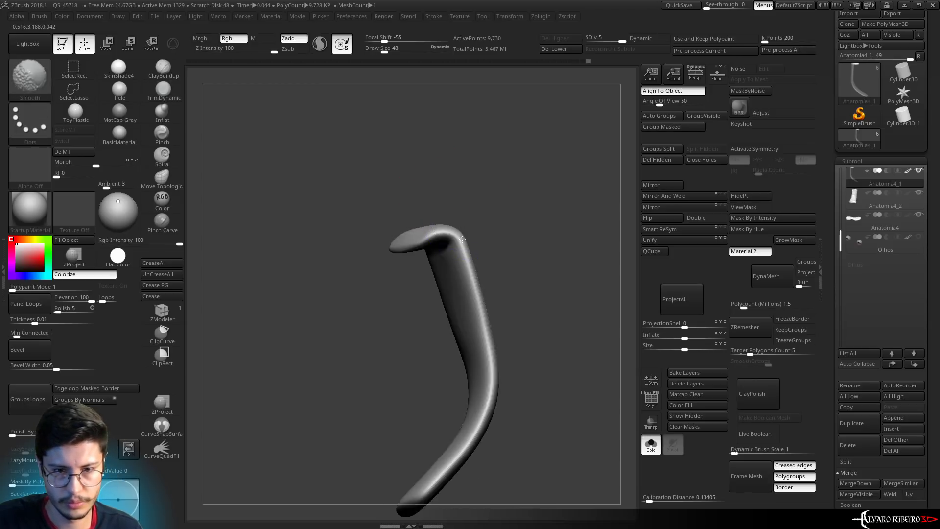
mouse_move(510, 212)
right_mouse_down()
mouse_move(417, 228)
mouse_move(578, 255)
mouse_move(547, 238)
right_mouse_up()
left_click(651, 443)
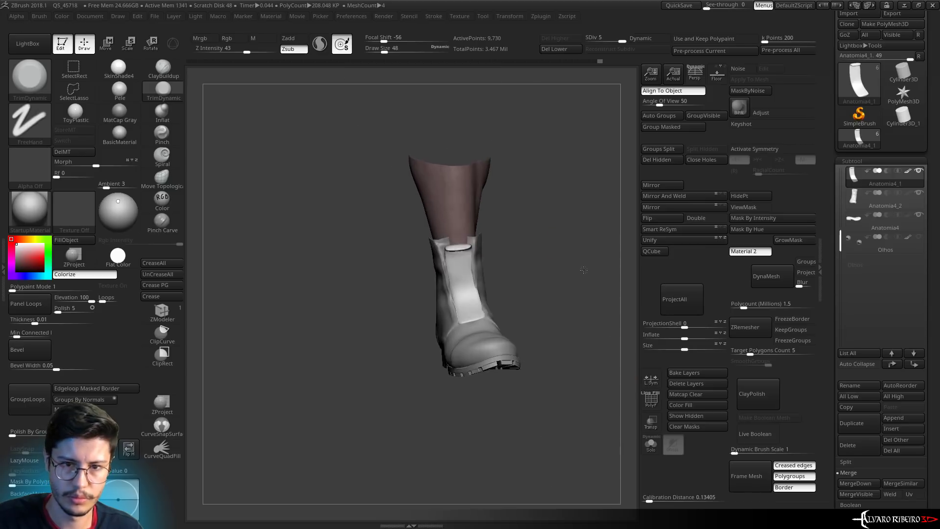
Select the boot shaft, pick DamStandard and orbit to view the tongue
left_click(443, 245, "alt")
key("f")
key("b")
key("d")
key("s")
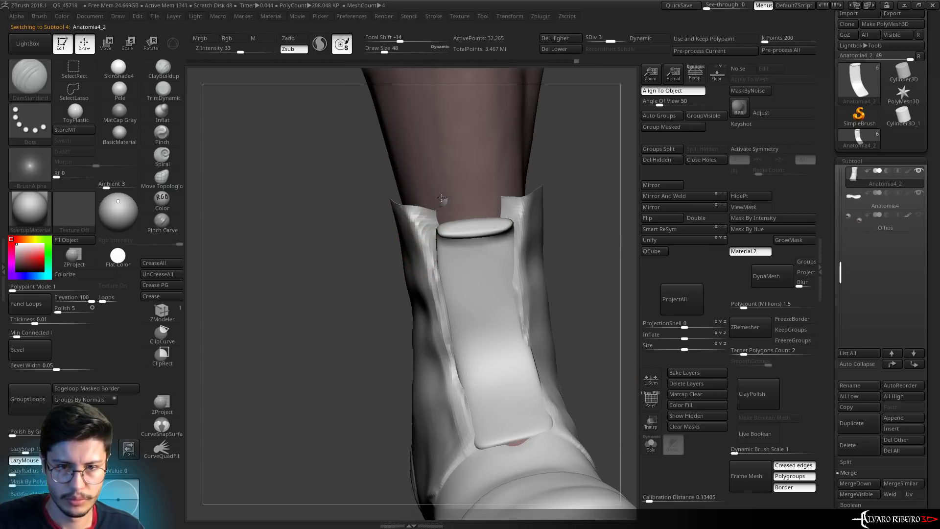
right_click_drag(438, 235, 535, 214)
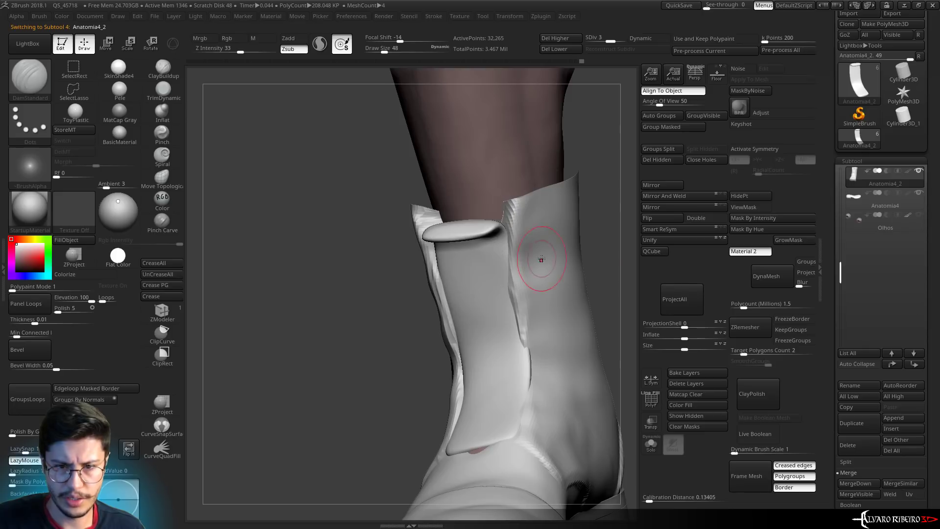
mouse_move(541, 259)
right_mouse_down()
mouse_move(499, 304)
mouse_move(488, 273)
right_mouse_up()
key("s")
left_click(489, 274)
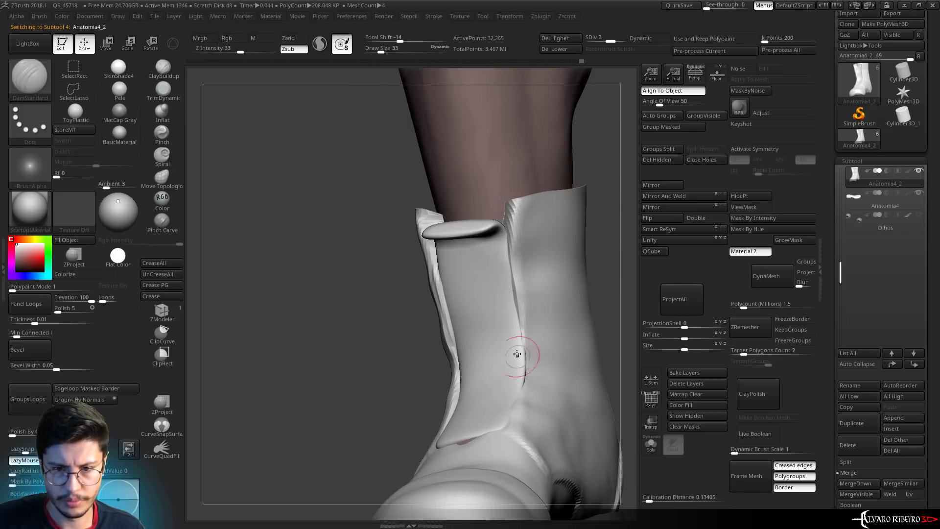
Reshape the tongue outline on Anatomia4_1 with the Move brush
left_click(497, 272, "alt")
key("b")
key("m")
key("v")
key("s")
left_click(519, 273)
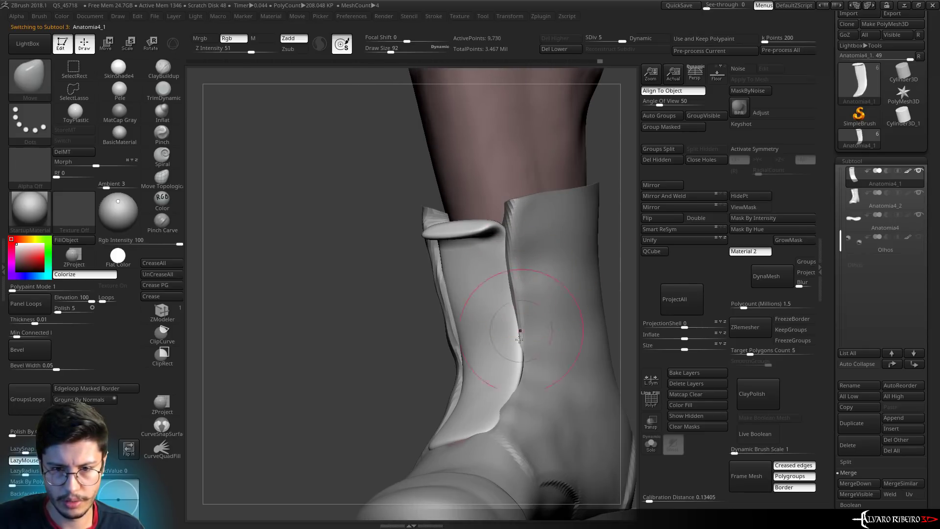
mouse_move(514, 275)
right_mouse_down()
mouse_move(417, 345)
mouse_move(444, 362)
right_mouse_up()
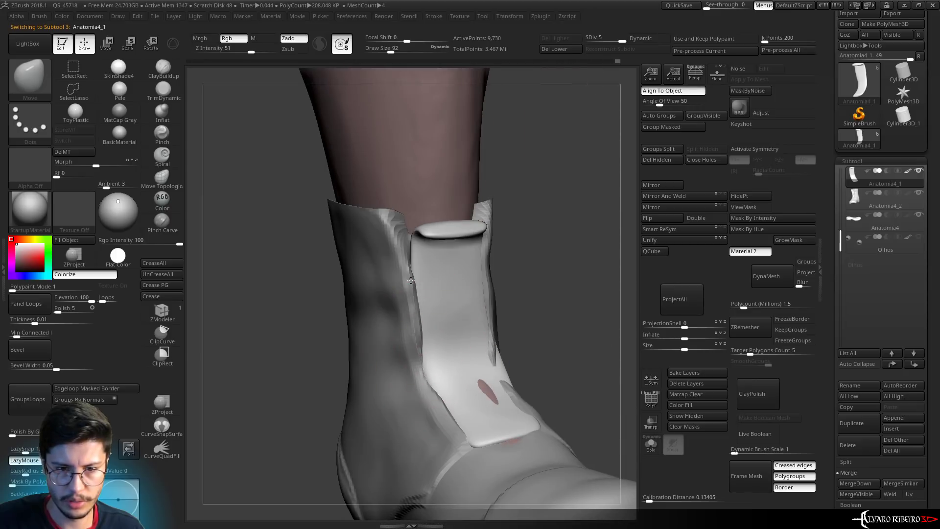
Carve DamStandard grooves along the tongue's left and right edges
right_click_drag(401, 254, 529, 244)
key("b")
key("d")
key("s")
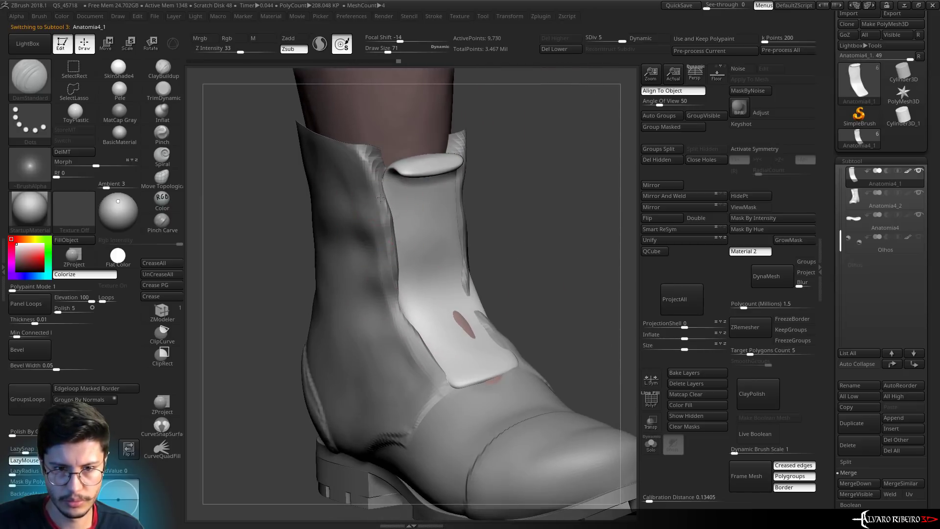
left_click_drag(397, 300, 453, 379)
right_click_drag(465, 338, 488, 402)
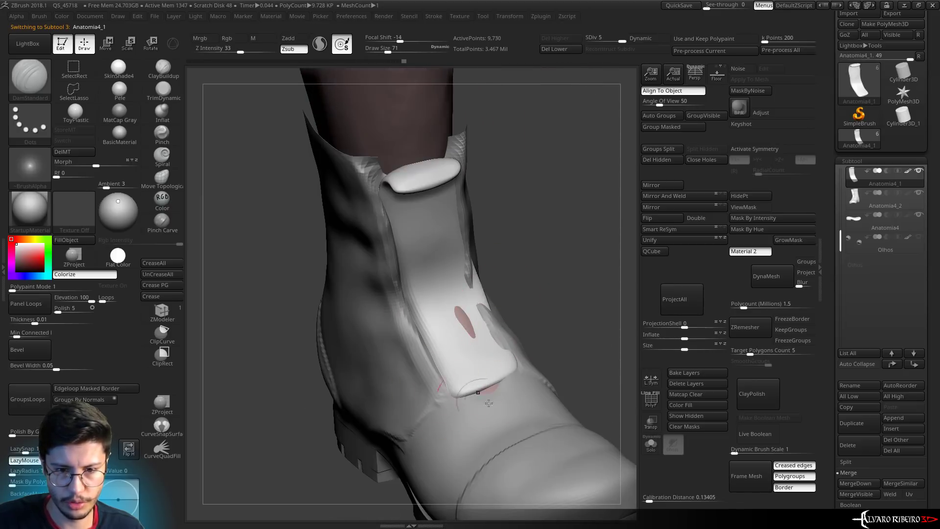
right_click_drag(542, 241, 473, 183)
left_click_drag(479, 195, 513, 365)
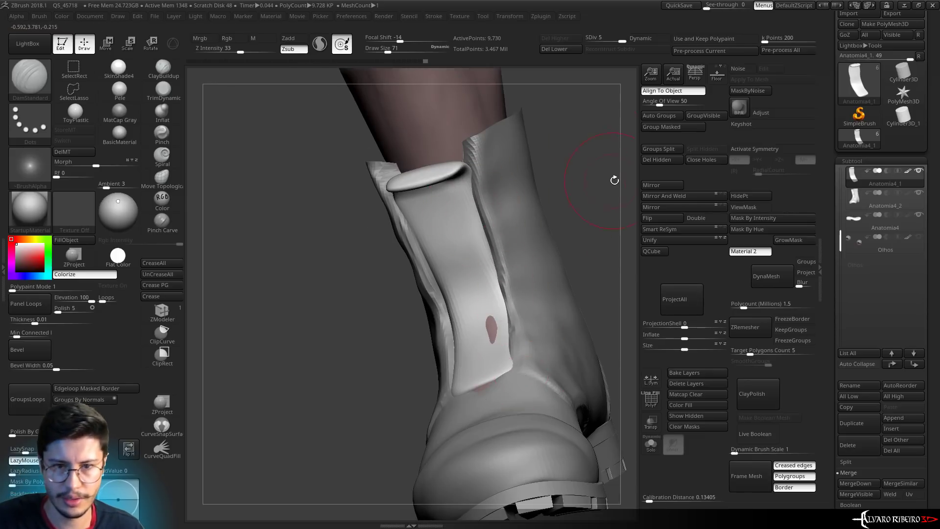
right_click_drag(614, 178, 430, 237)
Soften the surface beside the tongue and the crease around the strap with Clay brushes
key("b")
key("c")
key("l")
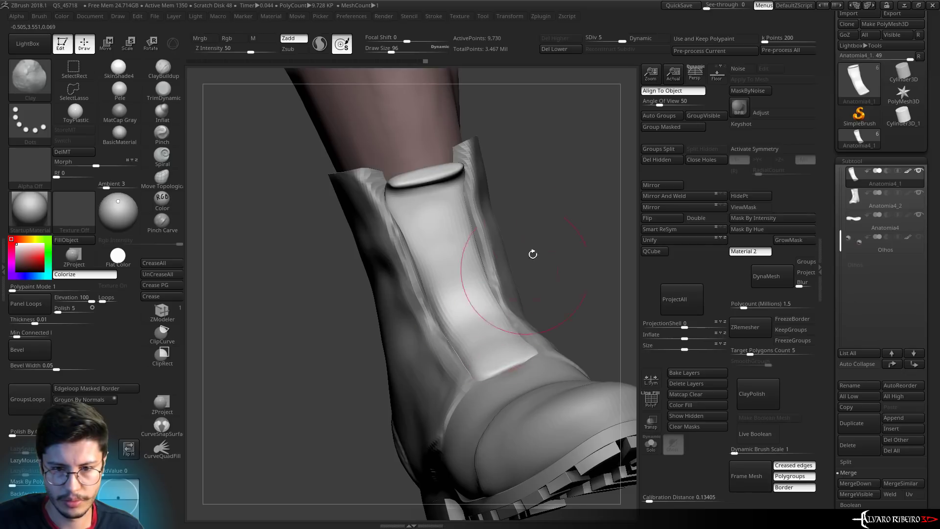
right_click_drag(531, 254, 470, 274)
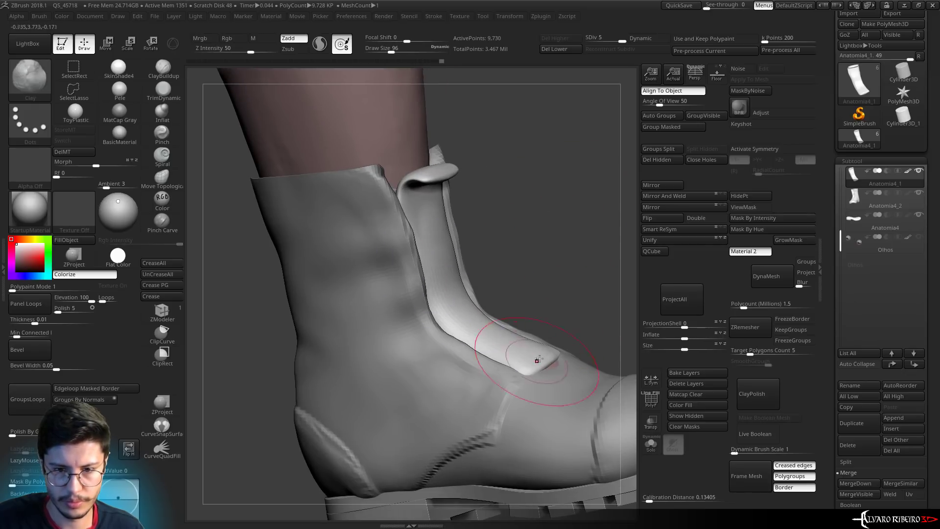
key("b")
key("d")
key("s")
right_click_drag(485, 338, 533, 367)
left_click(546, 365, "alt")
key("b")
key("c")
key("b")
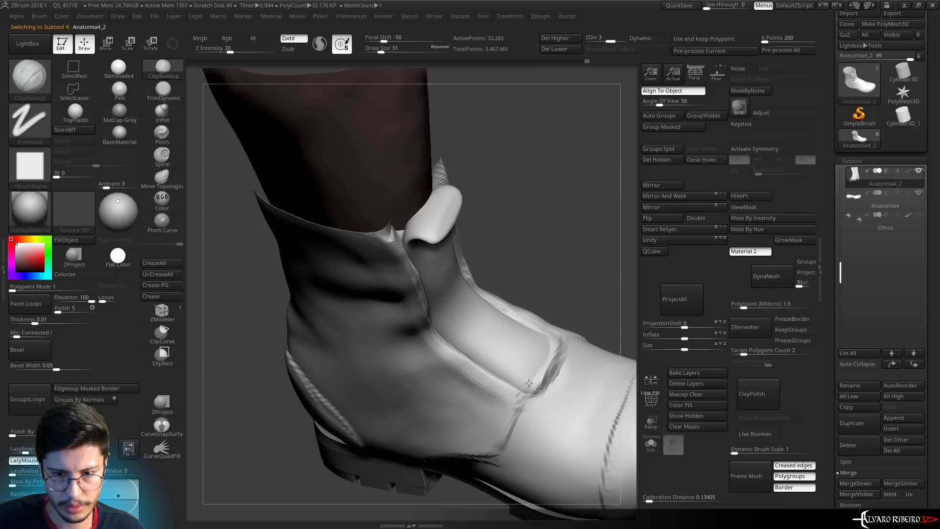
mouse_move(552, 366)
left_mouse_down("shift")
mouse_move(559, 346)
mouse_move(535, 336)
left_mouse_up("shift")
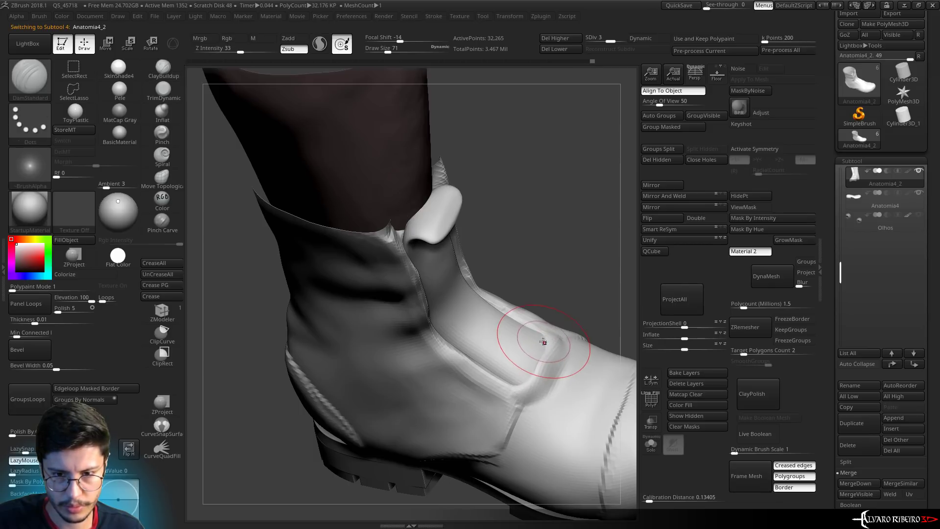
Work Anatomia4_1 and Anatomia4_2 with TrimDynamic and Clay brushes, then zoom out to the whole boot
left_click(526, 369, "alt")
left_click_drag(574, 293, 545, 319)
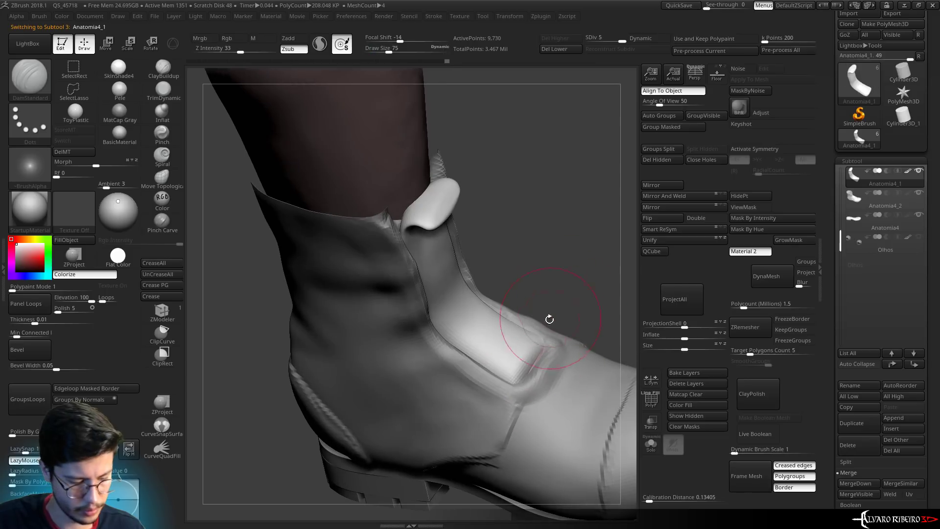
key("b")
key("t")
key("d")
left_click_drag(524, 351, 544, 349)
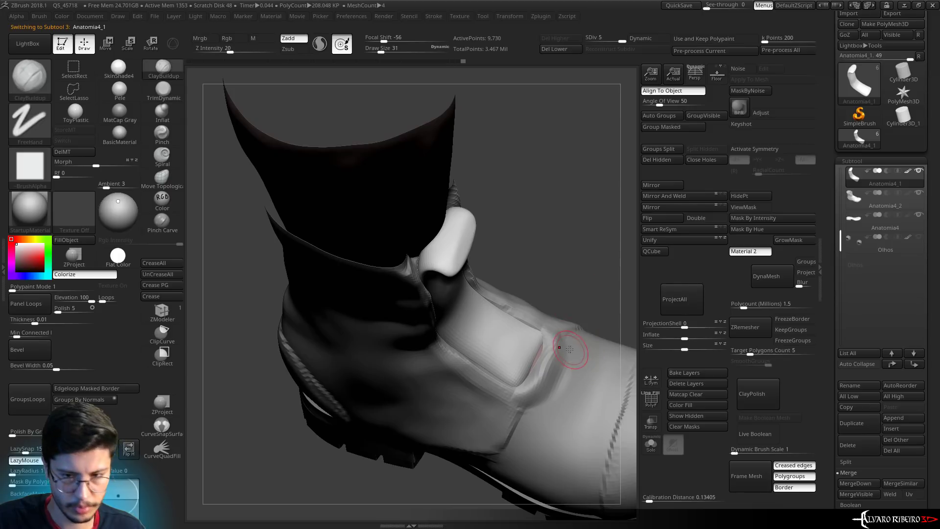
key("b")
key("c")
key("b")
left_click(546, 340, "alt")
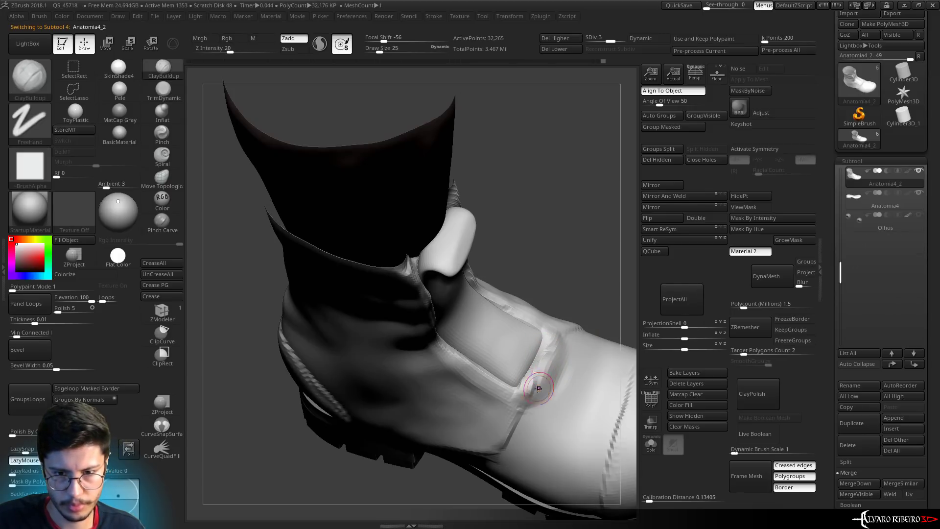
key("b")
key("t")
key("d")
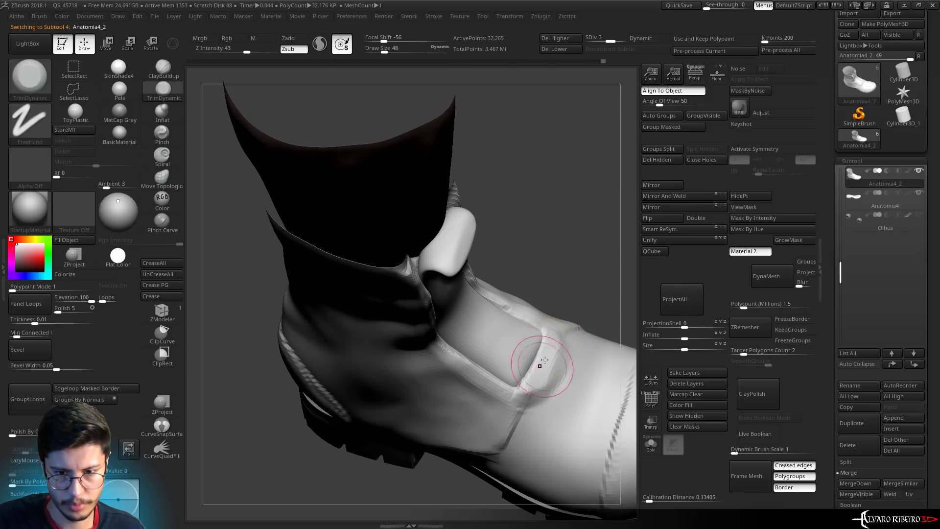
mouse_move(556, 355)
left_mouse_down()
mouse_move(581, 247)
mouse_move(531, 246)
mouse_move(427, 269)
mouse_move(575, 288)
mouse_move(489, 342)
mouse_move(431, 399)
left_mouse_up()
Pick DamStandard, raise the mesh to subdivision level 4 and frame the heel and sole
key("b")
key("d")
key("s")
left_click_drag(299, 392, 406, 379)
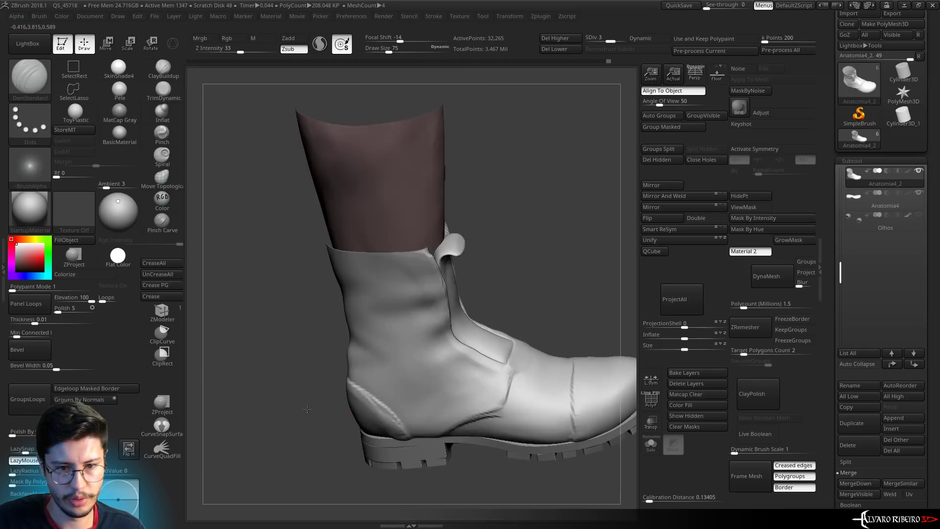
key("d")
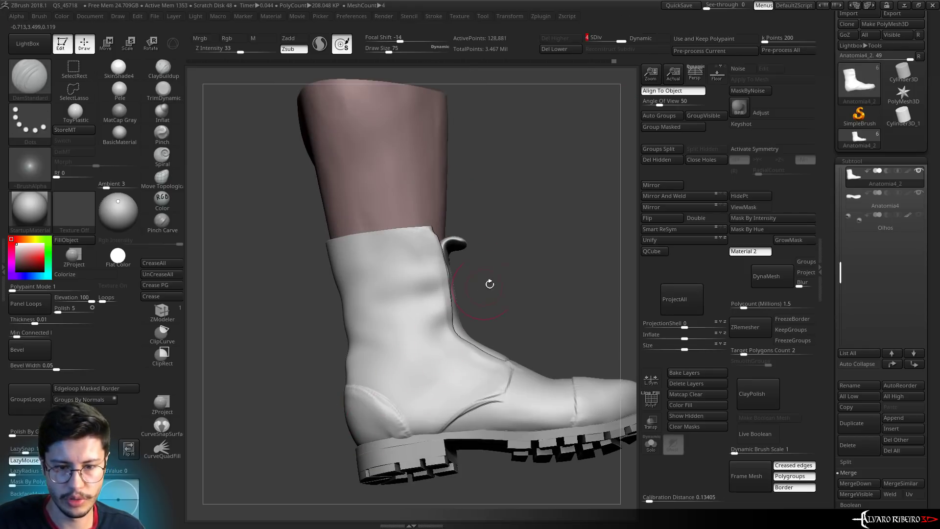
mouse_move(490, 283)
left_mouse_down()
mouse_move(466, 273)
mouse_move(567, 399)
mouse_move(470, 379)
left_mouse_up()
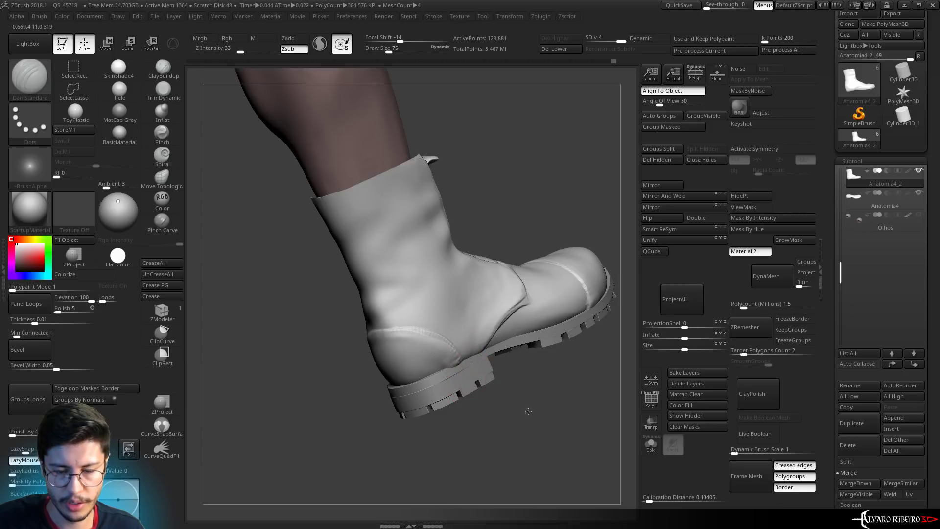
mouse_move(529, 411)
left_mouse_down("alt")
mouse_move(495, 357)
mouse_move(423, 329)
left_mouse_up("alt")
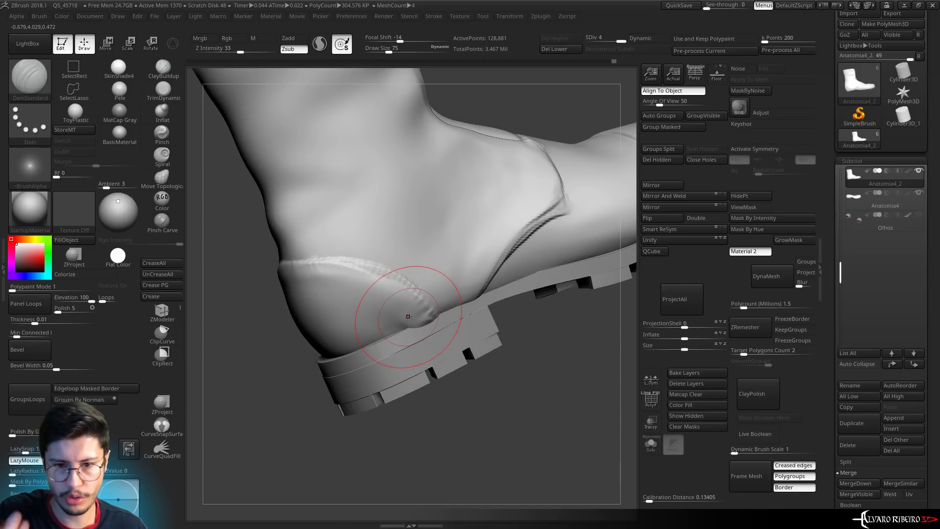
left_click_drag(445, 359, 566, 394)
key("bracketleft")
key("bracketleft")
key("bracketleft")
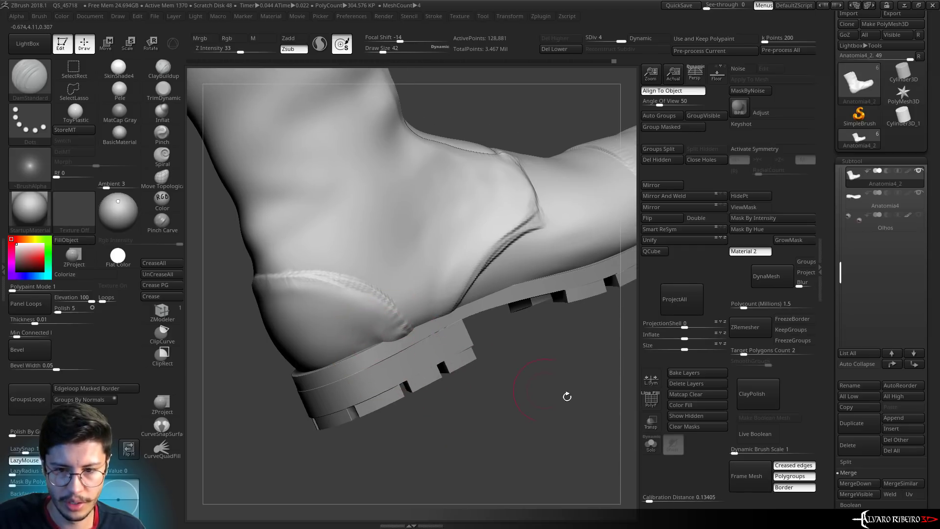
With transparency on, carve the upper-to-sole seam from heel toward toe and inspect it
left_click(651, 421)
left_click_drag(629, 420, 588, 412)
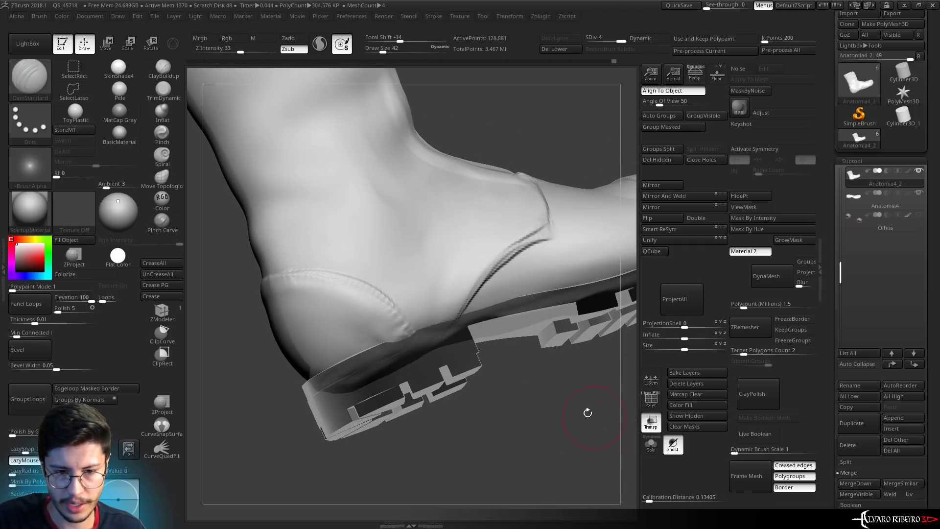
mouse_move(360, 357)
left_mouse_down()
mouse_move(490, 308)
mouse_move(397, 316)
left_mouse_up()
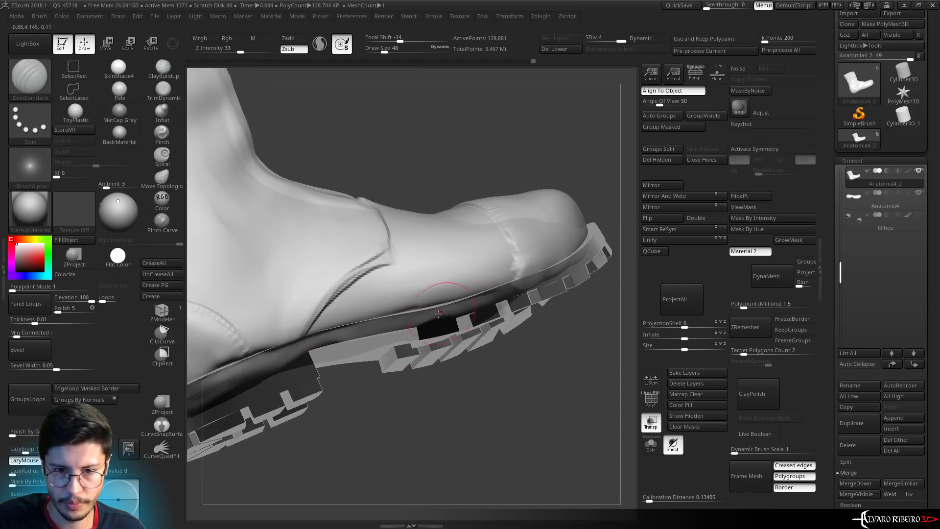
left_click_drag(439, 314, 539, 270)
scroll(557, 268, "up", 2)
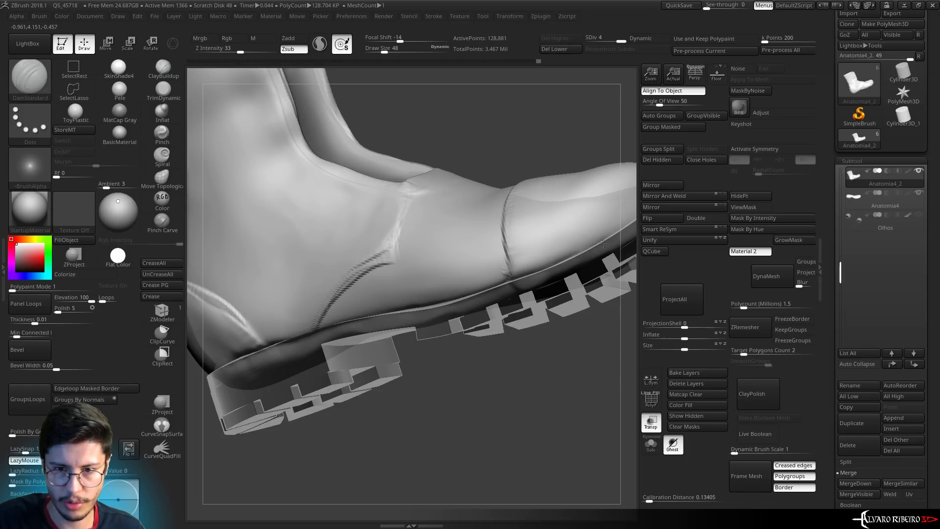
left_click_drag(603, 243, 490, 308)
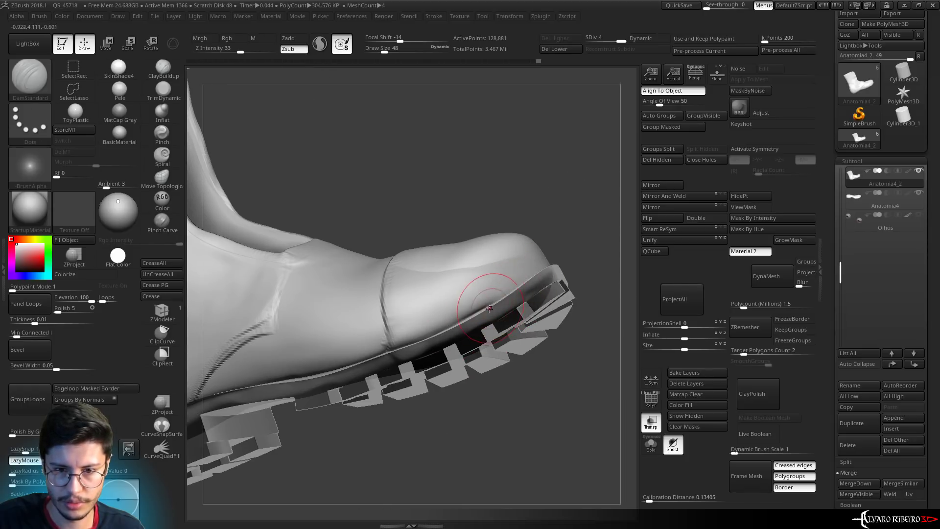
mouse_move(579, 255)
left_mouse_down()
mouse_move(533, 264)
mouse_move(542, 210)
mouse_move(595, 271)
mouse_move(492, 263)
mouse_move(513, 414)
left_mouse_up()
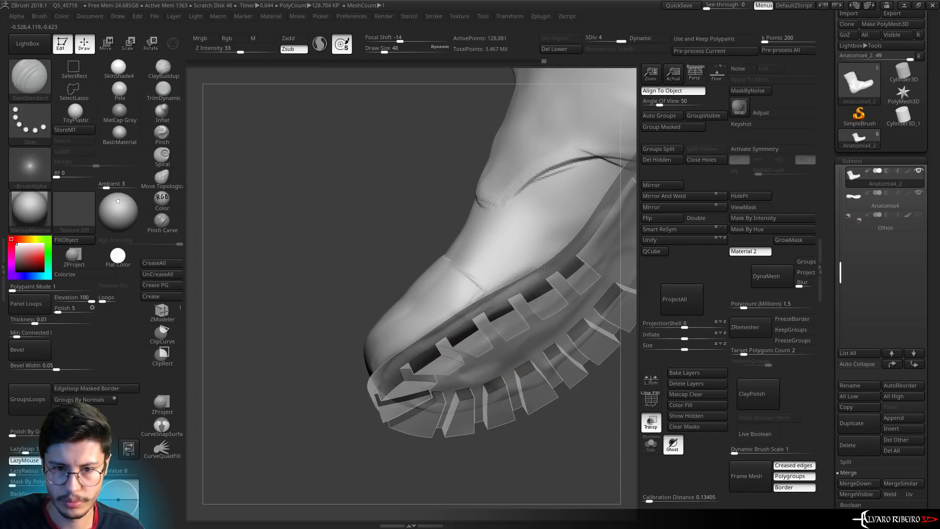
right_click_drag(594, 210, 486, 307)
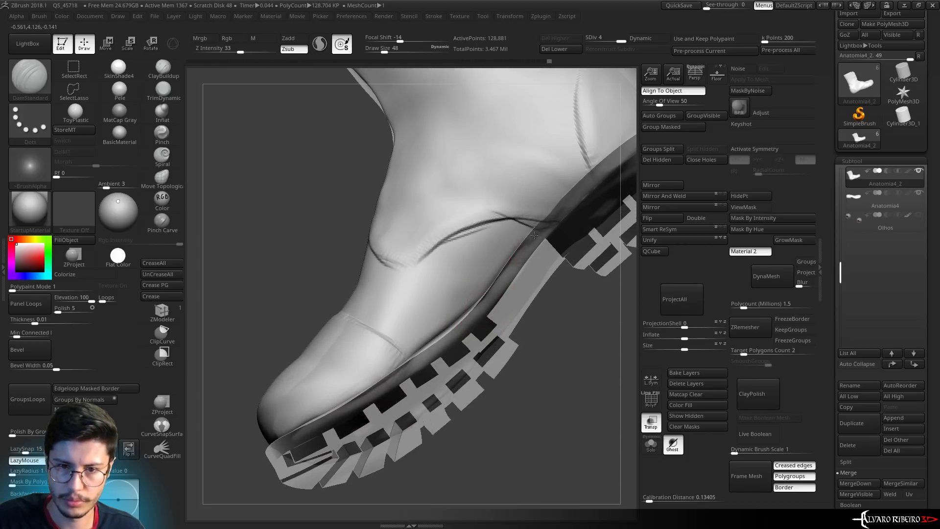
right_click_drag(563, 206, 510, 262, "alt")
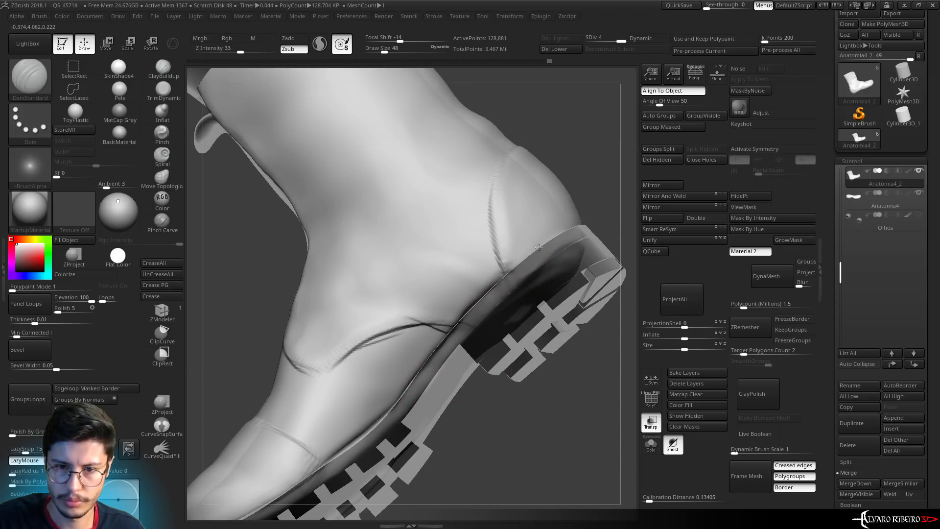
mouse_move(567, 221)
right_mouse_down()
mouse_move(621, 224)
mouse_move(471, 292)
mouse_move(459, 277)
right_mouse_up()
key("b")
key("m")
key("v")
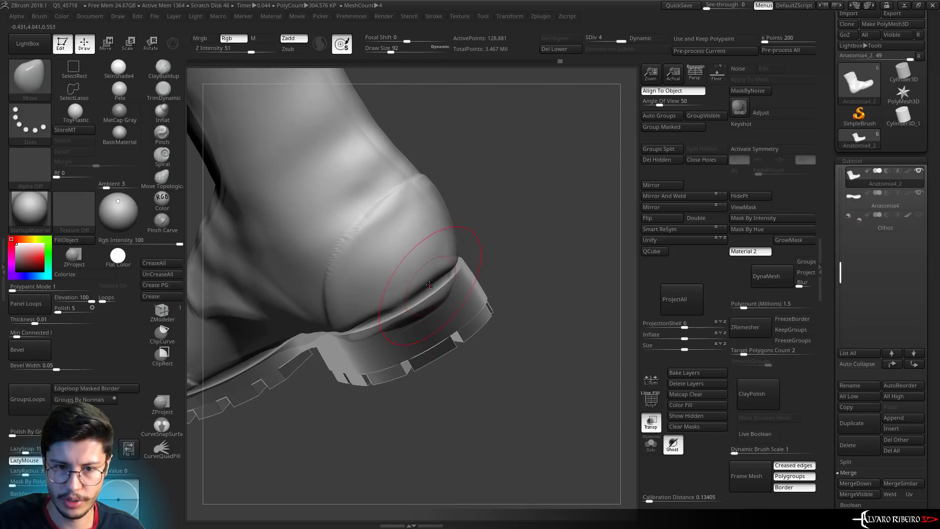
left_click(641, 415)
right_click_drag(637, 413, 522, 250)
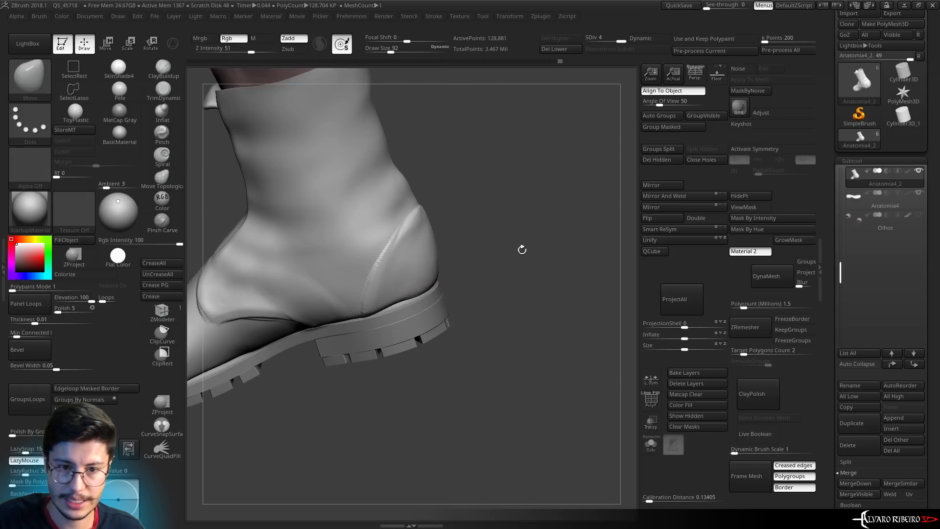
right_click_drag(394, 300, 395, 304)
key("f")
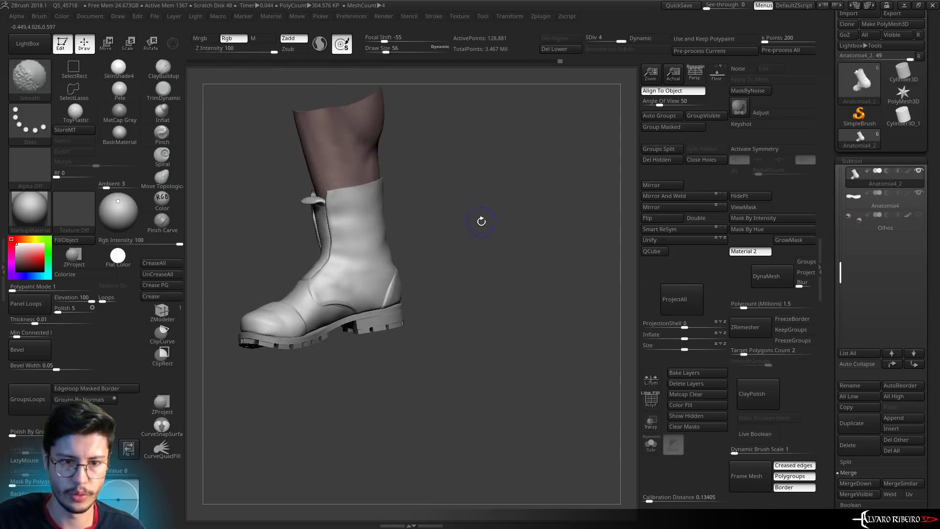
mouse_move(483, 221)
right_mouse_down()
mouse_move(544, 245)
mouse_move(573, 301)
right_mouse_up()
mouse_move(553, 365)
right_mouse_down()
mouse_move(609, 194)
mouse_move(607, 211)
right_mouse_up()
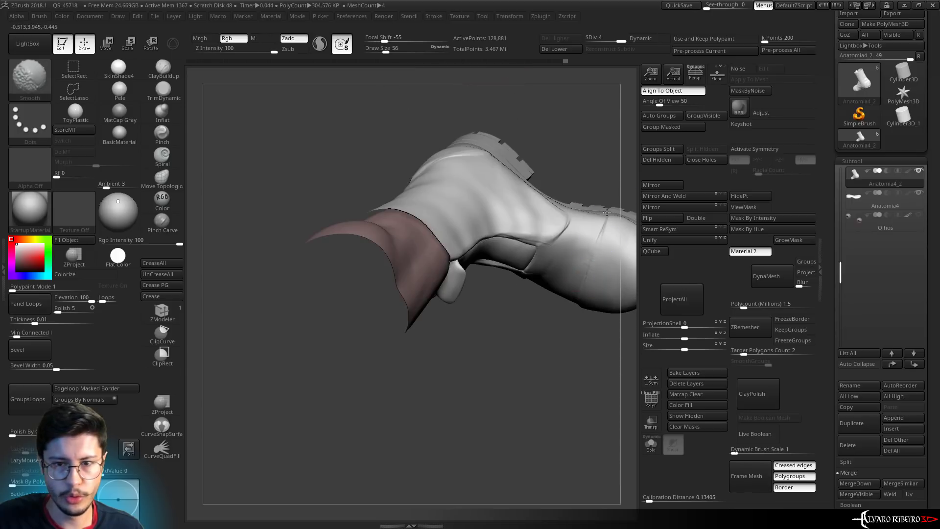
right_click_drag(550, 246, 484, 133)
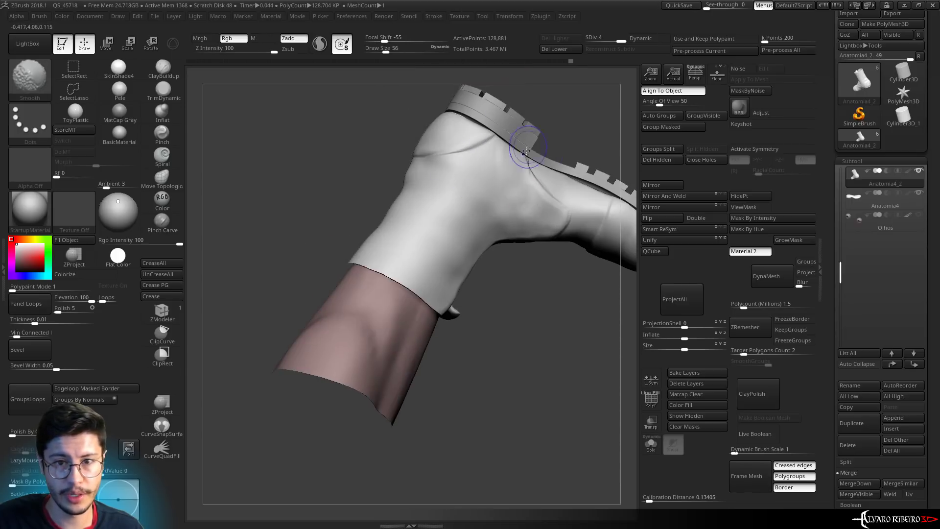
mouse_move(544, 95)
right_mouse_down()
mouse_move(555, 137)
mouse_move(455, 183)
right_mouse_up()
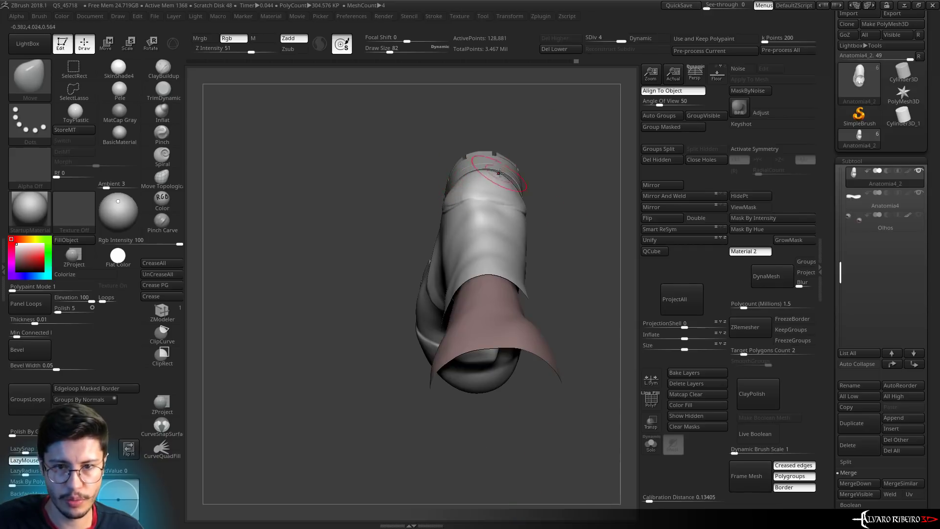
key("s")
right_click_drag(499, 177, 455, 201)
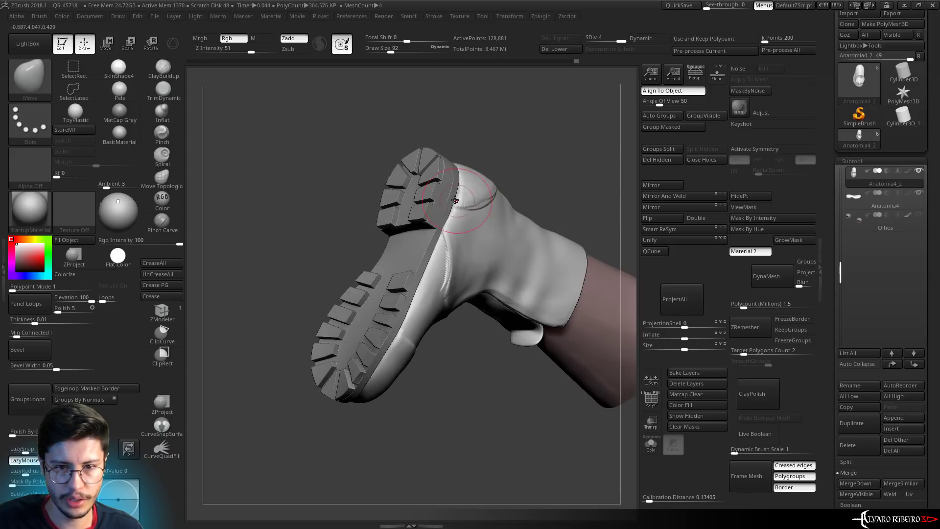
key("b")
key("t")
key("d")
key("s")
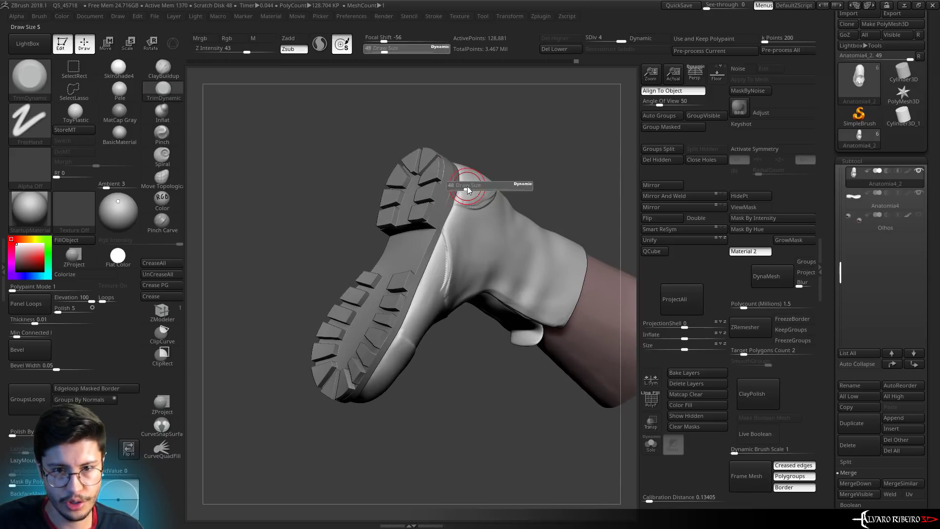
right_click_drag(459, 195, 470, 208)
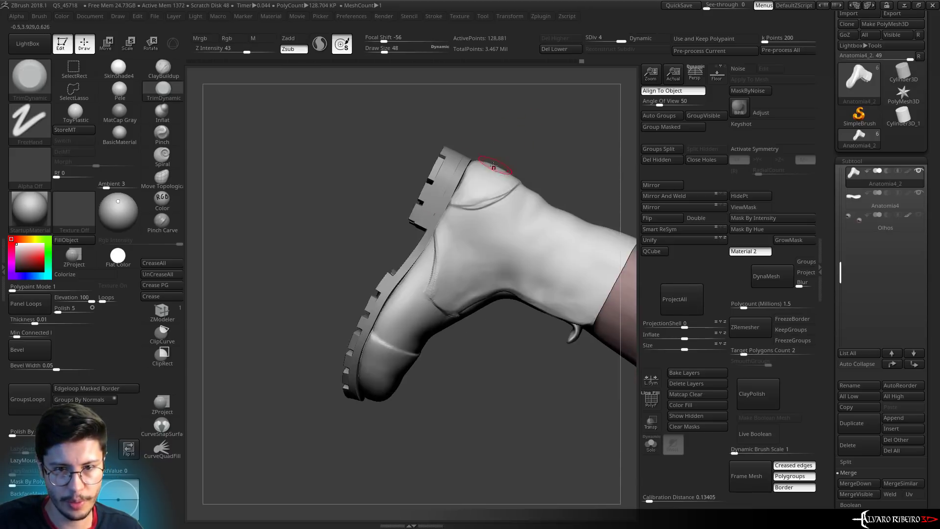
key("shift")
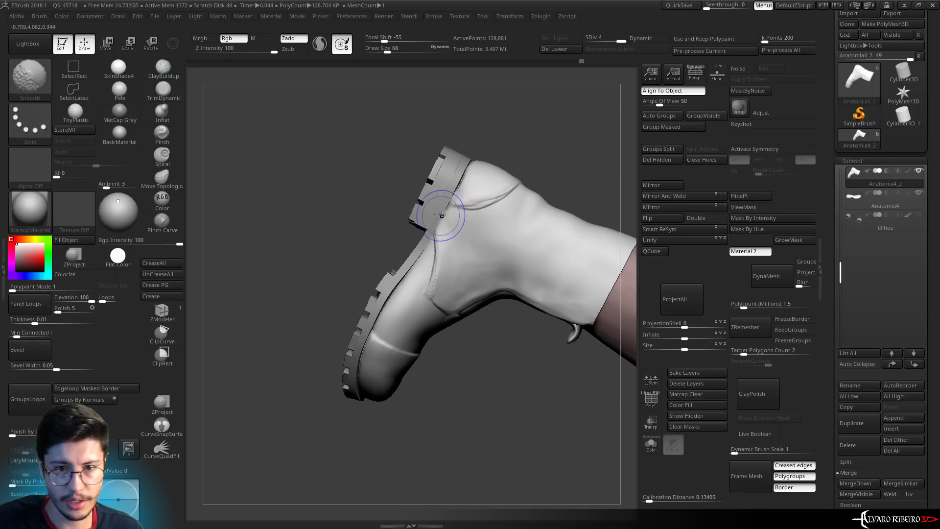
mouse_move(551, 155)
right_mouse_down()
mouse_move(492, 195)
mouse_move(566, 258)
right_mouse_up()
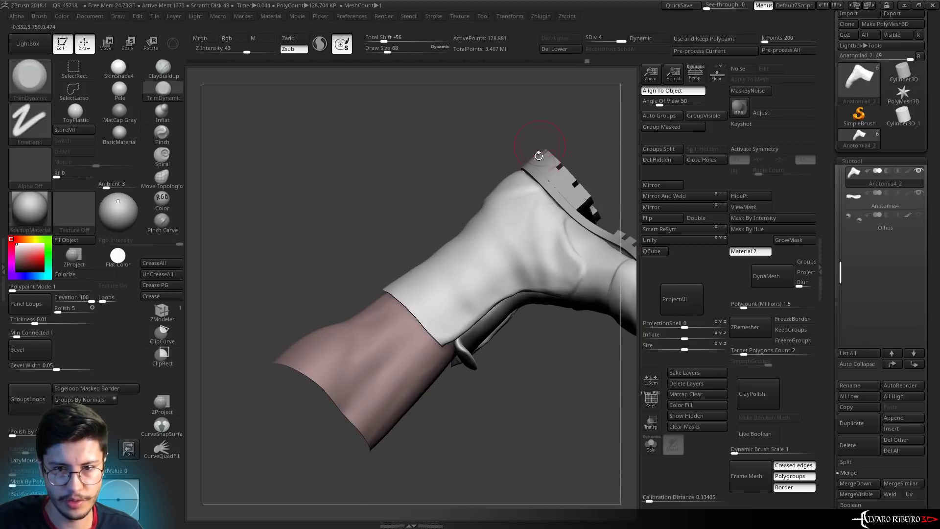
mouse_move(566, 392)
right_mouse_down()
mouse_move(615, 434)
mouse_move(487, 266)
right_mouse_up()
mouse_move(561, 312)
right_mouse_down()
mouse_move(368, 172)
mouse_move(185, 122)
right_mouse_up()
Browse the LightBox Brush library into the Stiches folder of seam and stitch brushes
left_click(25, 44)
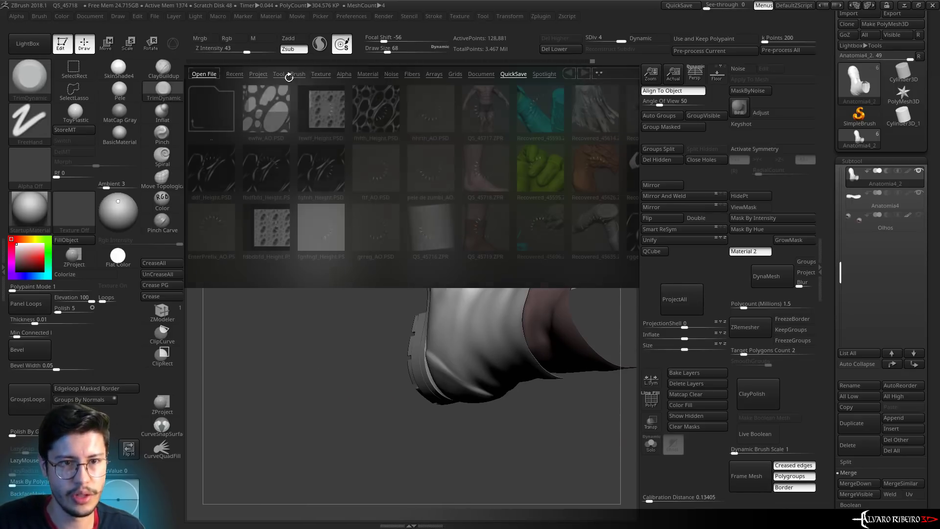
left_click(297, 74)
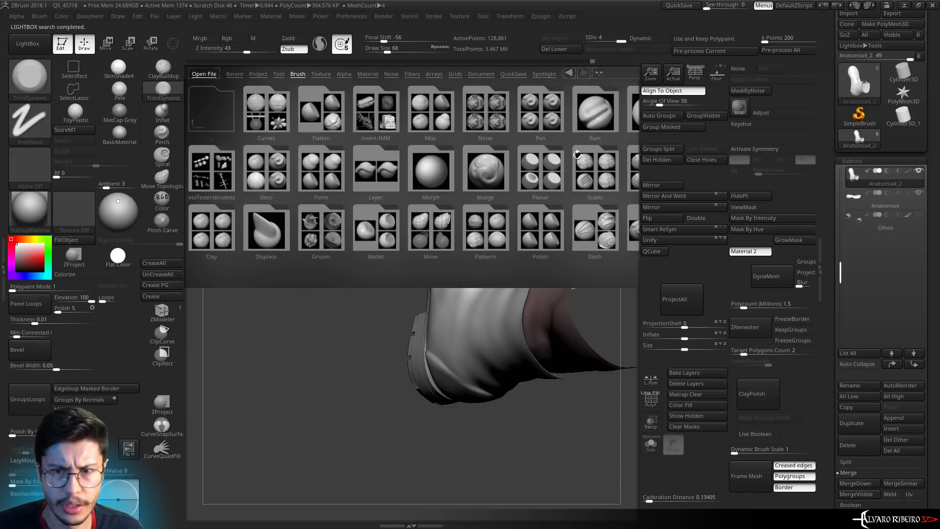
scroll(416, 212, "down", 5)
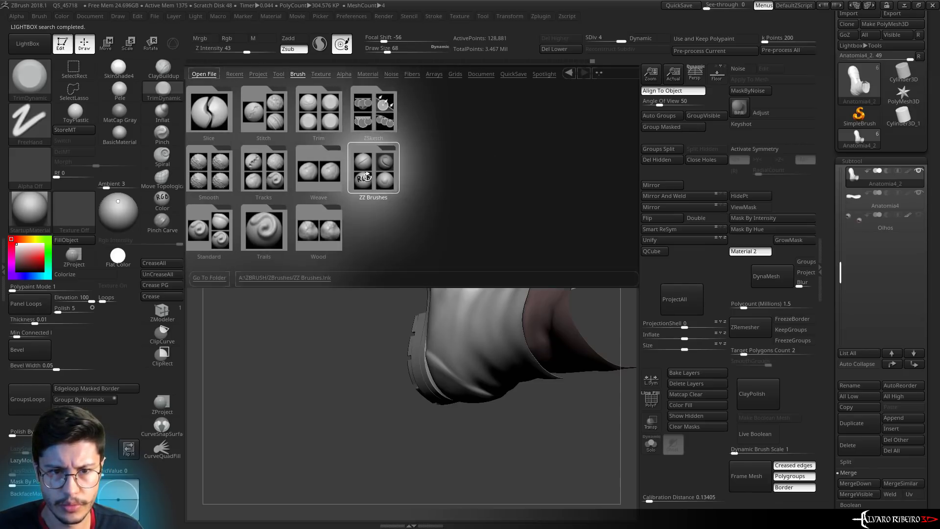
left_click(378, 179)
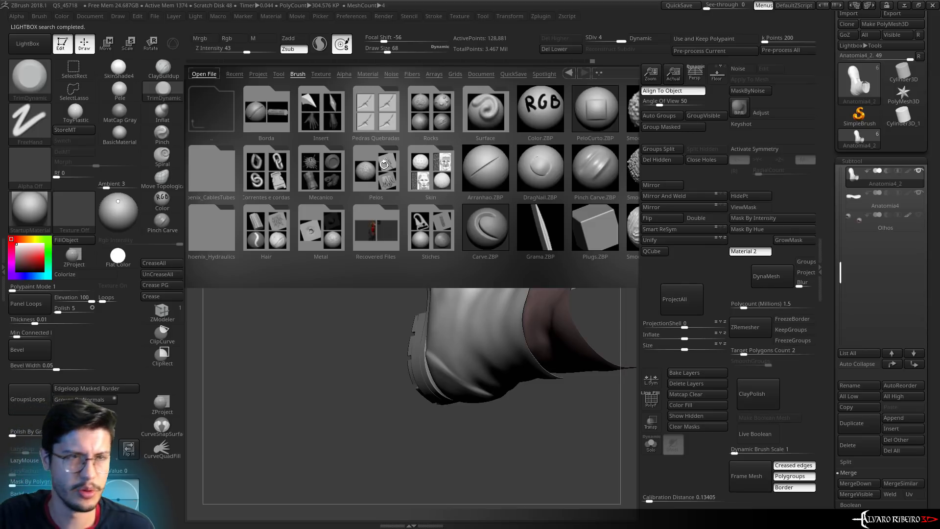
left_click(444, 104)
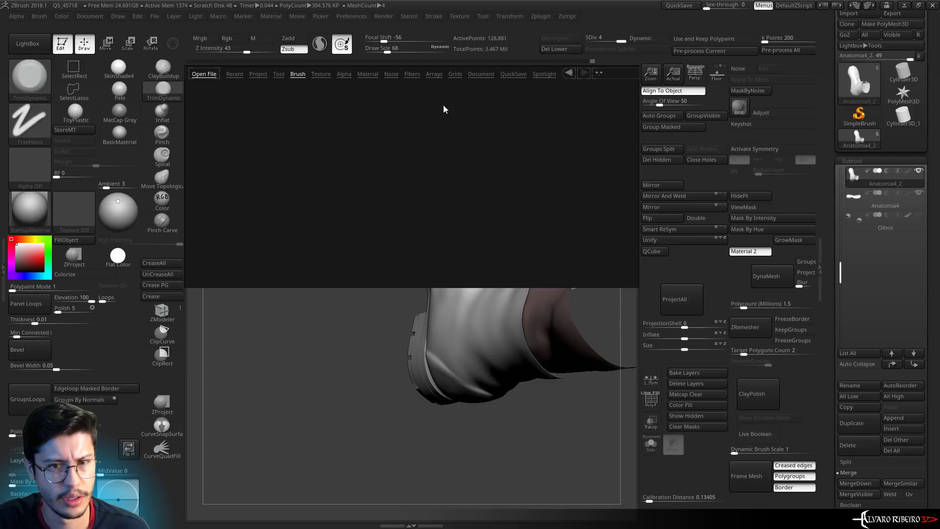
left_click(209, 108)
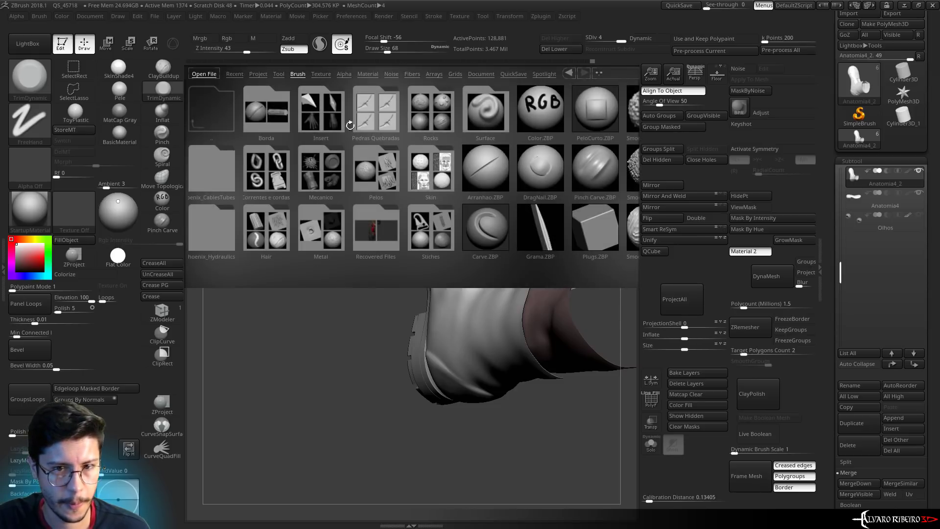
left_click(413, 227)
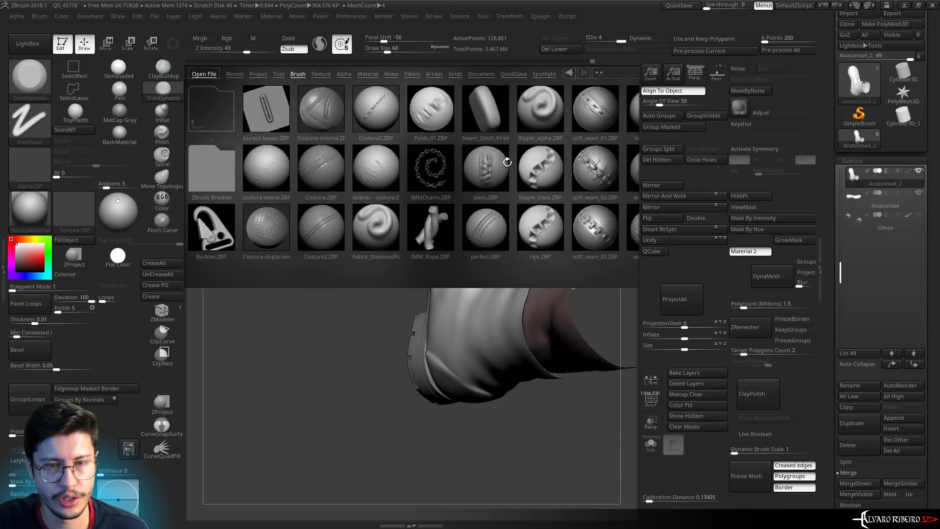
Preview the Jeans, seam_16 and seam_27 brushes, then load seam_8.ZBP
left_click(507, 162)
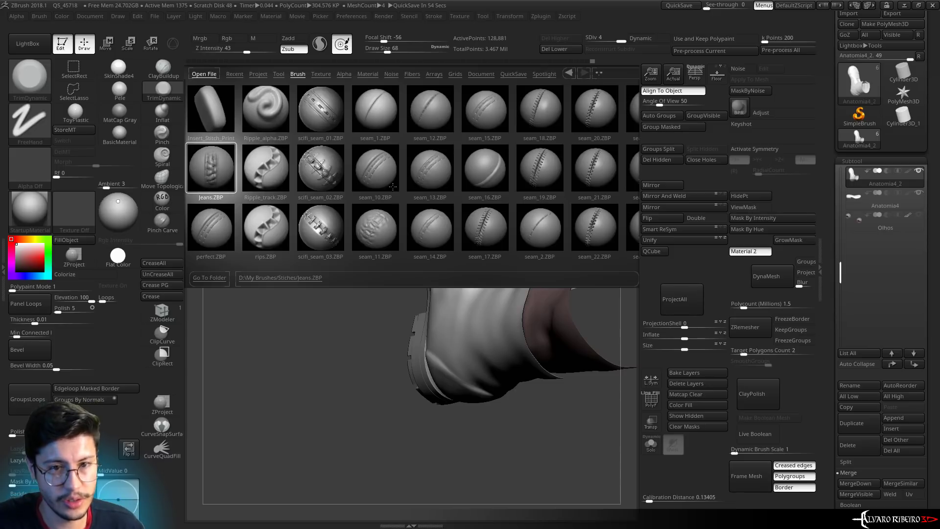
left_click(501, 161)
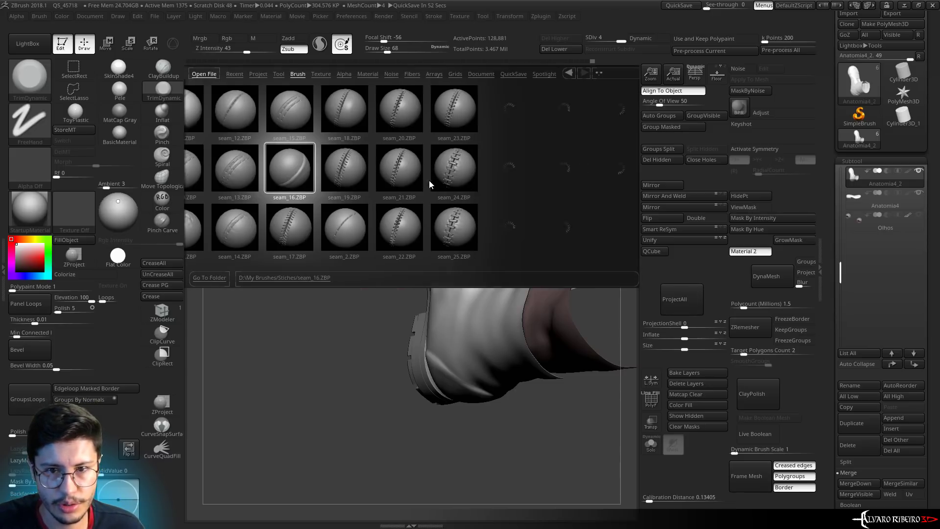
mouse_move(430, 184)
left_mouse_down()
mouse_move(360, 189)
mouse_move(404, 180)
mouse_move(361, 194)
left_mouse_up()
left_click(405, 180)
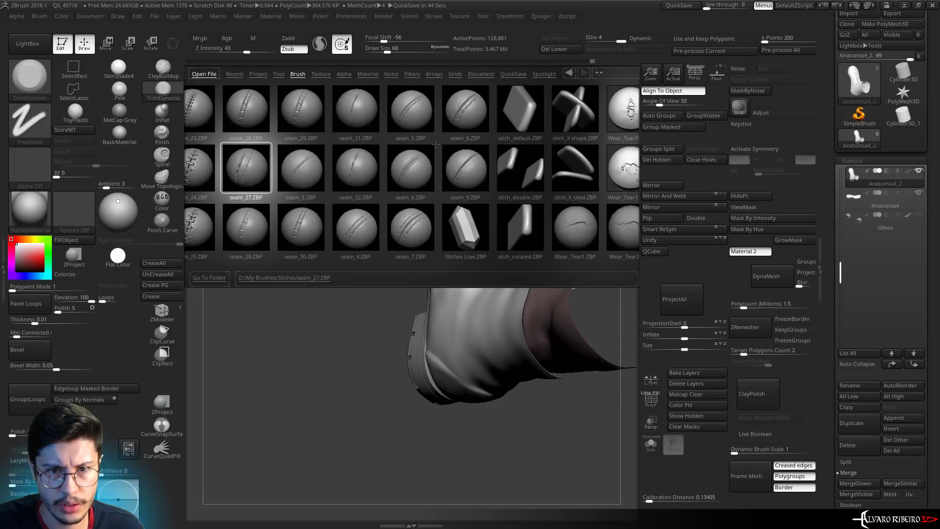
double_click(475, 108)
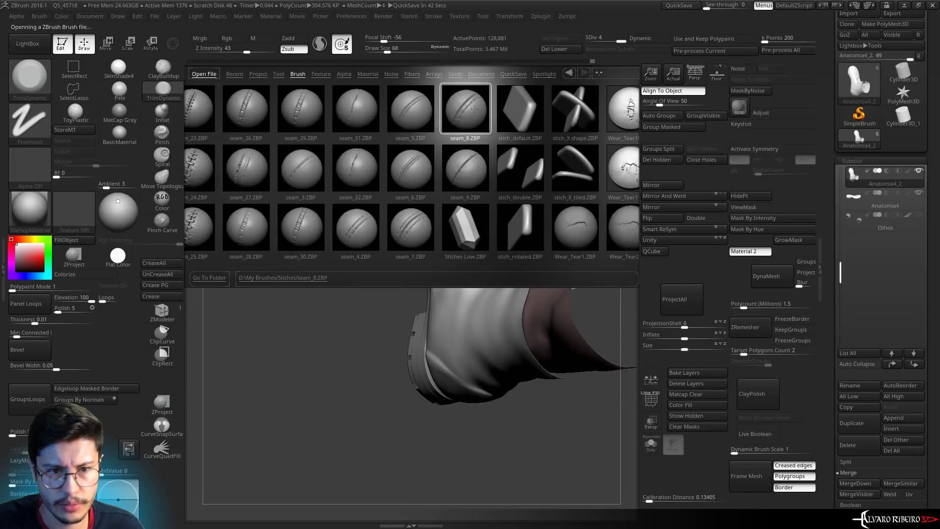
Test seam_8 stitch strokes on the boot, undo them, and divide the mesh once
left_click_drag(549, 155, 500, 161)
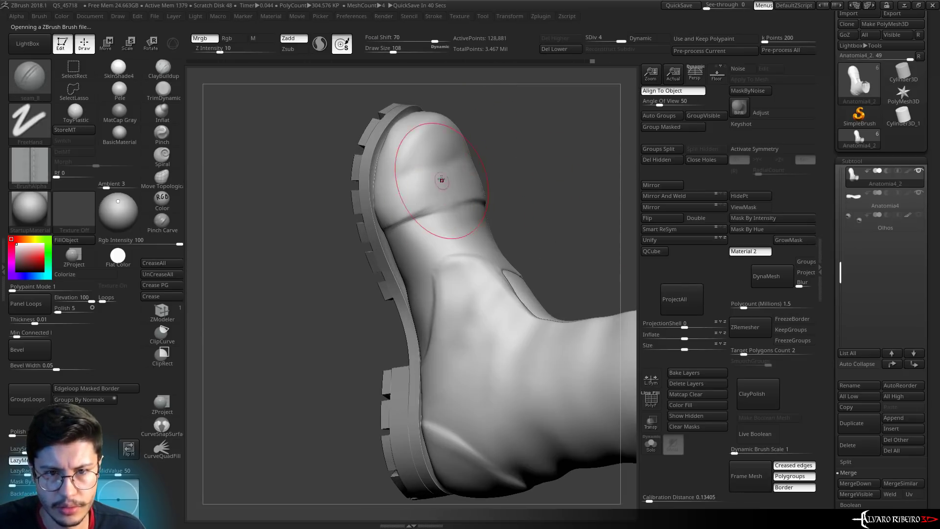
left_click_drag(441, 180, 477, 384)
left_click_drag(512, 235, 536, 253)
mouse_move(458, 267)
left_mouse_down()
mouse_move(488, 317)
mouse_move(521, 409)
left_mouse_up()
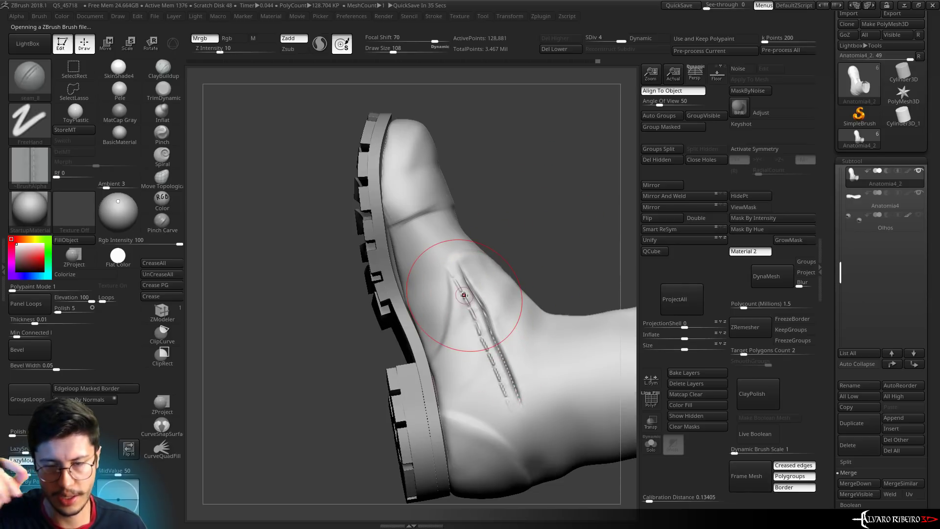
key("ctrl+z")
key("ctrl+d")
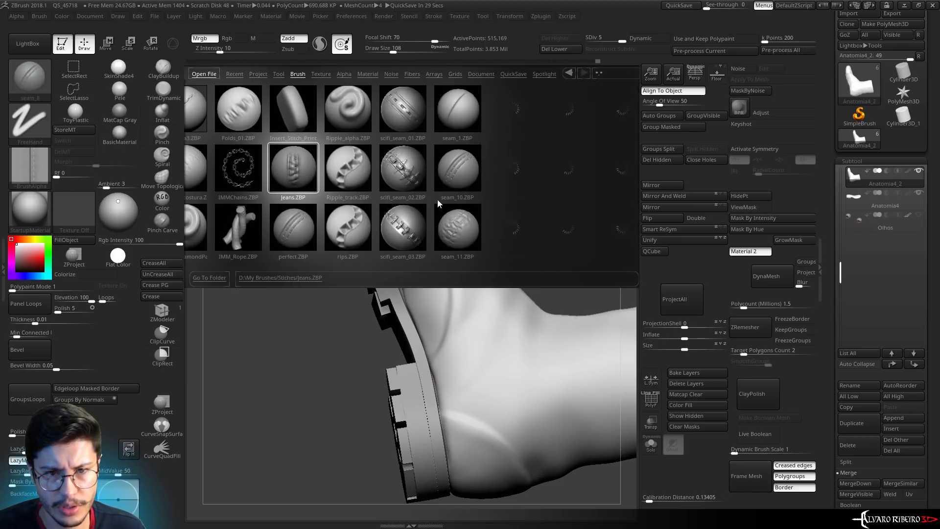
Load seam_14 and try a trial stitch stroke down the boot side, then undo it
scroll(432, 204, "down", 2)
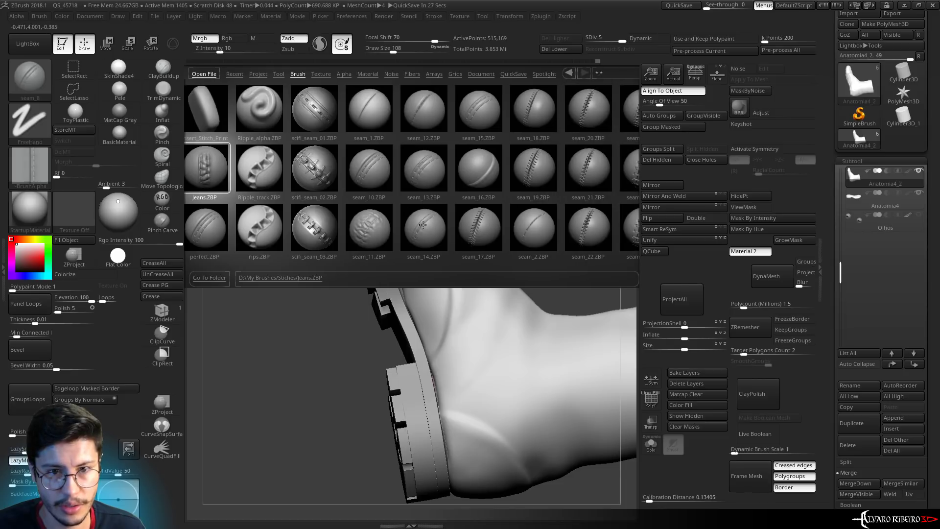
double_click(423, 225)
left_click_drag(427, 219, 480, 418)
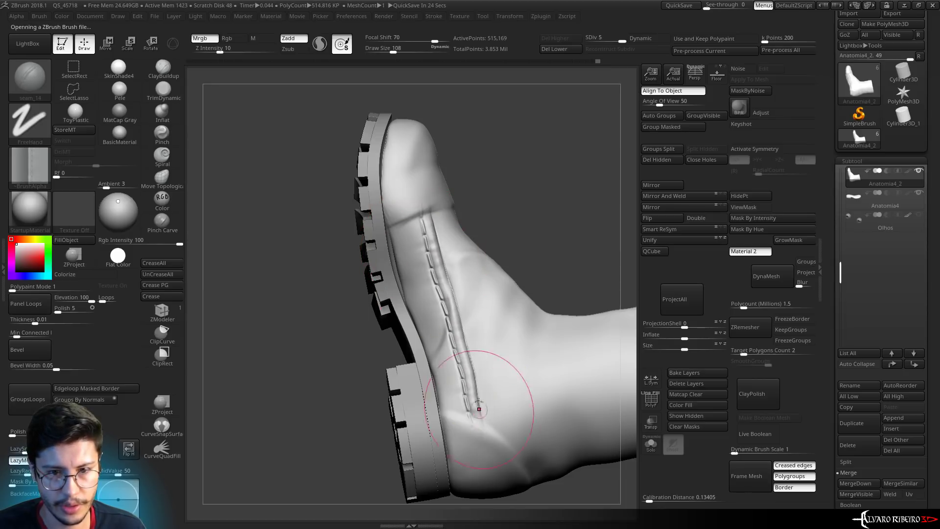
key("ctrl+z")
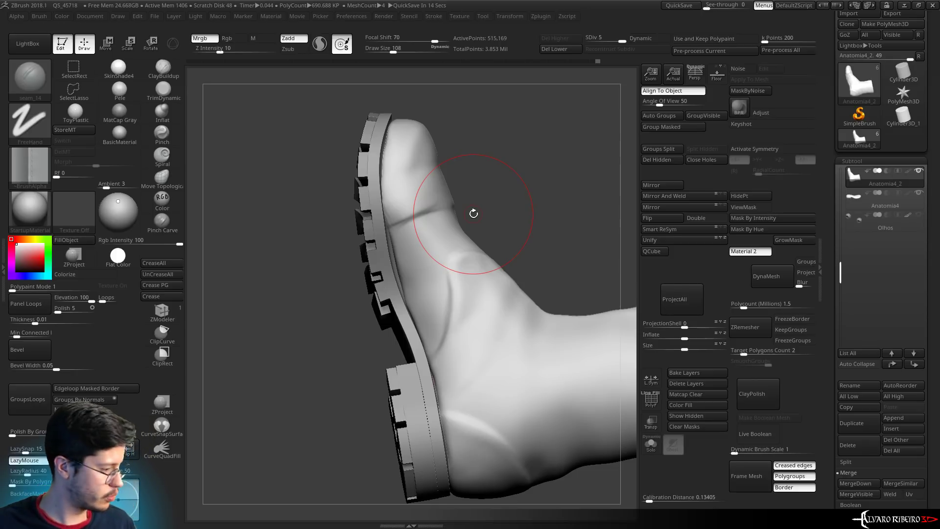
Switch to the Move brush (B, M, V) and inspect the shaft opening and toe
left_click_drag(596, 114, 407, 248)
key("b")
key("m")
key("v")
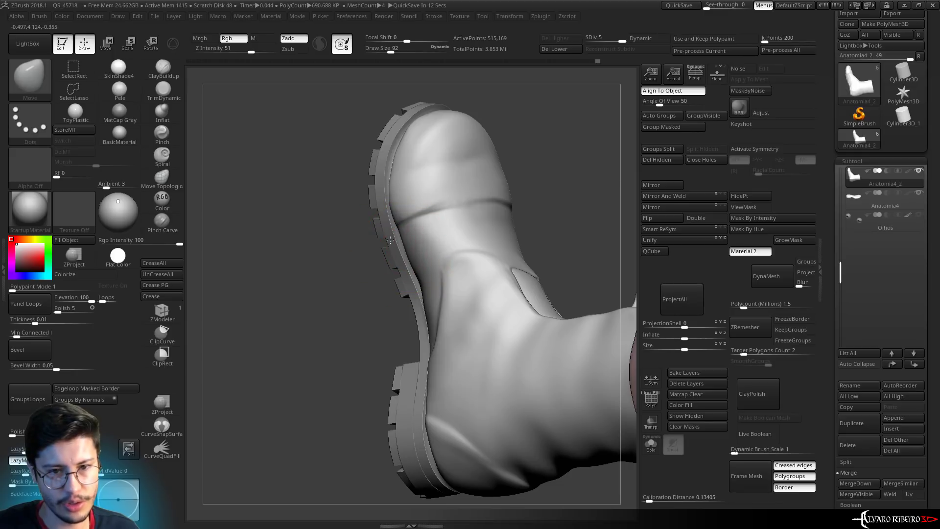
left_click_drag(406, 281, 394, 153)
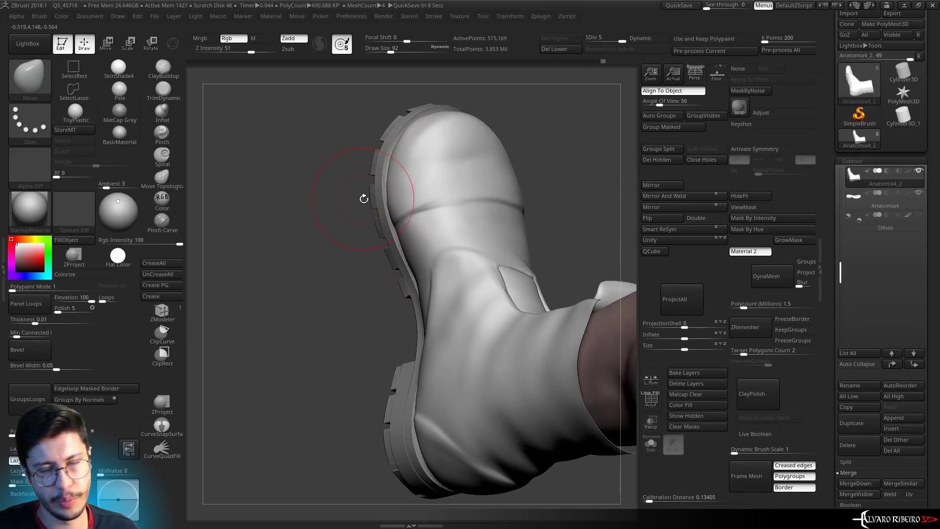
mouse_move(361, 199)
left_mouse_down()
mouse_move(351, 263)
mouse_move(336, 249)
mouse_move(504, 284)
mouse_move(424, 136)
mouse_move(515, 235)
mouse_move(516, 184)
mouse_move(477, 185)
mouse_move(525, 262)
mouse_move(541, 230)
left_mouse_up()
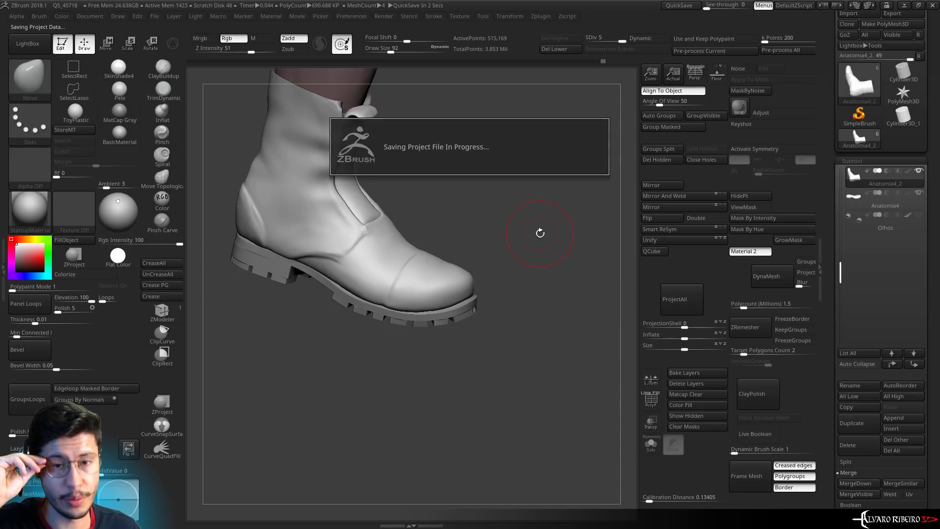
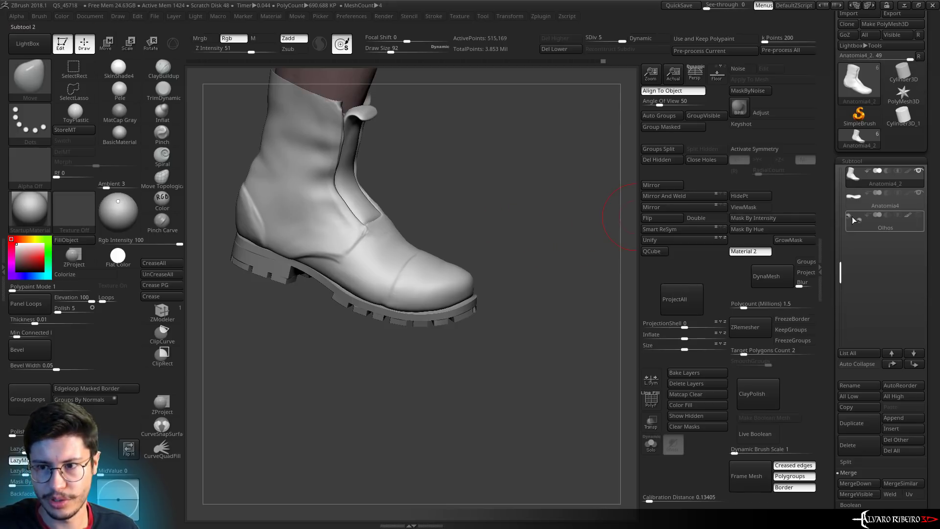
Make the bota figure active, zoom to its head, and switch to the Standard brush
scroll(852, 217, "up", 3)
left_click(882, 176)
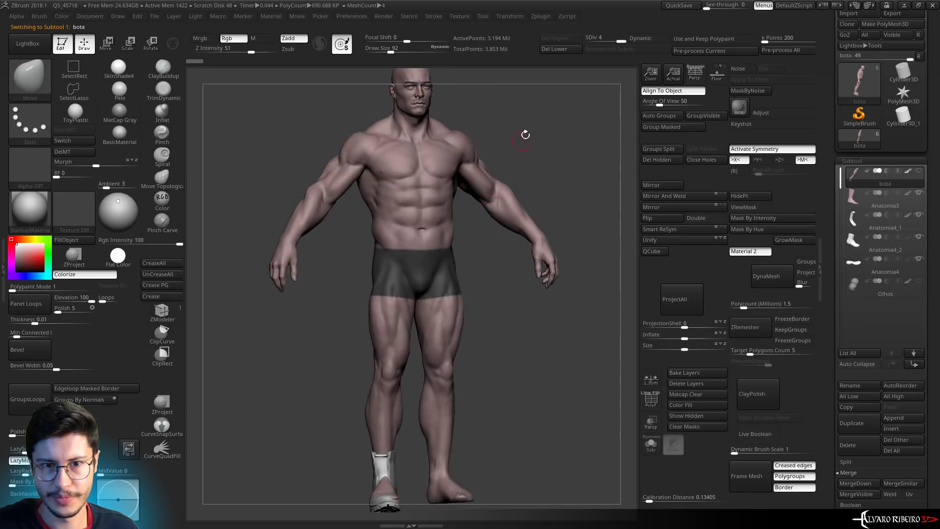
mouse_move(525, 134)
left_mouse_down("alt")
mouse_move(506, 203)
mouse_move(386, 266)
left_mouse_up("alt")
key("b")
key("s")
key("t")
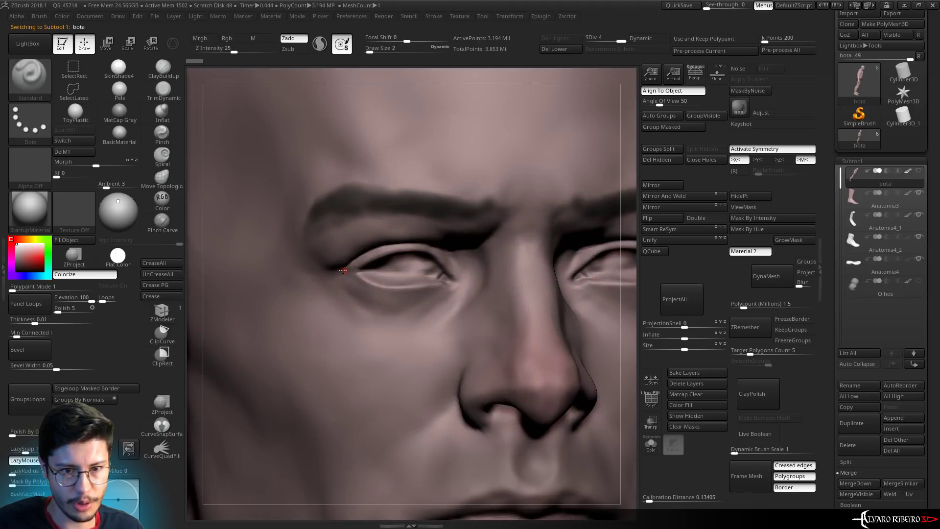
type("s4")
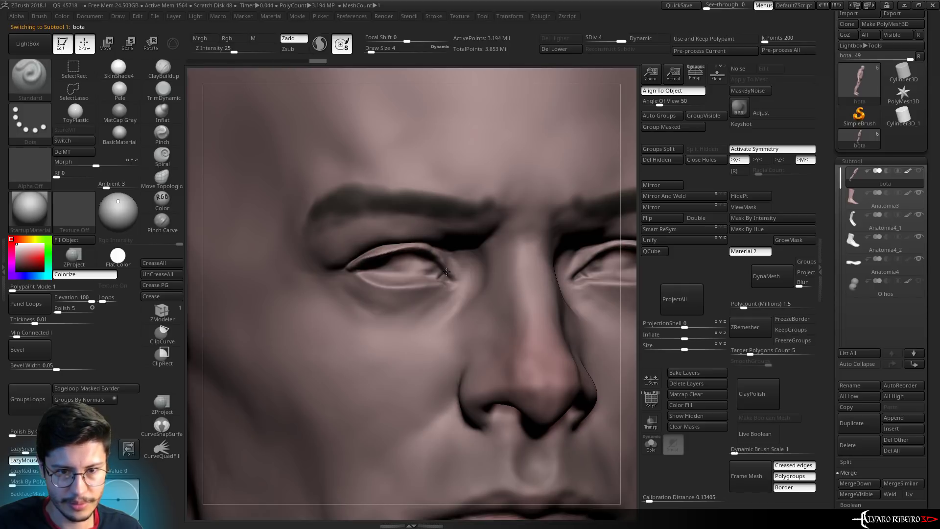
Orbit down from the head to the feet and make the boot Anatomia4_2 the active subtool
left_click_drag(639, 298, 530, 217)
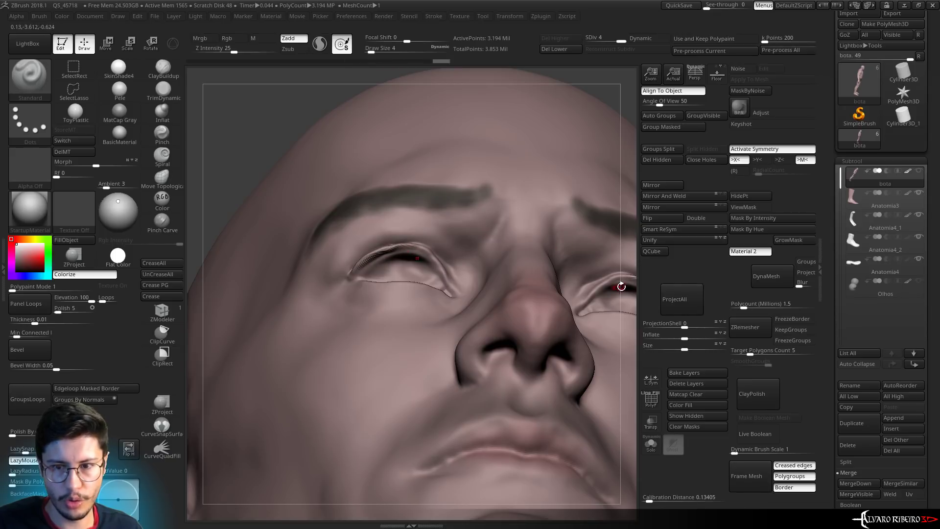
mouse_move(621, 287)
left_mouse_down("ctrl")
mouse_move(527, 185)
mouse_move(547, 239)
mouse_move(486, 251)
left_mouse_up("ctrl")
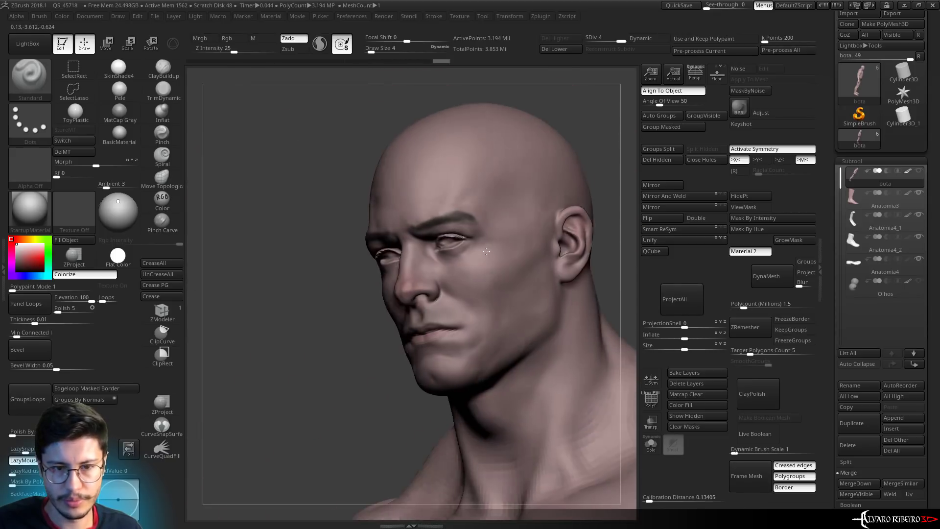
mouse_move(343, 275)
left_mouse_down()
mouse_move(281, 297)
mouse_move(297, 325)
mouse_move(367, 251)
mouse_move(185, 59)
left_mouse_up()
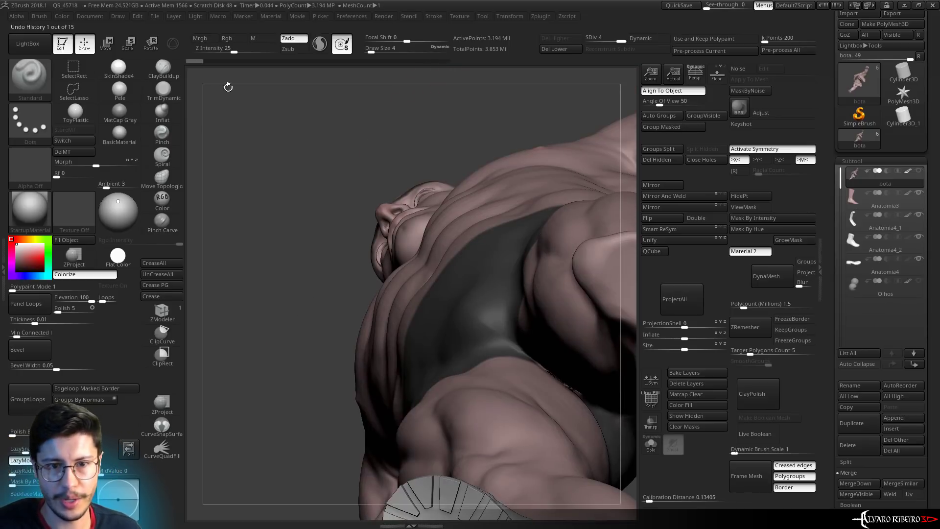
mouse_move(228, 87)
left_mouse_down()
mouse_move(368, 157)
mouse_move(496, 76)
mouse_move(593, 134)
left_mouse_up()
left_click_drag(560, 324, 835, 239)
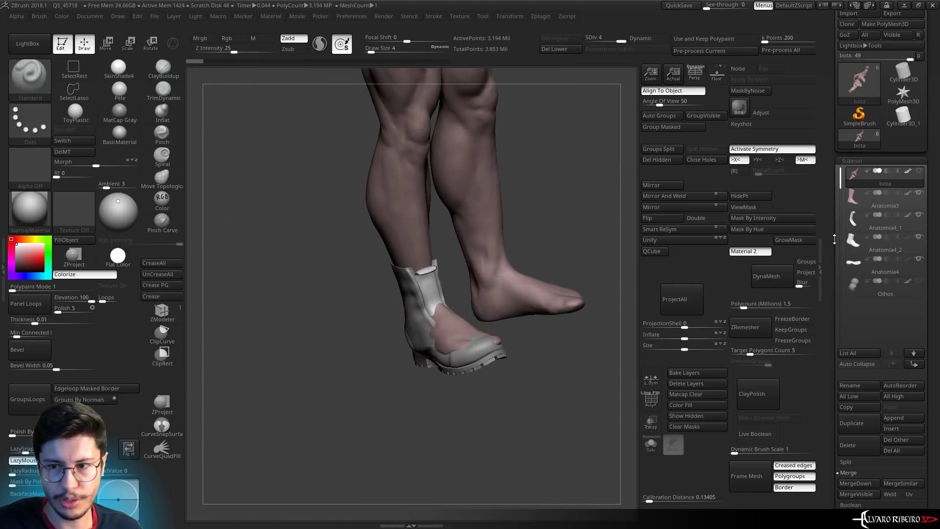
left_click(858, 208)
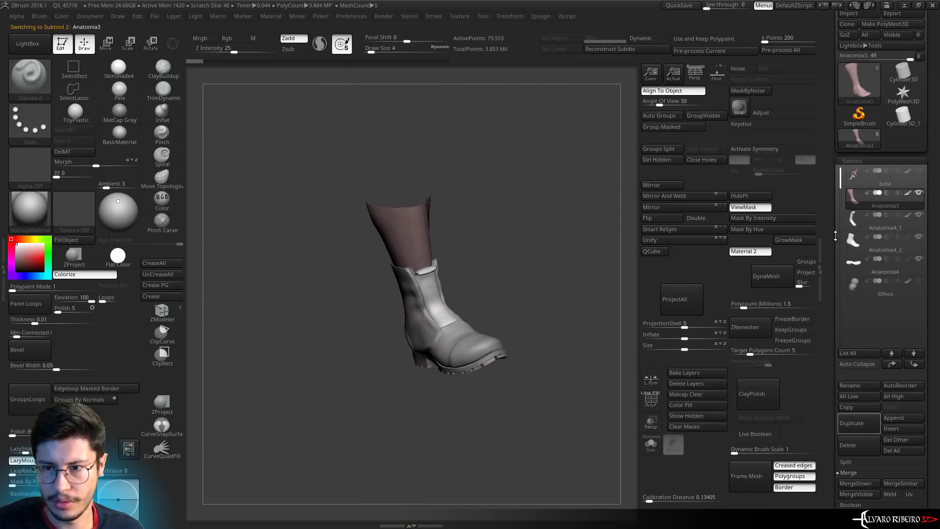
left_click_drag(457, 256, 461, 265)
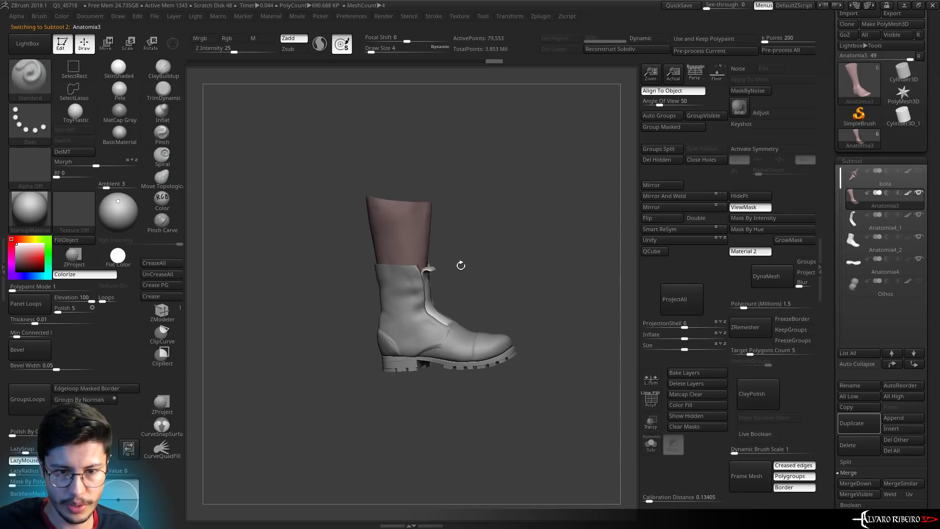
scroll(461, 265, "up", 3)
left_click(431, 266, "alt")
scroll(506, 256, "up", 3)
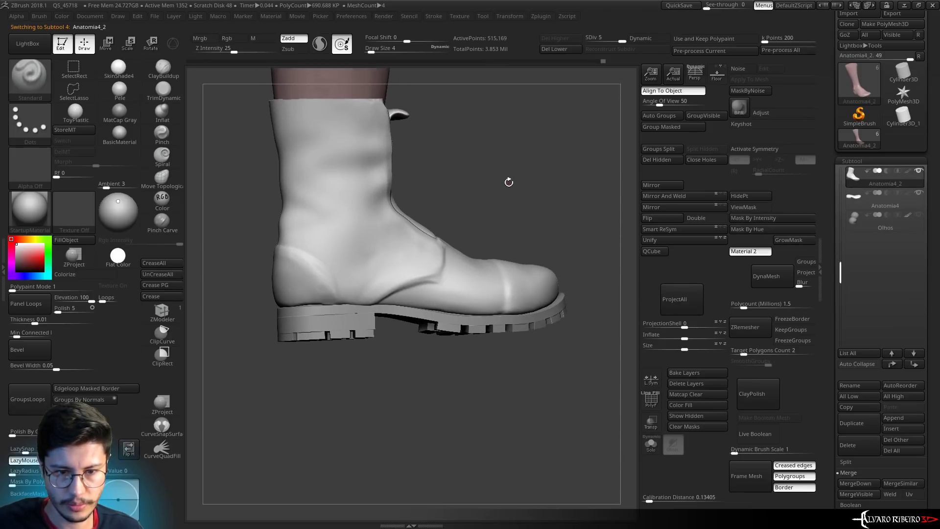
With the seam_14 brush at Draw Size 68, stitch along the side panel's lower edge
left_click(29, 76)
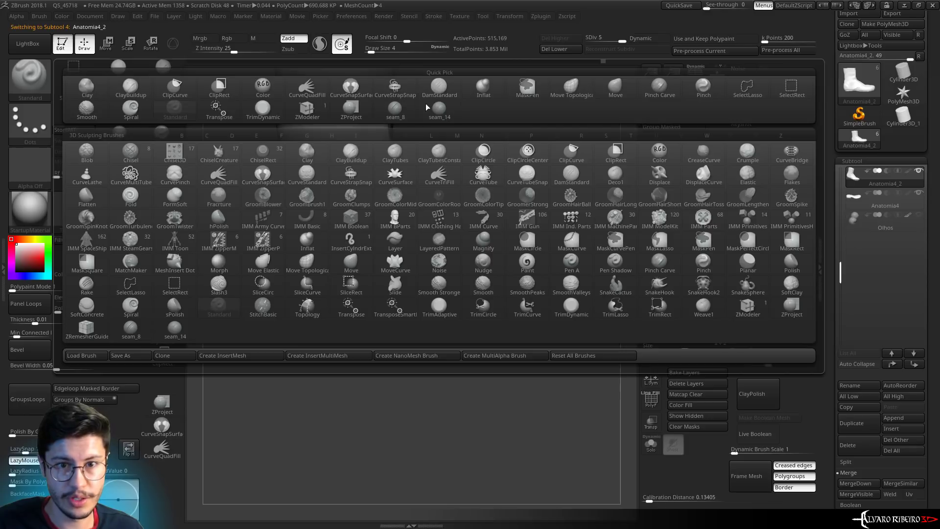
left_click(427, 107)
scroll(437, 126, "up", 3)
left_click_drag(380, 341, 453, 301)
key("ctrl+z")
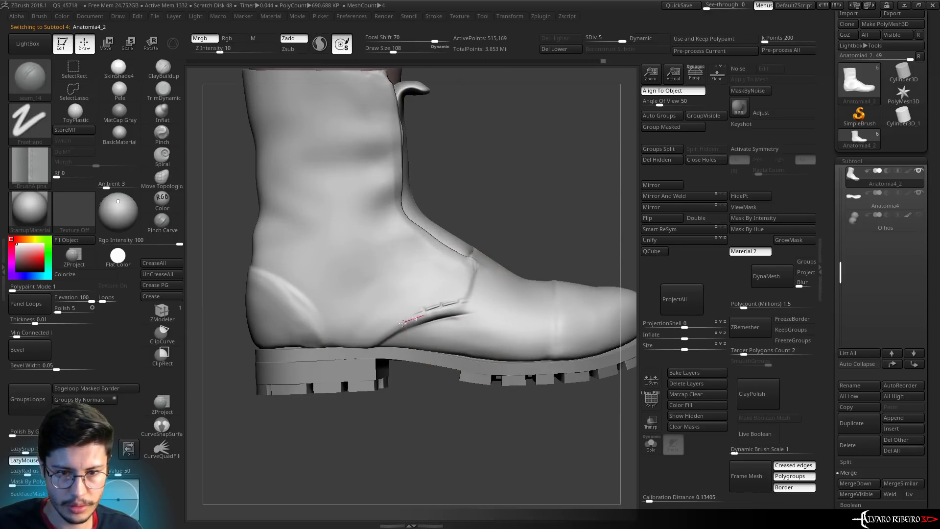
key("ctrl+z")
key("s")
left_click_drag(451, 304, 440, 306)
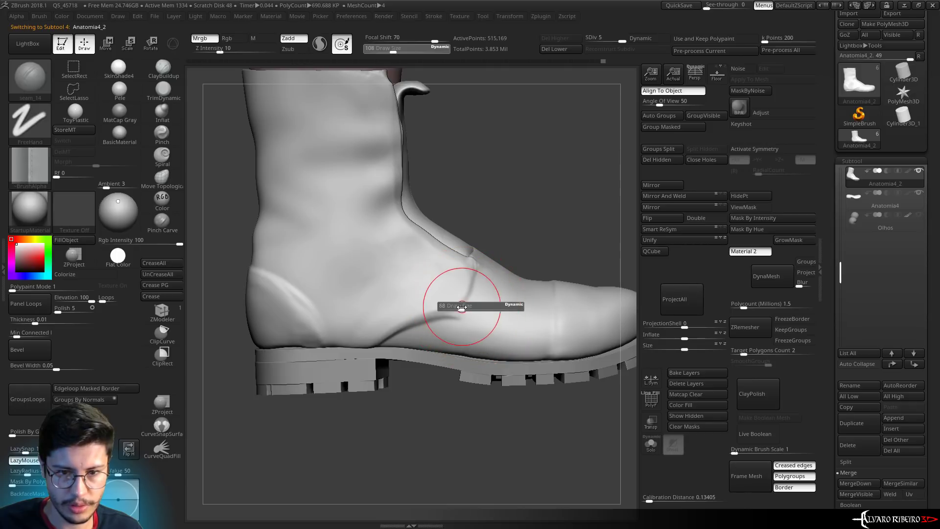
left_click_drag(370, 356, 480, 254, "alt")
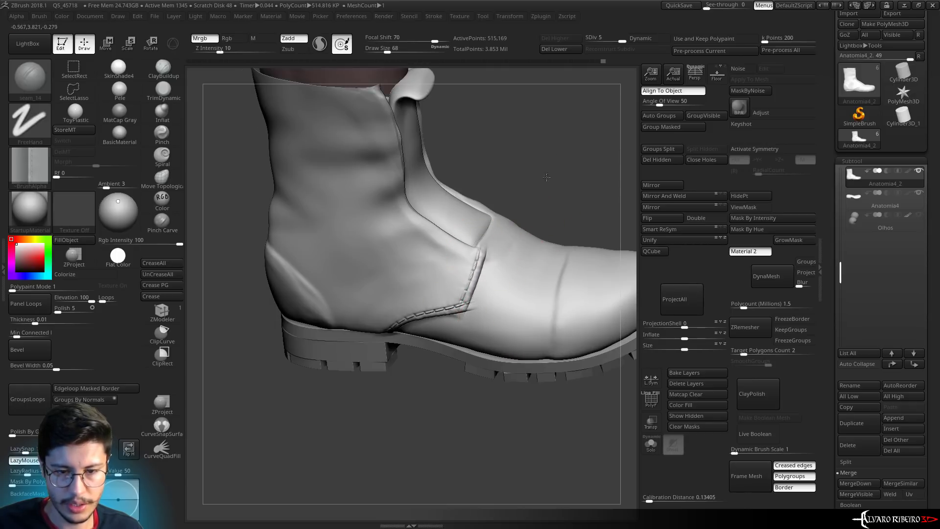
Orbit around the boot to inspect the sole treads, tongue and shaft
left_click_drag(546, 177, 519, 196)
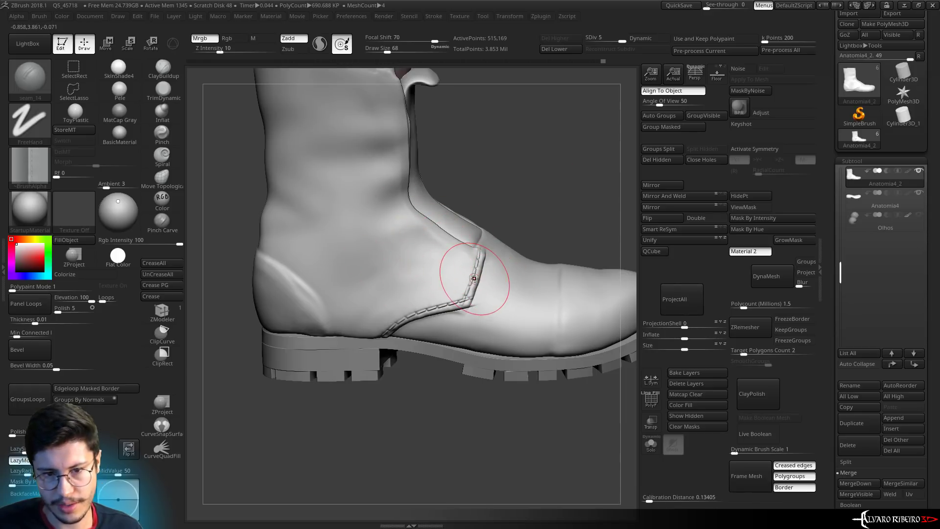
mouse_move(510, 215)
left_mouse_down()
mouse_move(544, 225)
mouse_move(438, 148)
left_mouse_up()
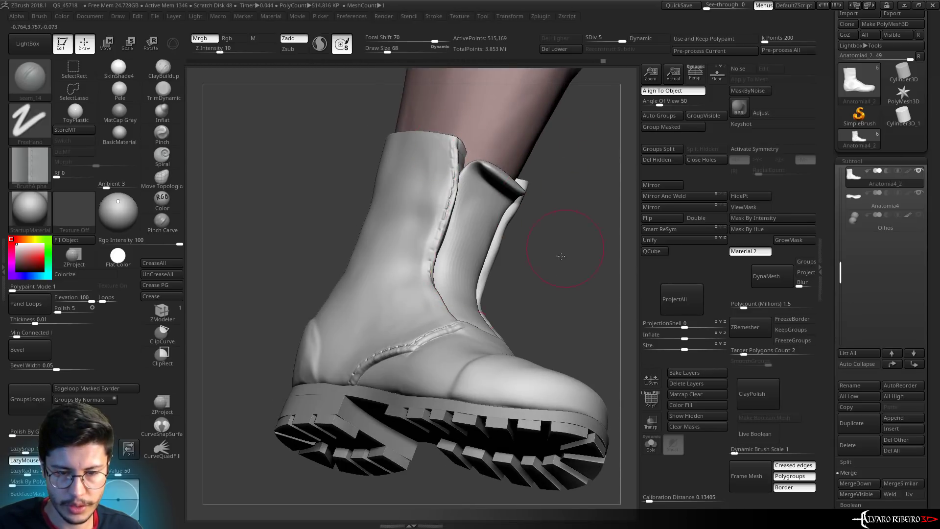
left_click_drag(561, 256, 438, 286)
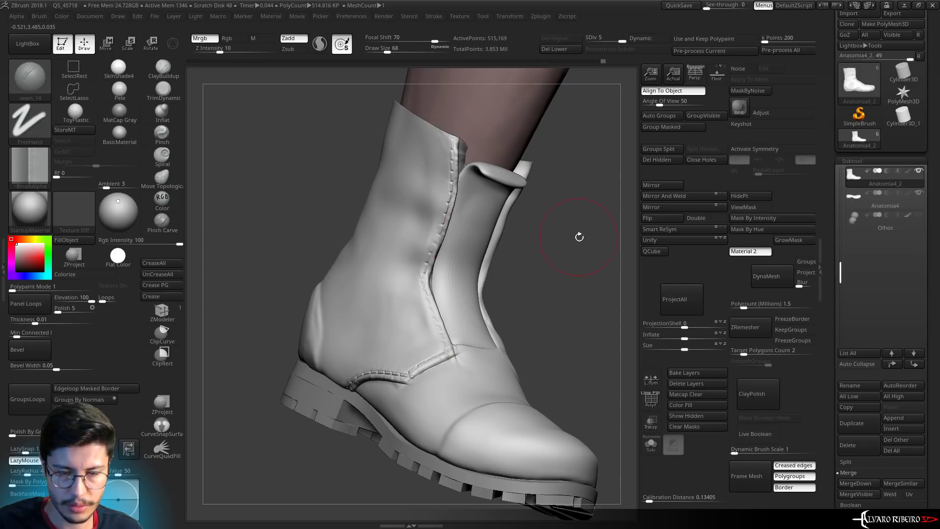
left_click_drag(579, 237, 419, 381)
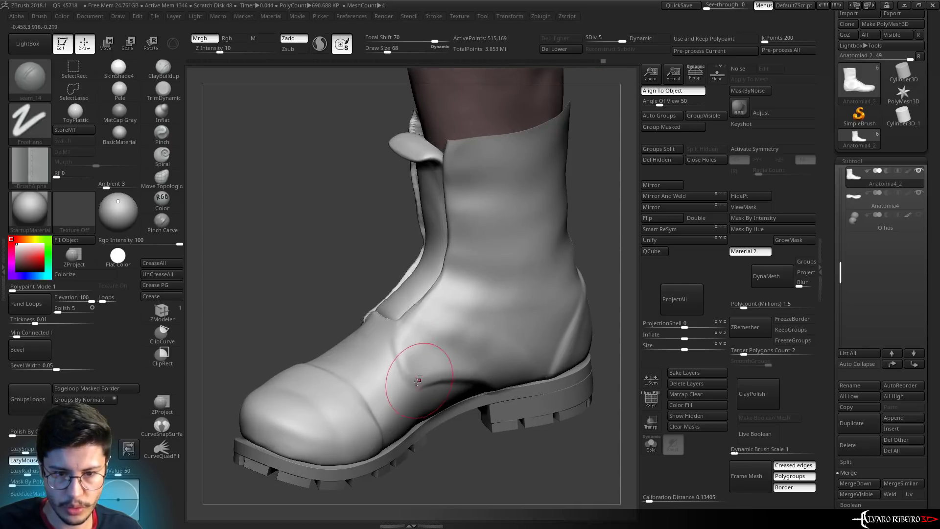
left_click_drag(357, 318, 337, 318)
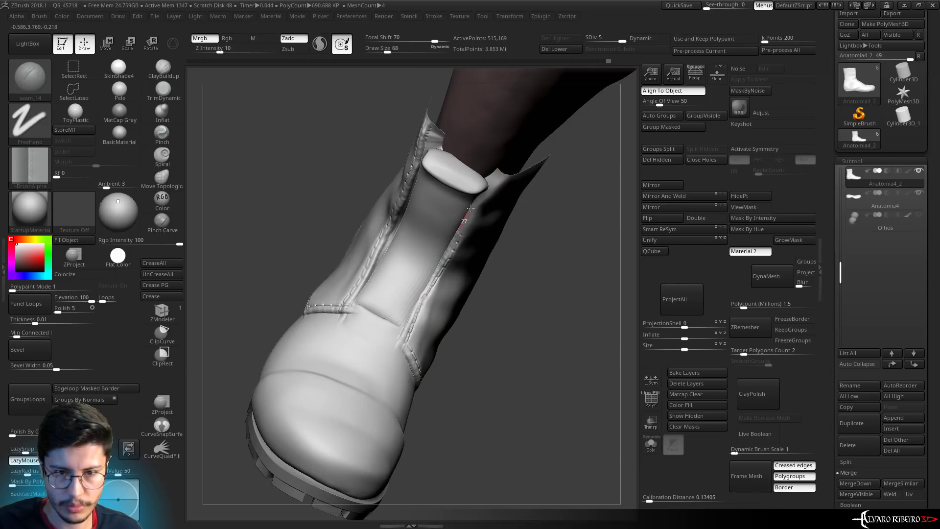
left_click_drag(505, 137, 521, 191)
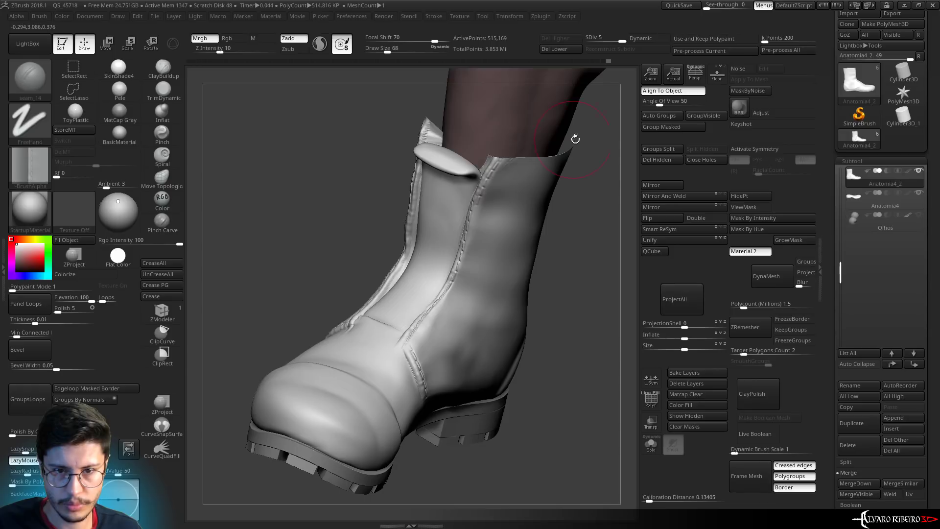
left_click_drag(575, 139, 529, 244)
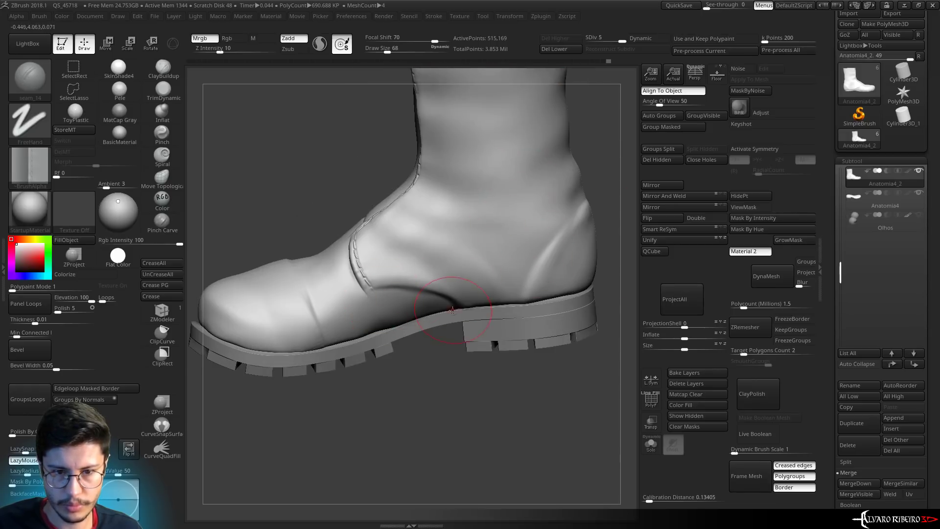
key("ctrl+z")
right_click_drag(412, 279, 457, 308)
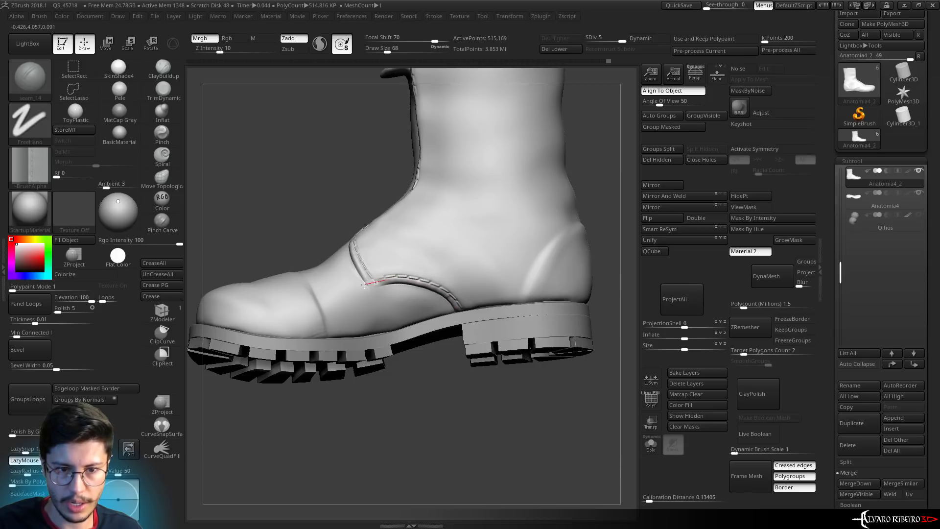
mouse_move(358, 284)
right_mouse_down()
mouse_move(294, 158)
mouse_move(581, 216)
mouse_move(419, 241)
mouse_move(449, 297)
right_mouse_up()
key("ctrl+z")
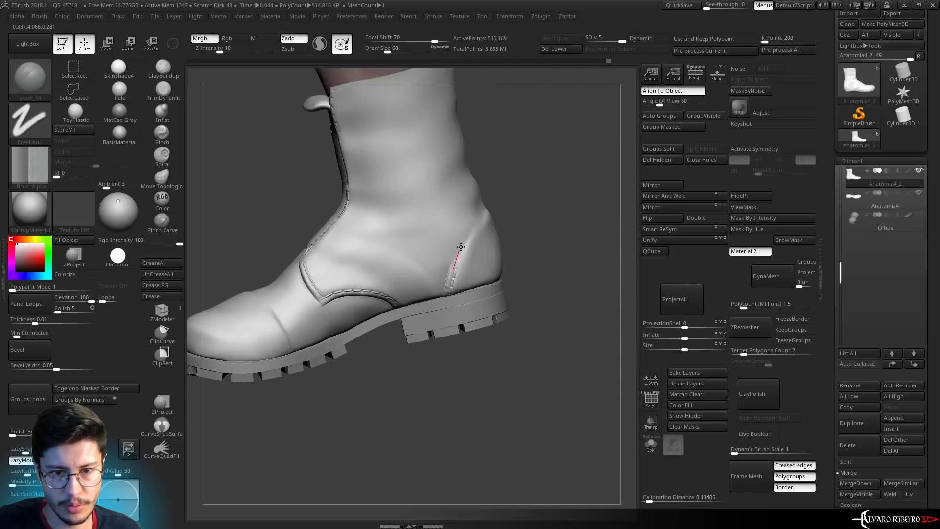
left_click_drag(486, 211, 447, 291, "shift")
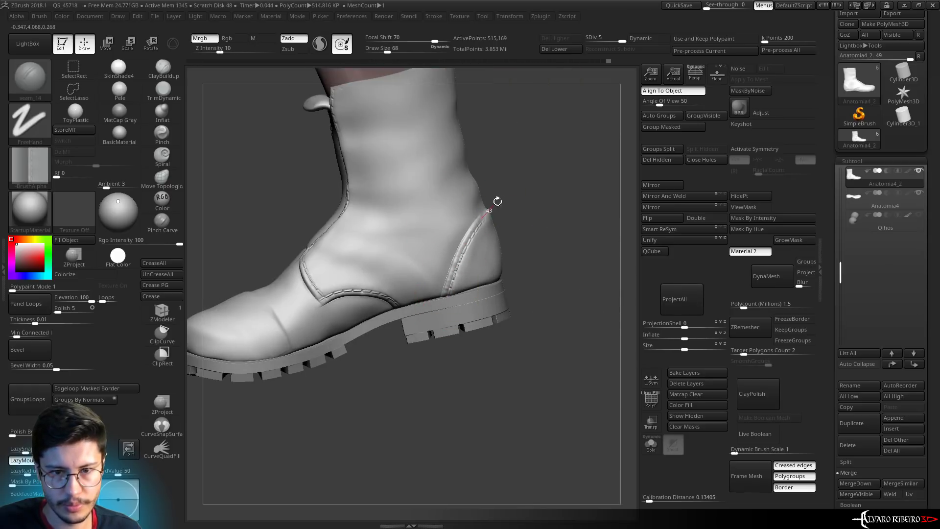
right_click_drag(498, 204, 462, 231)
right_click_drag(542, 180, 453, 238)
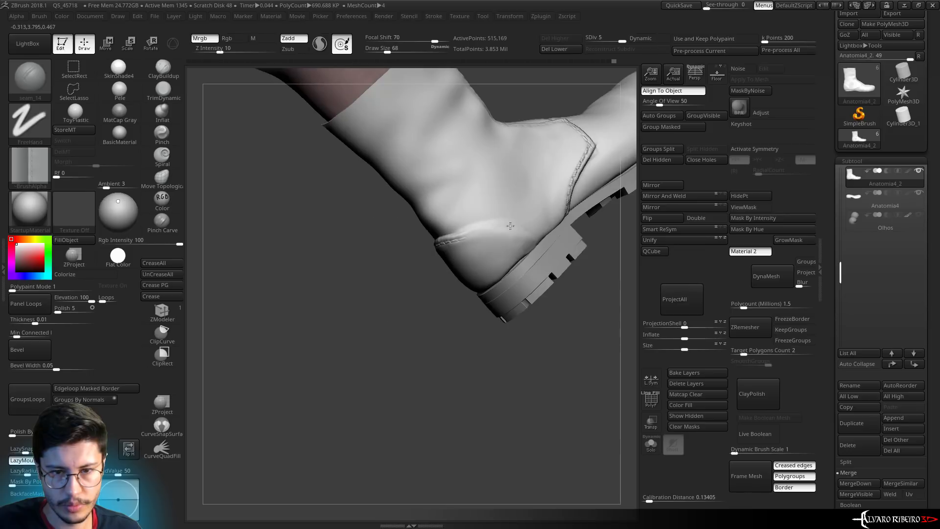
mouse_move(508, 226)
left_mouse_down("shift")
mouse_move(493, 229)
mouse_move(517, 226)
left_mouse_up("shift")
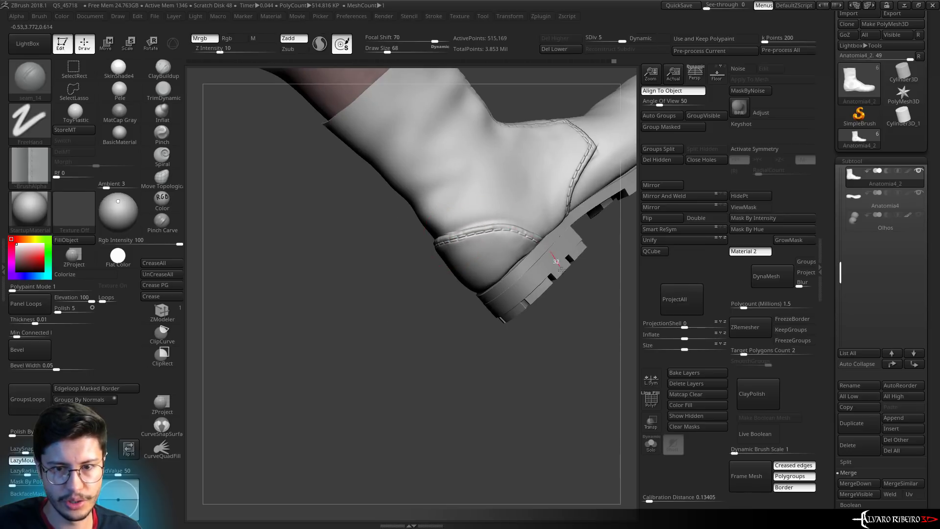
mouse_move(561, 270)
right_mouse_down("alt")
mouse_move(502, 306)
mouse_move(572, 237)
mouse_move(450, 410)
right_mouse_up("alt")
right_click_drag(385, 310, 299, 348)
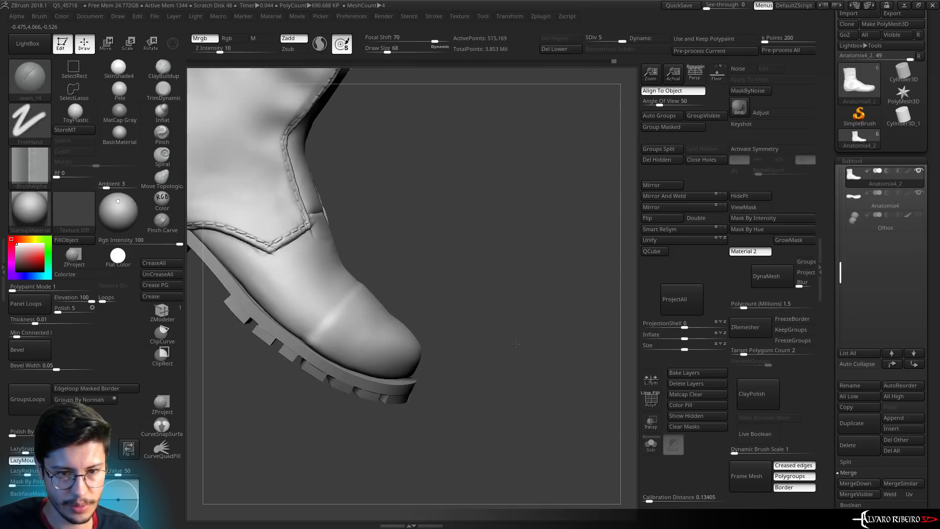
left_click_drag(332, 316, 372, 272)
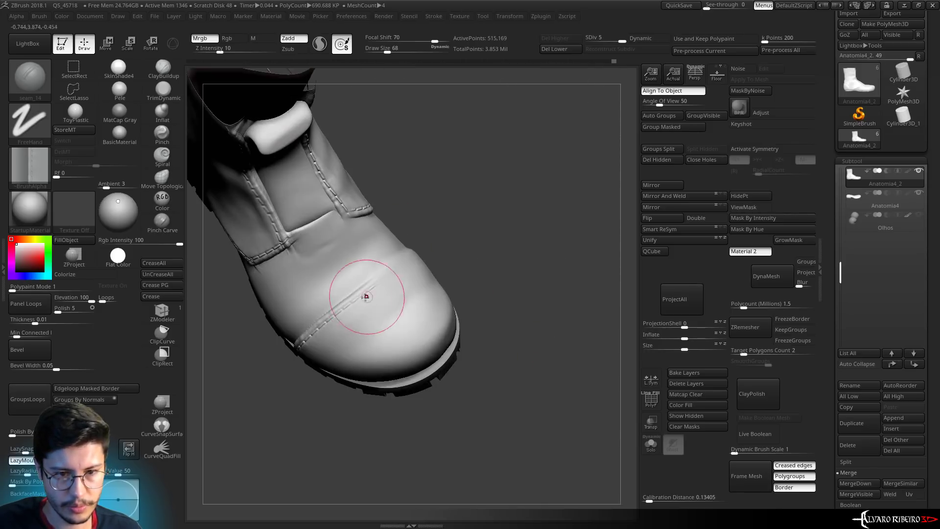
right_click_drag(405, 240, 365, 300)
right_click_drag(453, 211, 369, 279)
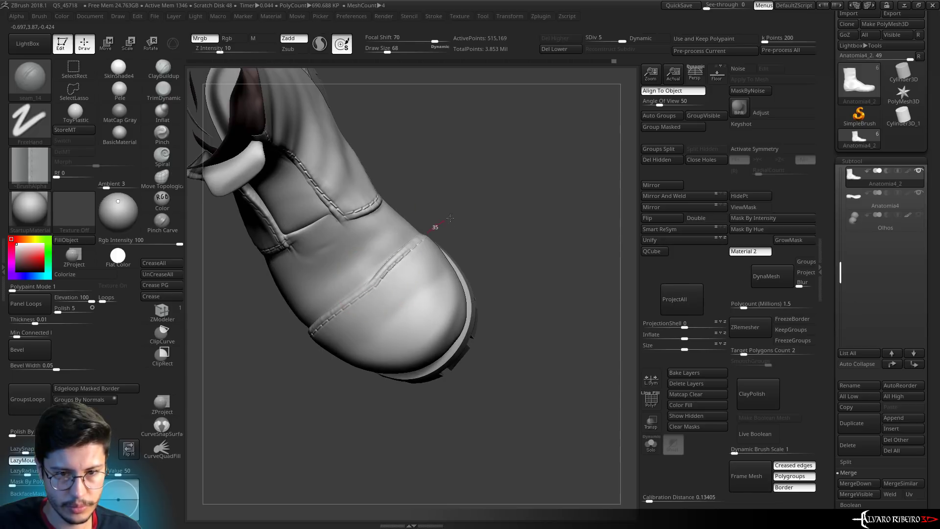
right_click_drag(435, 226, 395, 259)
right_click_drag(312, 370, 288, 345)
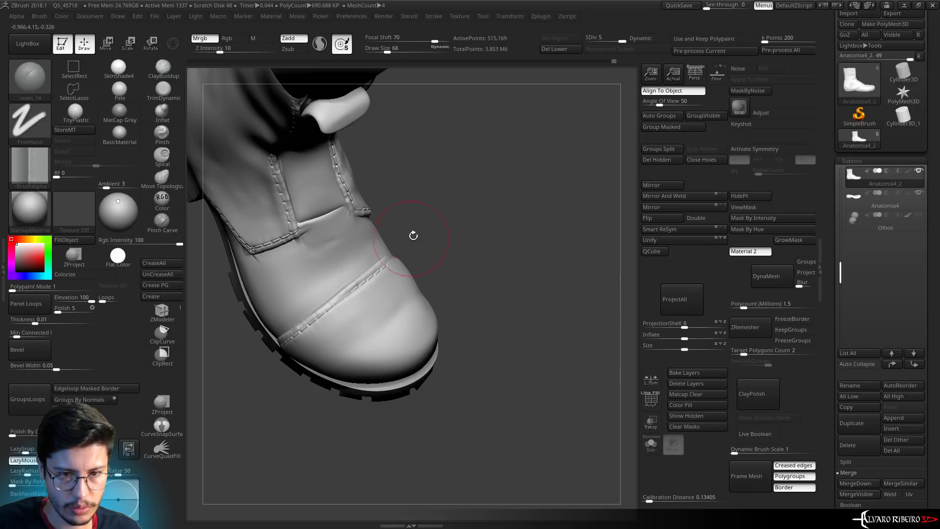
right_click_drag(412, 235, 361, 294)
left_click_drag(321, 311, 342, 296)
key("f")
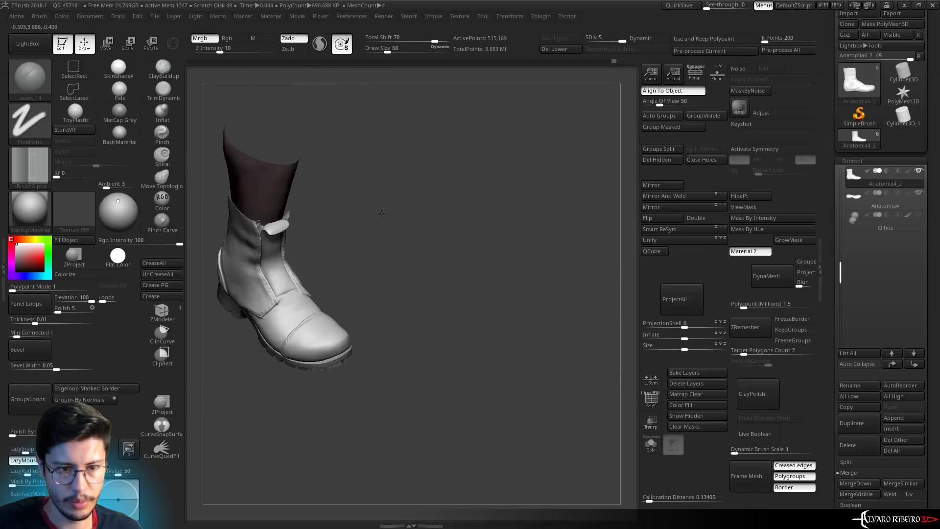
mouse_move(416, 235)
right_mouse_down()
mouse_move(426, 225)
mouse_move(504, 318)
mouse_move(539, 265)
mouse_move(512, 255)
mouse_move(551, 272)
right_mouse_up()
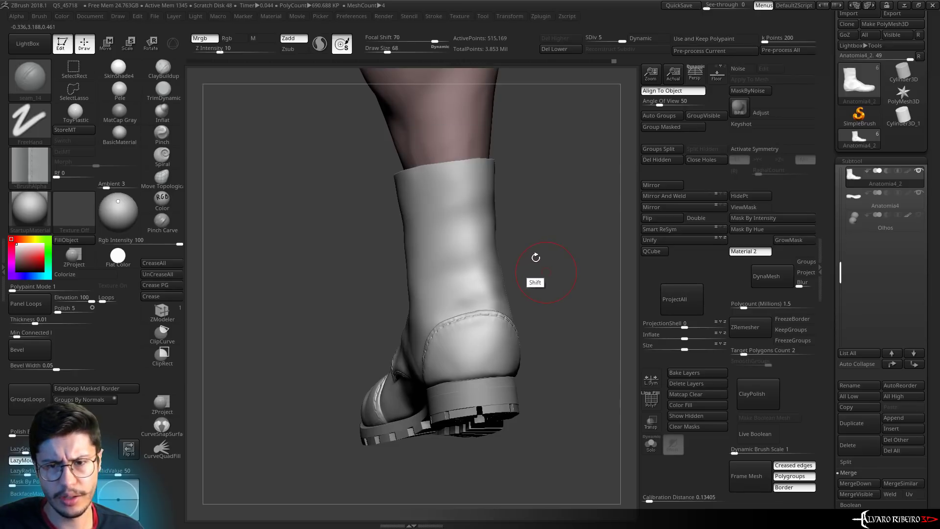
key("alt+Tab")
left_click(673, 195)
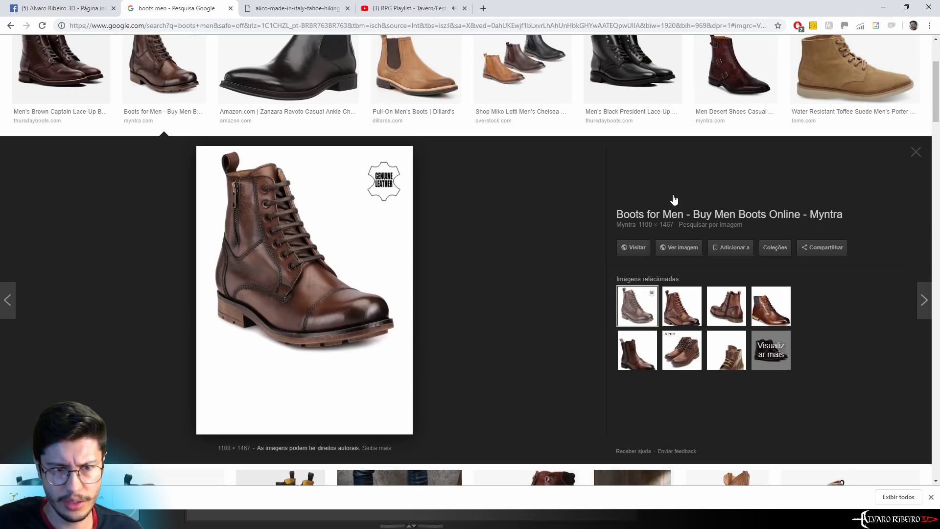
key("alt+Tab")
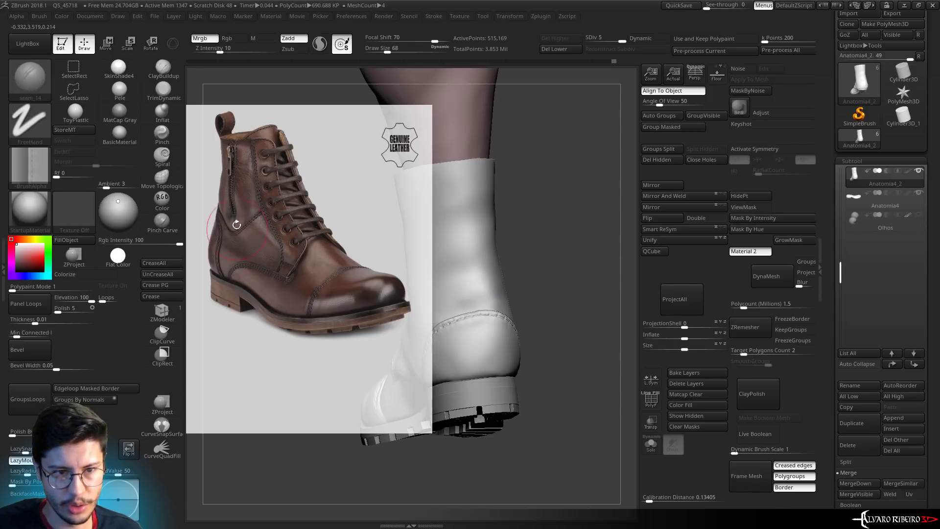
key("shift+z")
Stitch seams up the boot's back to the heel and along its side and front seams
key("f")
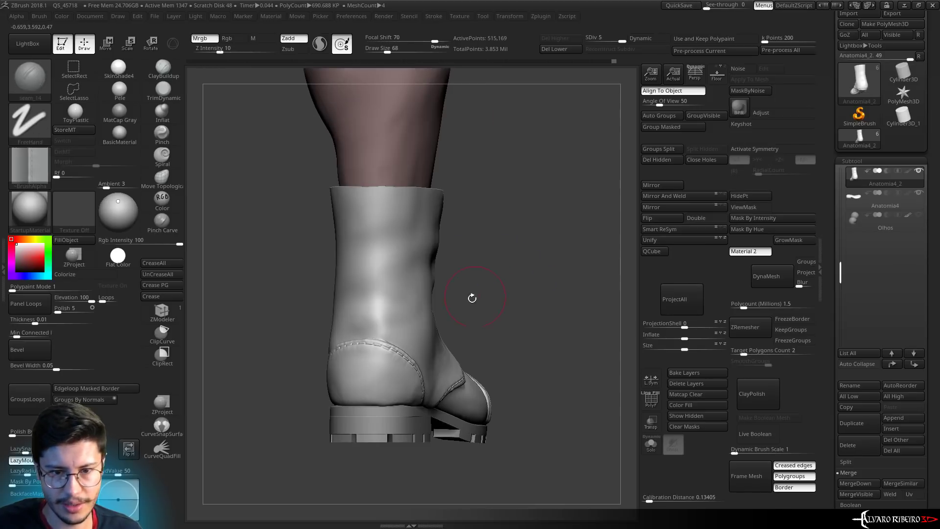
left_click_drag(354, 290, 360, 180)
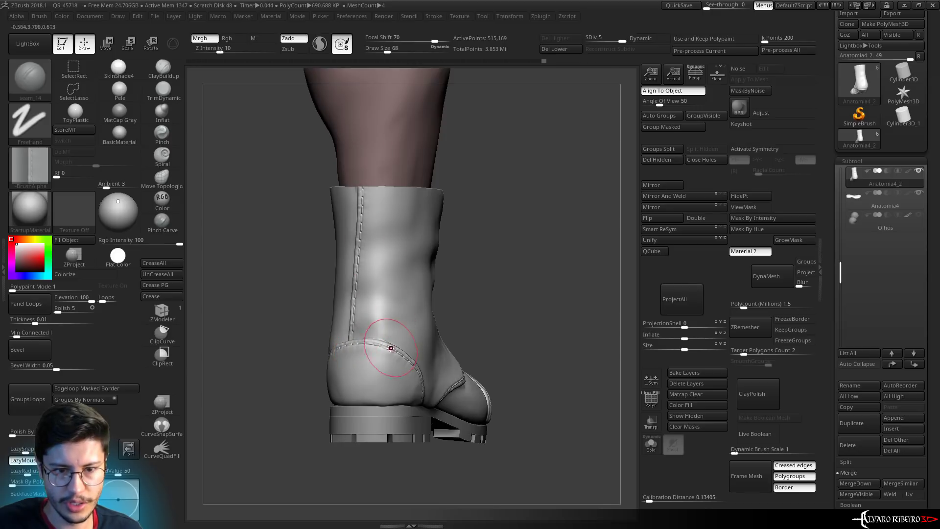
left_click_drag(382, 311, 381, 186)
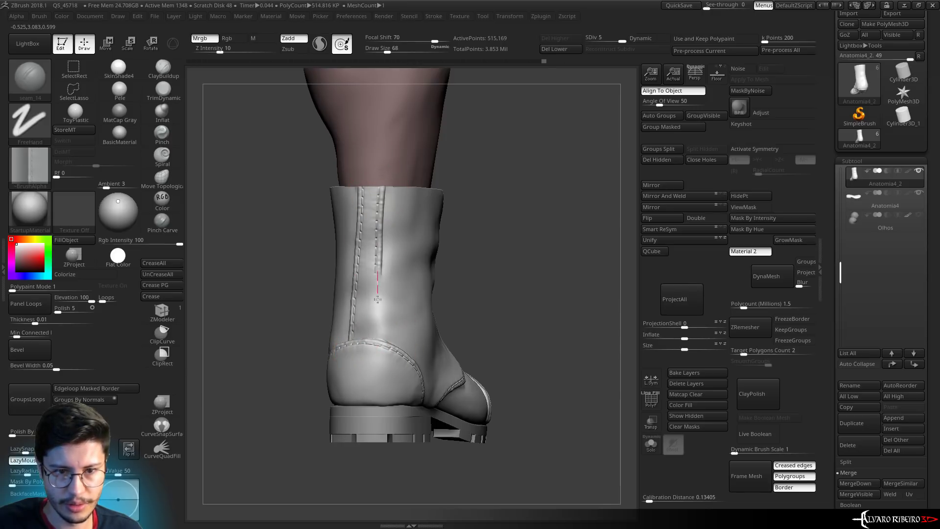
mouse_move(380, 359)
left_mouse_down()
mouse_move(510, 225)
mouse_move(378, 173)
left_mouse_up()
left_click_drag(396, 271, 373, 347)
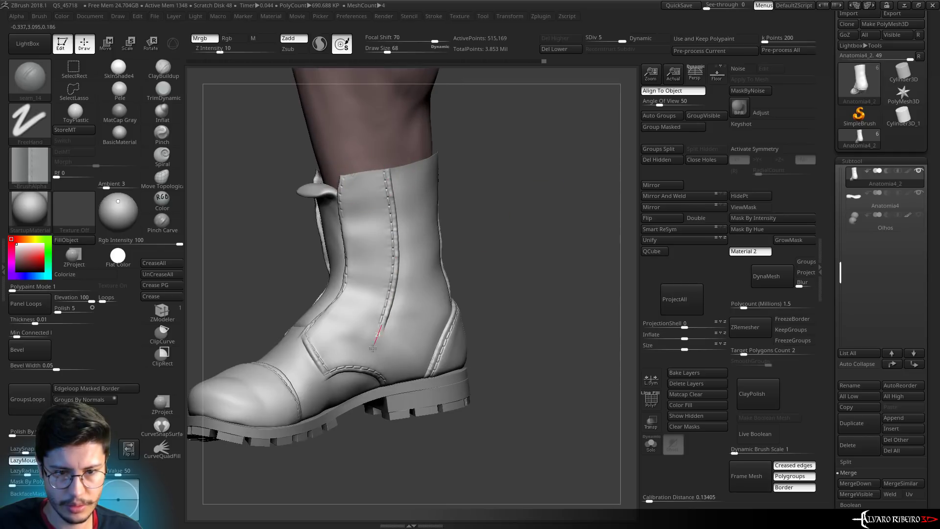
left_click_drag(510, 230, 448, 263)
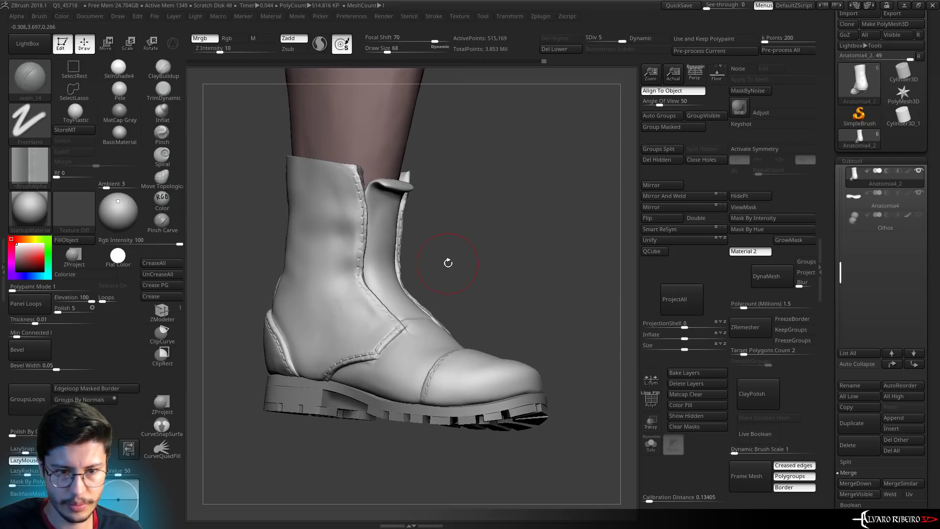
left_click_drag(514, 225, 440, 264)
mouse_move(386, 386)
left_mouse_down()
mouse_move(359, 327)
mouse_move(364, 231)
left_mouse_up()
Reframe the boot and stitch a seam across the shaft
mouse_move(441, 167)
left_mouse_down("alt")
mouse_move(470, 185)
mouse_move(450, 226)
left_mouse_up("alt")
key("f")
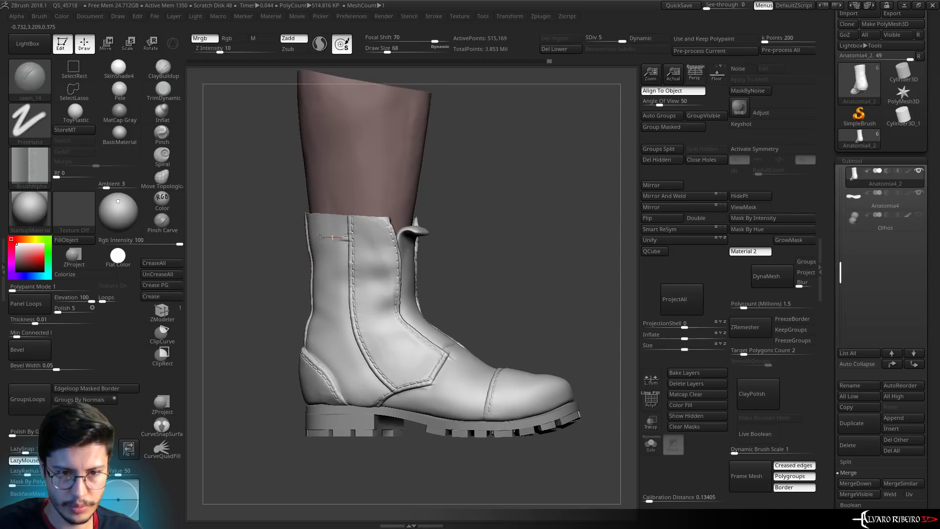
mouse_move(504, 196)
left_mouse_down()
mouse_move(427, 212)
mouse_move(331, 250)
left_mouse_up()
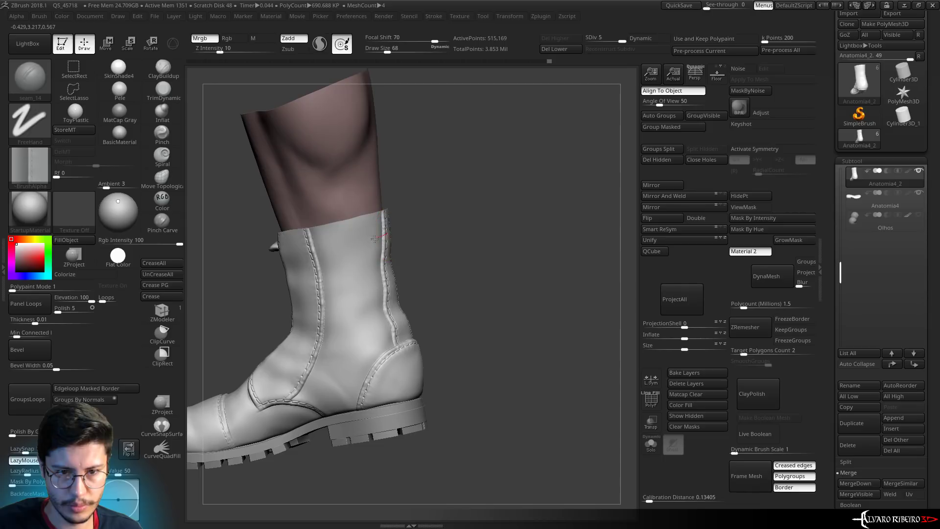
left_click_drag(384, 234, 312, 255)
mouse_move(490, 206)
left_mouse_down("alt")
mouse_move(480, 230)
mouse_move(510, 218)
mouse_move(451, 217)
mouse_move(426, 197)
mouse_move(462, 223)
mouse_move(393, 266)
left_mouse_up("alt")
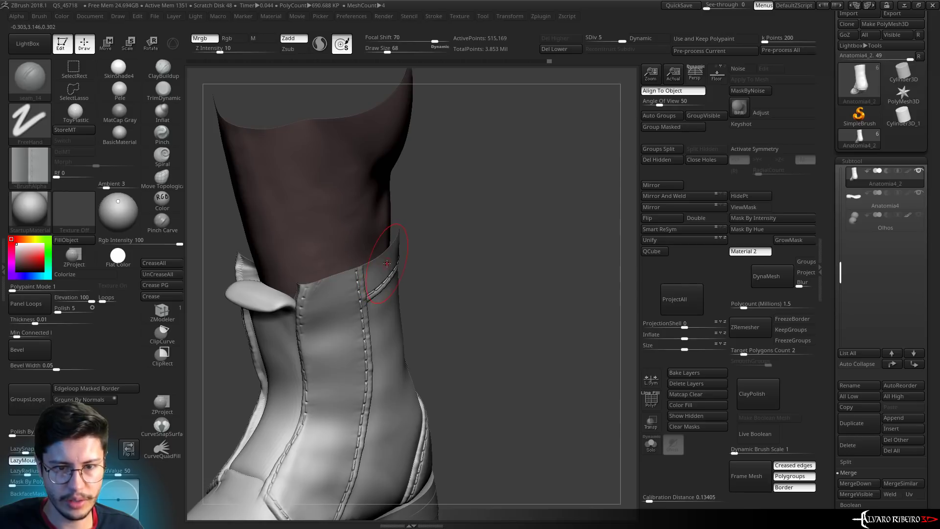
Solo the boot, show PolyF, and duplicate the boot subtool as Anatomia4_3
left_click(650, 443)
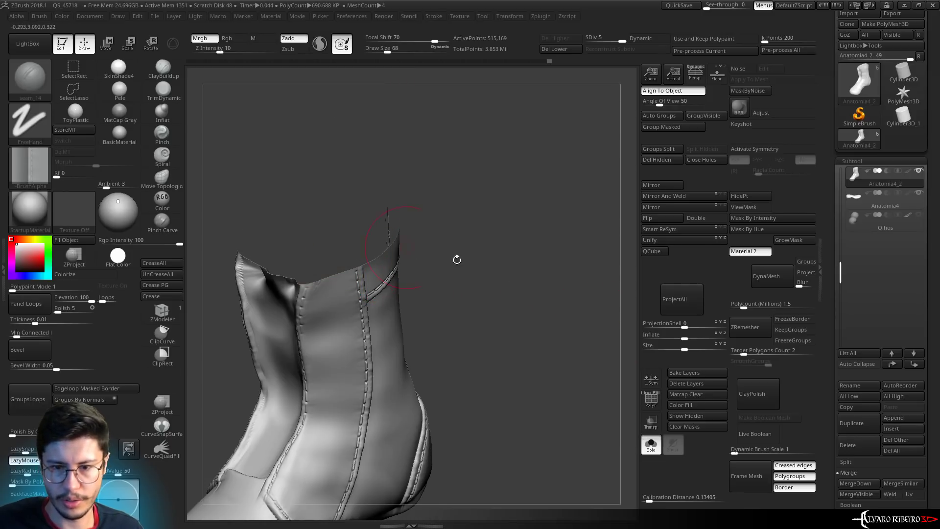
key("f")
left_click(651, 399)
left_click_drag(574, 203, 626, 308)
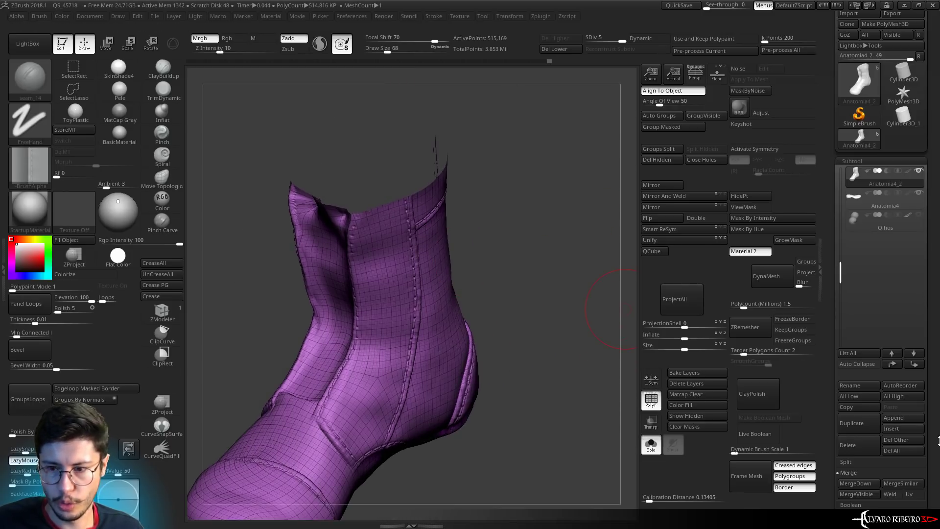
left_click(853, 423)
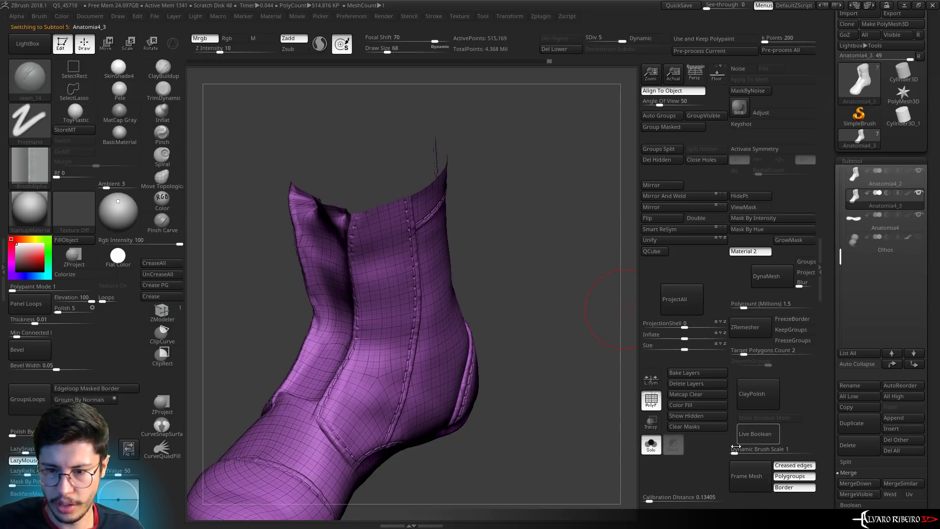
Create a polygroup-border curve around the copy's top opening and delete its lower subdivisions
left_click_drag(596, 193, 563, 142)
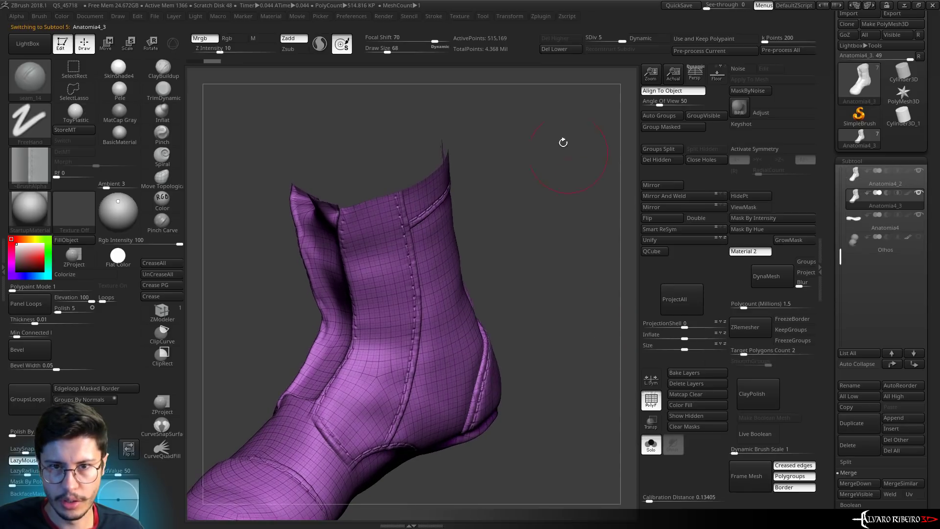
left_click(401, 16)
mouse_move(434, 16)
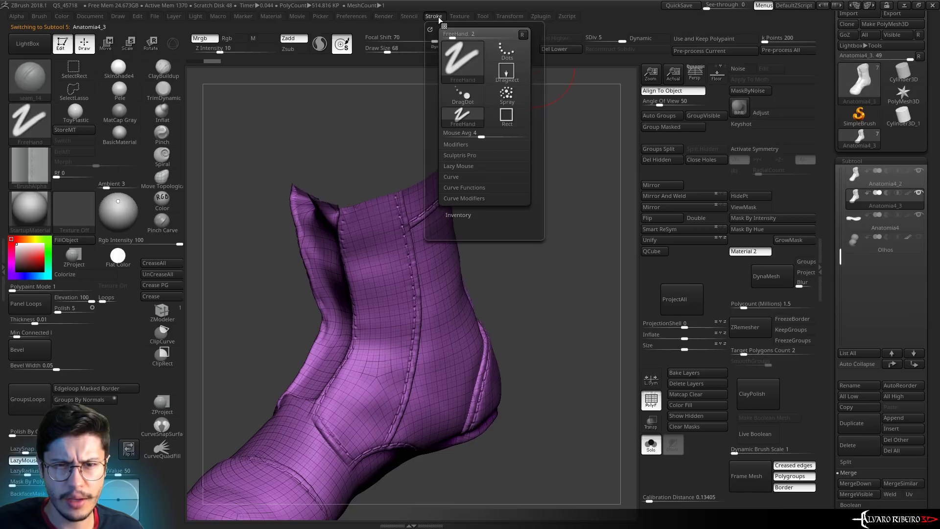
left_click(455, 176)
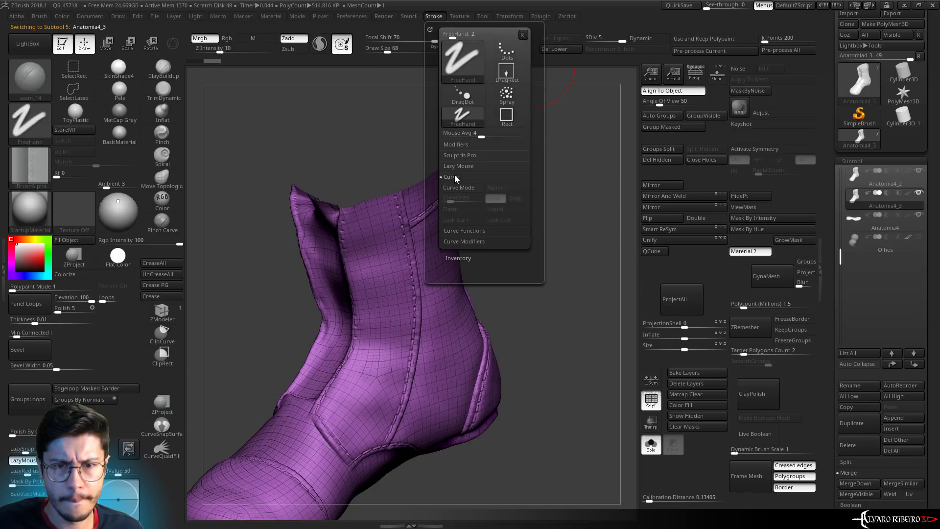
left_click(454, 178)
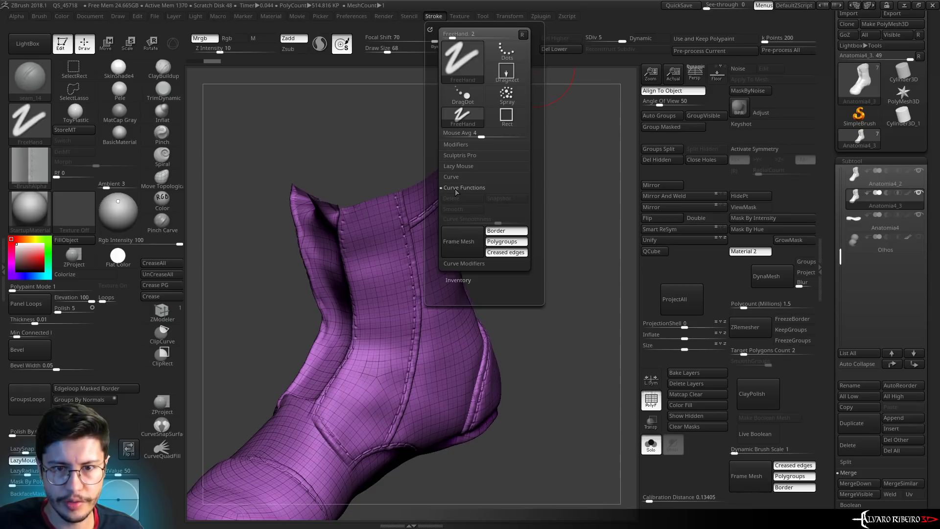
left_click(747, 476)
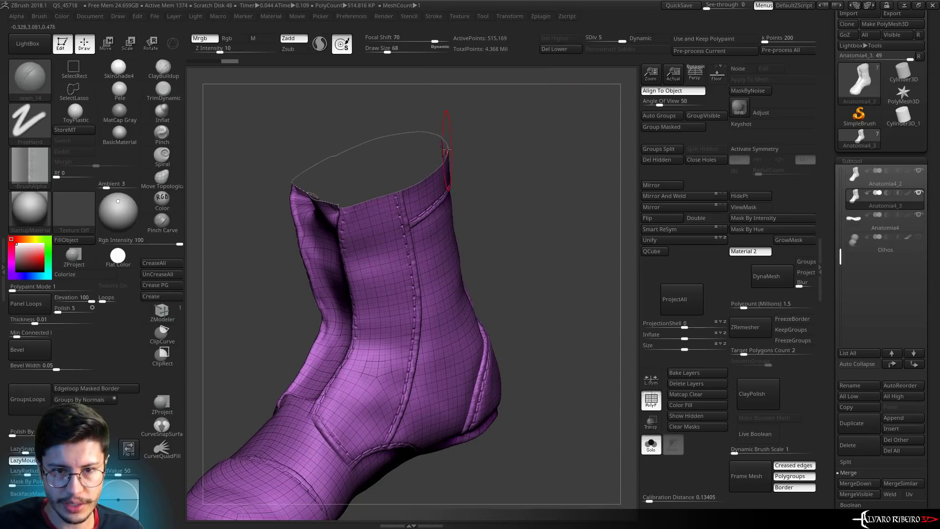
left_click(561, 49)
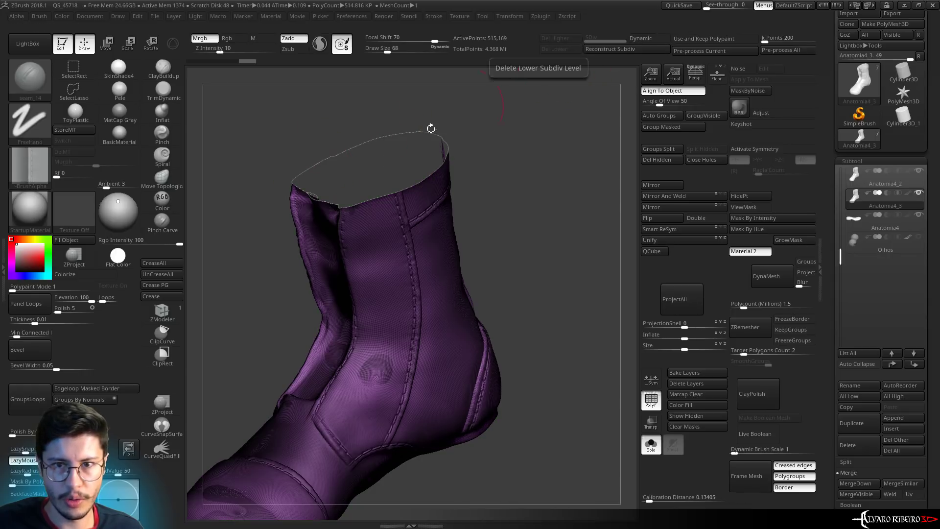
left_click(29, 76)
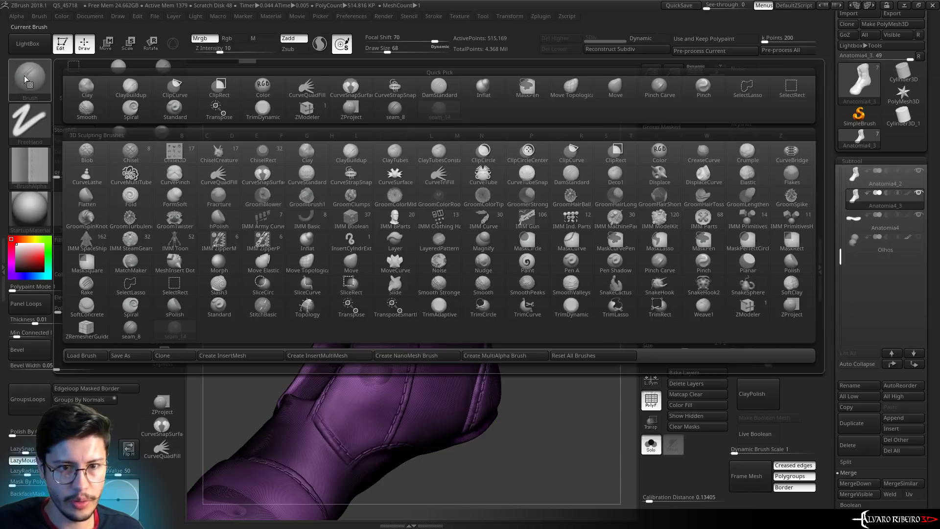
Build a thin CurveTube ring along the top-edge curve at Draw Size 10
left_click(483, 176)
mouse_move(546, 185)
left_mouse_down()
mouse_move(378, 161)
mouse_move(501, 156)
mouse_move(520, 182)
left_mouse_up()
key("s")
left_click(438, 131)
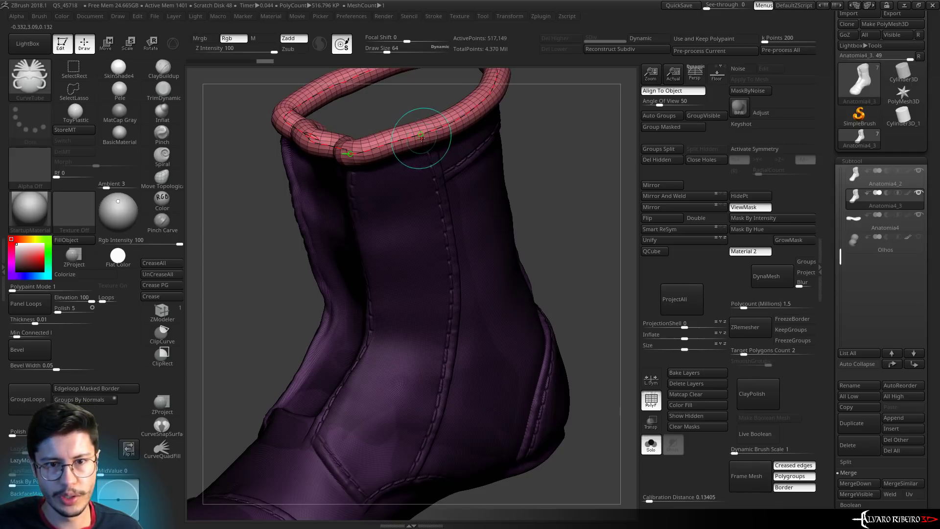
key("ctrl+z")
key("s")
left_click_drag(558, 181, 553, 182)
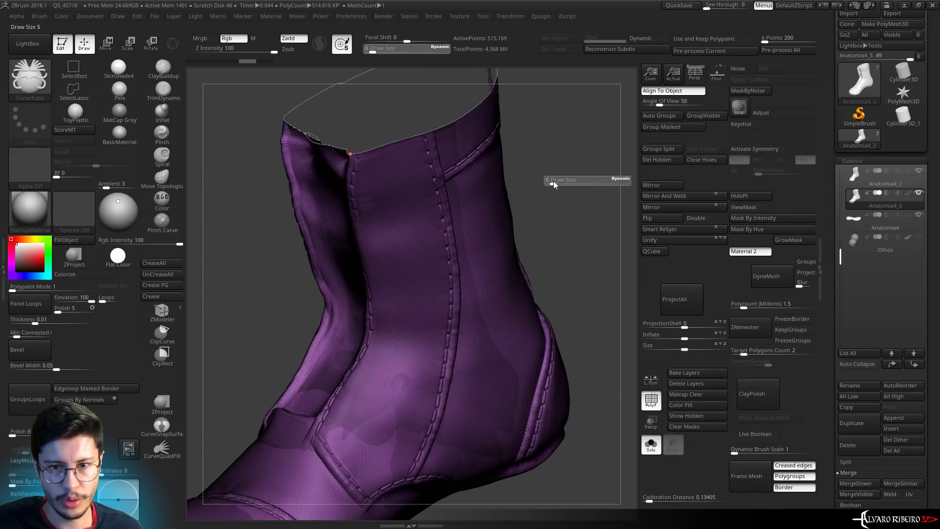
left_click(431, 130)
left_click_drag(563, 147, 401, 299)
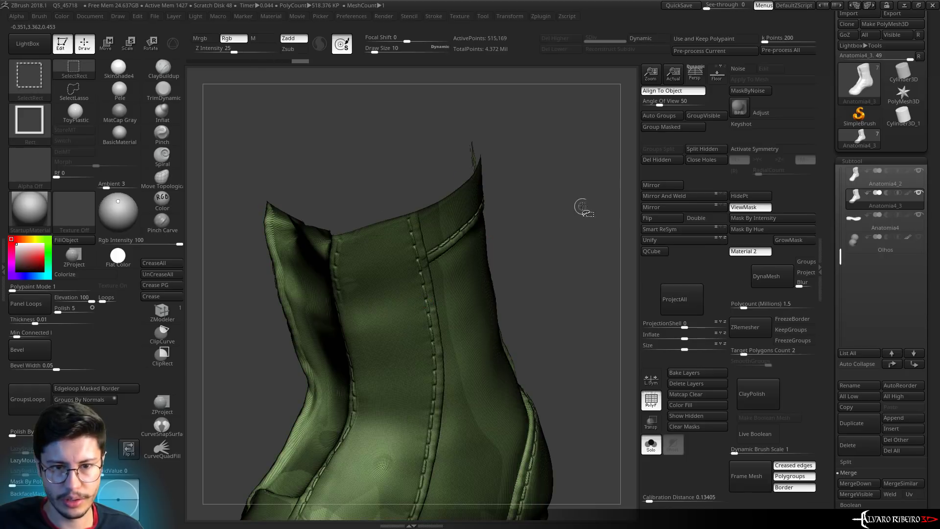
Hide and delete the boot geometry, leaving only the ring, then show the other subtools see-through
left_click(585, 205, "ctrl+shift")
left_click(656, 159)
left_click(651, 444)
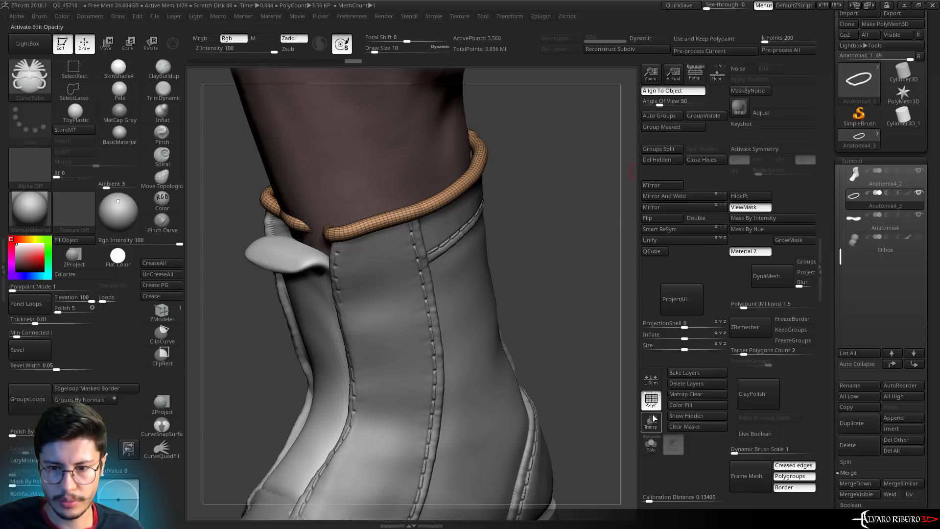
left_click(650, 421)
Turn off PolyF and transparency, then pull the collar spikes inward with the Move brush
left_click(651, 401)
left_click(651, 421)
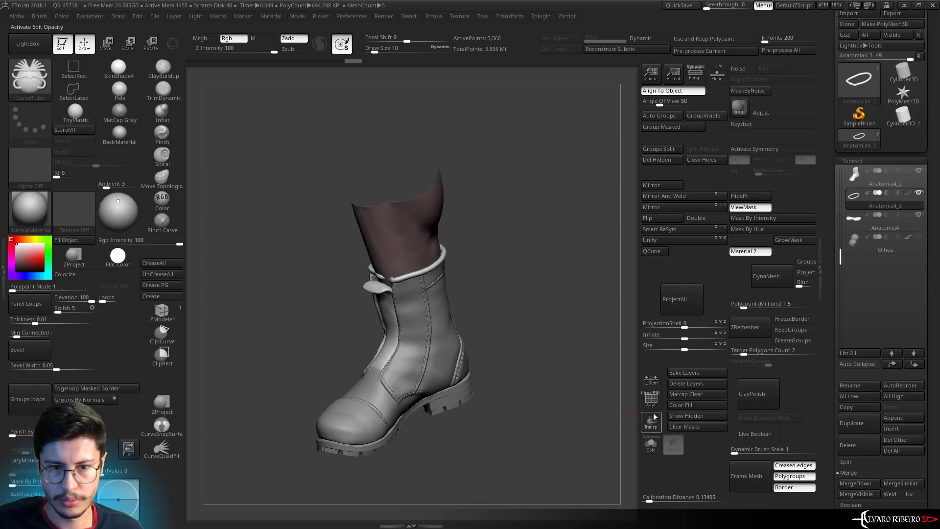
left_click_drag(588, 404, 572, 289)
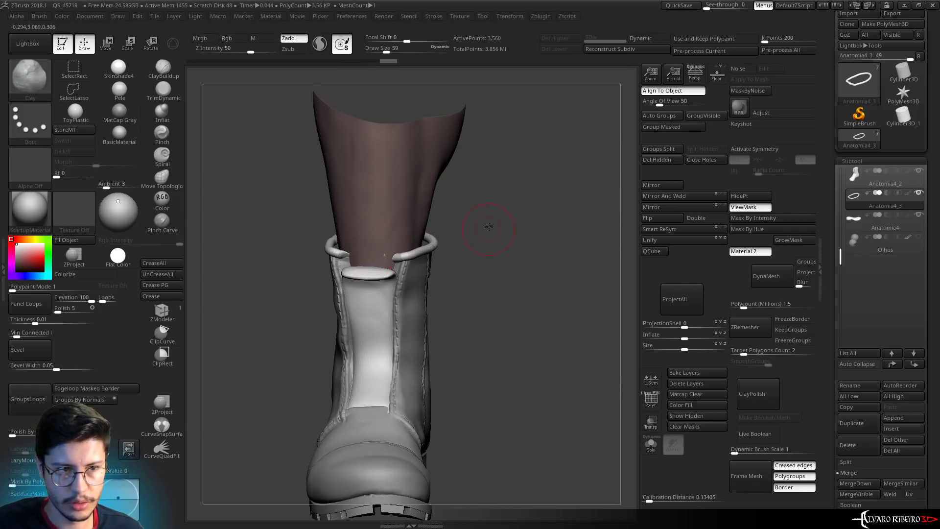
key("b")
key("m")
key("v")
mouse_move(518, 237)
left_mouse_down("alt")
mouse_move(522, 266)
mouse_move(392, 274)
left_mouse_up("alt")
left_click_drag(458, 248, 434, 240)
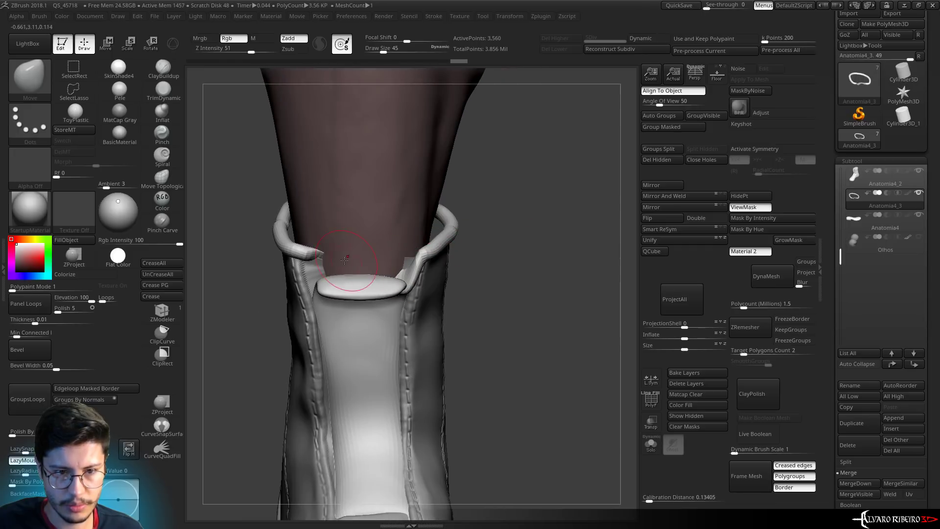
mouse_move(345, 260)
left_mouse_down()
mouse_move(316, 269)
mouse_move(312, 294)
left_mouse_up()
mouse_move(343, 260)
left_mouse_down()
mouse_move(326, 272)
mouse_move(312, 309)
left_mouse_up()
Undo the bad collar edits and subdivide the collar piece to SDiv 3
left_click(162, 112)
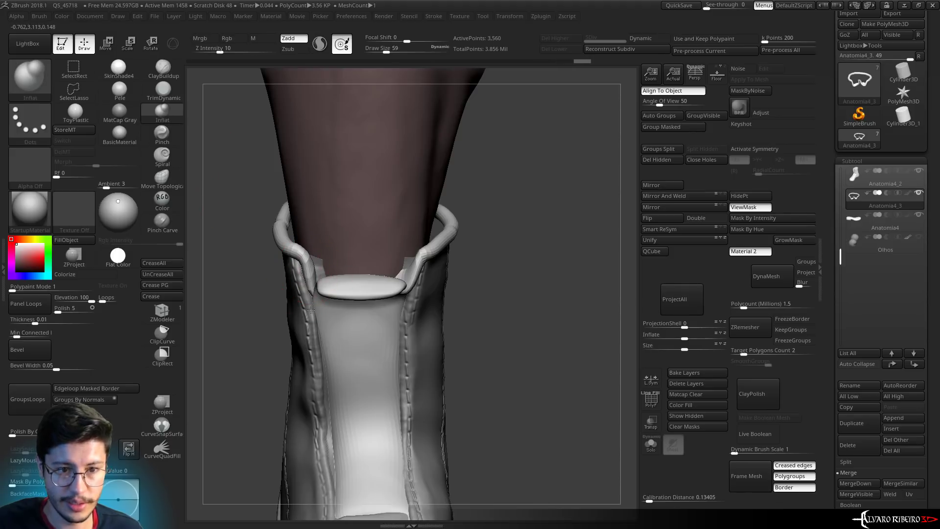
key("b")
key("d")
key("s")
key("ctrl+z")
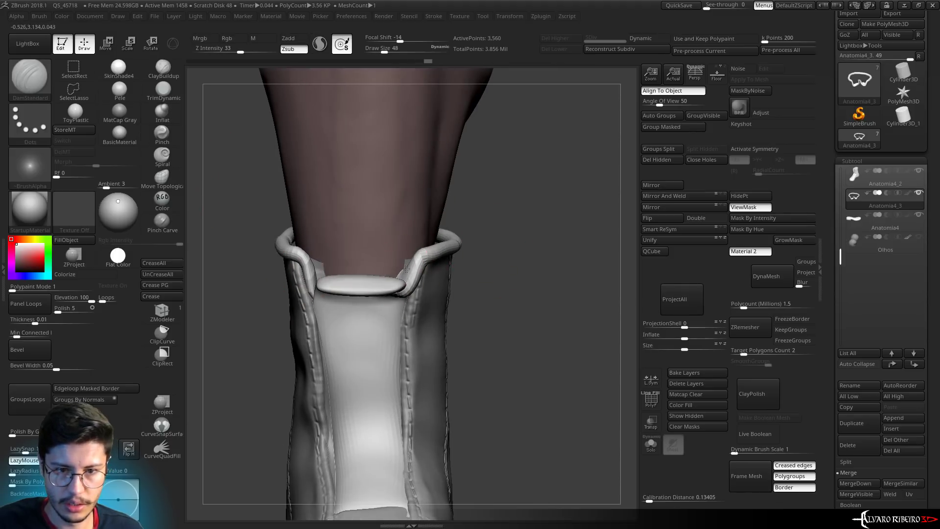
key("ctrl+d")
key("ctrl+d")
mouse_move(559, 248)
left_mouse_down()
mouse_move(617, 210)
mouse_move(549, 238)
mouse_move(420, 251)
mouse_move(420, 273)
left_mouse_up()
key("b")
key("t")
key("d")
mouse_move(545, 231)
left_mouse_down()
mouse_move(576, 239)
mouse_move(380, 257)
mouse_move(537, 243)
mouse_move(568, 302)
left_mouse_up()
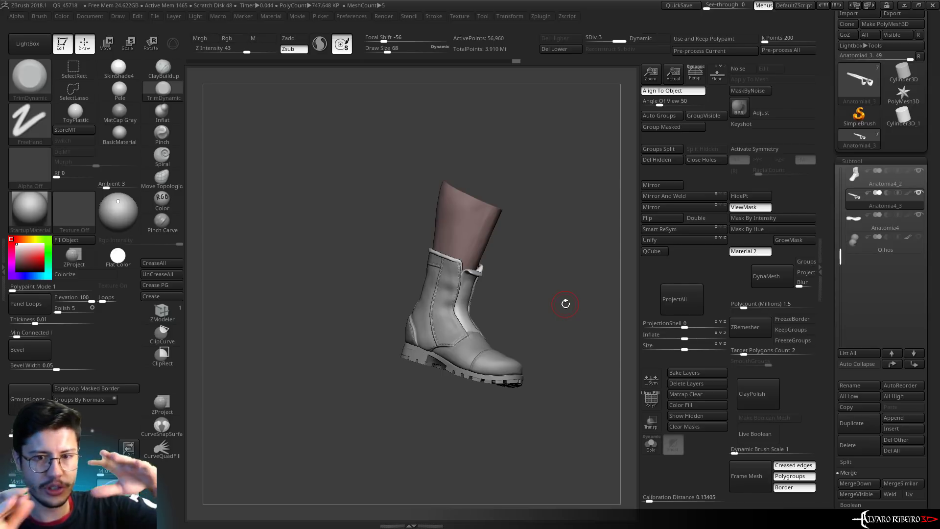
Make the leg Anatomia3 the active subtool and solo it
right_click_drag(534, 219, 563, 267, "ctrl")
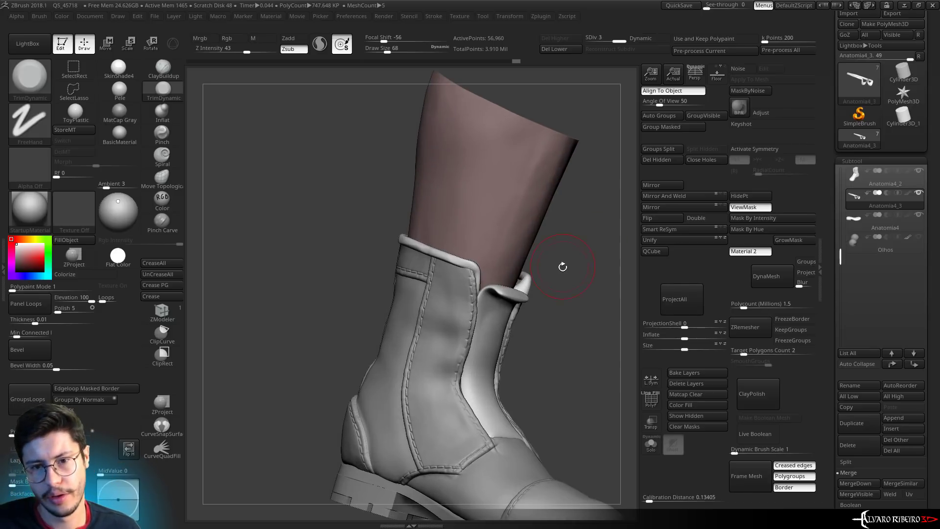
left_click(488, 225, "alt")
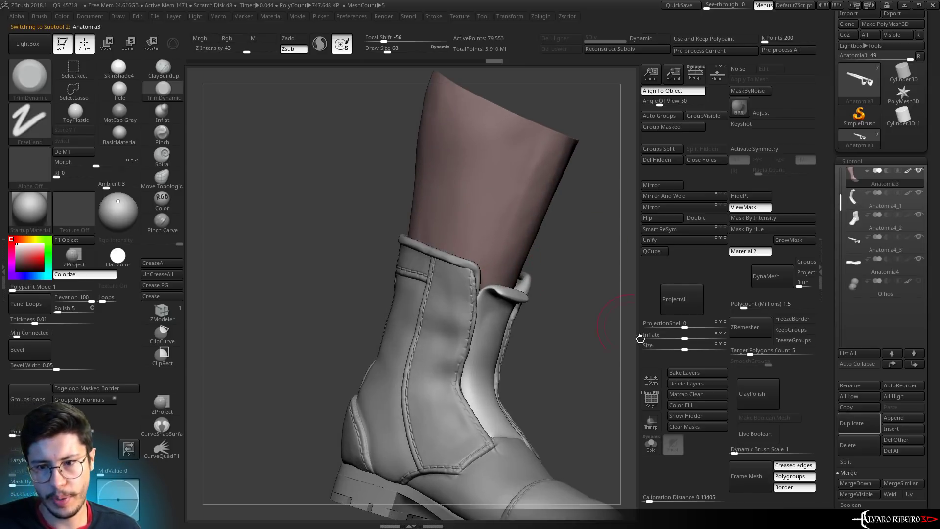
left_click(656, 443)
mouse_move(881, 220)
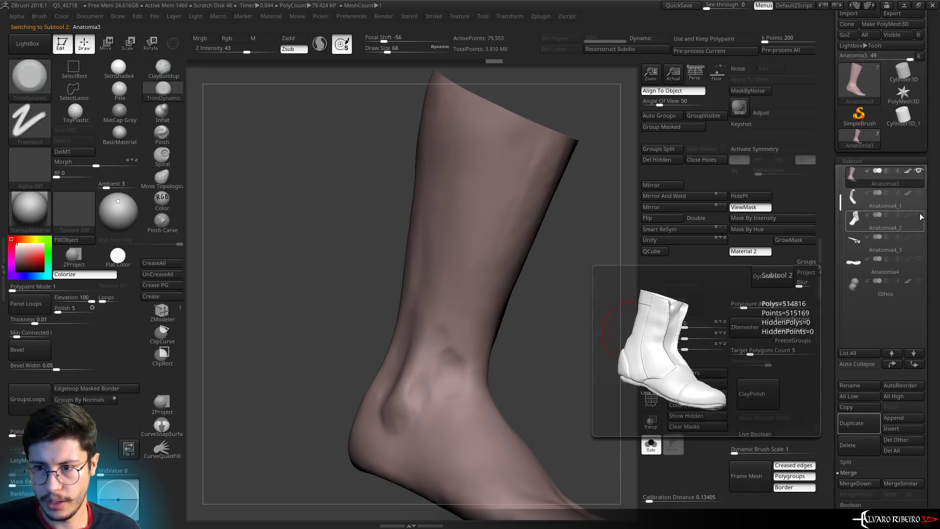
left_click(651, 443)
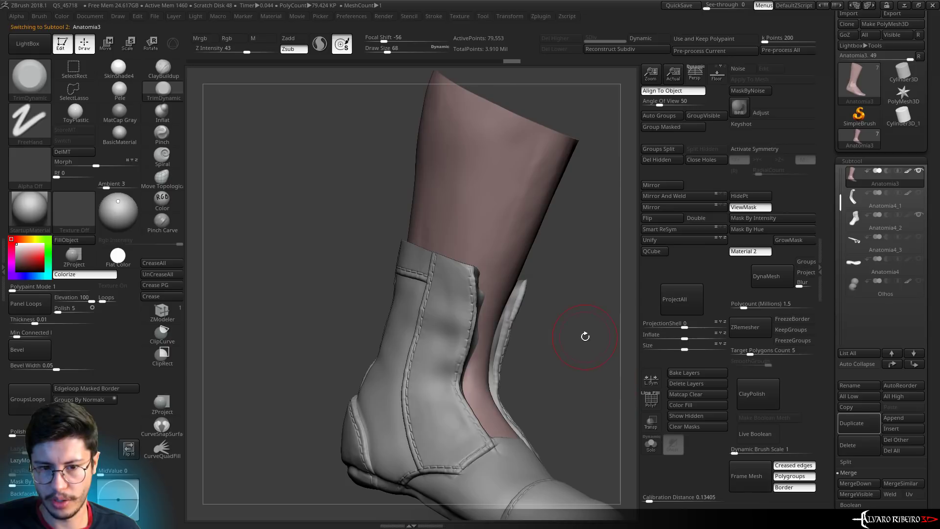
left_click(651, 443)
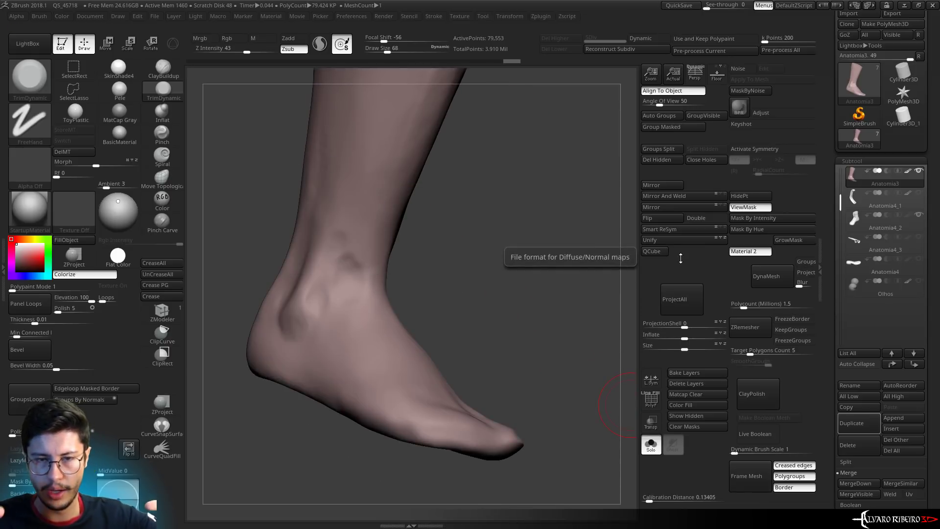
mouse_move(881, 221)
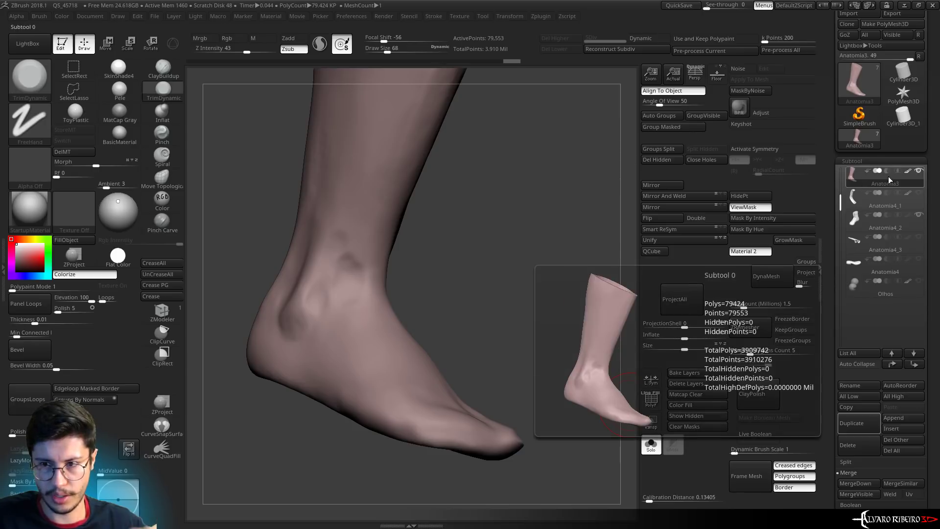
left_click(858, 221)
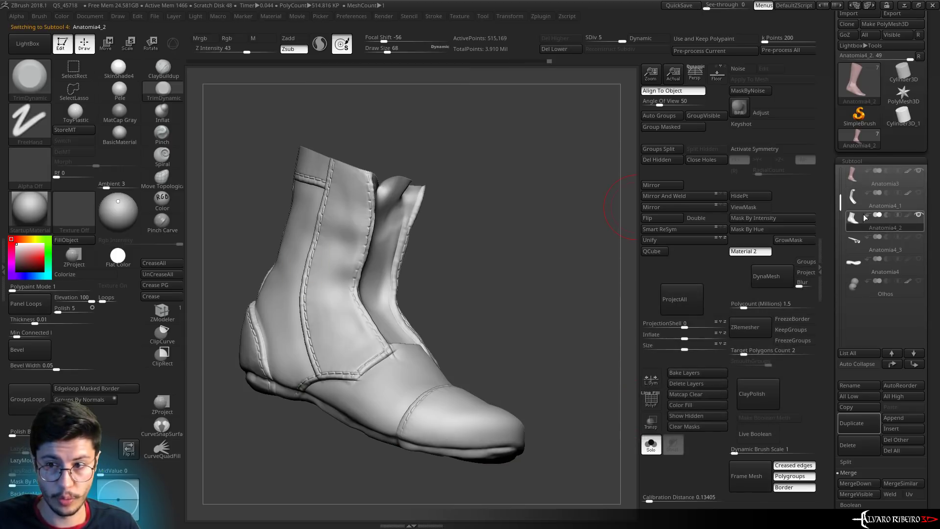
left_click(847, 175)
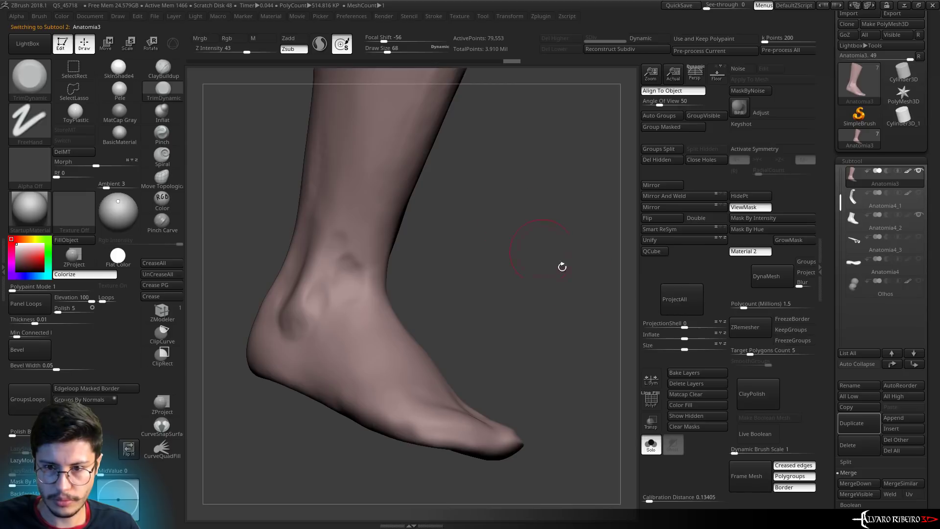
Project the boot's detail onto the foot with ProjectAll, compare, then undo it
left_click(672, 307)
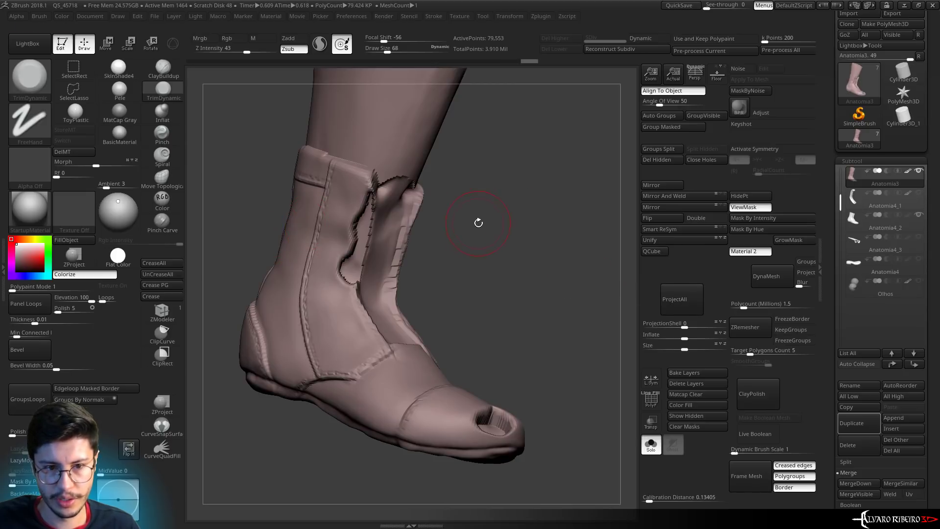
left_click_drag(479, 223, 516, 243)
key("ctrl+z")
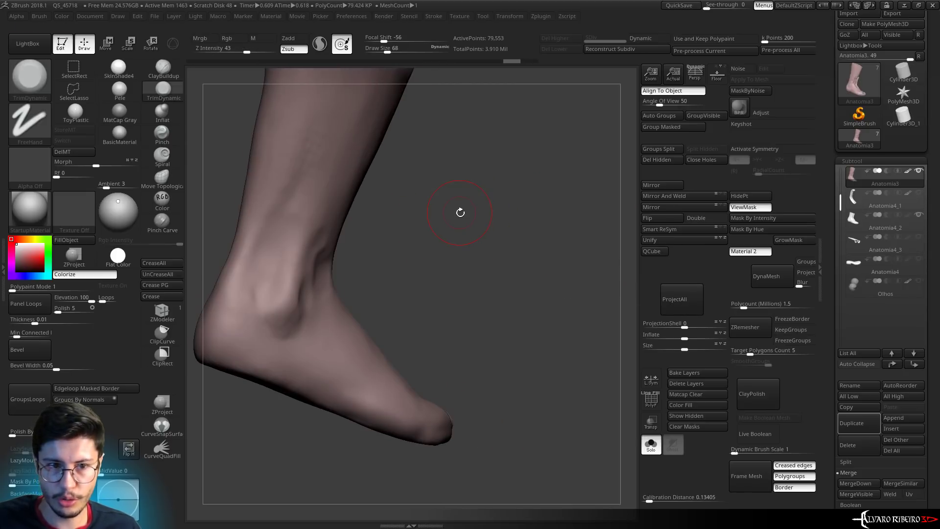
key("ctrl+shift+z")
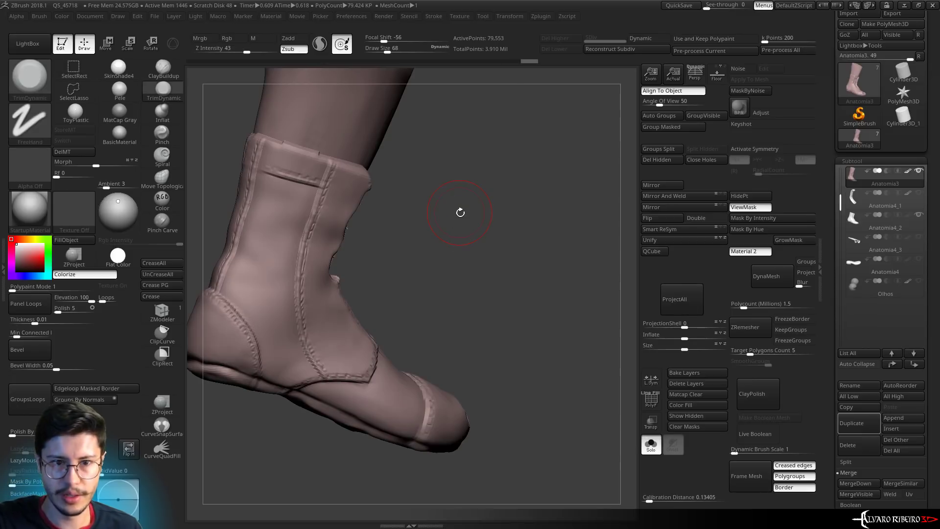
left_click(863, 234)
left_click(374, 201, "alt")
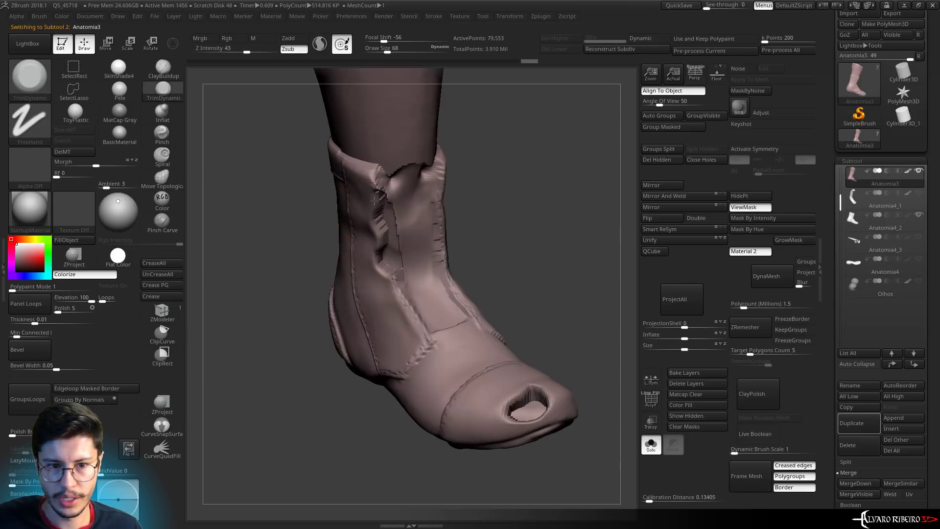
right_click_drag(375, 201, 393, 180)
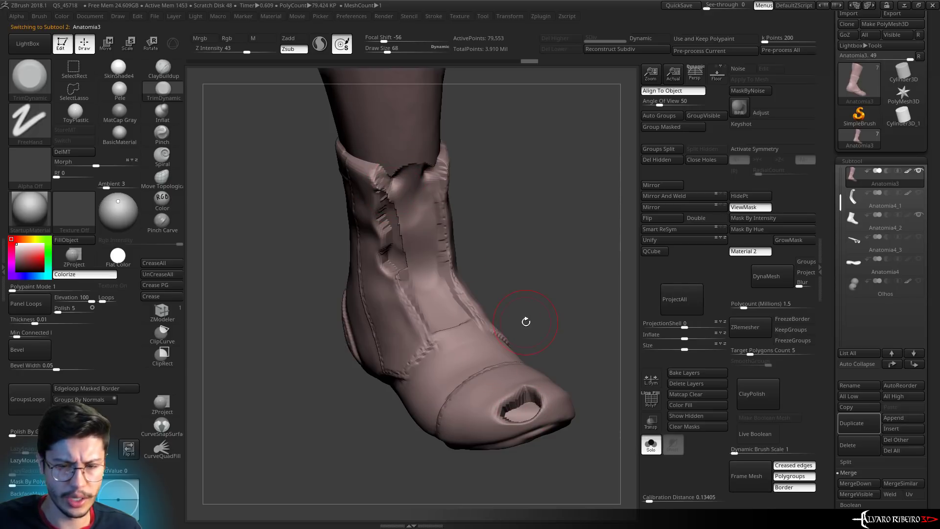
key("ctrl+z")
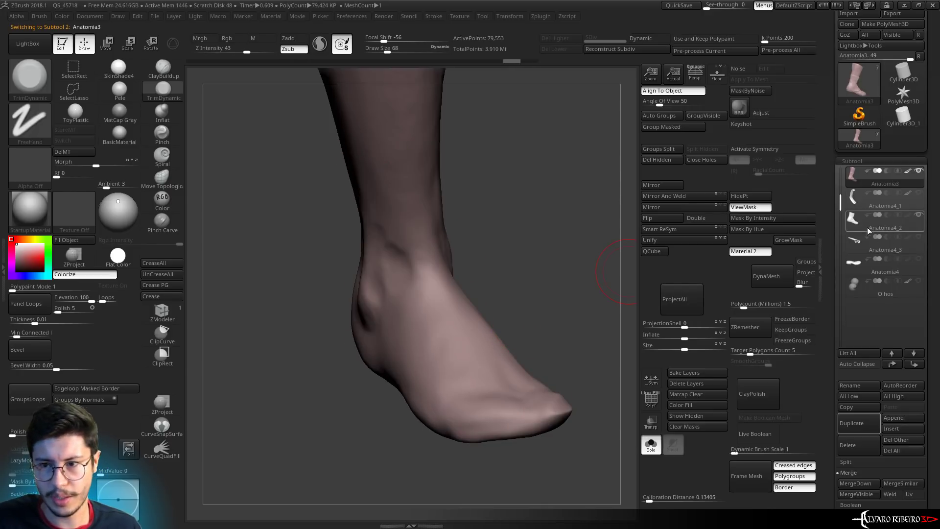
Reselect the boot Anatomia4_2, hide the bota subtool, and turn Solo off
left_click(917, 221)
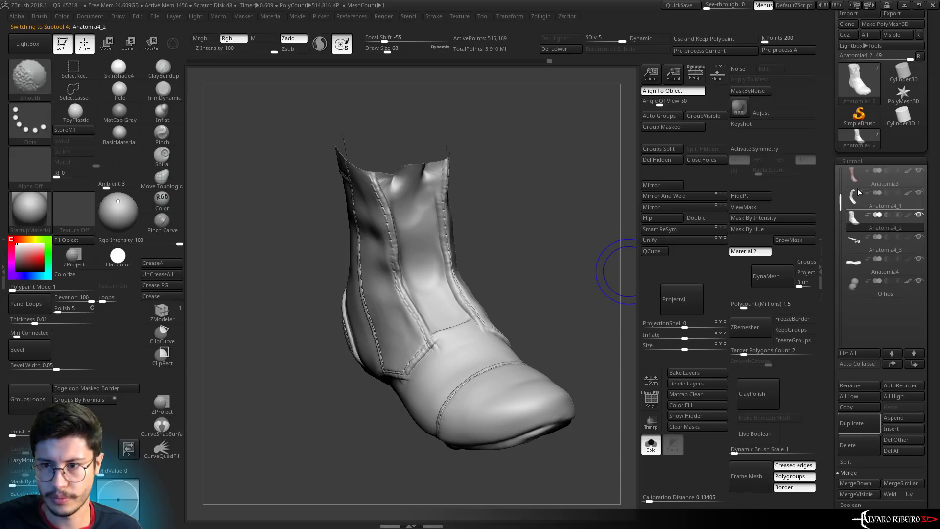
key("b")
key("t")
key("d")
left_click_drag(840, 201, 840, 173)
left_click(918, 171)
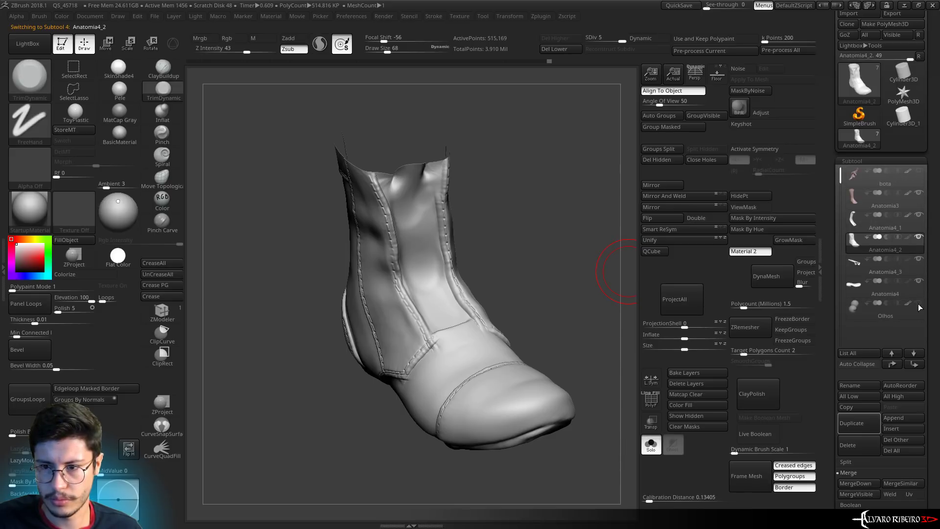
left_click(650, 444)
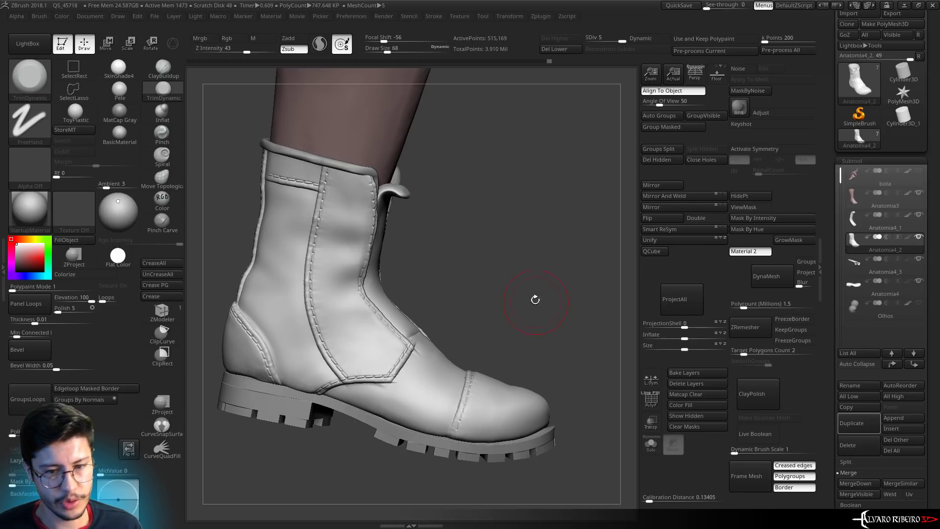
Orbit around the boot, dismiss the selection-brush note, and open the brush library's seam_14 stitch brush
mouse_move(535, 300)
left_mouse_down()
mouse_move(479, 338)
mouse_move(370, 327)
left_mouse_up()
left_click_drag(440, 373, 343, 353)
key("b")
key("d")
key("s")
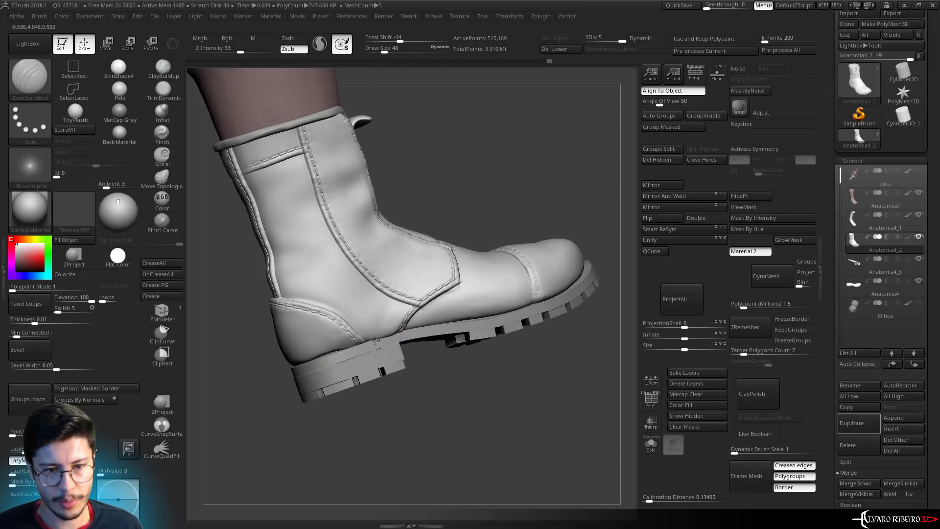
mouse_move(456, 330)
left_mouse_down()
mouse_move(499, 360)
mouse_move(464, 336)
mouse_move(544, 279)
mouse_move(512, 225)
mouse_move(538, 240)
mouse_move(537, 224)
mouse_move(497, 219)
mouse_move(513, 250)
mouse_move(452, 323)
left_mouse_up()
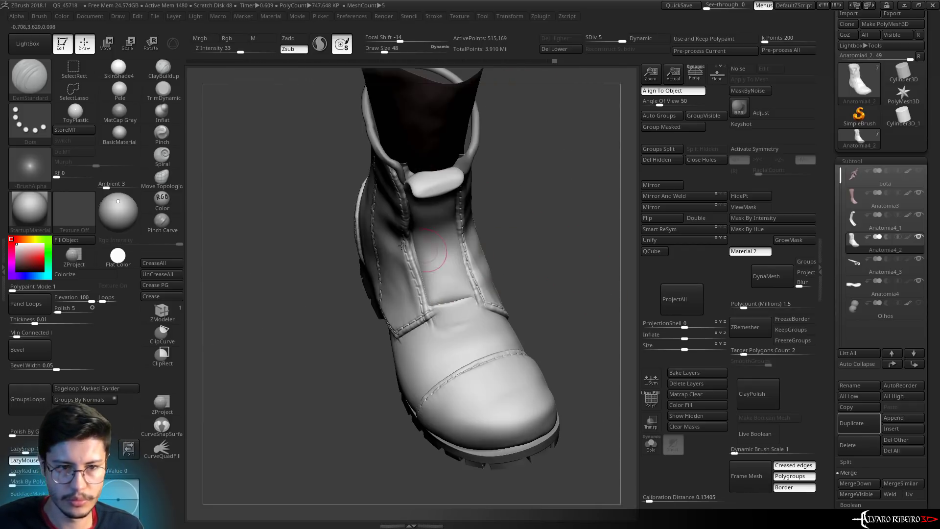
left_click(73, 91)
left_click(110, 117)
left_click(30, 79)
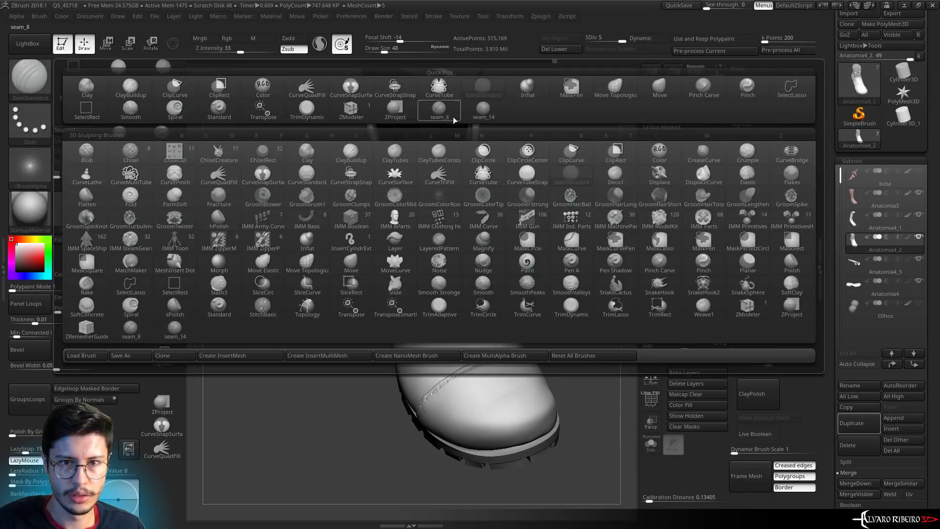
Stitch a seam line across the strap corner with the seam_14 brush
left_click(475, 112)
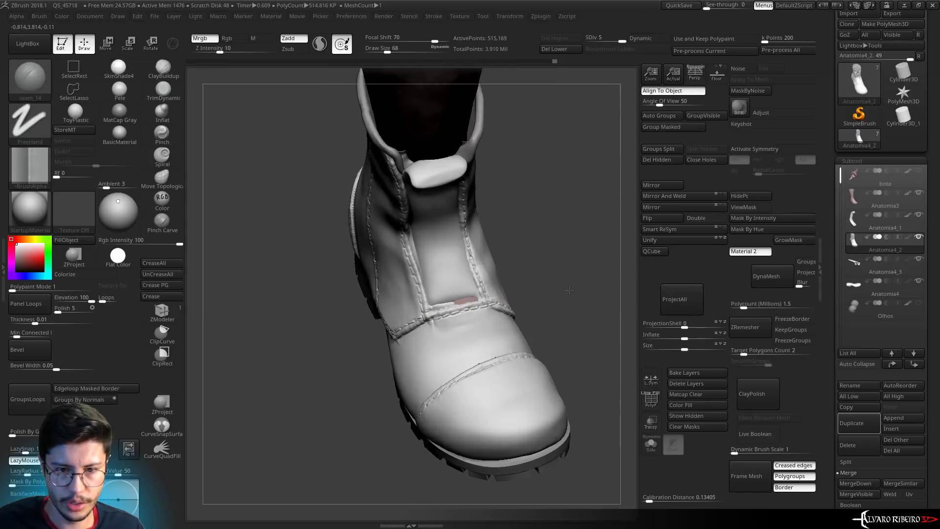
scroll(431, 313, "up", 5)
left_click_drag(451, 306, 510, 289)
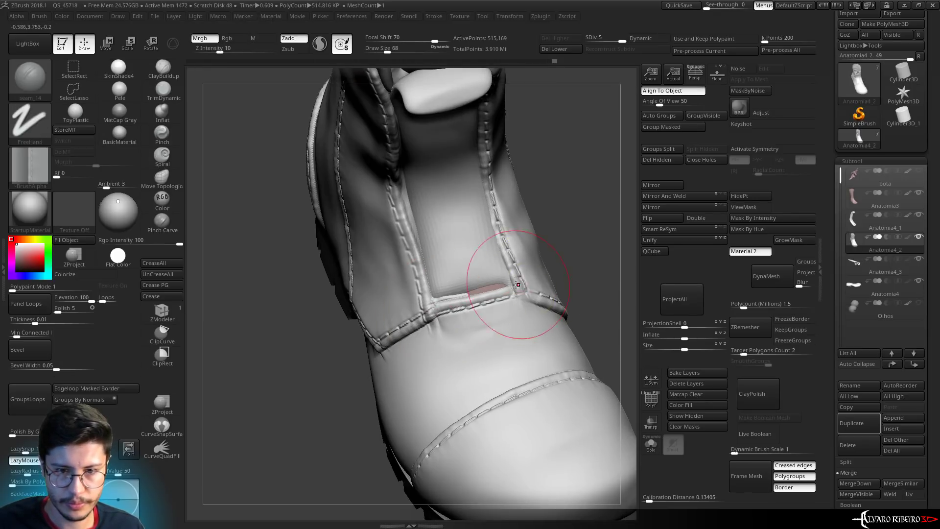
key("b")
key("d")
key("s")
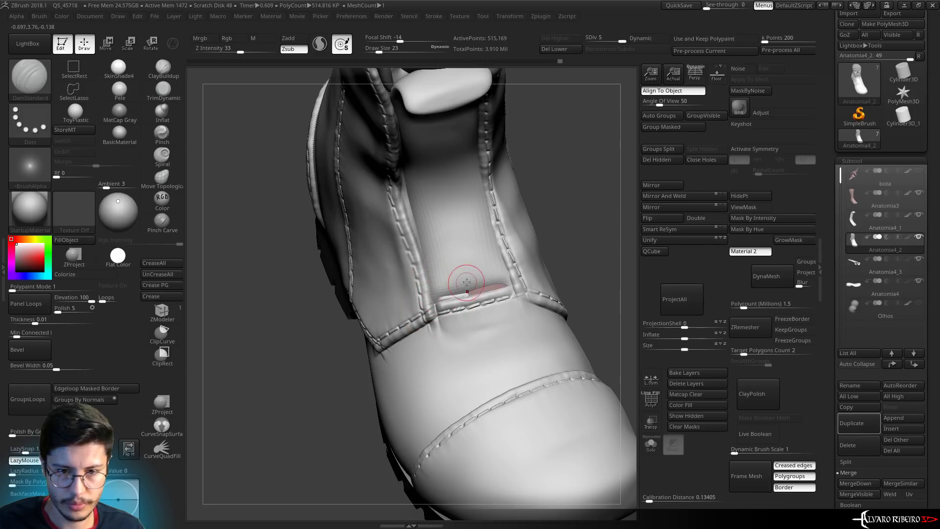
Make the collar piece Anatomia4_1 active with DamStandard and orbit around the whole boot
left_click(467, 282, "alt")
key("b")
key("c")
key("l")
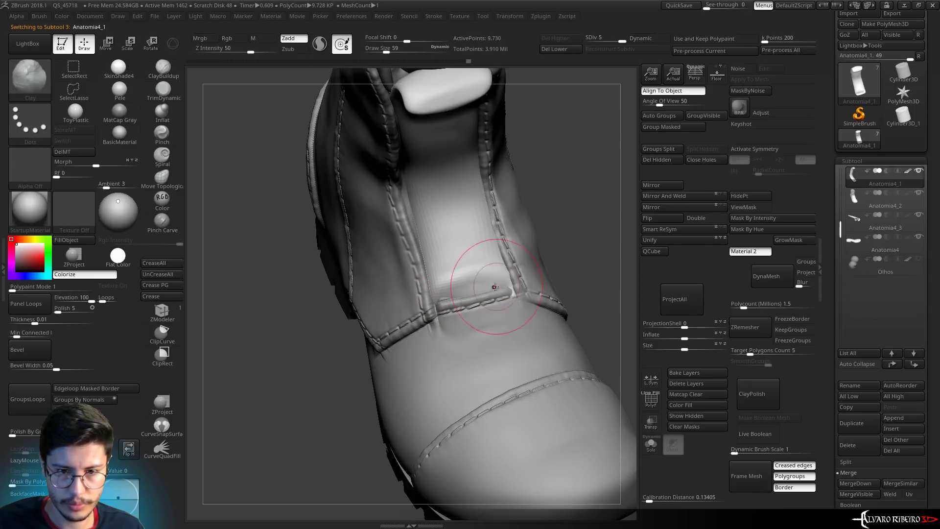
key("b")
key("d")
key("s")
key("shift")
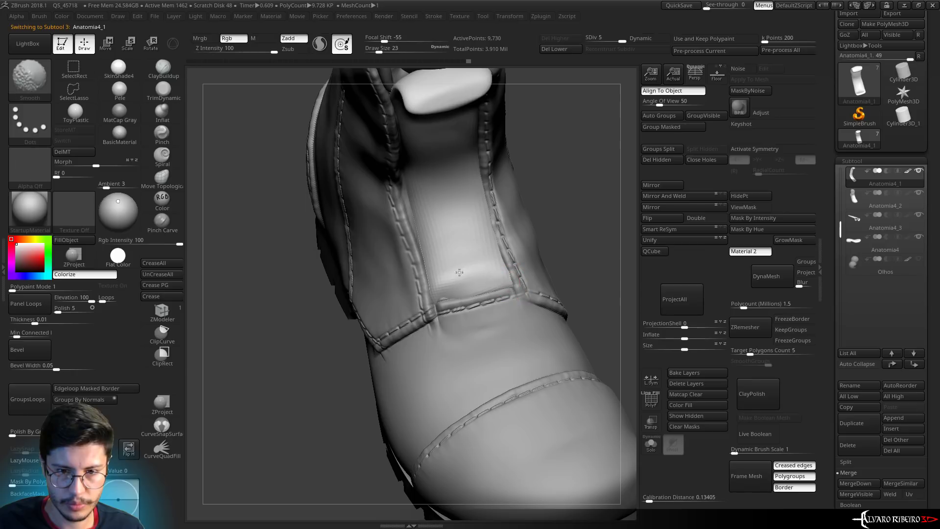
key("f")
mouse_move(521, 161)
left_mouse_down()
mouse_move(555, 206)
mouse_move(544, 219)
mouse_move(525, 191)
mouse_move(586, 210)
mouse_move(489, 248)
mouse_move(499, 259)
left_mouse_up()
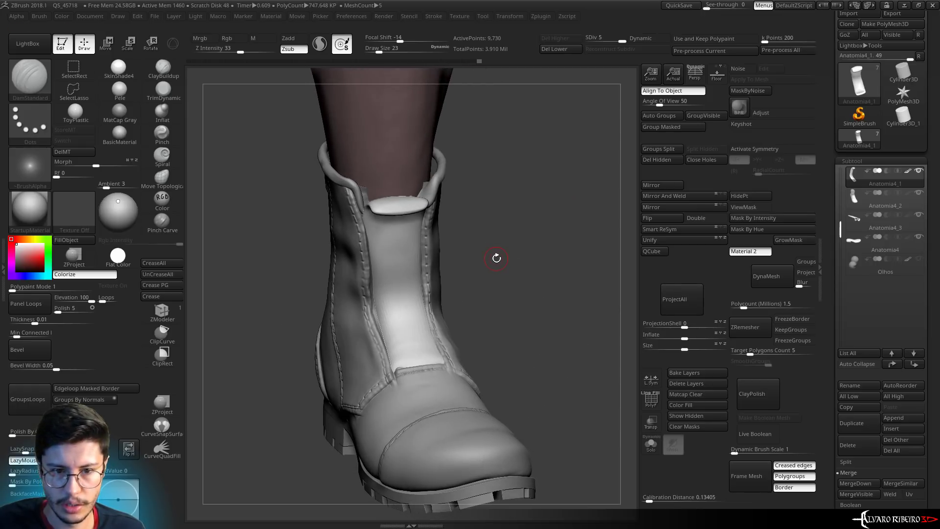
left_click_drag(537, 290, 538, 289)
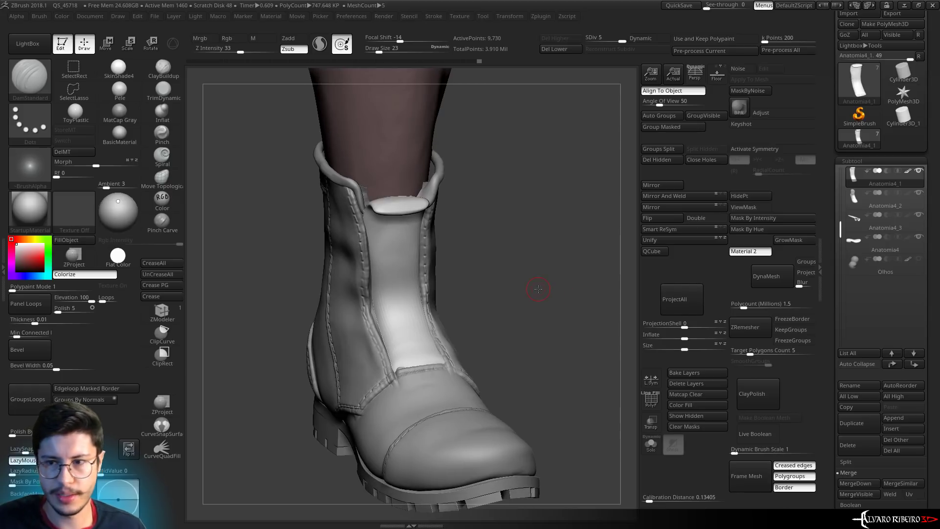
Duplicate the boot and Anatomia4_2 subtools, moving Anatomia4_4 directly above Anatomia4_5 for MergeDown
left_click(862, 427)
left_click(856, 218)
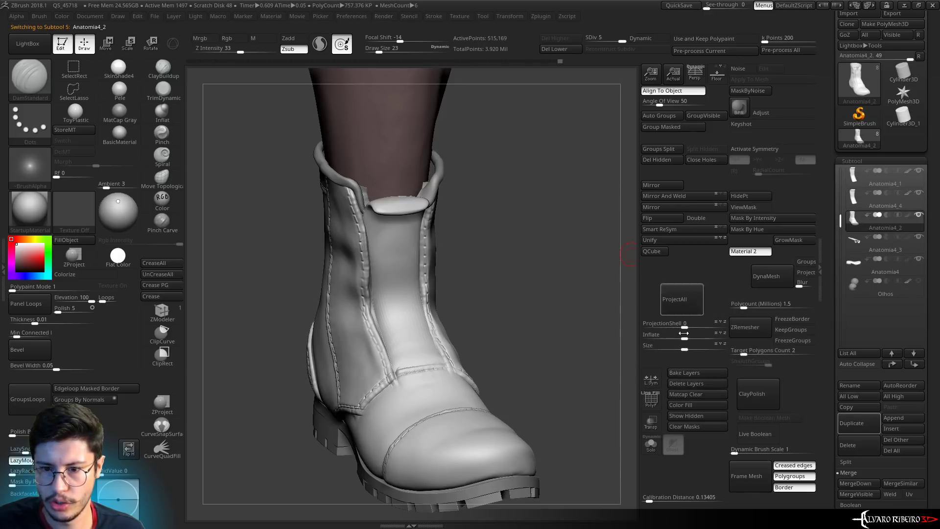
left_click(854, 423)
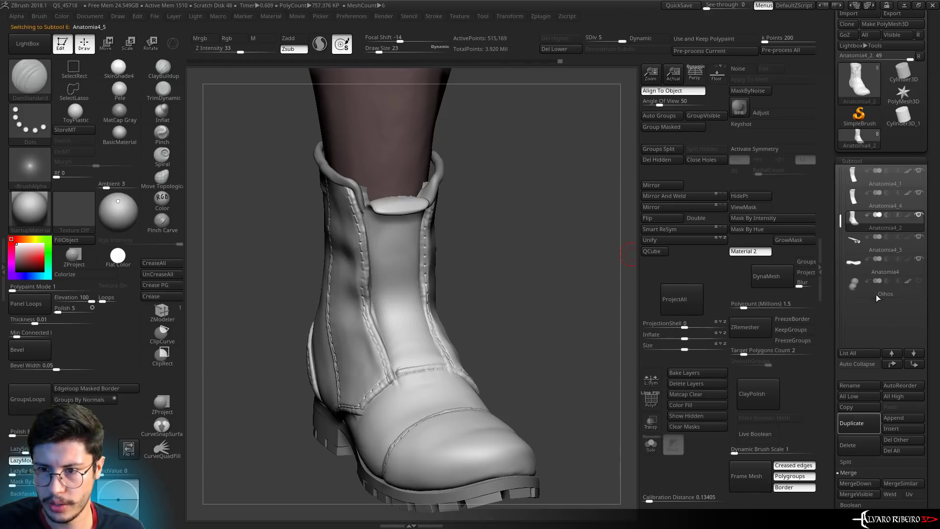
left_click(853, 195)
left_click(914, 352)
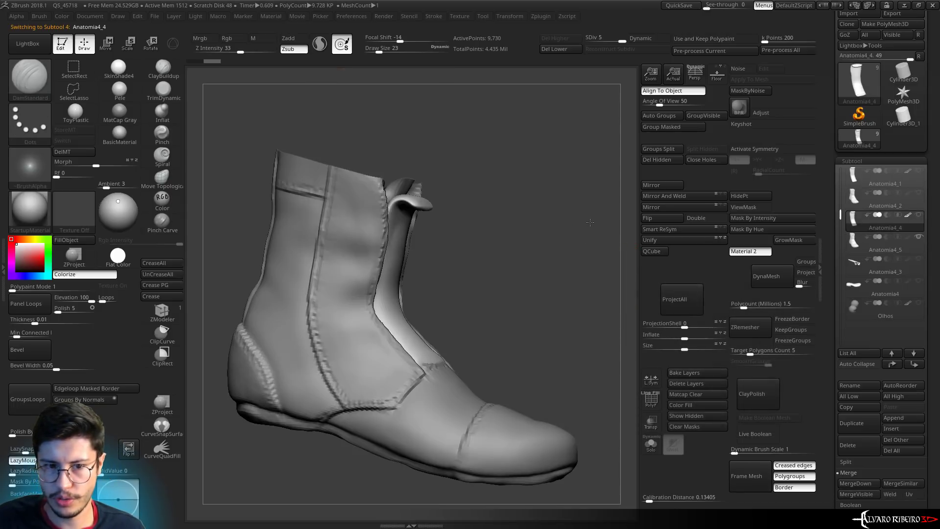
left_click(862, 483)
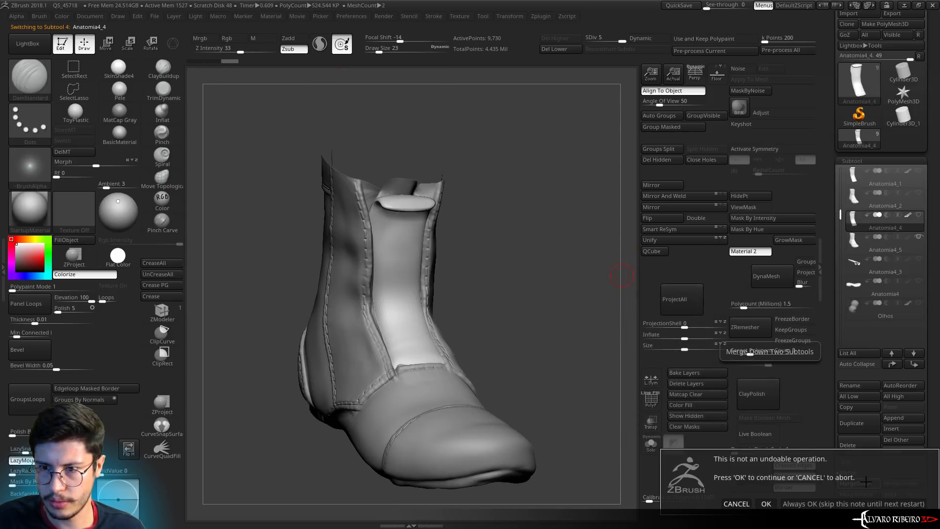
Confirm the merge into Anatomia4_4 and DynaMesh the merged boot to about 95,004 points
left_click(767, 503)
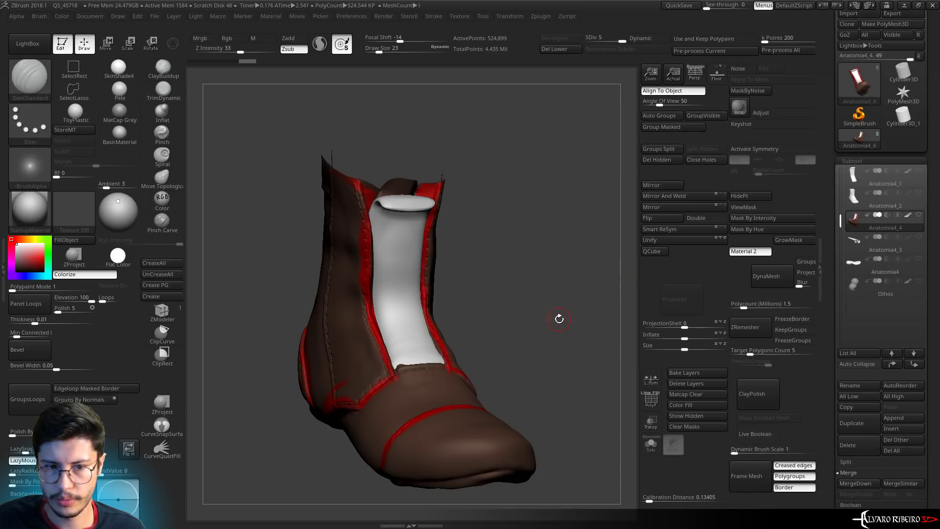
left_click_drag(559, 318, 590, 330)
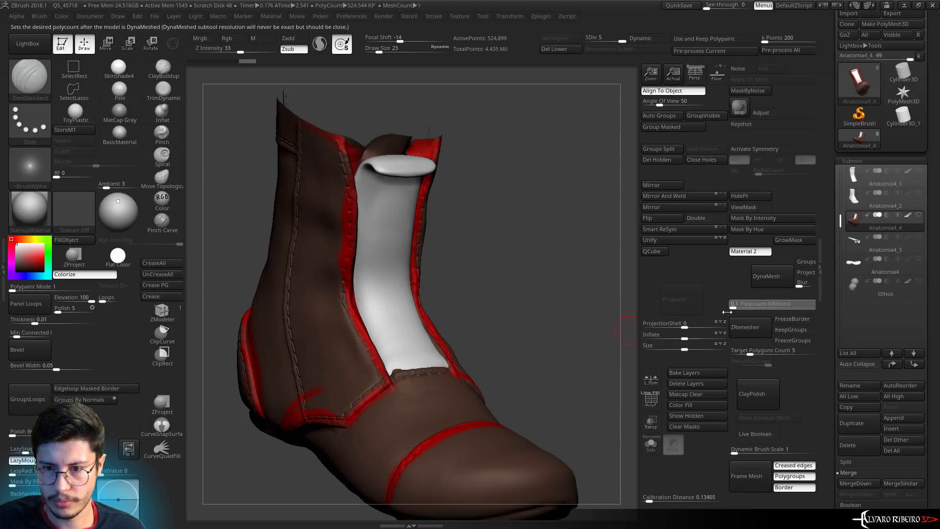
left_click(786, 283)
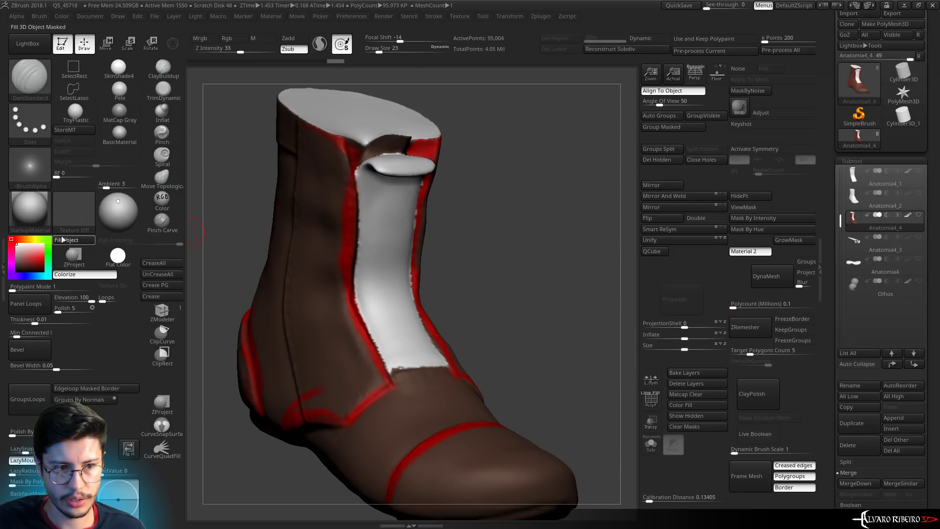
Smooth the Anatomia4_4 boot's sides and capped top, orbiting to reach each area
left_click_drag(621, 210, 389, 262)
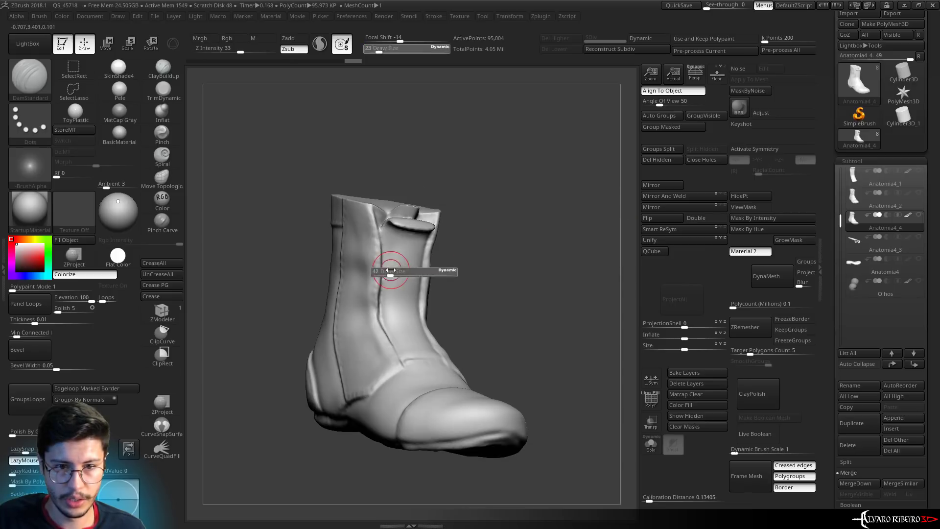
mouse_move(404, 369)
right_mouse_down()
mouse_move(426, 273)
mouse_move(404, 339)
right_mouse_up()
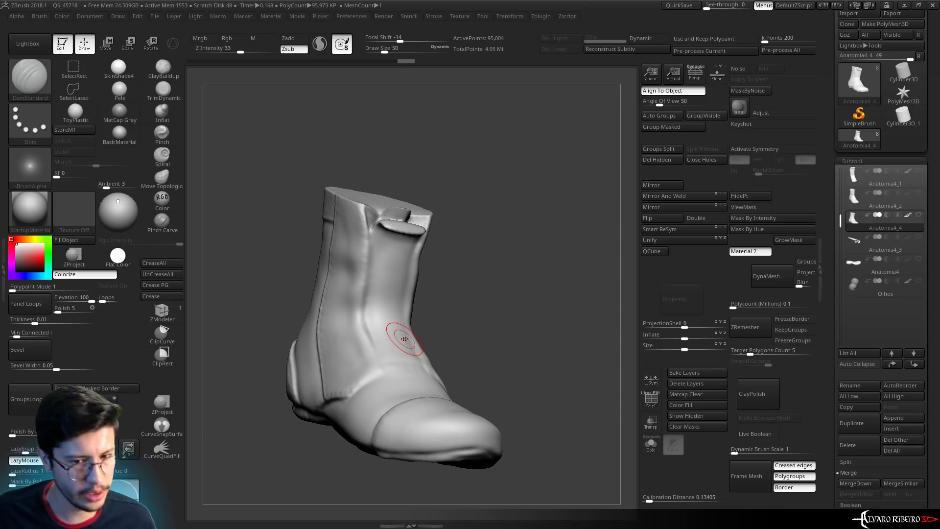
left_click_drag(562, 142, 487, 212)
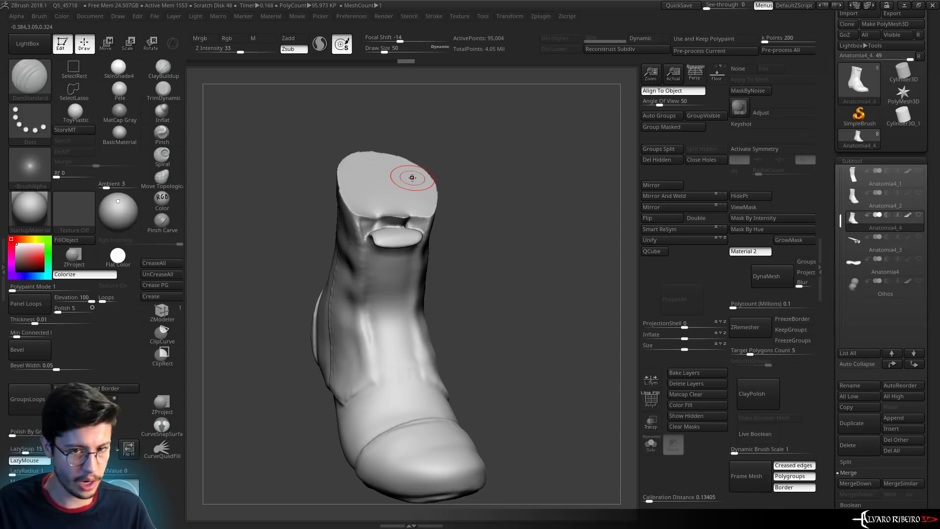
right_click_drag(412, 177, 399, 184)
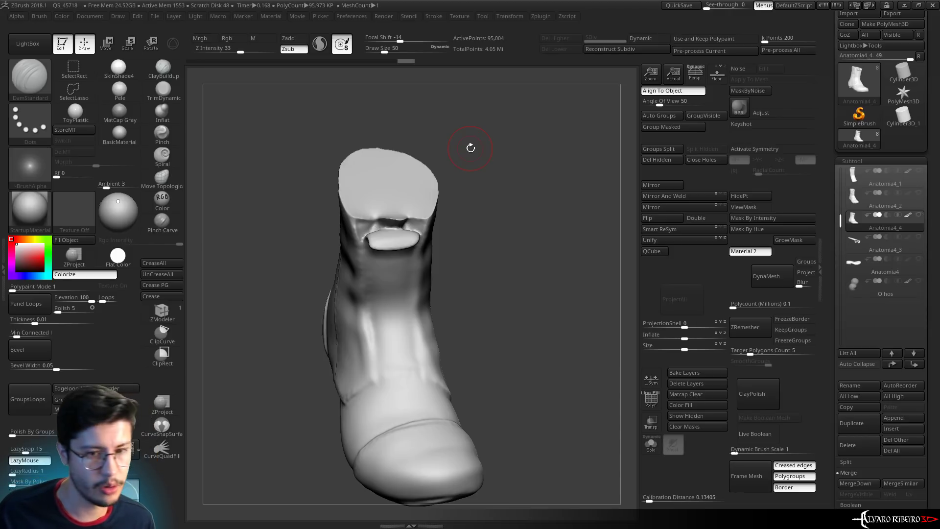
Check the boot's size ratios in the Zplugin 3D Print Hub
left_click(541, 16)
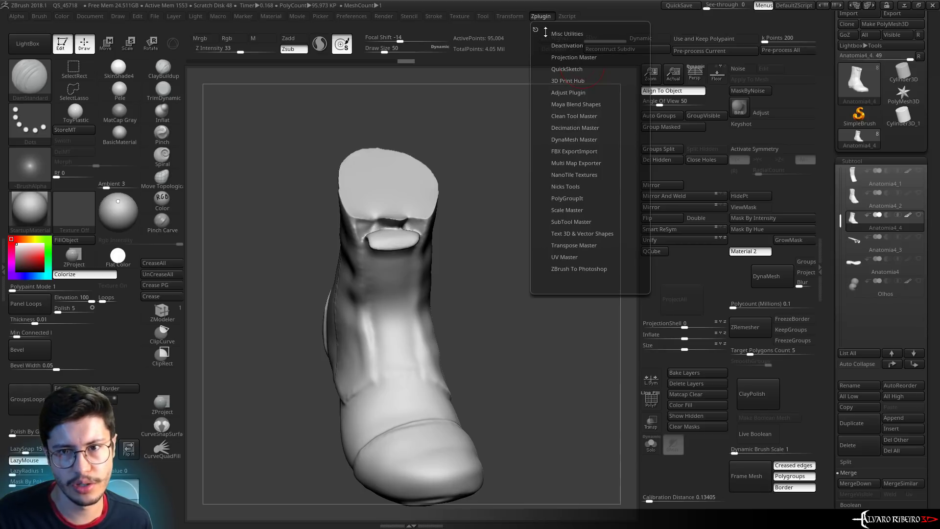
left_click(568, 81)
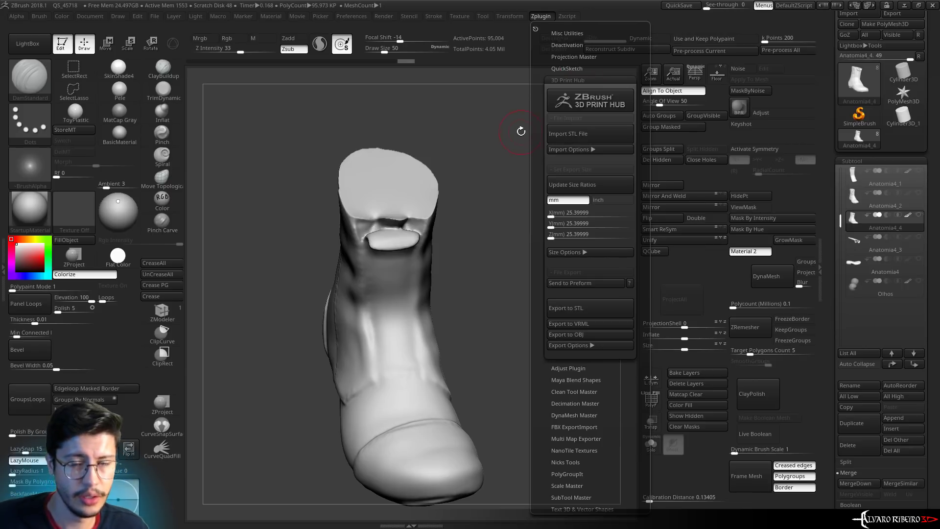
left_click_drag(509, 123, 529, 124)
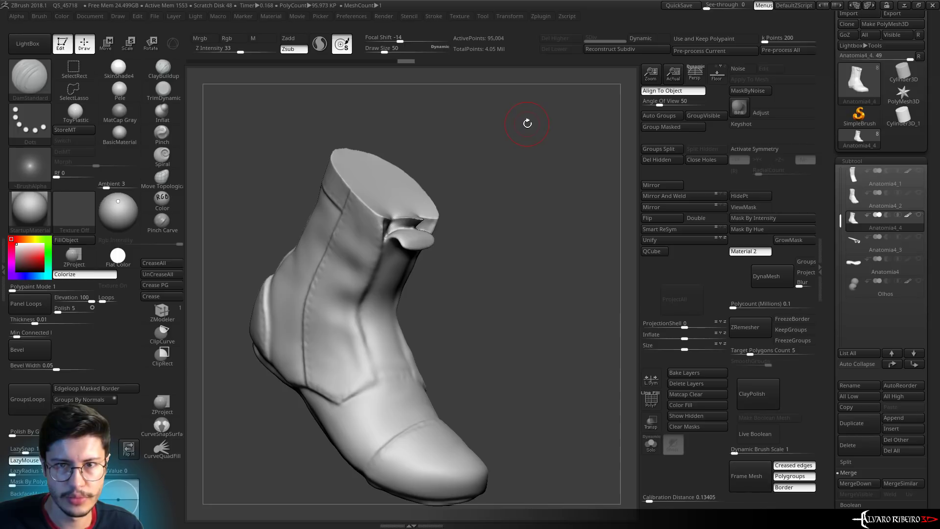
Load the Stiches Low brush from the LightBox brush library
left_click(28, 43)
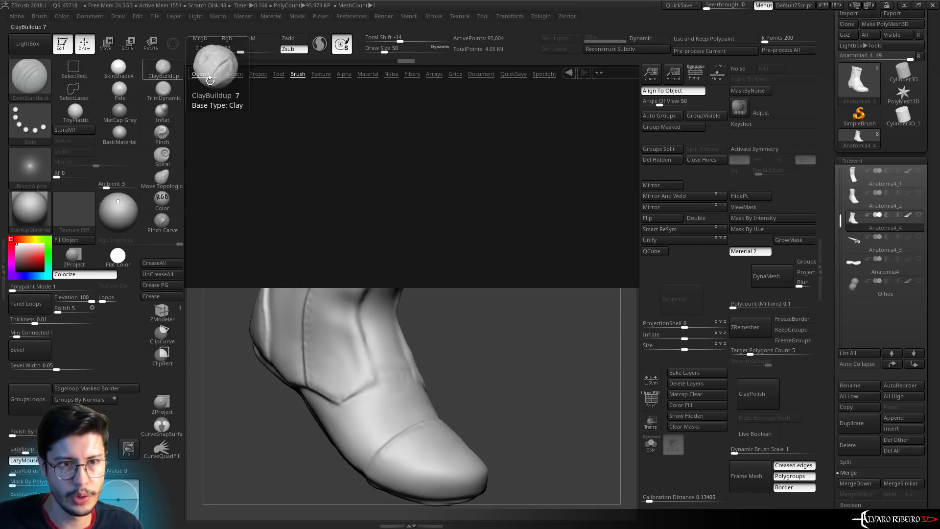
scroll(374, 182, "down", 5)
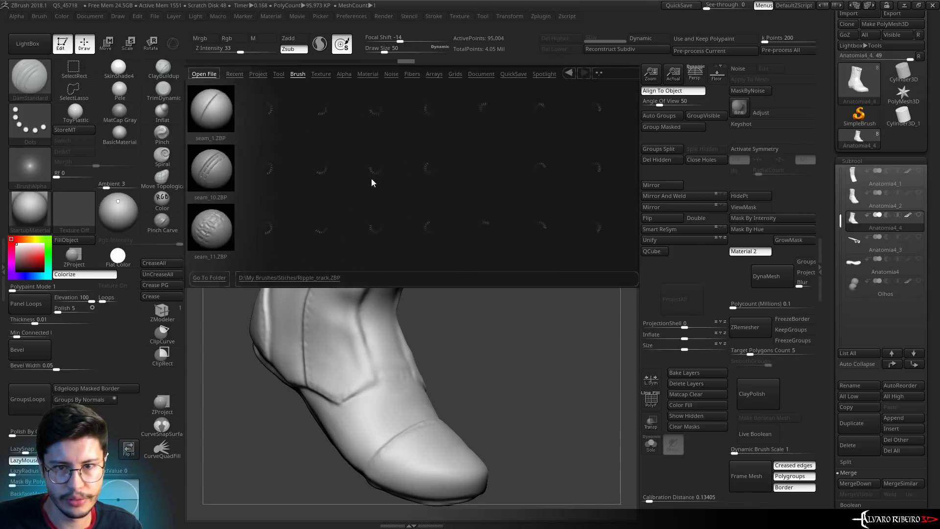
scroll(436, 176, "down", 5)
scroll(332, 191, "up", 3)
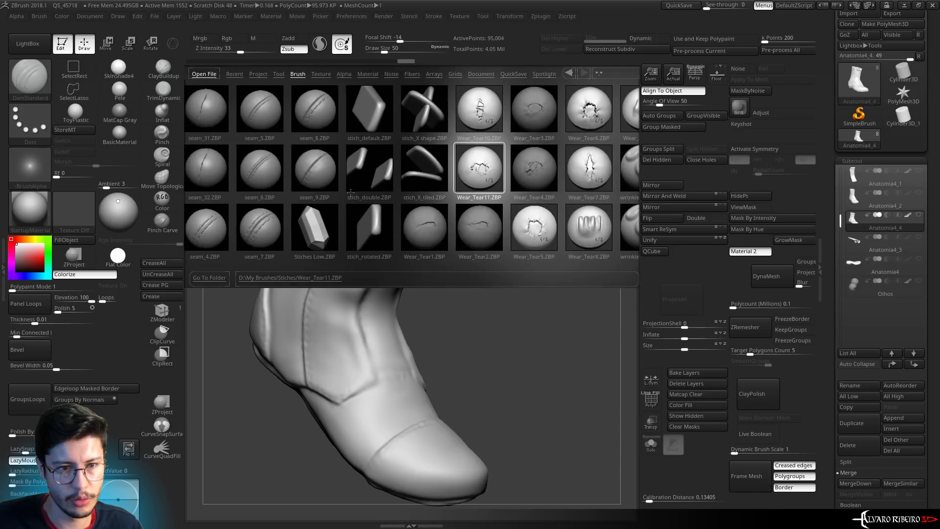
scroll(342, 206, "up", 2)
double_click(368, 225)
Lay a row of stitches down the boot's front seam, then mask around them
left_click_drag(491, 329, 440, 313)
left_click_drag(344, 248, 407, 459)
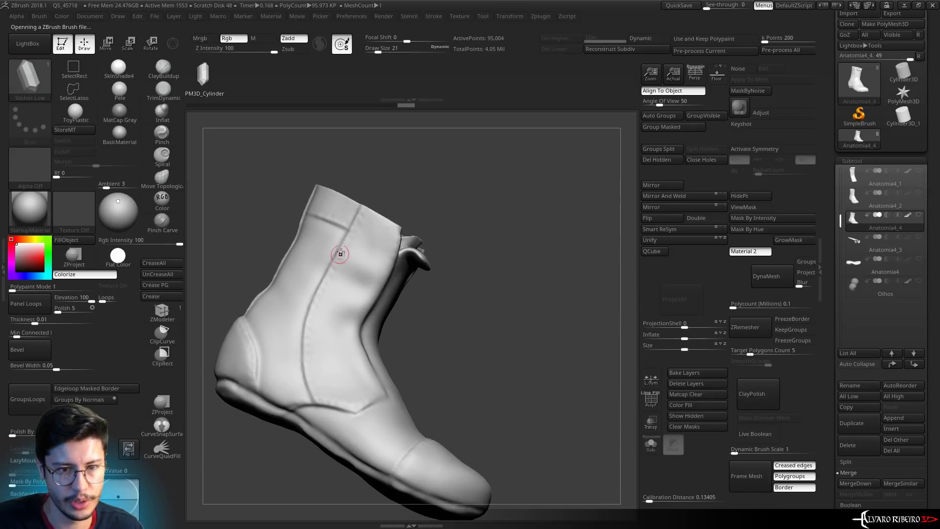
right_click_drag(452, 280, 347, 305, "alt")
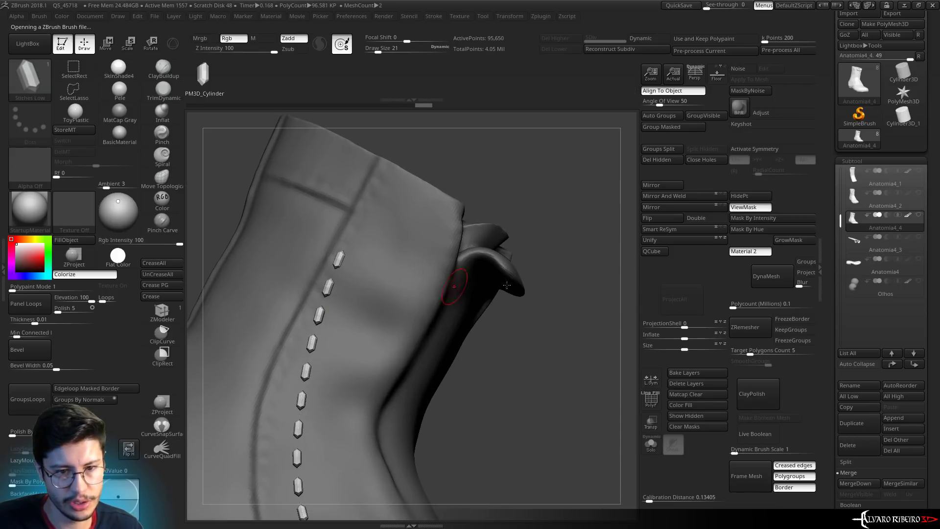
right_click_drag(507, 284, 493, 146, "alt")
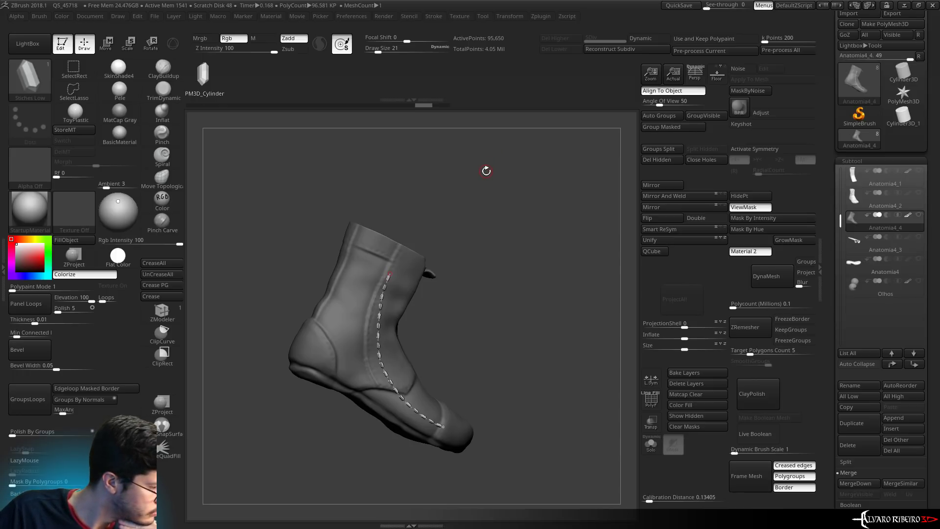
key("ctrl")
mouse_move(474, 266)
left_mouse_down()
mouse_move(470, 274)
mouse_move(373, 209)
left_mouse_up()
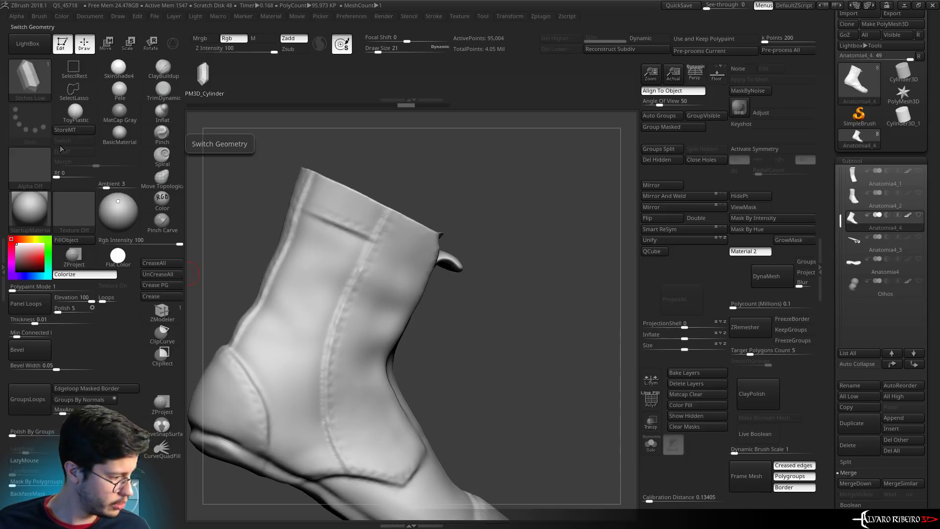
Select the ClayTubes brush and frame the boot from the front for reference comparison
left_click_drag(503, 272, 283, 217)
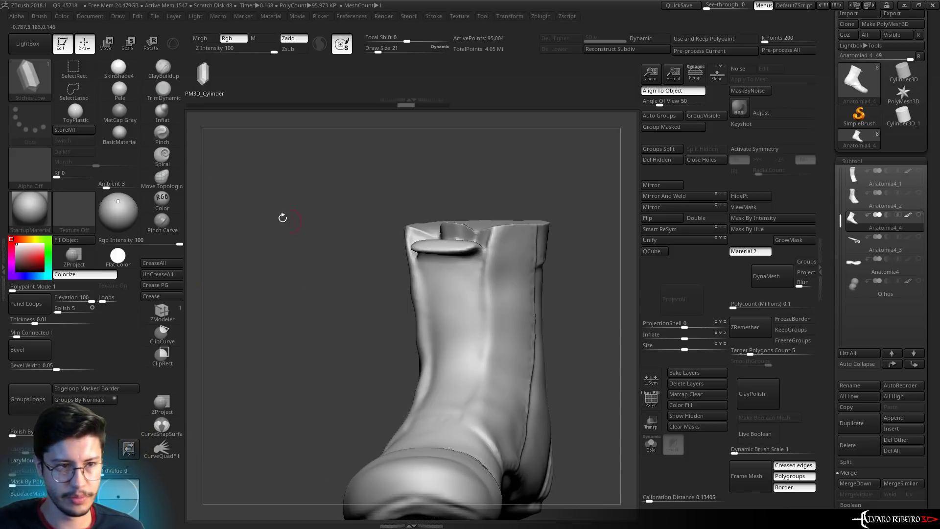
left_click(16, 73)
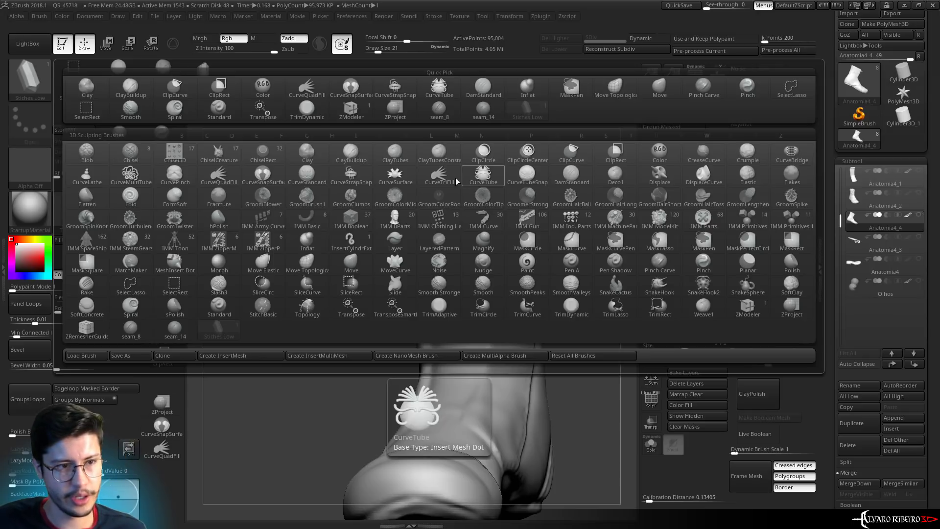
left_click(387, 158)
left_click_drag(566, 392, 556, 357)
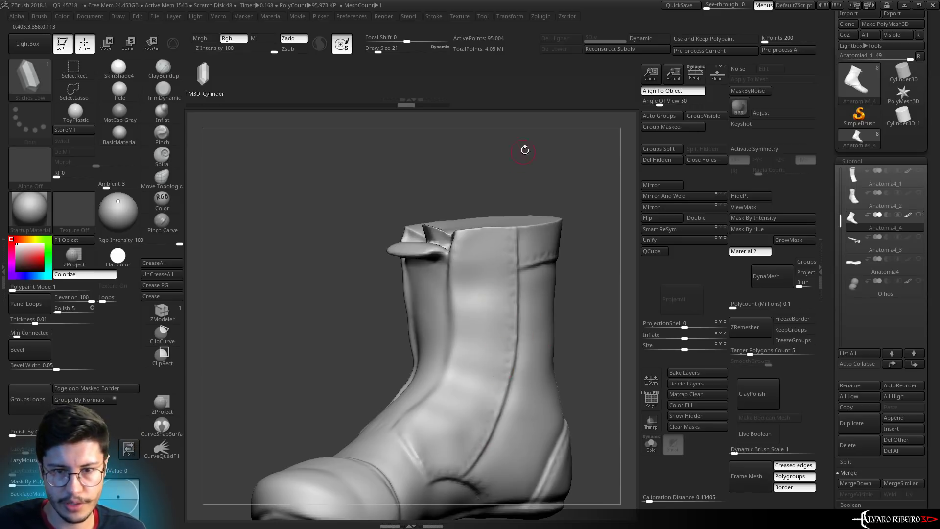
mouse_move(525, 149)
left_mouse_down()
mouse_move(560, 151)
mouse_move(522, 137)
mouse_move(536, 157)
left_mouse_up()
left_click(44, 73)
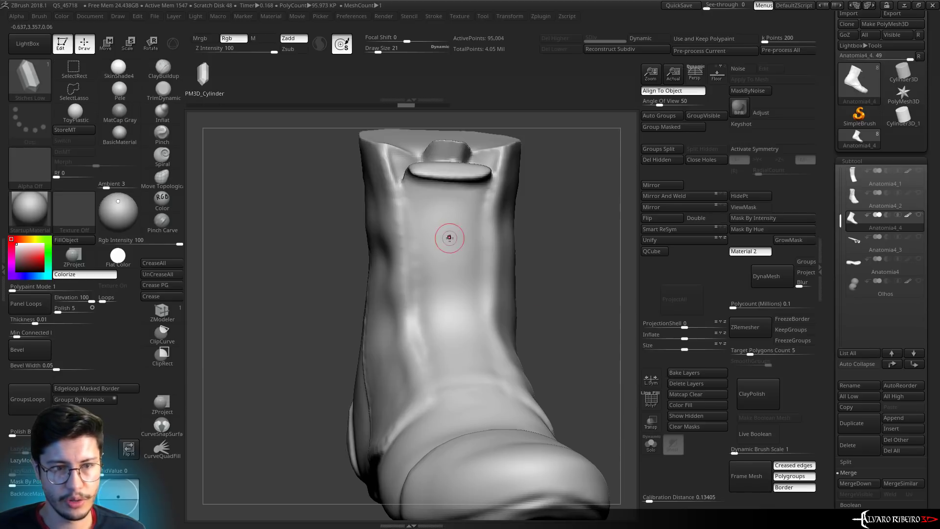
left_click(29, 80)
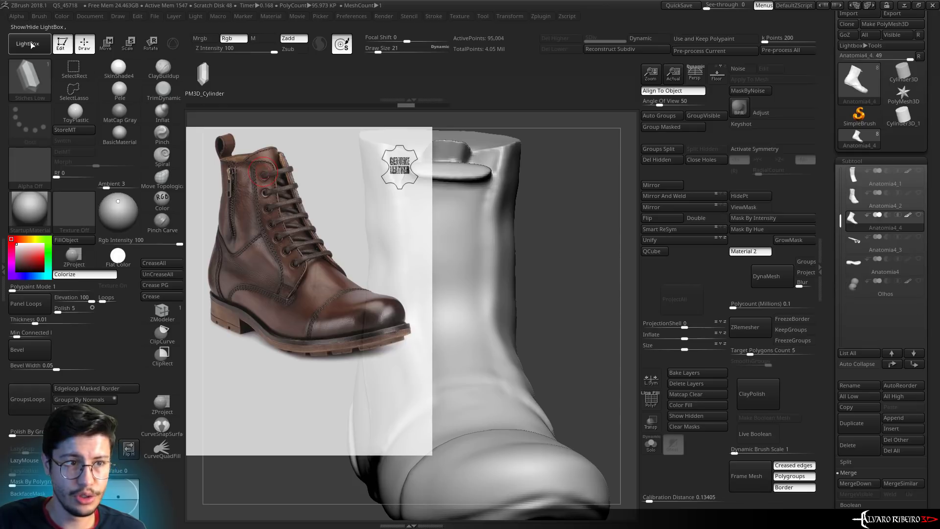
Load the IMM Clothing HardW brush and choose its eyelet insert mesh
key("comma")
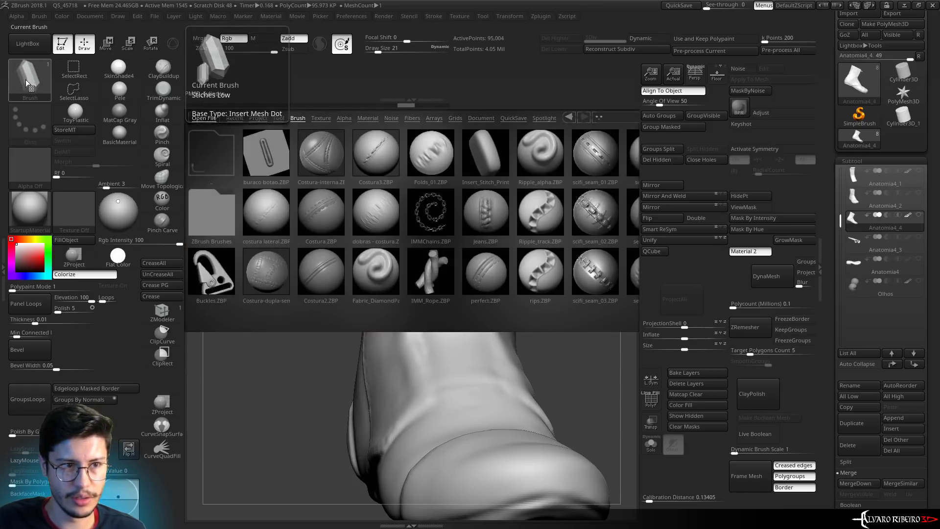
left_click(26, 79)
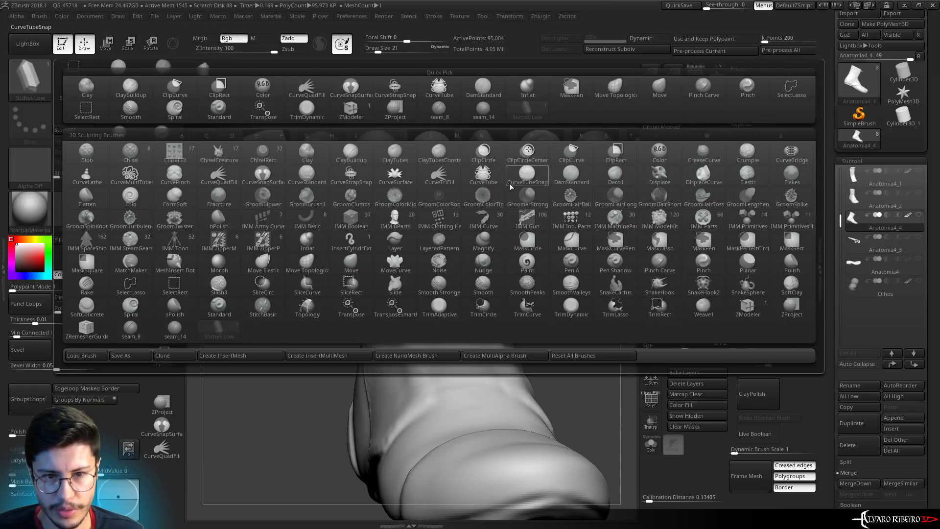
left_click(440, 227)
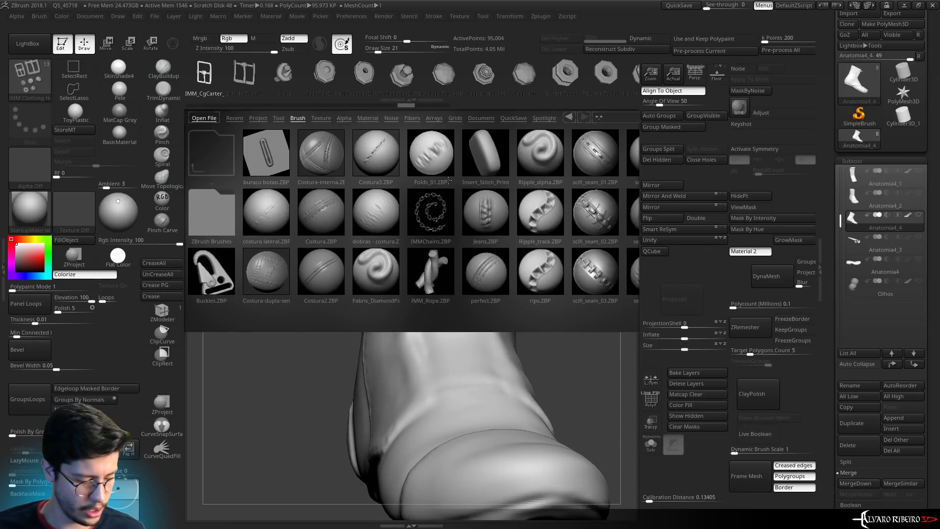
key("m")
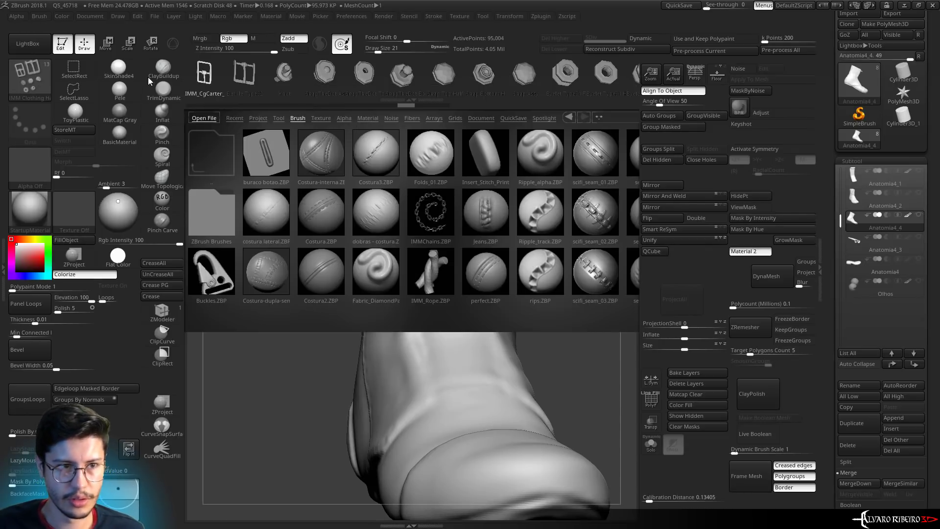
key("comma")
left_click_drag(492, 83, 348, 116)
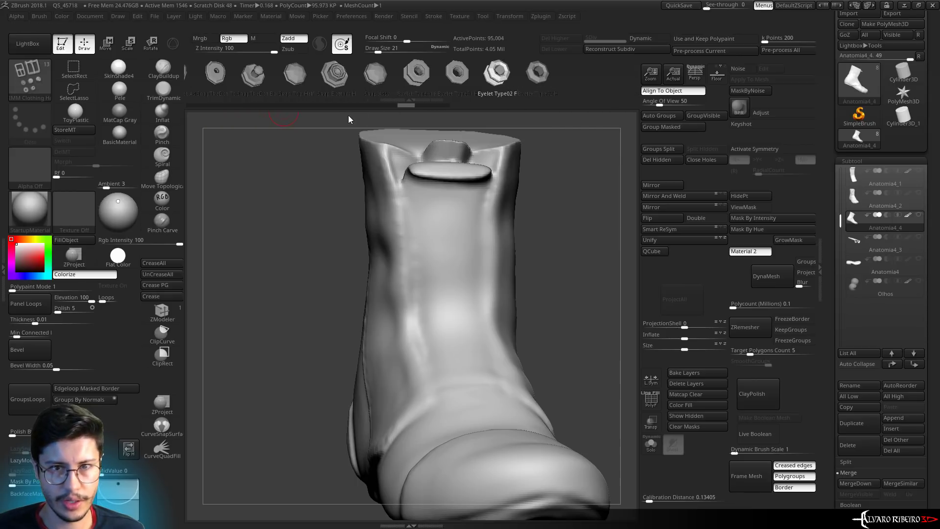
left_click(545, 79)
Place trial eyelets down the boot's side, then undo the recent ones
left_click_drag(612, 245, 548, 220)
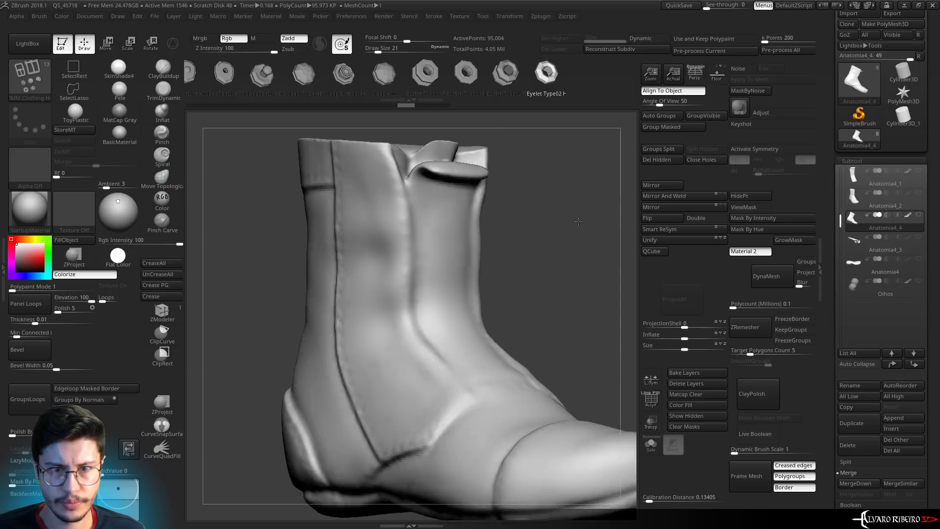
mouse_move(378, 179)
left_mouse_down()
mouse_move(392, 189)
mouse_move(406, 237)
left_mouse_up()
key("ctrl+z")
left_click_drag(390, 269, 401, 321)
left_click_drag(404, 353, 475, 437)
mouse_move(592, 258)
left_mouse_down()
mouse_move(563, 254)
mouse_move(598, 252)
left_mouse_up()
key("ctrl+z")
key("ctrl+z")
Remove the remaining trial eyelets and lower the insert embed depth to 8
key("ctrl+z")
key("ctrl+z")
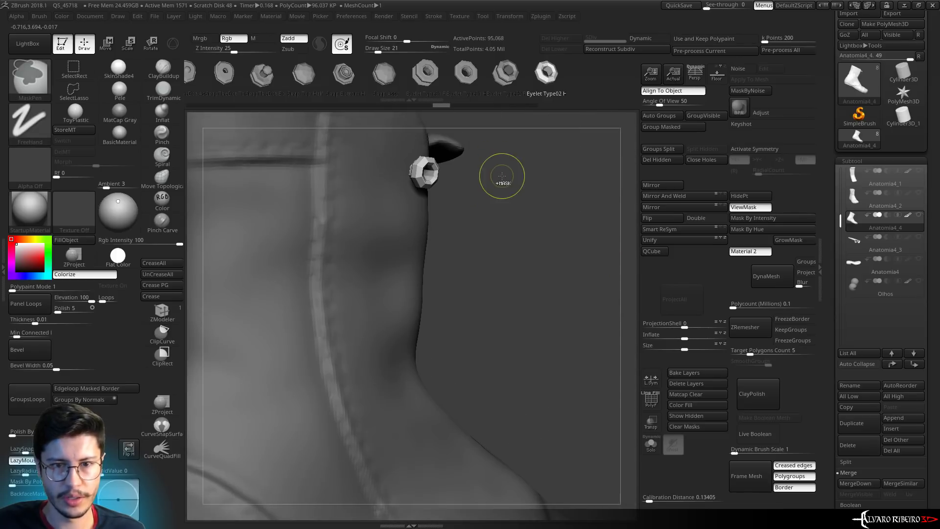
left_click_drag(504, 178, 443, 175)
key("ctrl+z")
key("ctrl+h")
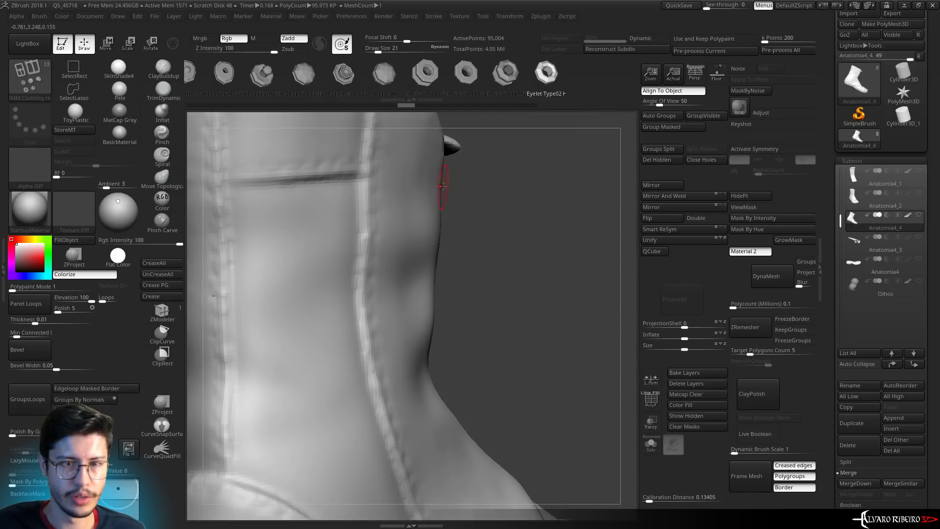
left_click(37, 19)
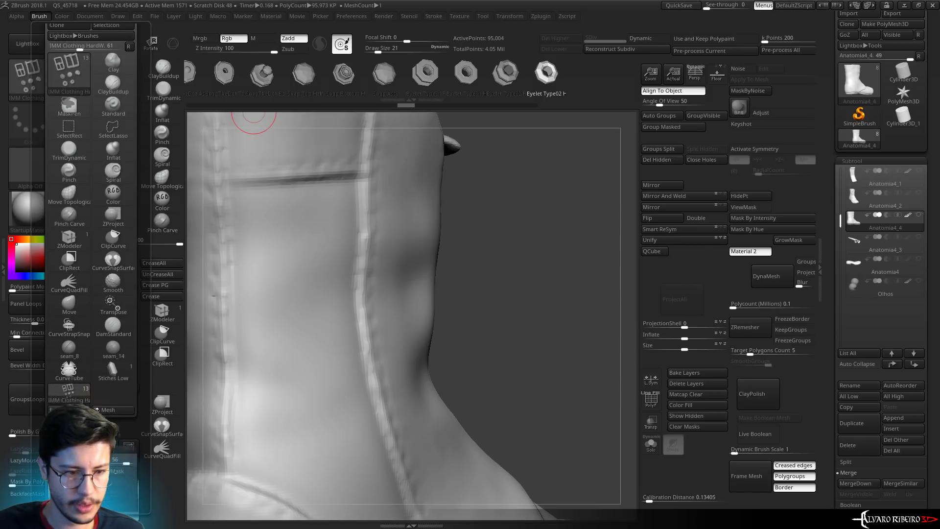
scroll(70, 112, "down", 10)
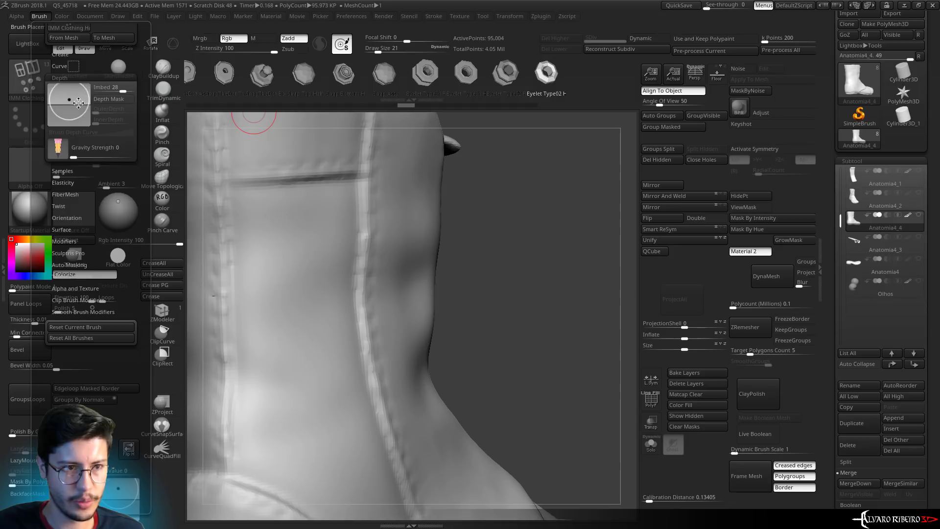
left_click_drag(79, 103, 78, 107)
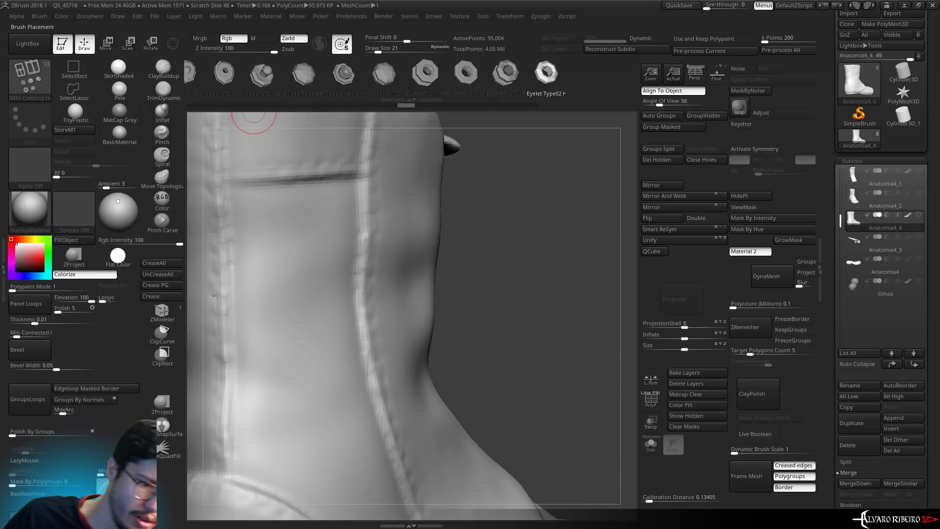
Trial an eyelet at the boot's opening edge, then undo it
left_click(433, 190)
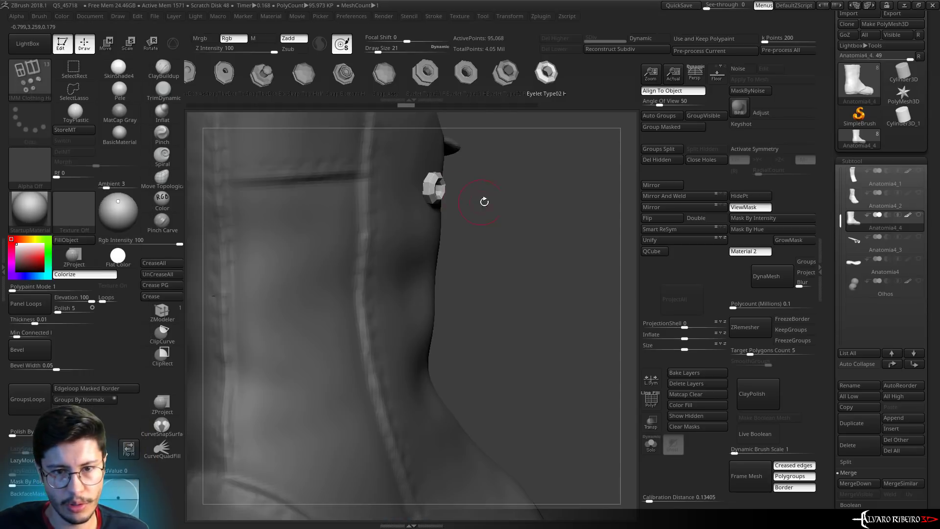
key("ctrl")
key("ctrl+z")
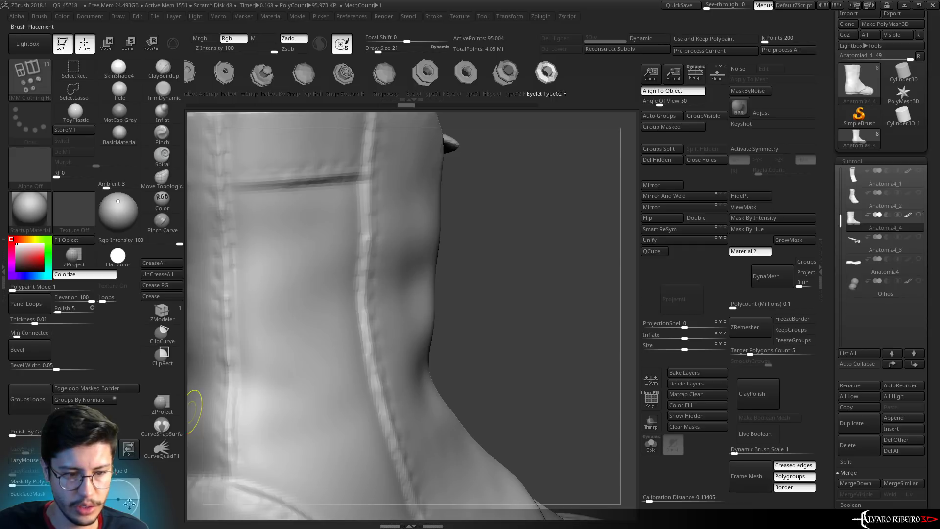
left_click(438, 187)
mouse_move(481, 231)
left_mouse_down()
mouse_move(495, 221)
mouse_move(504, 230)
mouse_move(151, 488)
left_mouse_up()
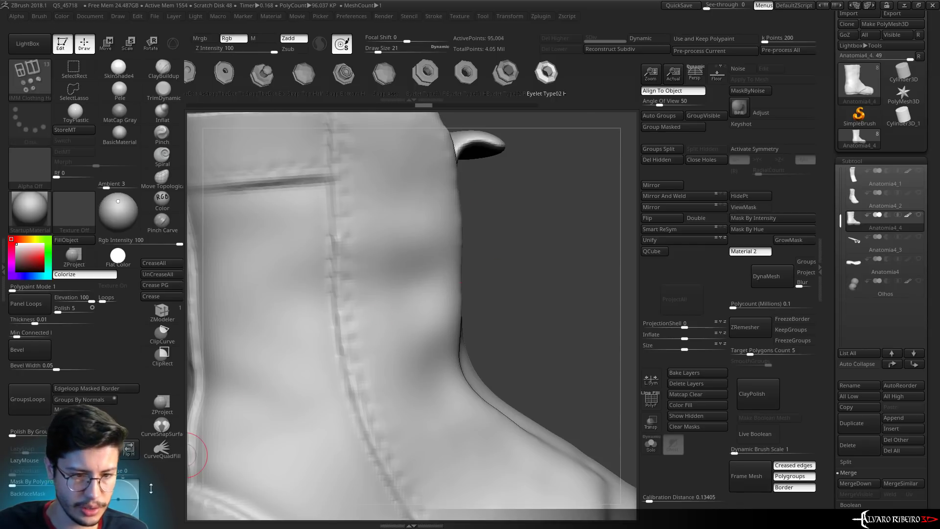
left_click_drag(430, 196, 441, 206)
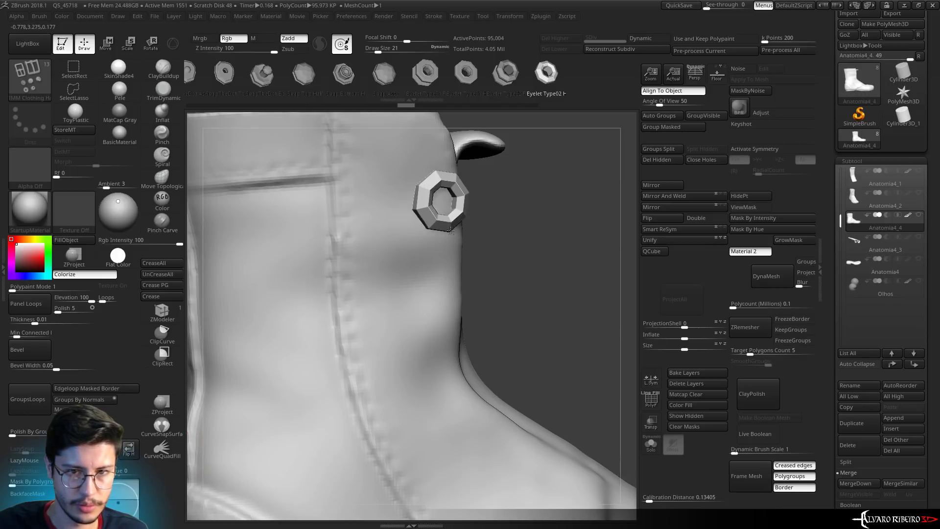
left_click_drag(514, 231, 541, 194, "alt")
key("ctrl+z")
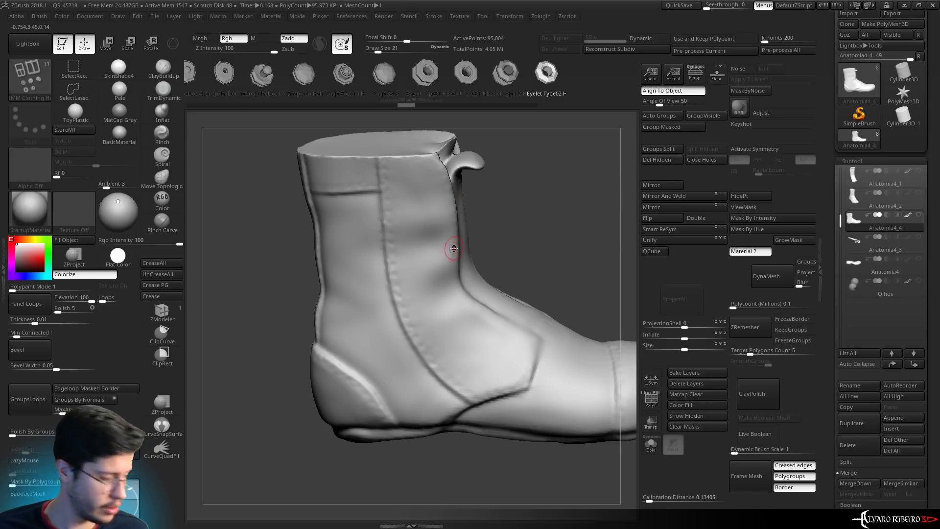
Place three enlarged eyelets down the front, then undo them
scroll(440, 196, "up", 3)
scroll(433, 212, "up", 2)
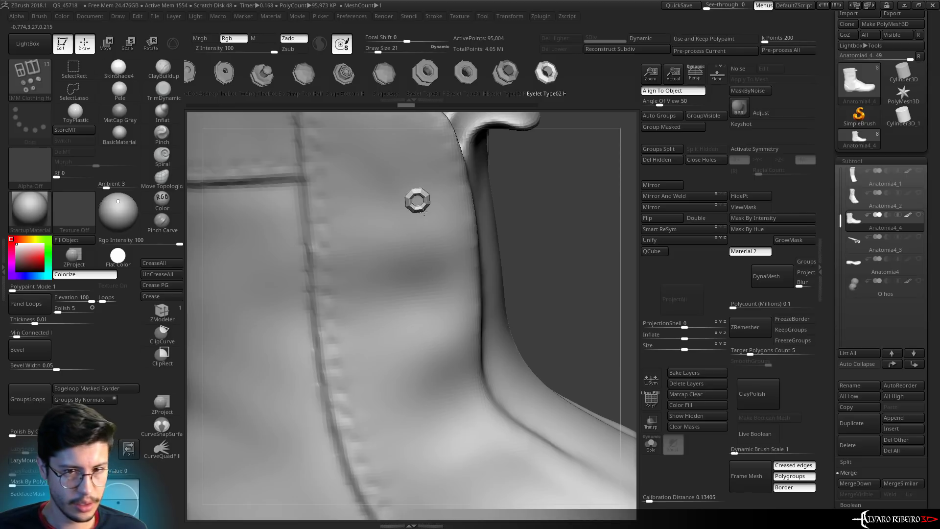
left_click_drag(423, 210, 379, 316)
left_click_drag(403, 279, 410, 306)
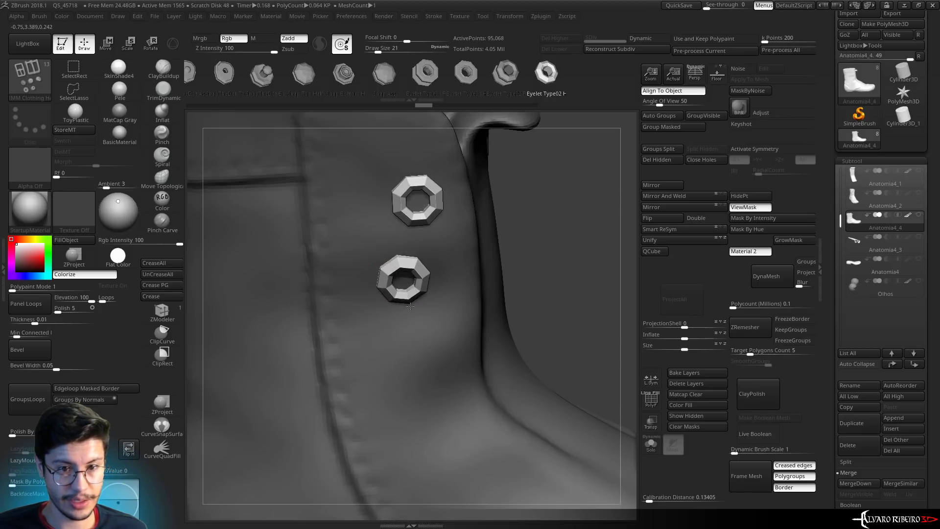
left_click(419, 350)
key("ctrl+z")
key("ctrl+z")
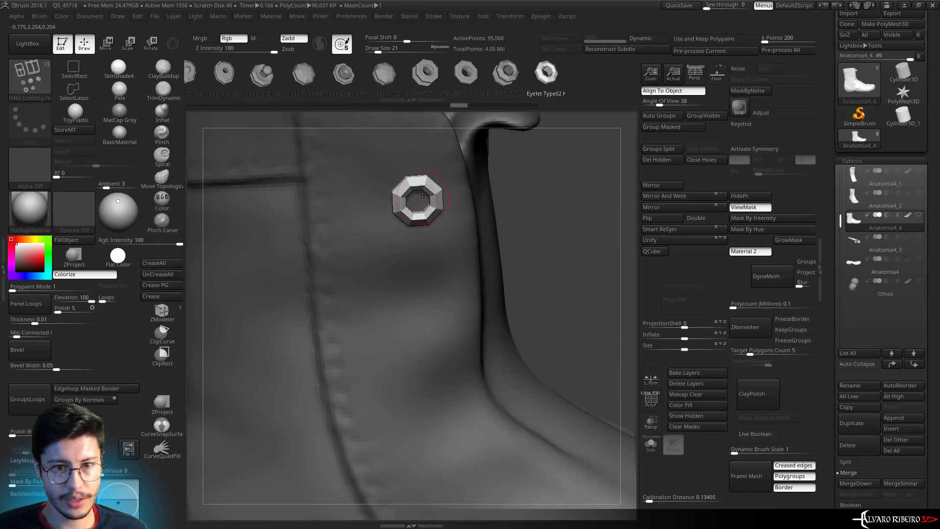
key("ctrl+z")
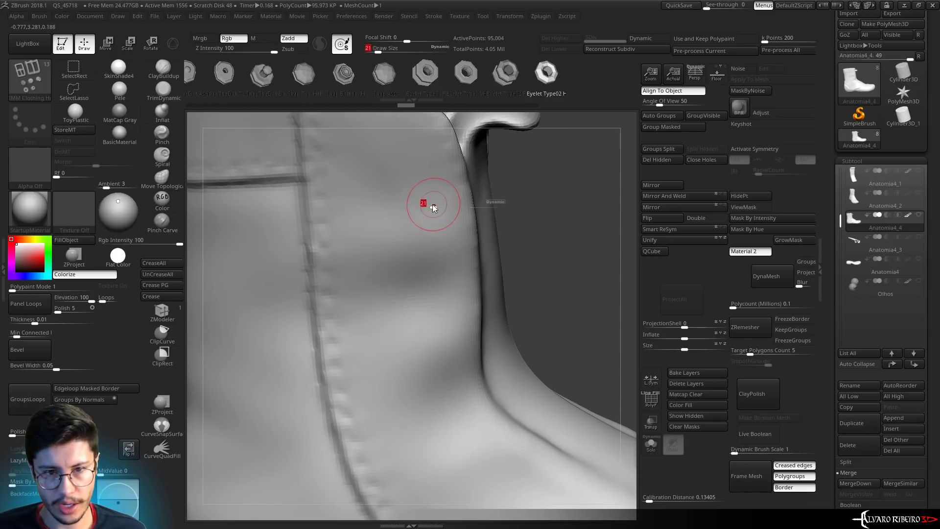
Reduce brush size to 15 and insert a column of eyelets down the boot opening
key("s")
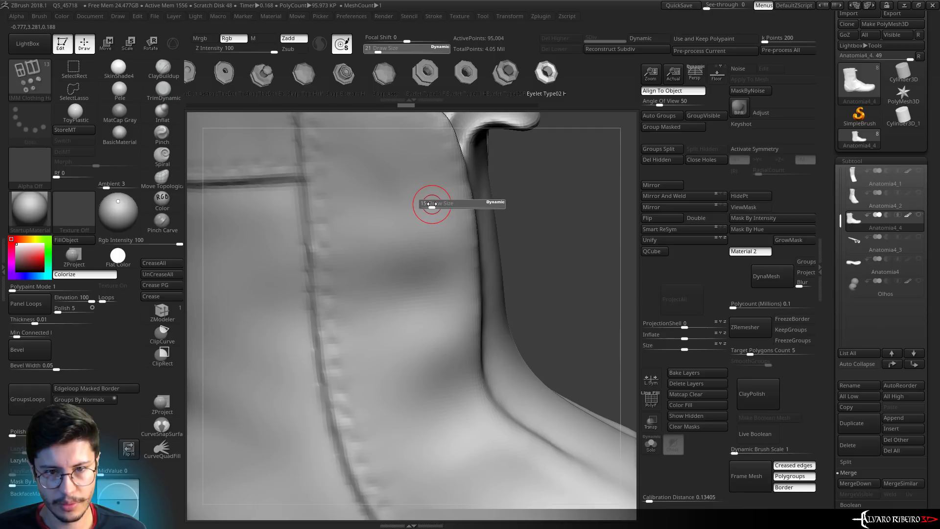
left_click_drag(433, 205, 432, 204)
mouse_move(477, 186)
right_mouse_down("ctrl")
mouse_move(585, 189)
mouse_move(431, 209)
right_mouse_up("ctrl")
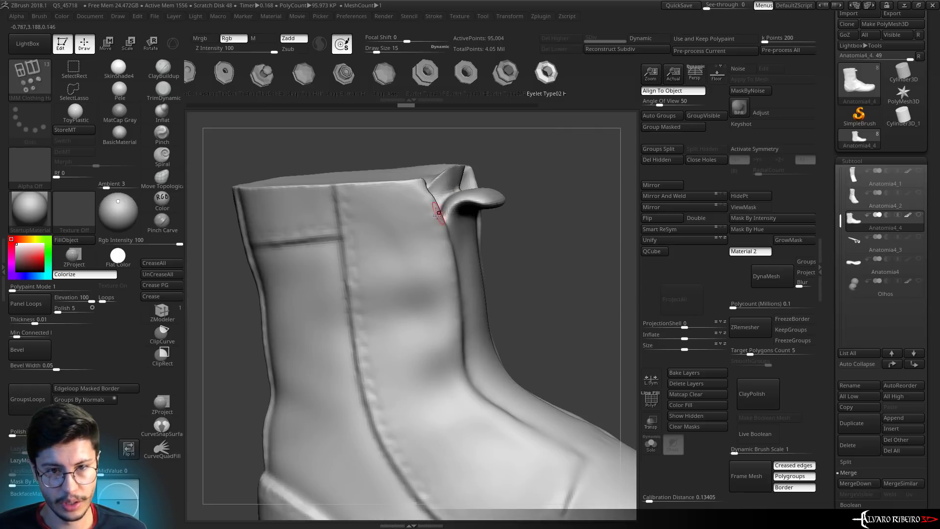
left_click_drag(424, 229, 432, 273)
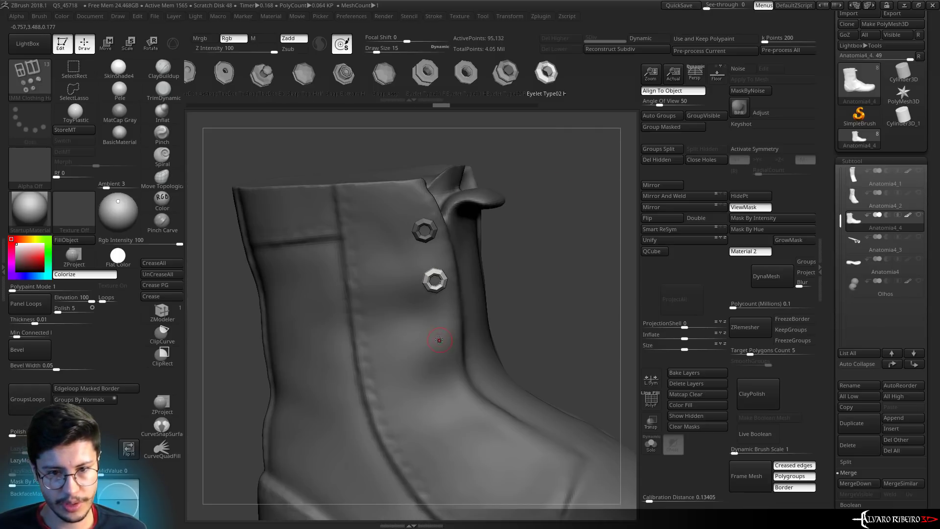
right_click_drag(447, 366, 488, 146)
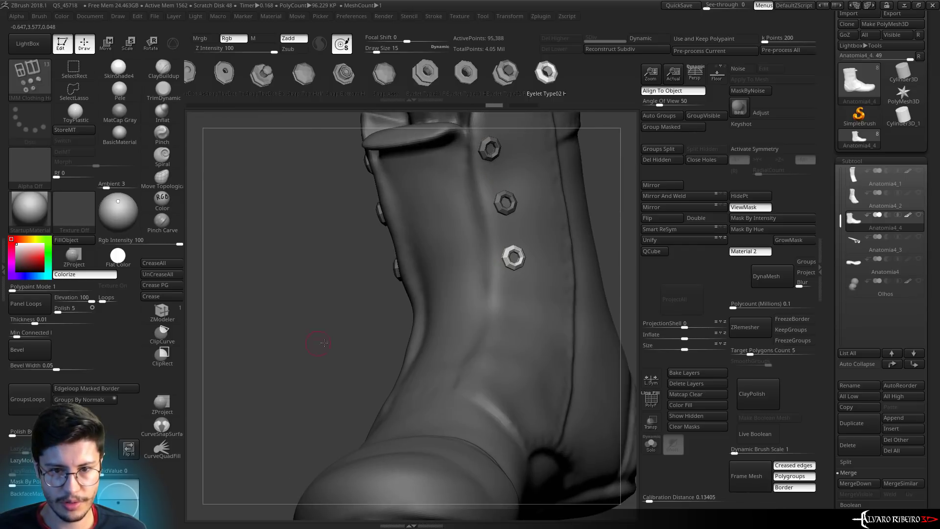
right_click_drag(318, 343, 428, 336)
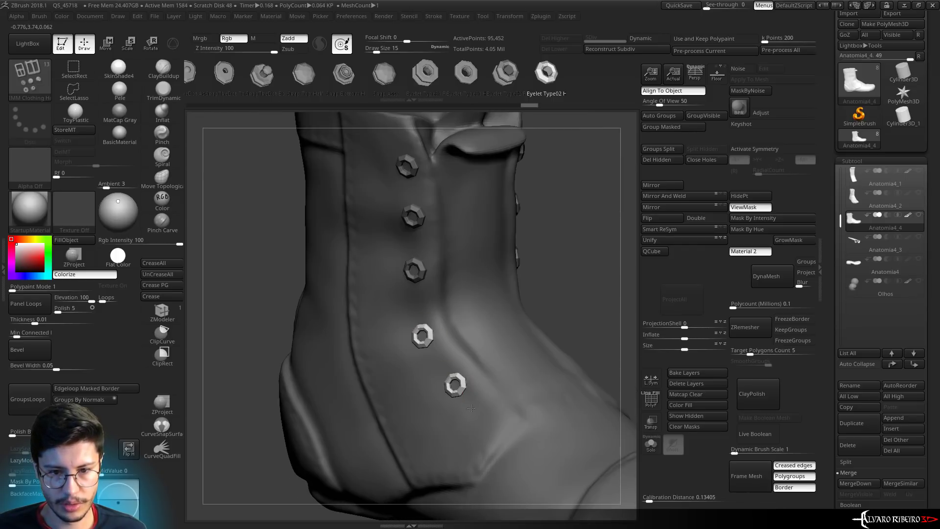
left_click(486, 414)
right_click_drag(487, 414, 595, 406)
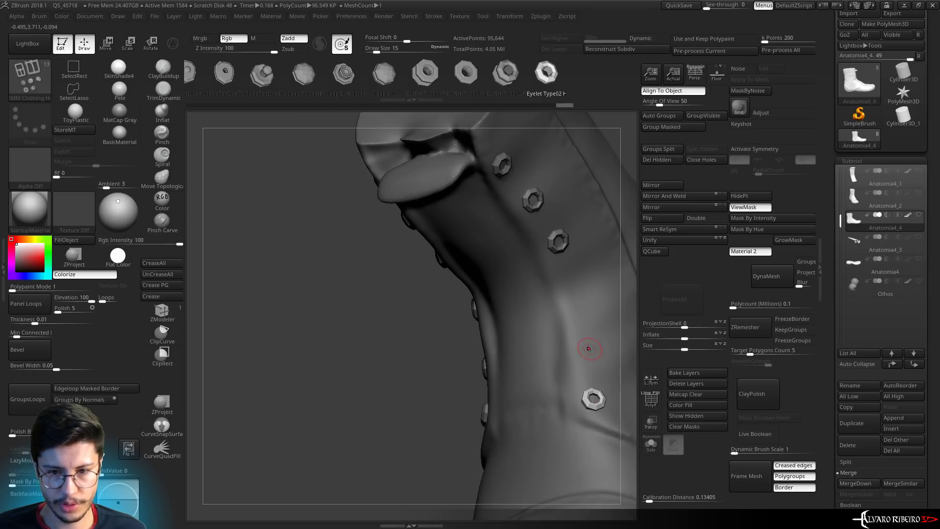
left_click(573, 293)
mouse_move(573, 292)
right_mouse_down()
mouse_move(586, 211)
mouse_move(504, 262)
right_mouse_up()
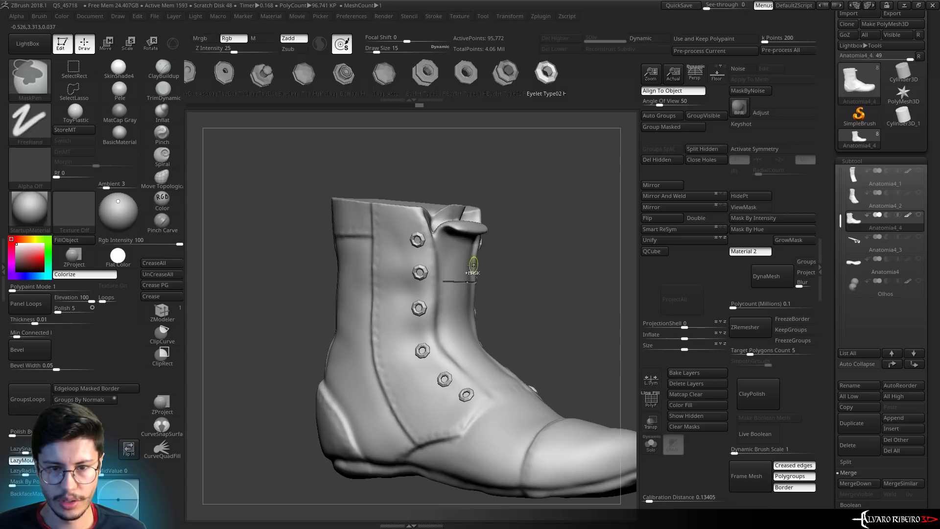
Split the eyelets into their own Anatomia4_5 subtool and make it visible
key("ctrl+shift")
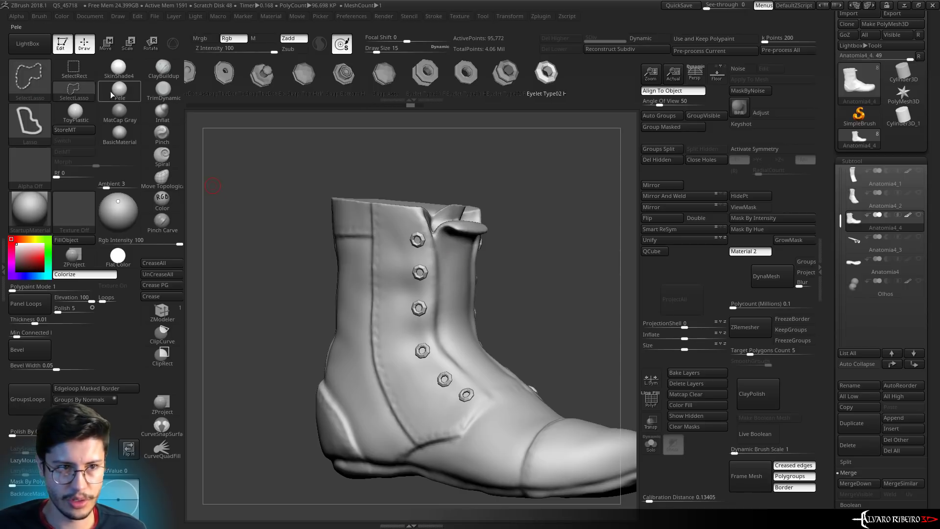
left_click(539, 294, "ctrl+shift")
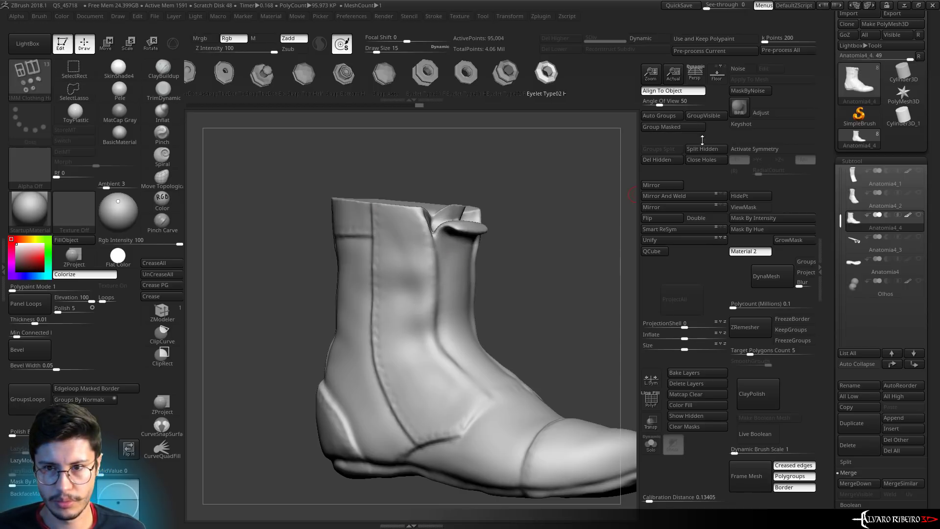
left_click(702, 149)
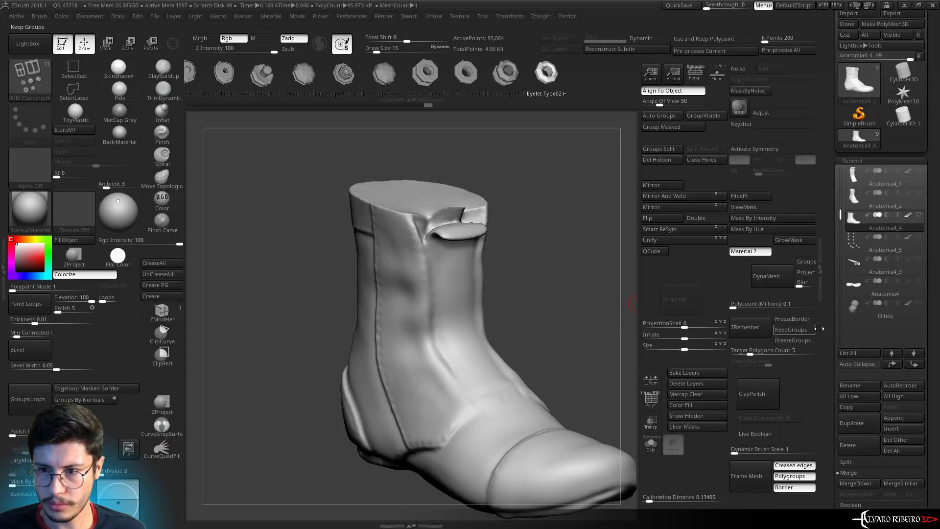
left_click(919, 237)
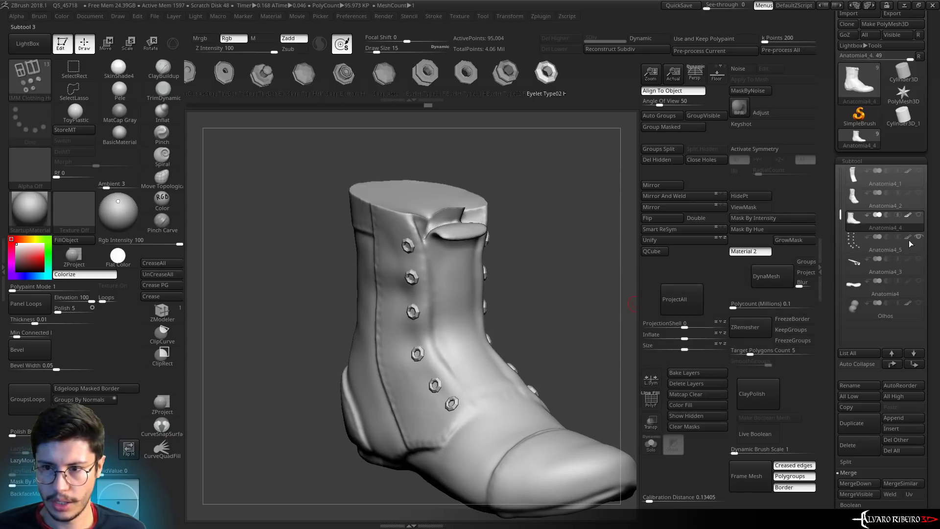
left_click_drag(578, 275, 530, 265)
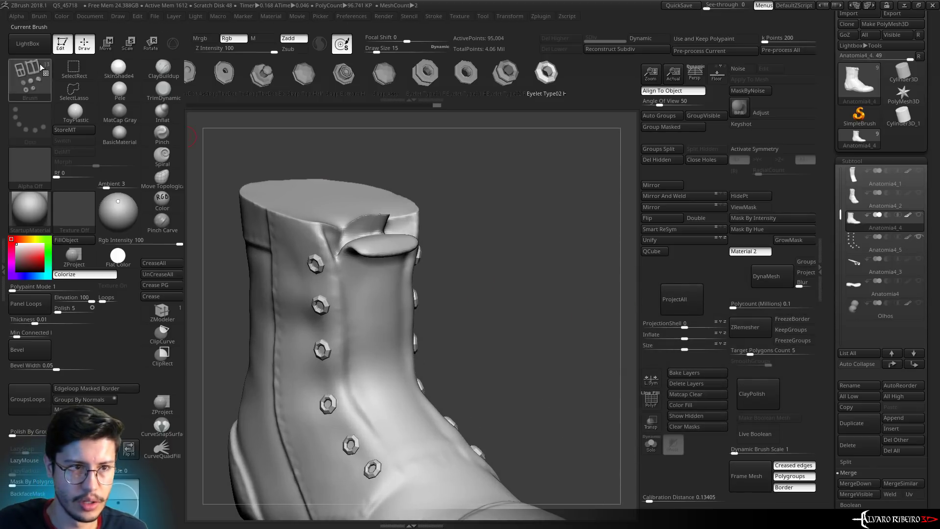
Select the CurveTubeSnap brush and undo a test tube
key("comma")
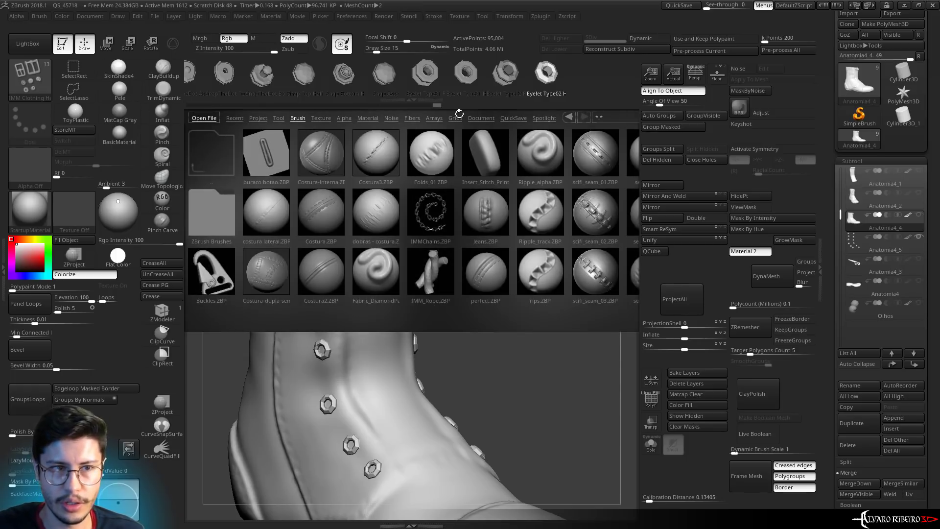
key("b")
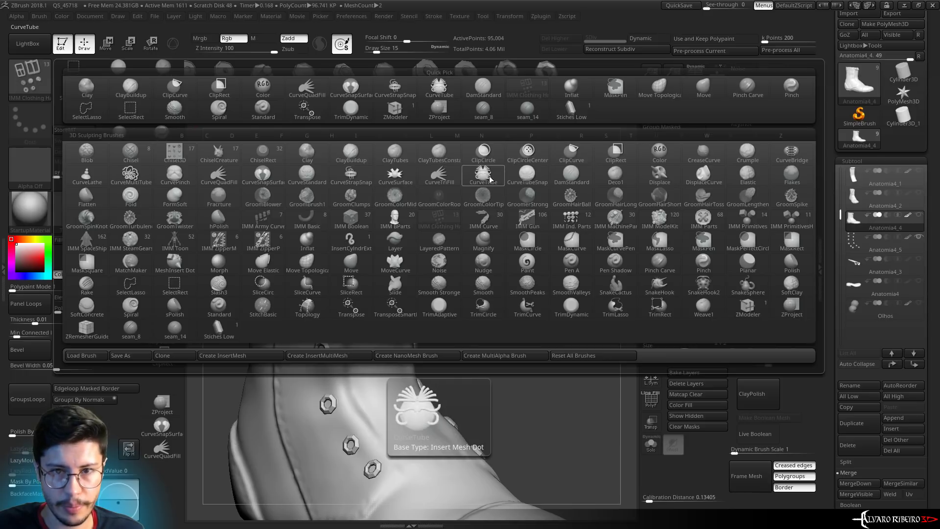
left_click(527, 176)
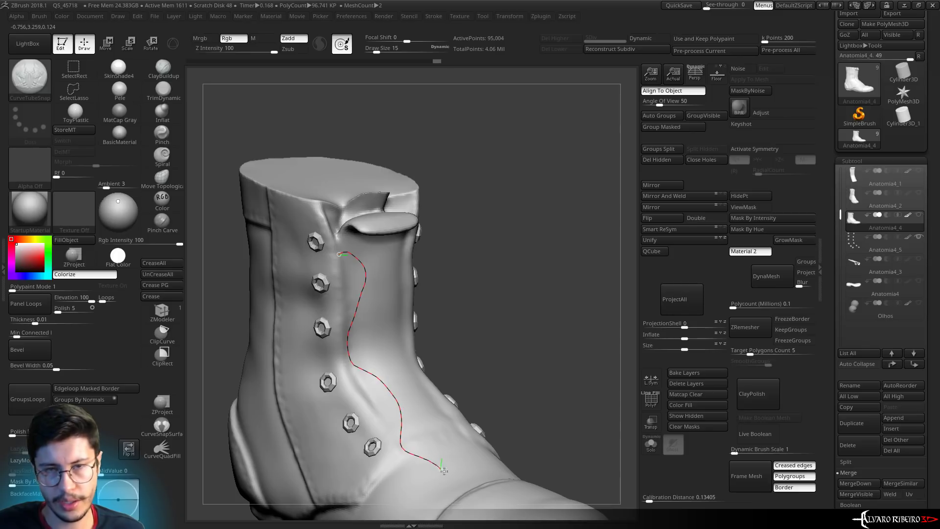
left_click_drag(444, 471, 443, 470)
mouse_move(519, 225)
left_mouse_down()
mouse_move(485, 219)
mouse_move(467, 245)
left_mouse_up()
key("ctrl+z")
Make the boot transparent, check the leather reference photo, and draw a lace across the lowest eyelets
left_click_drag(459, 268, 420, 308)
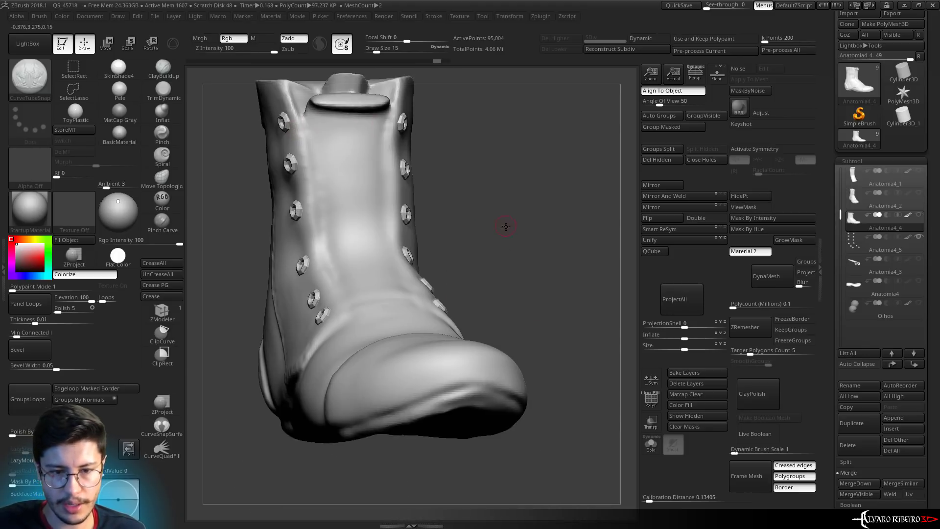
left_click_drag(457, 222, 615, 421)
left_click(651, 422)
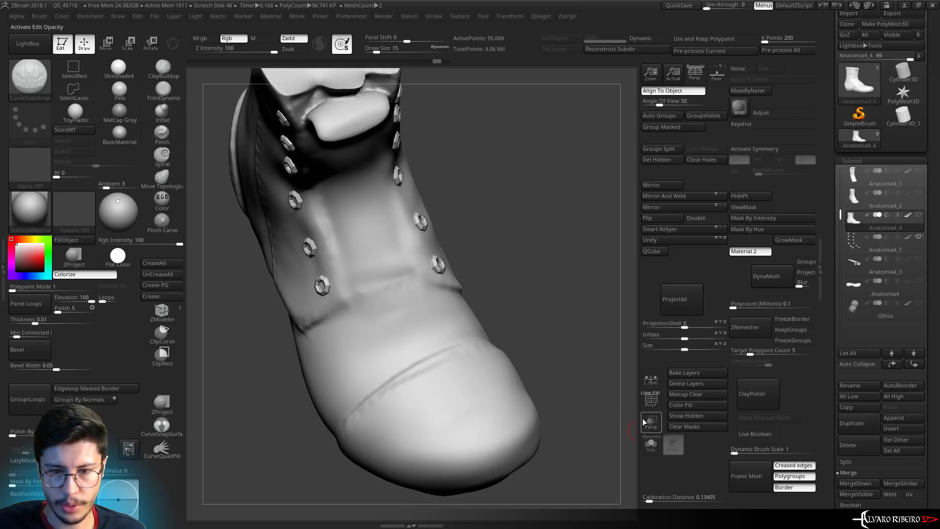
key("shift+z")
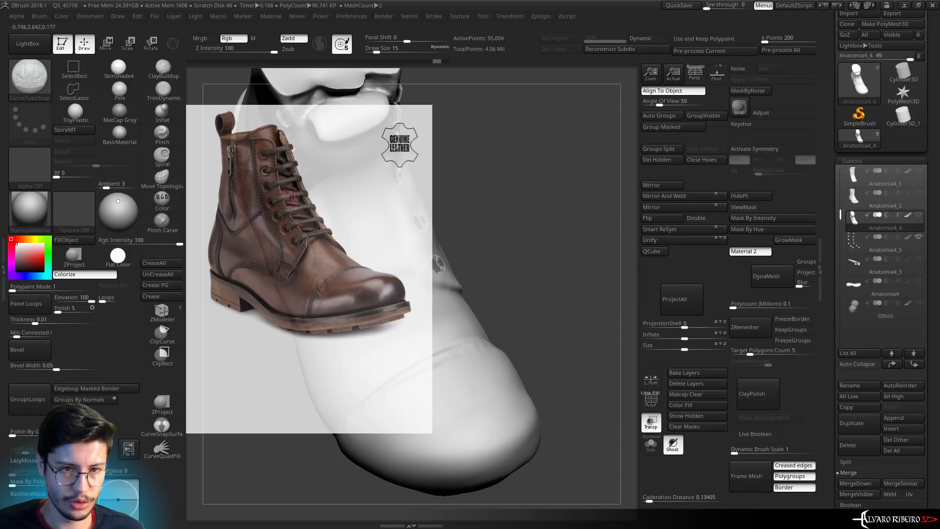
key("shift+z")
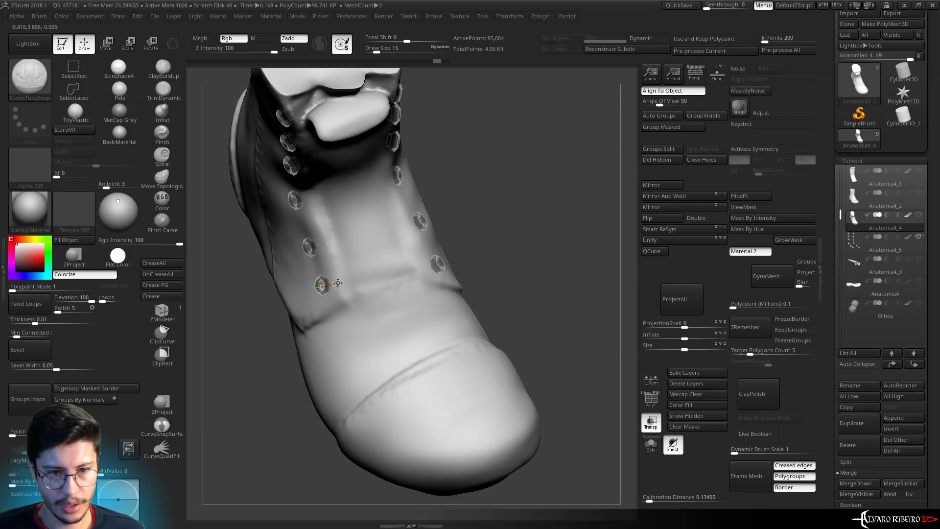
left_click_drag(436, 266, 437, 265)
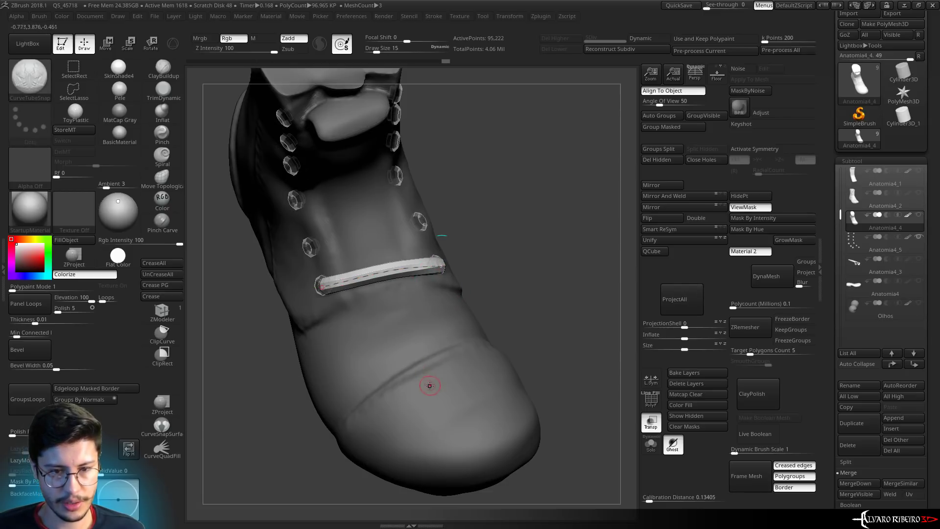
Lower draw size from 15 to 10 and trial a diagonal lace between eyelets, undoing it
mouse_move(495, 269)
left_mouse_down()
mouse_move(492, 251)
mouse_move(477, 275)
left_mouse_up()
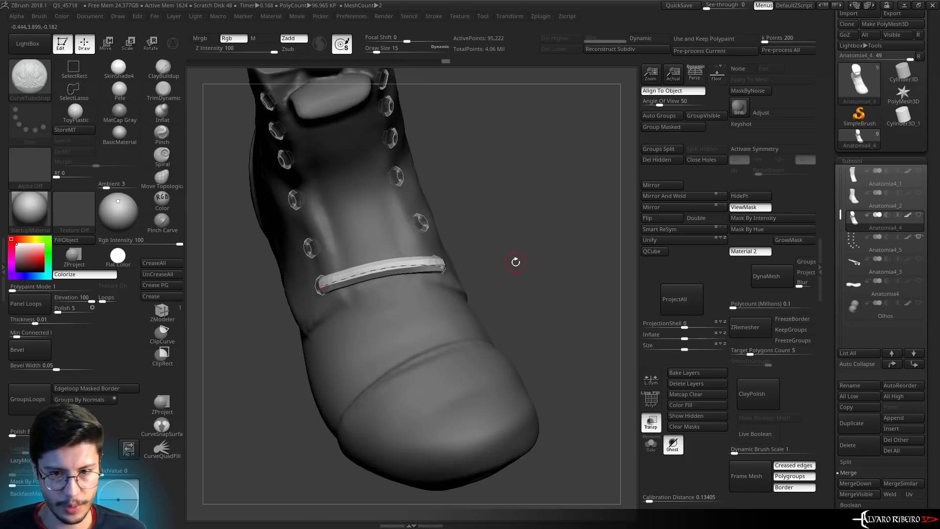
key("s")
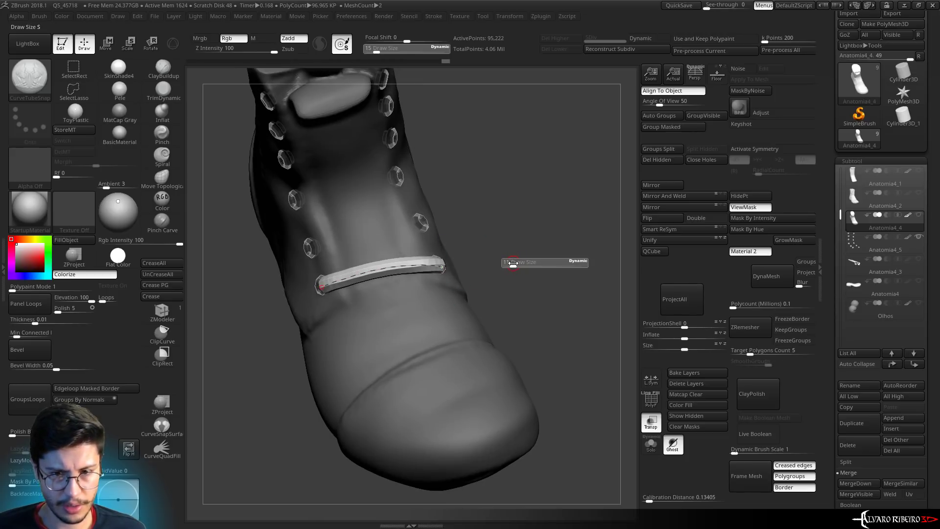
left_click_drag(512, 263, 491, 266)
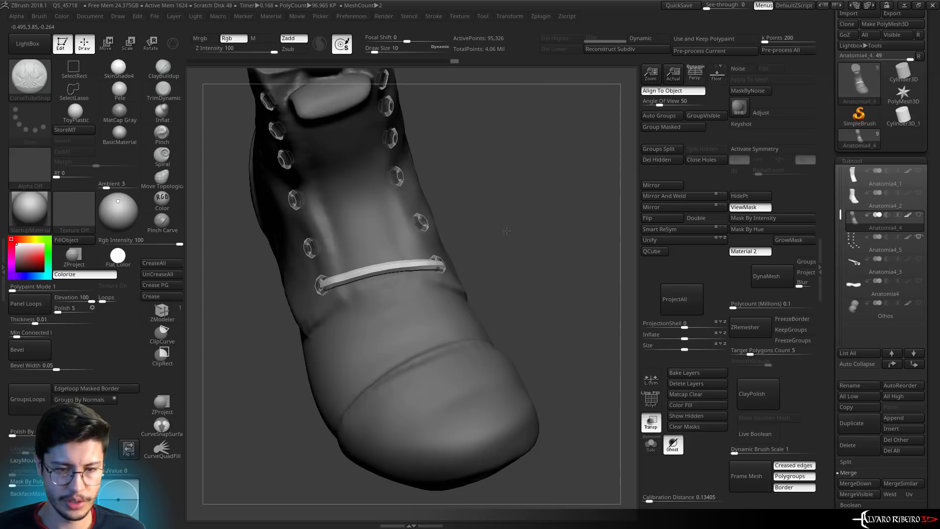
left_click_drag(507, 230, 324, 320)
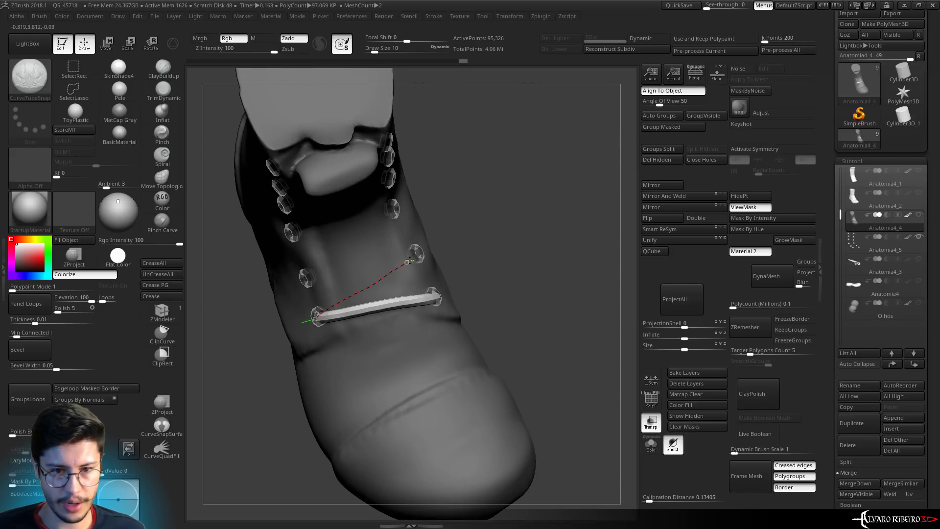
left_click_drag(409, 261, 414, 255)
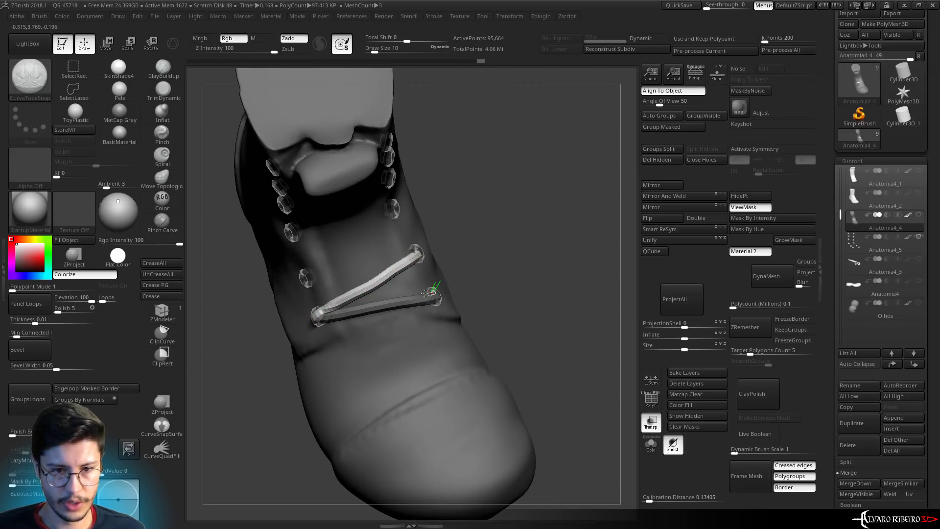
left_click_drag(308, 282, 309, 283)
left_click_drag(386, 250, 450, 244)
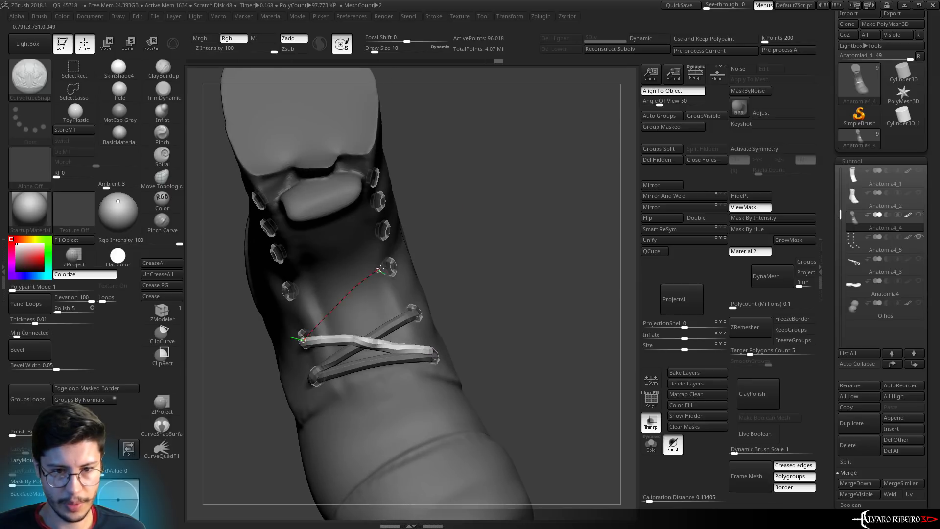
key("ctrl+z")
mouse_move(431, 265)
left_mouse_down()
mouse_move(443, 257)
mouse_move(299, 283)
left_mouse_up()
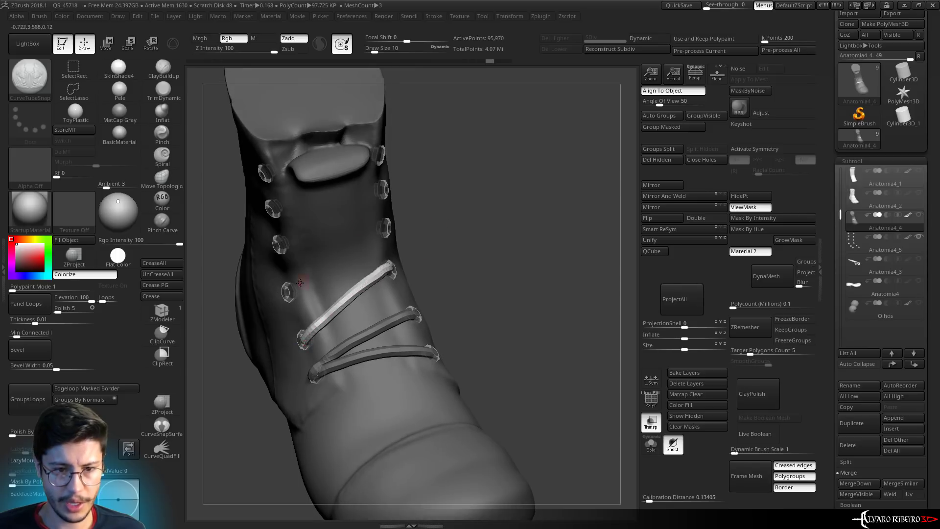
Add lace tubes across the eyelet pairs up the boot, undo the topmost, and hide them
left_click(380, 232)
left_click_drag(440, 195, 346, 202)
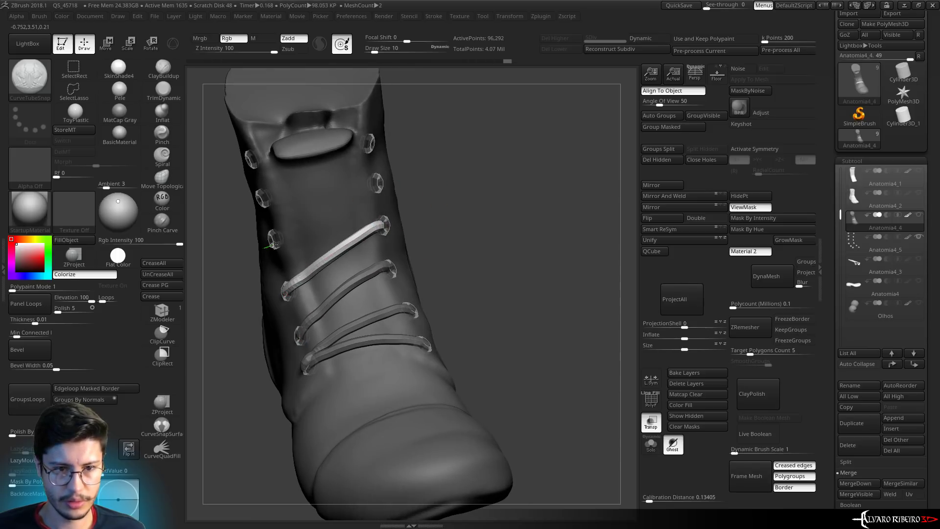
left_click(380, 184)
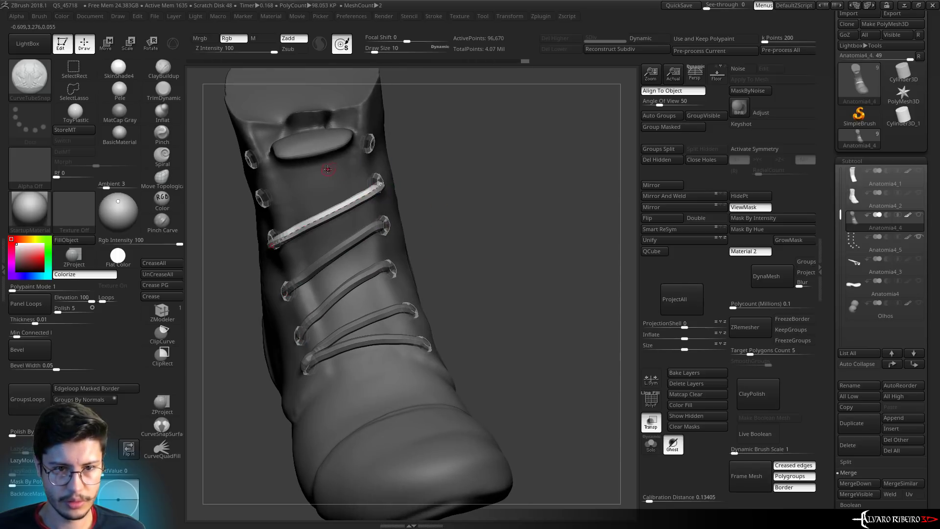
left_click(372, 149)
left_click(342, 143)
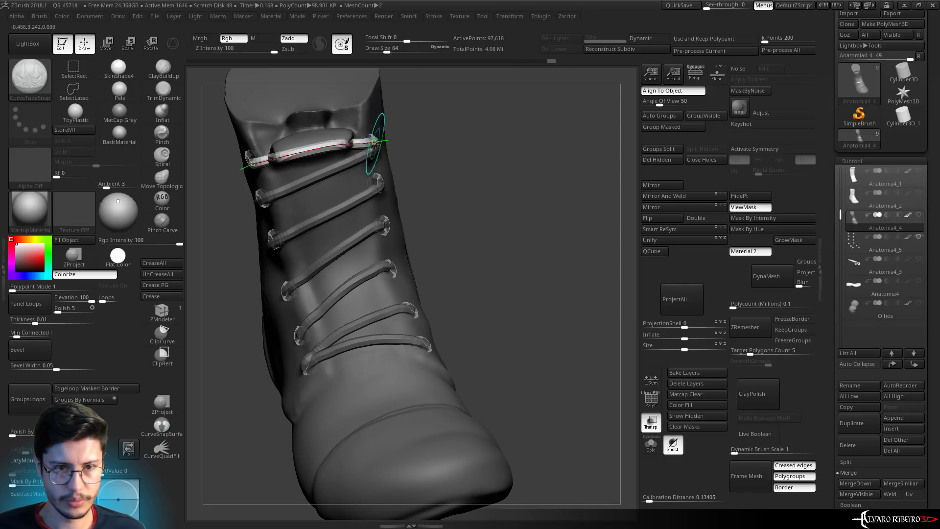
left_click_drag(465, 147, 394, 142)
left_click(368, 155)
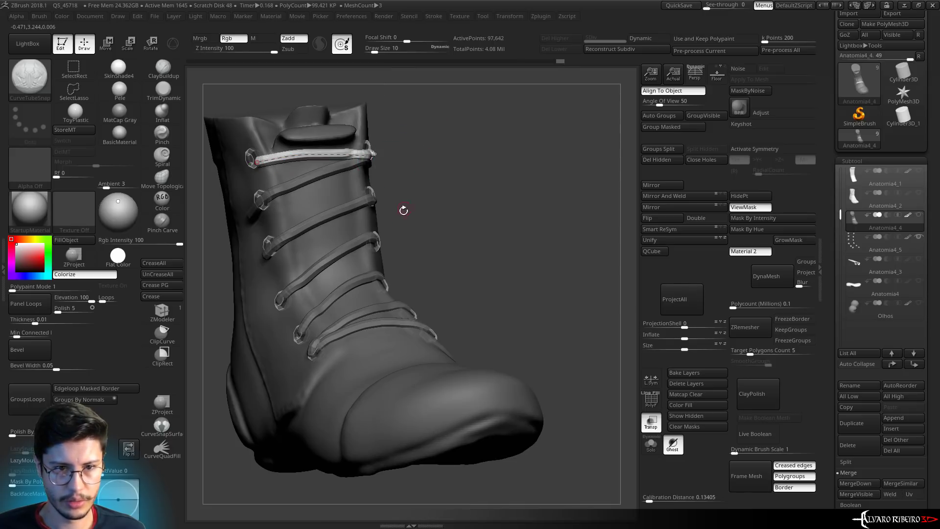
mouse_move(450, 194)
left_mouse_down()
mouse_move(404, 225)
mouse_move(441, 210)
left_mouse_up()
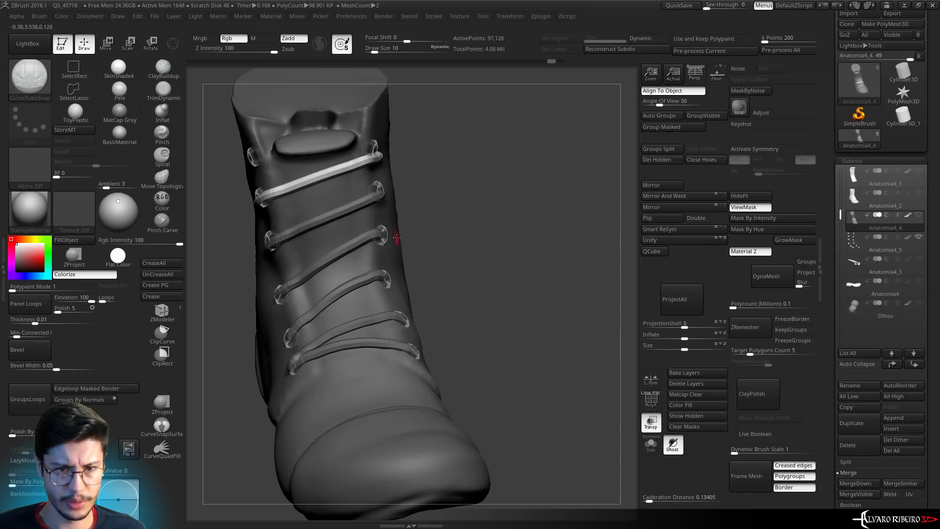
key("ctrl+z")
left_click_drag(406, 277, 469, 267)
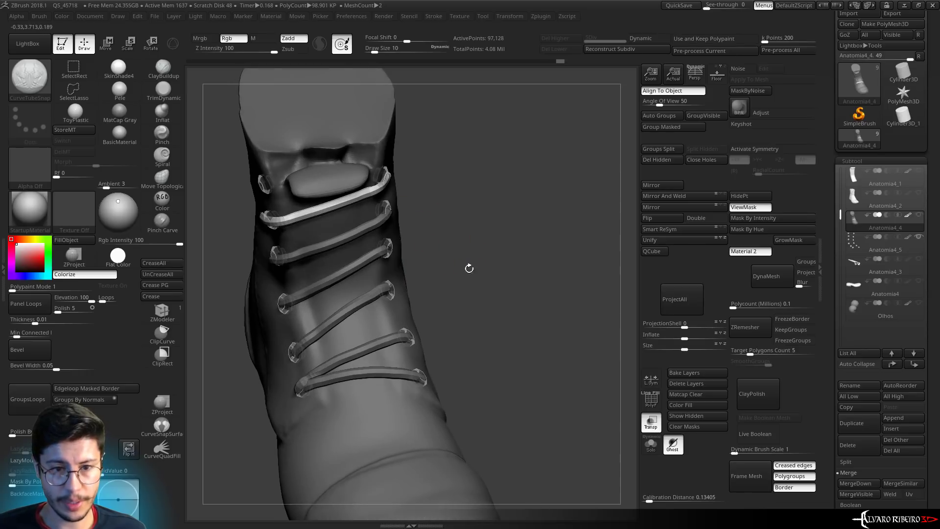
left_click(361, 309, "ctrl+shift")
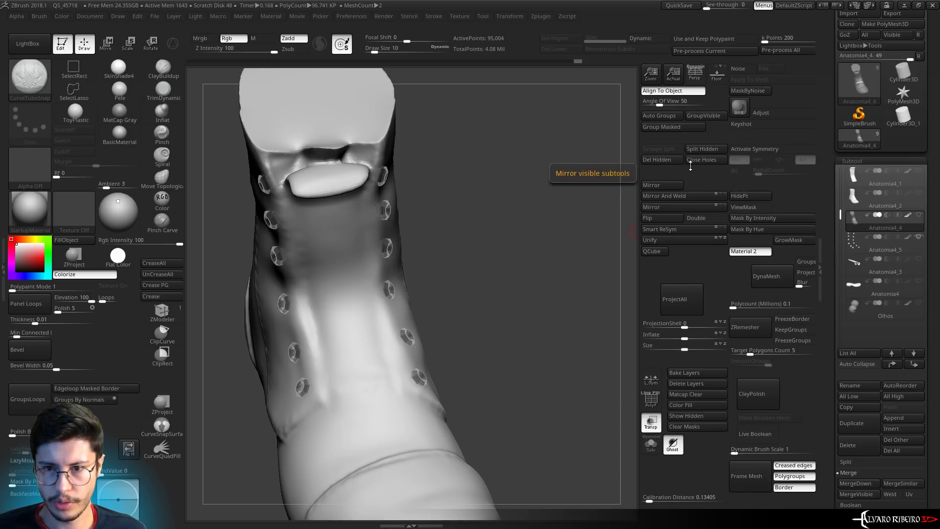
Split the hidden lace tubes into their own subtool and draw the first crossing lace tube between eyelets
left_click(705, 149)
left_click_drag(607, 247, 563, 264)
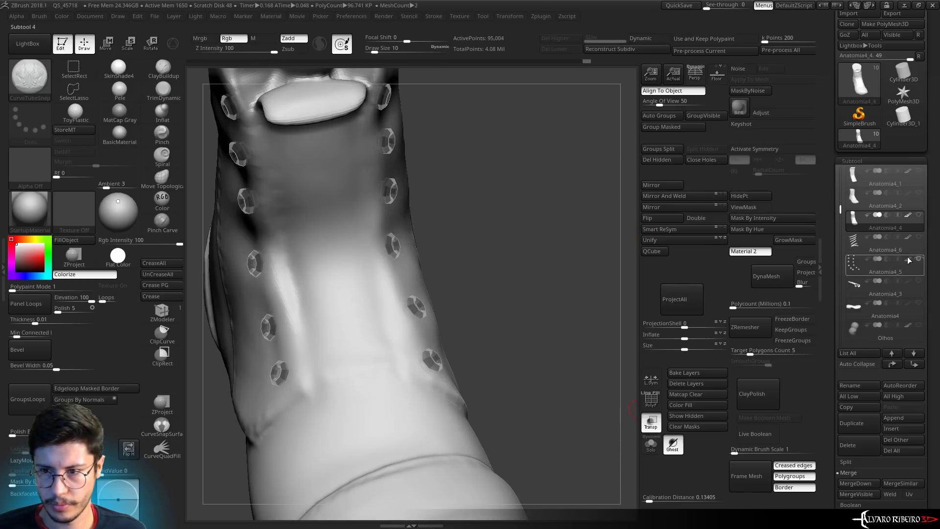
left_click(919, 237)
mouse_move(523, 294)
left_mouse_down()
mouse_move(528, 262)
mouse_move(517, 306)
left_mouse_up()
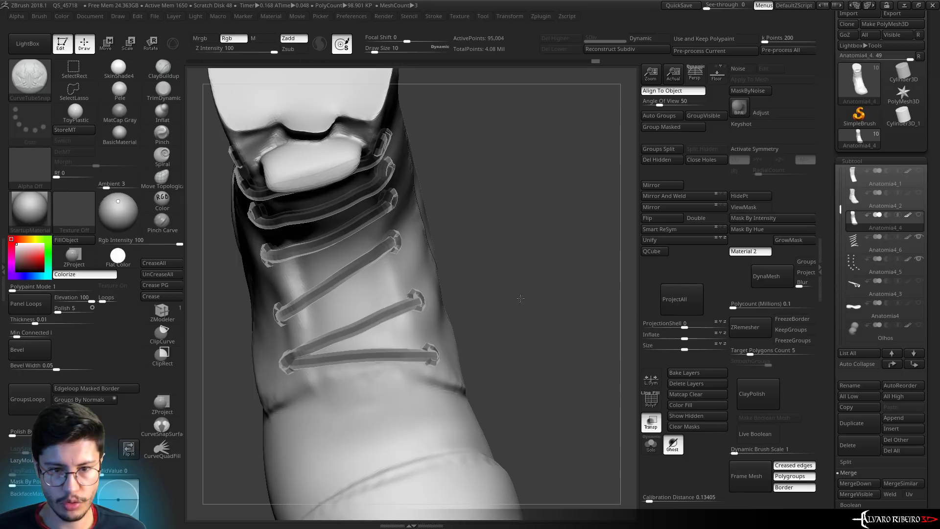
left_click_drag(296, 374, 426, 362)
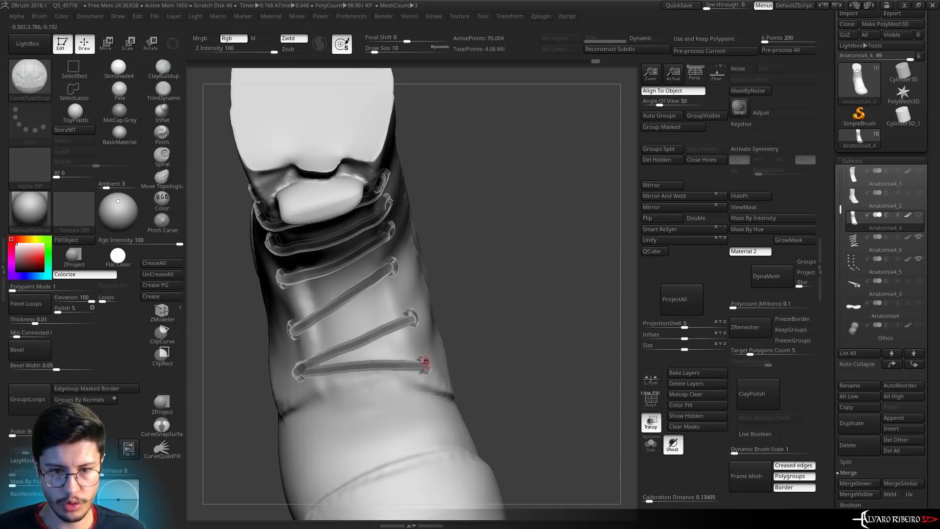
left_click(290, 334)
Draw two more diagonal crossing lace tubes, one reaching near the top of the boot
left_click_drag(526, 235, 429, 292)
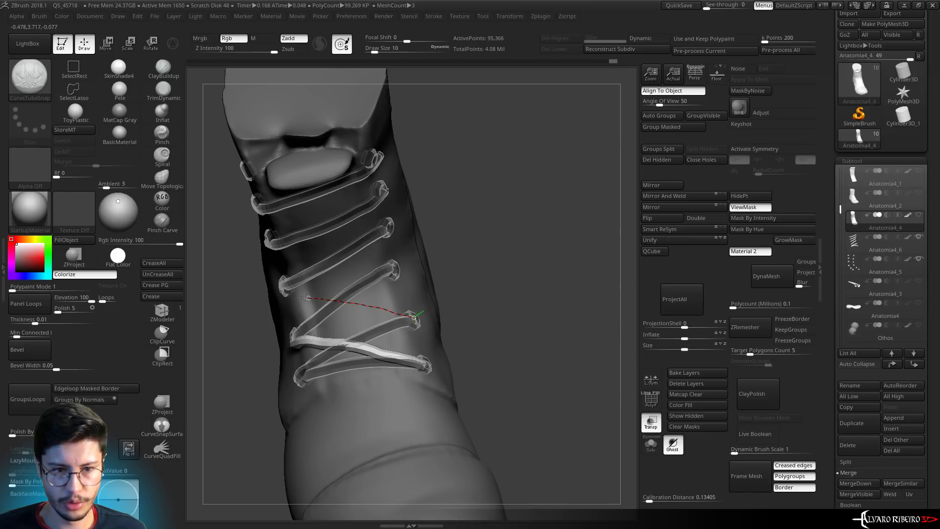
left_click_drag(305, 297, 268, 302)
mouse_move(490, 275)
left_mouse_down()
mouse_move(390, 236)
mouse_move(270, 237)
left_mouse_up()
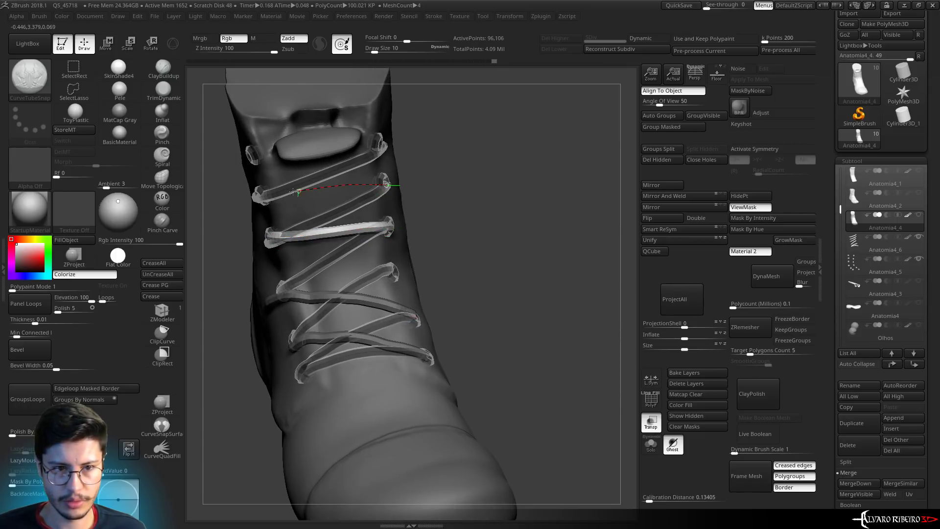
left_click_drag(387, 185, 293, 191)
mouse_move(416, 162)
left_mouse_down()
mouse_move(395, 135)
mouse_move(424, 197)
left_mouse_up()
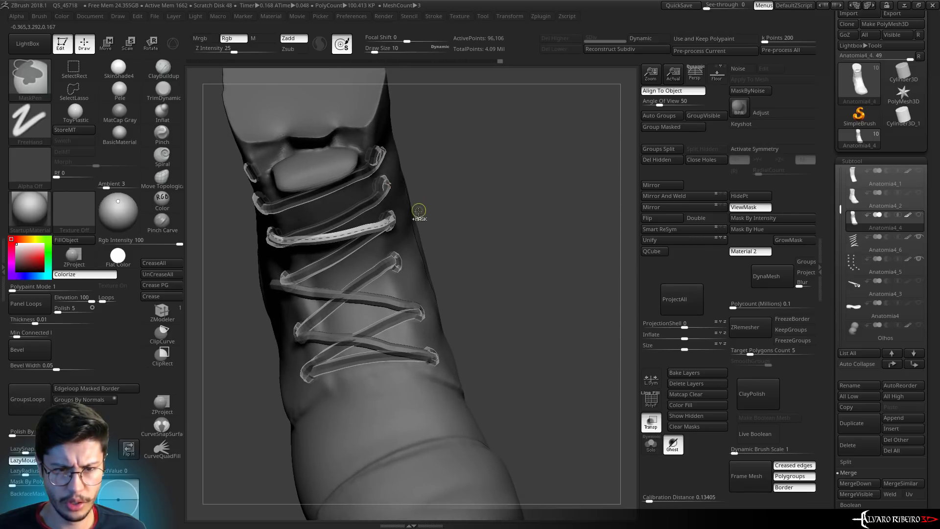
Reposition the long lower lace curve's start and convert the remaining curves into solid lace tubes
left_click(394, 257)
left_click_drag(318, 254, 269, 242)
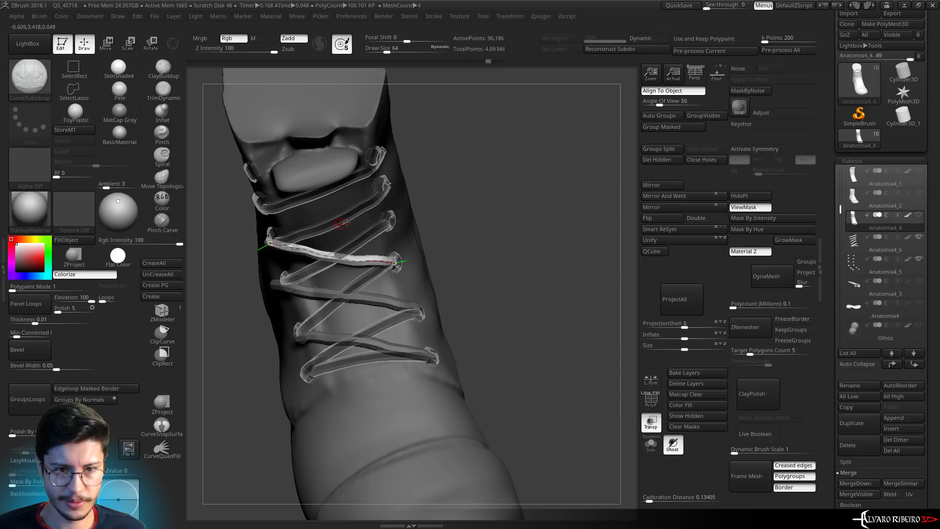
right_click_drag(378, 206, 377, 237)
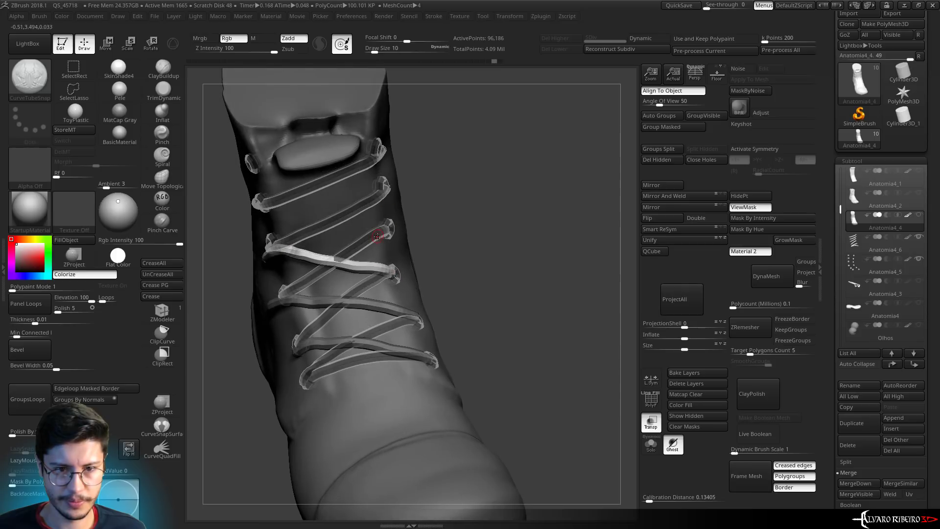
left_click(267, 209)
right_click_drag(268, 209, 437, 147)
left_click(277, 168)
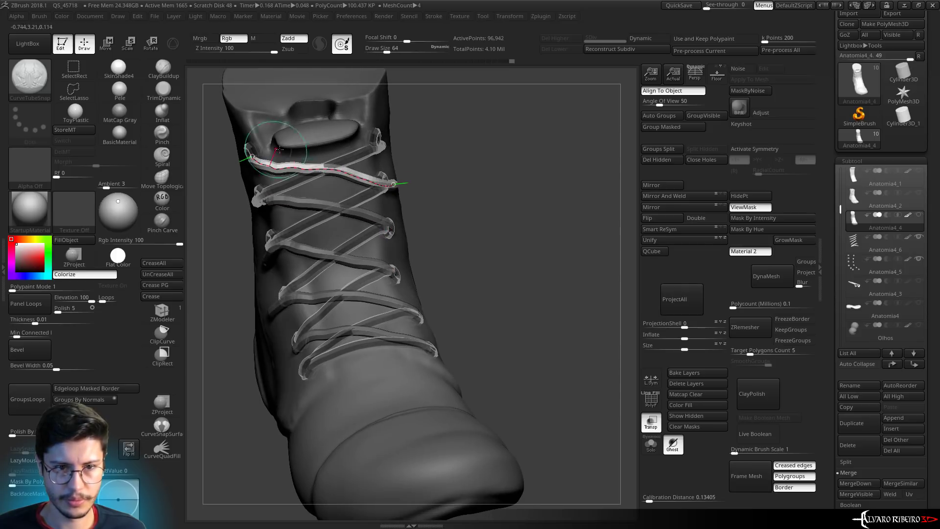
mouse_move(416, 220)
right_mouse_down()
mouse_move(469, 257)
mouse_move(515, 229)
right_mouse_up()
Hide the newly drawn upper laces and use Split Hidden to move them into their own subtool
key("ctrl+h")
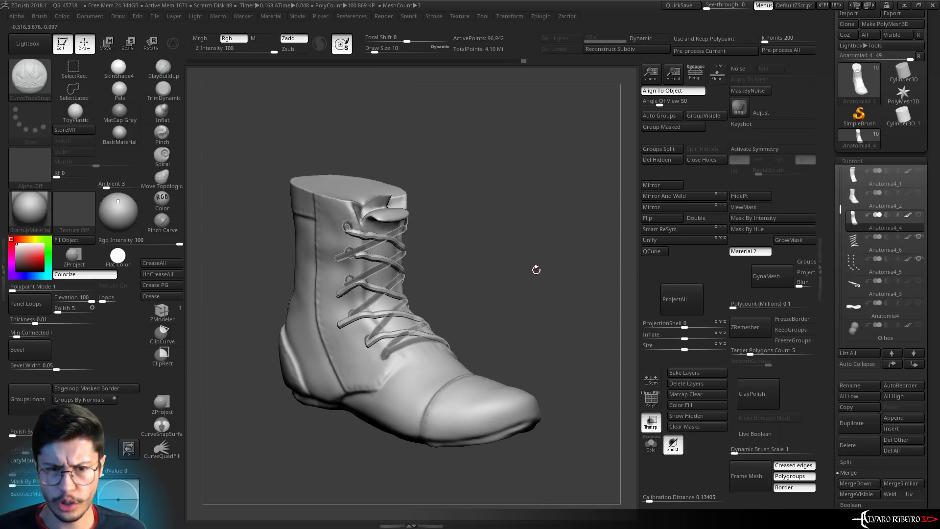
left_click(482, 402, "ctrl+shift")
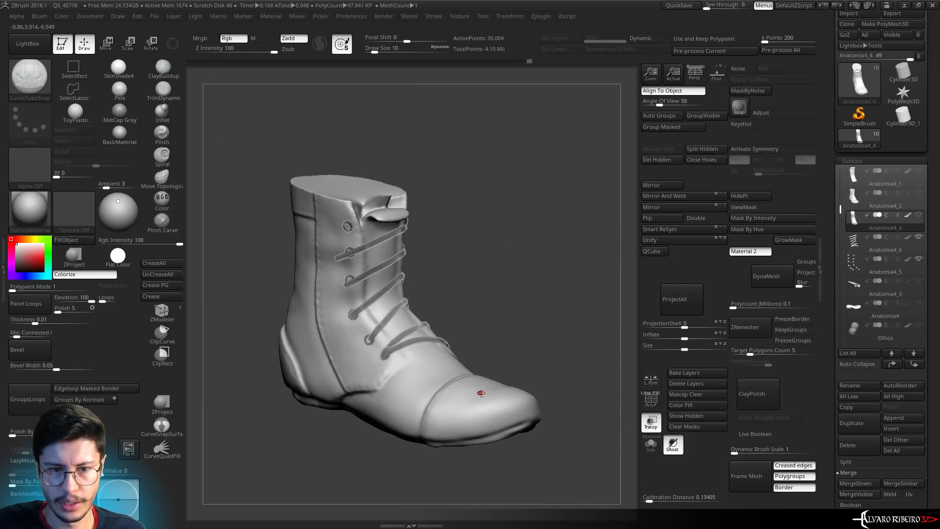
left_click(703, 150)
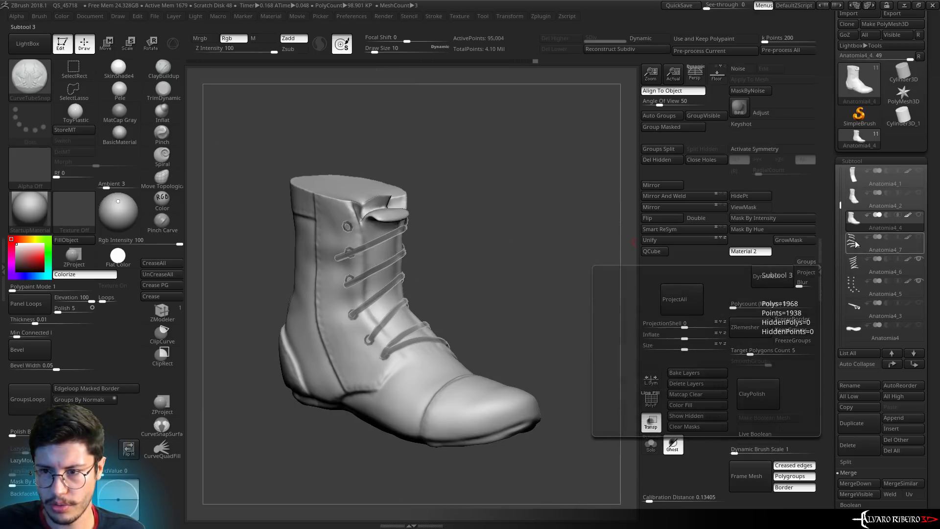
left_click(877, 242)
MergeDown the new laces into the existing lace subtool, then reselect the boot subtool
left_click(860, 485)
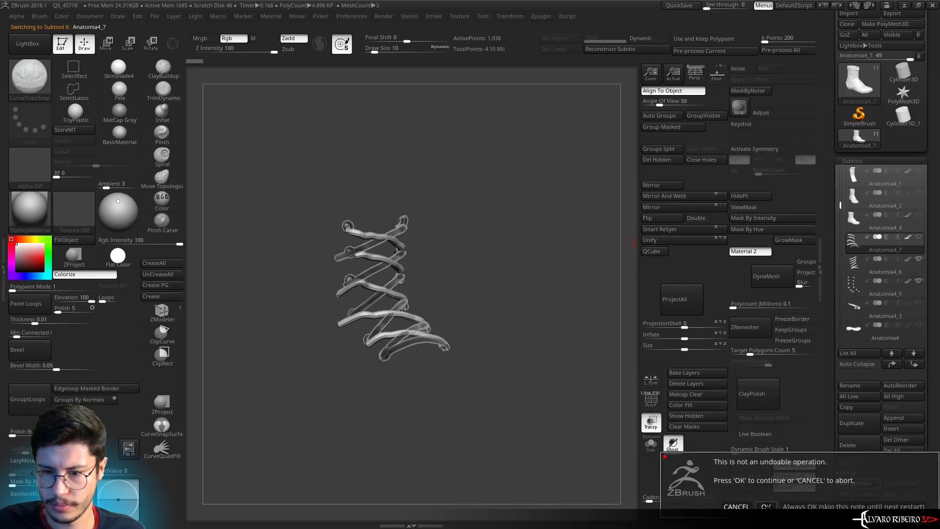
left_click(767, 506)
left_click(651, 421)
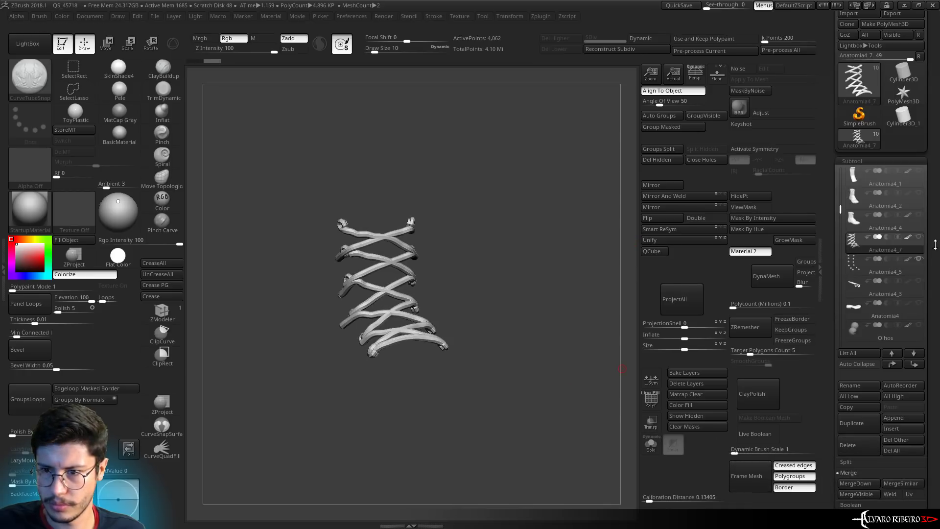
left_click(886, 223)
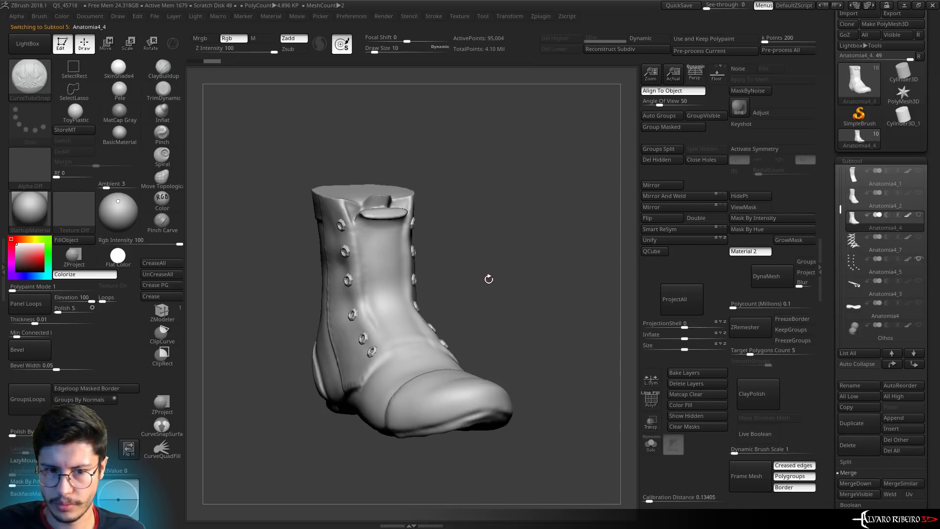
left_click(920, 217)
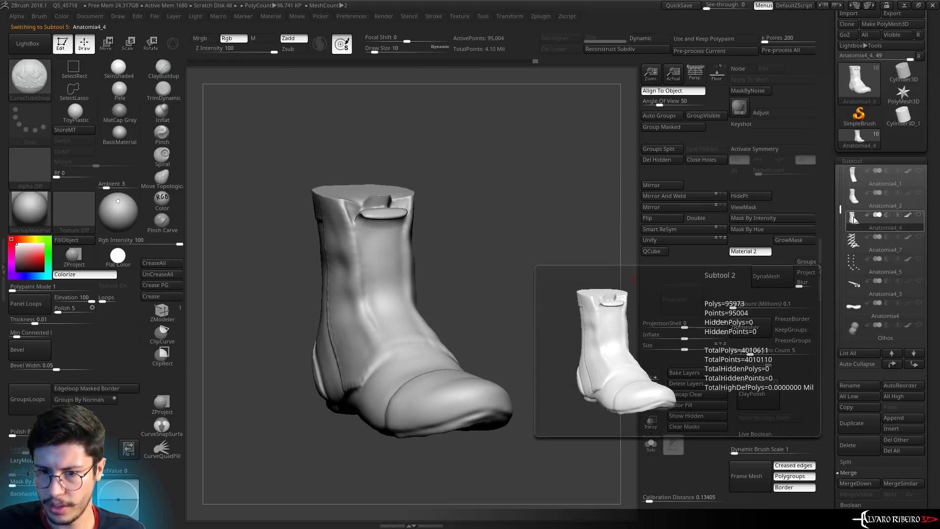
Select the laces subtool and hide the bare leg and foot mesh
key("Down")
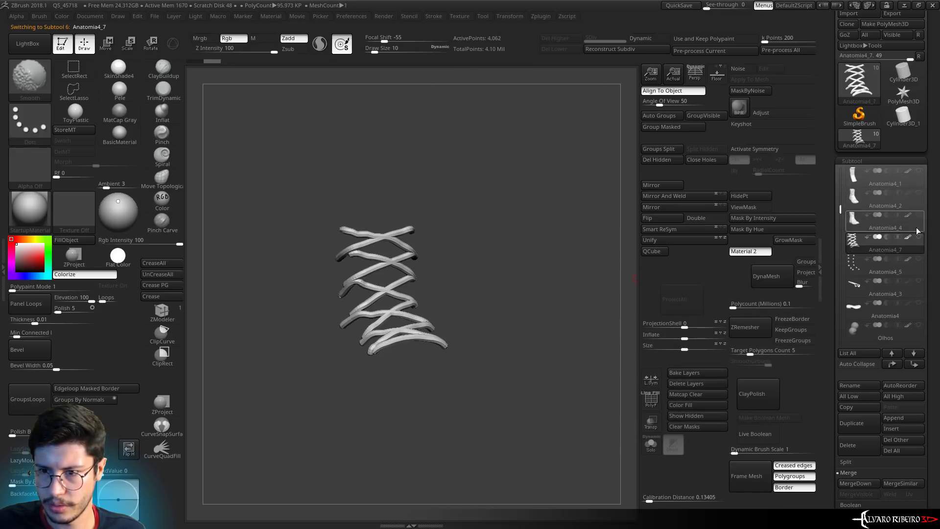
left_click(922, 217)
scroll(920, 215, "up", 2)
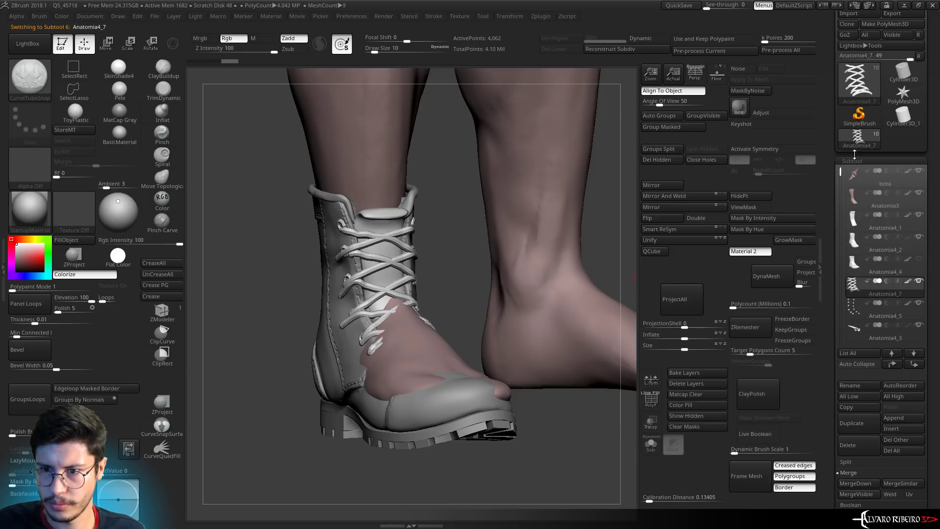
left_click(918, 172)
left_click_drag(457, 217, 514, 248, "alt")
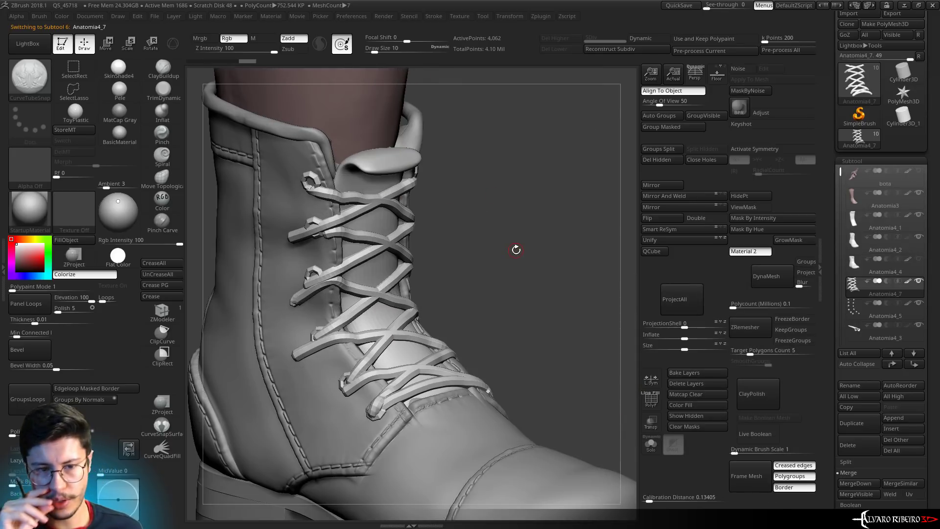
Solo the eyelets, then the laces, to inspect them before turning Solo off
left_click_drag(840, 172, 840, 283)
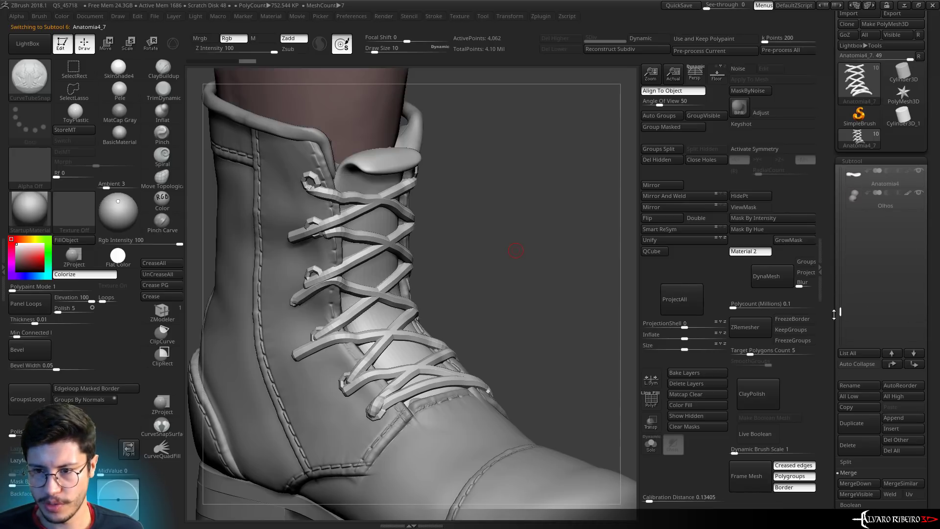
left_click(879, 177)
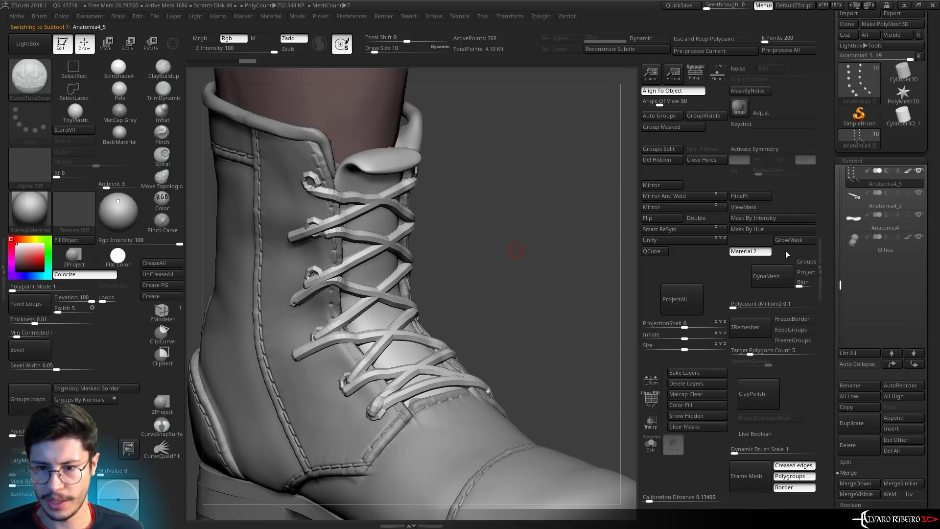
left_click(651, 445)
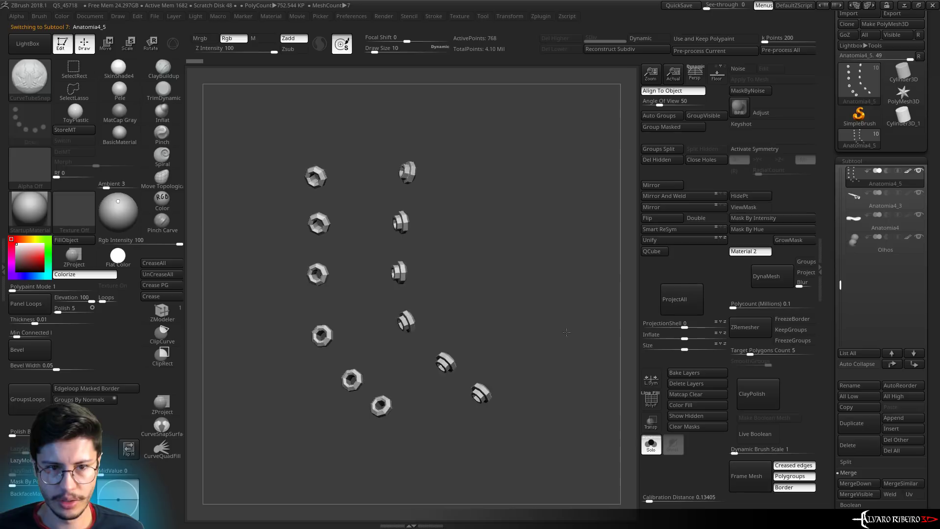
left_click_drag(841, 274, 841, 247)
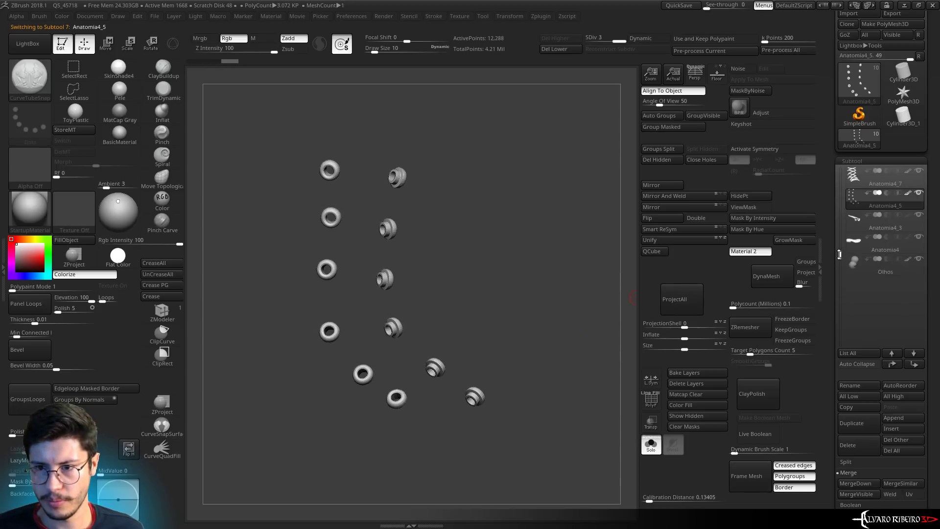
left_click(877, 198)
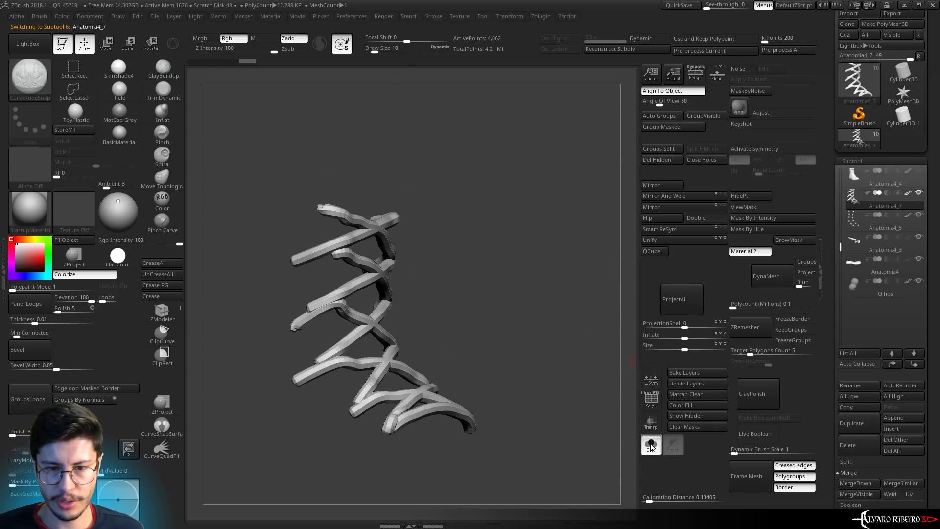
left_click(651, 445)
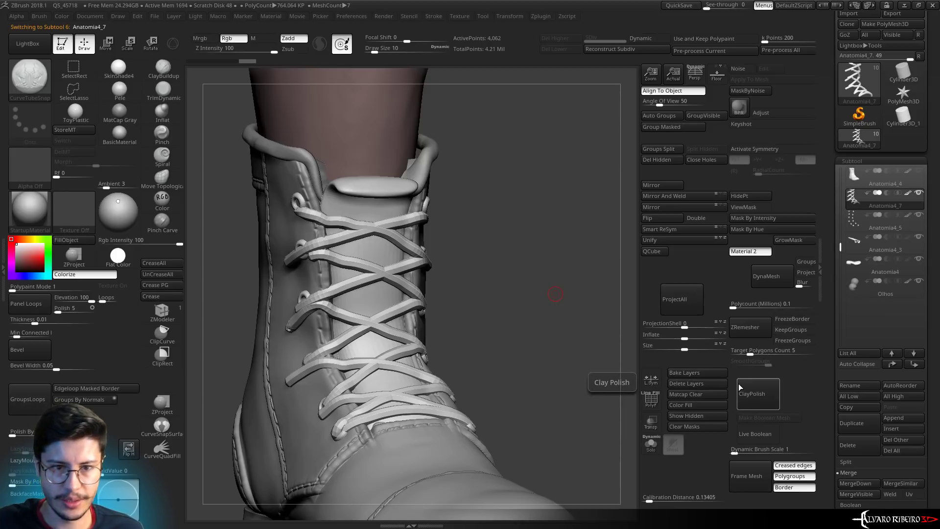
Polish the lace tubes with ClayPolish and display them with Dynamic Subdiv on
left_click(752, 394)
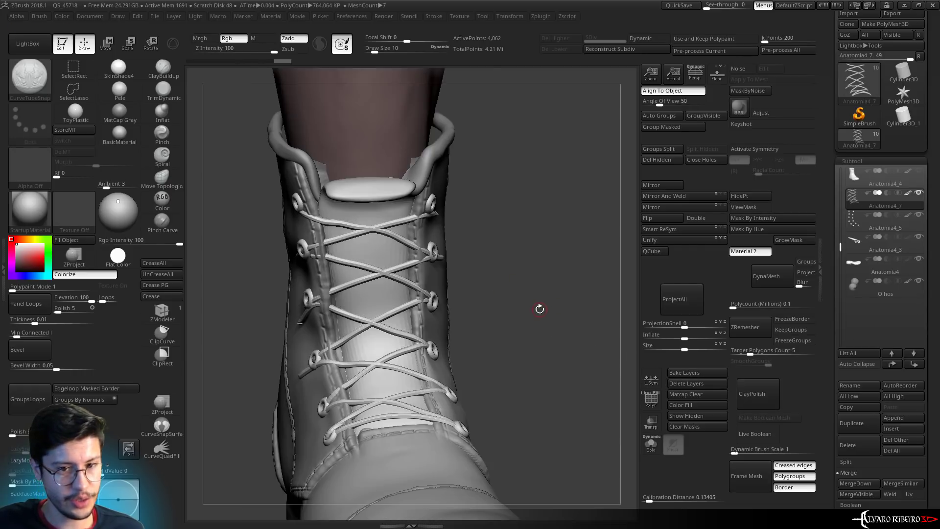
left_click_drag(686, 336, 689, 331)
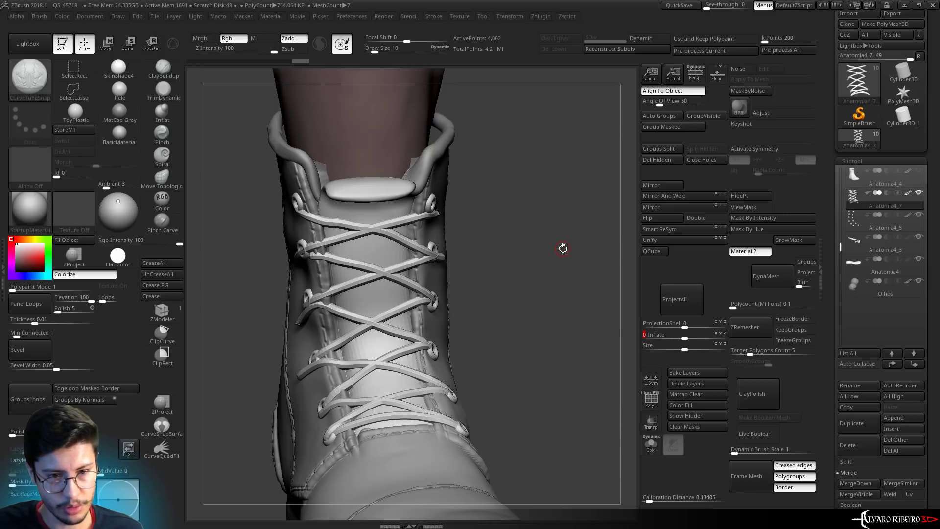
key("d")
left_click(486, 174)
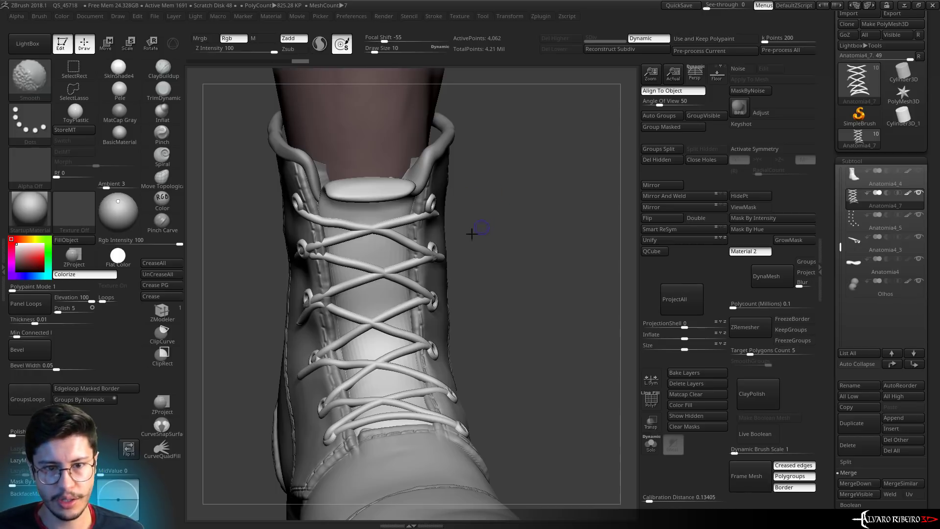
key("shift+d")
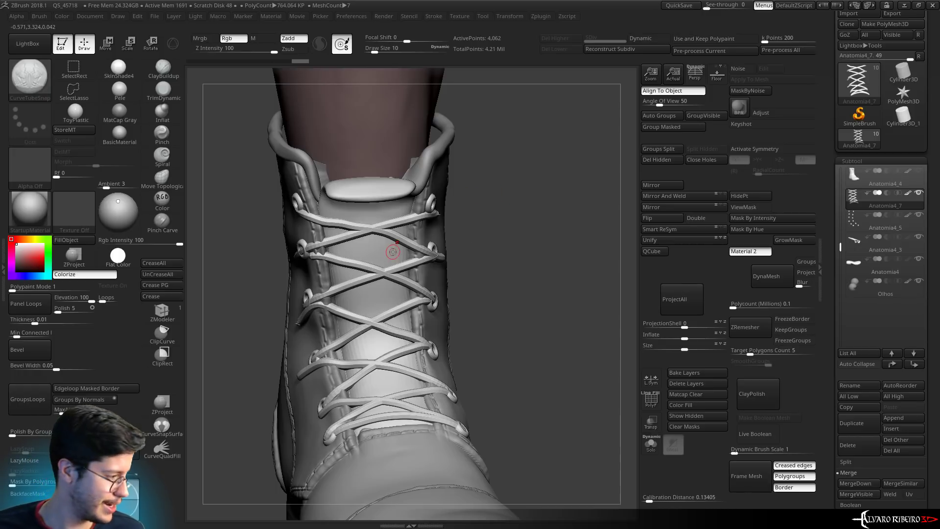
key("d")
scroll(487, 259, "up", 2)
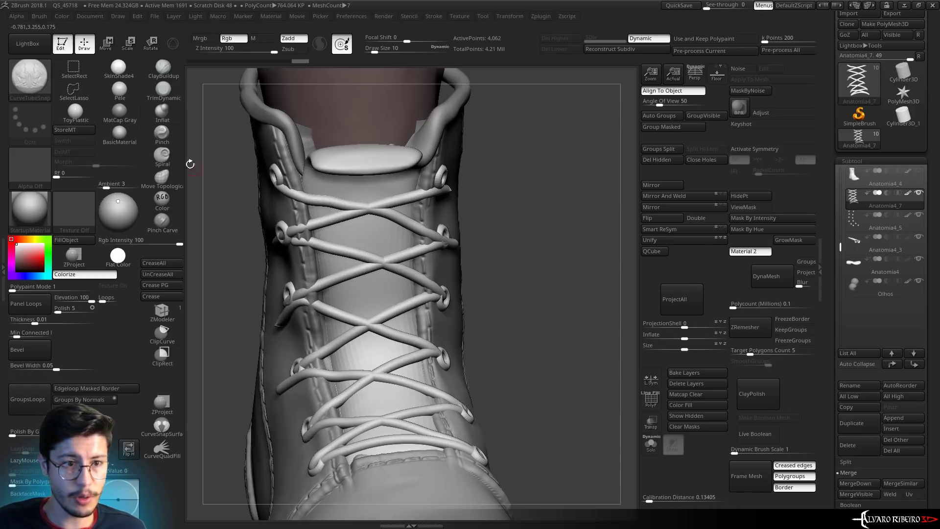
Switch to the Move brush, enlarge it over the laces, and undo the distorting stroke
left_click(162, 176)
key("b")
key("m")
key("v")
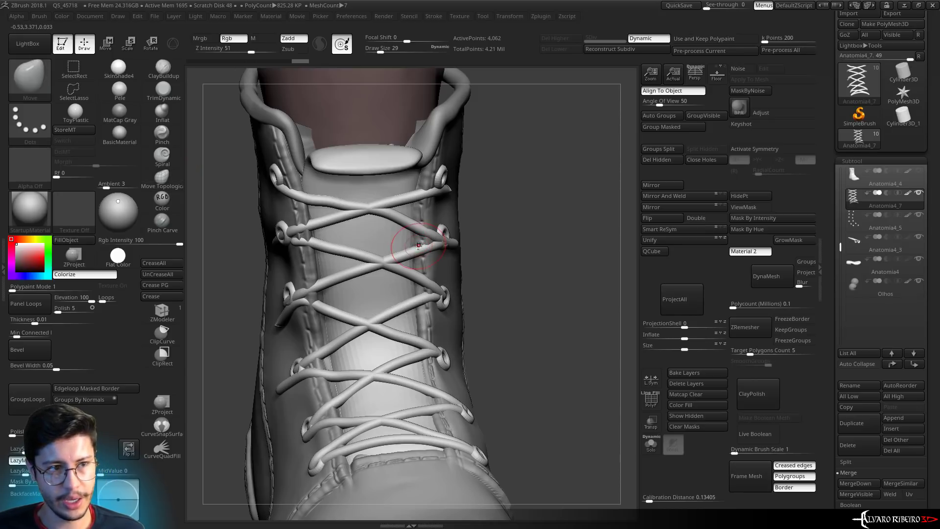
scroll(410, 205, "down", 2)
key("s")
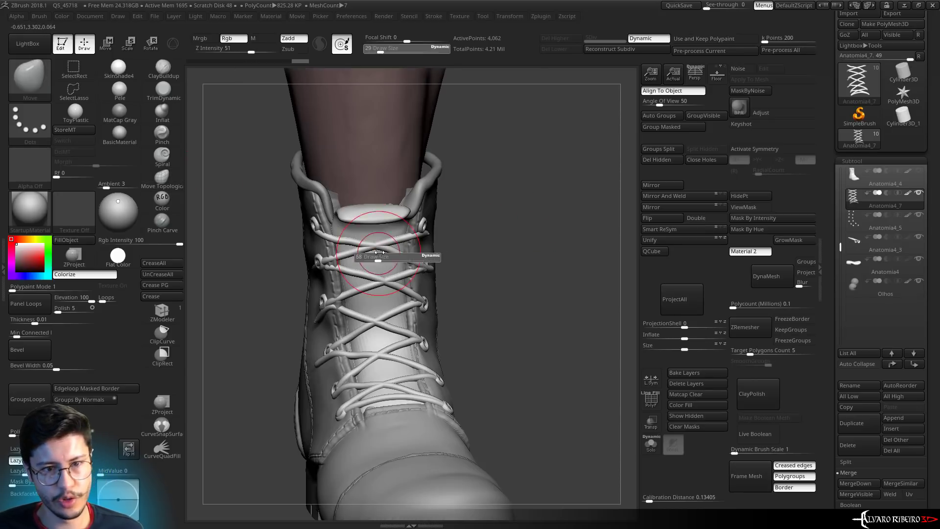
key("ctrl+z")
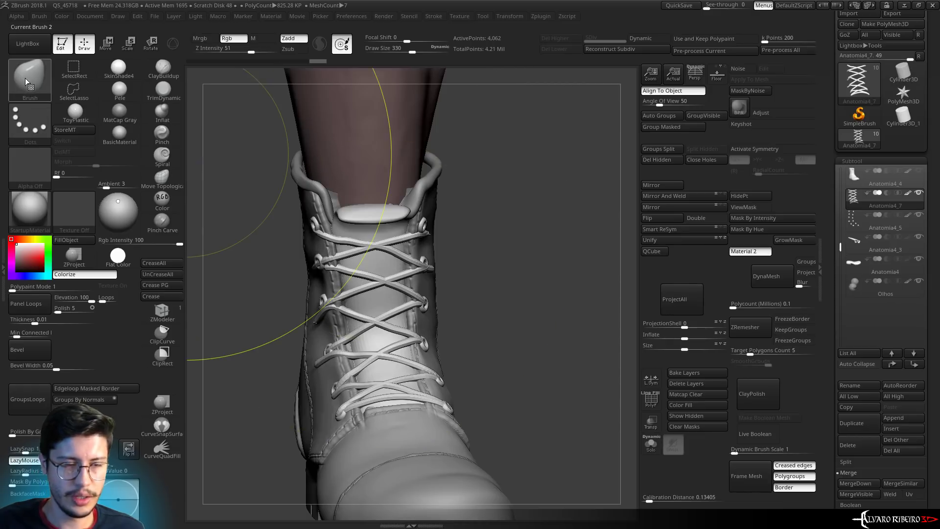
Load the Move Topological brush from the brush library's M list
left_click(25, 78)
left_click(39, 91)
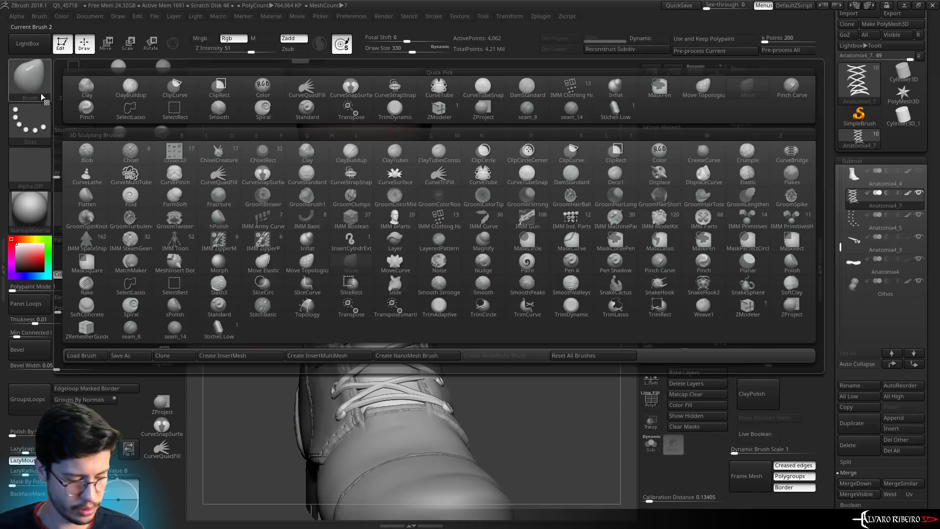
key("m")
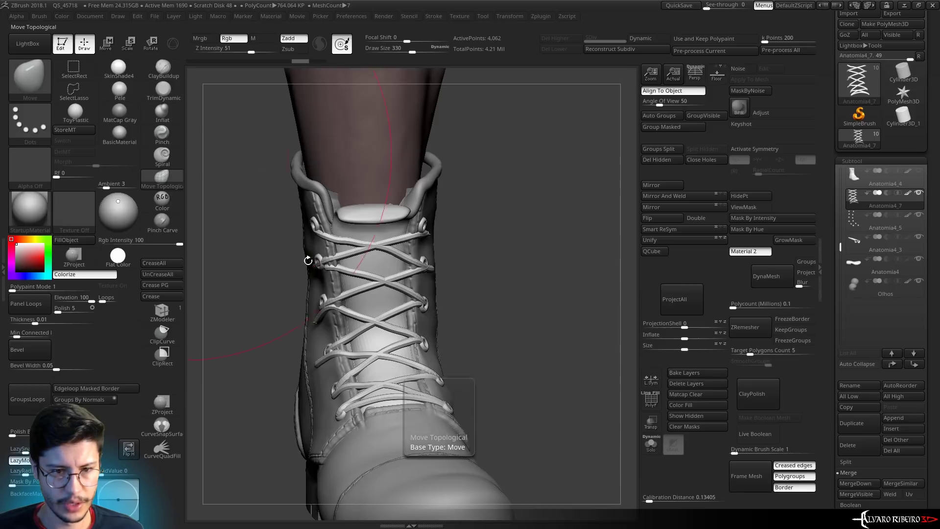
left_click(306, 267)
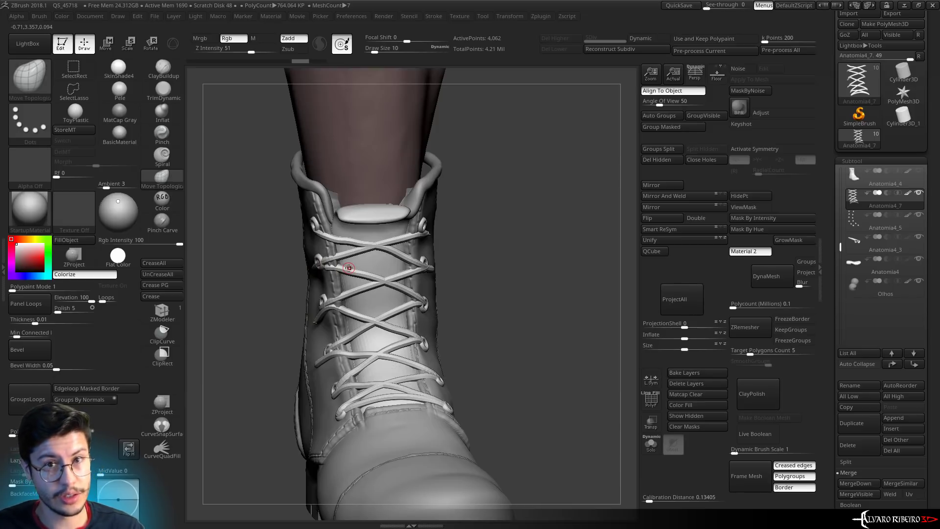
Show the laces alone with their polygon frame and set the brush size to 100
left_click(650, 443)
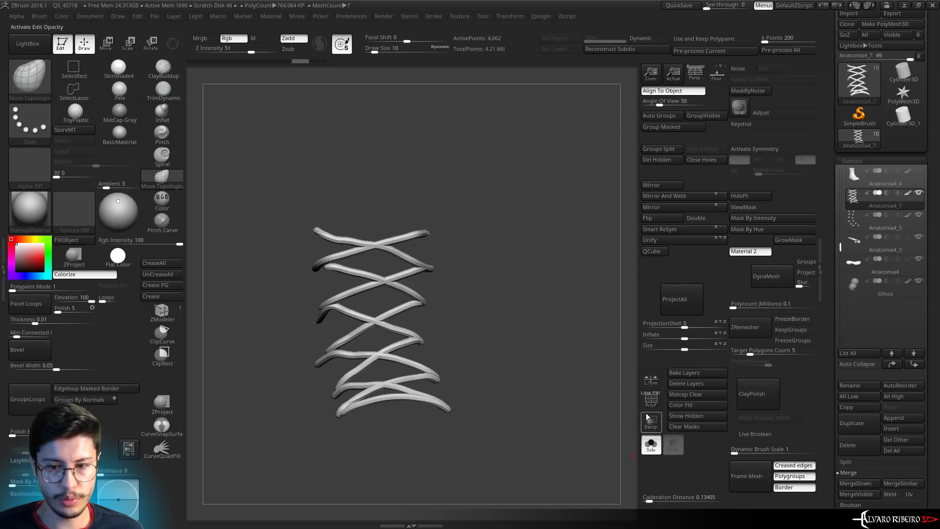
left_click(651, 399)
left_click_drag(505, 229, 506, 274, "alt")
key("s")
mouse_move(358, 250)
left_mouse_down()
mouse_move(377, 250)
mouse_move(319, 238)
left_mouse_up()
key("s")
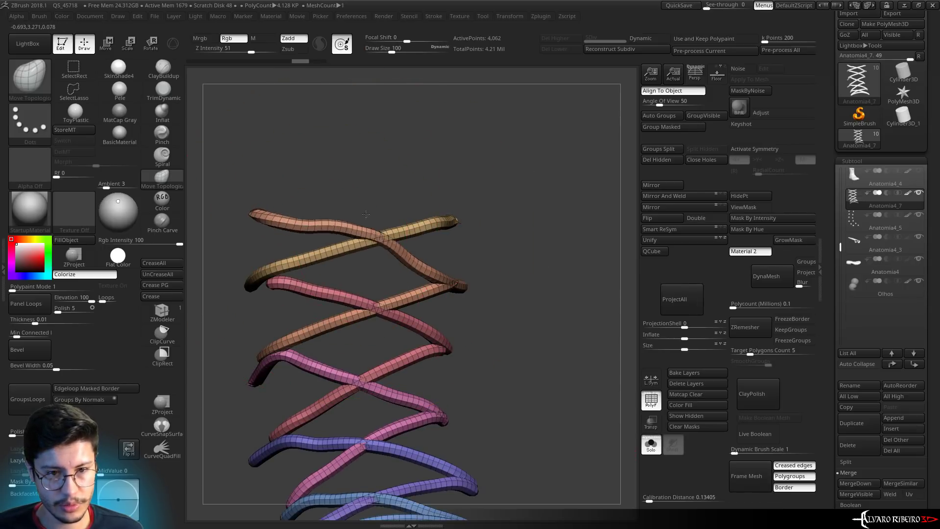
left_click_drag(631, 443, 557, 296, "alt")
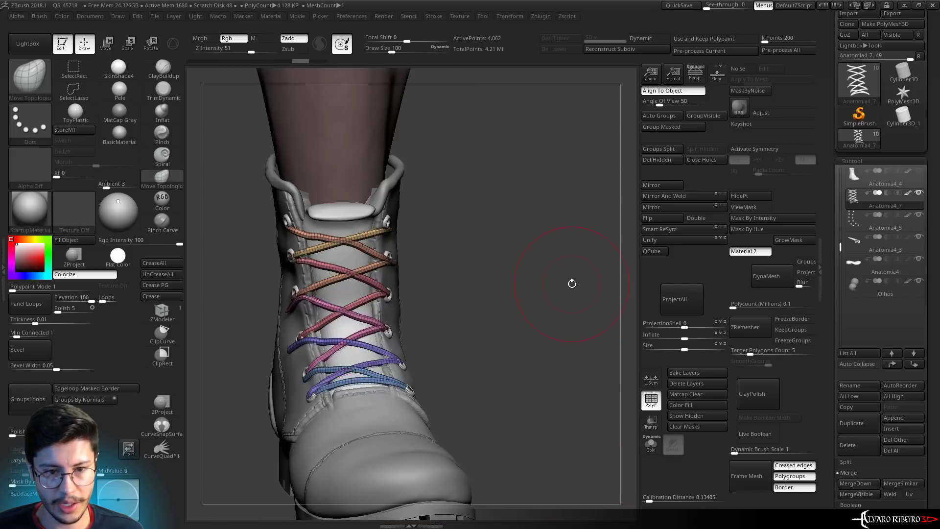
Bring the boot back, colour the laces by polygroup, and set Draw Size to 65
left_click(656, 399)
left_click(658, 399)
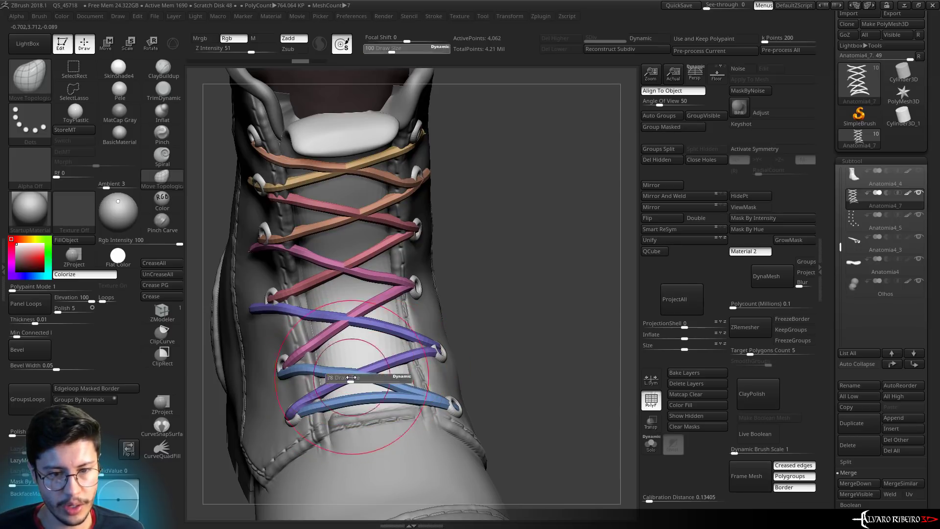
key("s")
left_click(349, 374)
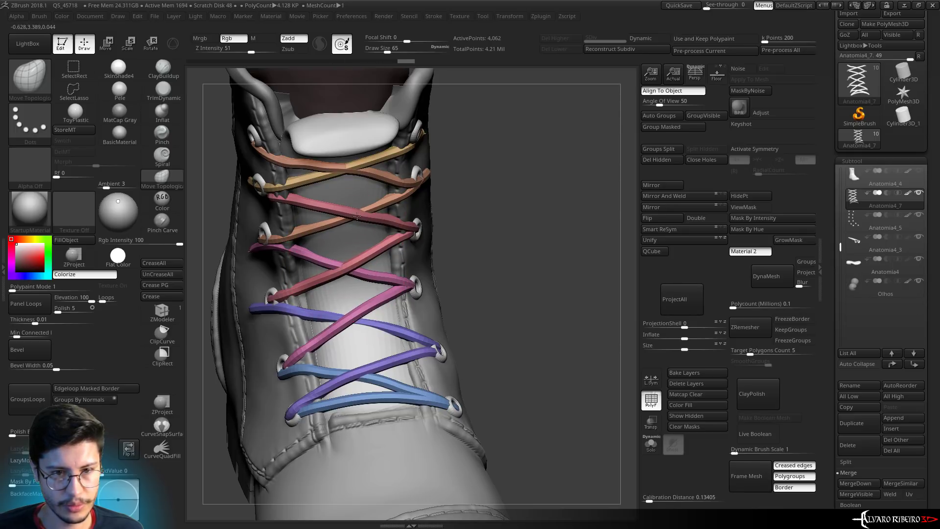
Frame the boot and pull the top lace end back into its right-side eyelet
key("f")
key("shift+alt+s")
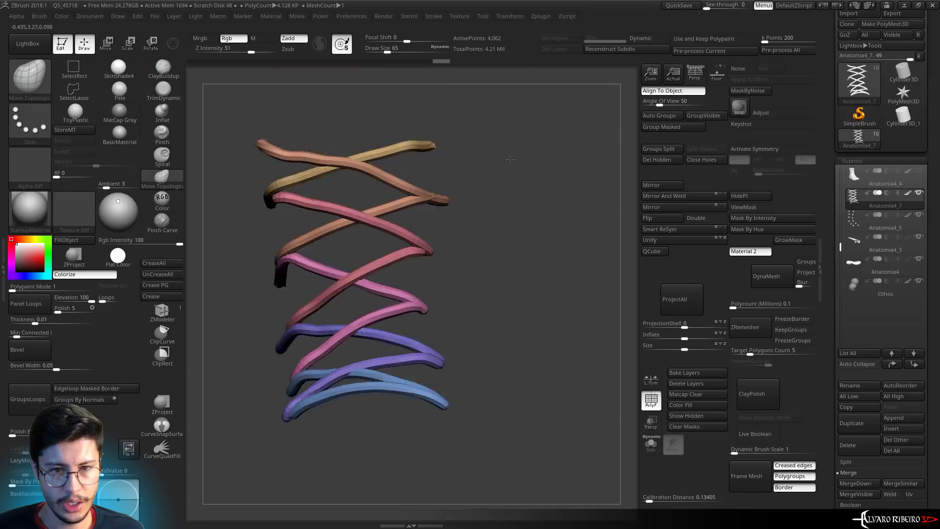
key("shift+alt+s")
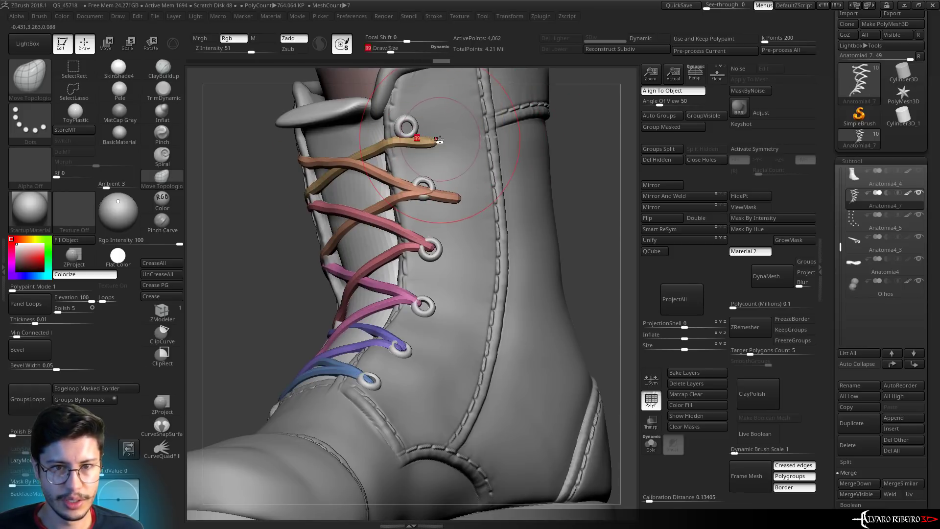
mouse_move(440, 141)
left_mouse_down()
mouse_move(390, 136)
mouse_move(416, 125)
mouse_move(401, 130)
left_mouse_up()
key("bracketleft")
key("bracketleft")
key("bracketright")
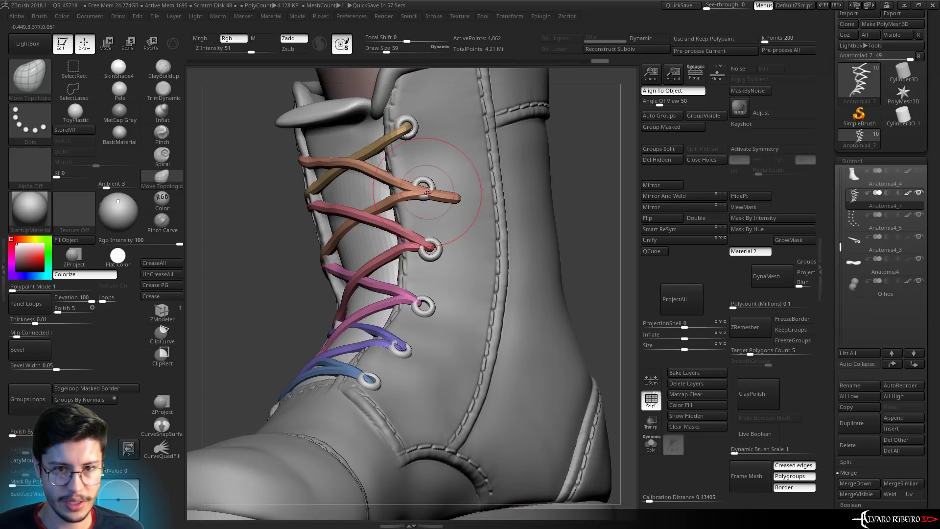
key("bracketleft")
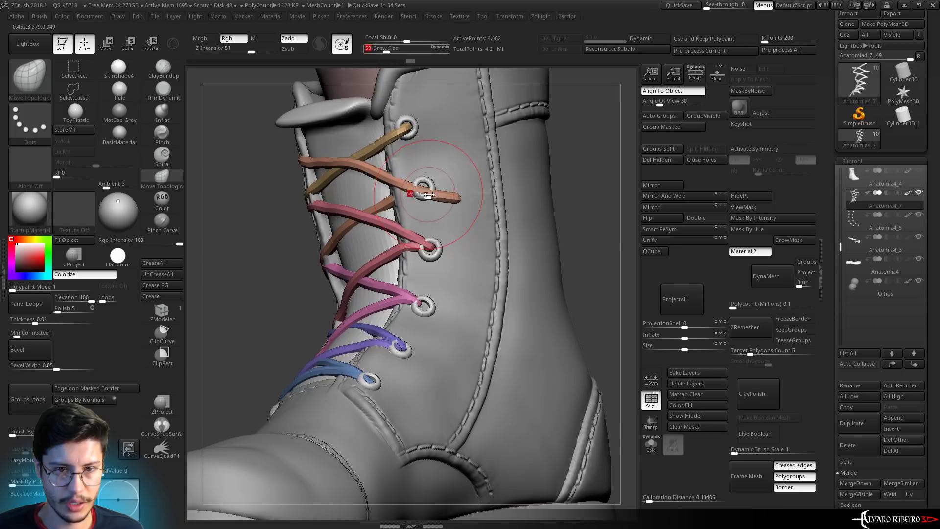
Pull the second lace end back into its eyelet and nudge the pink lace end at the third
left_click_drag(459, 198, 430, 195)
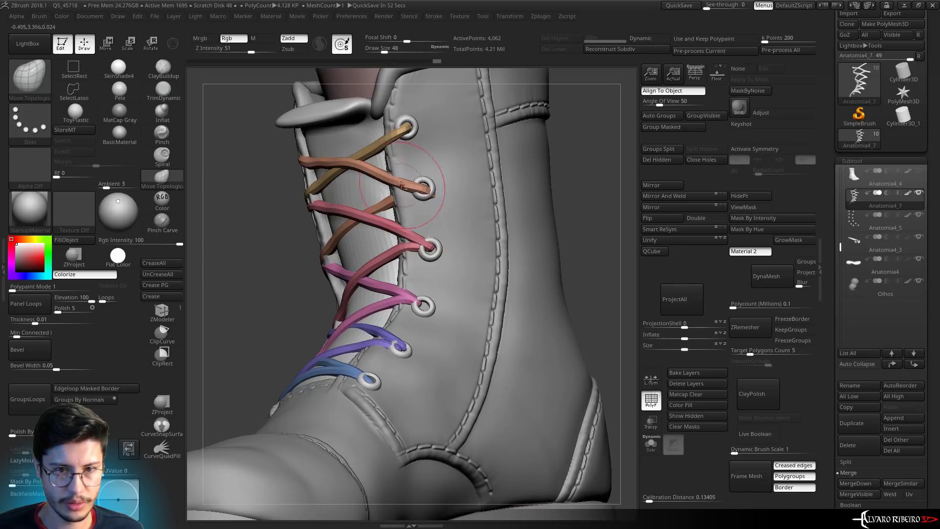
mouse_move(435, 196)
right_mouse_down()
mouse_move(544, 195)
mouse_move(428, 245)
right_mouse_up()
left_click_drag(428, 245, 443, 248)
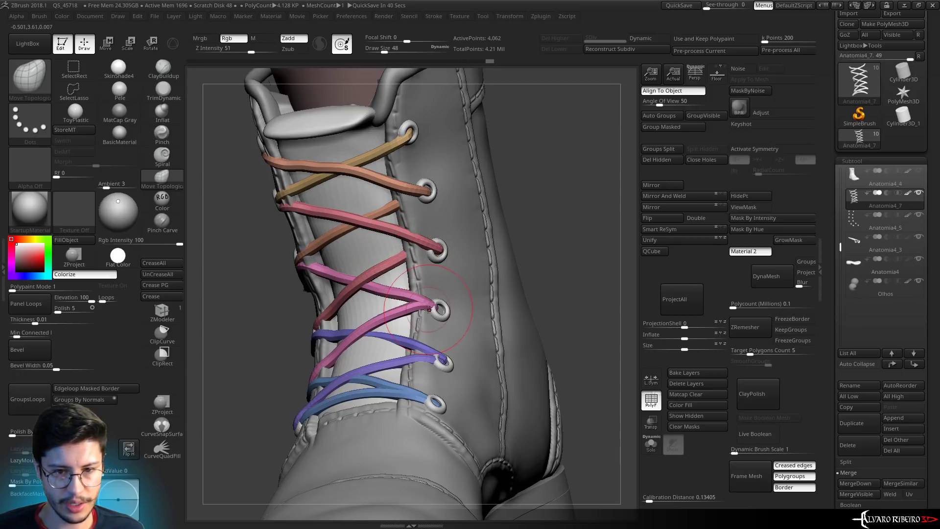
key("bracketright")
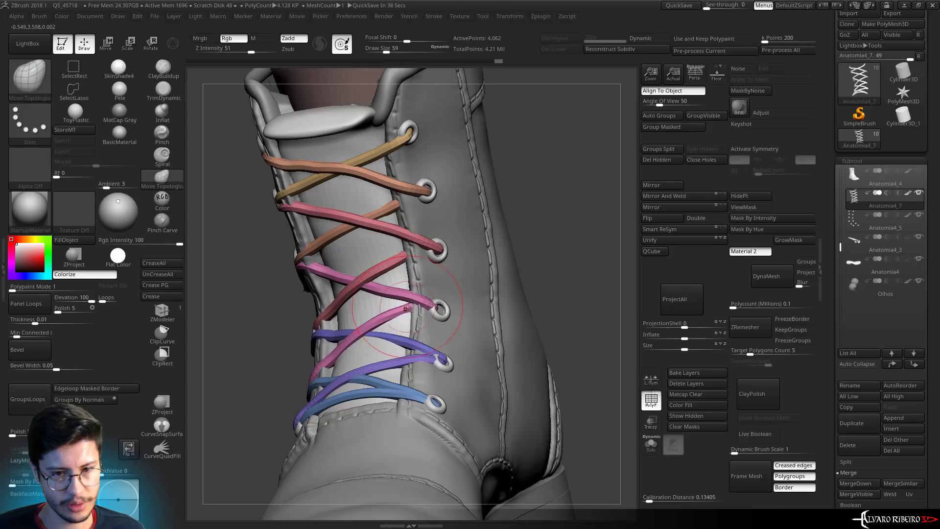
right_click_drag(406, 308, 432, 311)
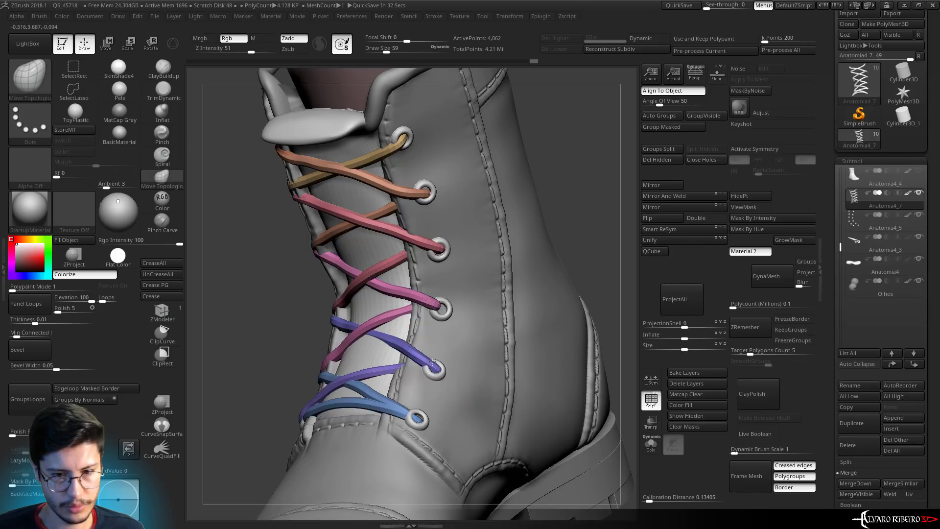
Rotate to the left-side eyelets and reshape the blue lace end, undoing a bad stroke
key("bracketleft")
right_click_drag(433, 362, 390, 369)
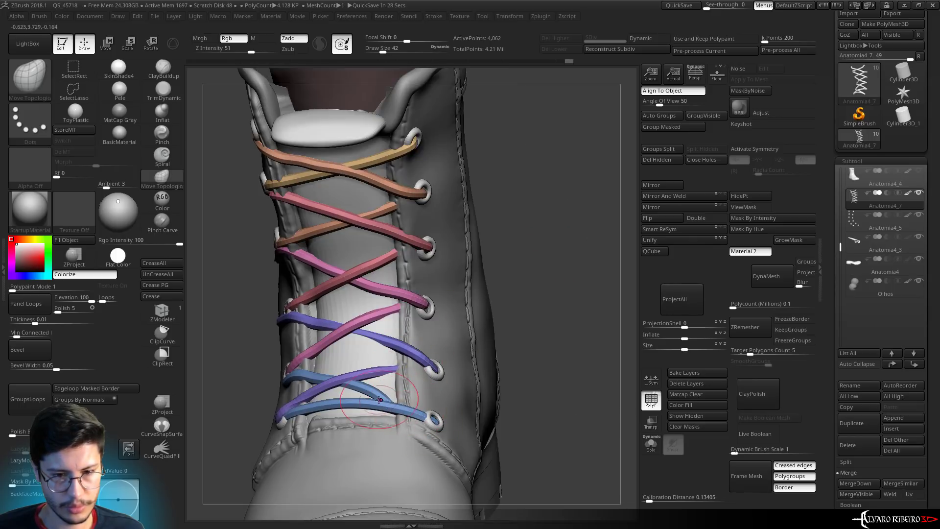
right_click_drag(394, 376, 259, 386)
key("bracketright")
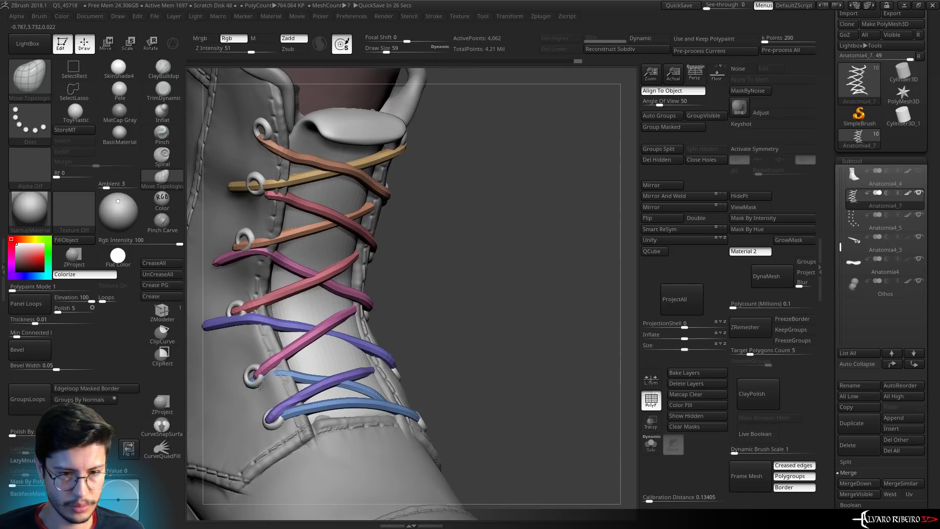
left_click_drag(257, 367, 205, 323)
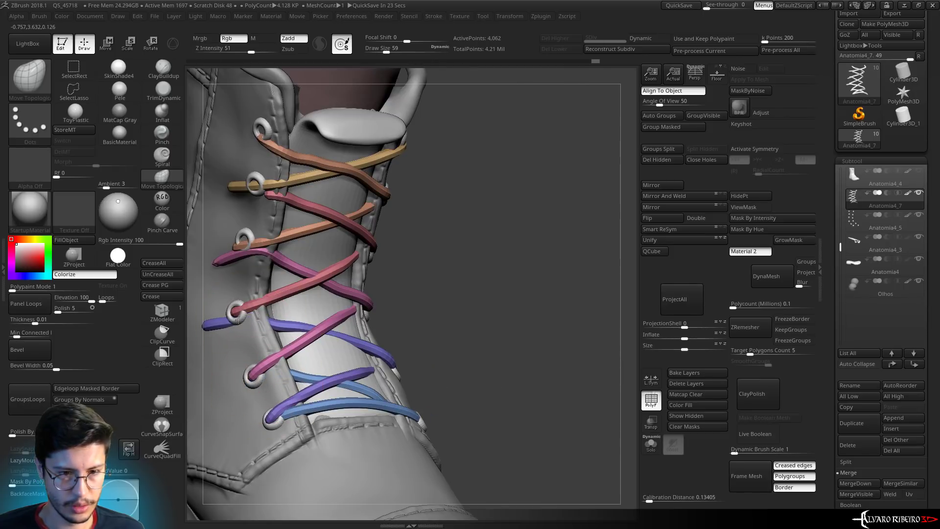
key("ctrl+z")
key("bracketleft")
key("bracketleft")
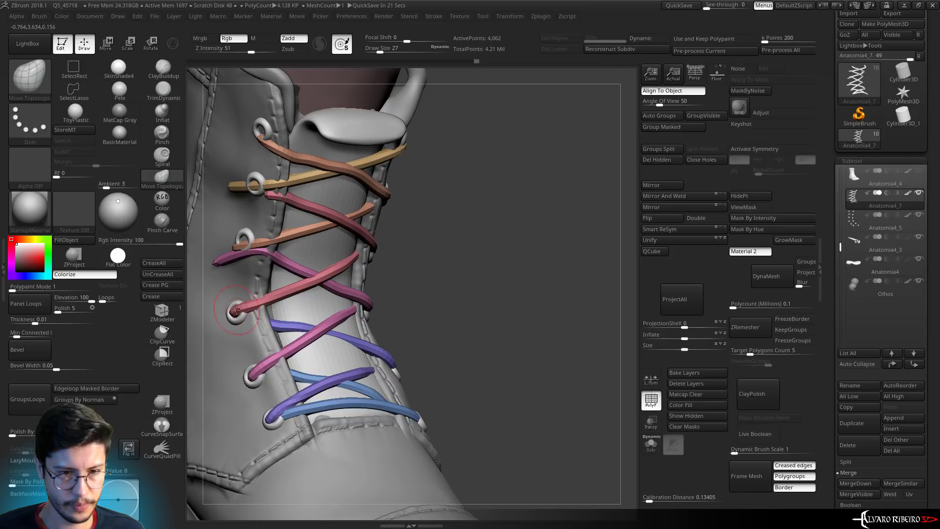
key("bracketright")
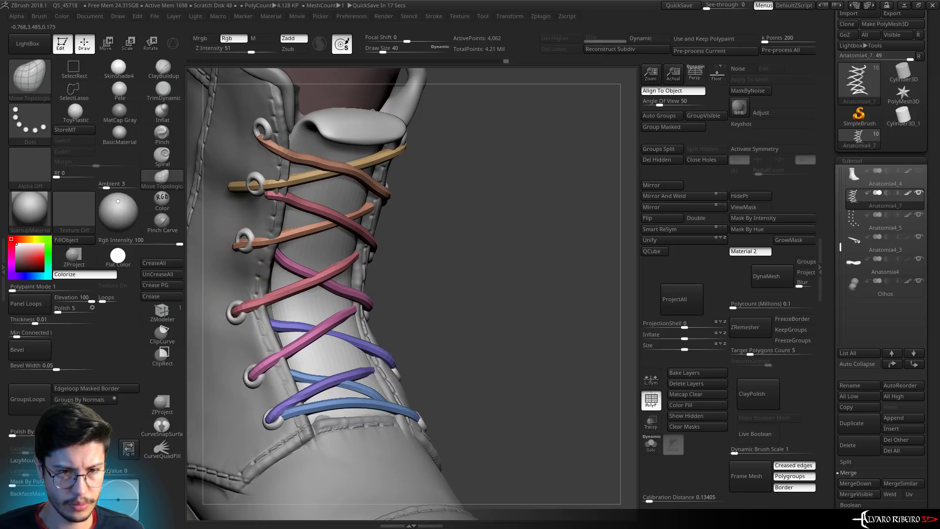
key("bracketleft")
key("bracketleft")
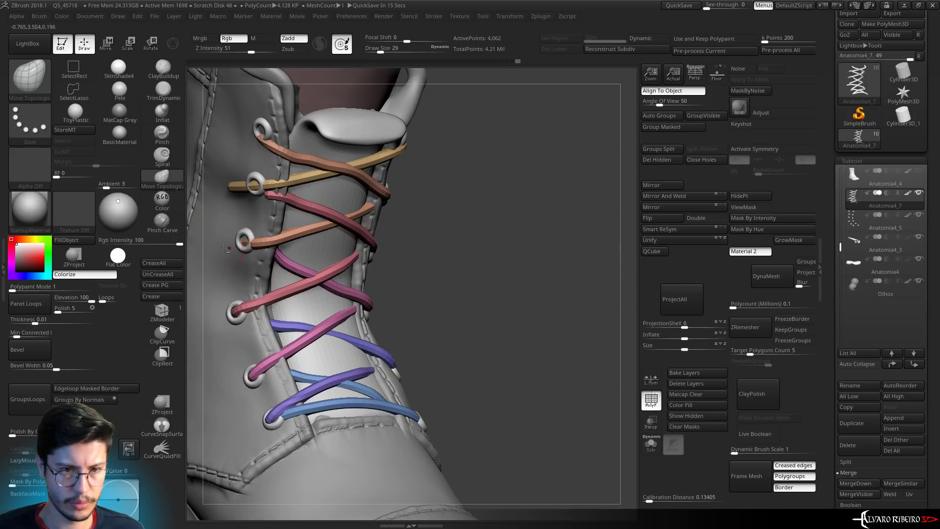
right_click_drag(332, 206, 320, 248, "ctrl")
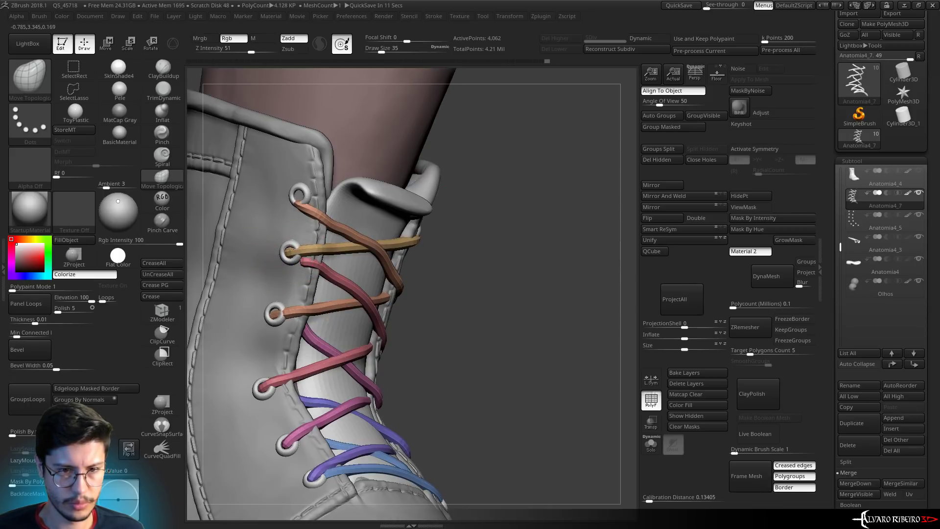
key("bracketright")
key("bracketright")
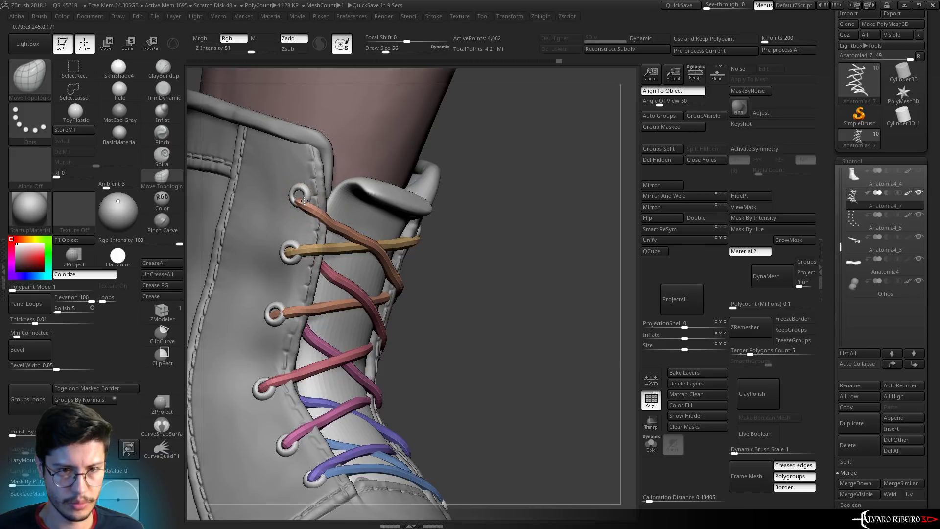
Turn off polygroup colours and view the plain grey laced boot from a three-quarter angle
key("f")
left_click_drag(460, 210, 529, 241, "shift")
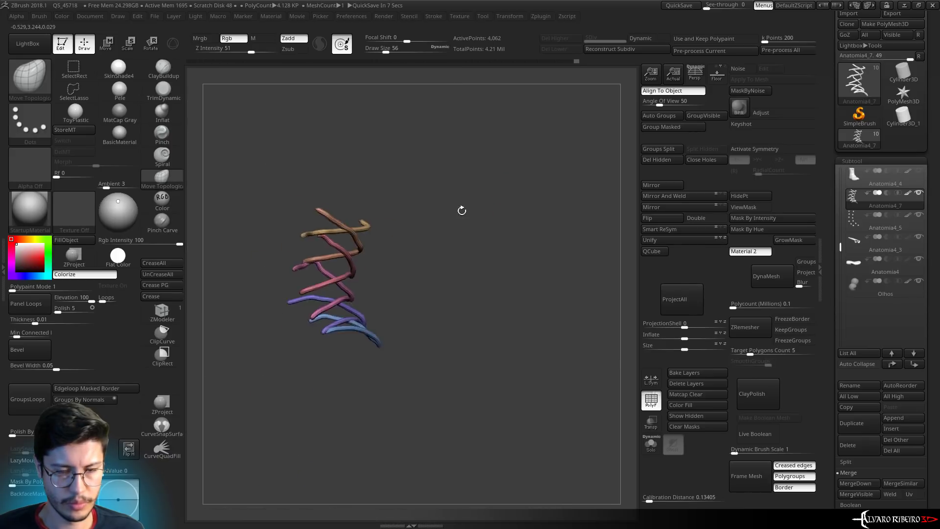
left_click(661, 396)
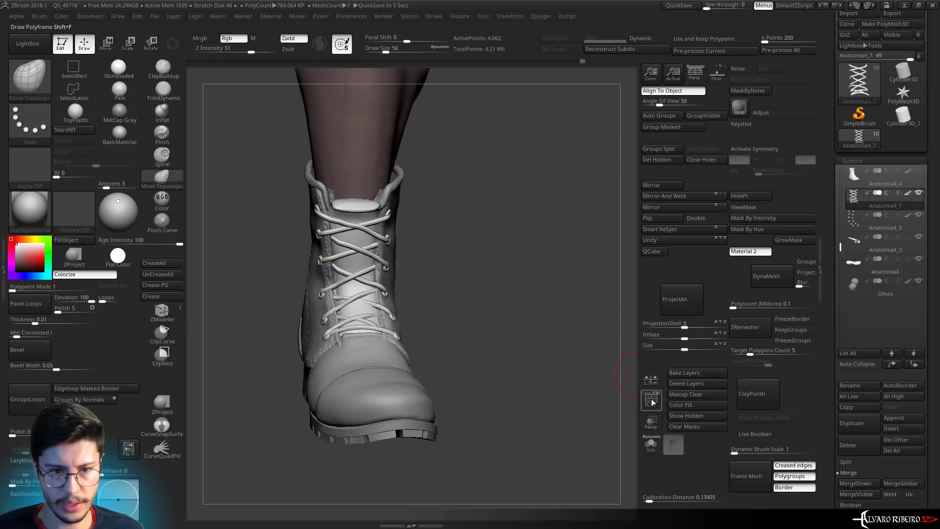
mouse_move(587, 372)
left_mouse_down()
mouse_move(424, 264)
mouse_move(535, 266)
mouse_move(516, 243)
mouse_move(521, 270)
left_mouse_up()
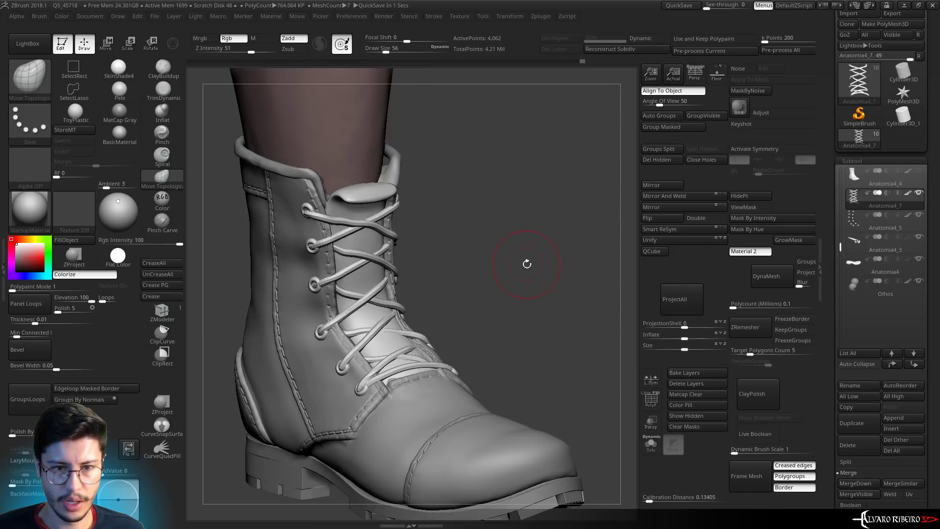
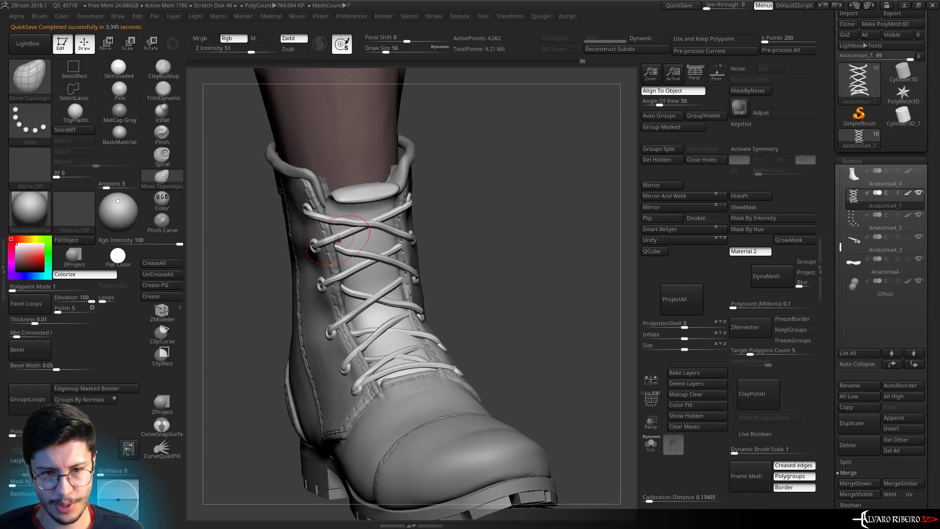
Inflate the laces to make them thicker, undoing the trial subdivisions
key("ctrl+h")
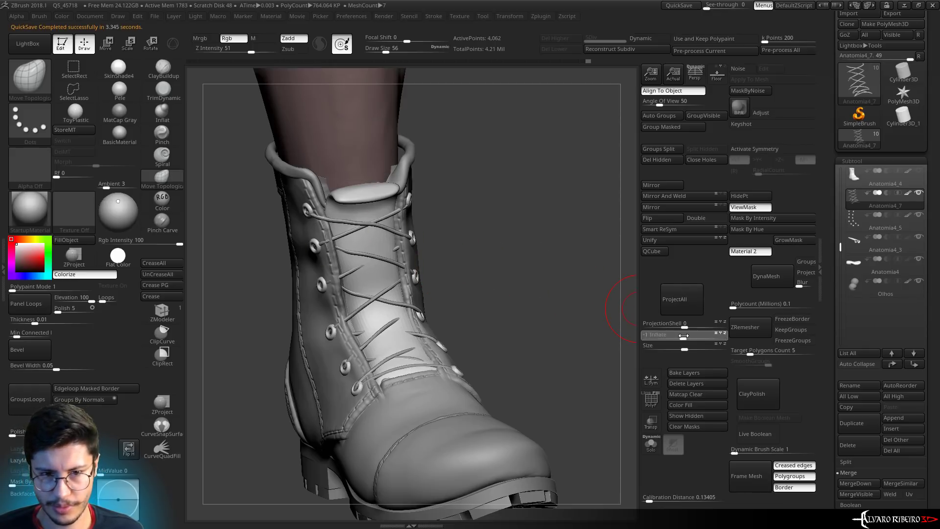
left_click_drag(690, 337, 688, 336)
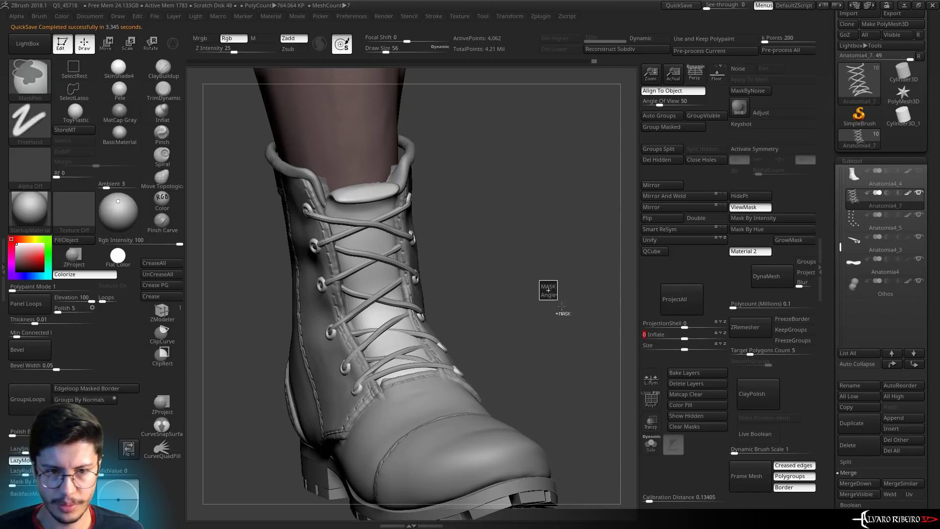
key("ctrl+d")
left_click_drag(546, 287, 545, 308)
key("ctrl+d")
key("ctrl+z")
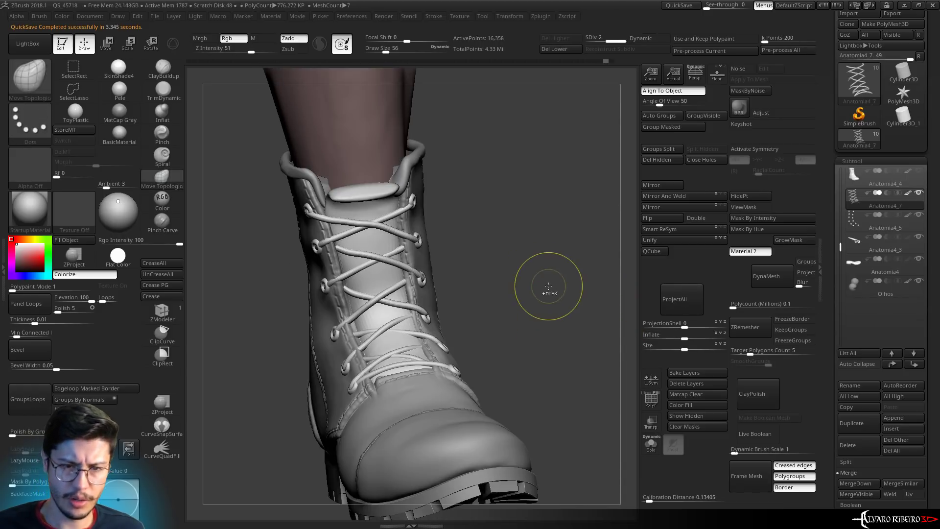
key("ctrl+z")
Select and solo the boot subtool, then choose the CurveTubeSnap brush
mouse_move(548, 281)
left_mouse_down()
mouse_move(510, 193)
mouse_move(463, 207)
left_mouse_up()
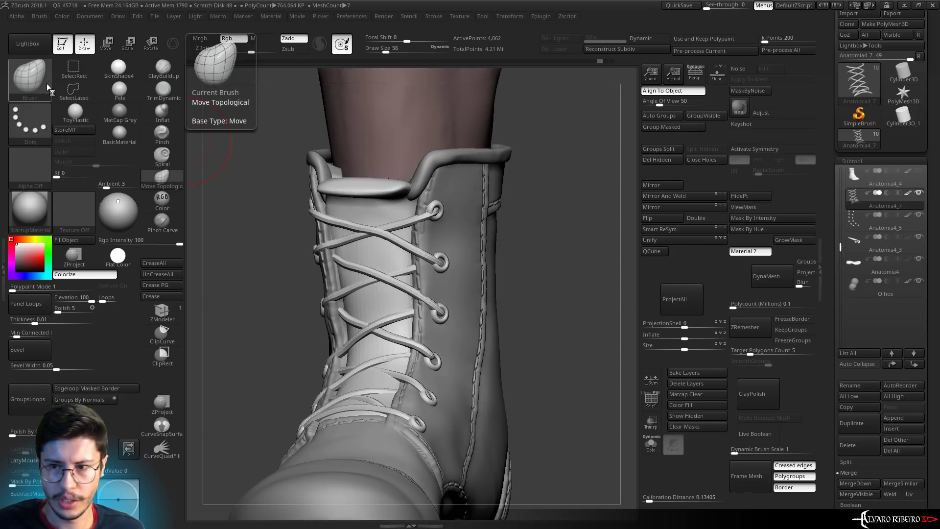
left_click(162, 176)
left_click(855, 174)
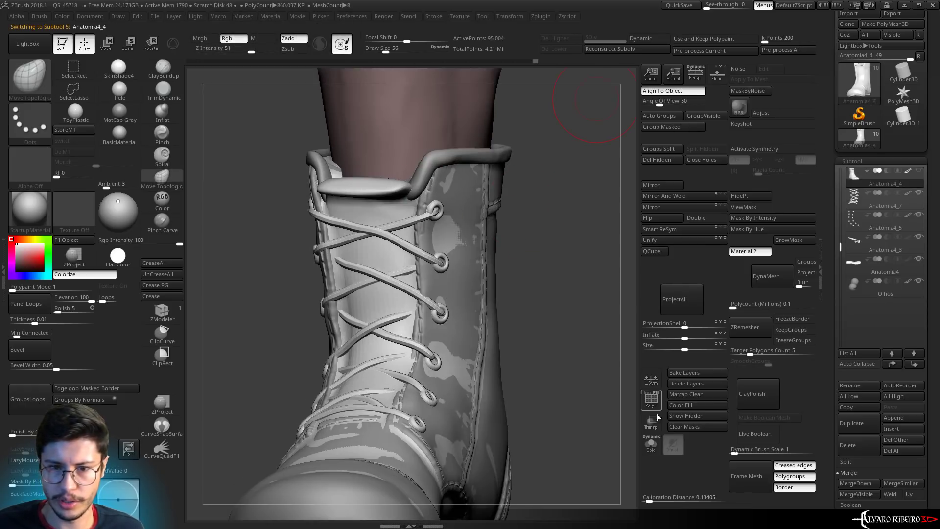
left_click(651, 443)
left_click(39, 76)
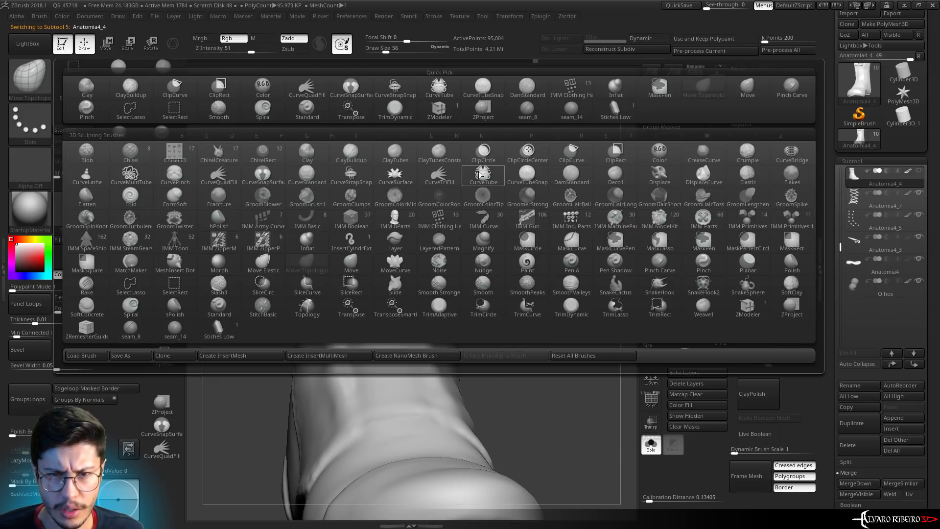
left_click(527, 174)
left_click(651, 443)
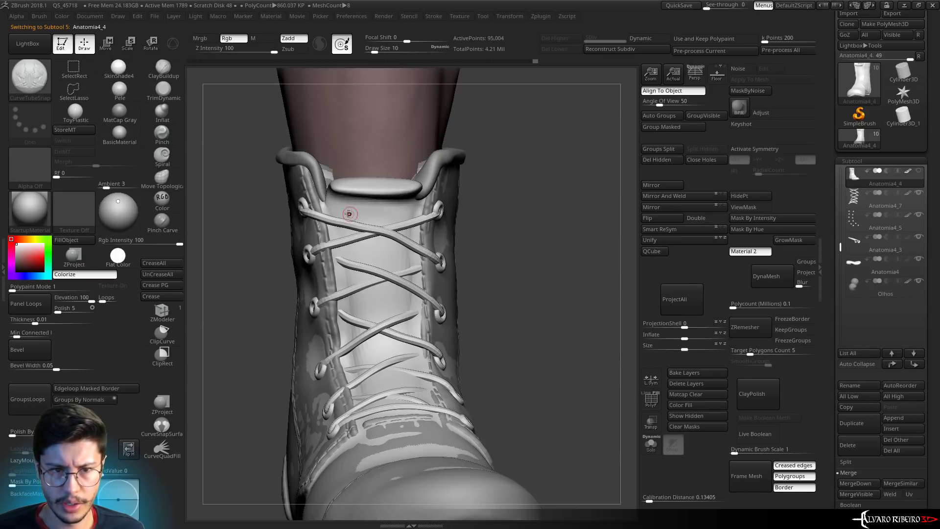
With Transp and Ghost on, draw a tube strap across the top eyelets at size 8
key("ctrl+shift+t")
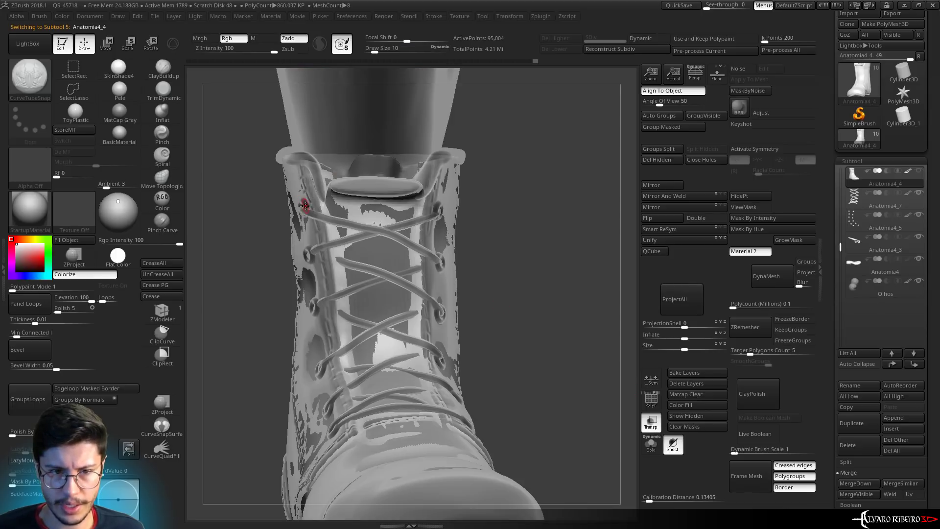
key("bracketright")
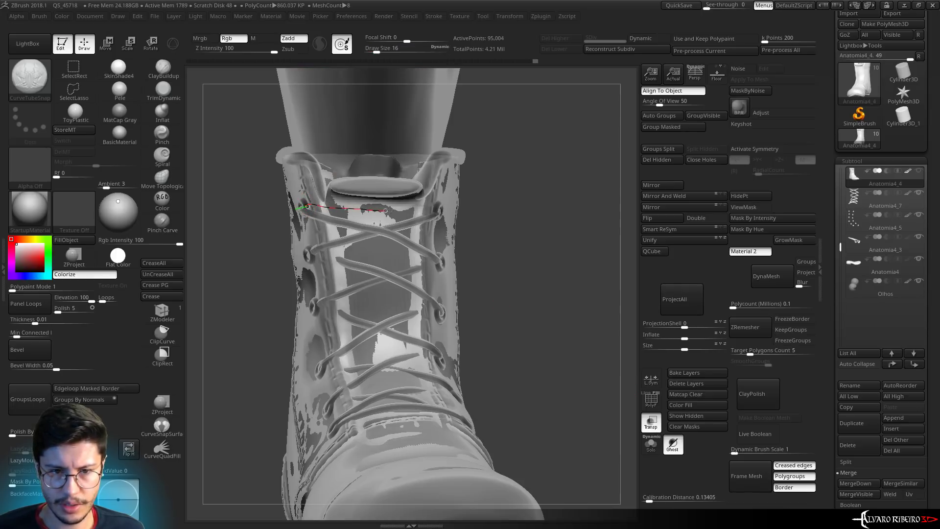
left_click(439, 208)
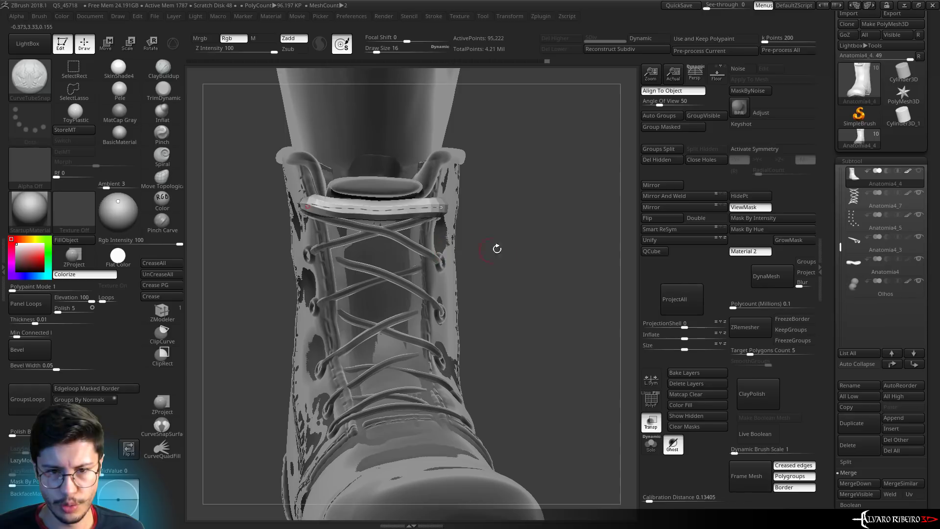
key("s")
left_click_drag(513, 249, 509, 250)
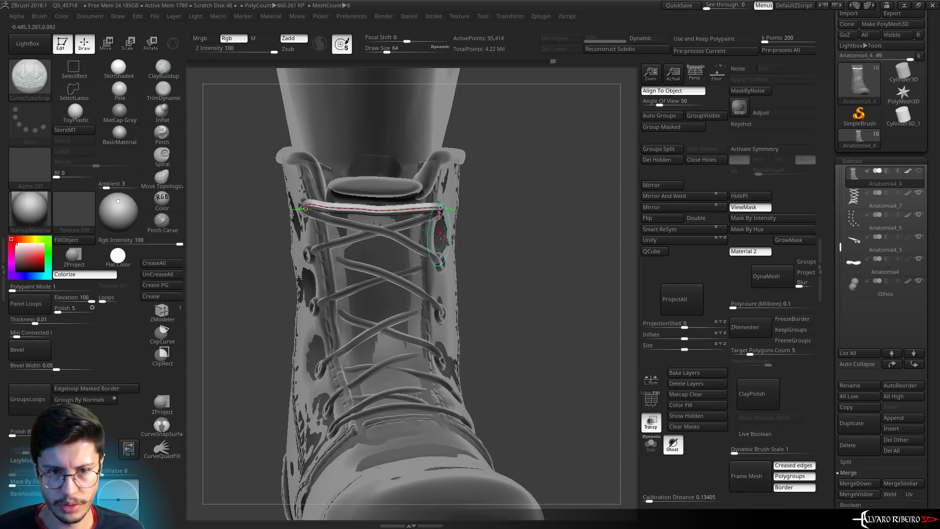
left_click(28, 97)
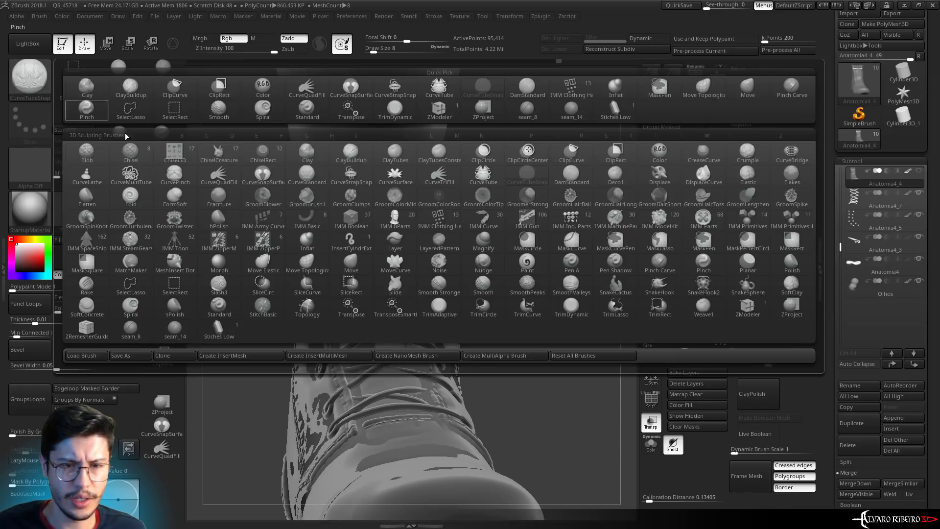
Insert the Knot part from the IMM Clothing brush onto the top lace strap
left_click(433, 223)
key("m")
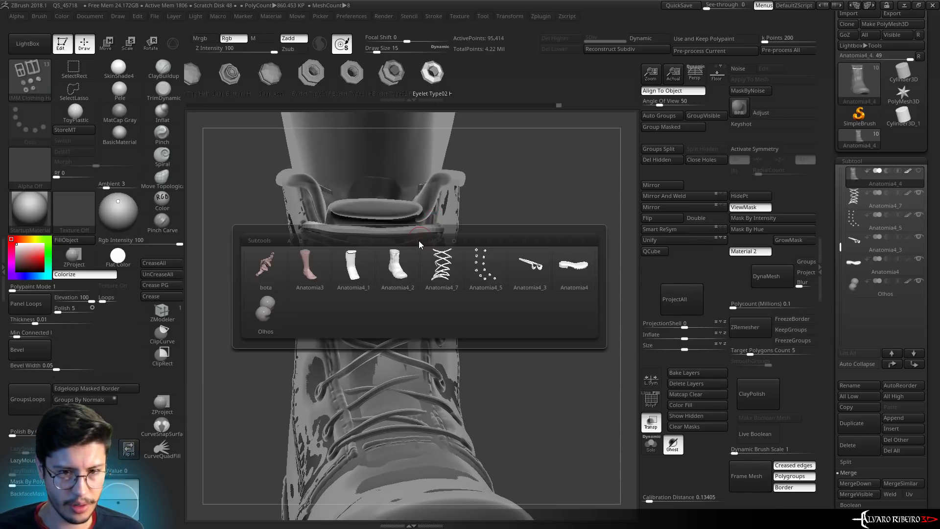
left_click(421, 245)
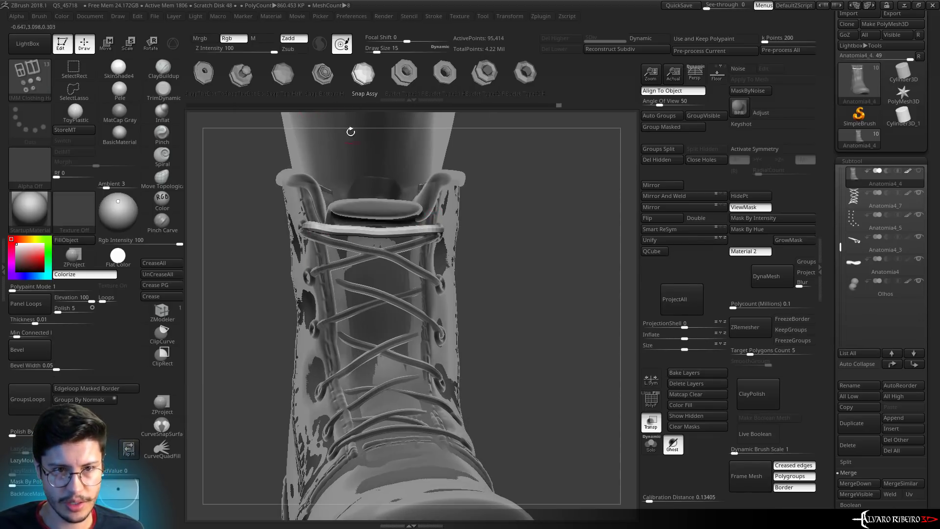
left_click_drag(330, 78, 475, 83)
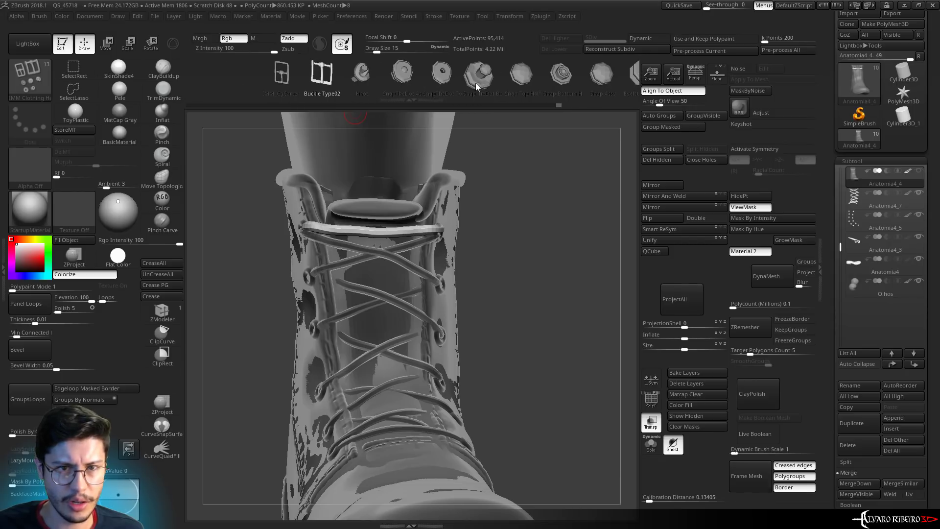
left_click(360, 78)
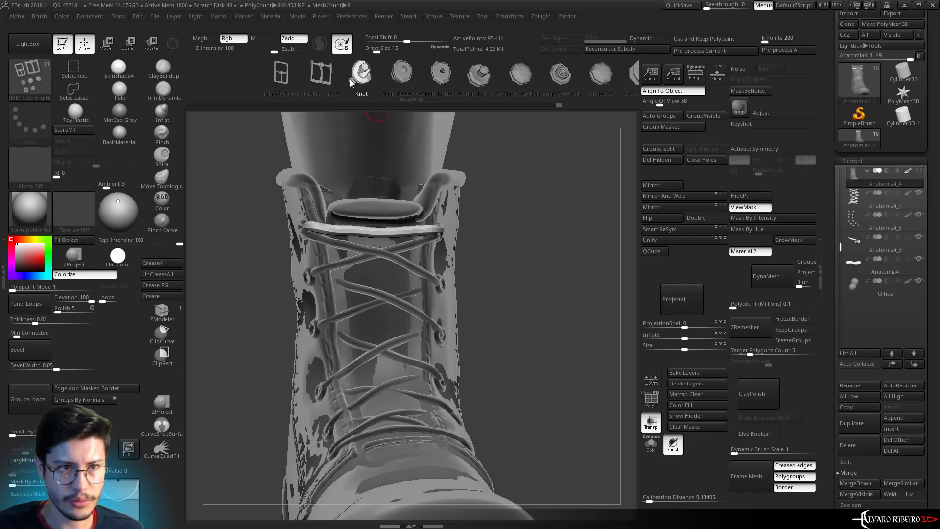
left_click_drag(563, 254, 531, 288)
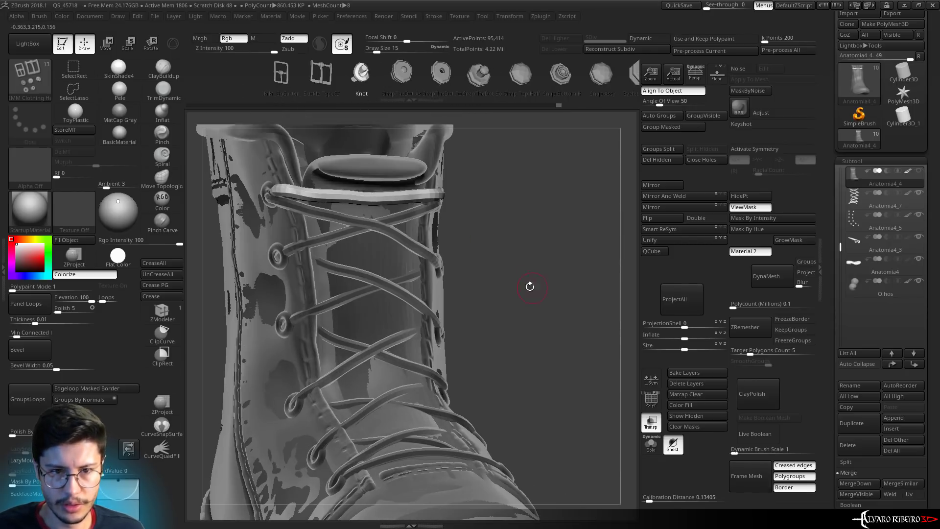
left_click(371, 200, "ctrl+shift")
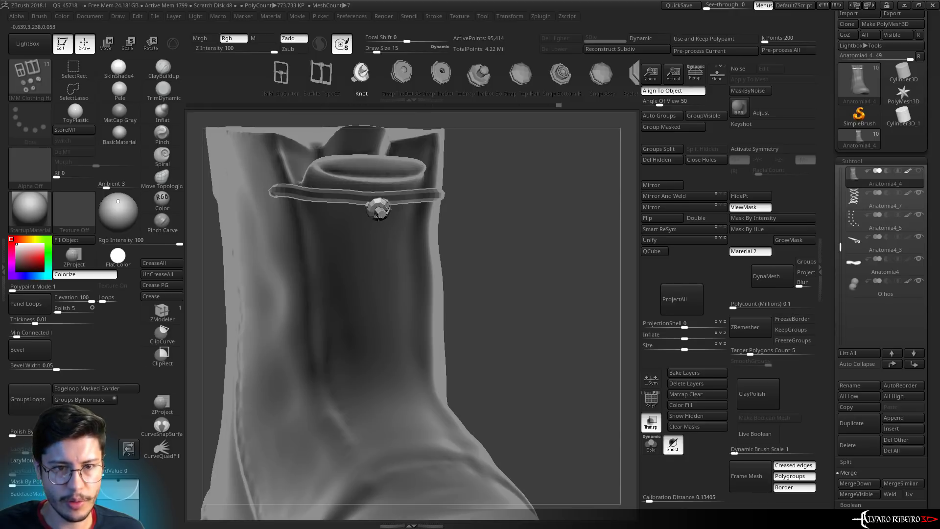
Rotate, move and scale the knot with Transpose so it sits along the boot front
mouse_move(615, 373)
left_mouse_down()
mouse_move(532, 158)
mouse_move(503, 157)
left_mouse_up()
key("r")
mouse_move(384, 119)
left_mouse_down()
mouse_move(453, 179)
mouse_move(413, 162)
left_mouse_up()
mouse_move(356, 167)
left_mouse_down()
mouse_move(419, 184)
mouse_move(482, 225)
mouse_move(524, 227)
mouse_move(561, 205)
mouse_move(530, 184)
left_mouse_up()
key("w")
key("e")
key("r")
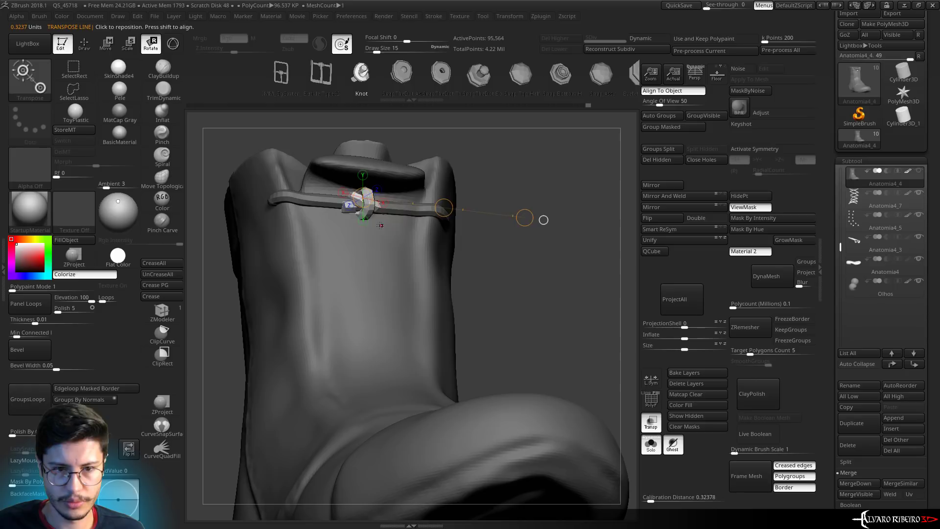
left_click_drag(381, 213, 381, 241)
key("q")
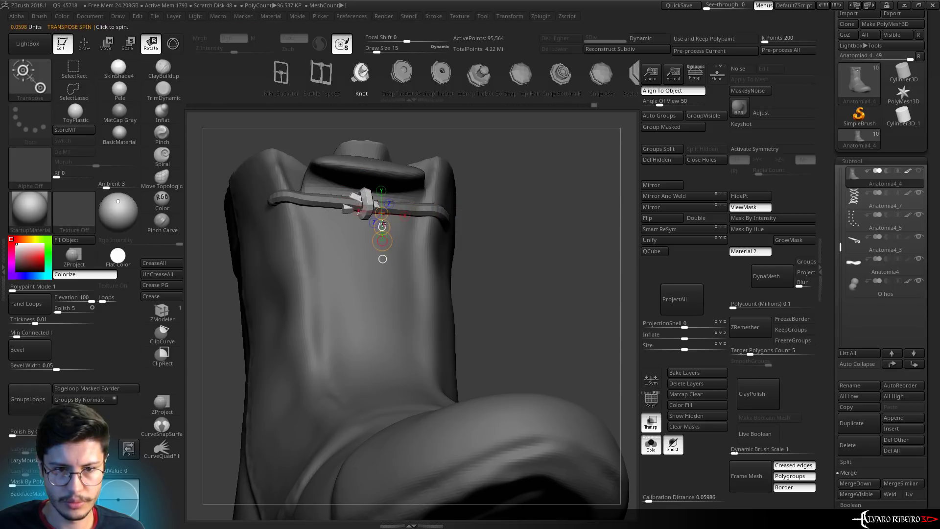
mouse_move(489, 260)
left_mouse_down()
mouse_move(494, 211)
mouse_move(497, 255)
left_mouse_up()
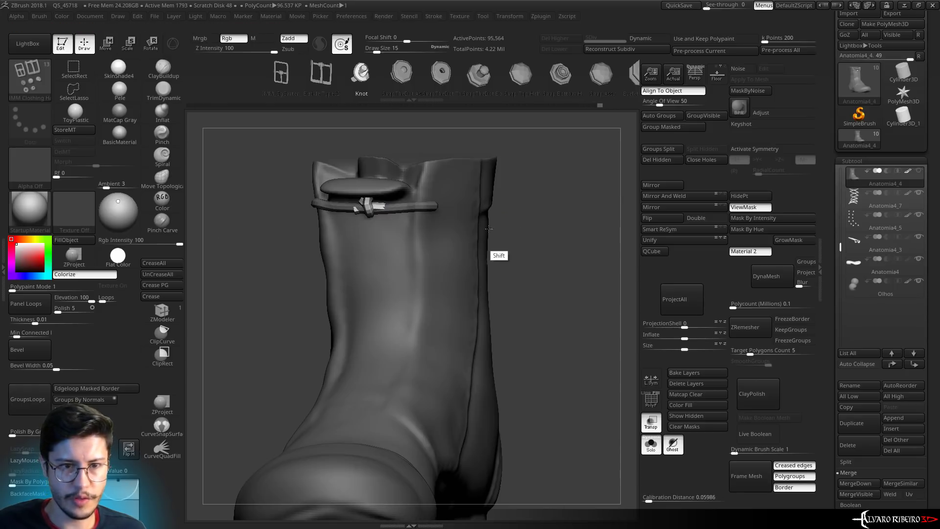
Draw two thin hanging lace ends from the knot with a size-10 curve tube, then undo them
key("b")
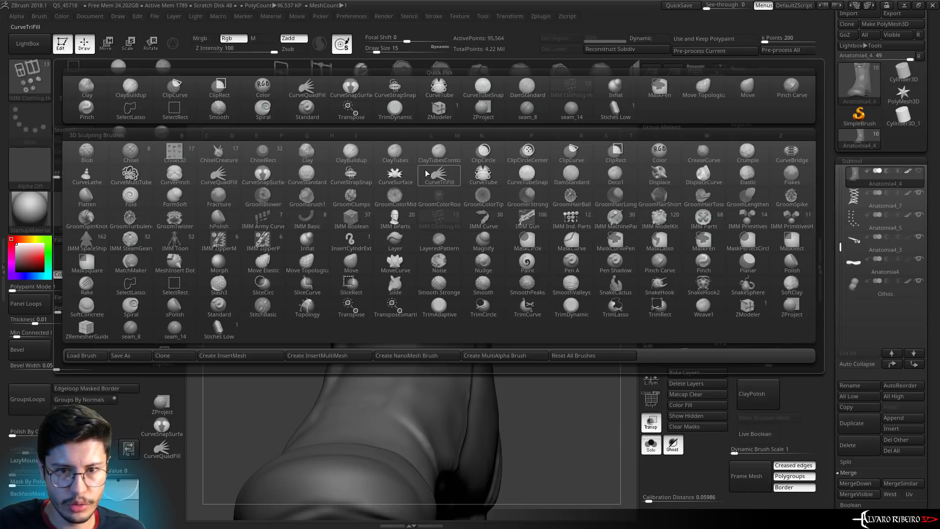
key("c")
key("t")
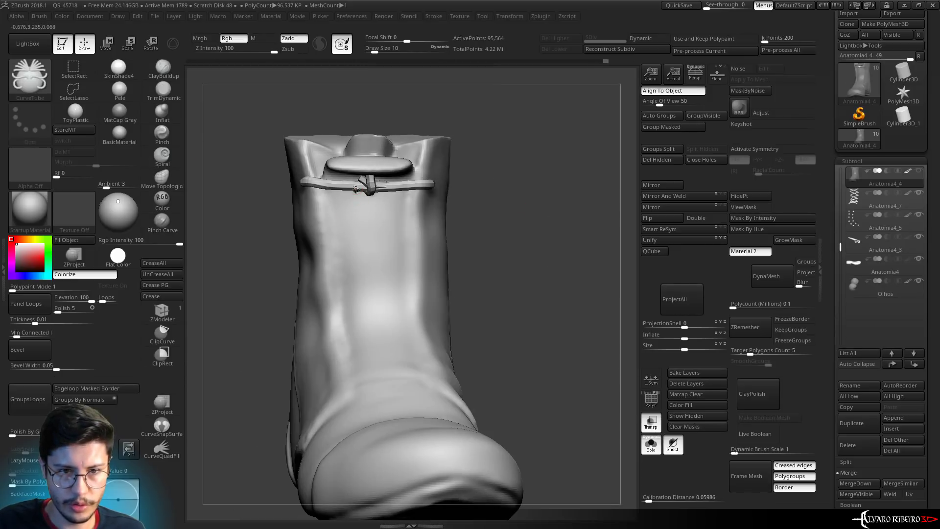
left_click_drag(358, 304, 358, 321)
key("s")
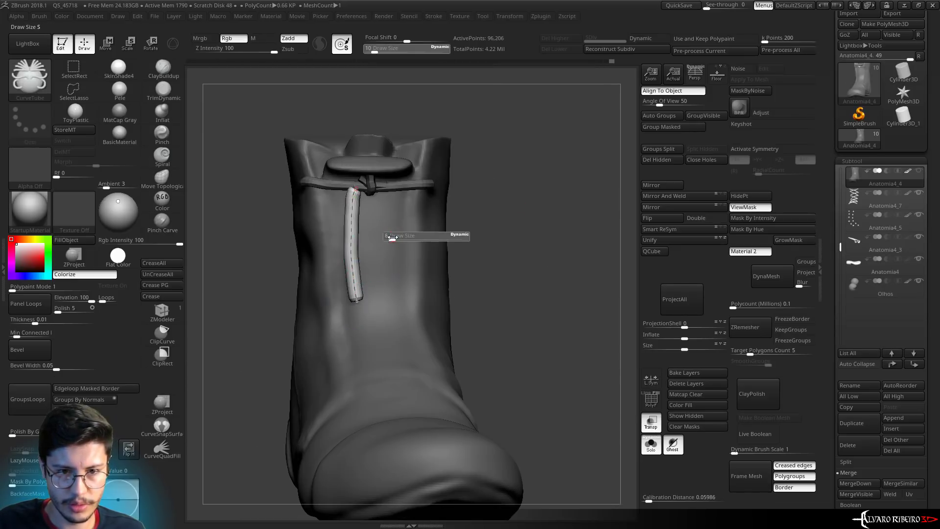
left_click_drag(392, 237, 387, 238)
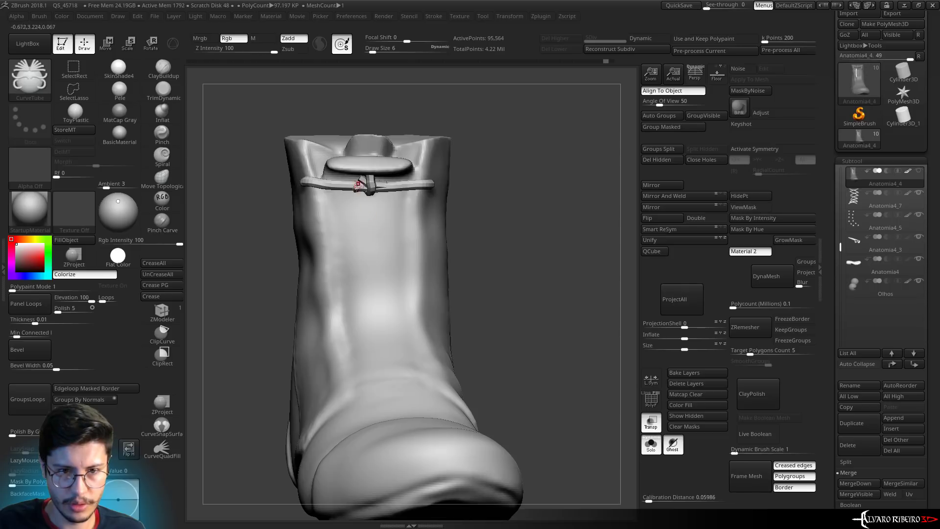
left_click_drag(399, 328, 399, 331)
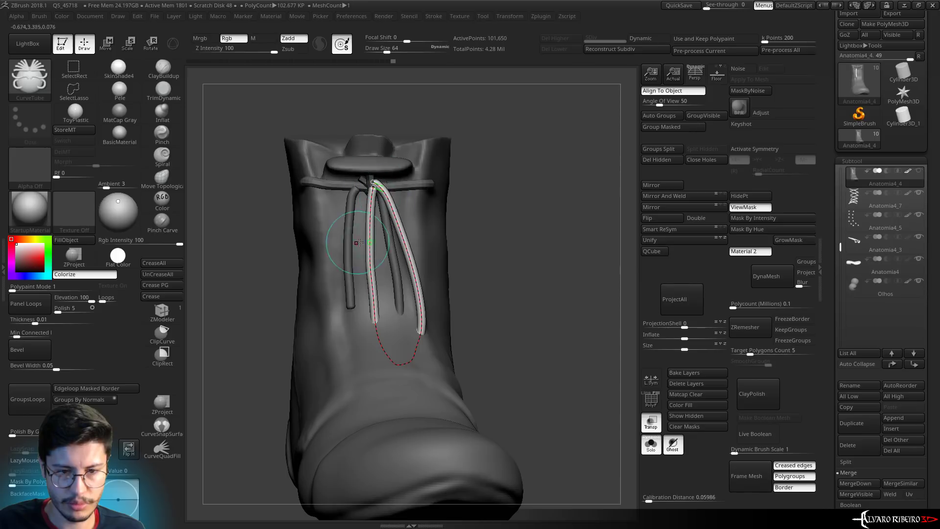
left_click(462, 193)
left_click_drag(462, 193, 153, 152)
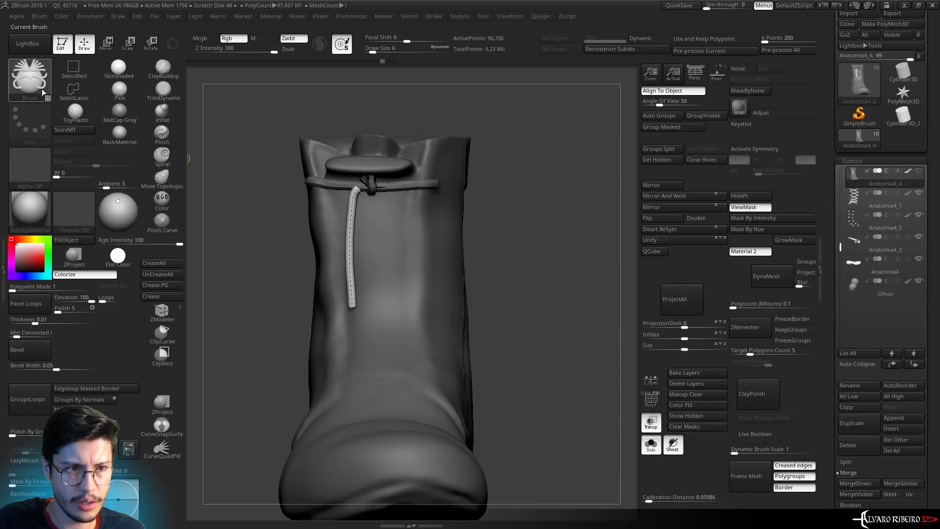
key("ctrl+z")
key("b")
Redraw two hanging lace ends and four looped bow strands from the knot with CurveTubeSnap
left_click(528, 175)
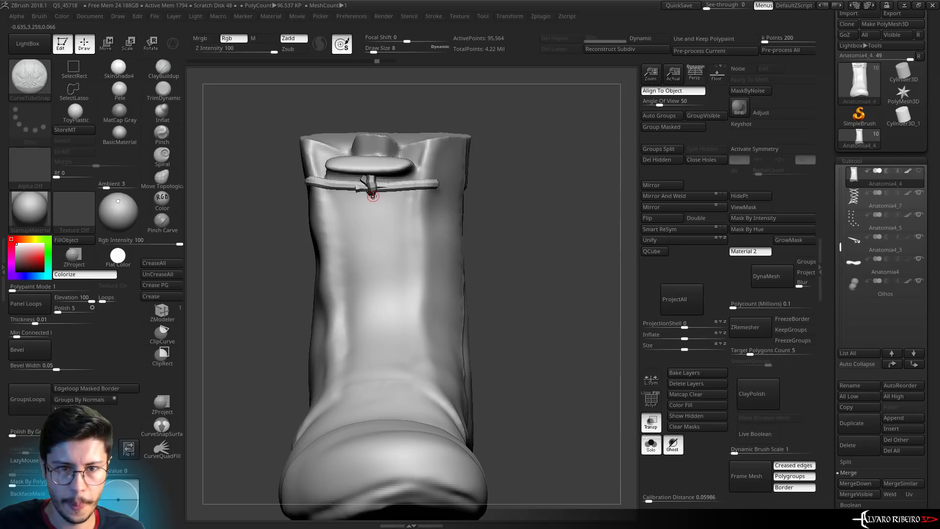
left_click_drag(362, 314, 362, 316)
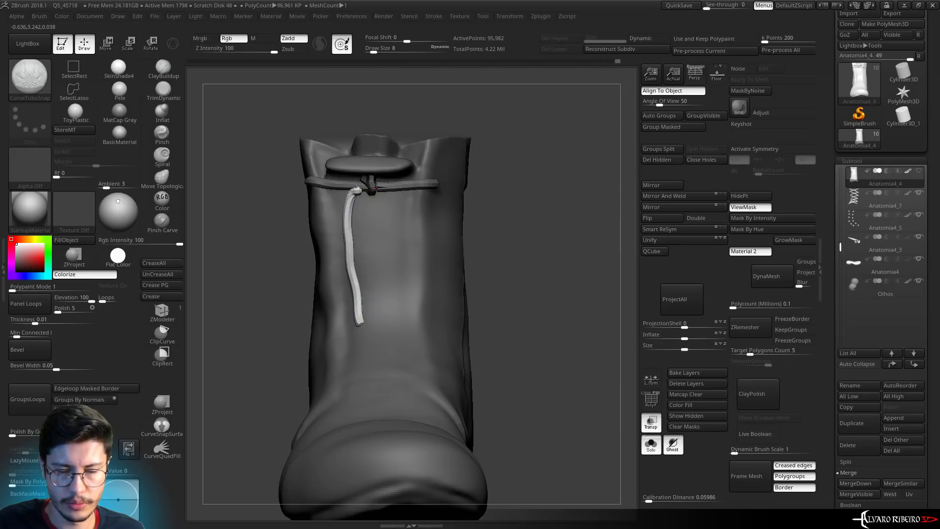
left_click_drag(391, 281, 392, 329)
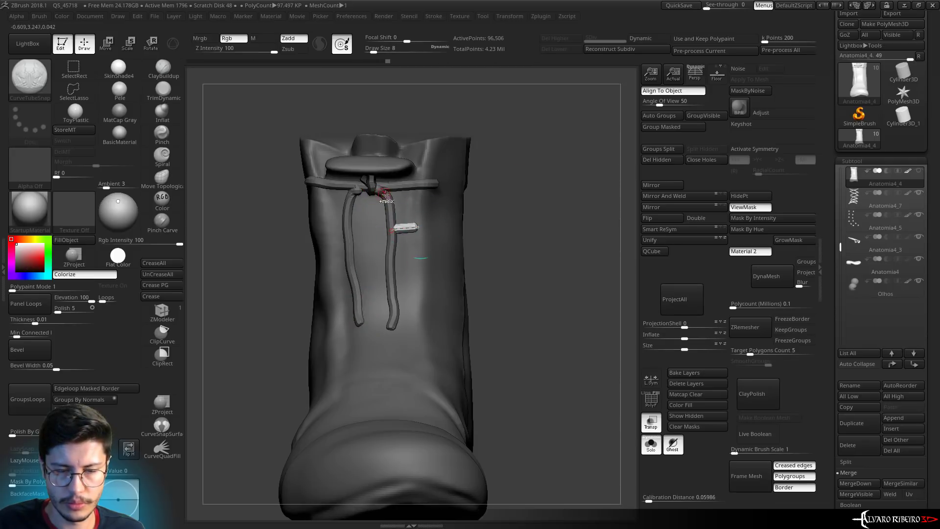
left_click(385, 193, "ctrl+shift")
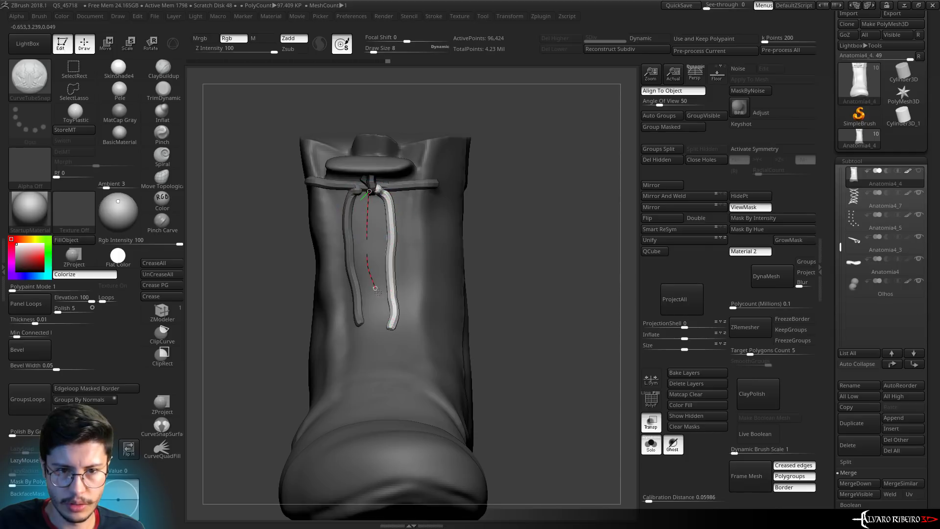
left_click_drag(376, 290, 372, 194)
left_click_drag(494, 211, 487, 199)
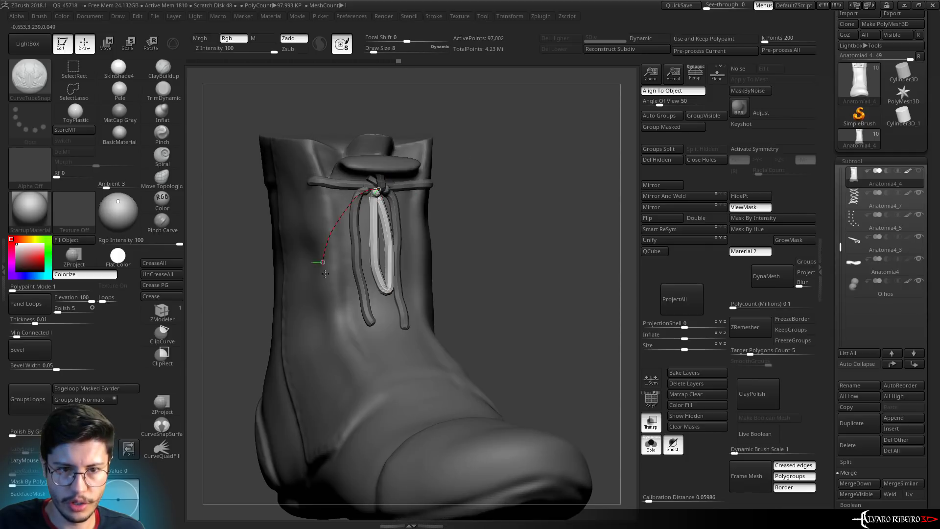
left_click_drag(325, 274, 373, 196)
mouse_move(510, 231)
left_mouse_down()
mouse_move(483, 222)
mouse_move(519, 239)
left_mouse_up()
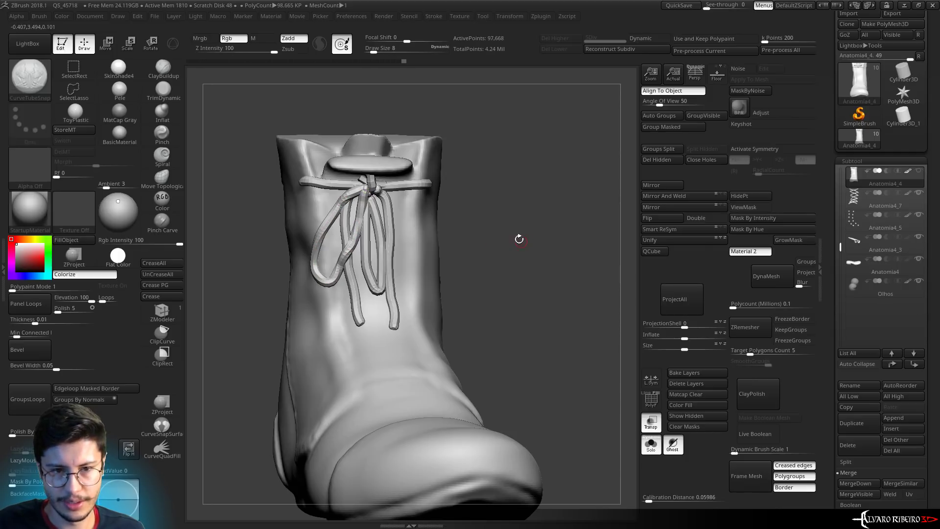
Hide and delete the boot geometry so only the laces remain
left_click(451, 268, "ctrl+shift")
left_click(598, 193, "ctrl+shift")
left_click(656, 159)
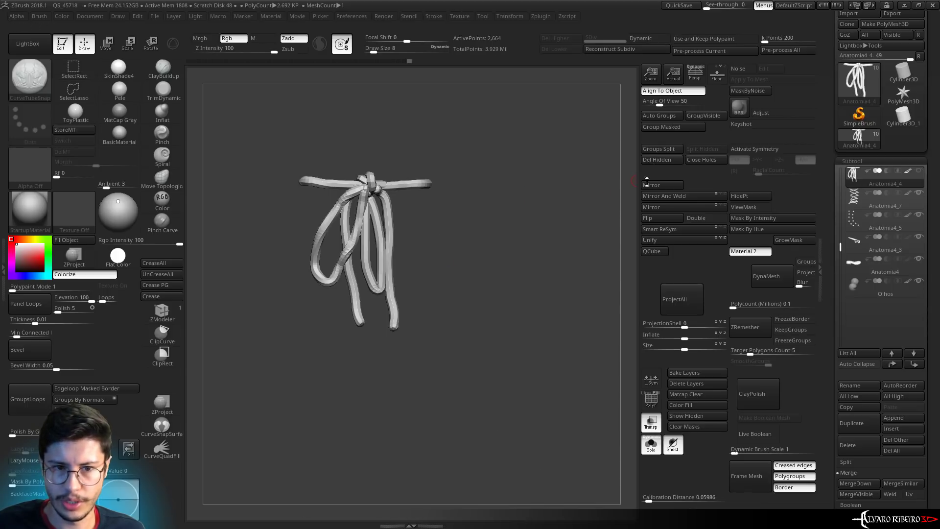
Apply ClayPolish to the lace tubes and raise Inflate to thicken them
left_click(752, 394)
left_click_drag(685, 338, 710, 338)
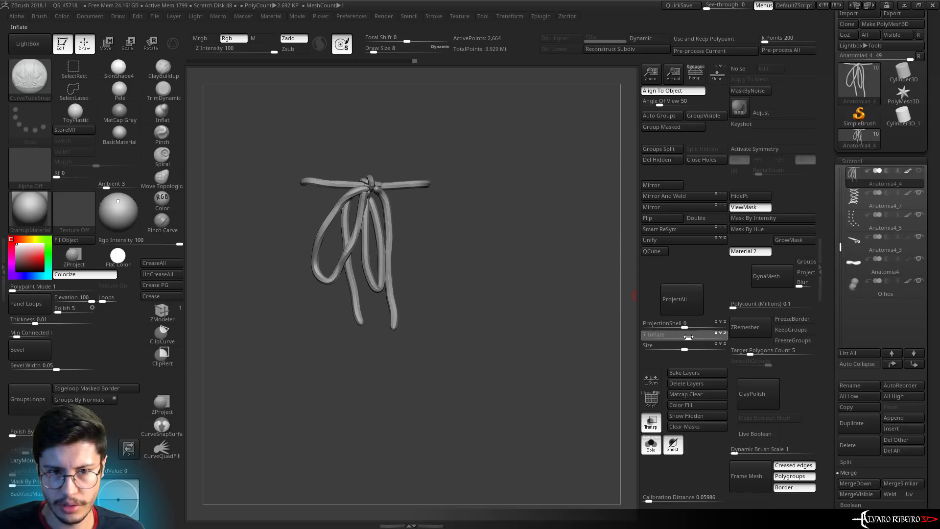
left_click_drag(626, 306, 220, 175, "alt")
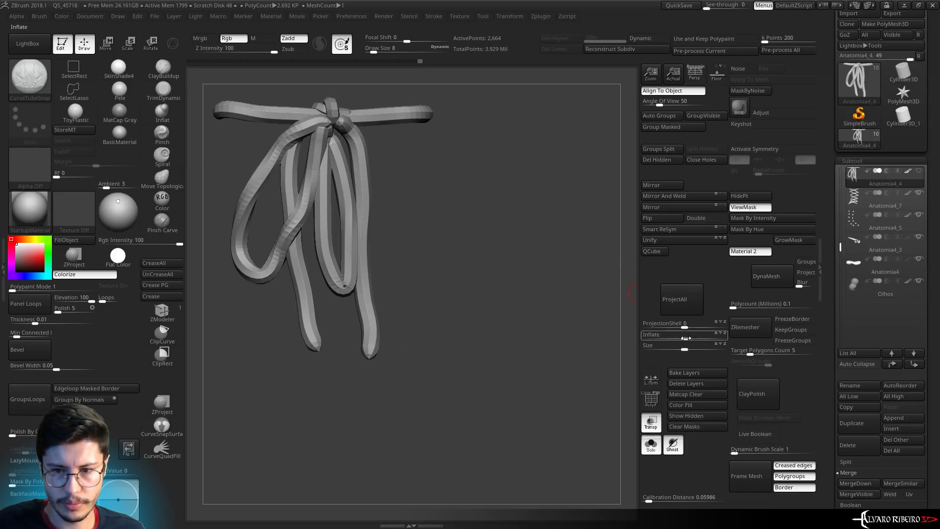
left_click_drag(685, 338, 638, 326)
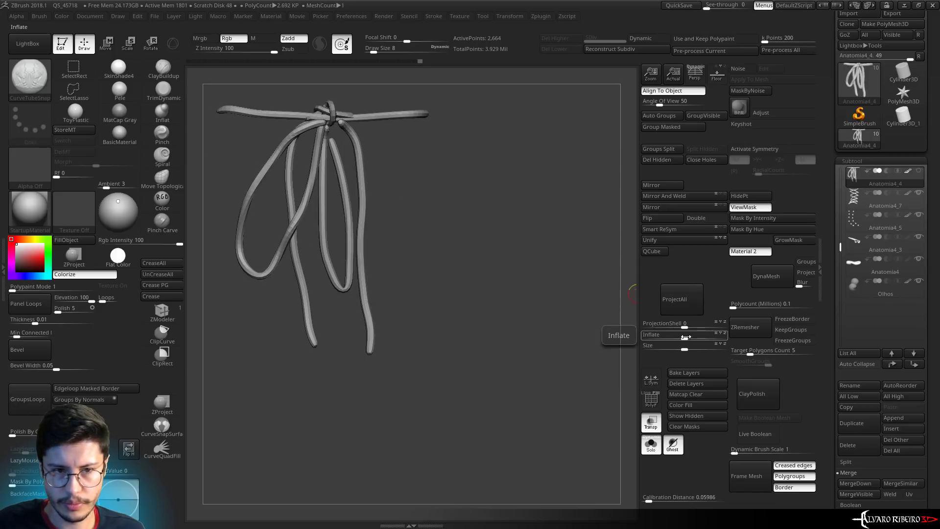
MergeDown the bow into the lacing subtool and reshape the loops with Move Topological
left_click(162, 177)
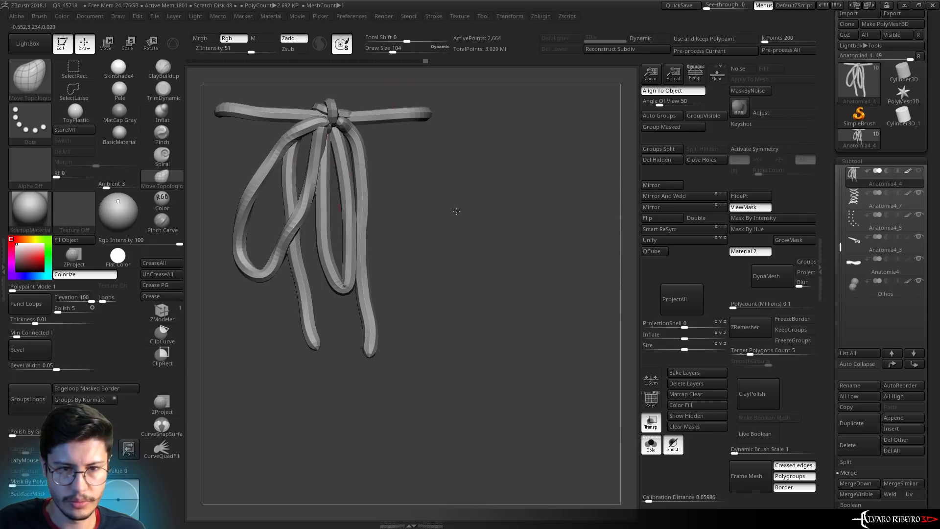
key("f")
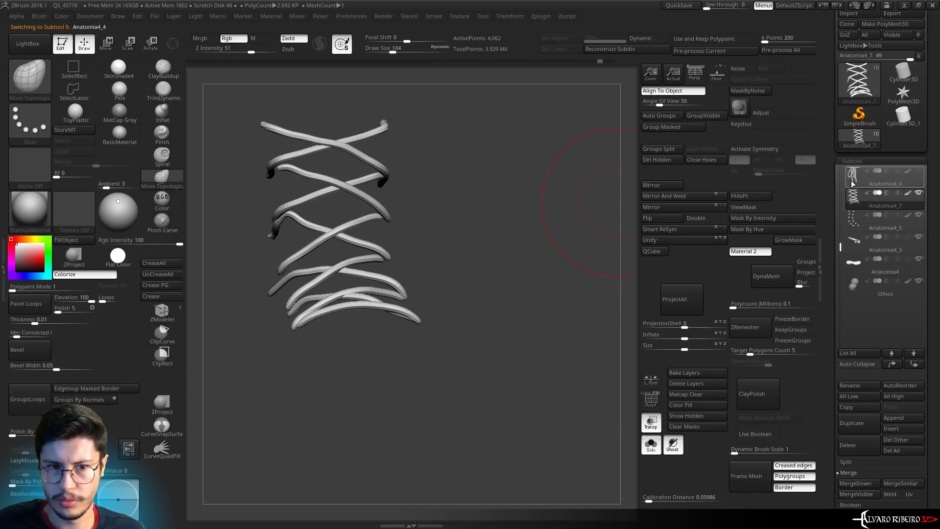
left_click(855, 483)
left_click(767, 504)
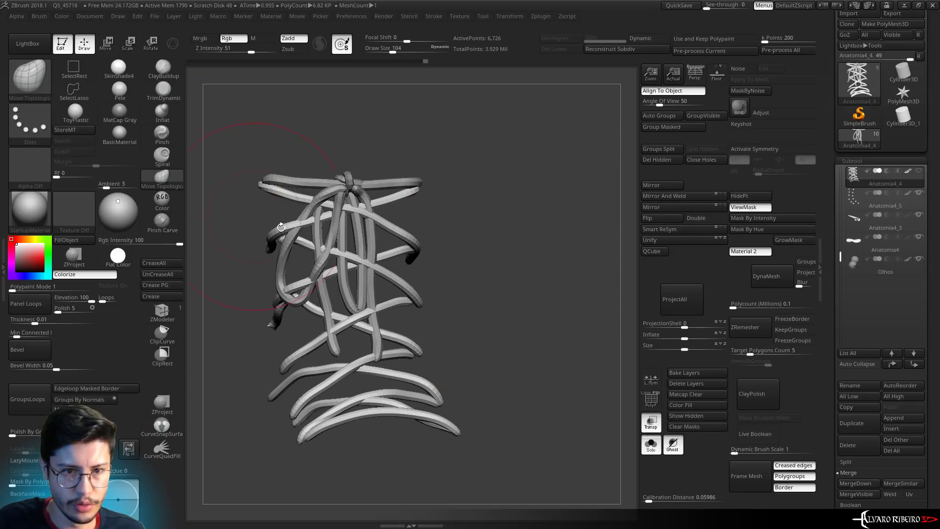
left_click_drag(340, 259, 348, 262)
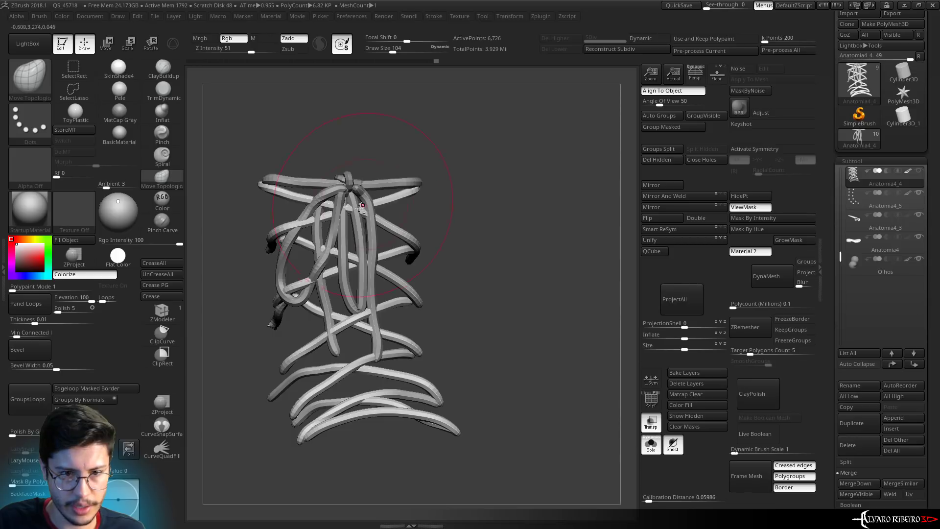
left_click_drag(316, 283, 319, 299)
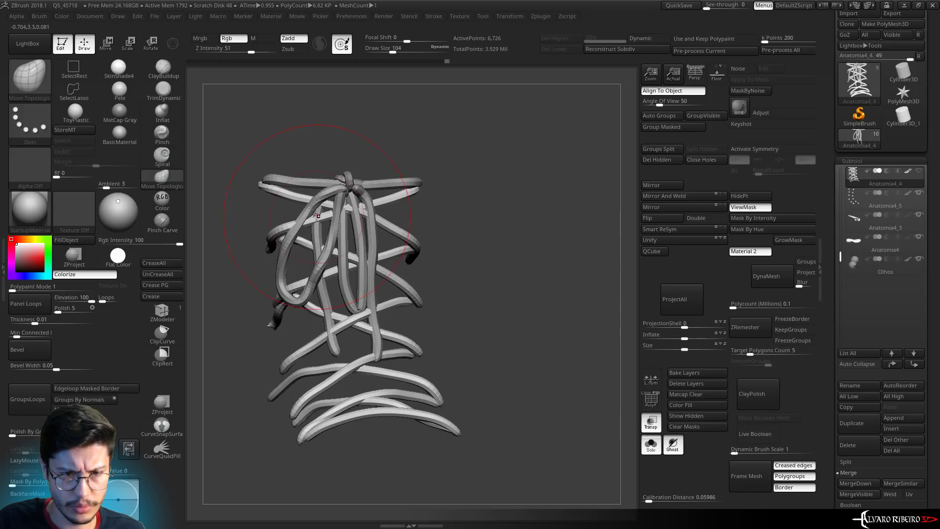
left_click_drag(317, 216, 320, 210)
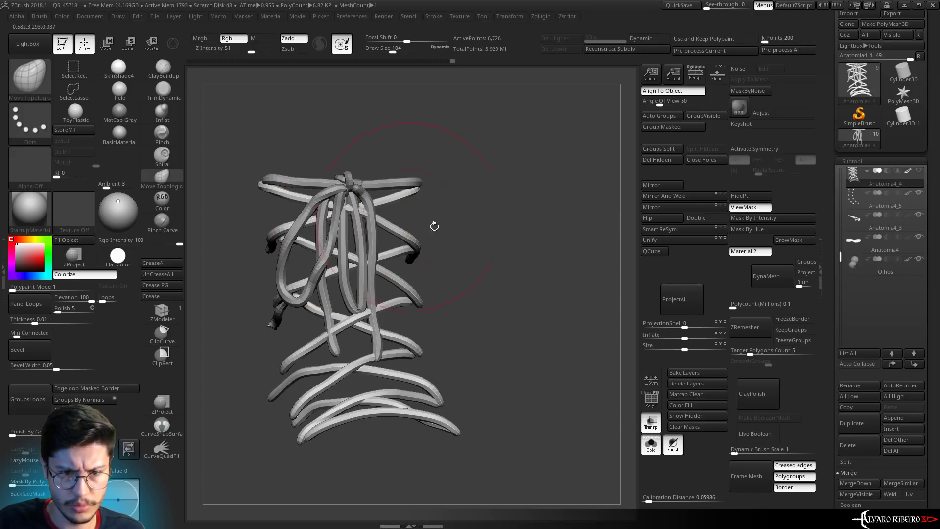
Polish the isolated bow strands thinner, then show all laces and the whole boot
key("d")
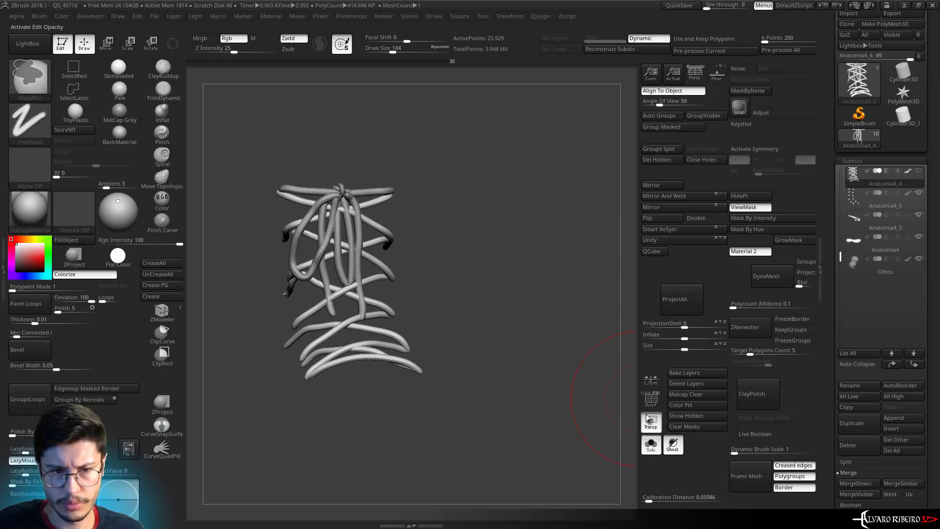
key("shift+d")
left_click(365, 183, "ctrl+shift")
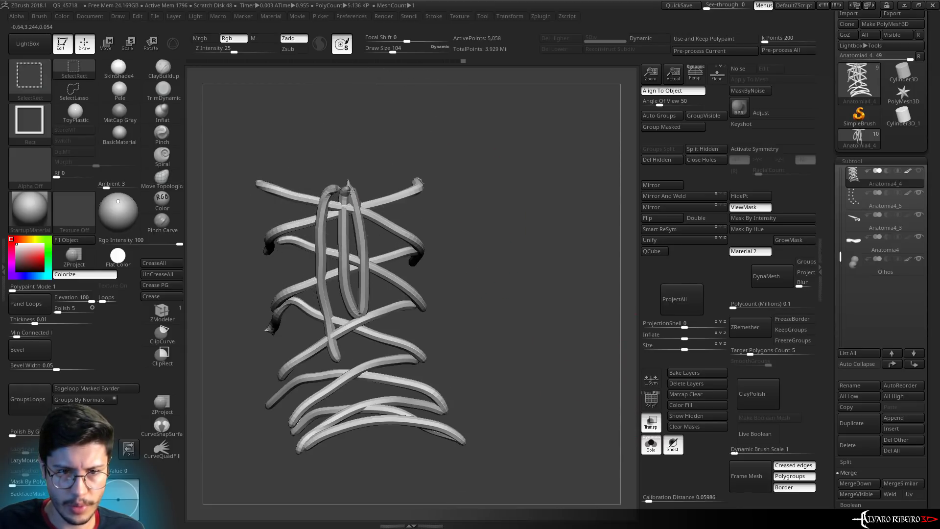
left_click(556, 218, "ctrl+shift")
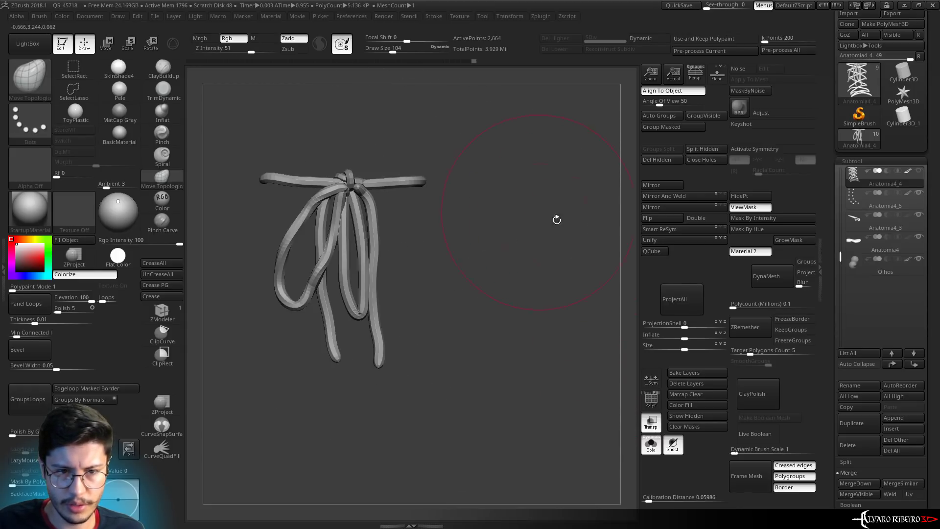
left_click(751, 382)
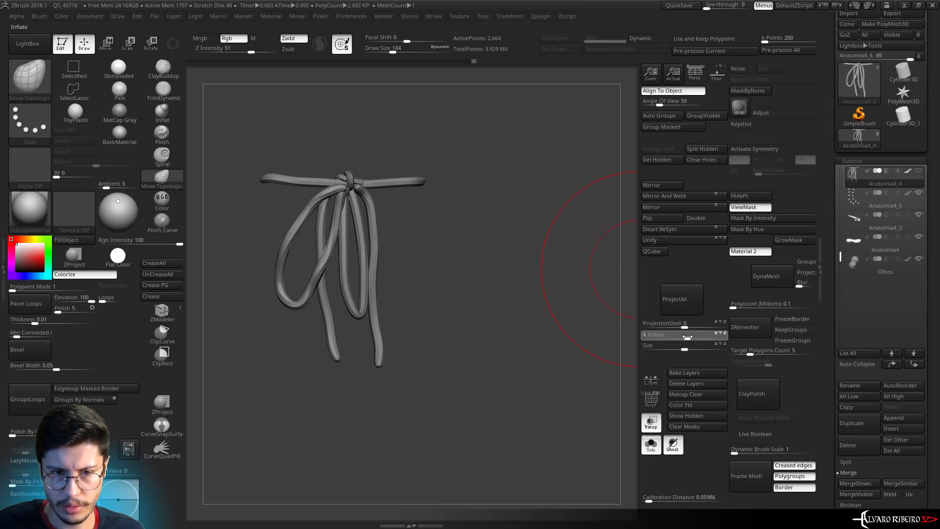
left_click(558, 318, "ctrl+shift")
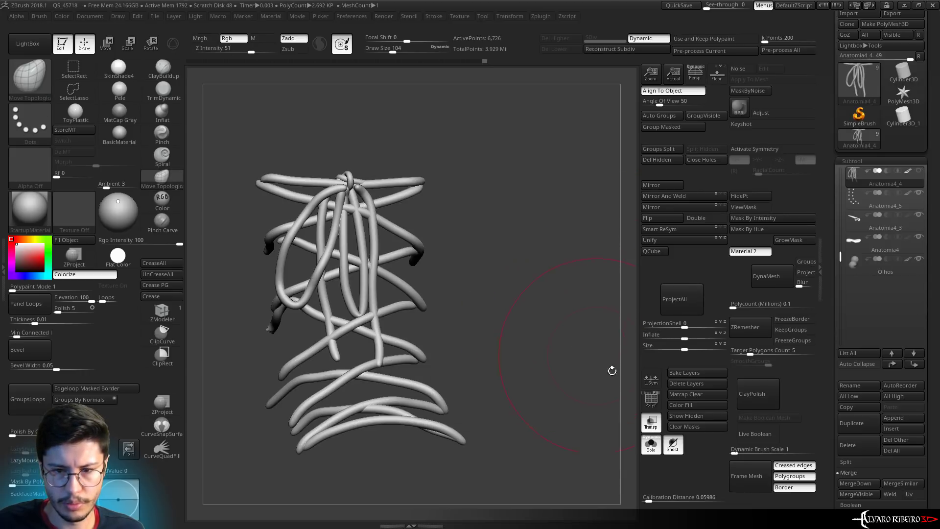
key("shift+s")
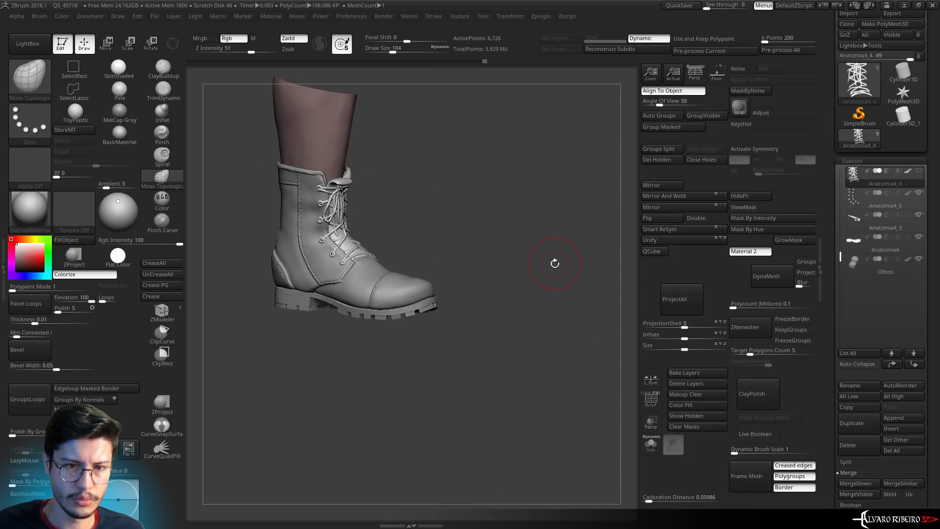
Select the boot body, show the laces again, and pick a slightly enlarged crease-carving brush
key("f")
left_click_drag(568, 271, 364, 326)
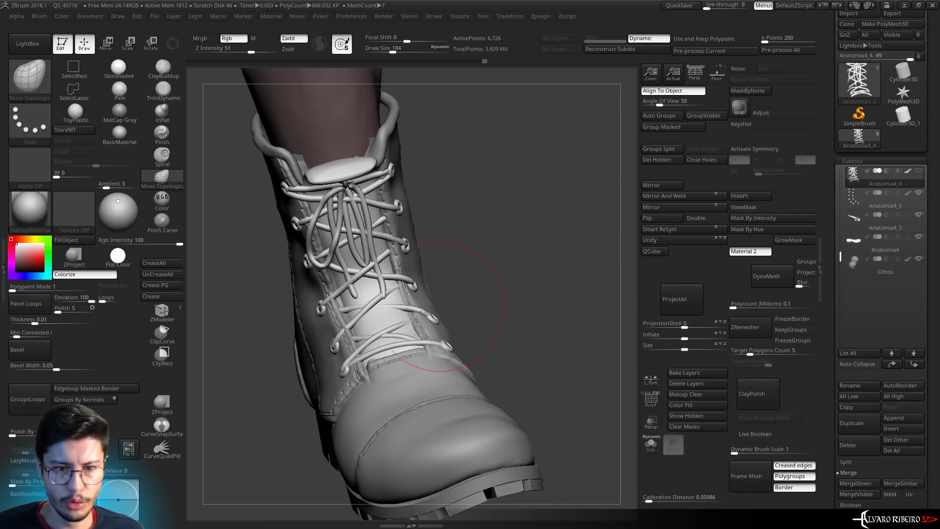
left_click(365, 326, "alt")
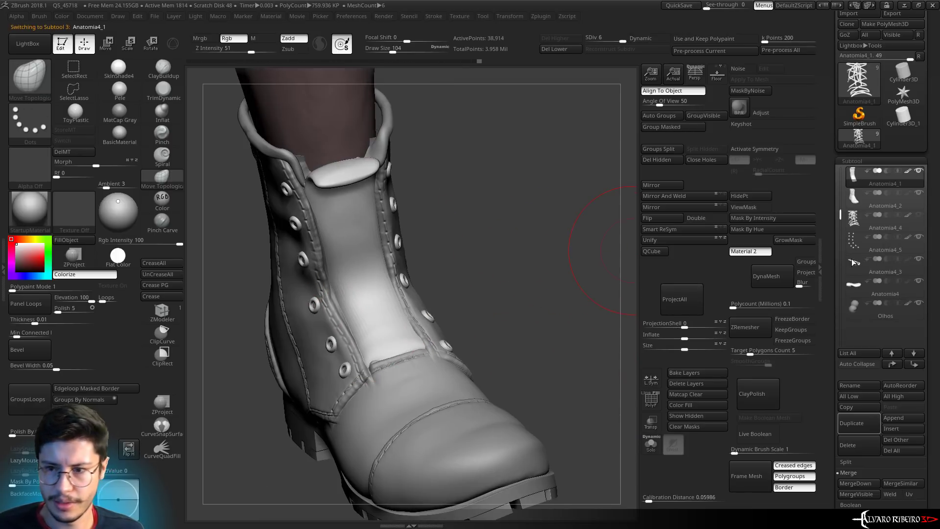
left_click(919, 258)
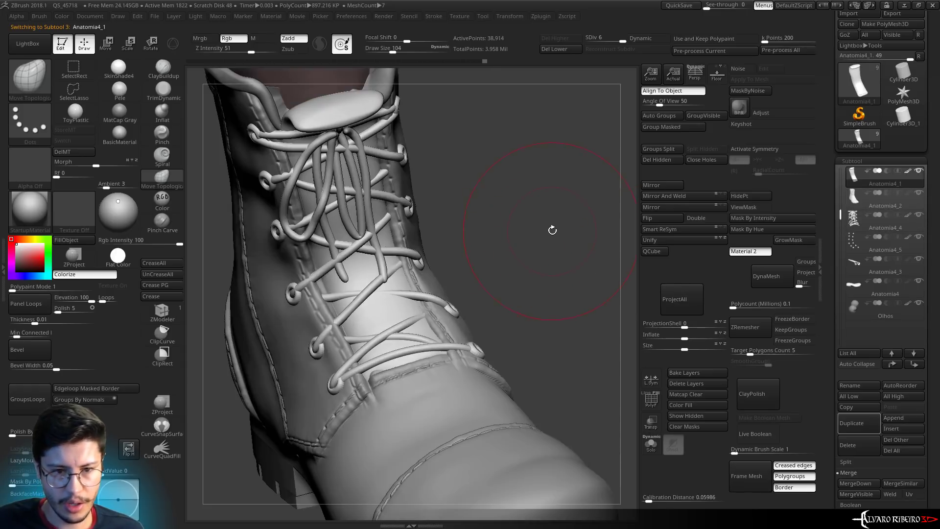
key("b")
key("d")
key("s")
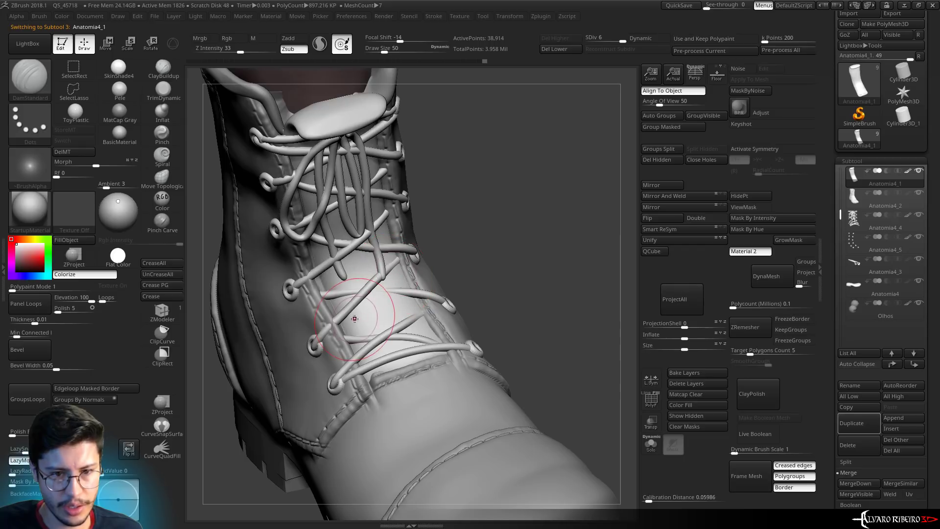
key("bracketright")
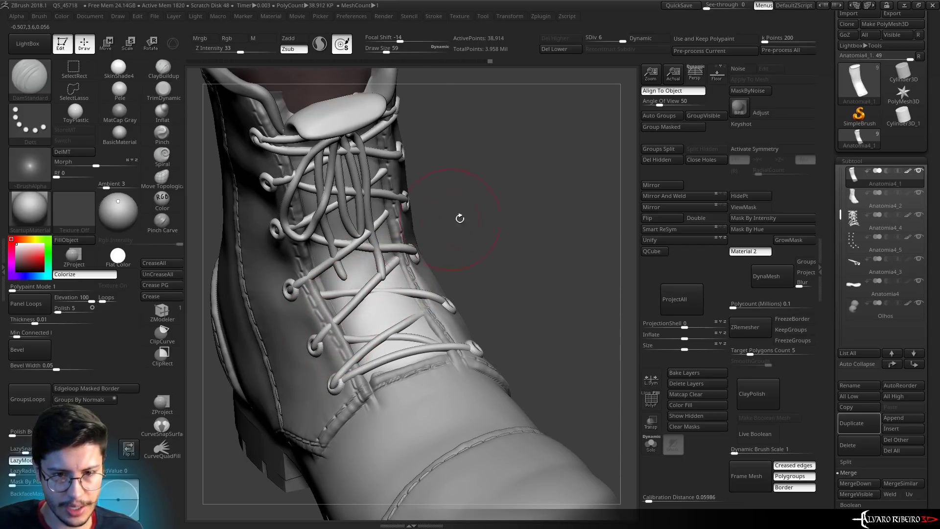
Select the Anatomia4_2 subtool and hide part of the lacing to isolate the lace ends
mouse_move(460, 218)
left_mouse_down()
mouse_move(325, 298)
mouse_move(424, 310)
left_mouse_up()
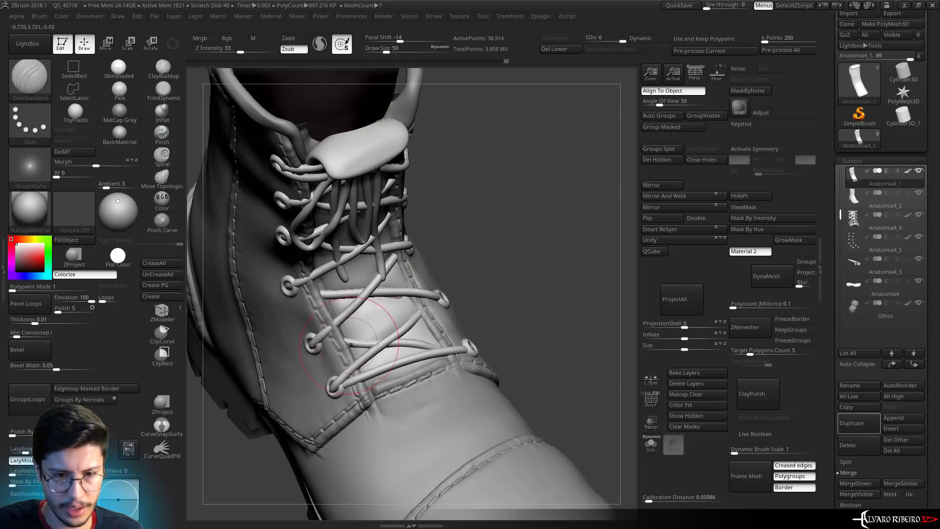
right_click_drag(447, 361, 347, 271)
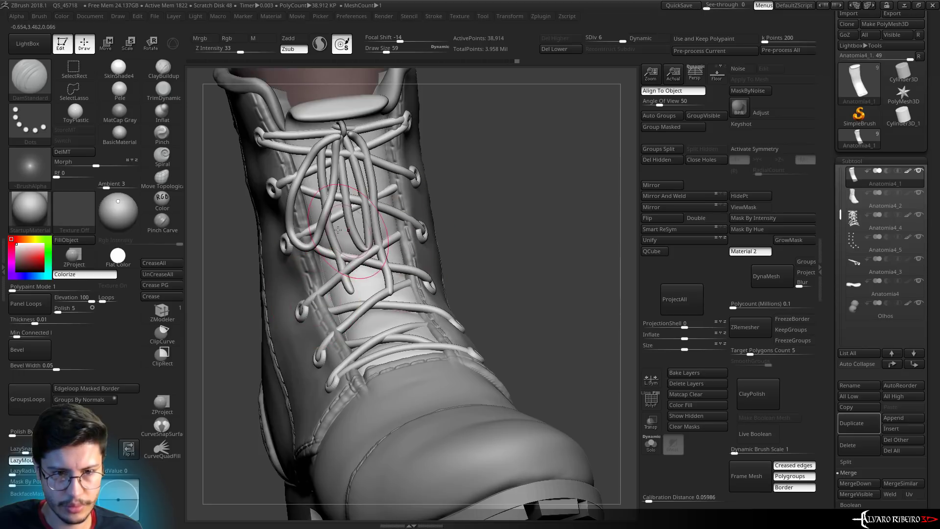
left_click_drag(428, 166, 309, 316)
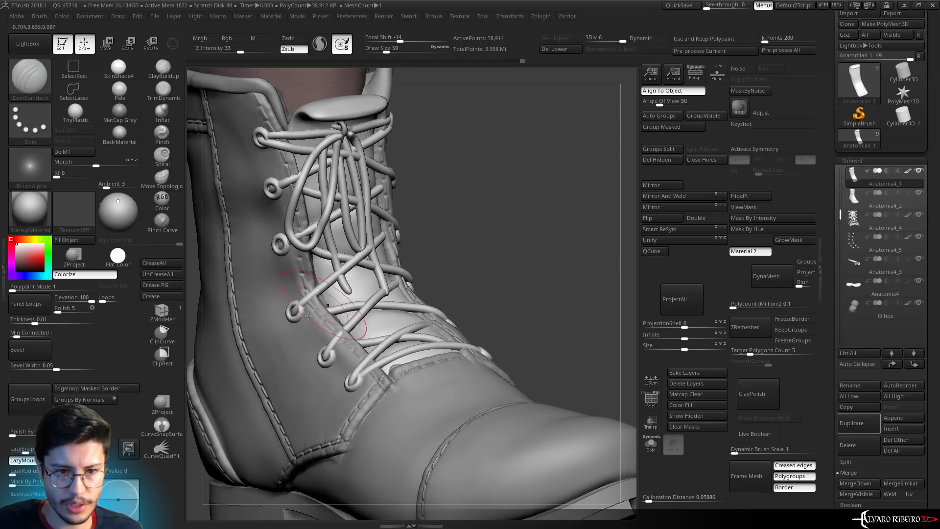
left_click(304, 317, "alt")
right_click_drag(304, 318, 313, 285, "ctrl")
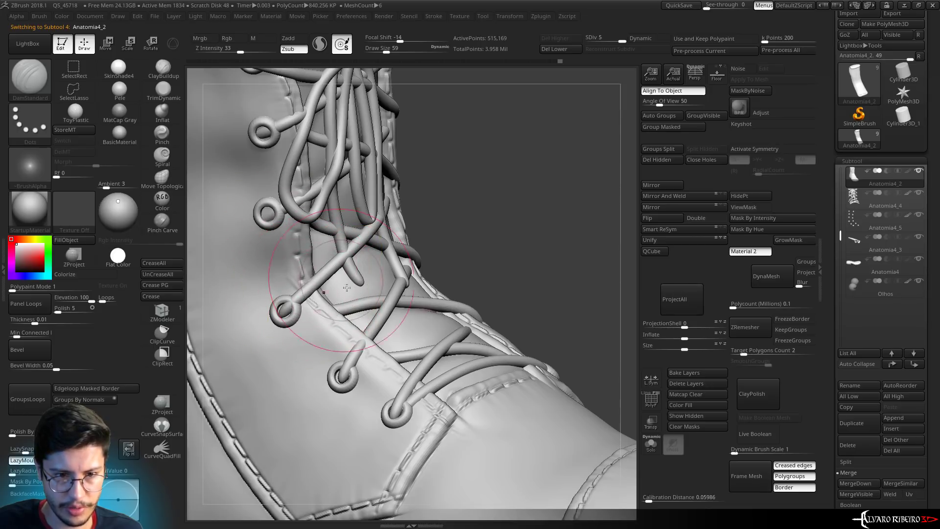
left_click(356, 353, "ctrl+alt+shift")
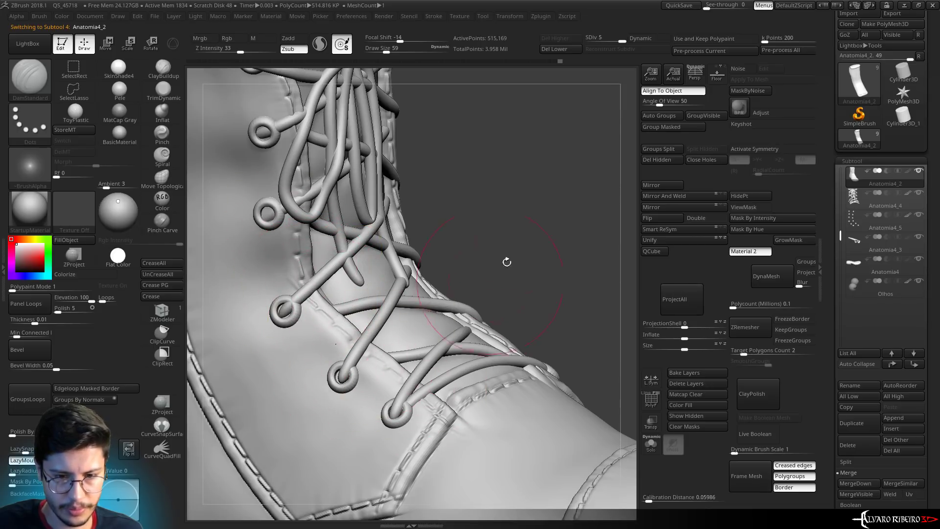
left_click_drag(506, 263, 525, 279)
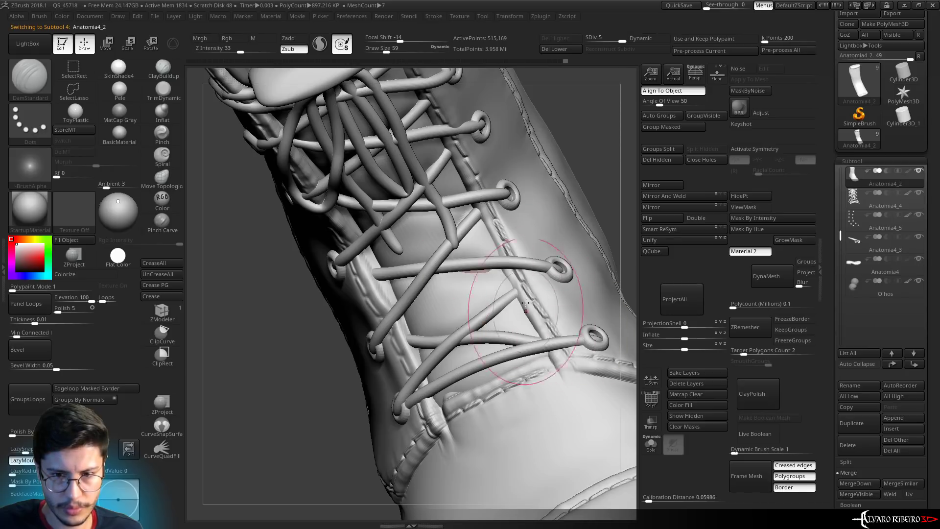
left_click_drag(568, 143, 477, 265)
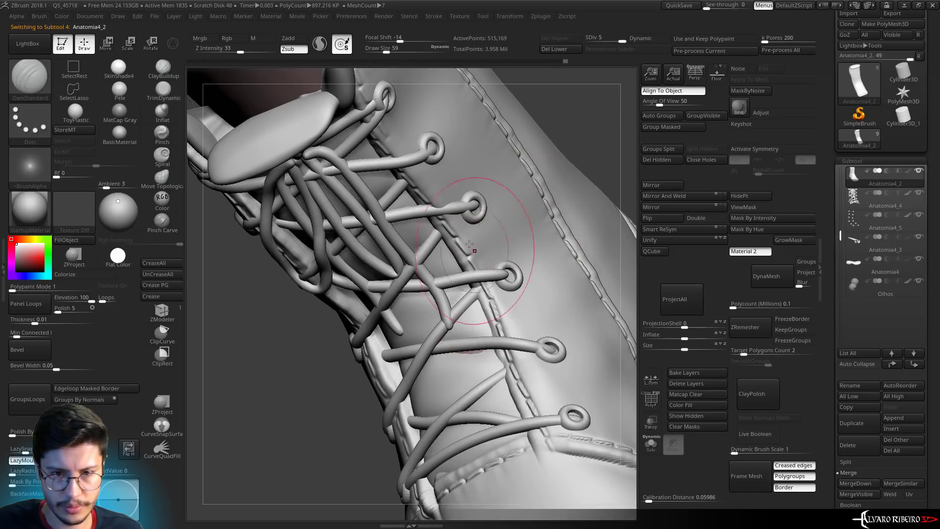
Sculpt the lace ends into their eyelets, then turn on polypaint display for the boot
left_click_drag(451, 209, 460, 205)
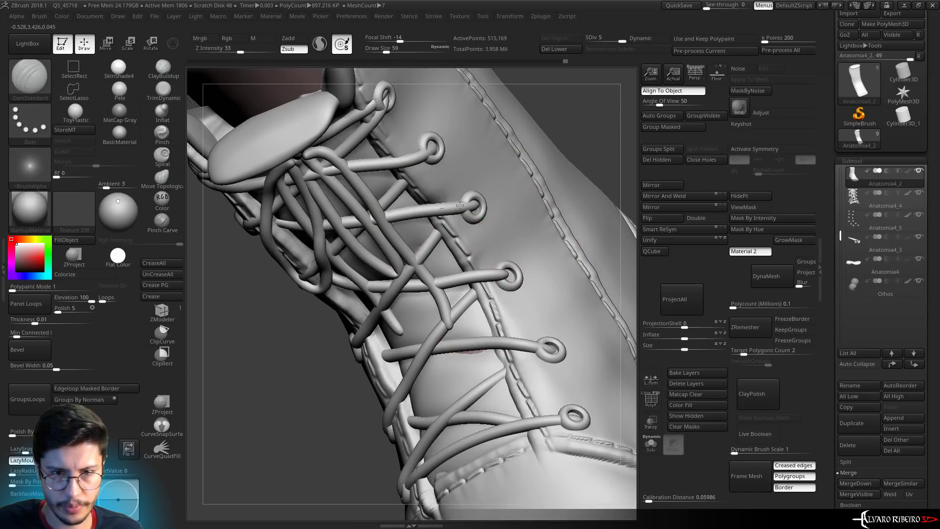
left_click_drag(386, 167, 426, 151)
left_click_drag(368, 104, 347, 125)
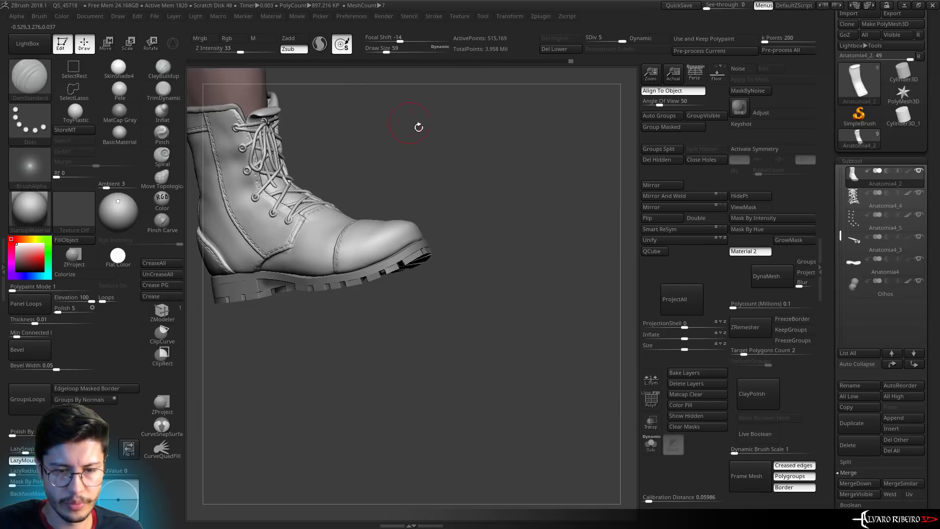
mouse_move(418, 126)
left_mouse_down()
mouse_move(504, 233)
mouse_move(556, 225)
mouse_move(518, 224)
mouse_move(520, 247)
mouse_move(531, 247)
left_mouse_up()
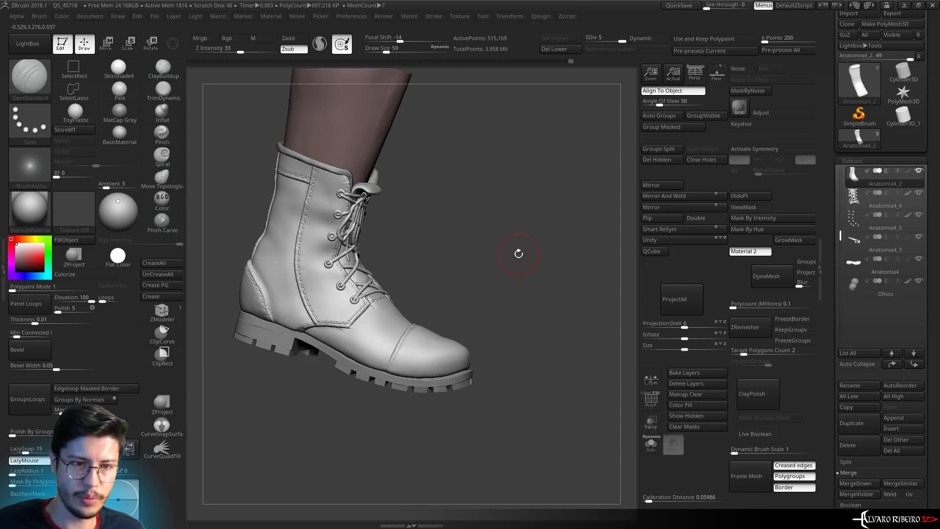
left_click(906, 172)
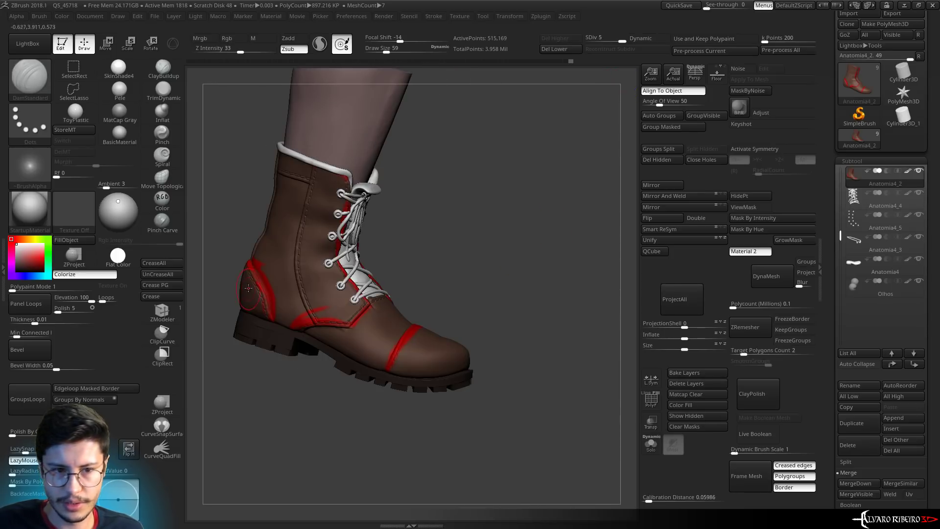
Fill the boot with plain brown to remove the red, using an Rgb-only brush of size 75
left_click(67, 240)
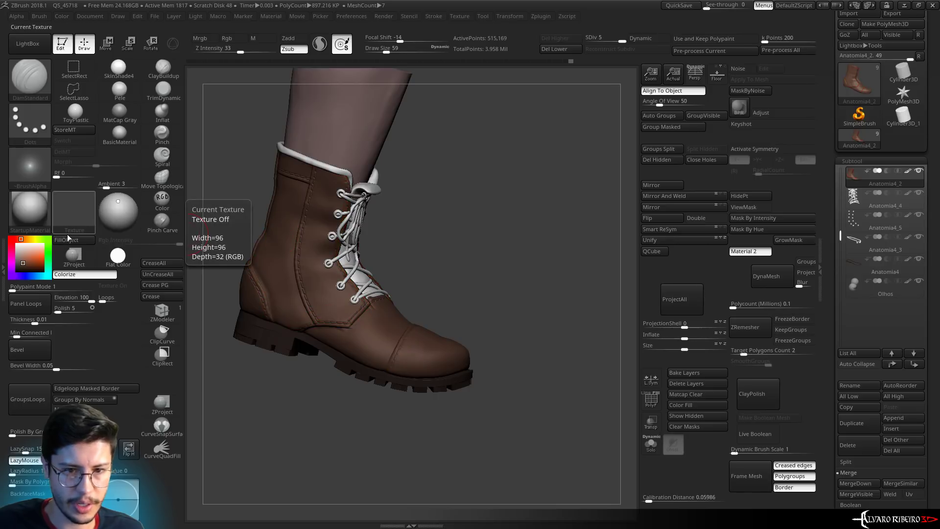
left_click(162, 200)
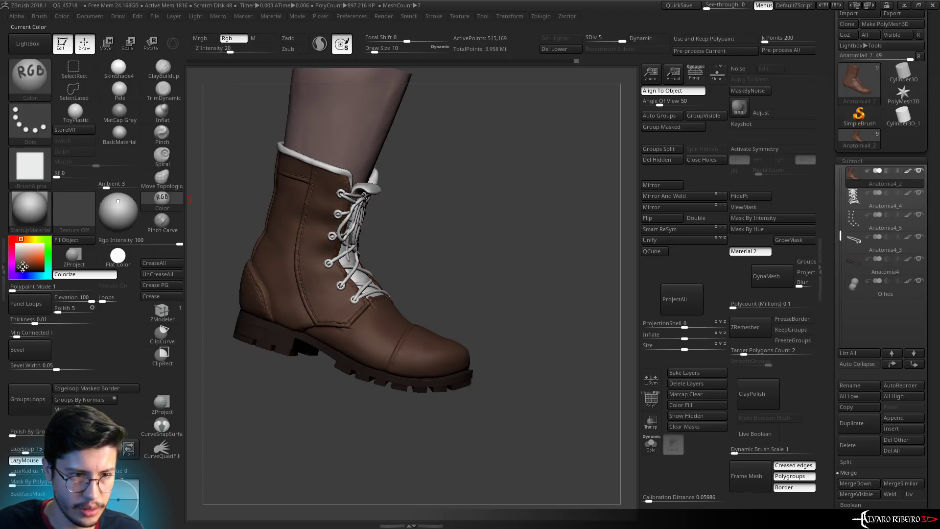
key("s")
left_click_drag(432, 365, 460, 364)
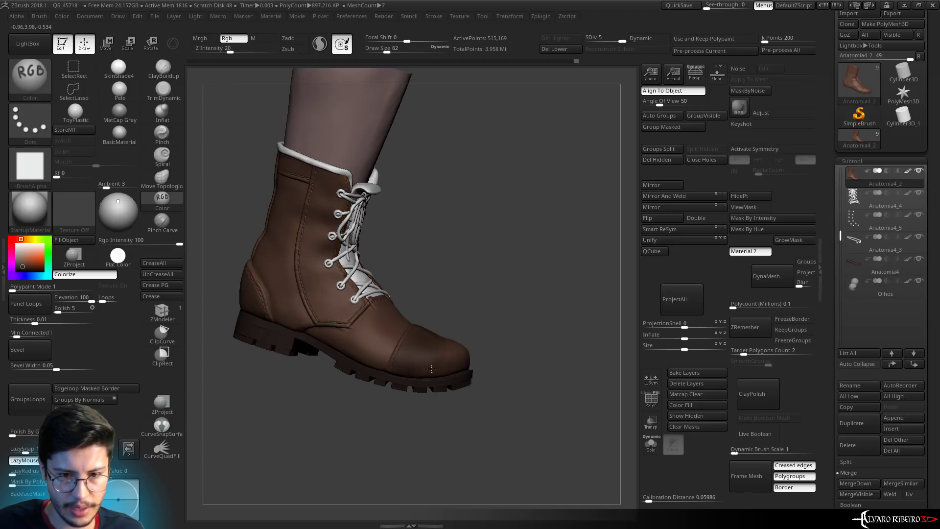
left_click_drag(505, 289, 481, 284)
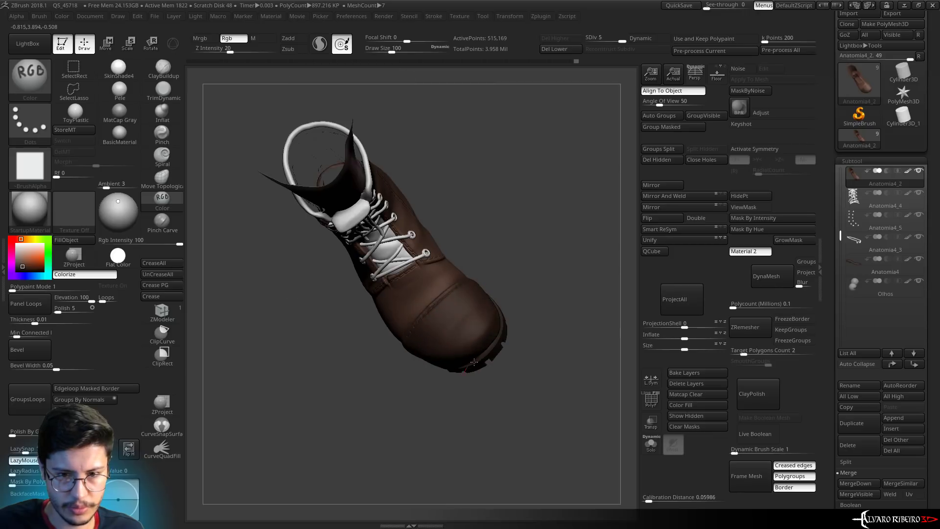
left_click_drag(474, 363, 348, 249)
key("s")
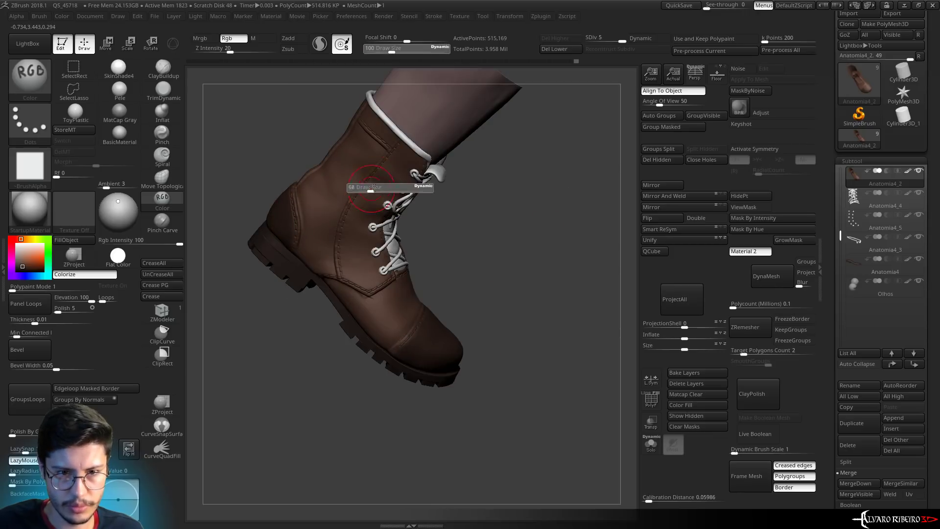
left_click_drag(390, 189, 382, 189)
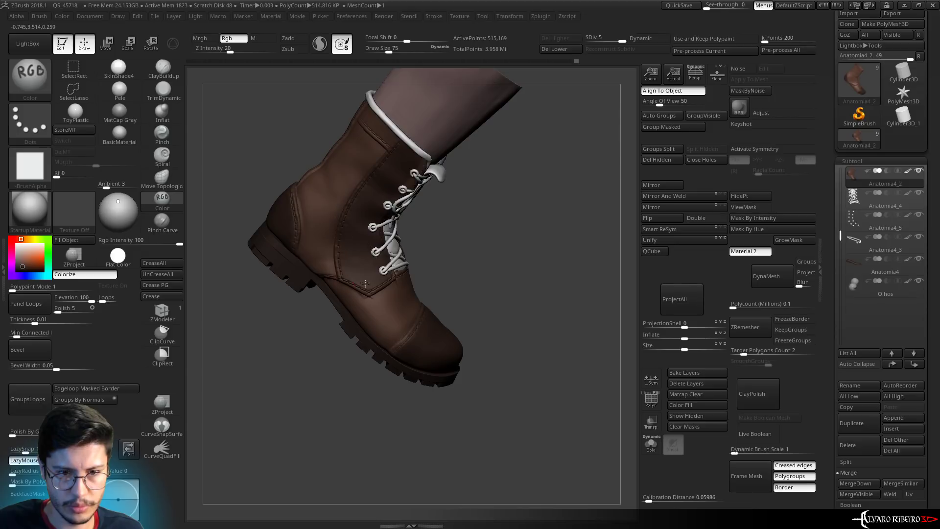
left_click_drag(365, 283, 390, 240)
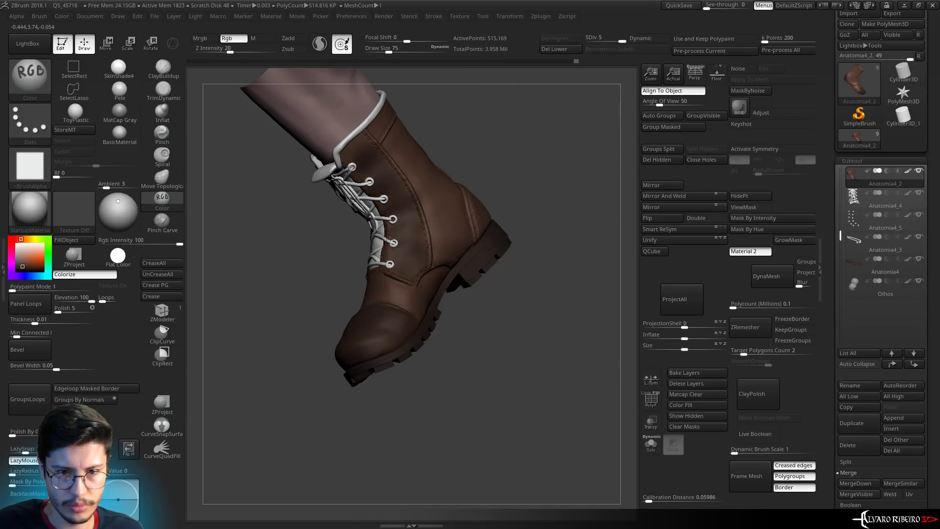
Clear the texture on the cuff and fill the laces subtool with dark grey
left_click(353, 131, "alt")
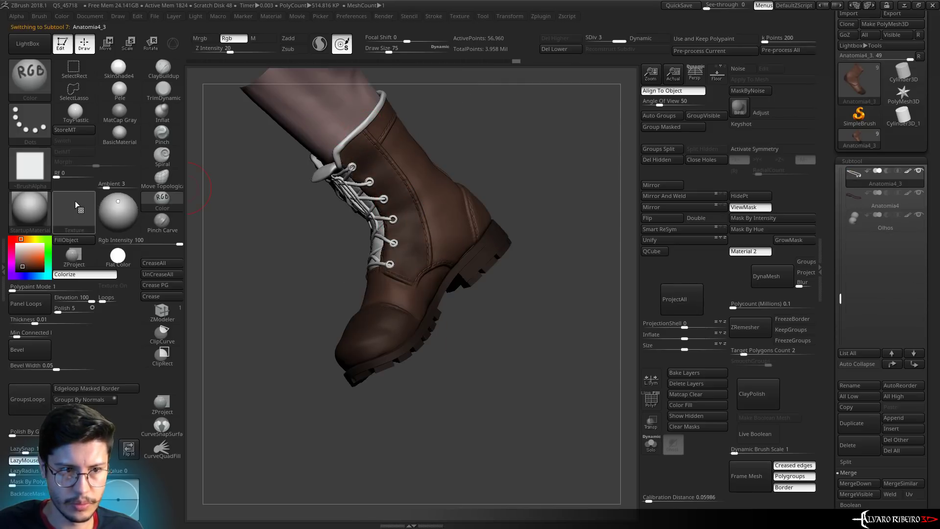
left_click(73, 215)
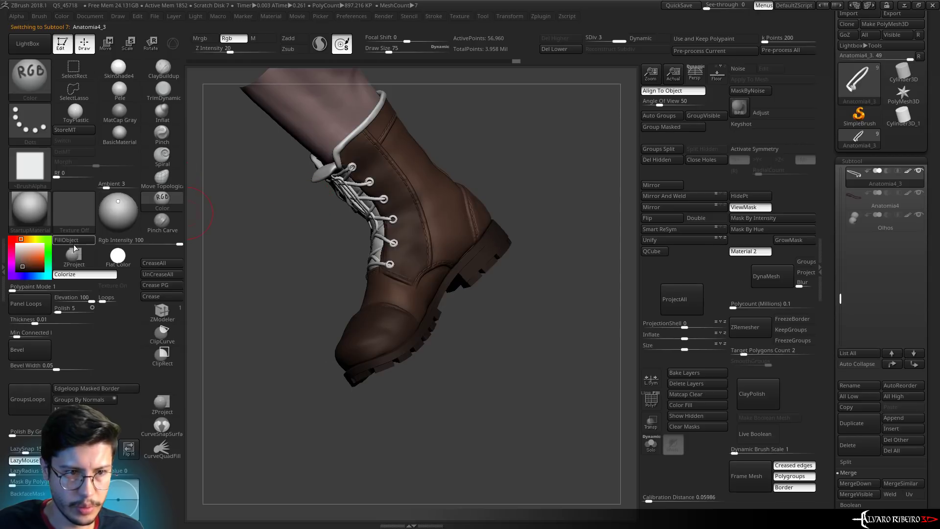
left_click_drag(235, 220, 363, 192)
left_click(345, 223, "alt")
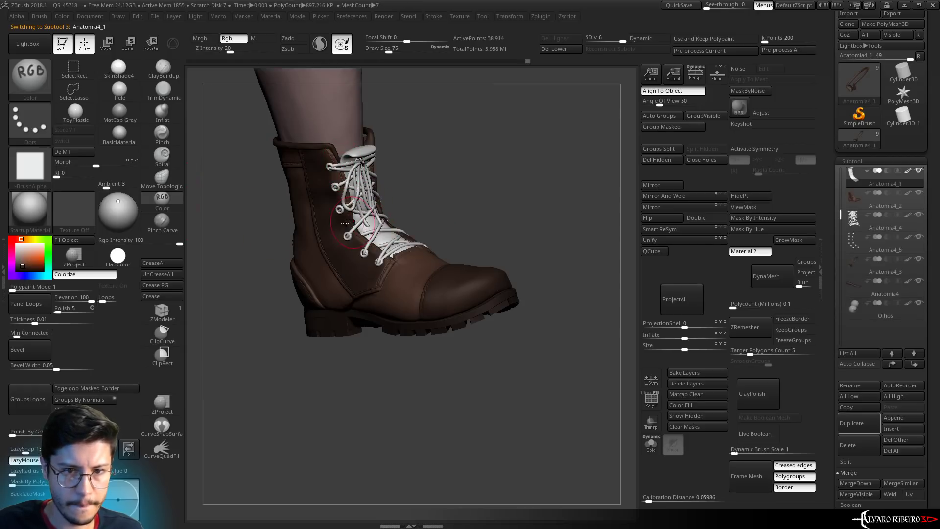
left_click(359, 169, "alt")
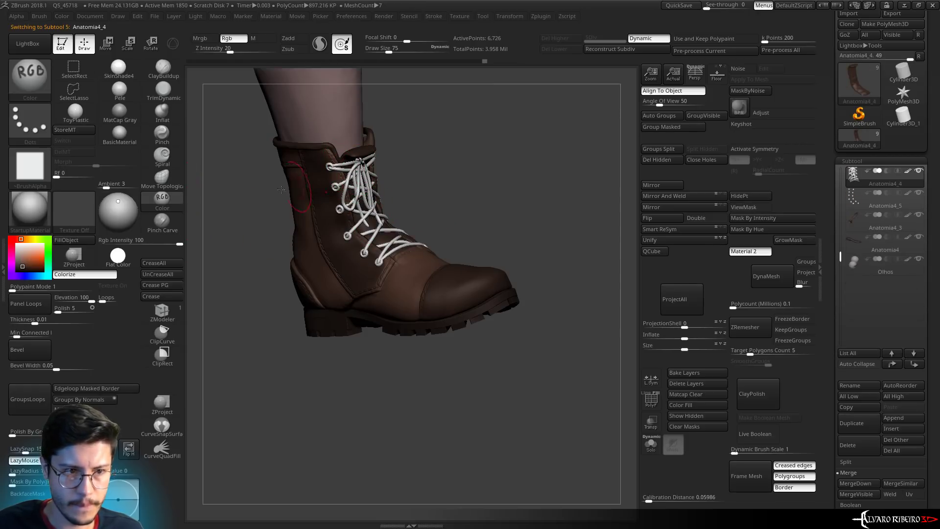
left_click(73, 240)
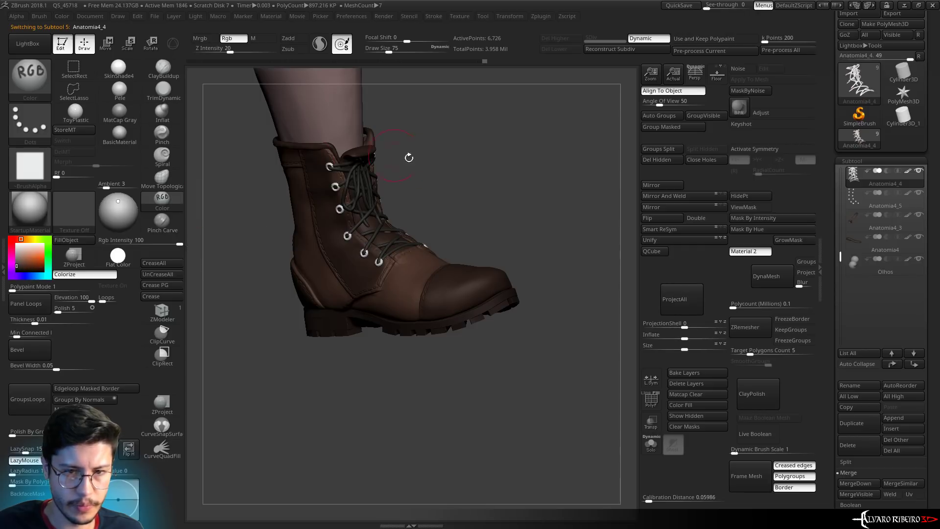
key("f")
Fill the eyelets subtool with a dark colour and view the whole boot
left_click(344, 292, "alt")
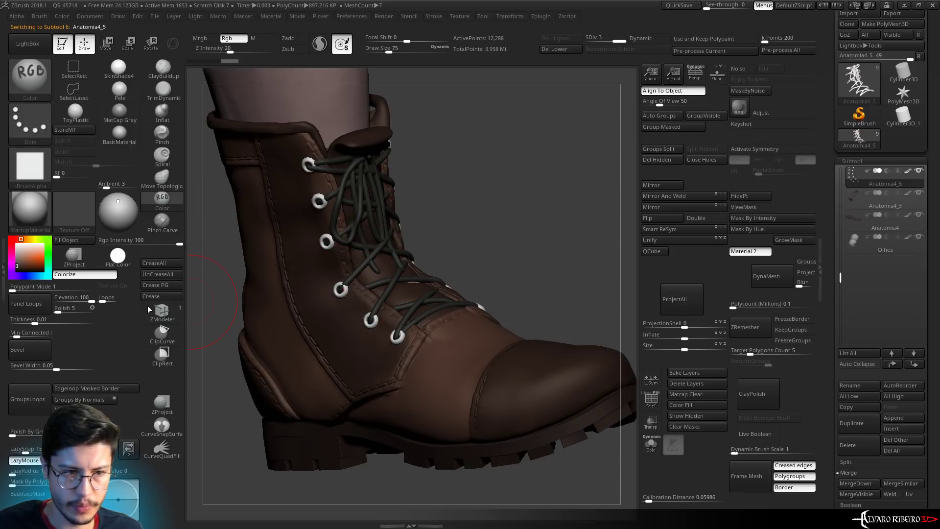
left_click(26, 240)
left_click(74, 240)
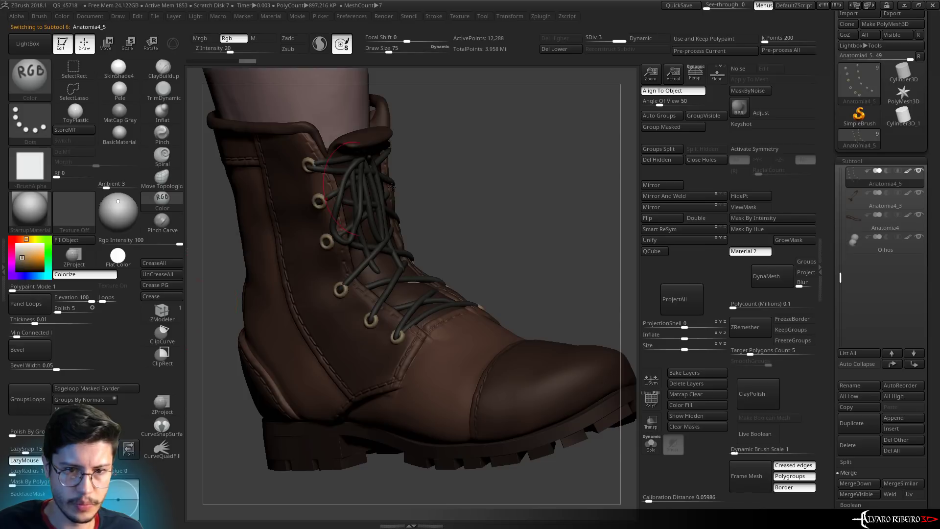
mouse_move(447, 157)
left_mouse_down()
mouse_move(518, 223)
mouse_move(523, 189)
mouse_move(496, 182)
mouse_move(452, 305)
left_mouse_up()
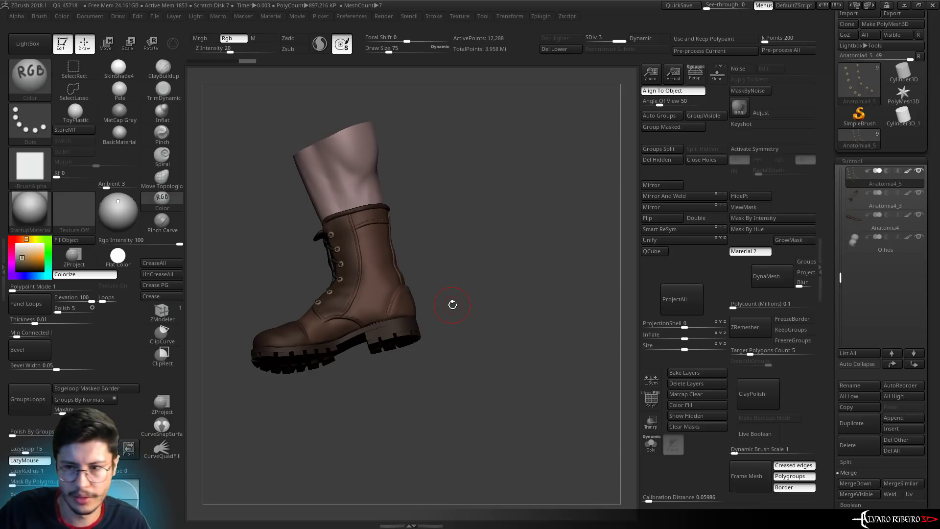
Toggle subtool visibility to bring back the ankle strap, lugged sole, leg and boot
left_click(918, 171, "shift")
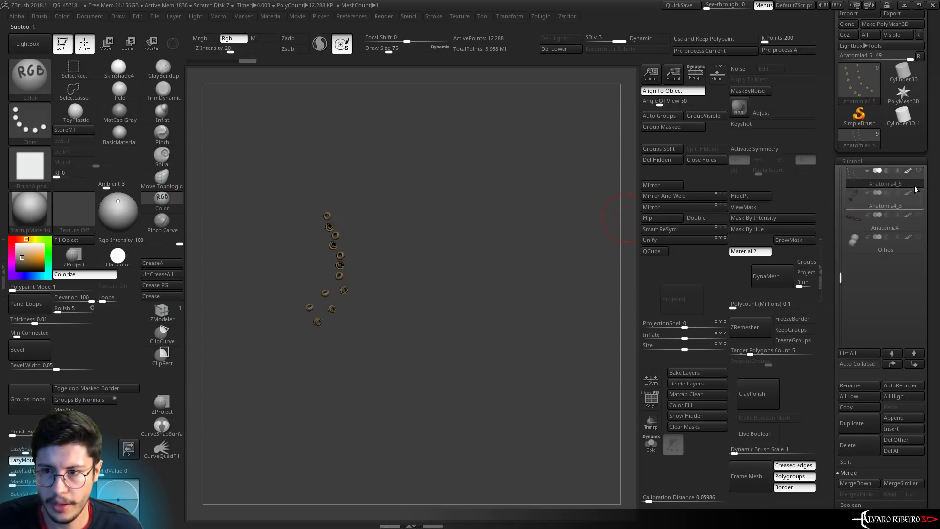
left_click(918, 171, "shift")
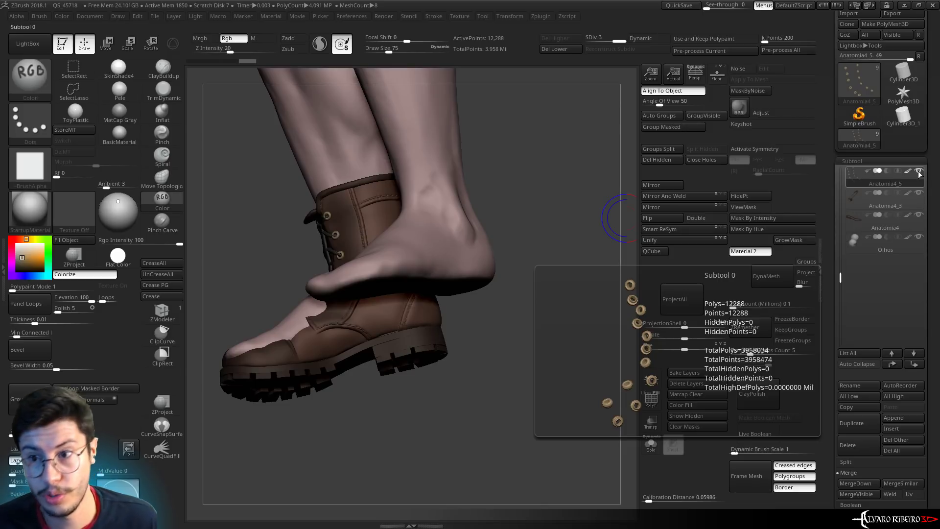
left_click(919, 171, "shift")
left_click(919, 172, "shift")
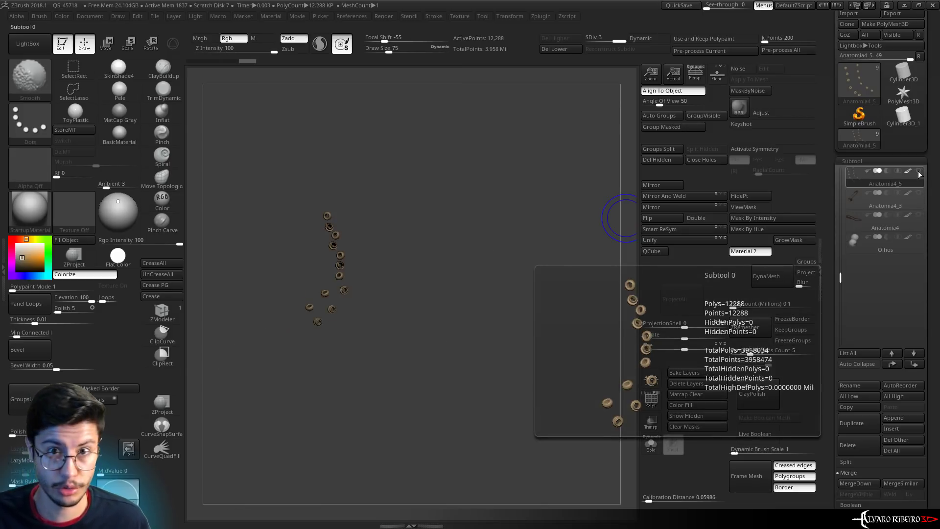
left_click(919, 171, "shift")
left_click(919, 171, "shift")
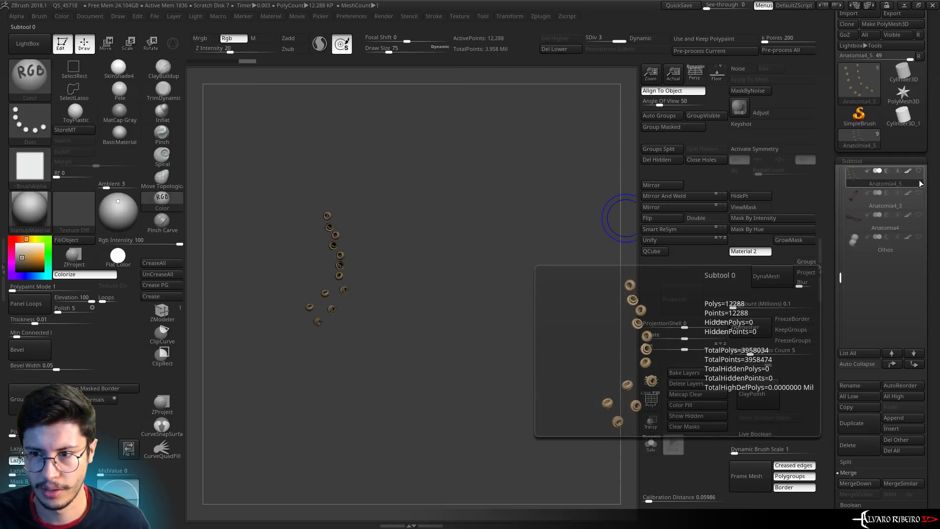
left_click(919, 193)
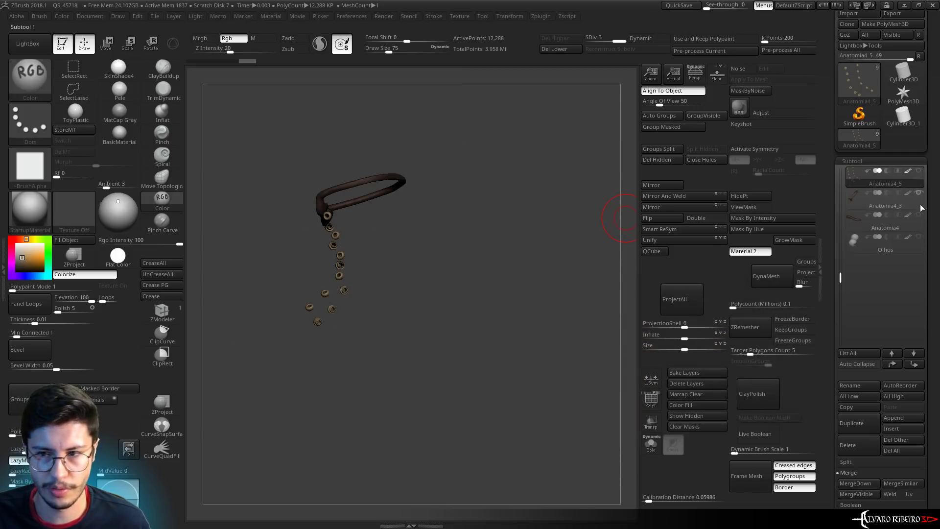
left_click(920, 215)
mouse_move(881, 176)
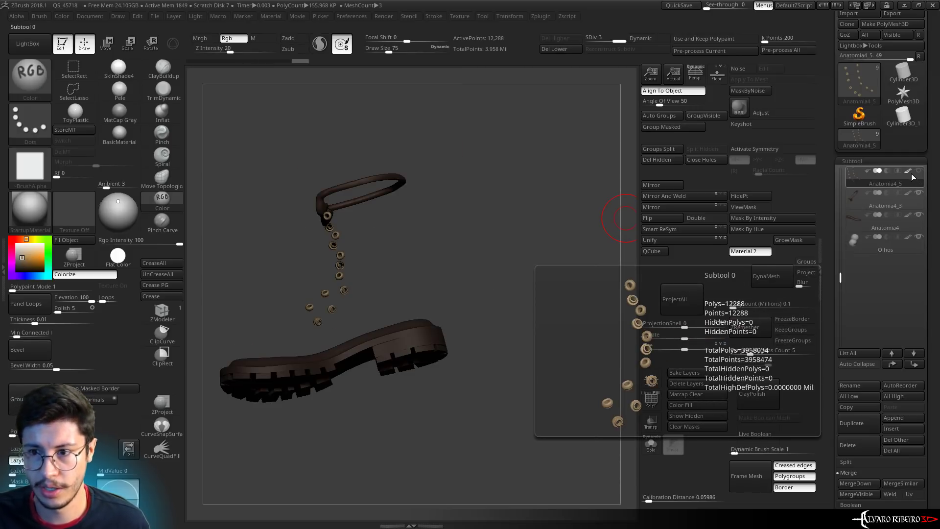
left_click(918, 174, "shift")
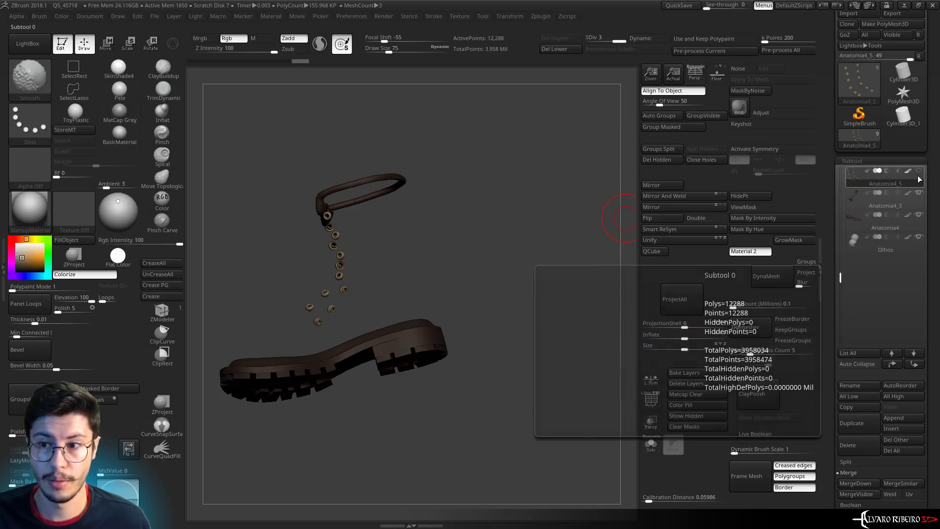
left_click_drag(597, 167, 597, 216)
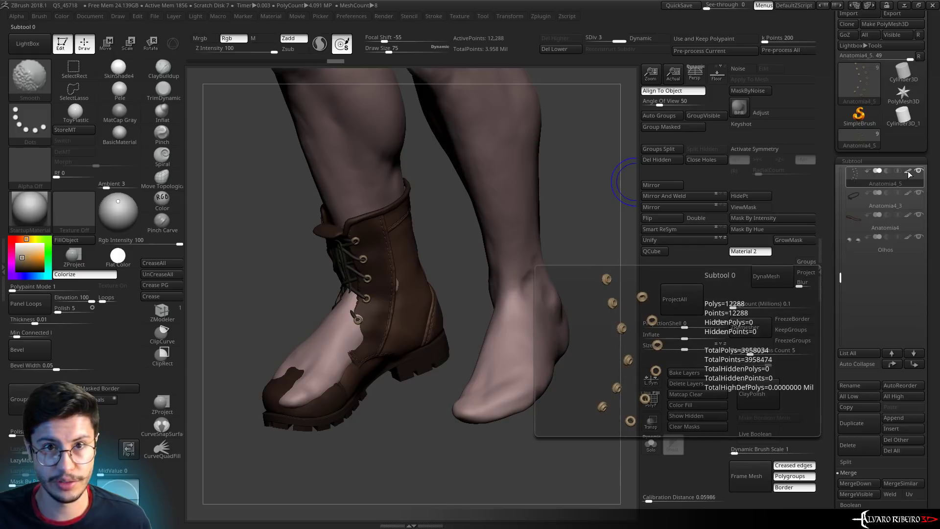
Hide the boot's polypaint and try a red tint before resetting it to white
left_click(908, 172, "shift")
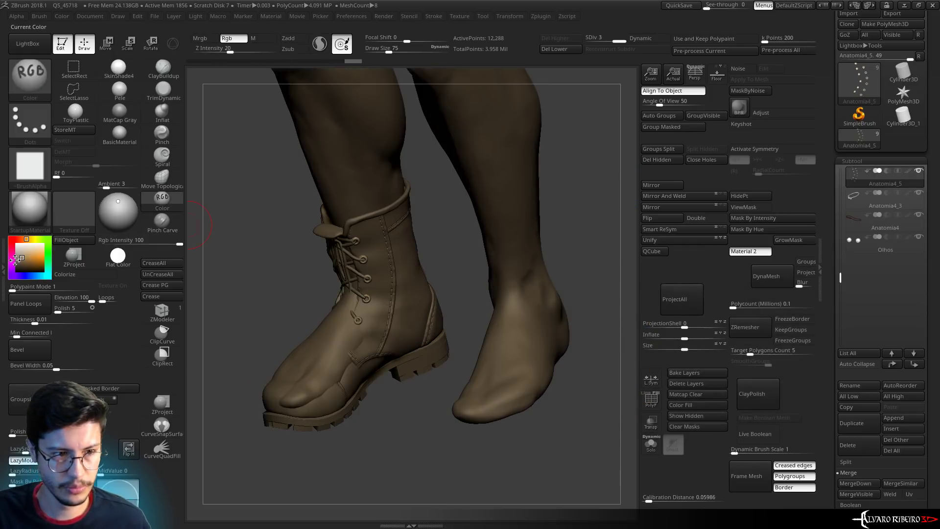
left_click(17, 245)
left_click(21, 258)
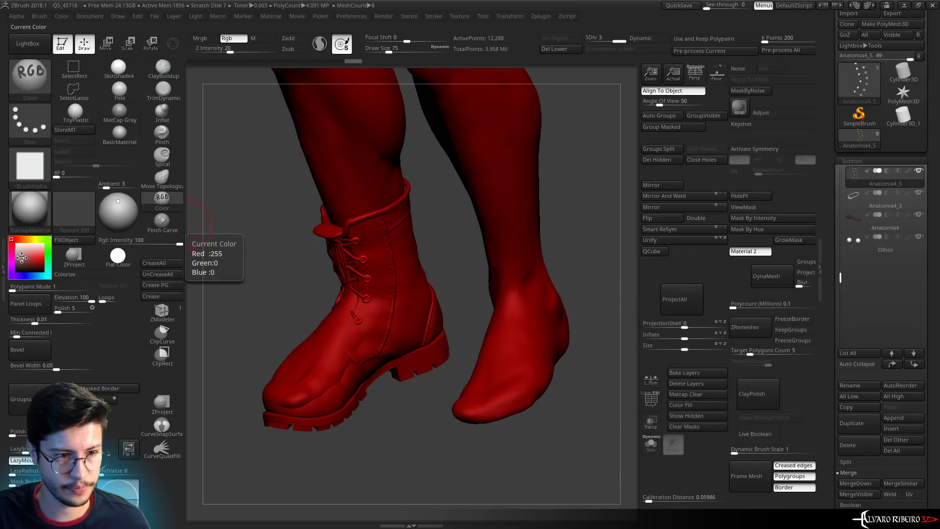
left_click(13, 239)
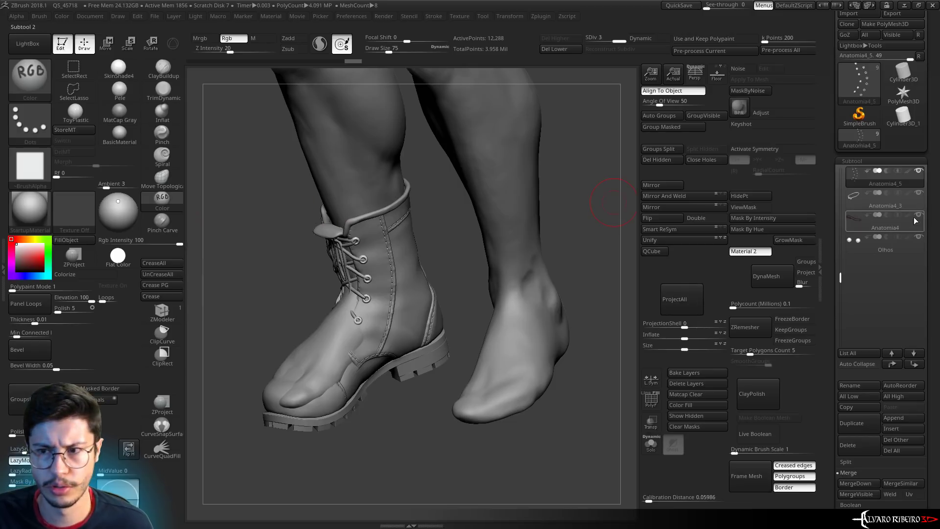
Turn polypaint display back on for the eyelets, sole, laces and main boot
left_click(908, 171)
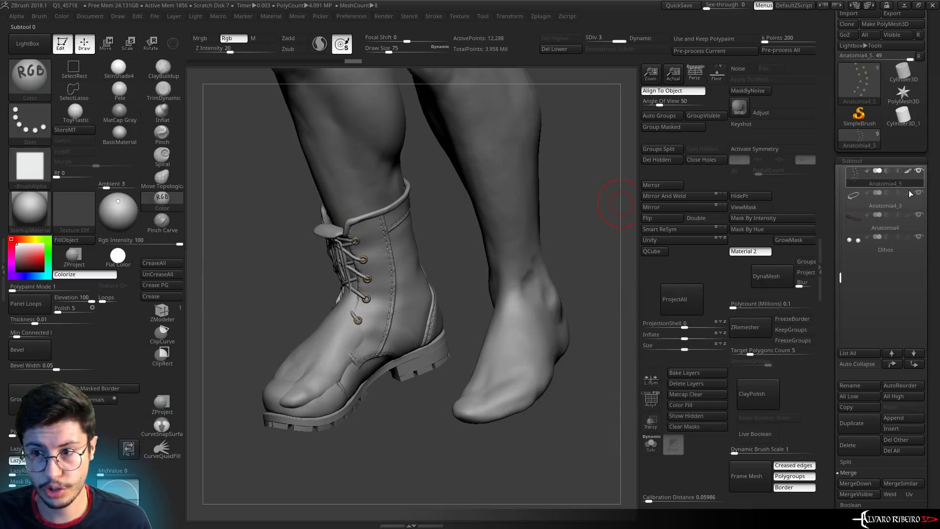
left_click(909, 215)
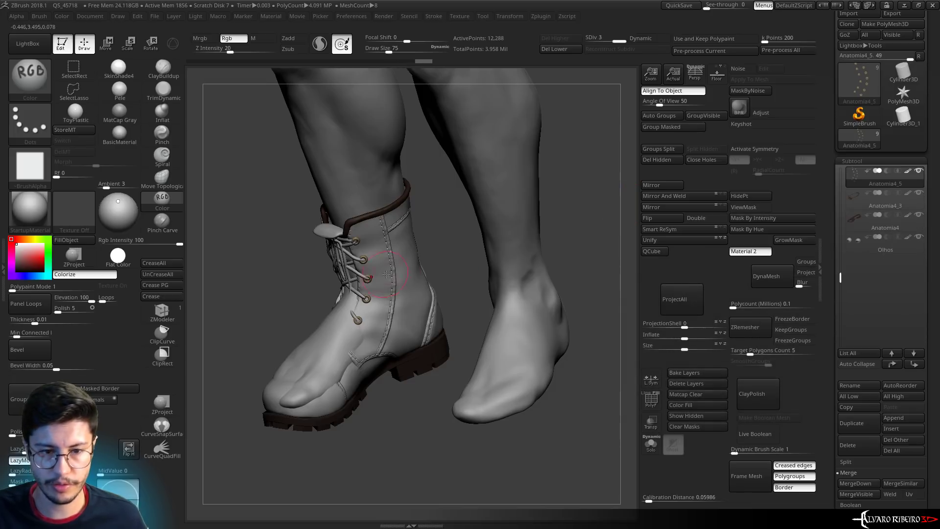
left_click_drag(842, 278, 841, 200)
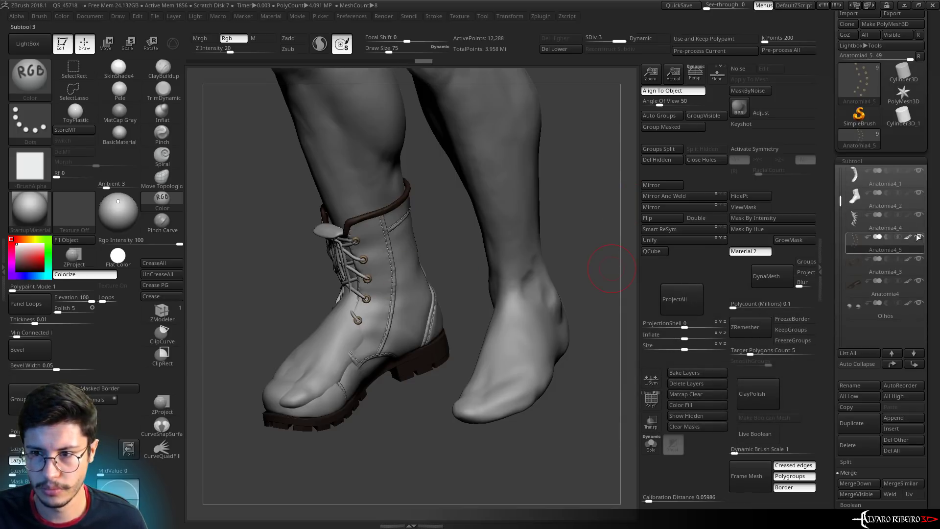
left_click(910, 216)
left_click(909, 192)
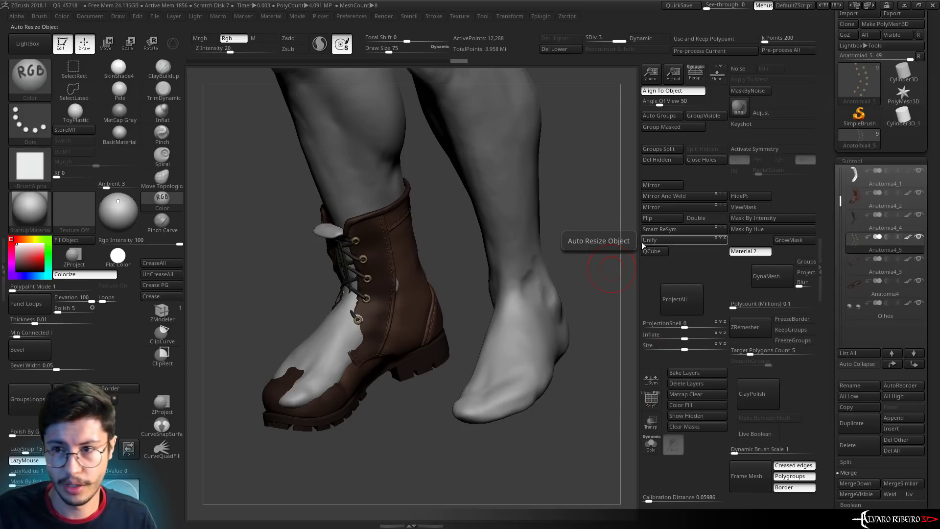
Load Cylinder3D, stand it upright and make it a PolyMesh3D
key("f")
mouse_move(902, 116)
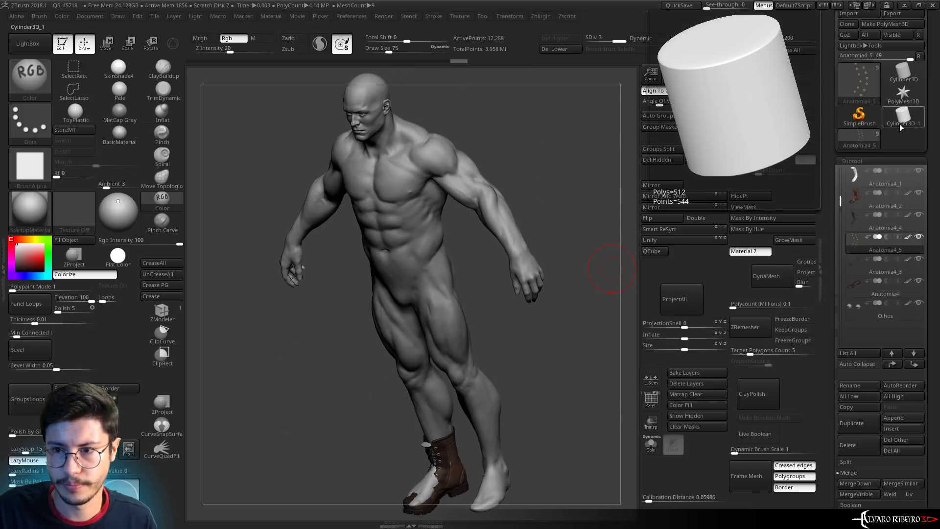
left_click(900, 125)
mouse_move(523, 277)
left_mouse_down()
mouse_move(541, 275)
mouse_move(546, 244)
left_mouse_up()
left_click(891, 24)
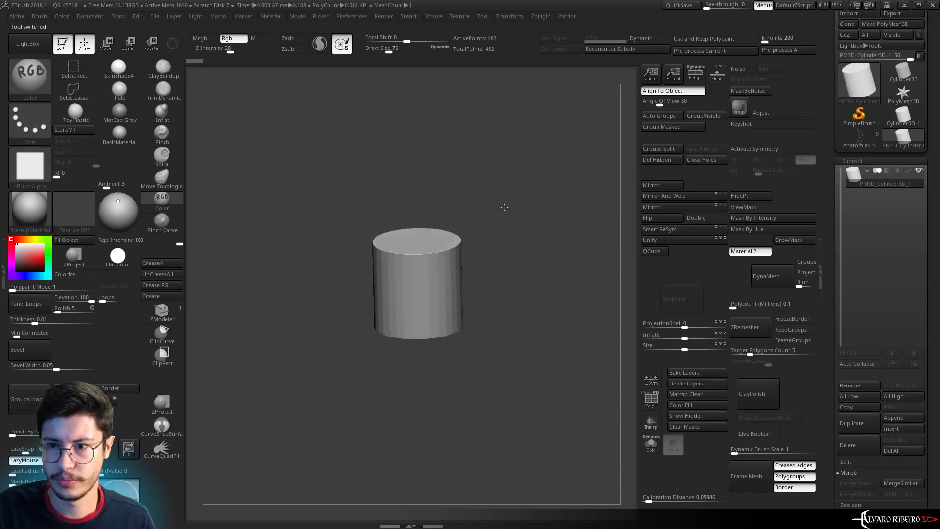
Duplicate the cylinder subtool and move the copy so the two overlap
left_click(854, 424)
key("w")
mouse_move(429, 289)
left_mouse_down()
mouse_move(500, 362)
mouse_move(581, 285)
left_mouse_up()
key("q")
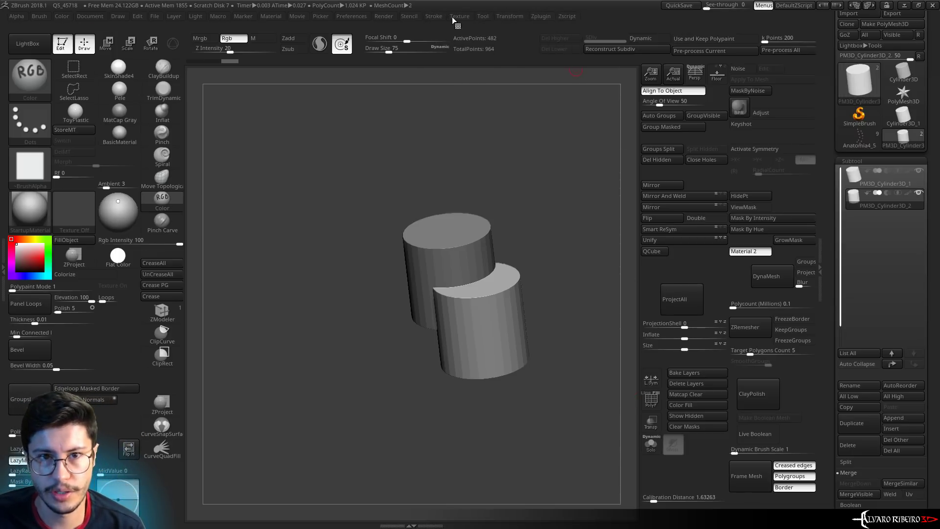
Show the Render Booleans options in the Render menu
left_click(408, 16)
left_click(380, 17)
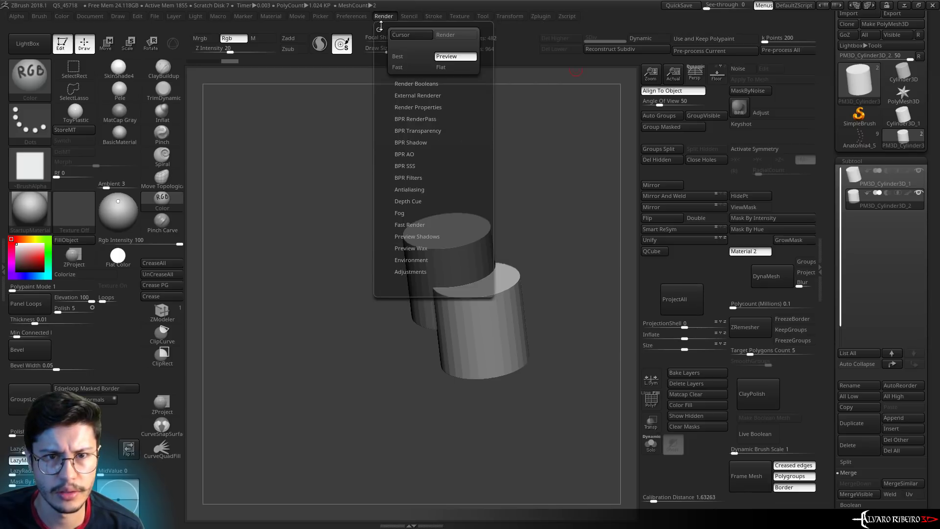
left_click(407, 85)
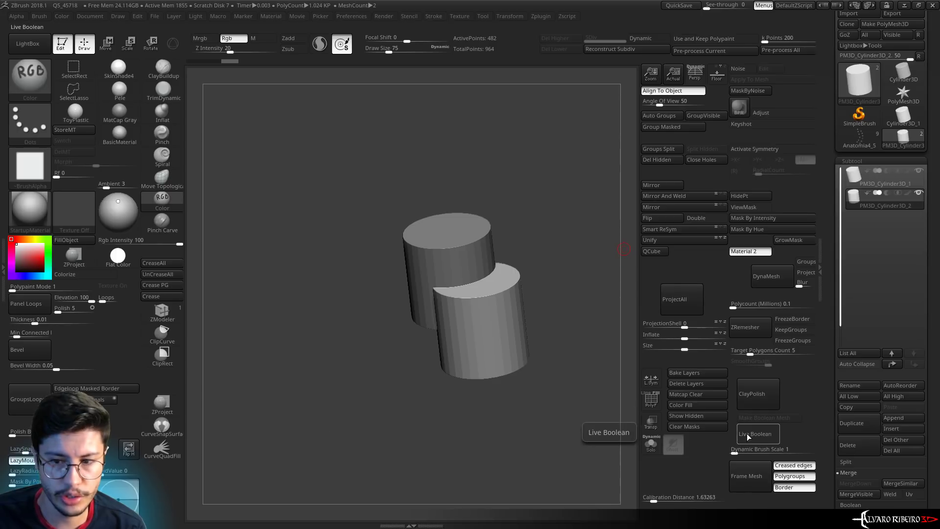
Turn on live boolean preview and inspect the cylinders by hiding and revealing parts
left_click(773, 437)
mouse_move(514, 193)
left_mouse_down()
mouse_move(545, 185)
mouse_move(543, 221)
mouse_move(572, 307)
left_mouse_up()
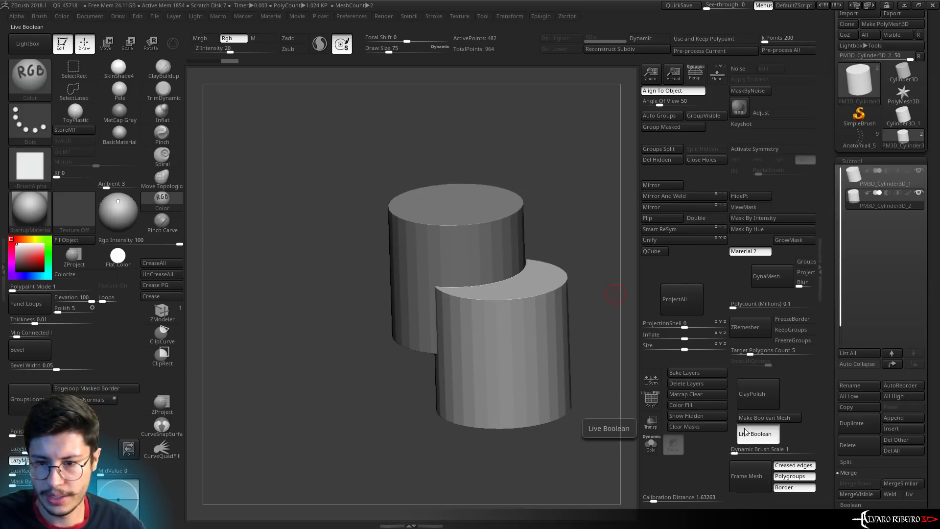
left_click(760, 417)
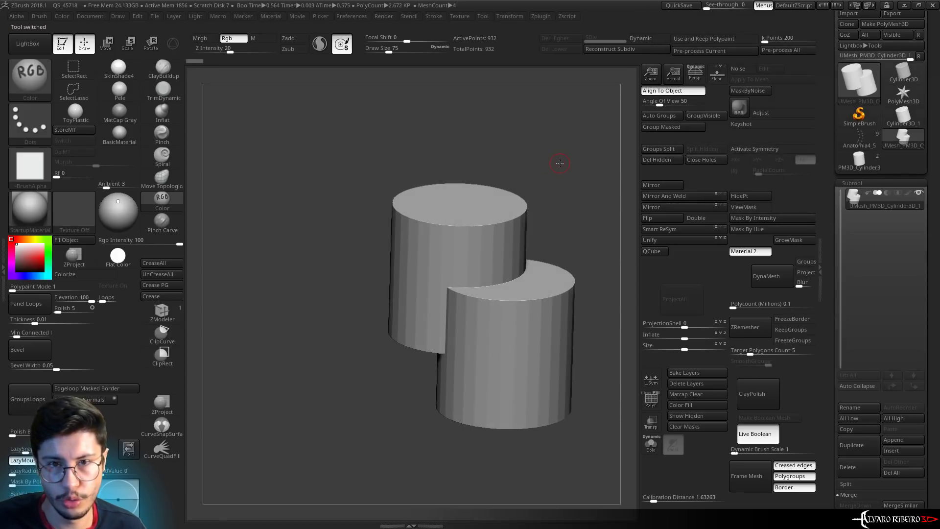
mouse_move(559, 163)
left_mouse_down("alt")
mouse_move(496, 157)
mouse_move(420, 230)
left_mouse_up("alt")
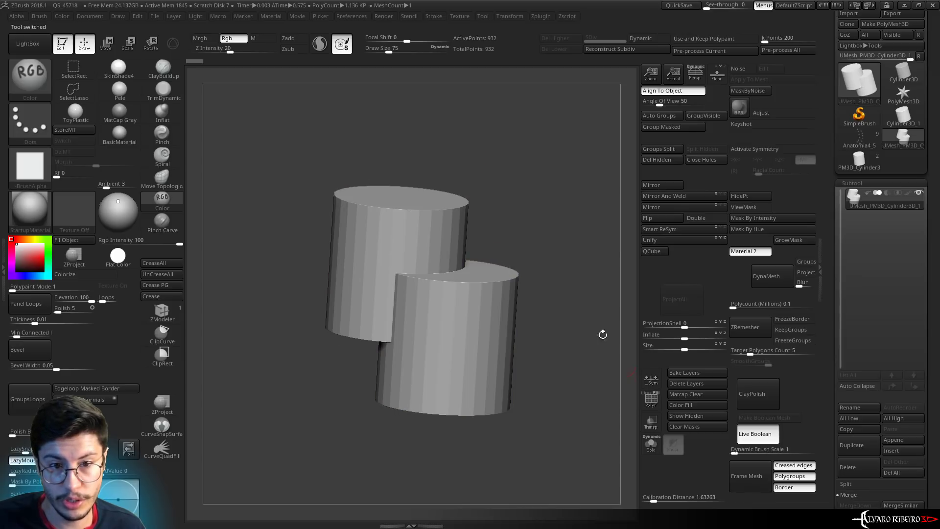
left_click_drag(570, 135, 376, 325, "ctrl+shift")
mouse_move(521, 199)
left_mouse_down()
mouse_move(560, 199)
mouse_move(535, 185)
left_mouse_up()
left_click(696, 218)
left_click(535, 185, "ctrl+shift")
left_click_drag(579, 126, 377, 463, "ctrl+shift")
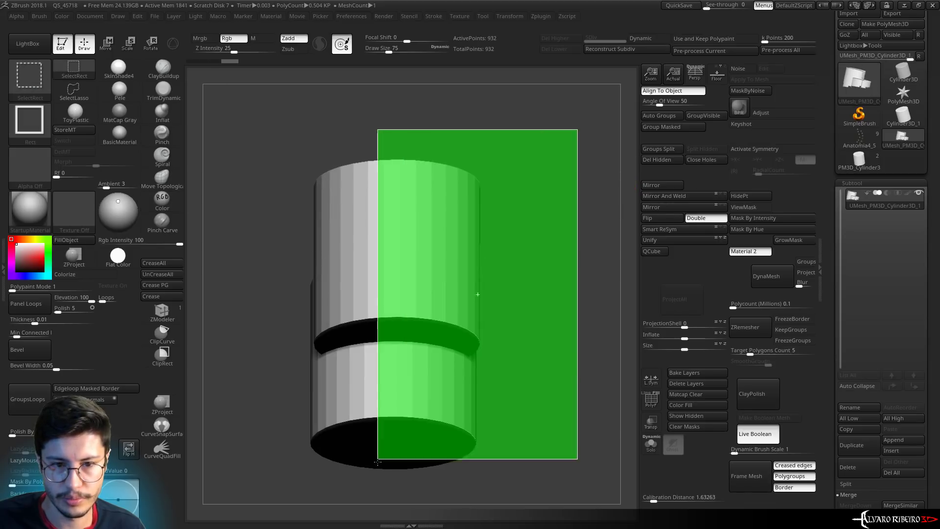
mouse_move(539, 196)
left_mouse_down()
mouse_move(557, 201)
mouse_move(549, 218)
mouse_move(566, 233)
mouse_move(497, 152)
mouse_move(612, 137)
left_mouse_up()
left_click(549, 218, "ctrl+shift")
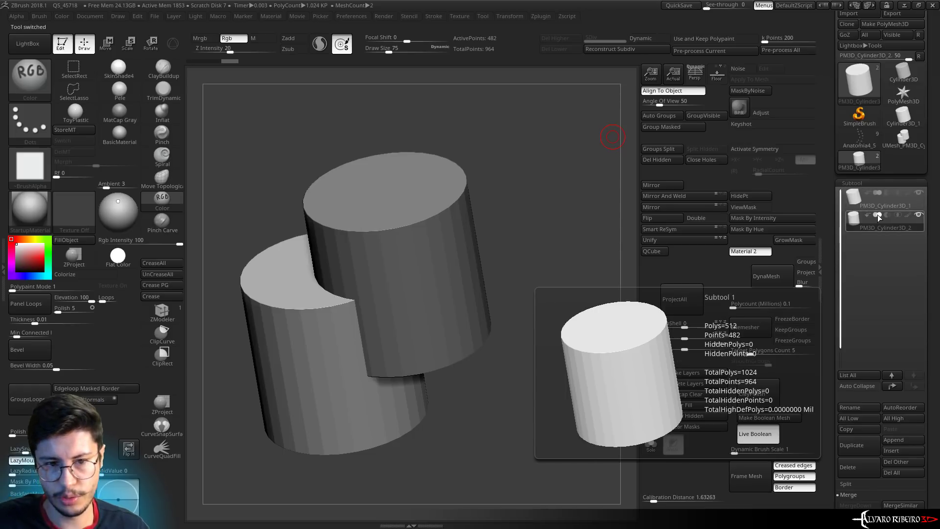
Set the second cylinder's boolean mode to subtract, then to intersection
left_click(888, 215)
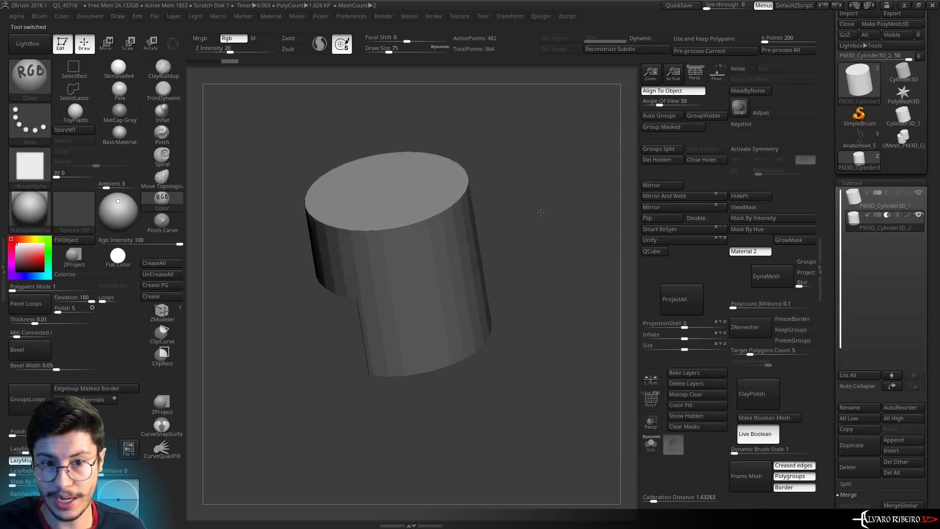
mouse_move(612, 147)
left_mouse_down()
mouse_move(580, 191)
mouse_move(373, 258)
left_mouse_up()
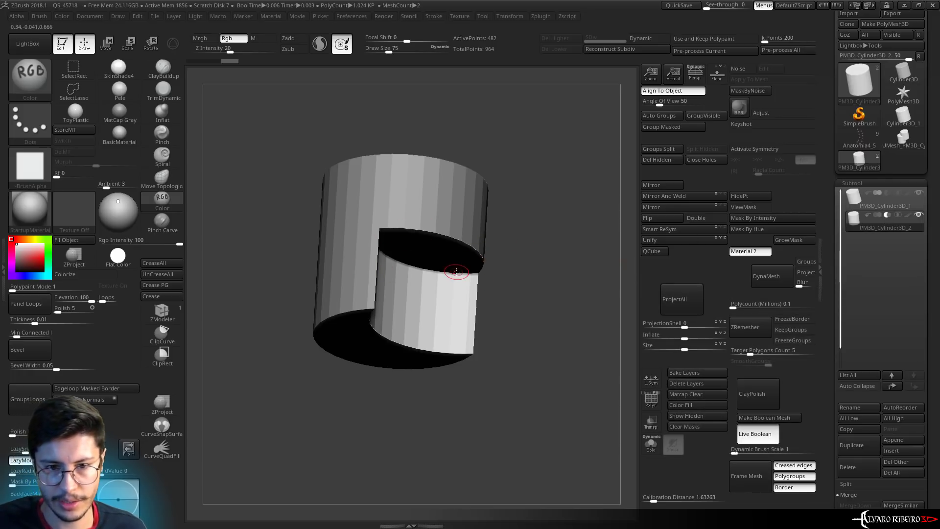
left_click_drag(519, 260, 544, 252)
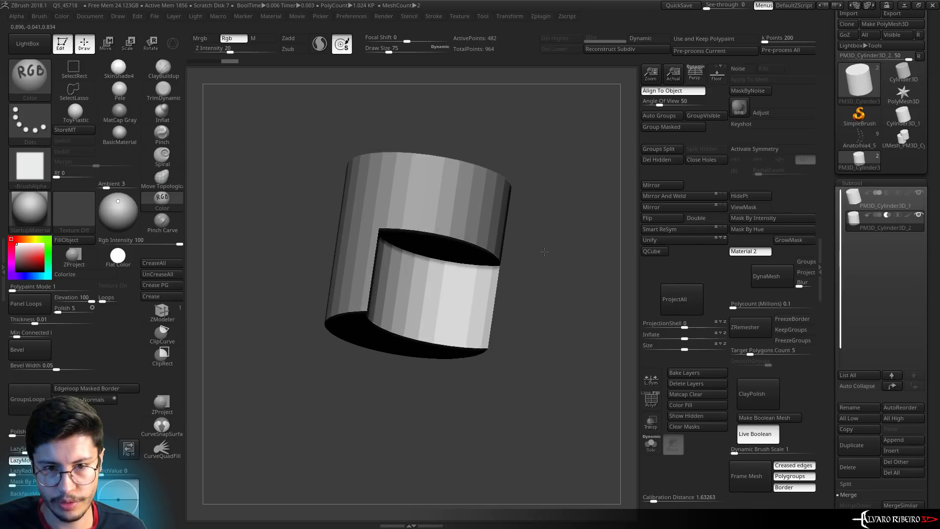
left_click(897, 216)
left_click(895, 216)
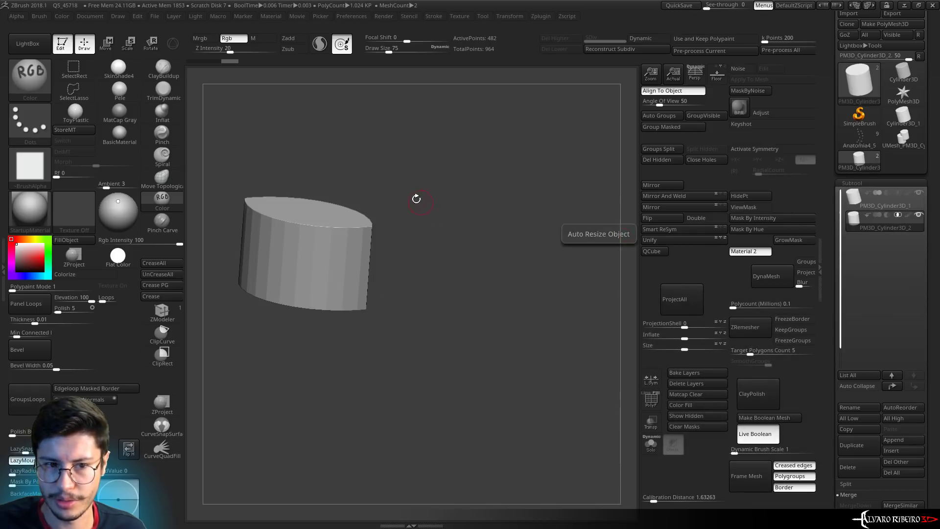
From a see-through side view, generate the boolean mesh of the two cylinders
left_click(644, 430)
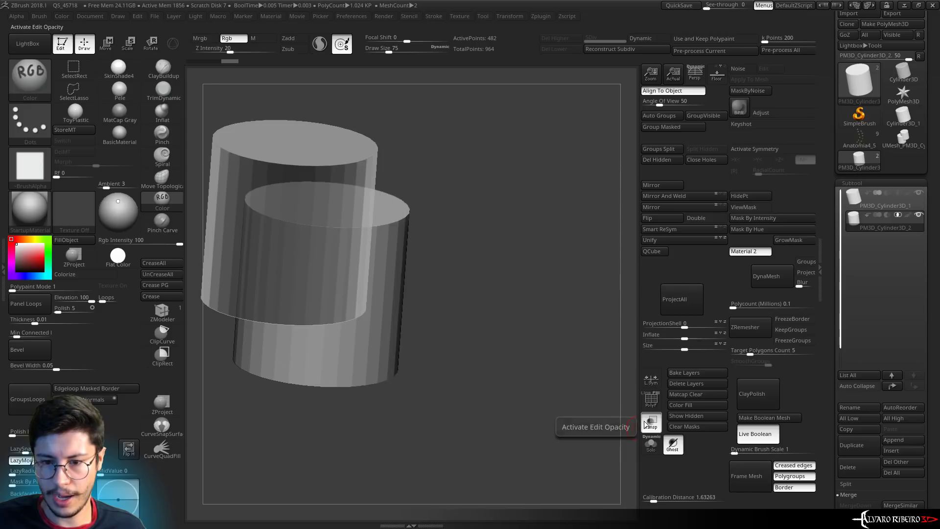
key("shift+f")
left_click_drag(541, 338, 584, 361)
left_click(648, 406)
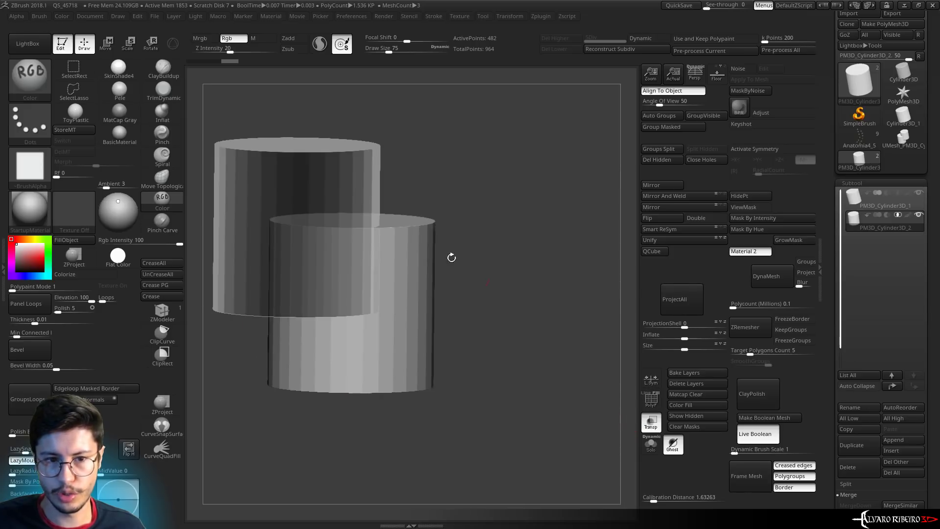
left_click_drag(539, 198, 530, 191, "shift")
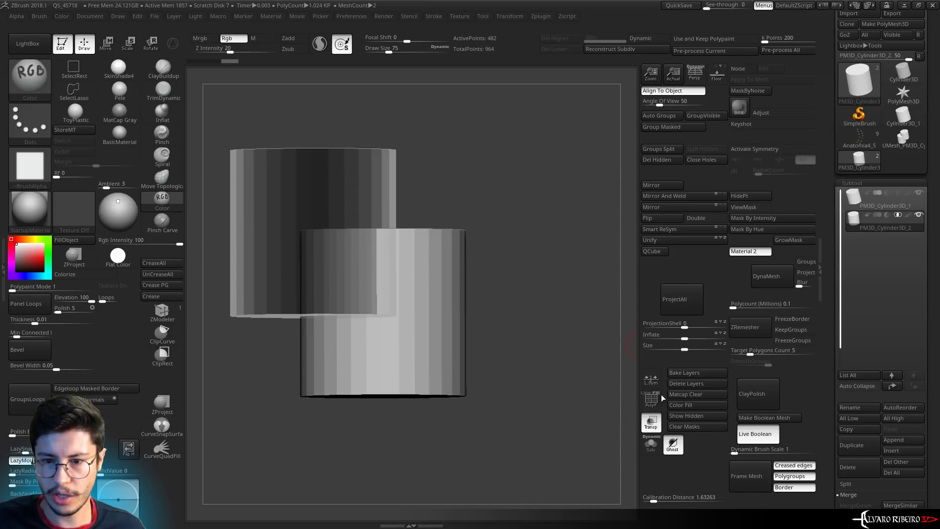
left_click(651, 421)
left_click(781, 418)
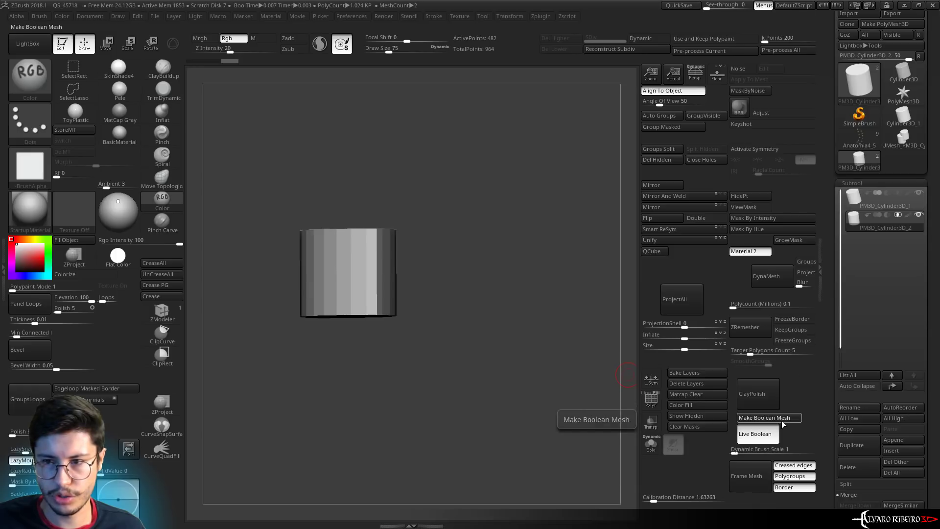
Step from the UMesh boolean result through Cylinder3D_1 back to the Anatomia4_5 figure
left_click_drag(474, 233, 466, 250)
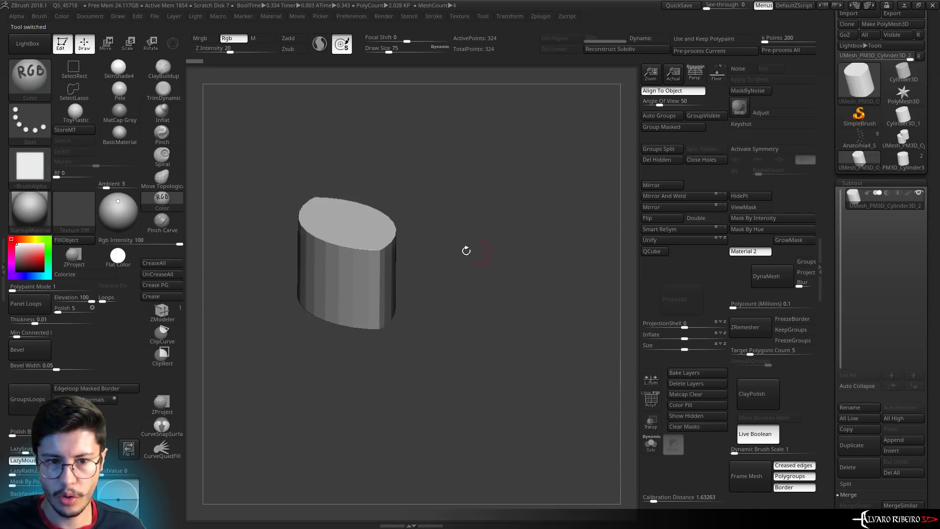
left_click(650, 402)
left_click(906, 138)
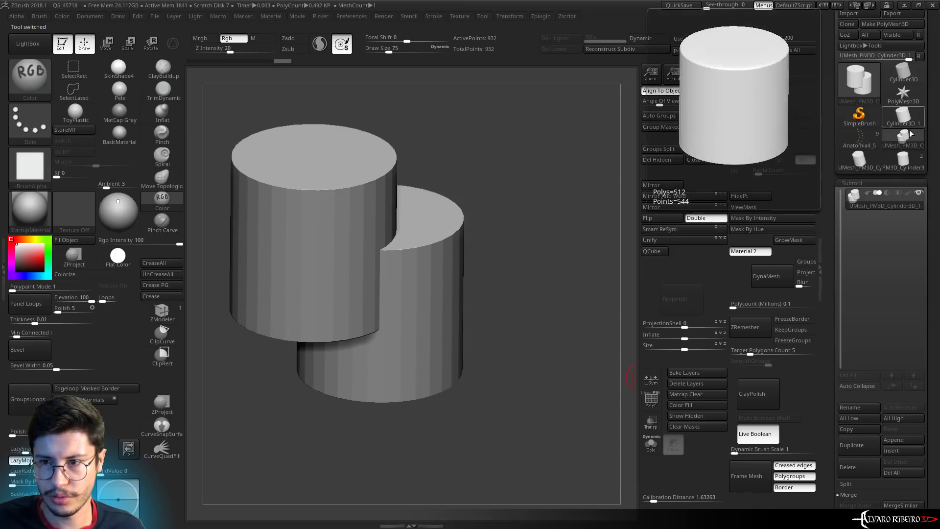
left_click(903, 117)
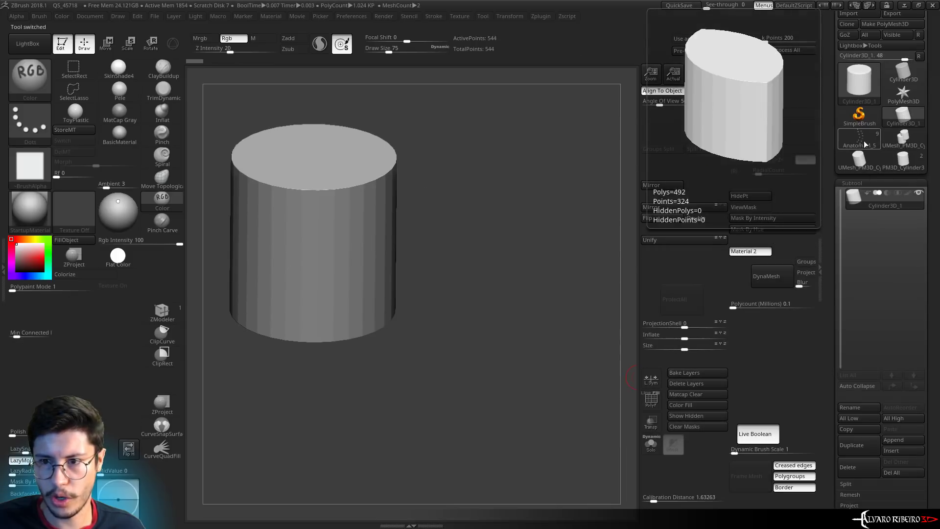
left_click(864, 142)
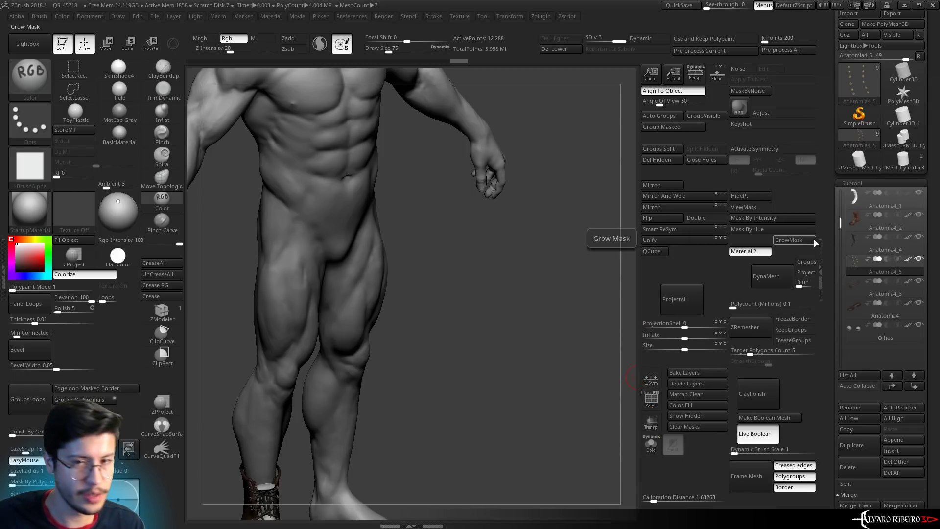
Select the white boot shaft subtool Anatomia4_1 and fill it with brown
mouse_move(447, 216)
left_mouse_down()
mouse_move(492, 273)
mouse_move(514, 272)
left_mouse_up()
key("f")
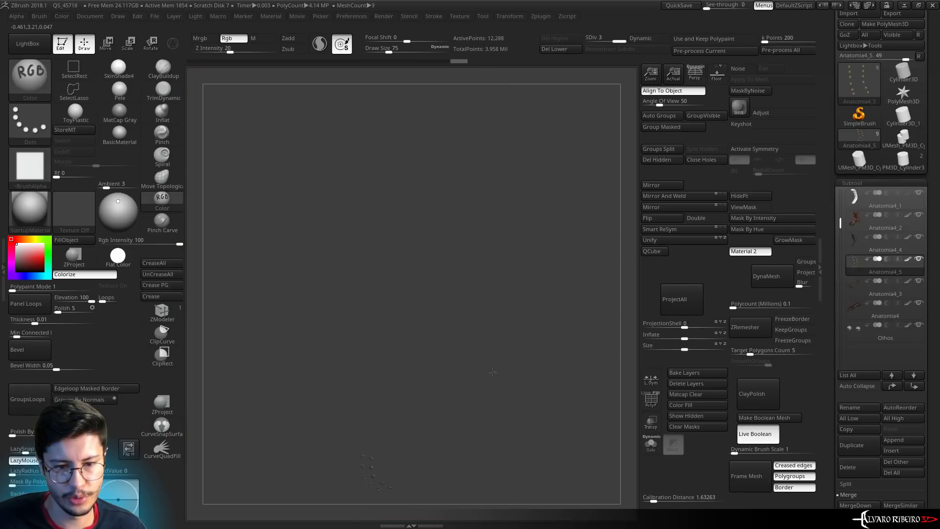
scroll(881, 221, "up", 3)
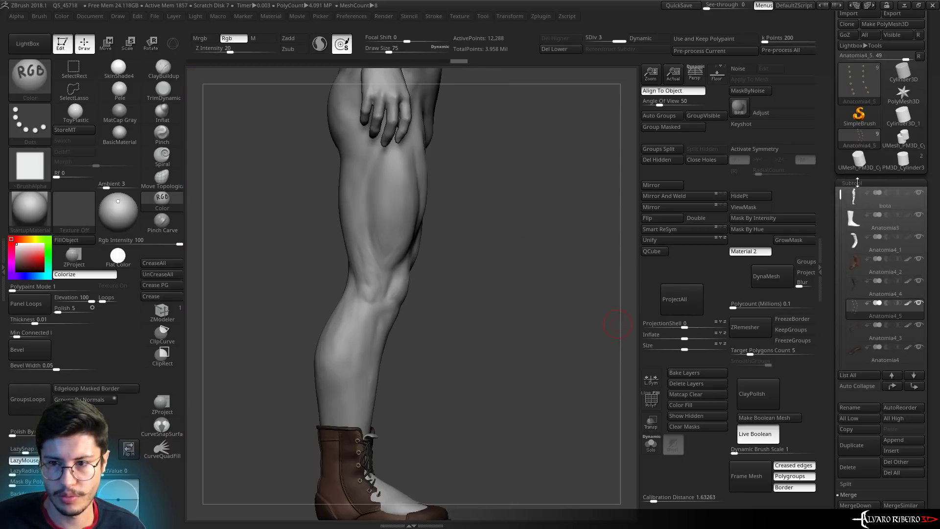
left_click(919, 214)
left_click(919, 192)
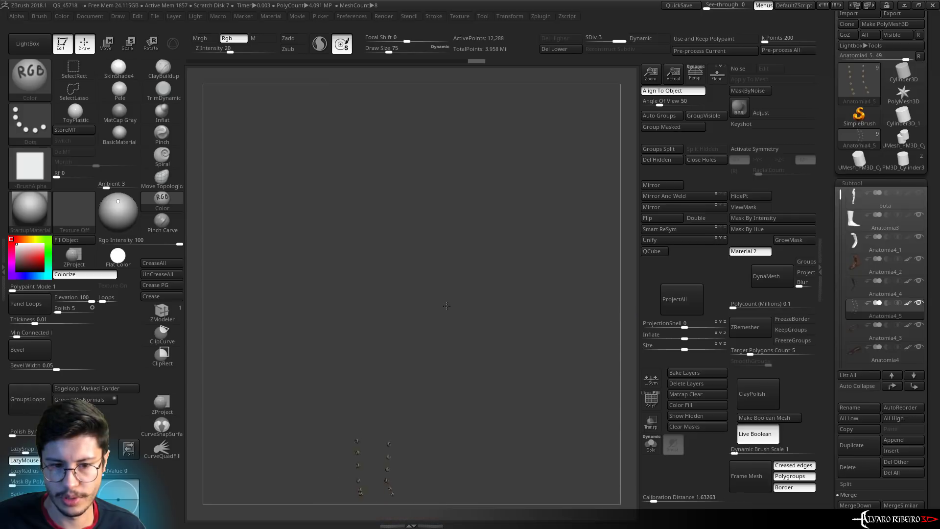
left_click(885, 243)
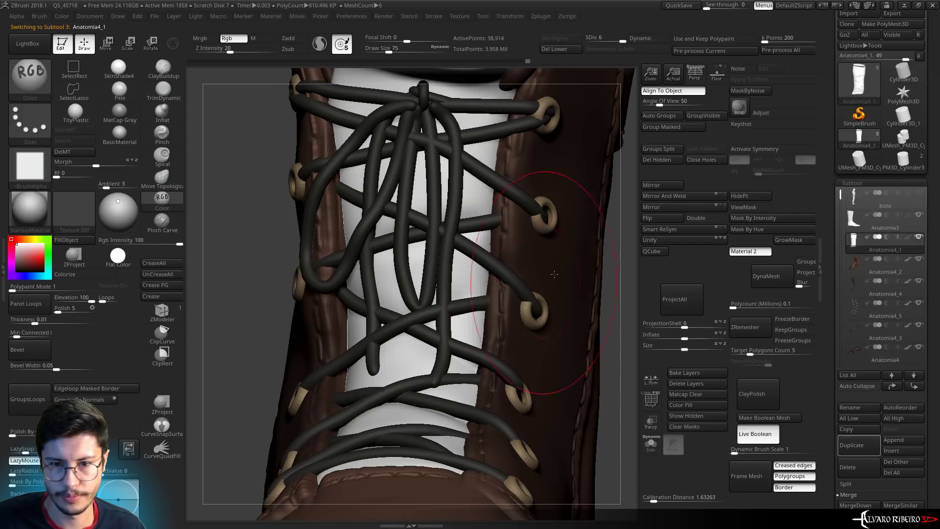
left_click(74, 274)
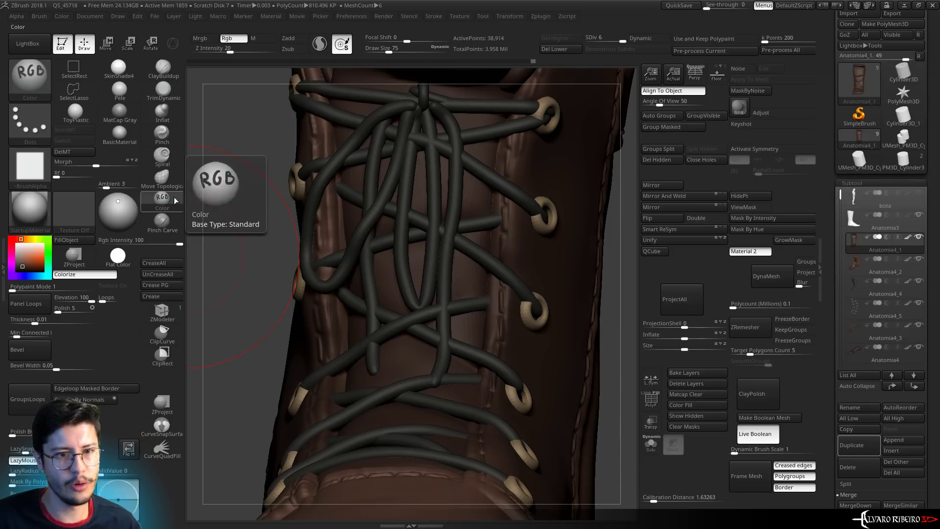
Use Solo to inspect the tongue and main boot body, then show all parts again
key("alt+s")
key("alt+s")
left_click(482, 216, "alt")
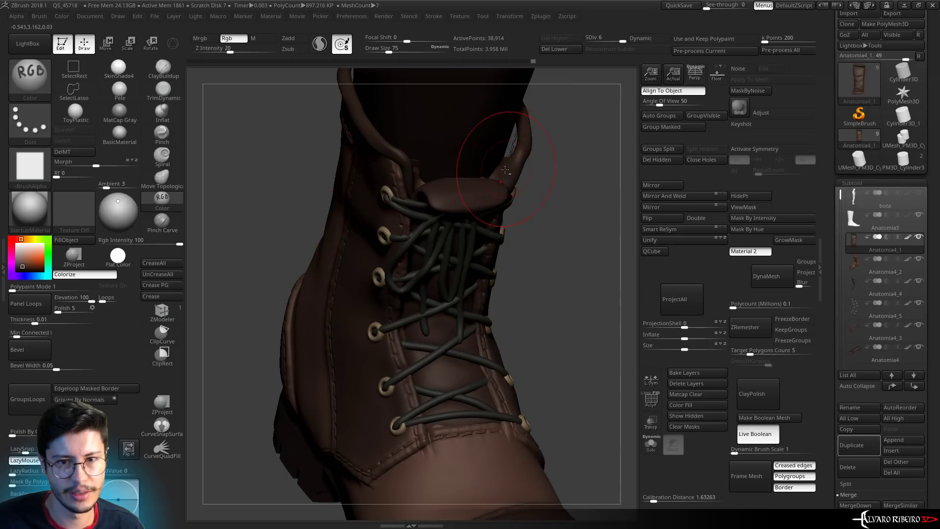
left_click(651, 443)
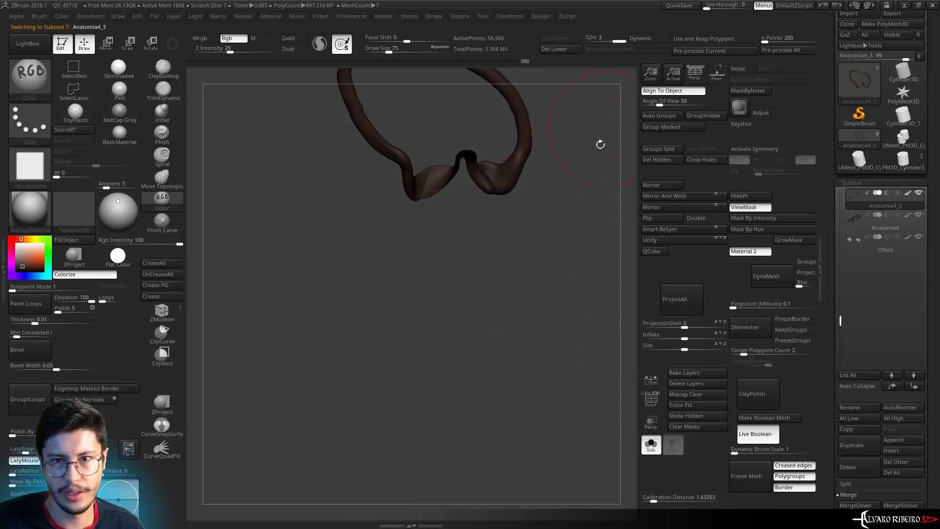
key("f")
scroll(856, 233, "up", 2)
scroll(859, 240, "up", 3)
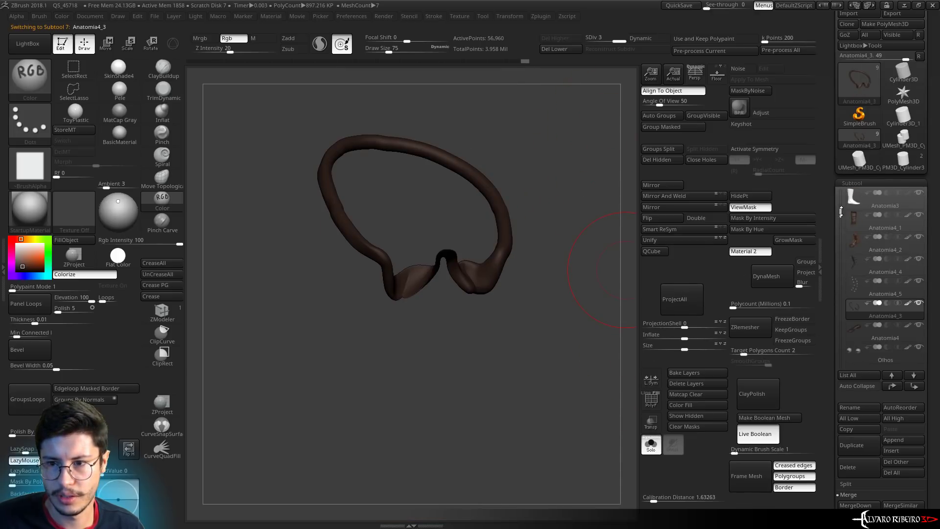
left_click(857, 240)
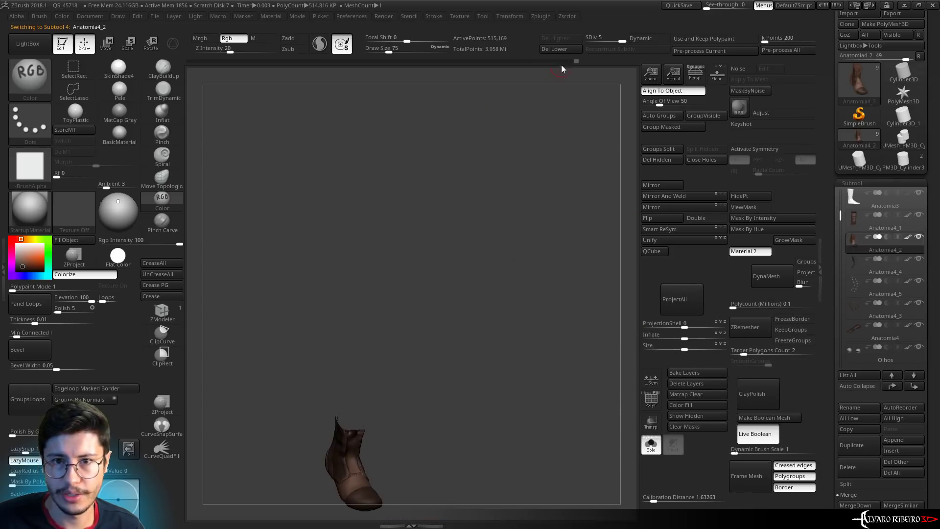
left_click(565, 49)
key("f")
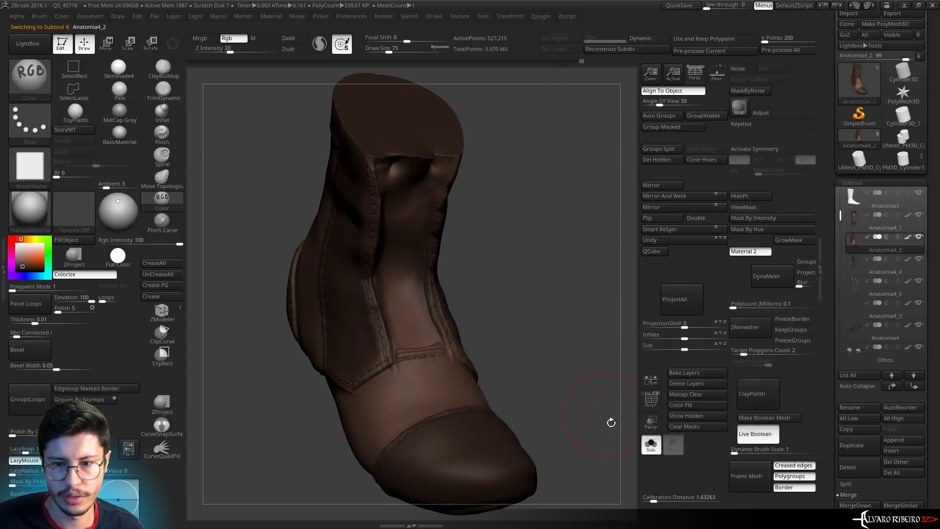
left_click(645, 437)
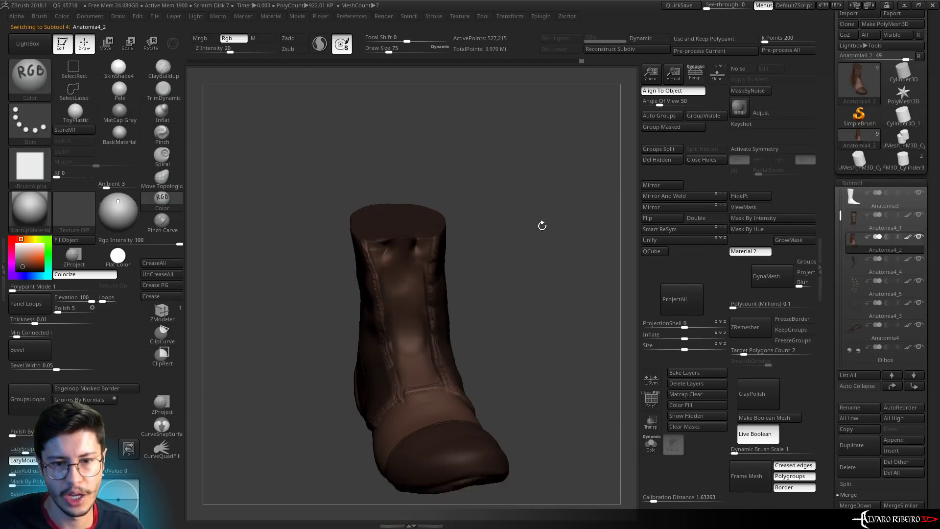
mouse_move(578, 204)
left_mouse_down()
mouse_move(555, 212)
mouse_move(575, 252)
mouse_move(460, 238)
mouse_move(515, 218)
left_mouse_up()
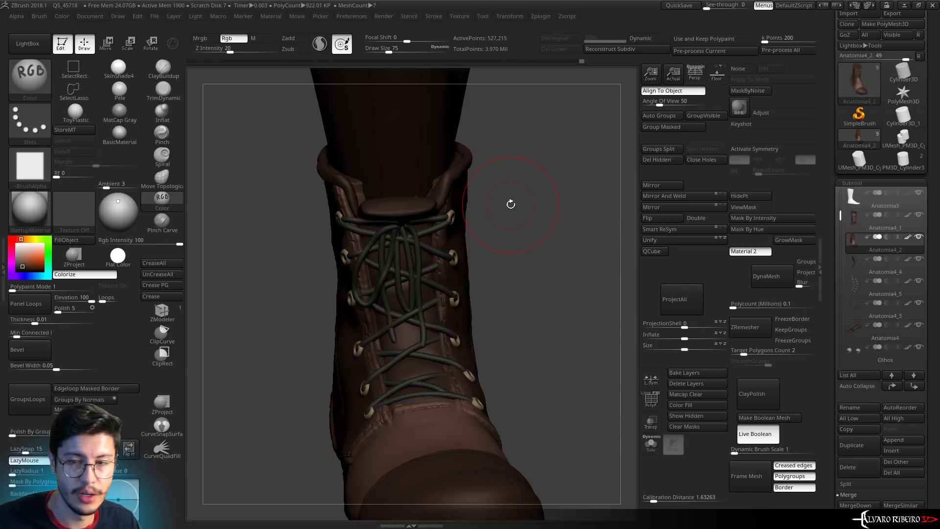
Load Leather_Tile.jpg from the Tecido alphas folder as the surface noise pattern
left_click(738, 69)
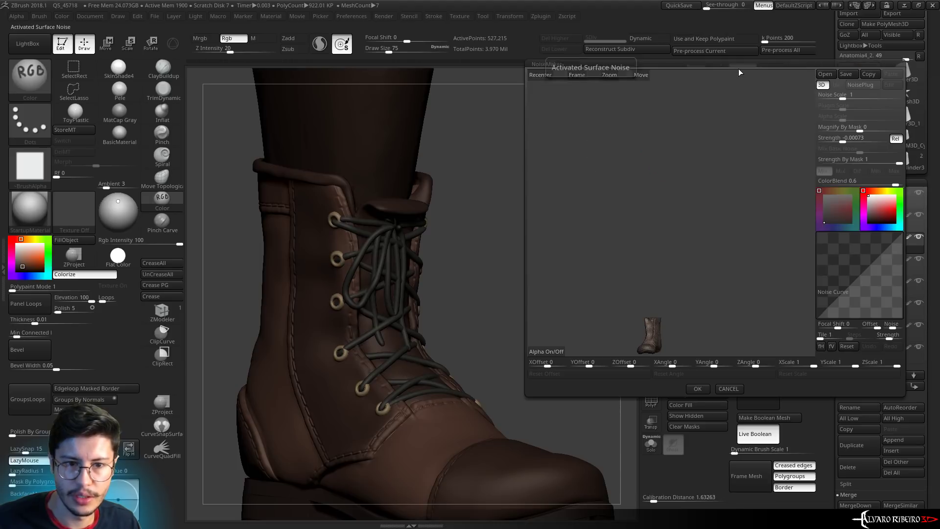
left_click_drag(684, 285, 785, 204)
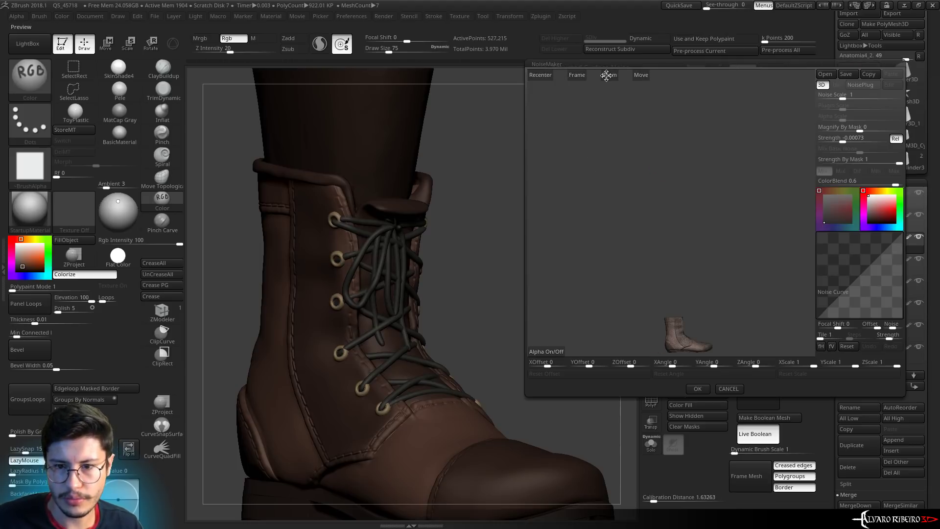
mouse_move(606, 75)
left_mouse_down()
mouse_move(641, 333)
mouse_move(592, 324)
left_mouse_up()
left_click(553, 352)
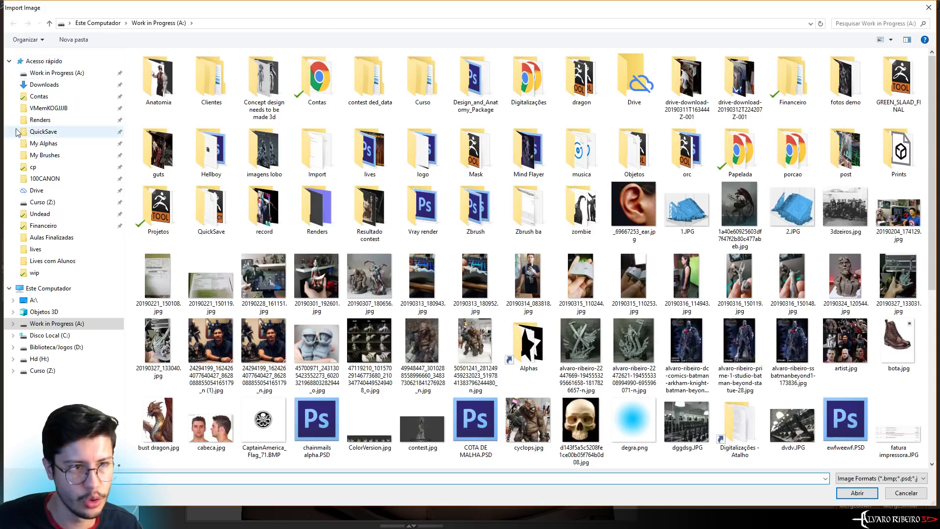
left_click(59, 142)
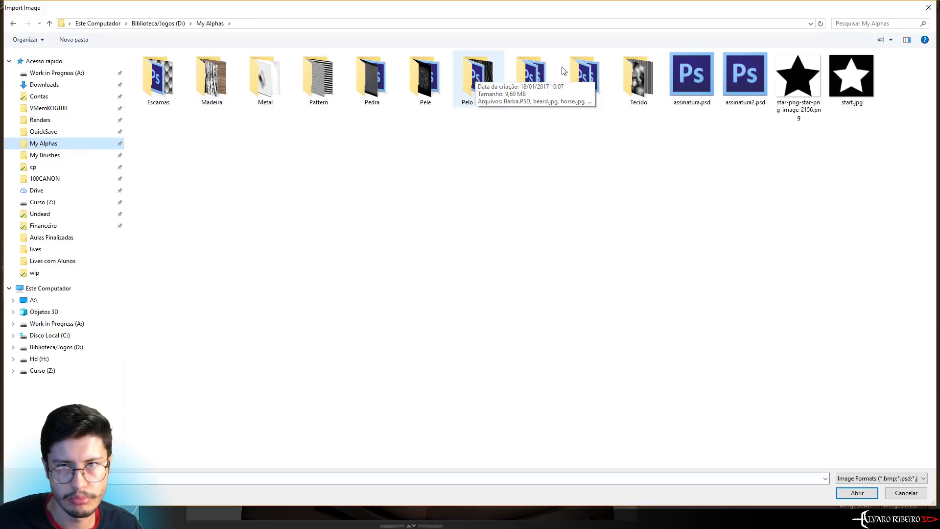
double_click(638, 78)
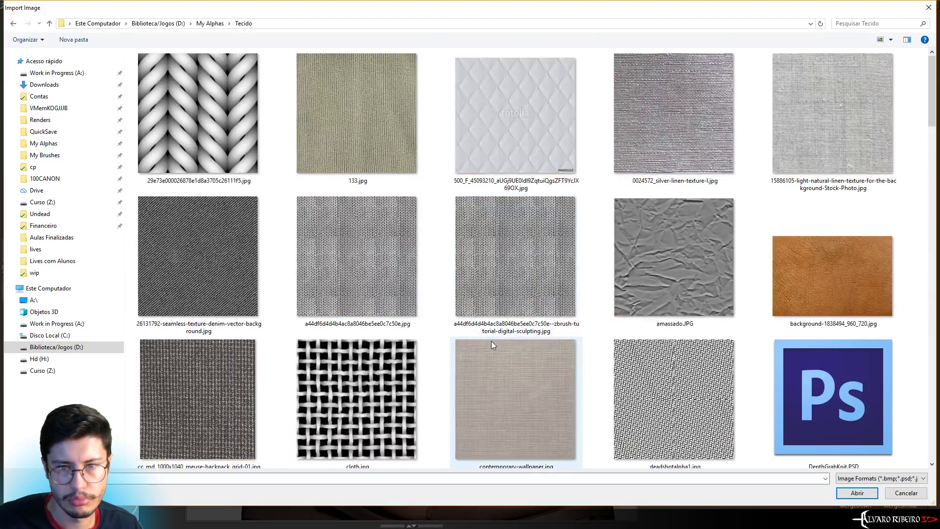
scroll(491, 341, "down", 5)
scroll(403, 228, "down", 3)
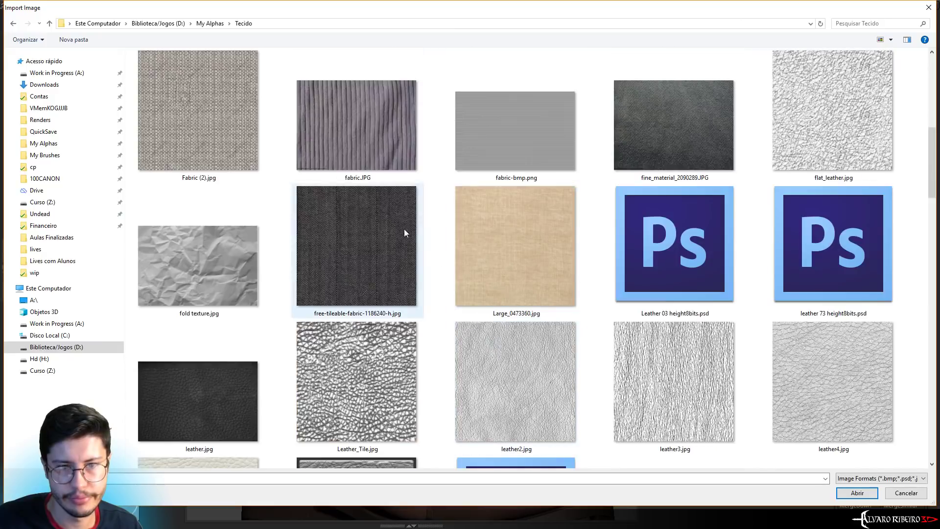
double_click(360, 346)
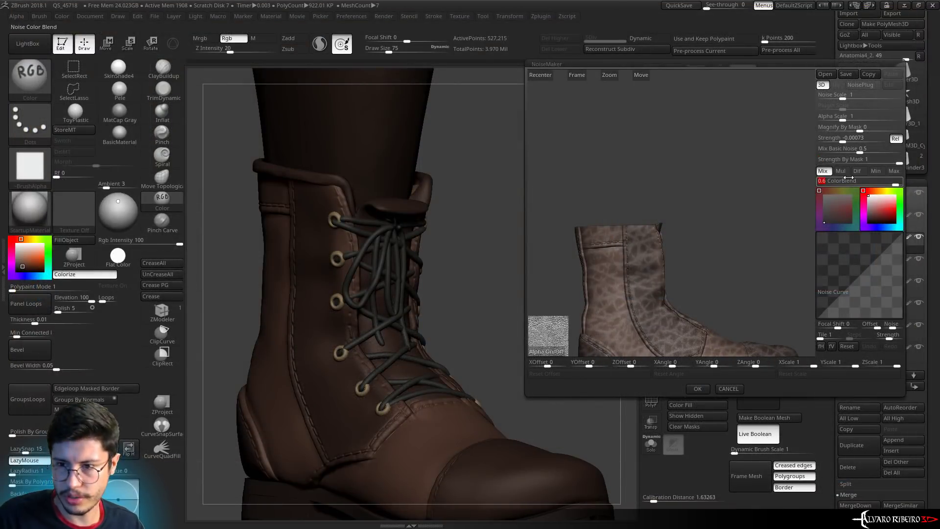
Set Mix Basic Noise to 0, enlarge Alpha Scale and accept the leather noise
left_click(849, 178)
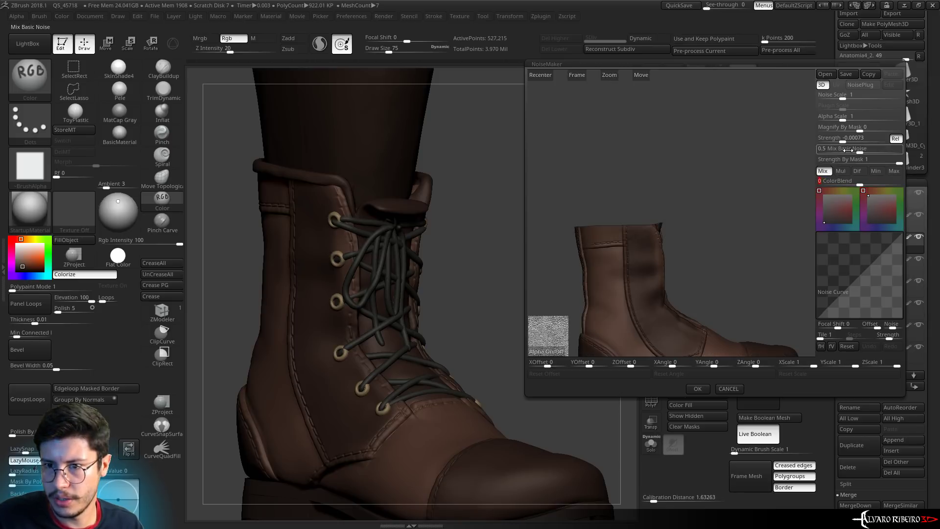
left_click_drag(849, 151, 828, 150)
mouse_move(847, 119)
left_mouse_down()
mouse_move(849, 131)
mouse_move(845, 120)
left_mouse_up()
left_click(698, 390)
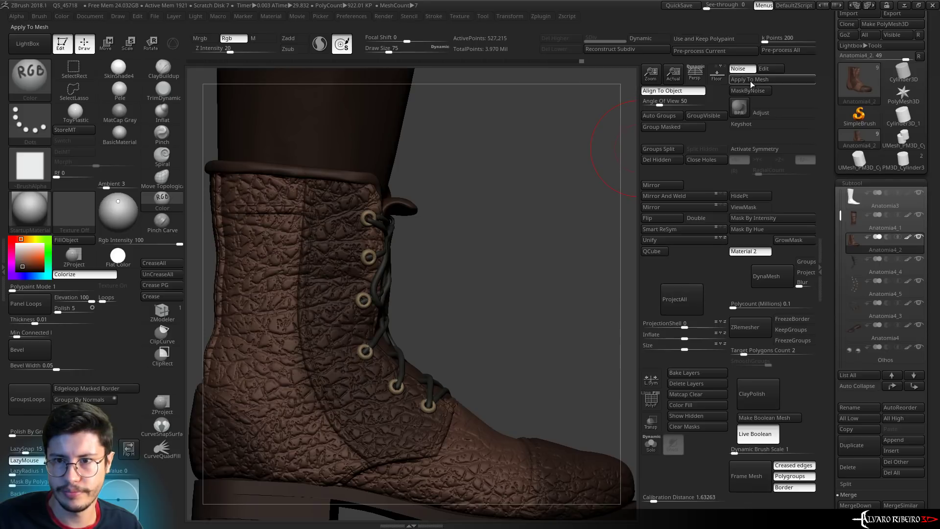
Apply the leather noise to the boot mesh and inspect the textured leather
left_click(750, 80)
left_click_drag(520, 257, 460, 427)
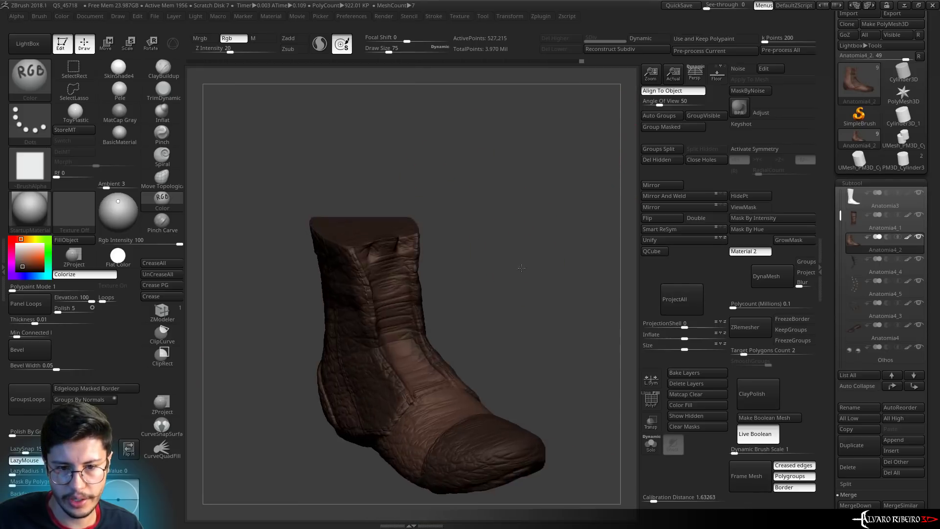
mouse_move(497, 368)
left_mouse_down()
mouse_move(554, 282)
mouse_move(502, 289)
mouse_move(556, 262)
left_mouse_up()
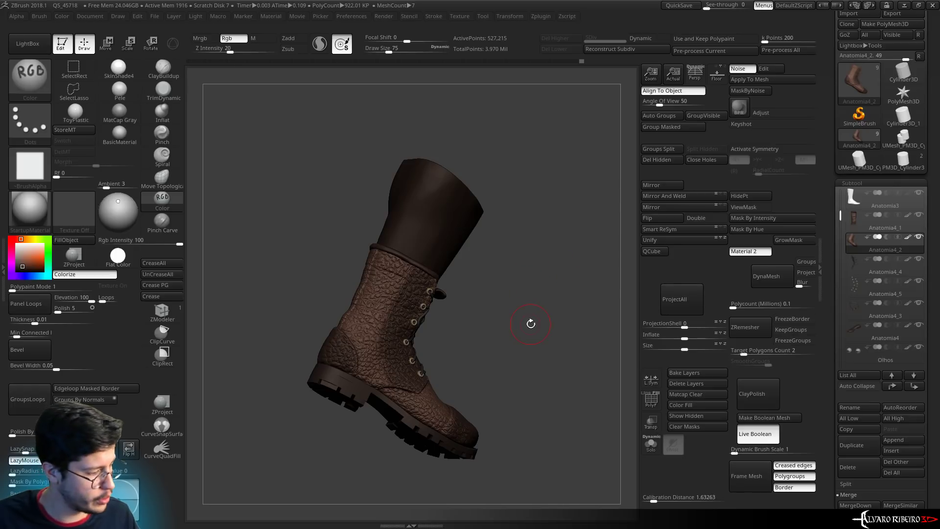
Select the sole from underneath and show its polygroup colours close up
mouse_move(525, 325)
left_mouse_down()
mouse_move(512, 294)
mouse_move(401, 337)
left_mouse_up()
left_click(400, 338, "alt")
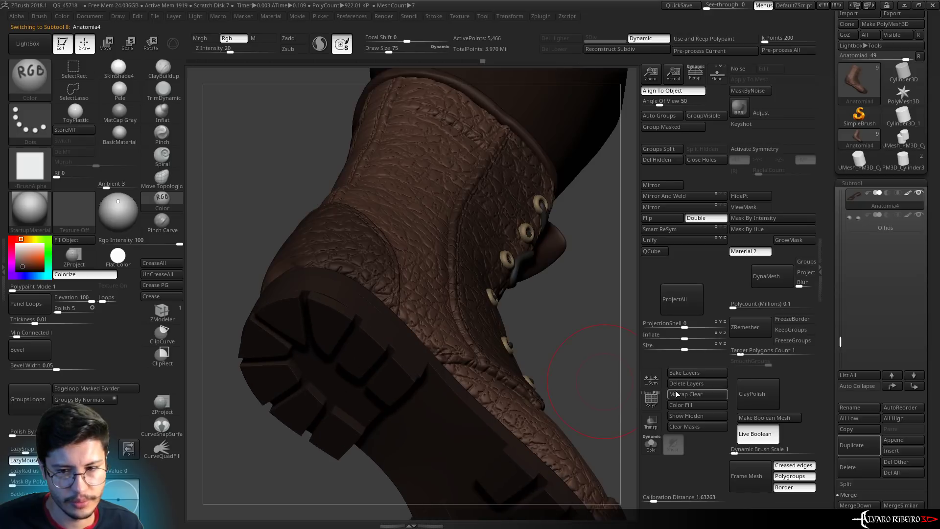
left_click(650, 400)
mouse_move(639, 352)
left_mouse_down()
mouse_move(595, 195)
mouse_move(406, 180)
left_mouse_up()
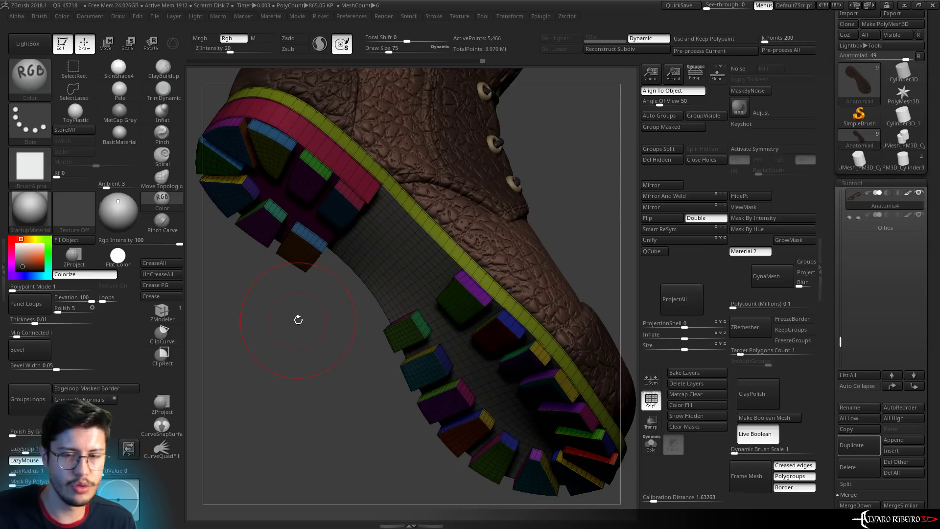
right_click_drag(505, 187, 429, 199)
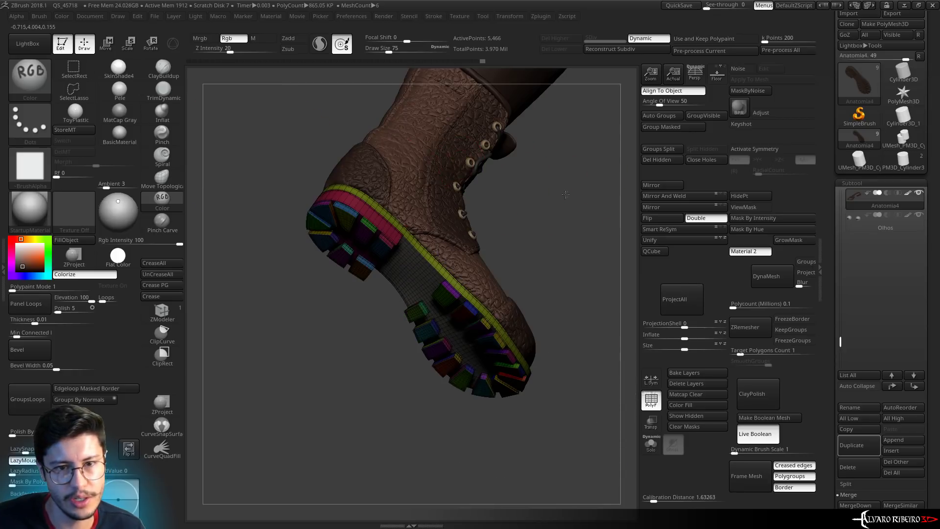
right_click_drag(519, 224, 423, 154)
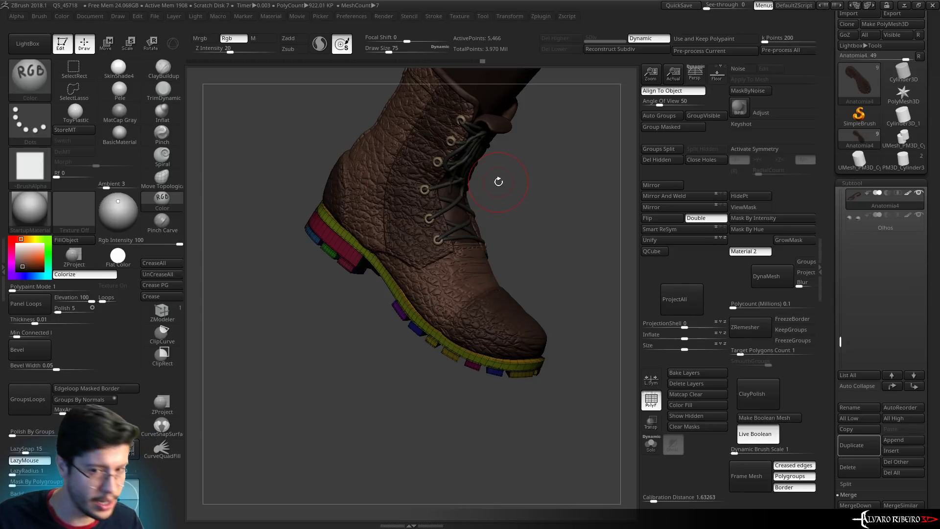
mouse_move(534, 182)
left_mouse_down()
mouse_move(528, 195)
mouse_move(542, 278)
mouse_move(622, 275)
left_mouse_up()
left_click_drag(843, 341, 845, 240)
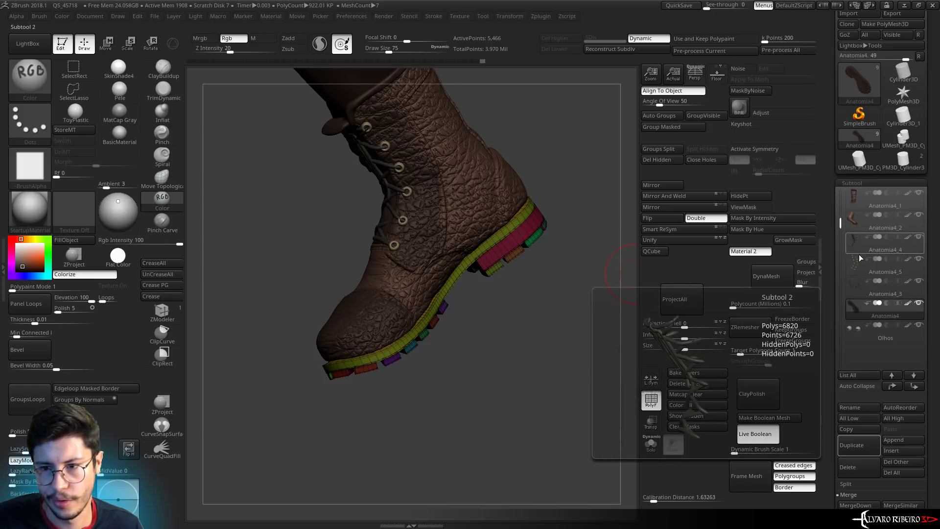
Solo the laces, then the eyelets, to check them on their own
left_click(858, 255)
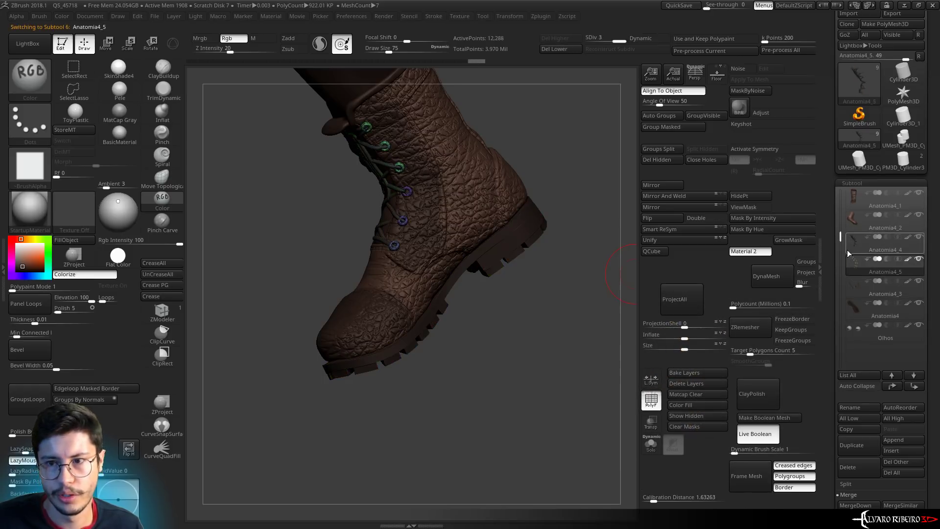
left_click(651, 443)
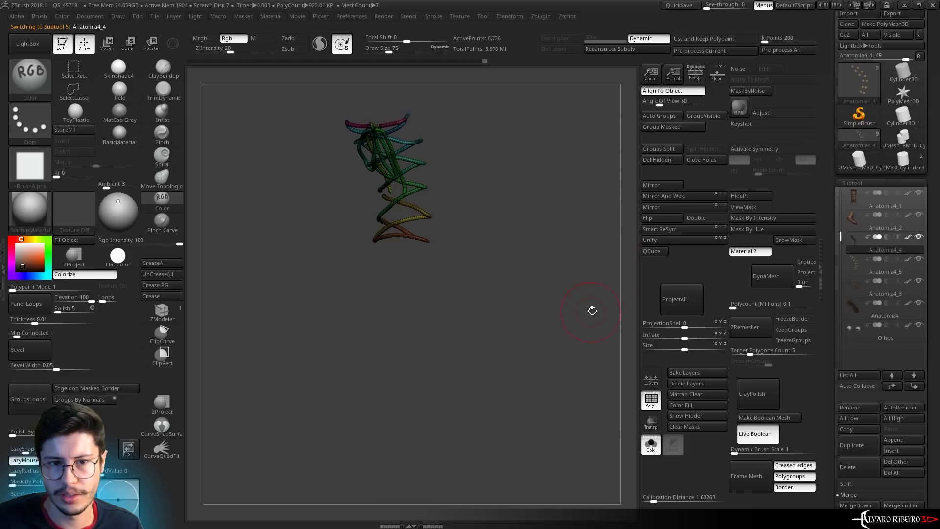
left_click(853, 265)
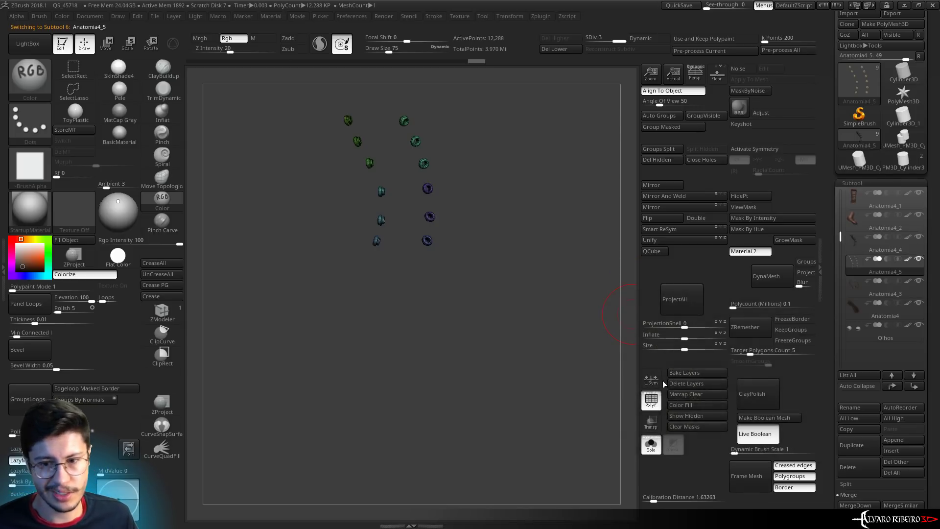
Show the whole boot without polygroup colours, then mask the toe area
left_click(650, 399)
left_click(651, 443)
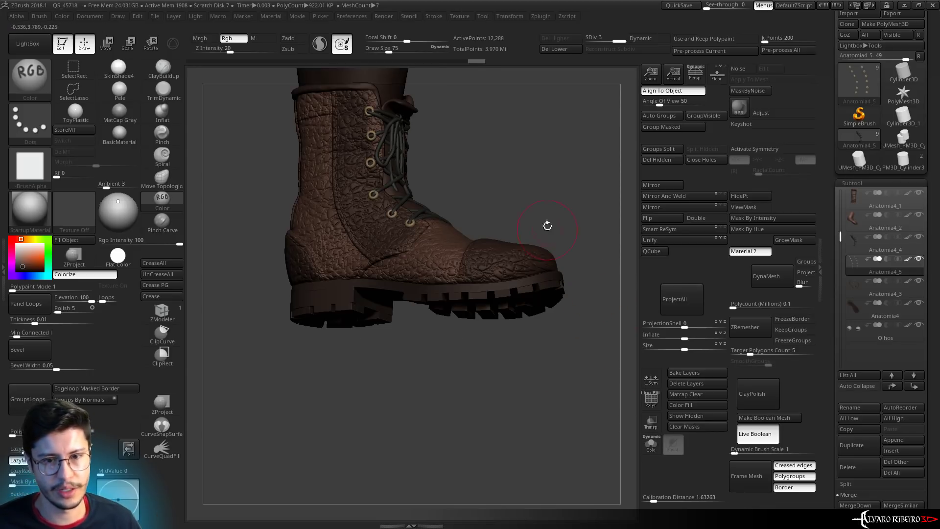
left_click_drag(547, 225, 485, 252)
mouse_move(541, 204)
left_mouse_down()
mouse_move(598, 195)
mouse_move(450, 365)
left_mouse_up()
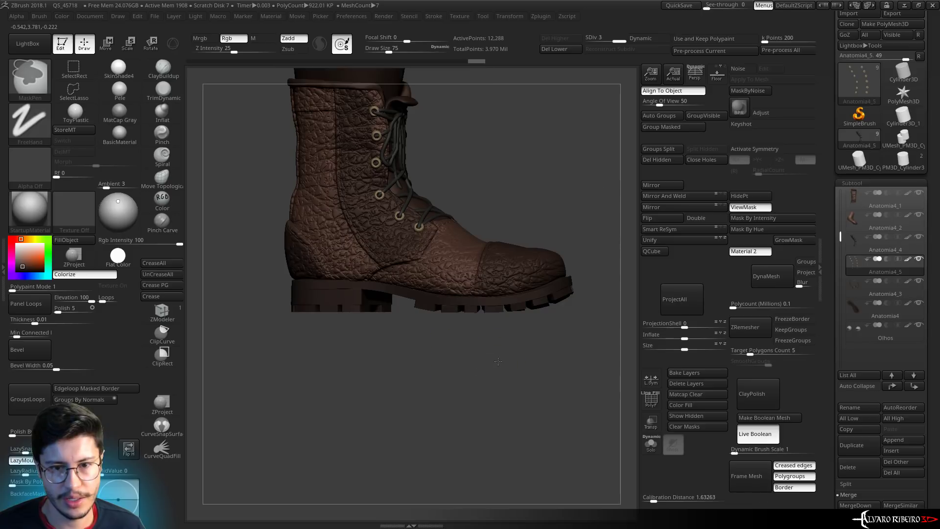
Bend the masked toe downward with Transpose rotate along a pivot line across the toe
left_click(521, 354, "ctrl+shift")
left_click(544, 264, "alt")
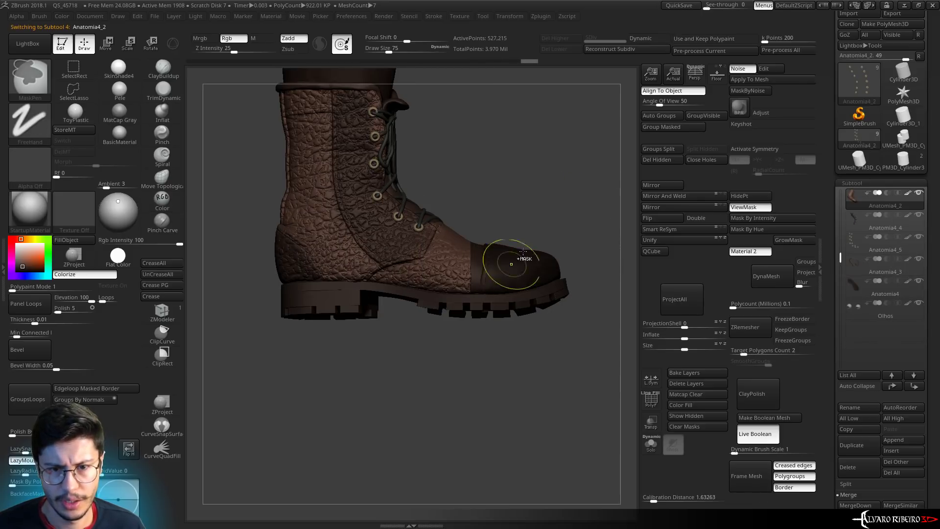
key("r")
left_click_drag(511, 252, 538, 227)
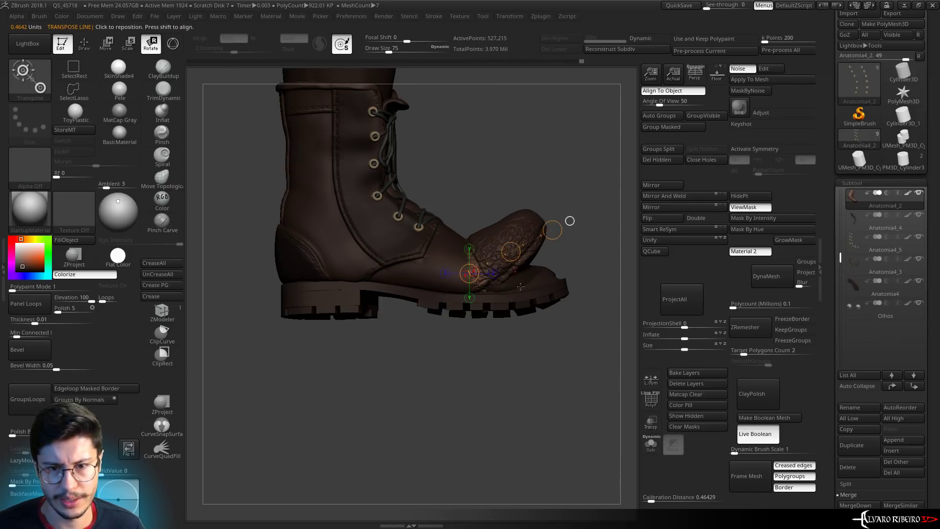
key("ctrl+z")
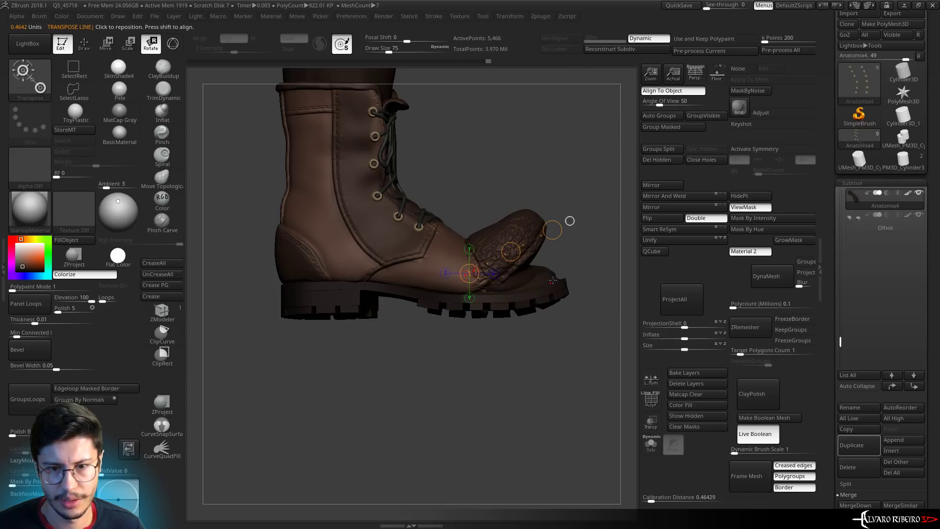
left_click_drag(550, 285, 596, 225)
mouse_move(482, 293)
left_mouse_down()
mouse_move(578, 210)
mouse_move(541, 143)
left_mouse_up()
left_click(481, 293, "alt")
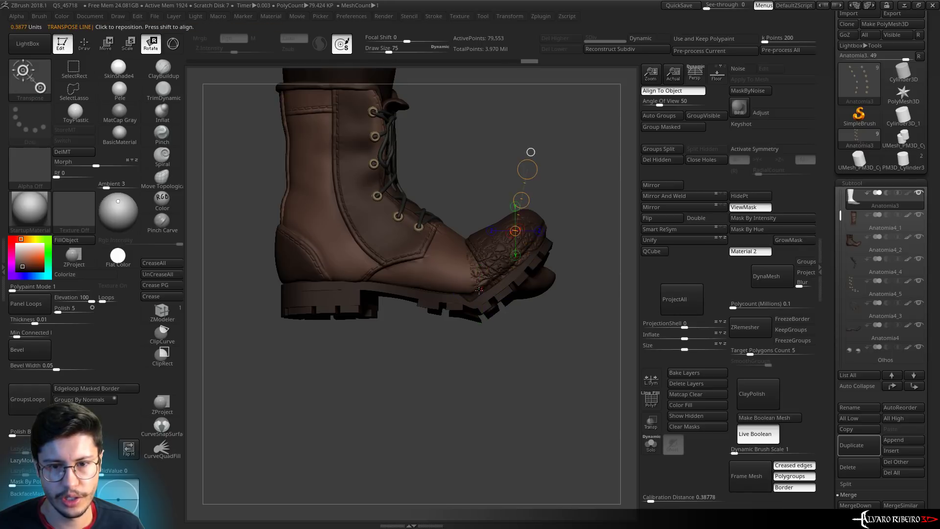
mouse_move(476, 288)
left_mouse_down()
mouse_move(579, 263)
mouse_move(599, 307)
mouse_move(572, 438)
mouse_move(511, 284)
left_mouse_up()
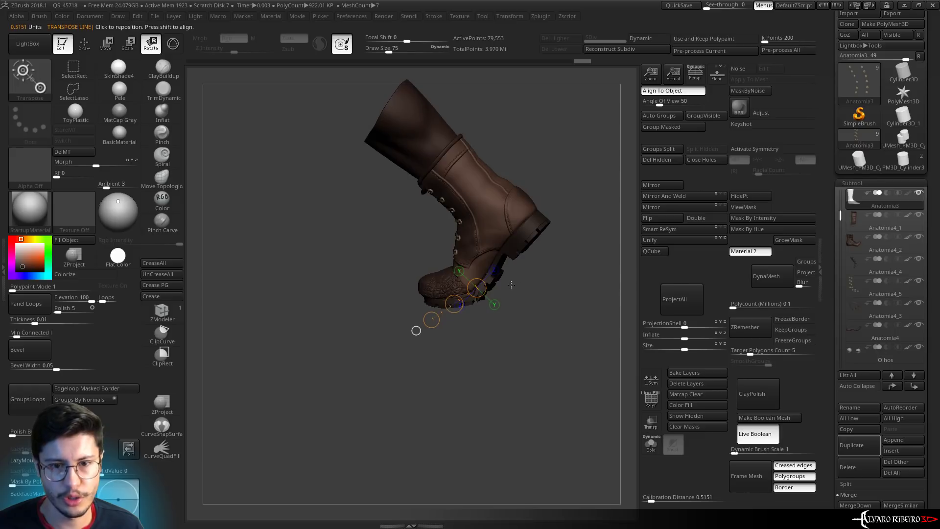
left_click(507, 285, "alt")
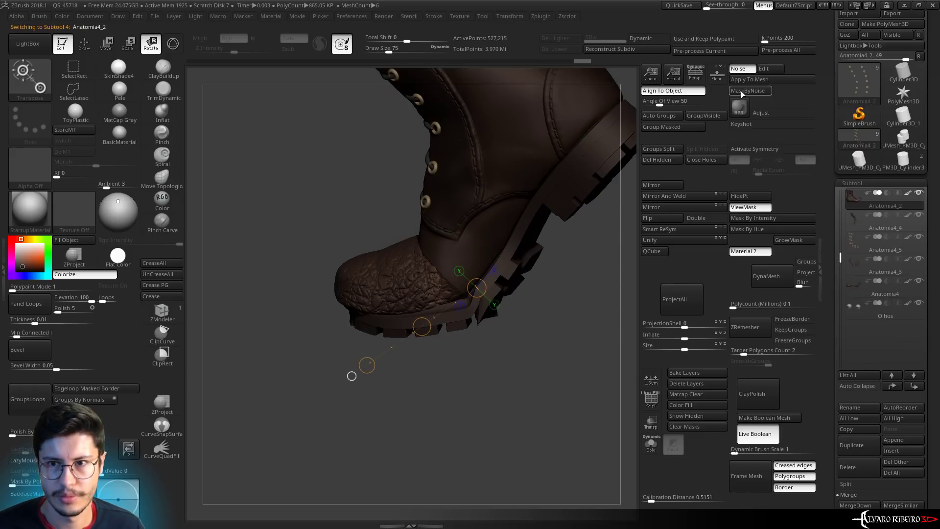
left_click_drag(587, 254, 536, 337)
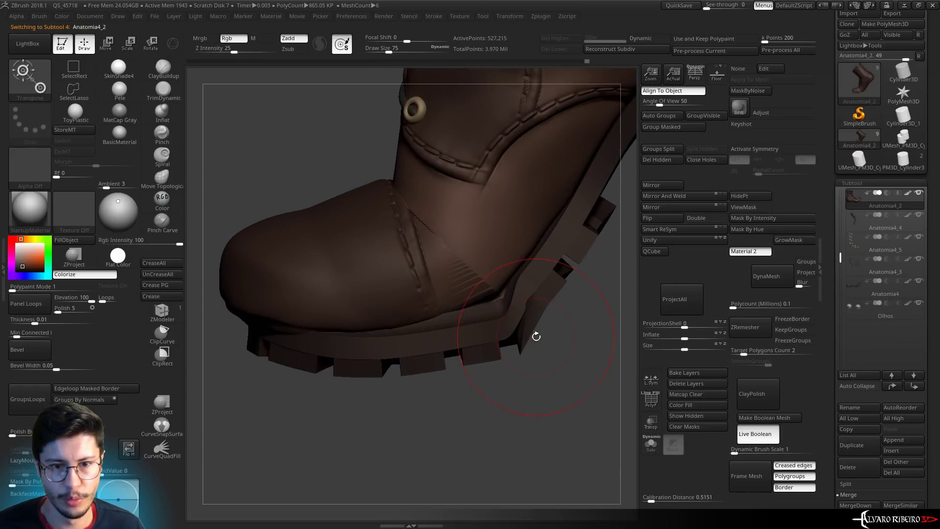
Set up Clay at strength 50, Smooth, and DamStandard at strength 33, size 12 for creases
key("q")
key("s")
key("b")
key("c")
key("l")
key("s")
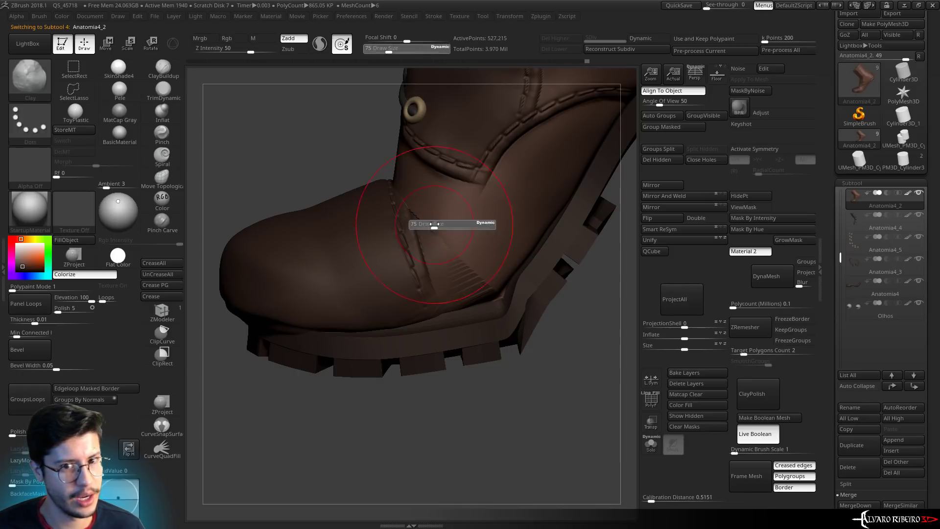
key("shift")
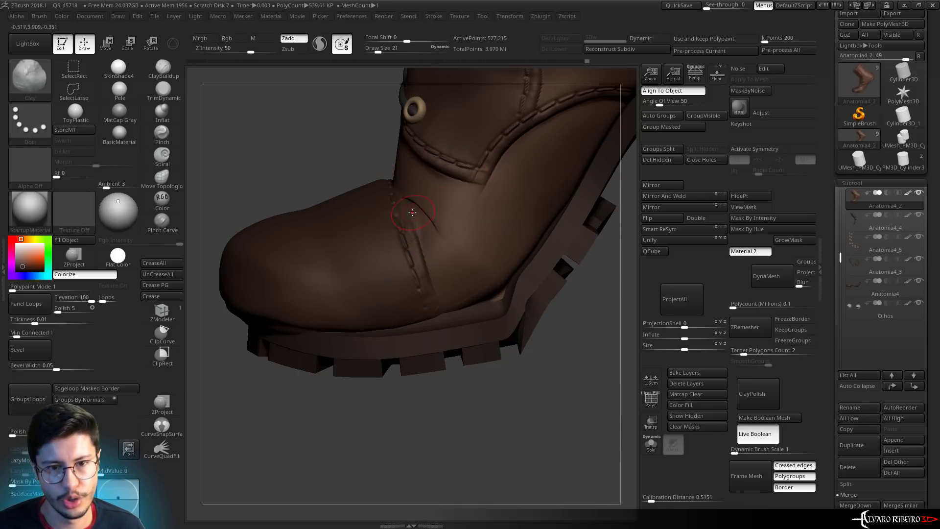
key("b")
key("d")
key("s")
key("s")
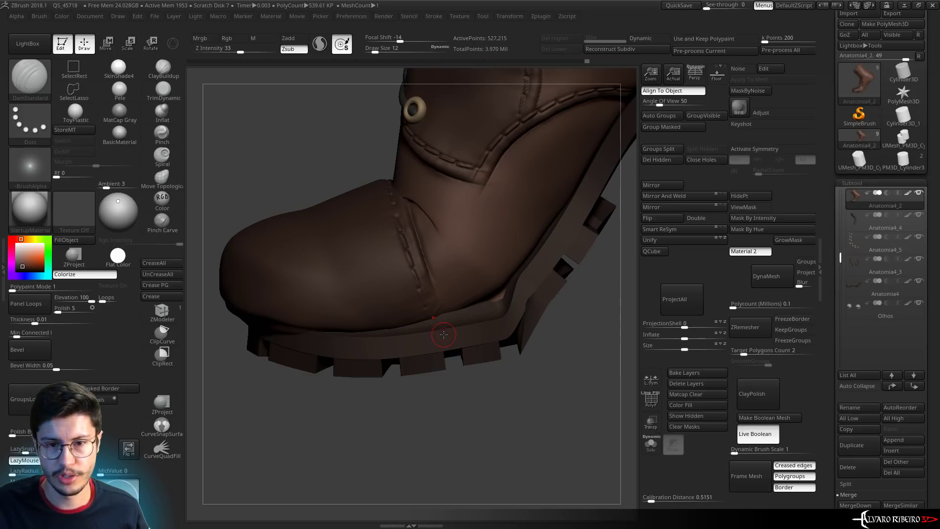
scroll(621, 390, "down", 2)
scroll(626, 403, "down", 4)
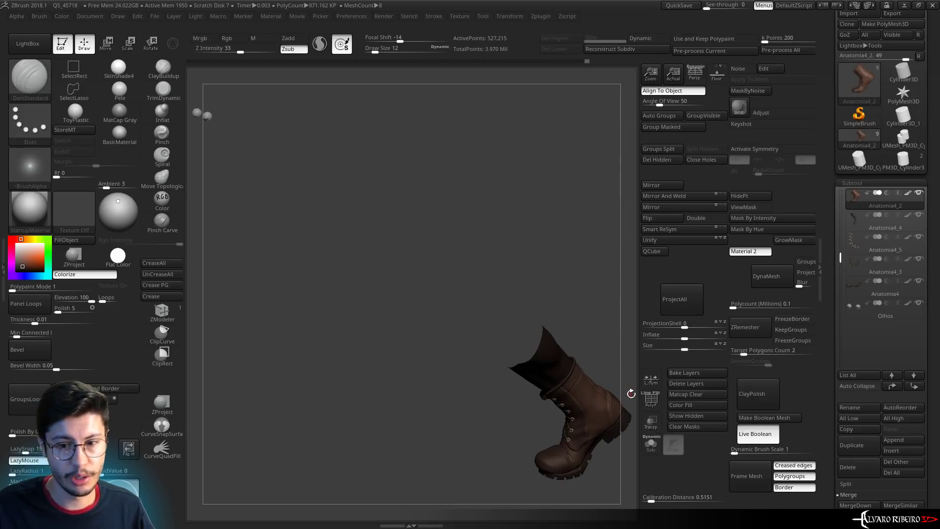
key("f")
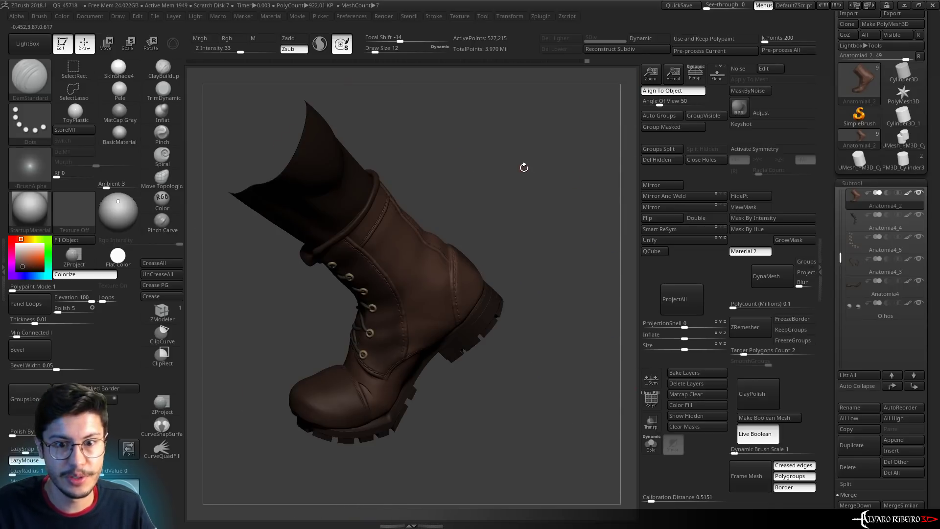
mouse_move(518, 214)
left_mouse_down()
mouse_move(531, 216)
mouse_move(523, 308)
left_mouse_up()
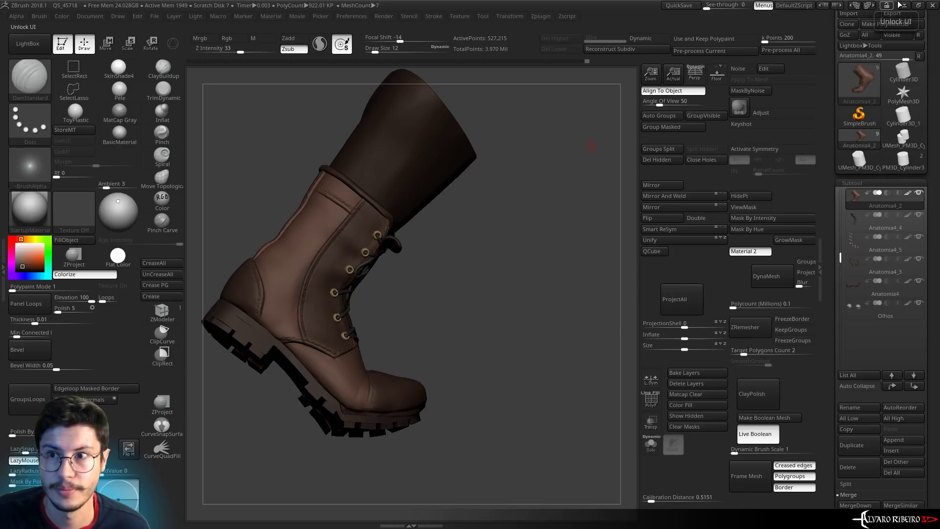
Minimise ZBrush and bring OBS Studio to the front from the taskbar
left_click(904, 5)
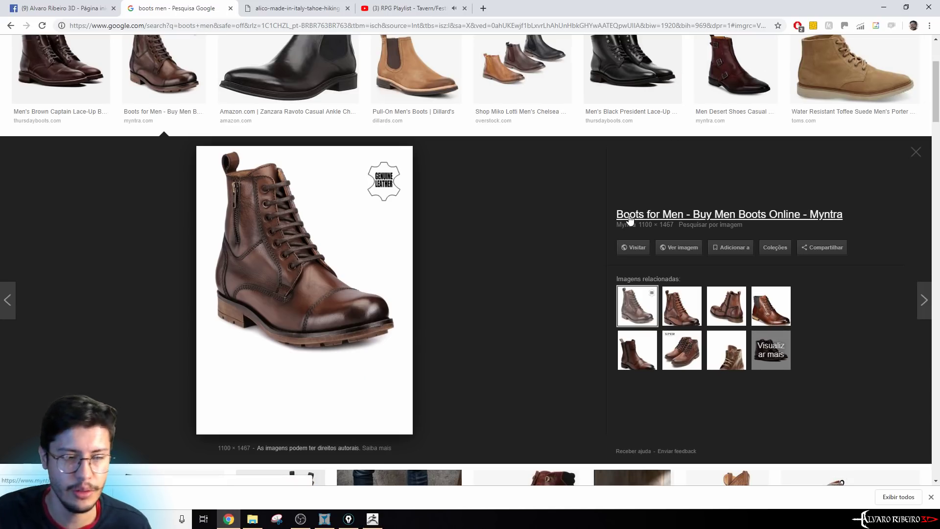
left_click(301, 519)
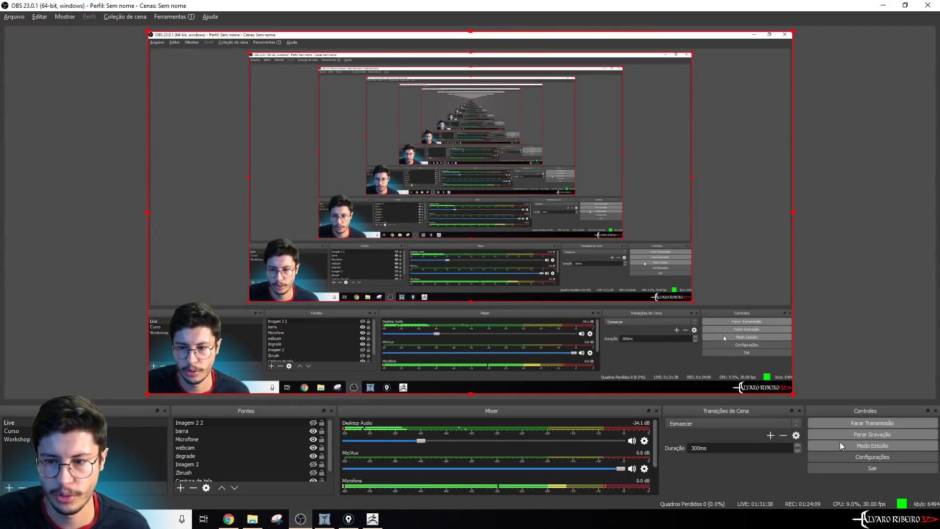